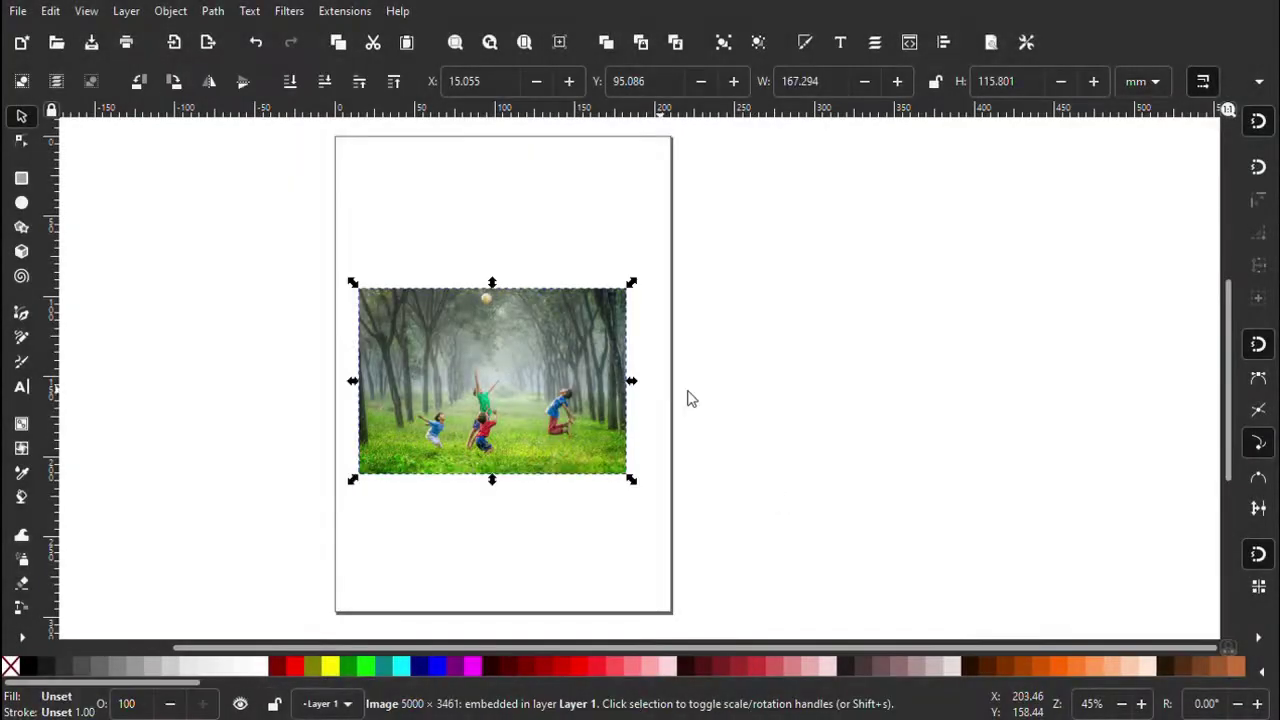
Position the forest reference photo across the top of the landscape page
click(988, 44)
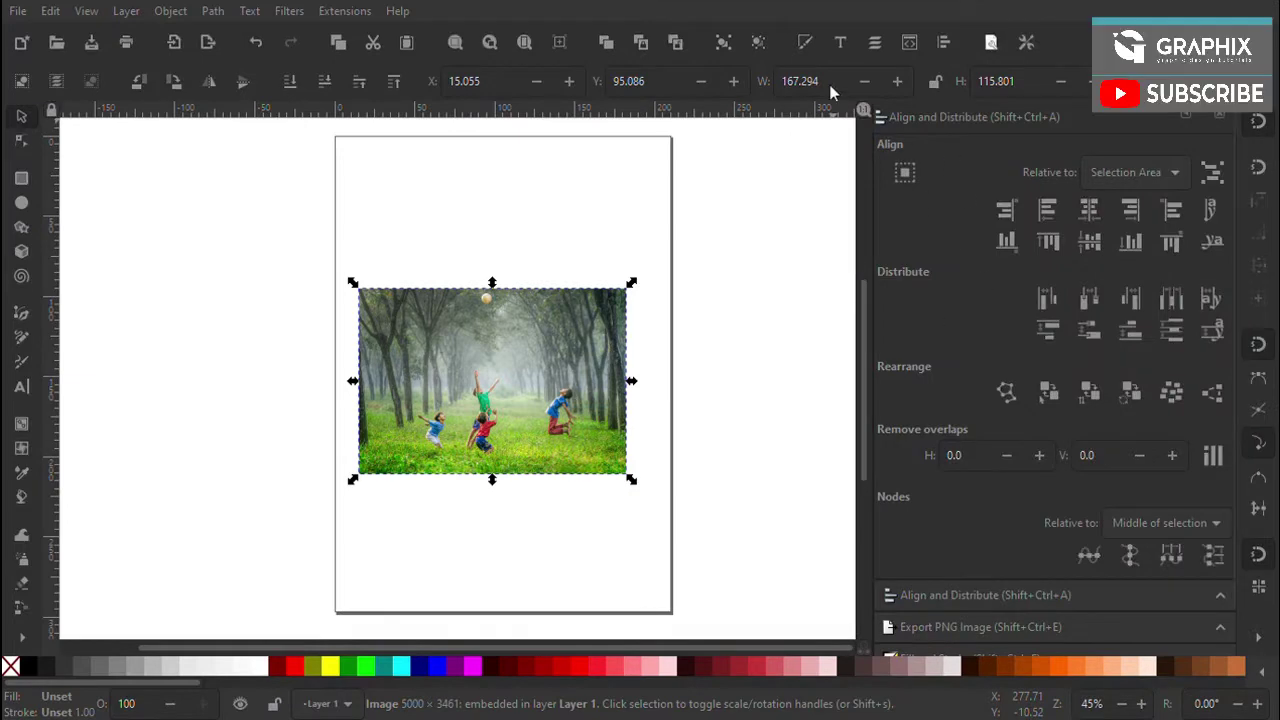
drag(614, 328, 625, 317)
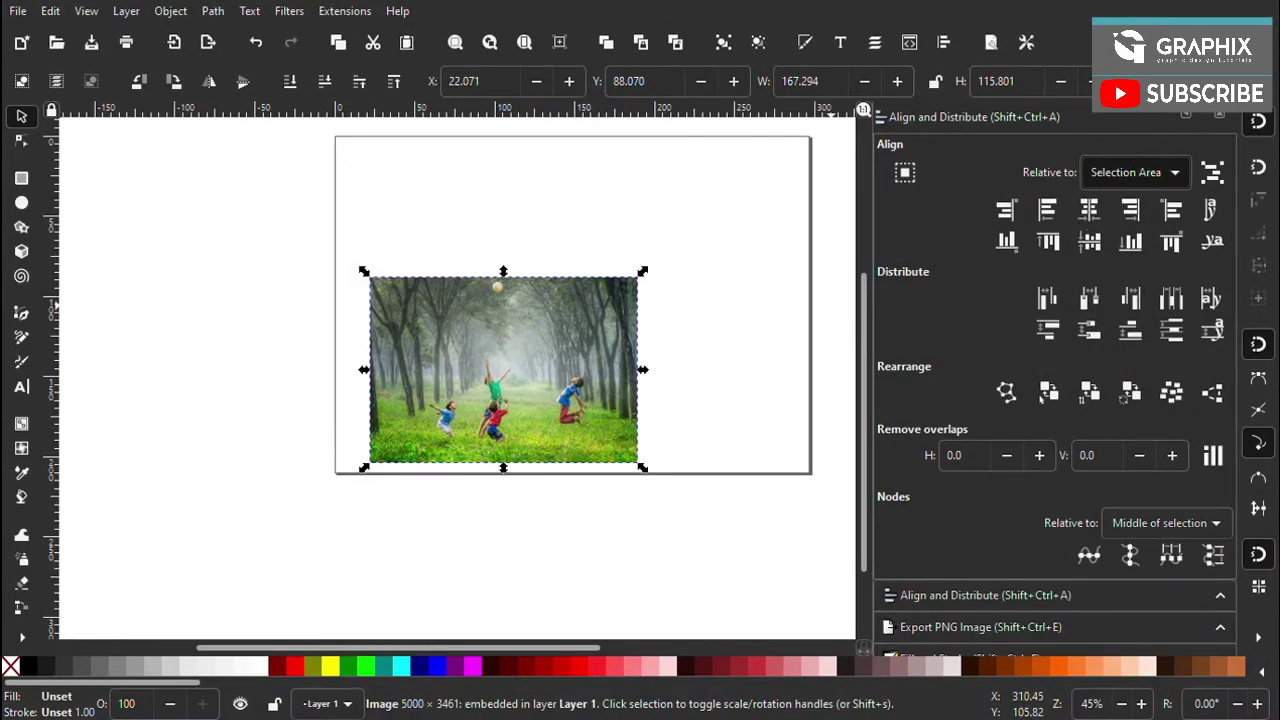
drag(602, 307, 647, 243)
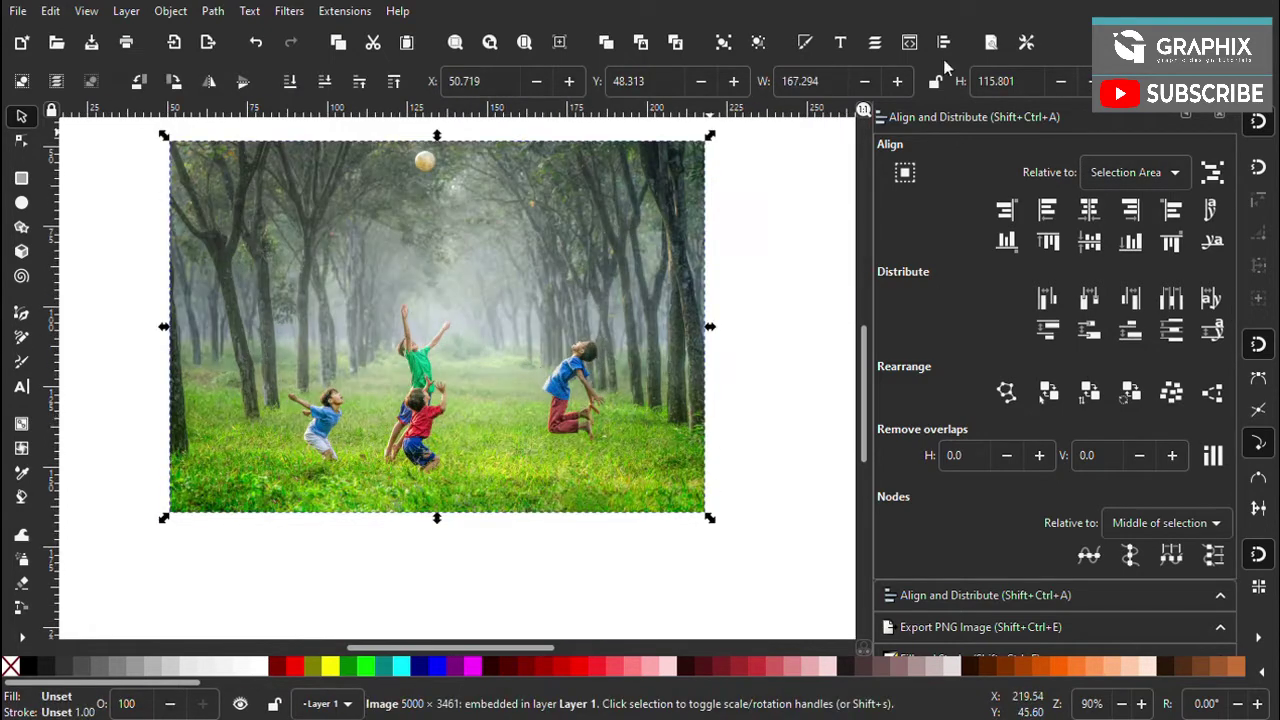
Fade the reference photo to 51% opacity and deselect it
drag(1133, 560, 1010, 558)
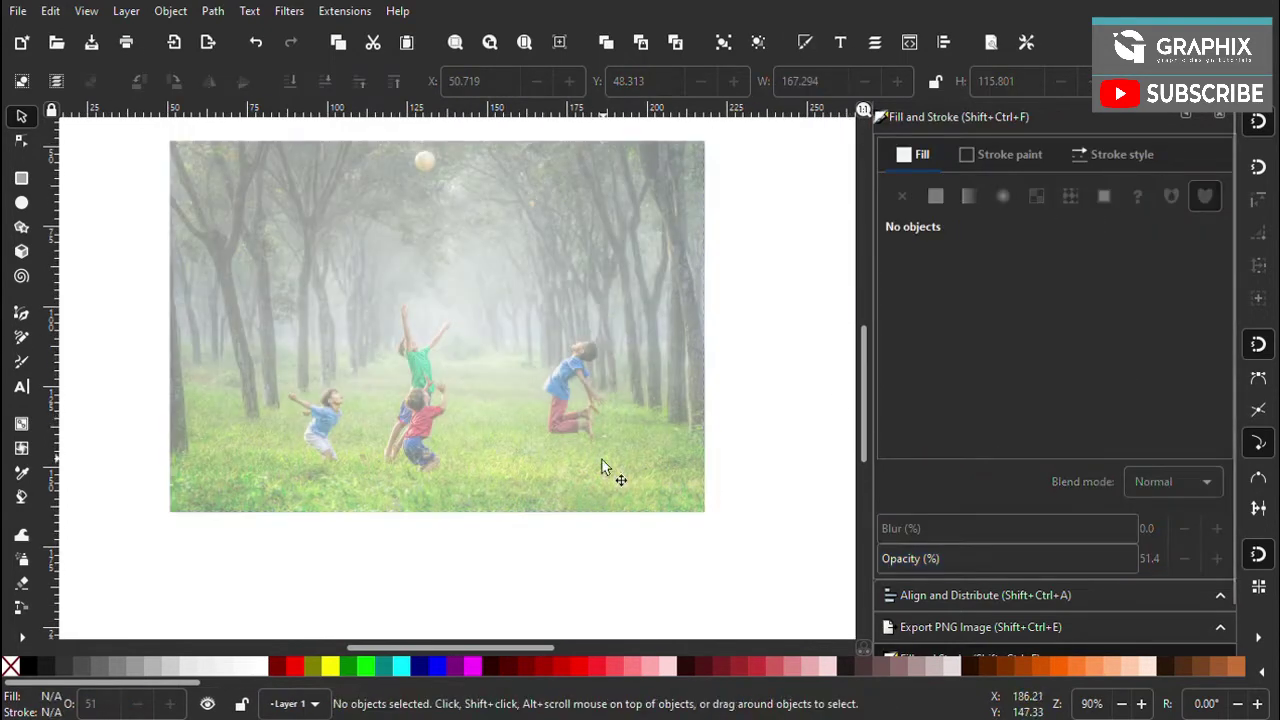
click(617, 606)
key(F12)
Draw a rectangle over the boy's torso in the photo
scroll(633, 409, up, 2)
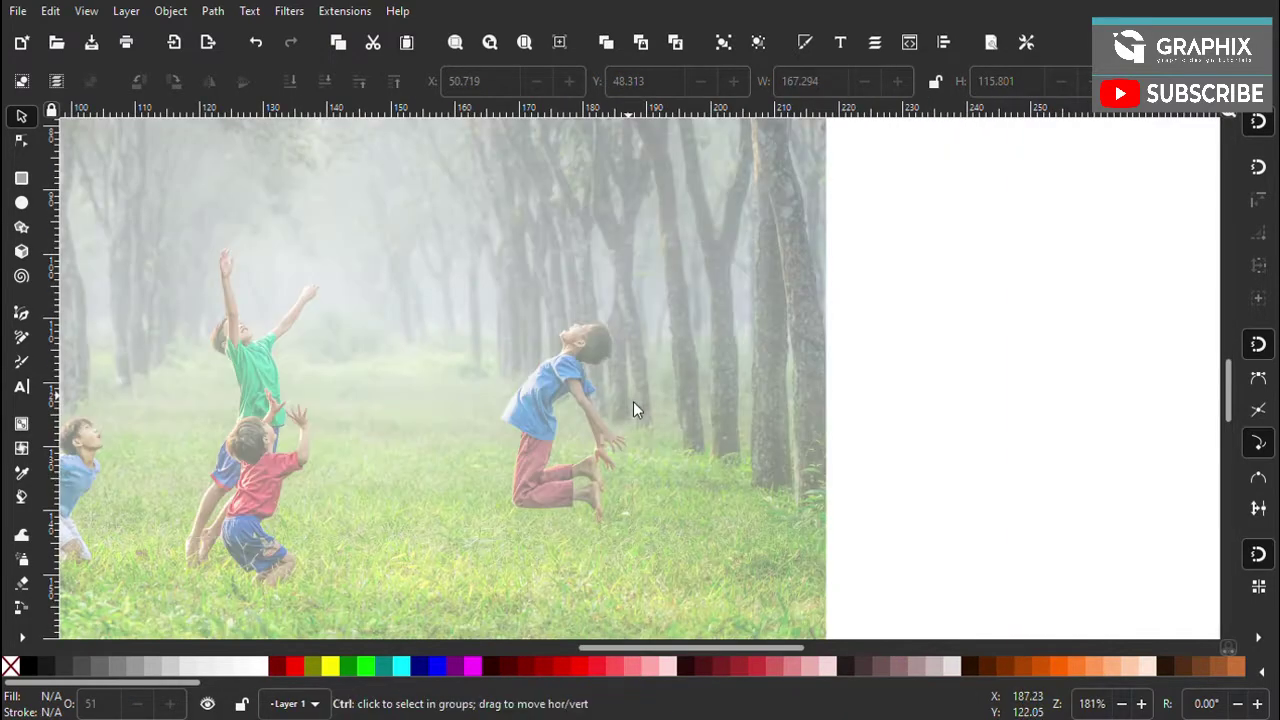
scroll(545, 380, up, 2)
scroll(461, 352, up, 2)
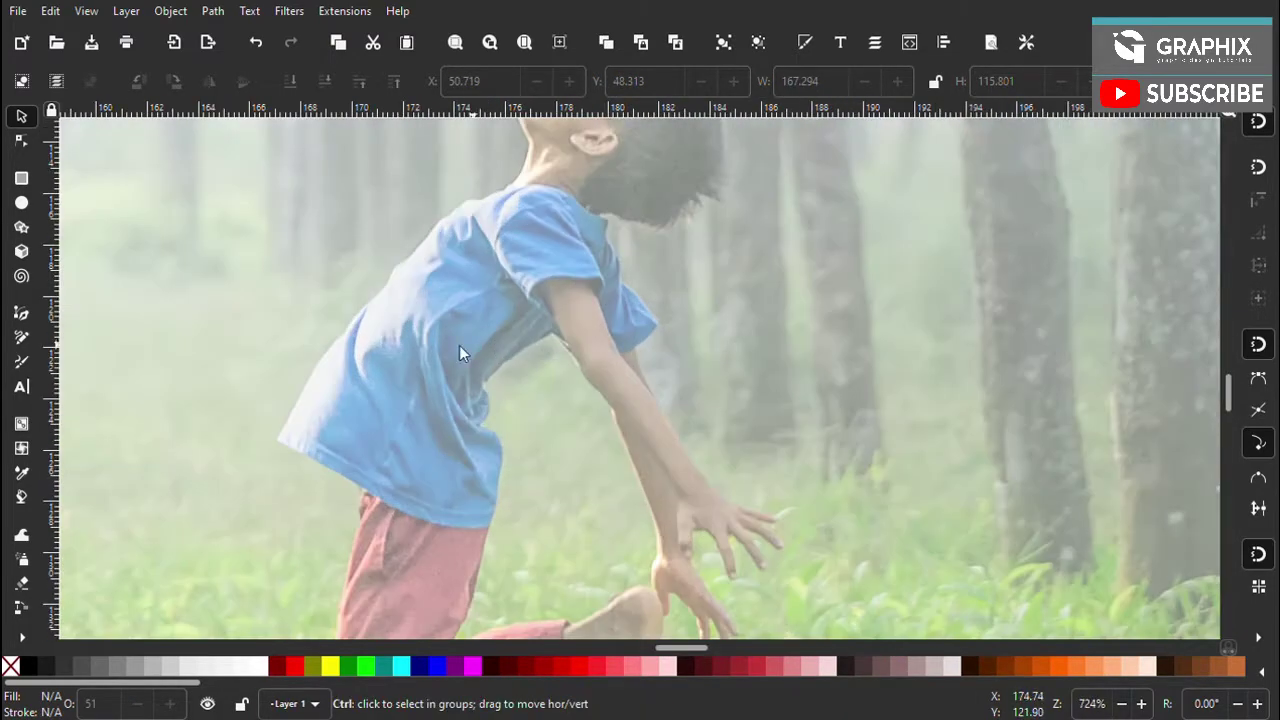
click(22, 337)
scroll(383, 266, down, 3)
scroll(383, 266, up, 2)
key(r)
drag(370, 282, 514, 528)
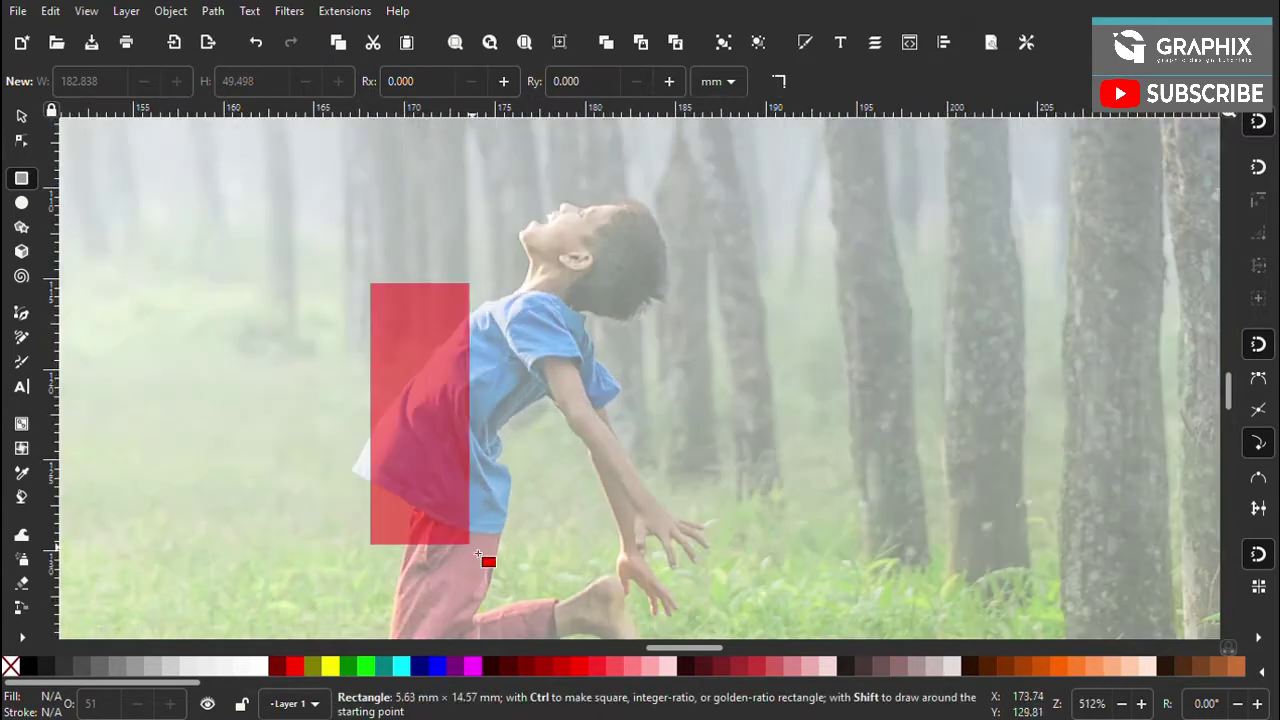
key(s)
click(442, 405)
Rotate the rectangle to follow the torso's lean
drag(514, 282, 589, 349)
key(ctrl+z)
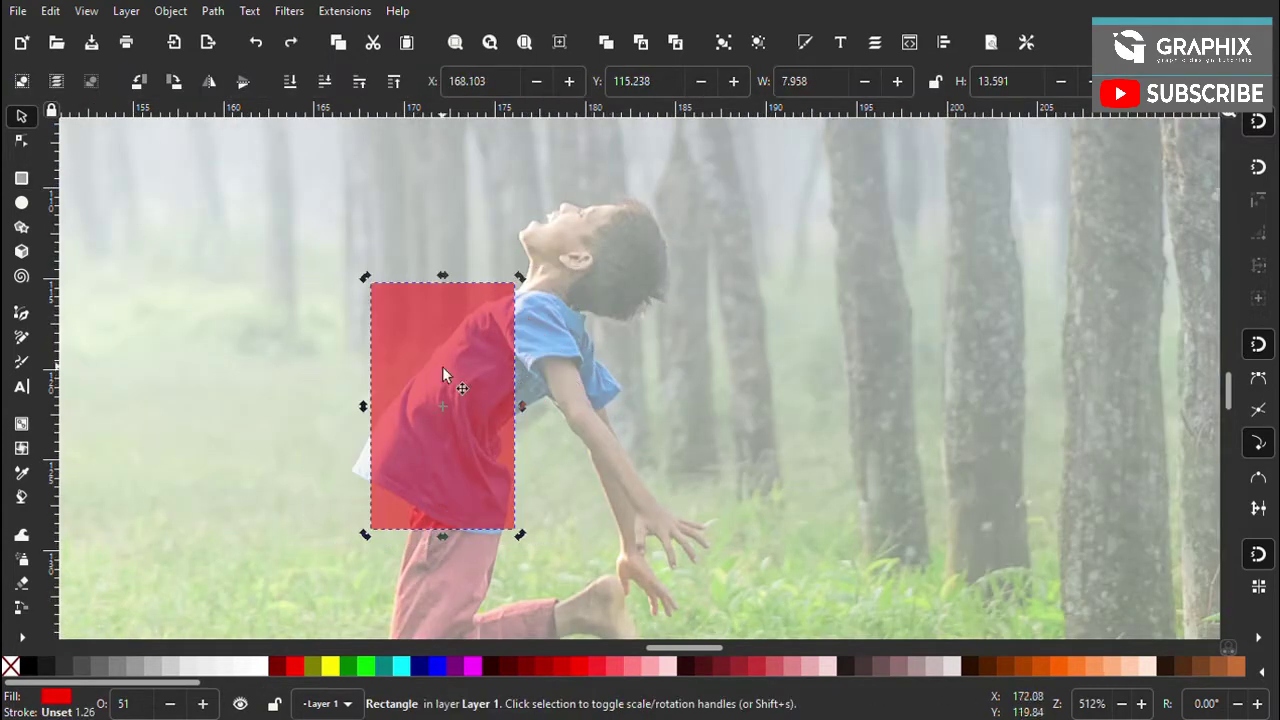
key(ctrl+z)
click(434, 342)
drag(597, 437, 654, 518)
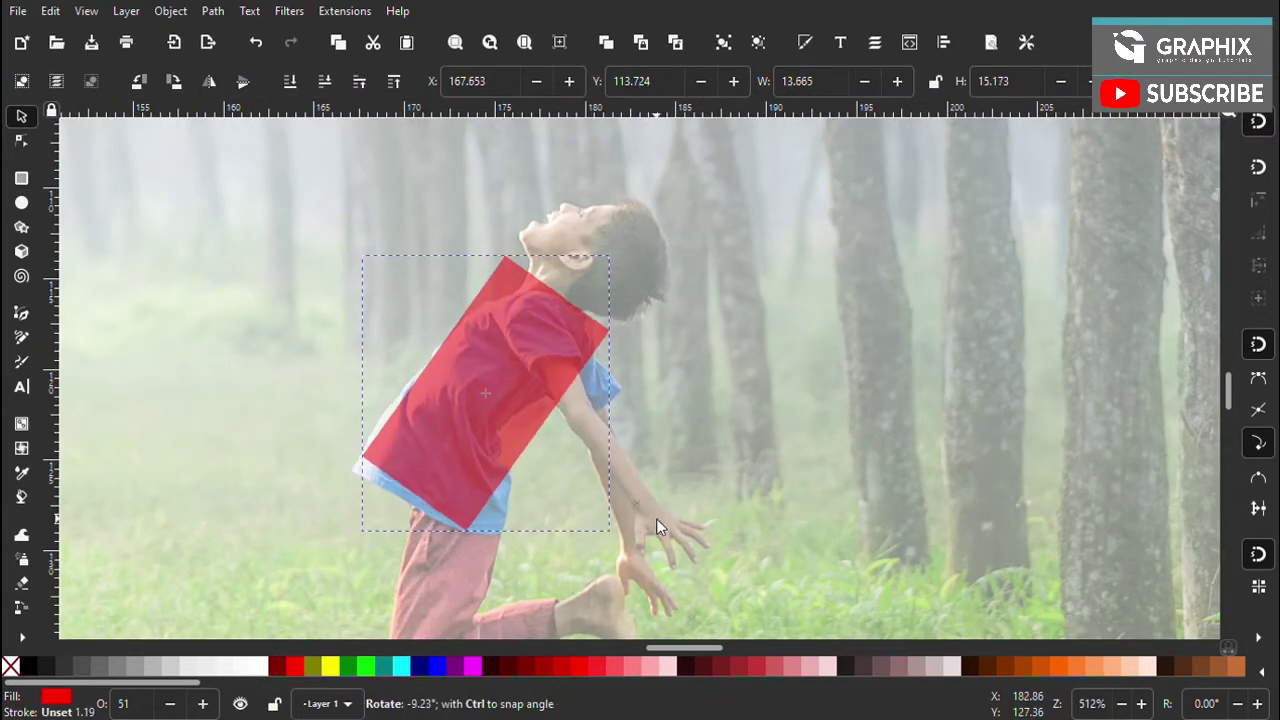
key(Escape)
Convert the torso rectangle into an editable path with Object to Path
scroll(520, 400, up, 1)
click(478, 386)
scroll(720, 100, up, 1)
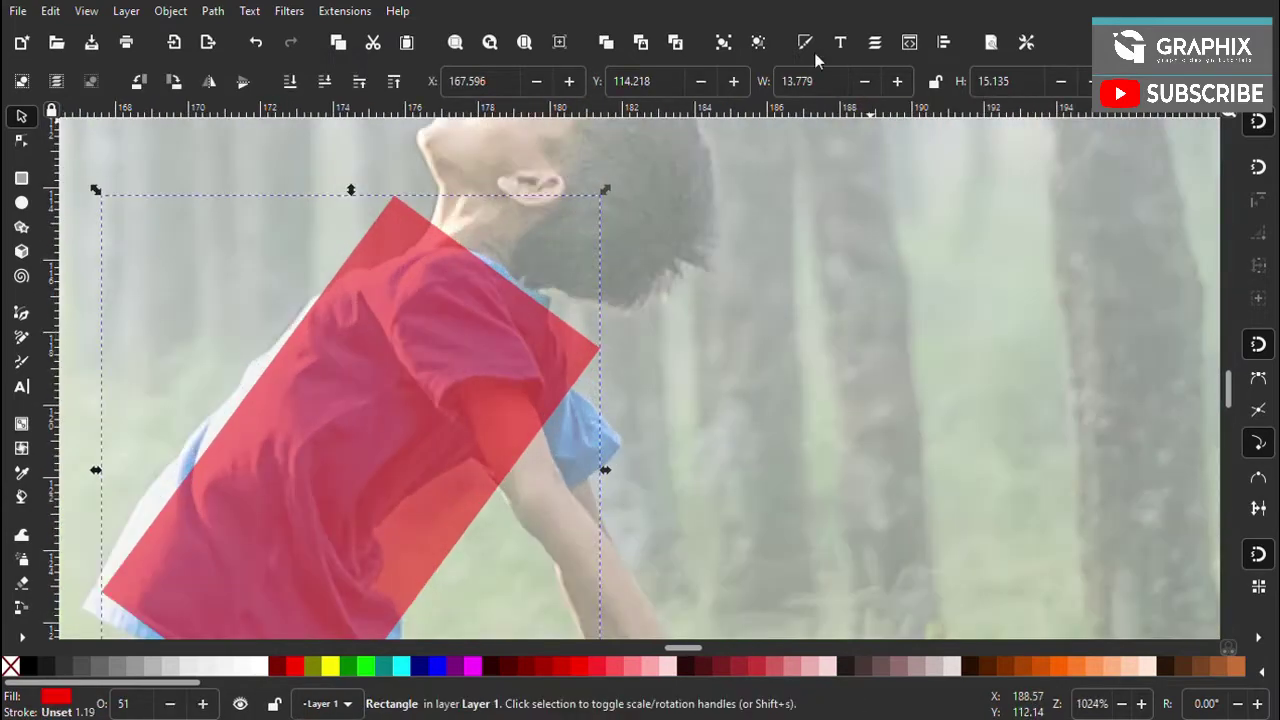
click(943, 42)
scroll(1000, 550, down, 2)
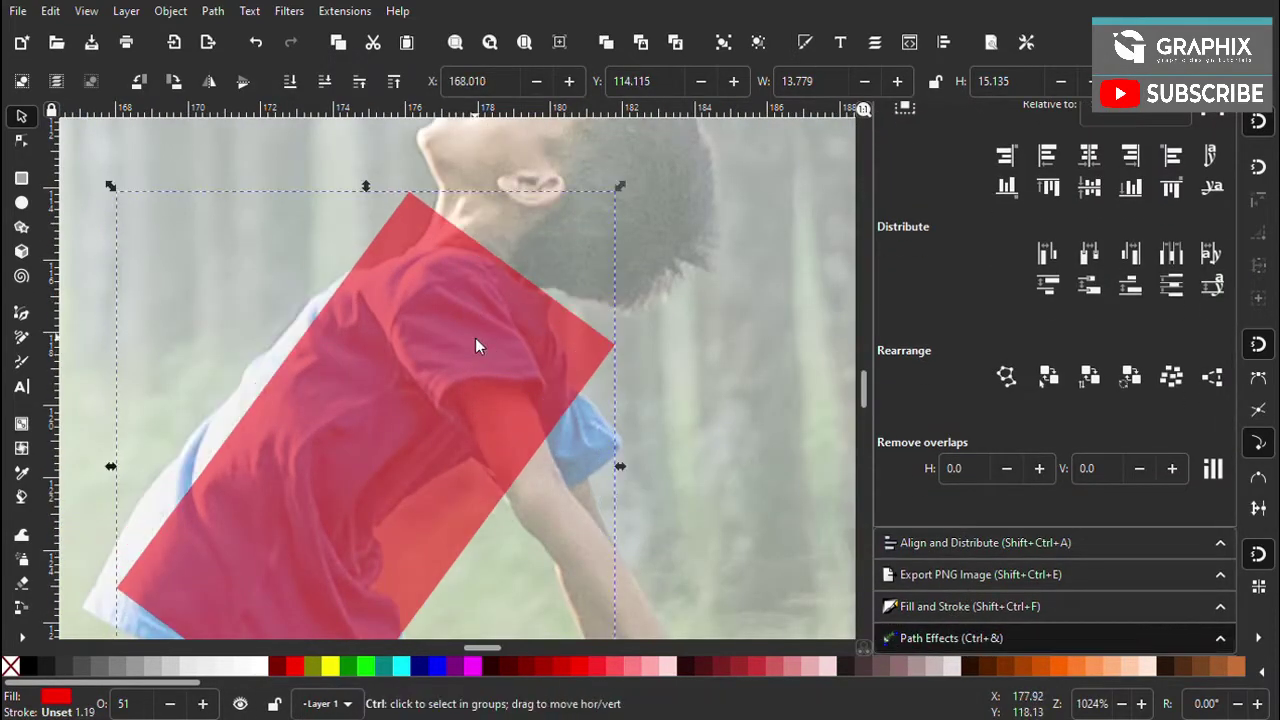
key(shift+ctrl+c)
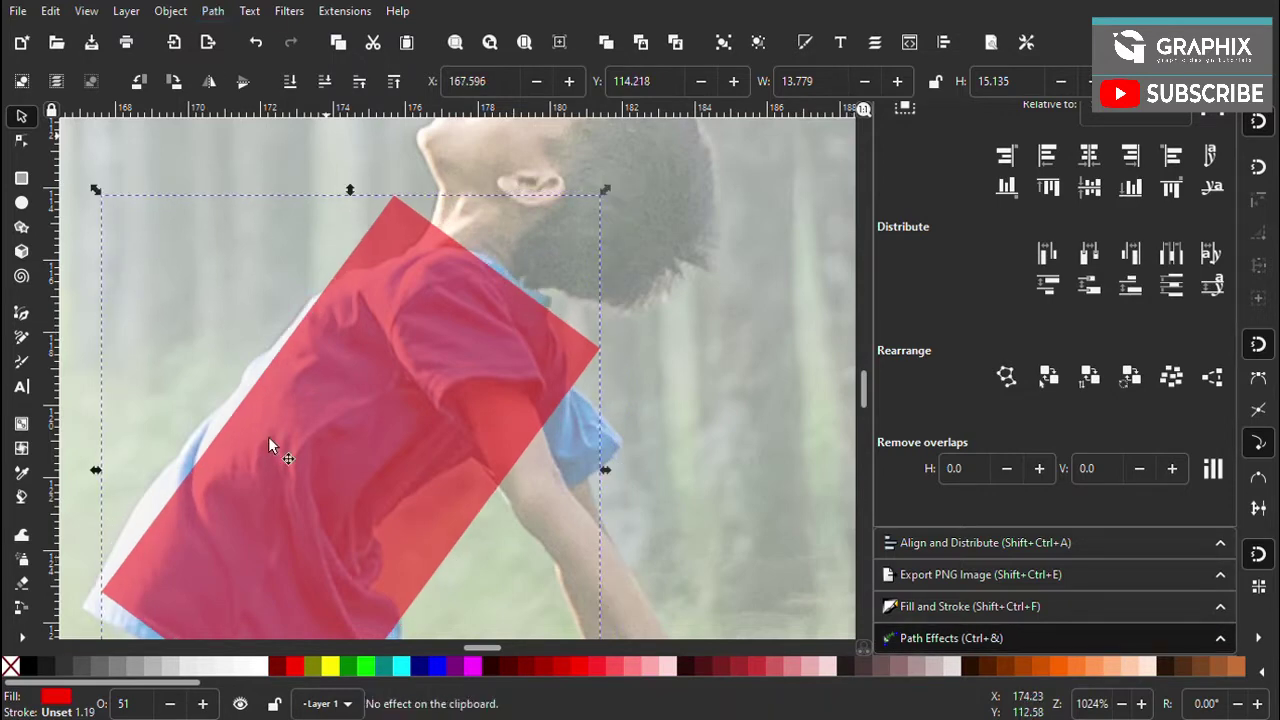
Apply the Corners (Fillet/Chamfer) path effect to the shirt shape
key(ctrl+ampersand)
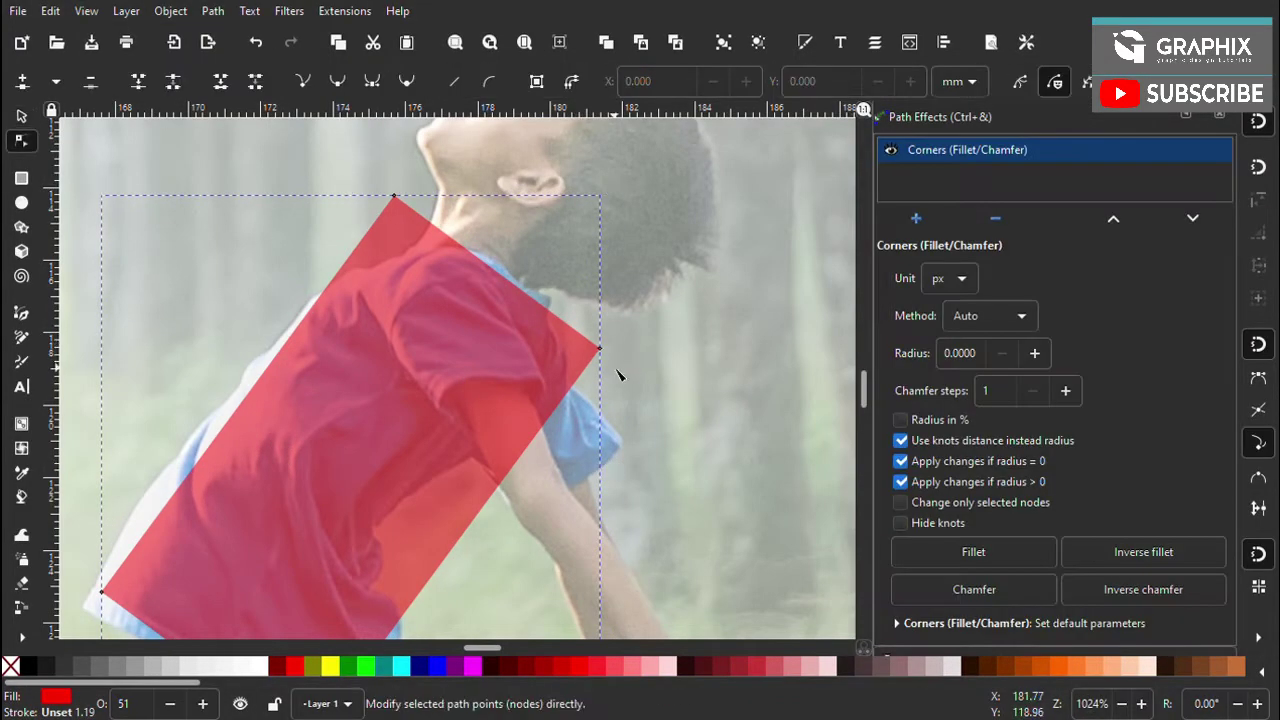
scroll(405, 355, down, 5)
scroll(437, 472, left, 3)
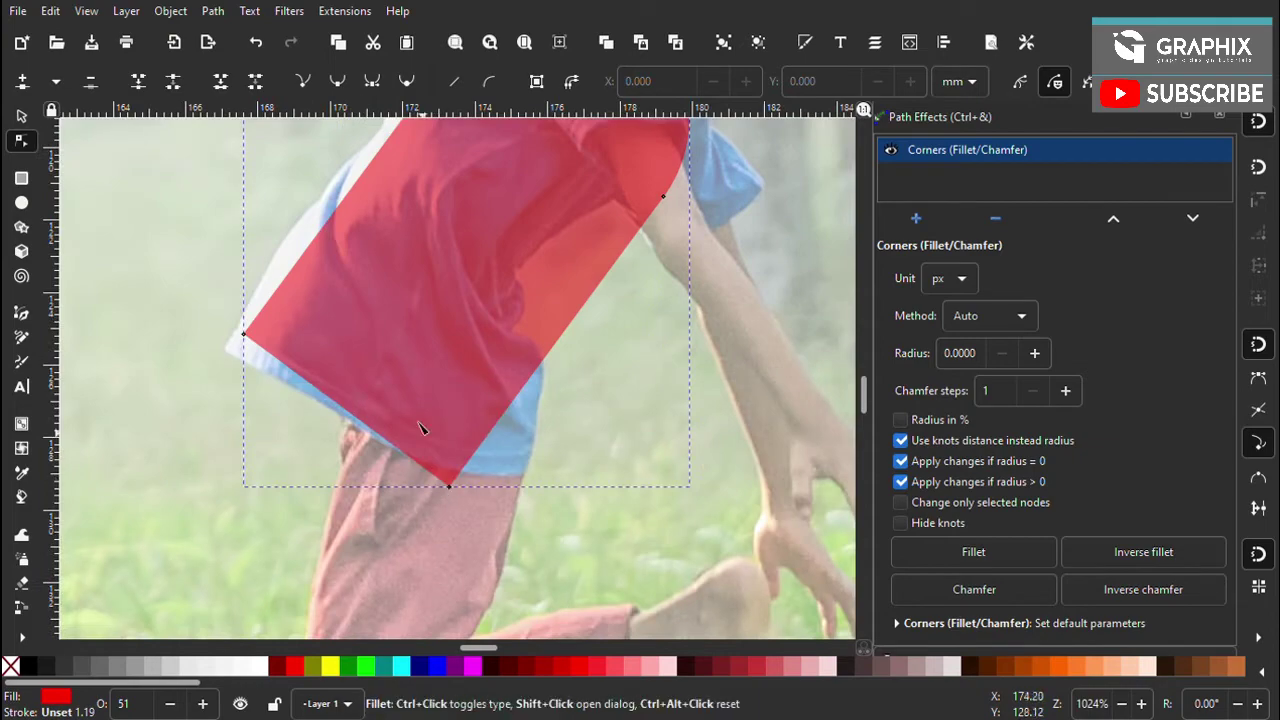
scroll(484, 370, down, 2)
Make the shirt shape fully opaque red at 100% opacity
key(s)
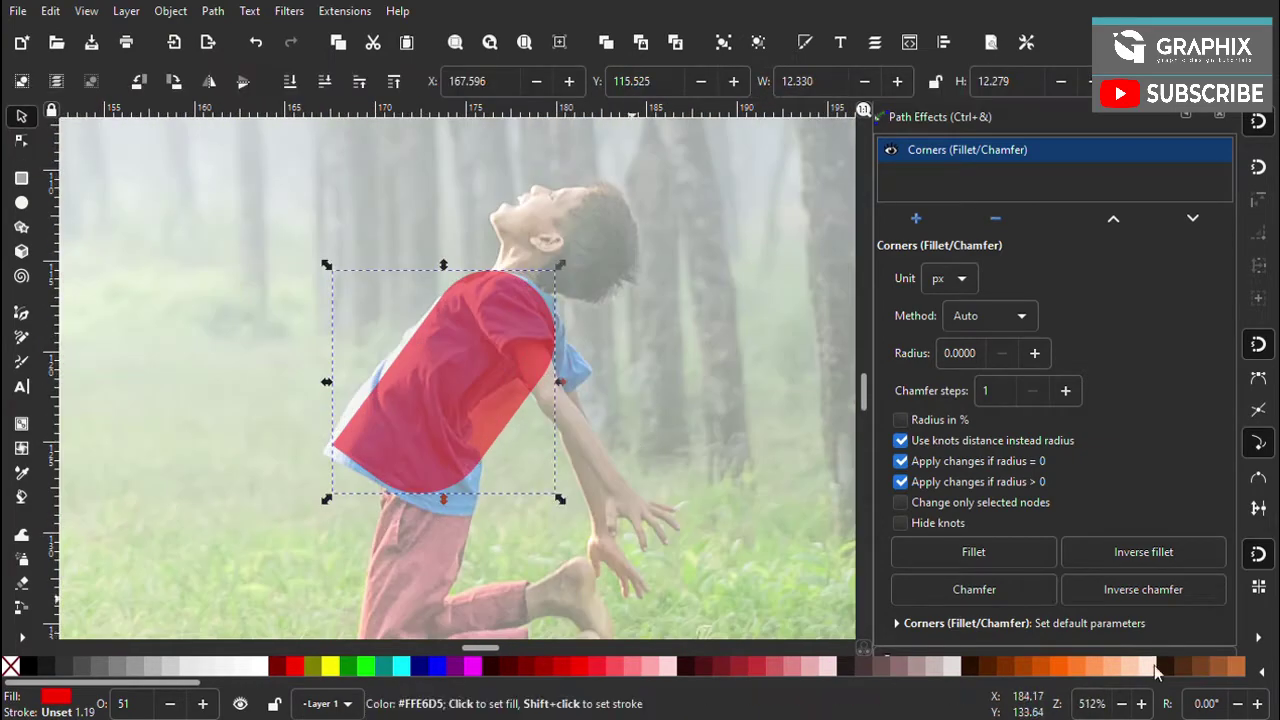
click(806, 43)
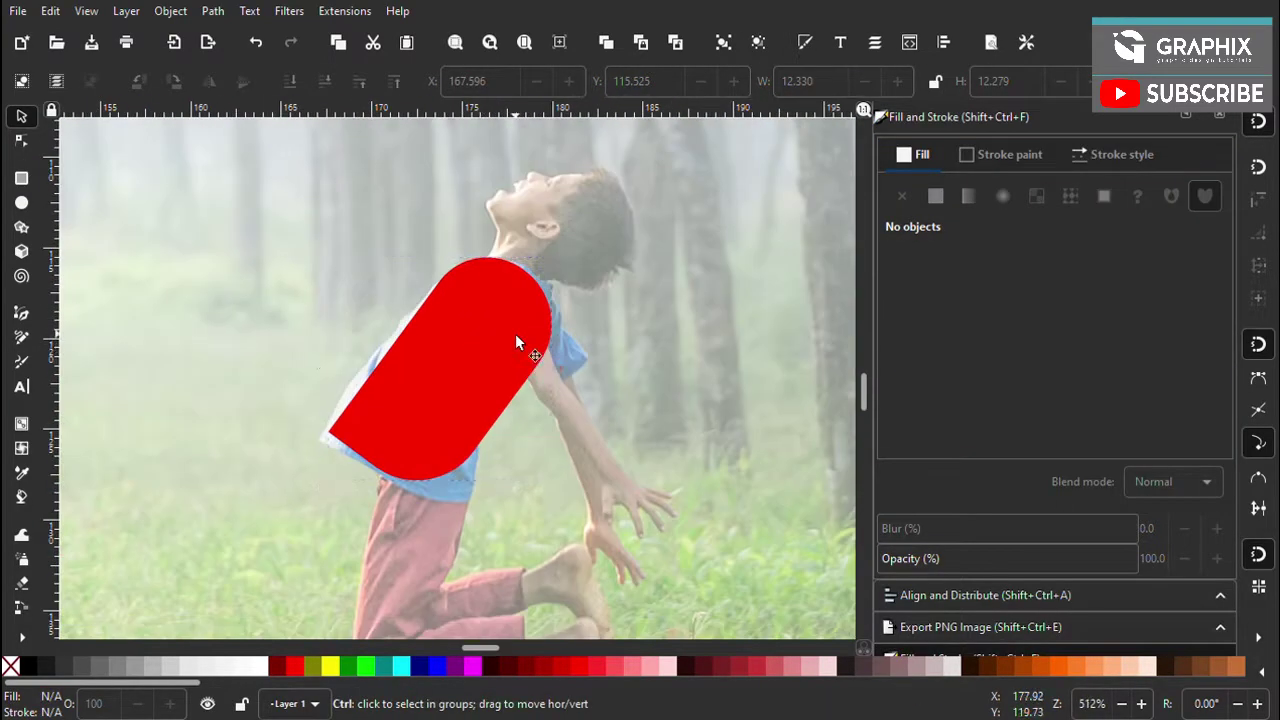
click(21, 140)
click(528, 418)
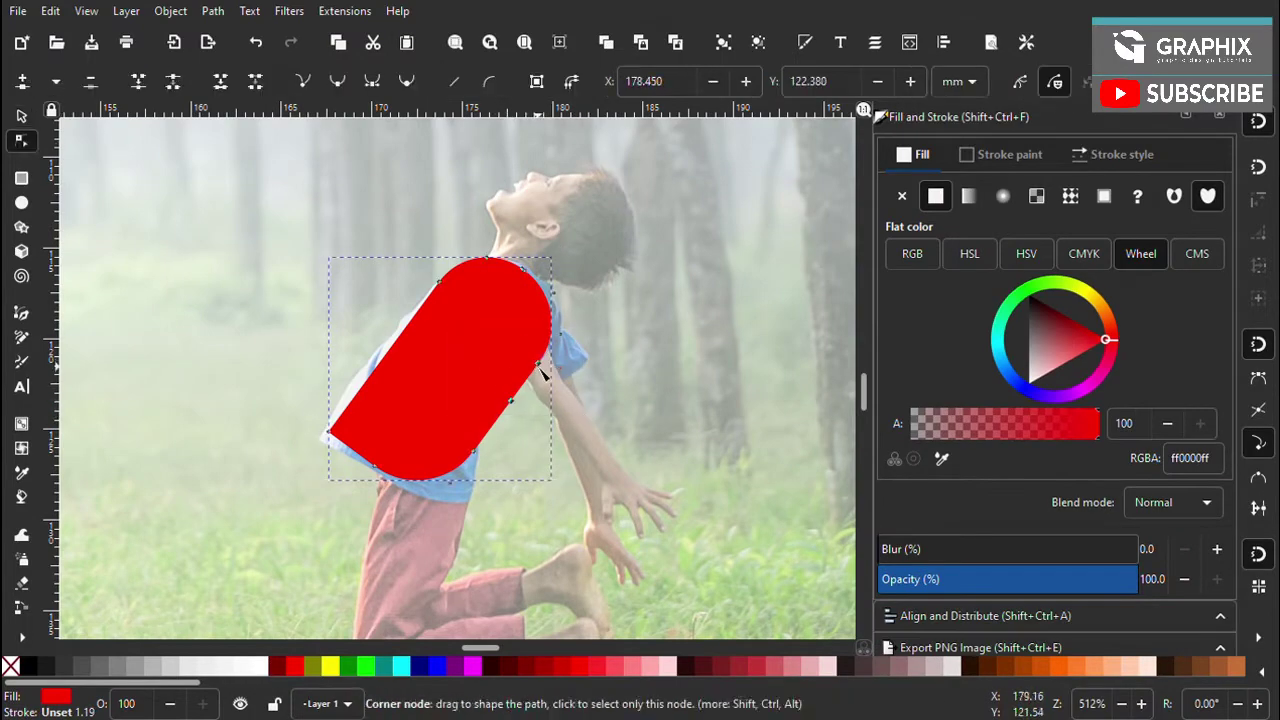
key(Escape)
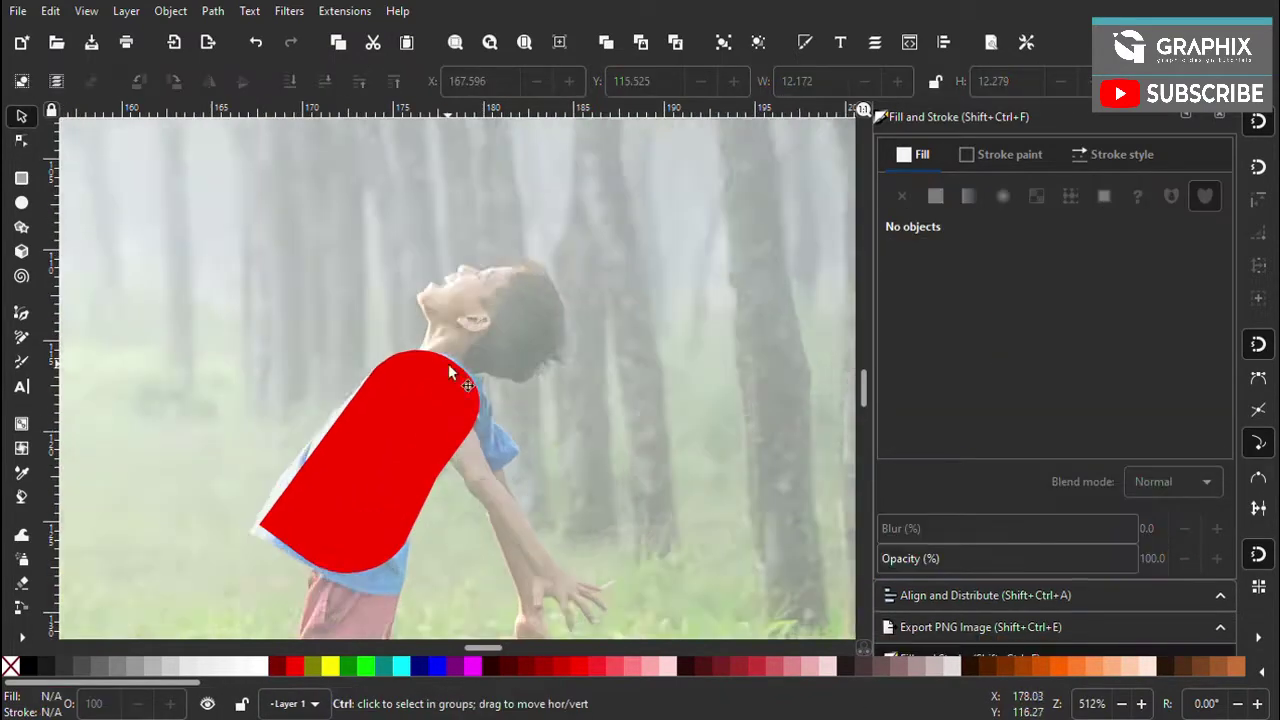
Draw a small rectangle over the boy's shoulder for the sleeve
click(508, 375)
key(r)
drag(522, 308, 589, 419)
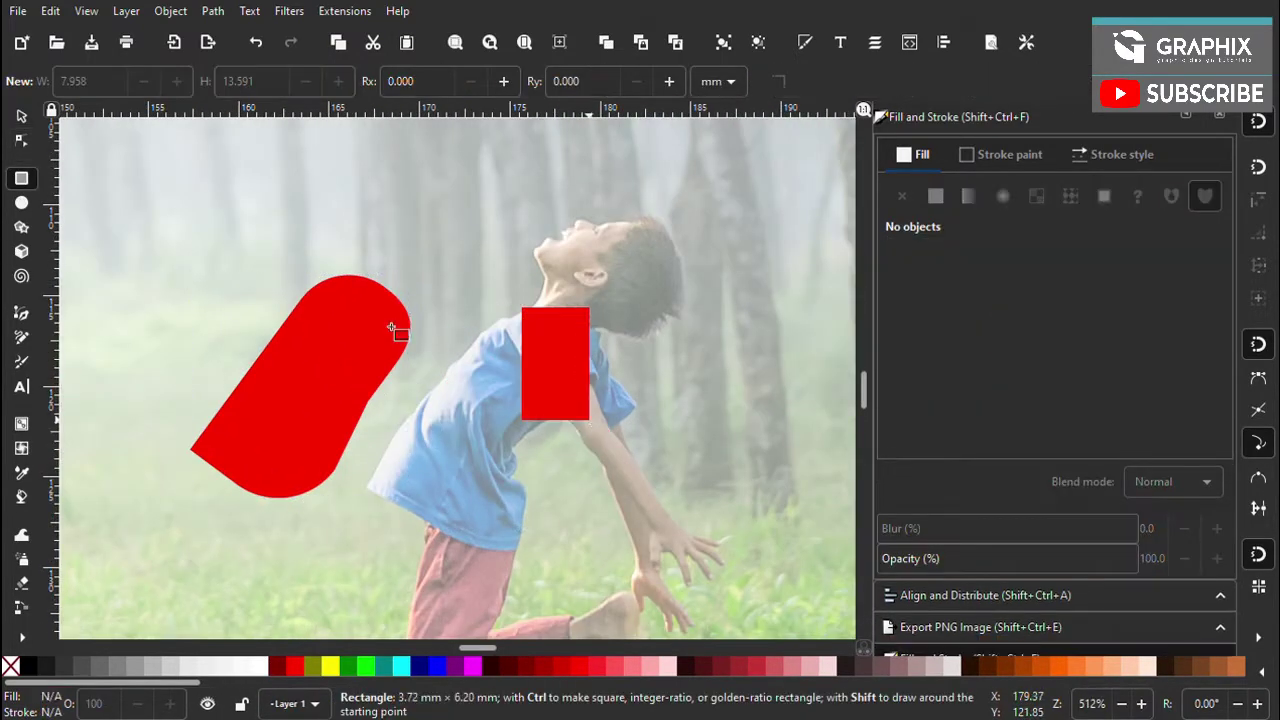
key(s)
click(330, 390)
Fill the shirt shape dark navy and the sleeve rectangle blue
scroll(440, 665, down, 5)
scroll(440, 665, down, 5)
scroll(440, 665, up, 5)
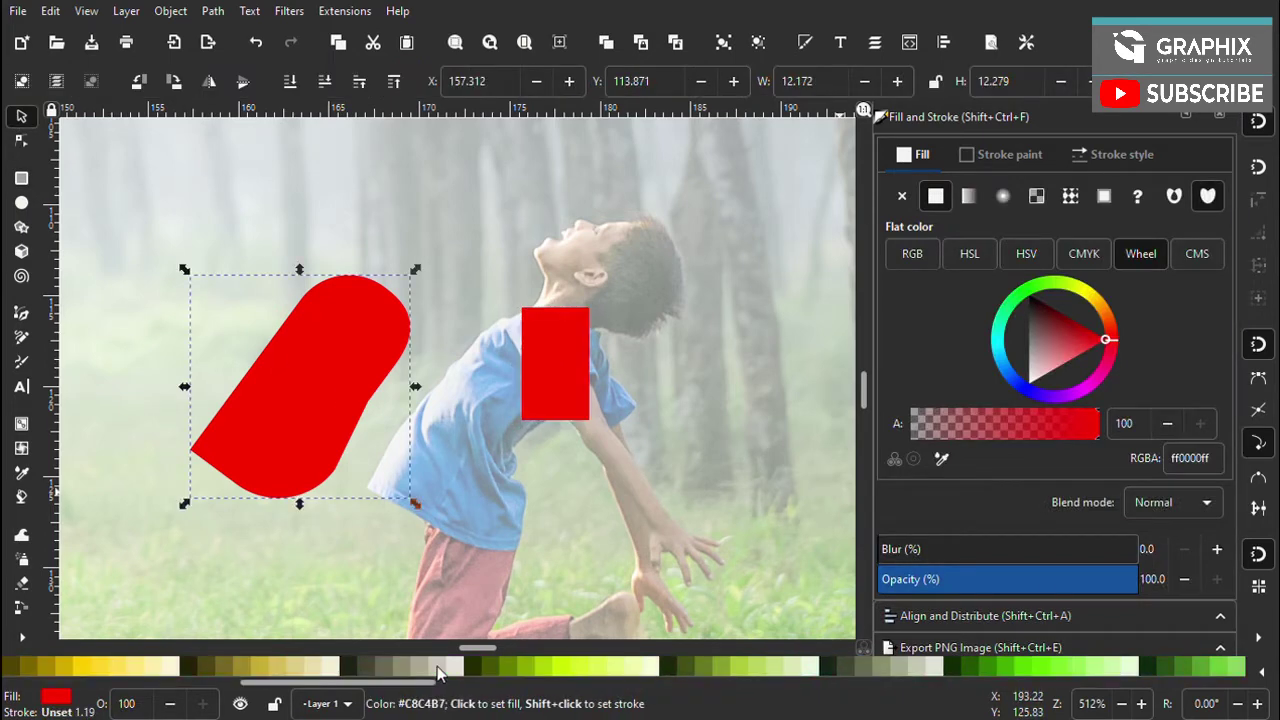
scroll(440, 665, up, 5)
click(54, 665)
key(Tab)
click(103, 665)
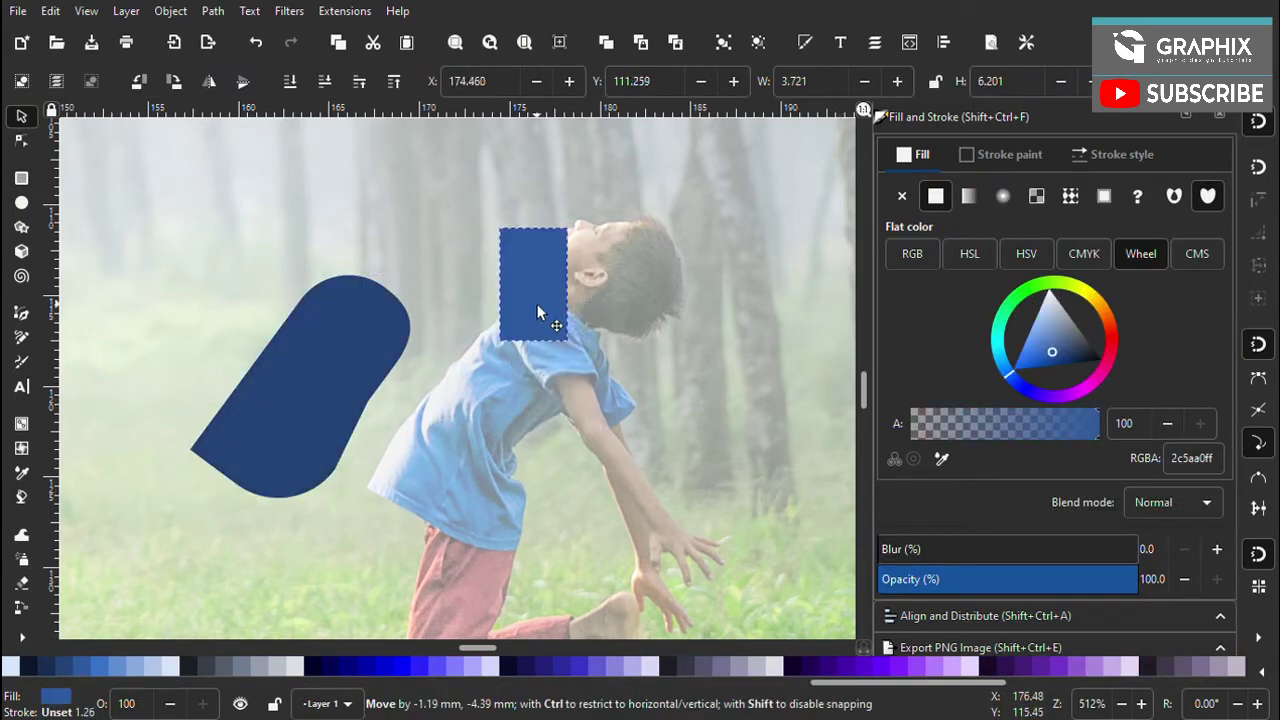
Tilt the sleeve rectangle about 30° along the arm and convert it to a path
ctrl+scroll(612, 380, up, 2)
click(480, 350)
drag(548, 470, 628, 411)
key(ctrl+z)
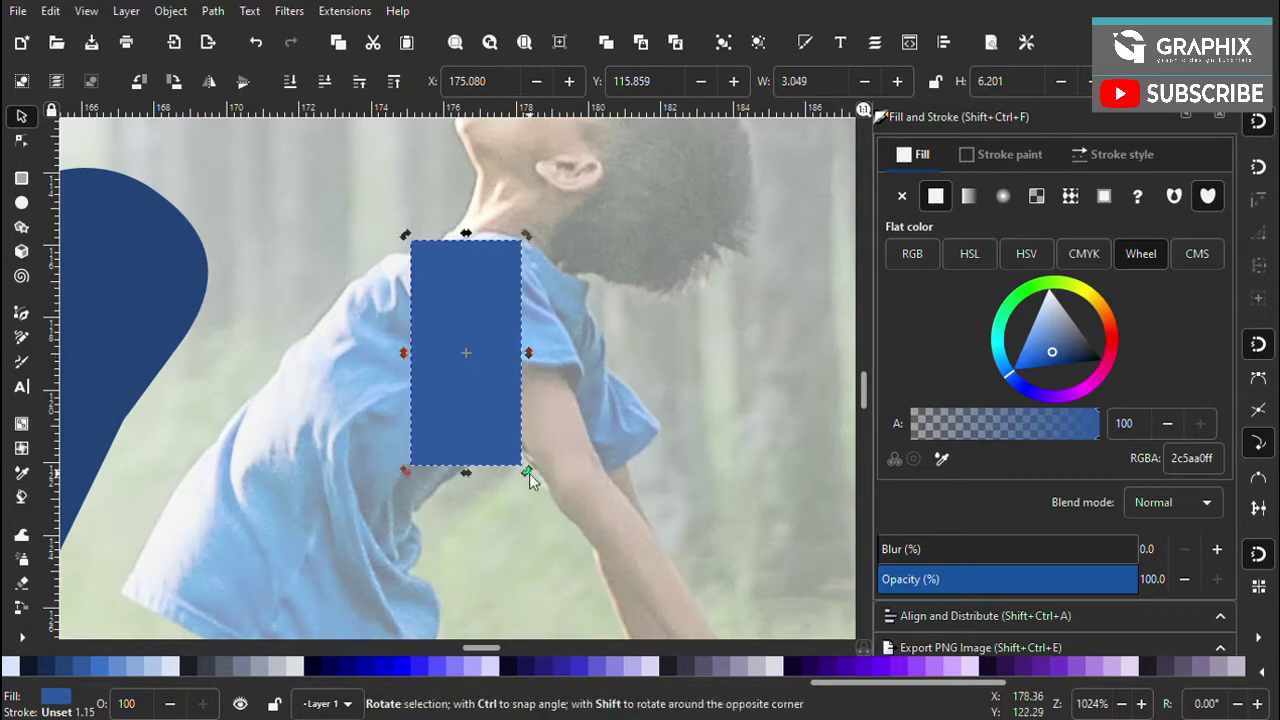
mouse_move(529, 473)
mouse_down()
mouse_move(496, 406)
mouse_move(537, 387)
mouse_up()
key(ctrl+shift+7)
Round the sleeve's top corner with a path effect and move it onto the shoulder
click(950, 637)
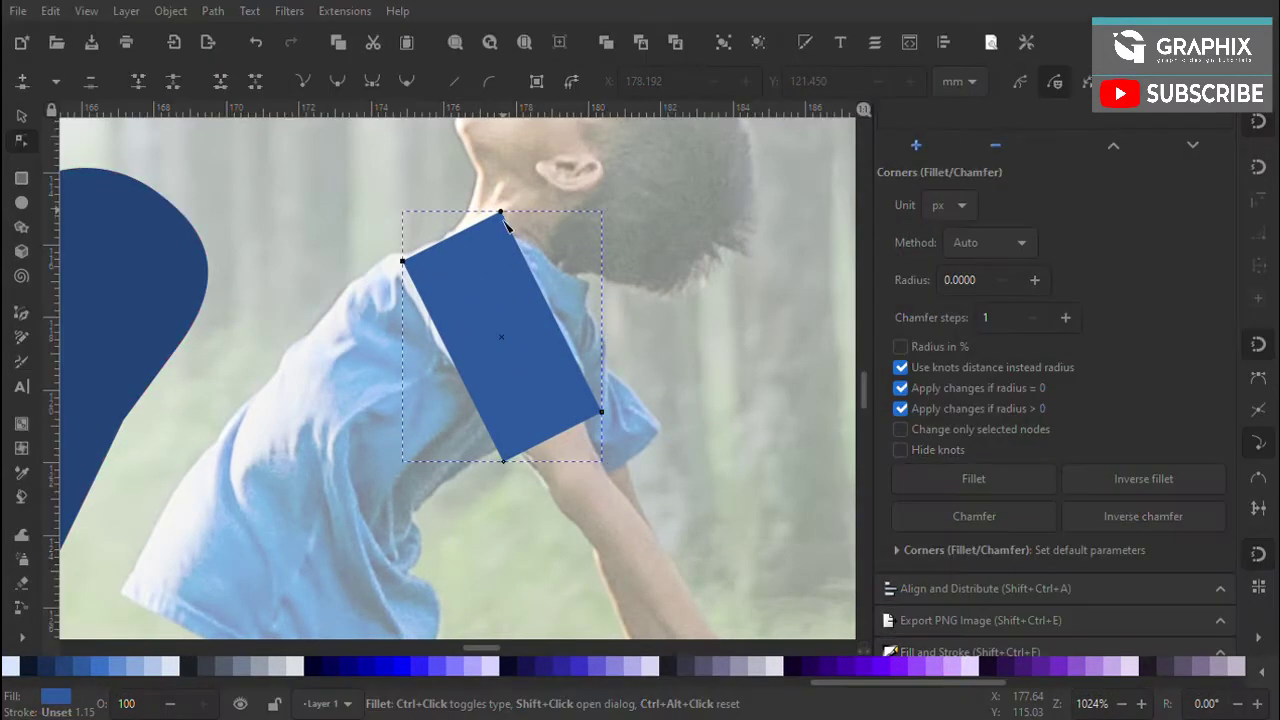
drag(500, 213, 506, 283)
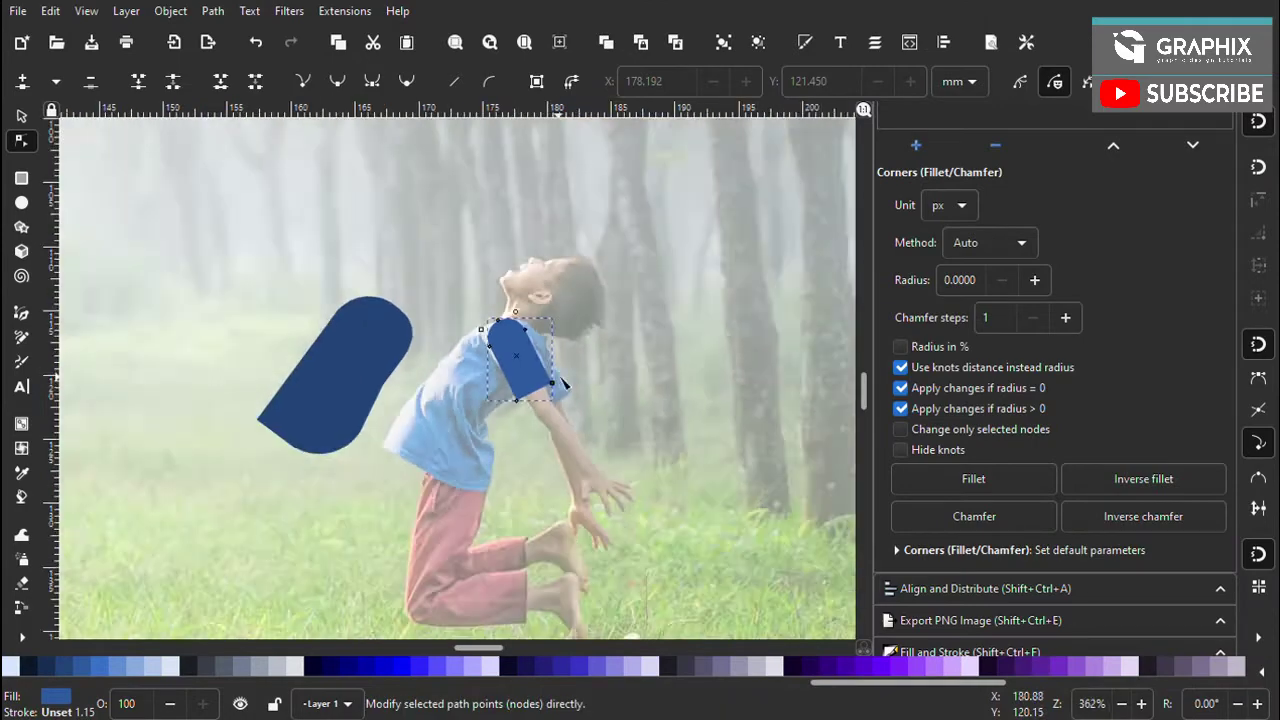
scroll(481, 407, down, 2)
key(s)
scroll(481, 407, up, 2)
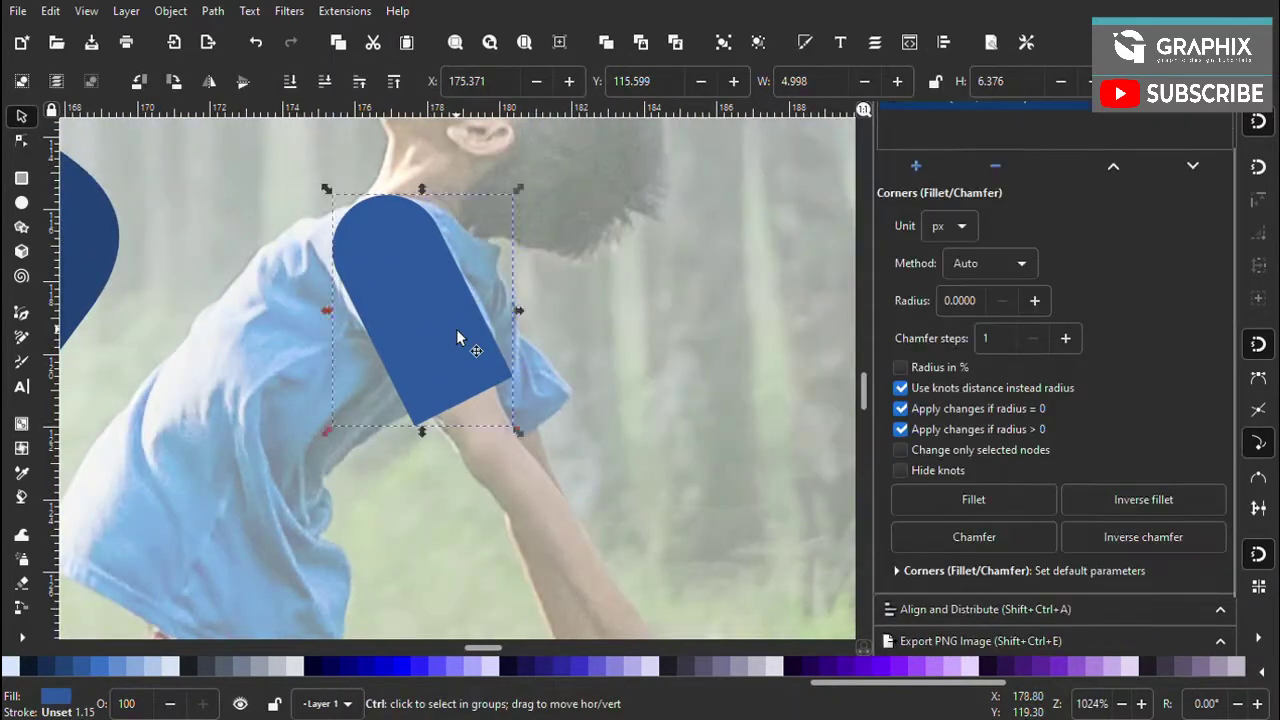
key(ctrl+shift+c)
drag(470, 400, 340, 405)
Add a dark navy ellipse at the sleeve's cuff
key(e)
drag(388, 329, 481, 386)
key(s)
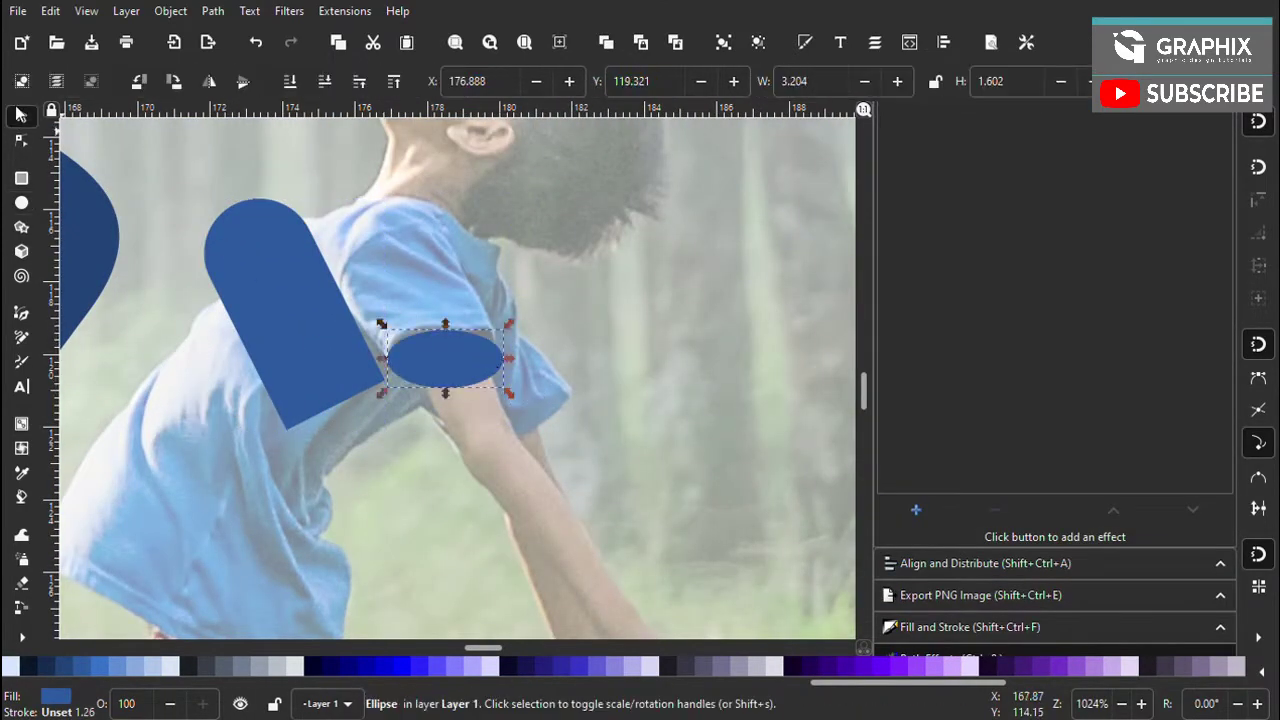
click(321, 661)
drag(285, 318, 424, 312)
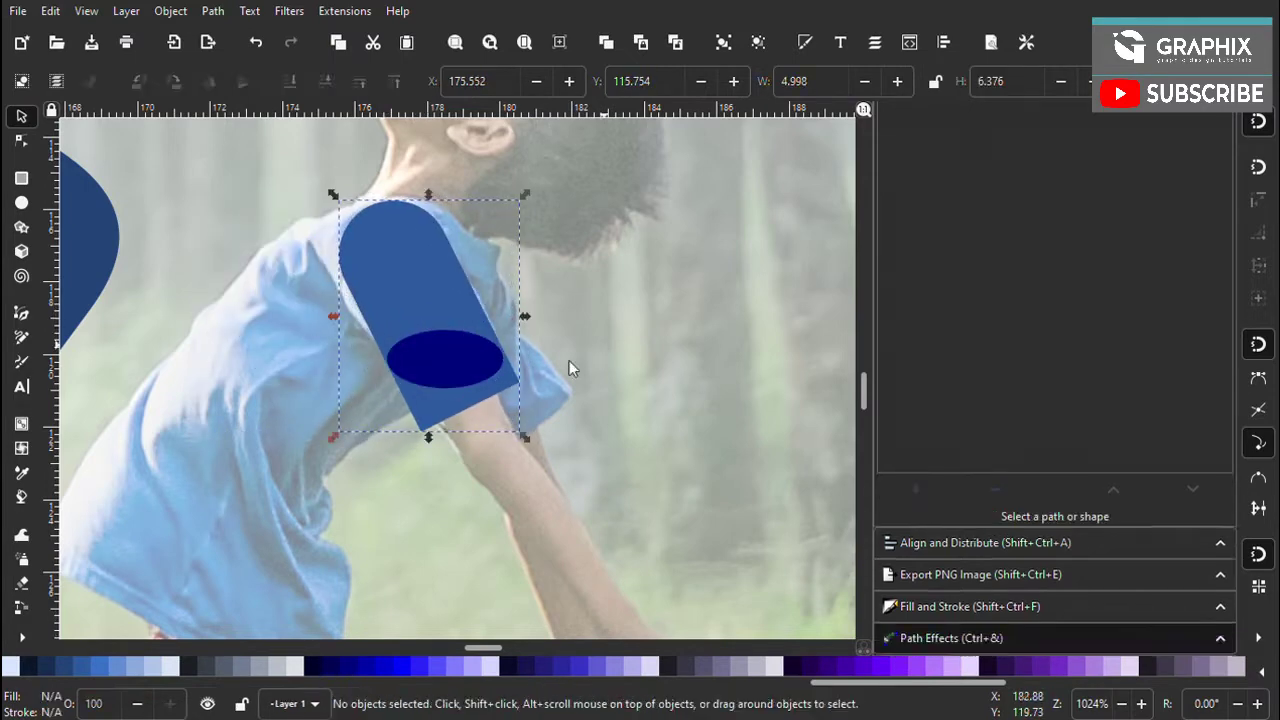
Try a pen shading shape on the shirt, then discard it
scroll(583, 355, up, 3)
scroll(432, 347, down, 4)
click(417, 425)
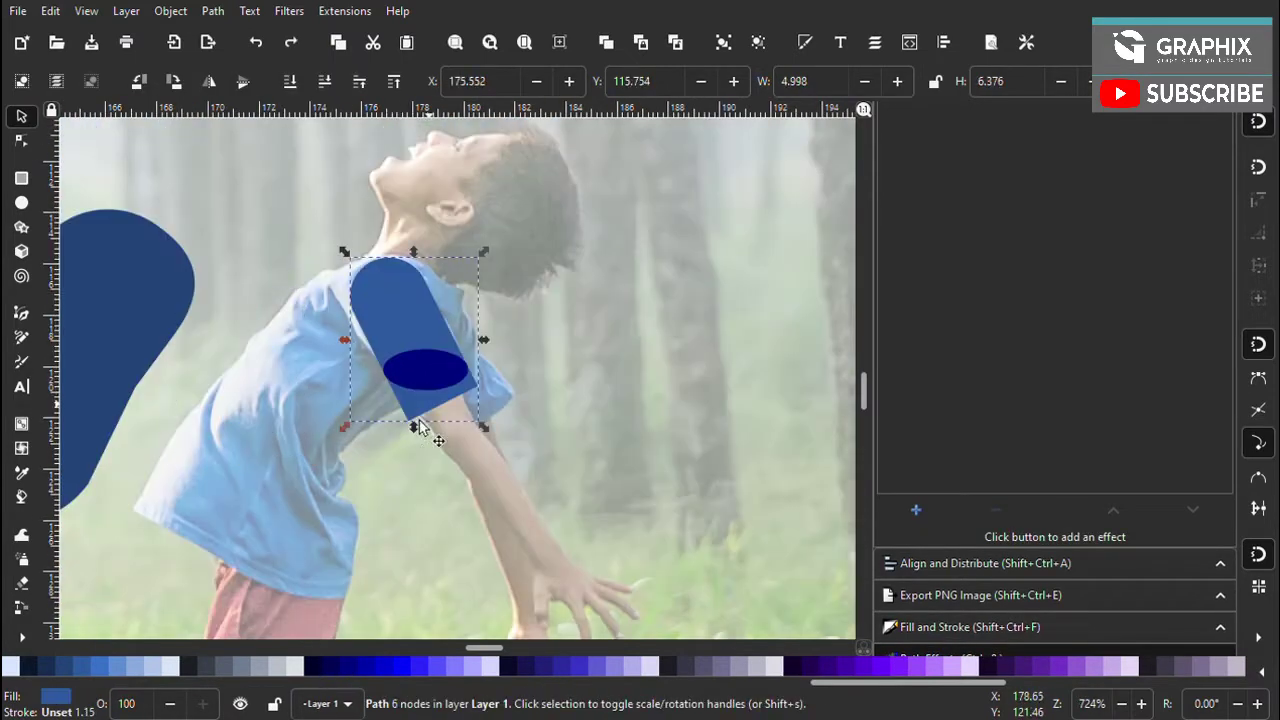
scroll(417, 425, up, 3)
scroll(350, 294, down, 1)
click(22, 361)
click(21, 313)
click(159, 406)
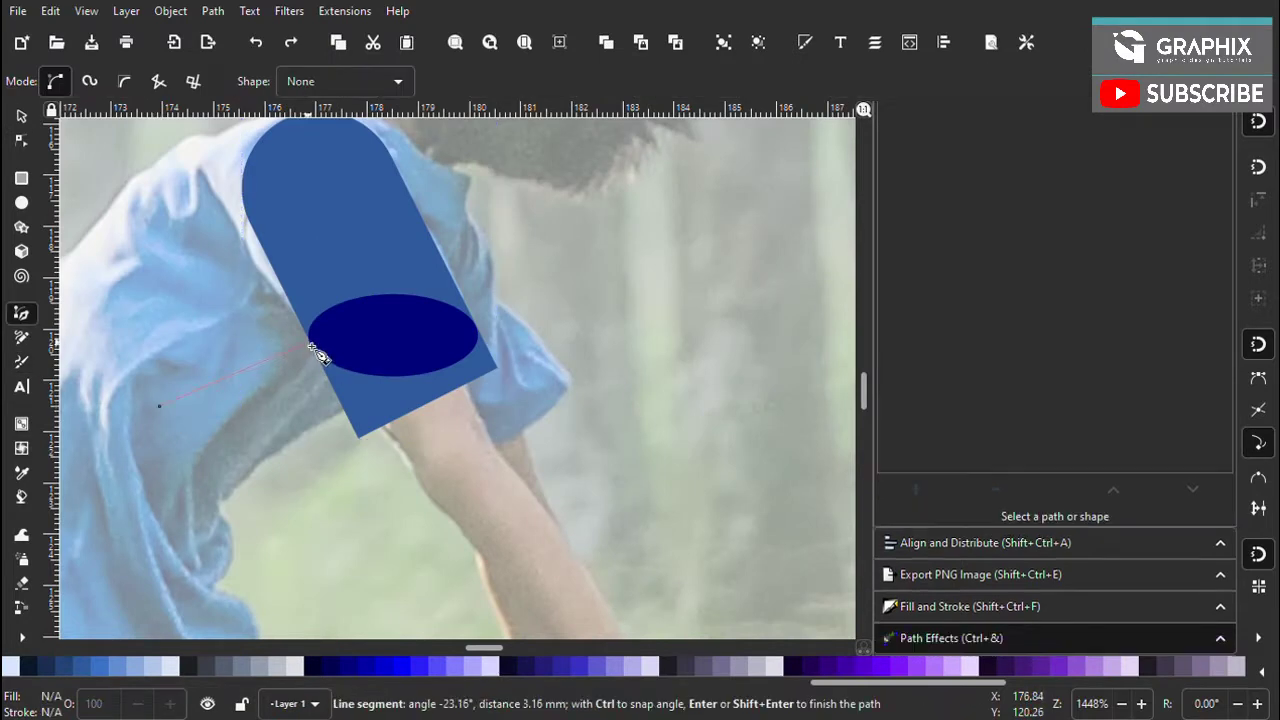
click(159, 406)
key(s)
key(Delete)
scroll(394, 251, down, 3)
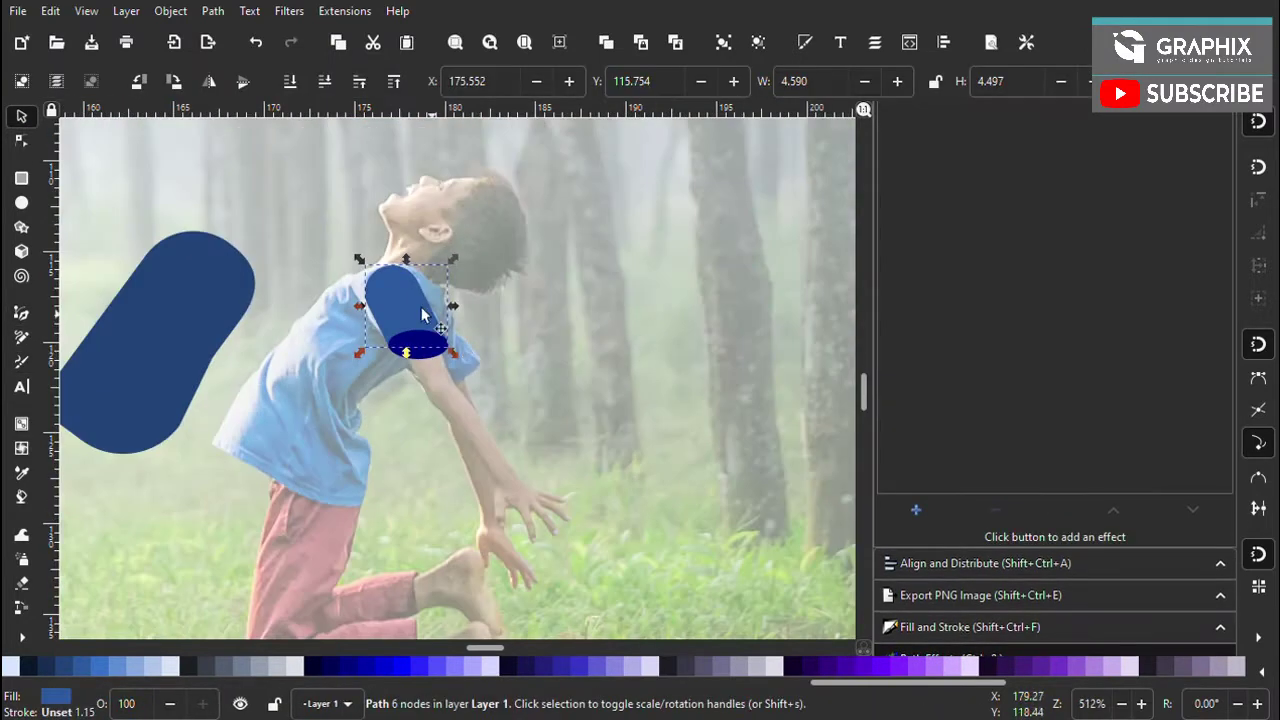
key(Escape)
Move the rounded blue shirt onto the boy's body and fine-tune its position
drag(208, 310, 402, 343)
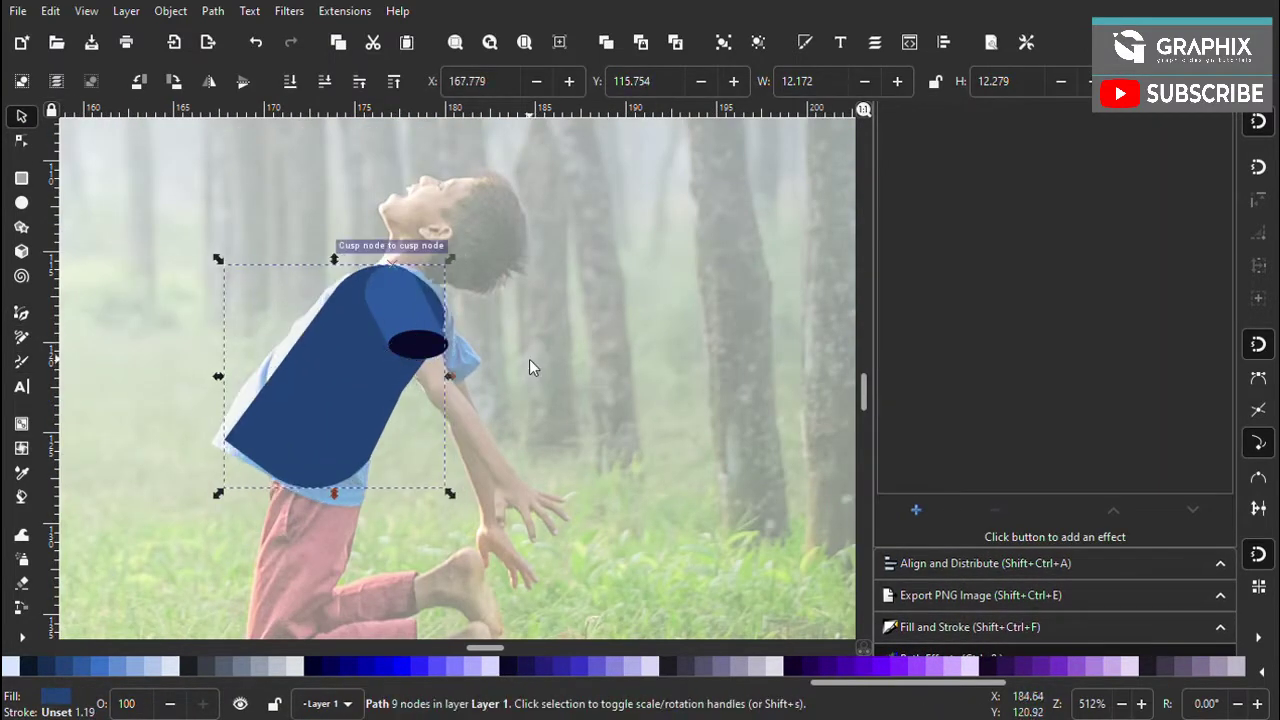
mouse_move(281, 382)
mouse_down()
mouse_move(194, 431)
mouse_move(291, 427)
mouse_up()
key(Escape)
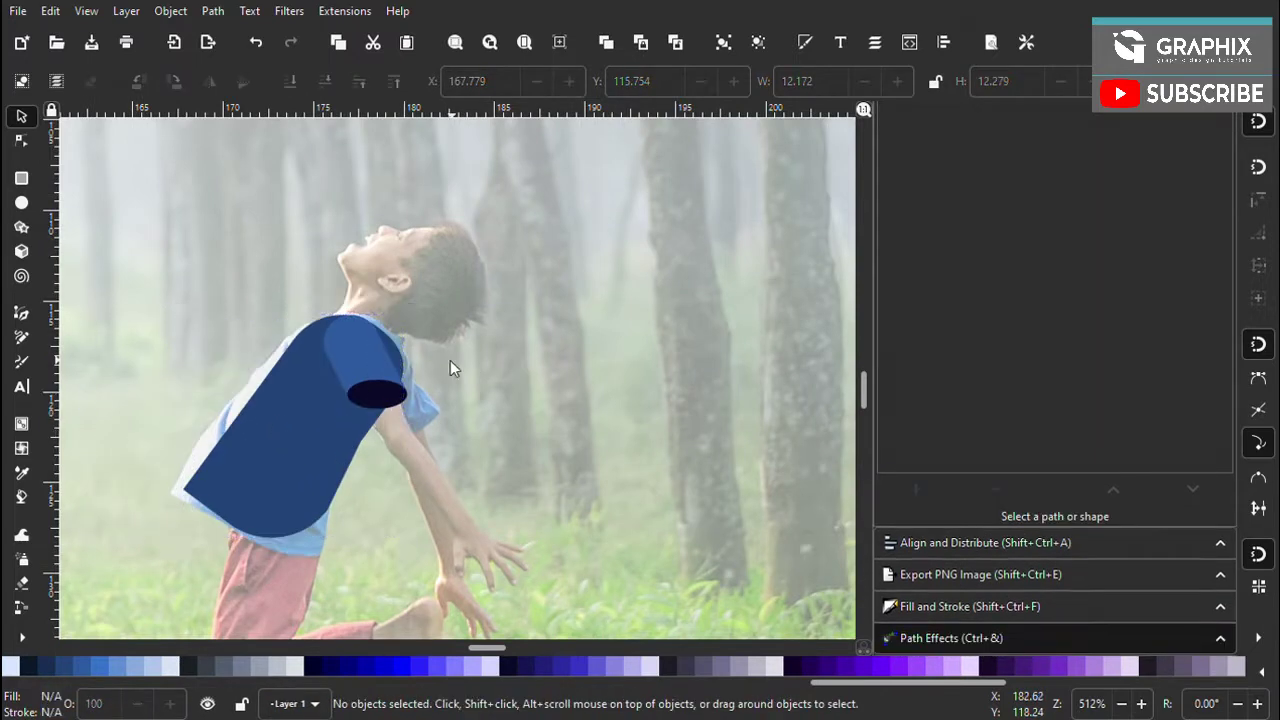
scroll(450, 360, up, 2)
double_click(386, 390)
scroll(567, 335, down, 2)
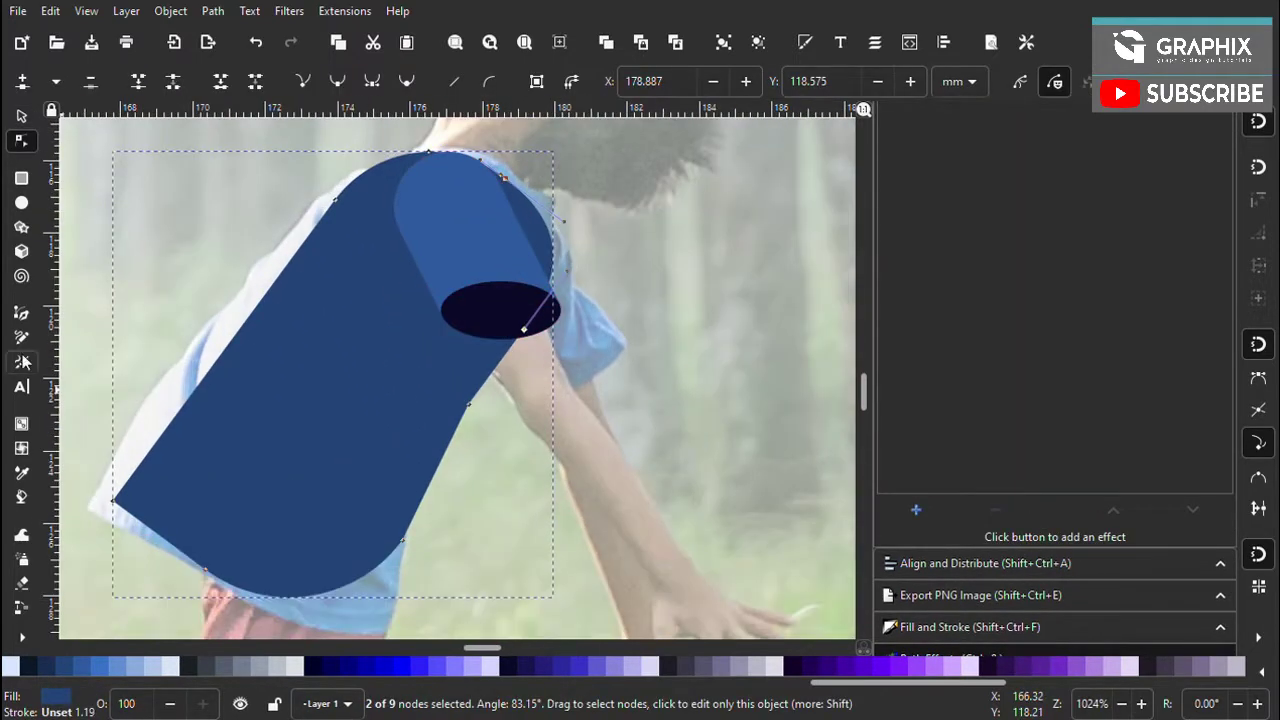
Trim the shirt with a four-point polygon using Path Difference, then save
key(b)
click(460, 170)
click(492, 328)
click(638, 428)
click(700, 268)
click(361, 387)
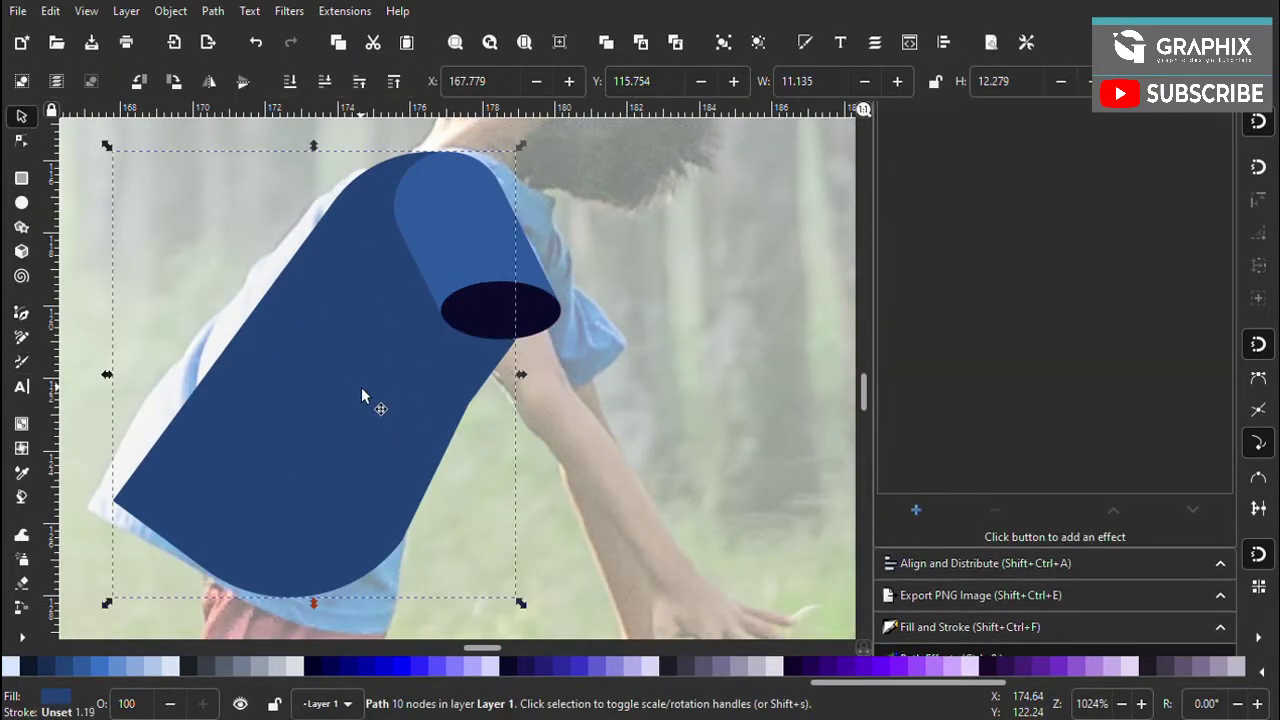
key(5)
scroll(549, 421, up, 5)
key(ctrl+s)
Group the shirt, sleeve and dark sleeve opening together
click(384, 432)
key(ctrl+g)
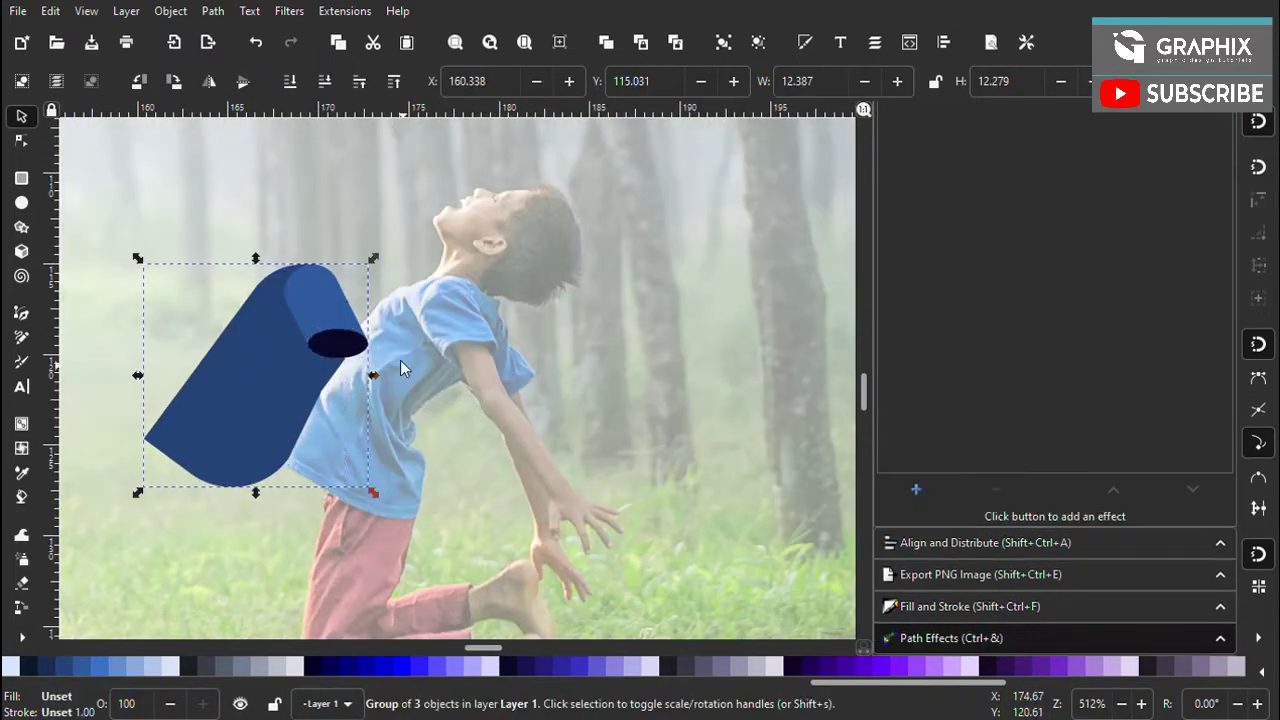
scroll(381, 340, up, 2)
scroll(372, 310, up, 2)
key(Escape)
Draw a tall skin-toned rectangle over the upper arm
key(r)
drag(334, 221, 408, 484)
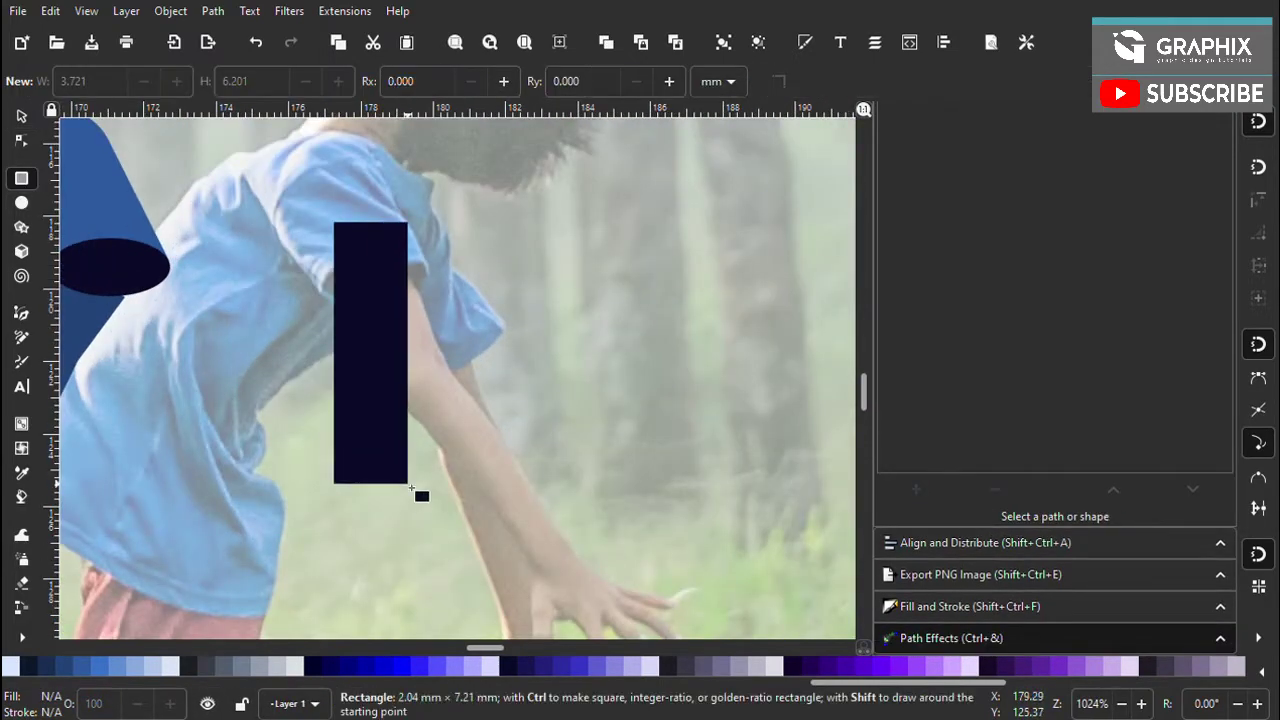
key(s)
scroll(486, 666, down, 5)
scroll(486, 666, down, 5)
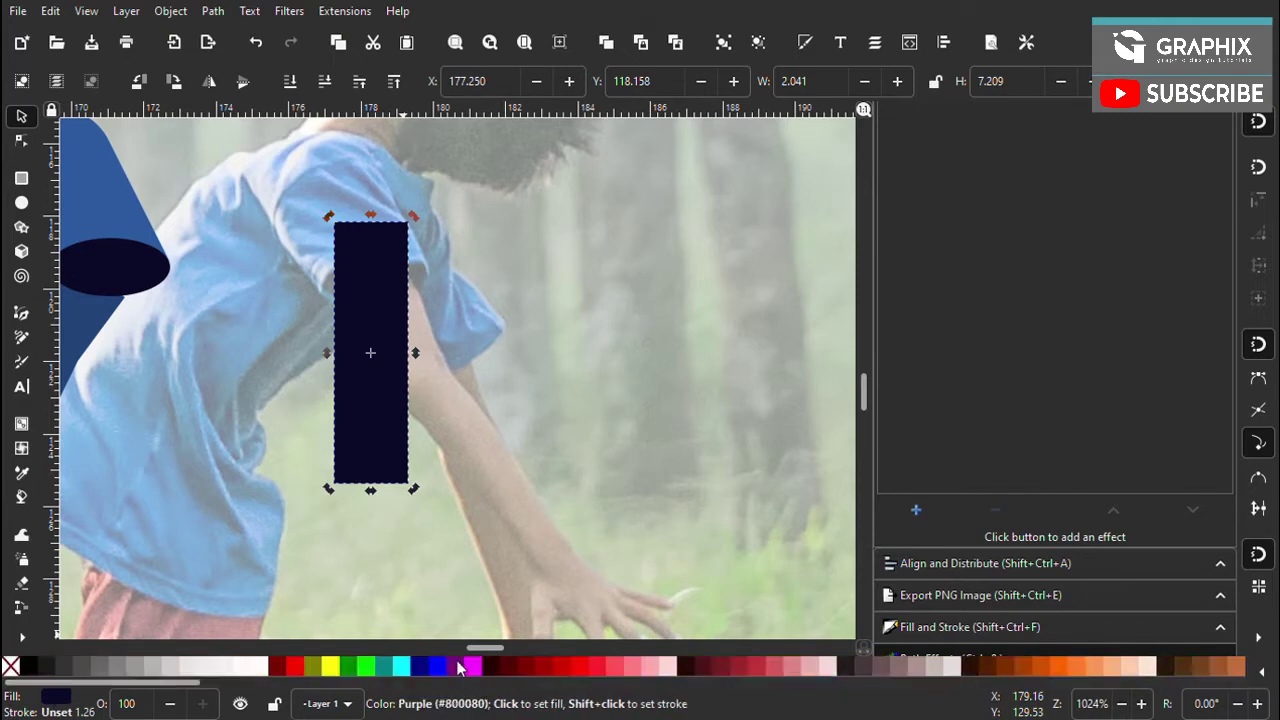
scroll(486, 666, down, 5)
drag(22, 666, 390, 448)
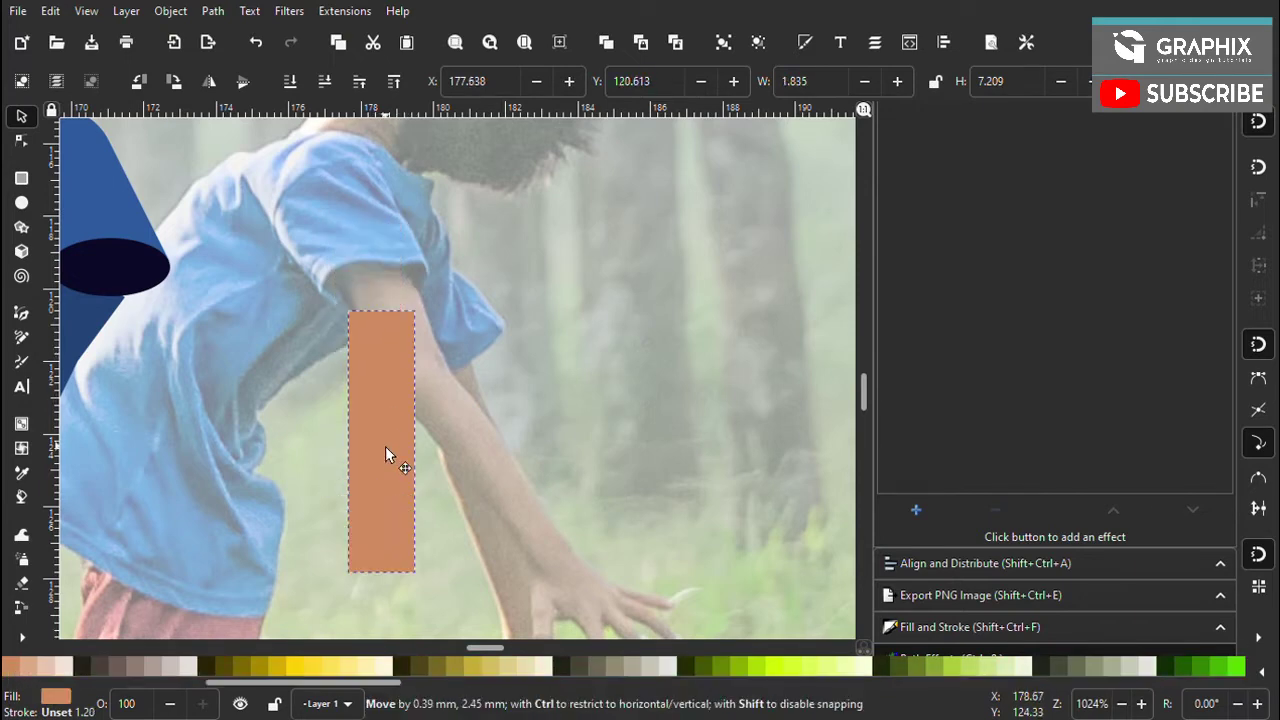
Tilt and resize the tan rectangle to fit the photo's upper arm
drag(375, 360, 380, 385)
click(380, 385)
drag(414, 514, 450, 470)
mouse_move(404, 410)
mouse_down()
mouse_move(451, 400)
mouse_move(426, 382)
mouse_up()
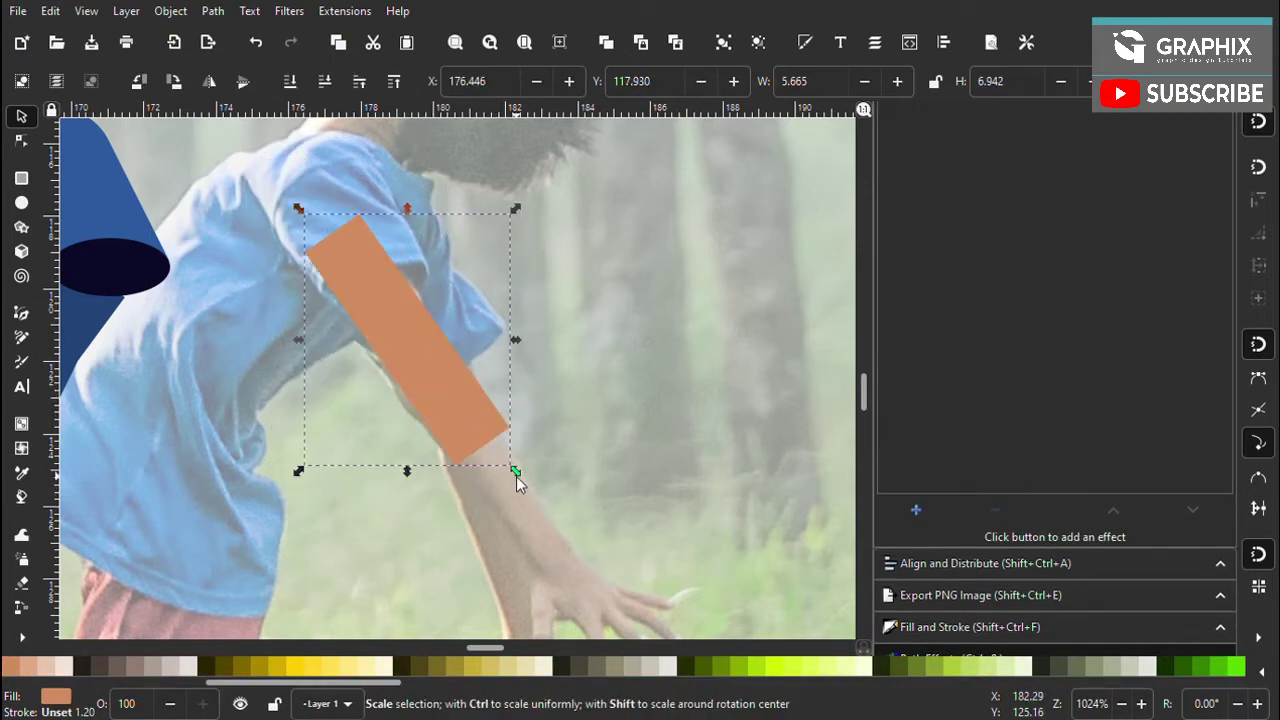
scroll(431, 418, down, 5)
scroll(712, 443, up, 1)
key(Escape)
scroll(415, 425, up, 4)
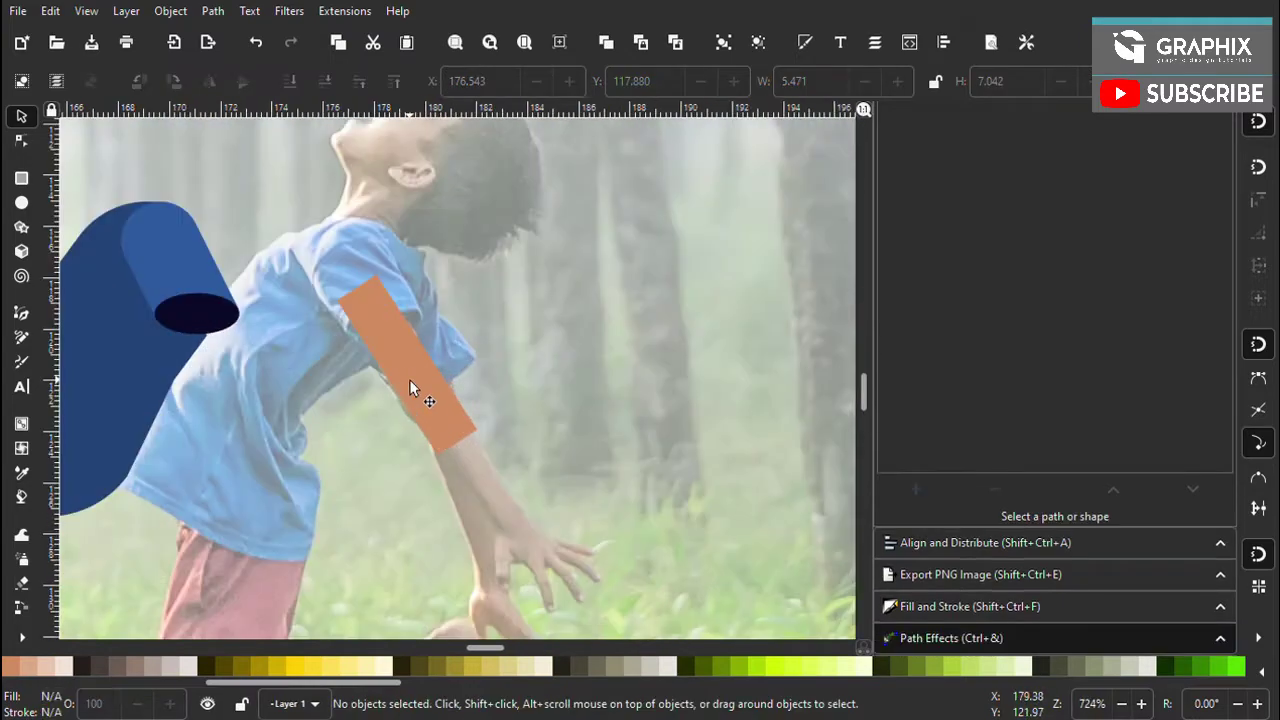
Round the upper arm's end with node editing and realign the shirt group on the torso
click(403, 383)
key(n)
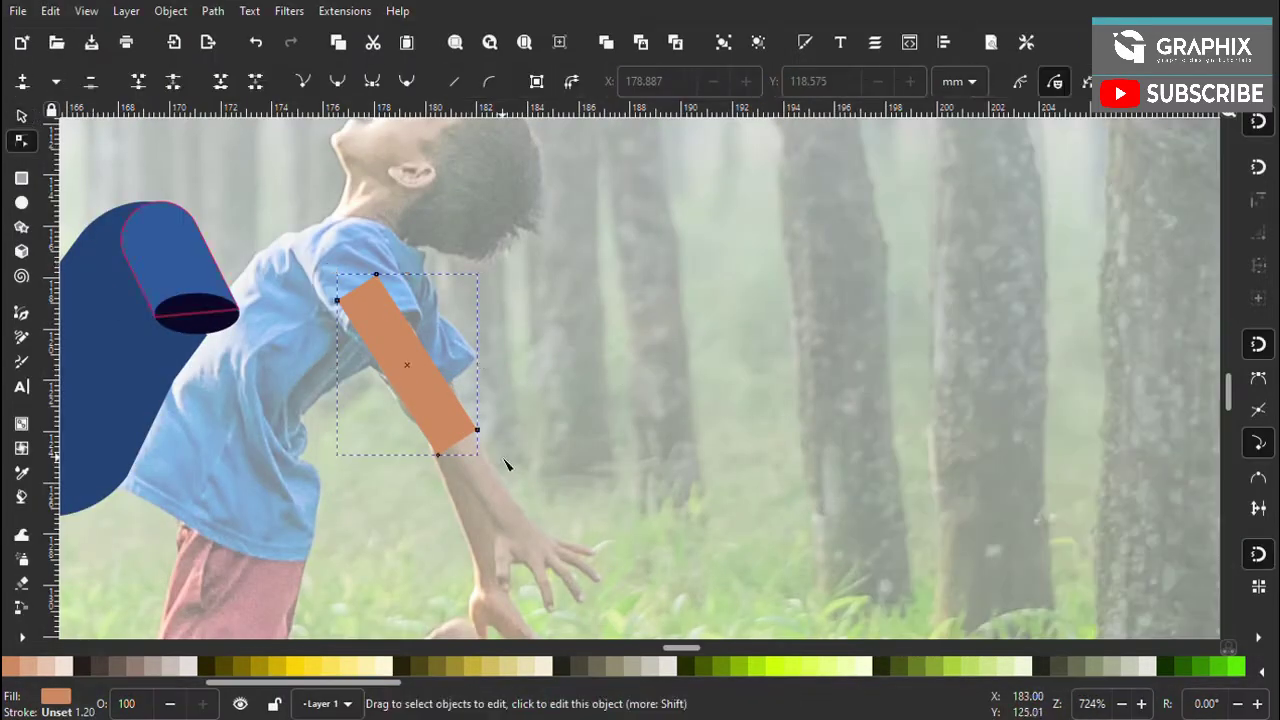
scroll(453, 503, up, 3)
scroll(514, 375, down, 2)
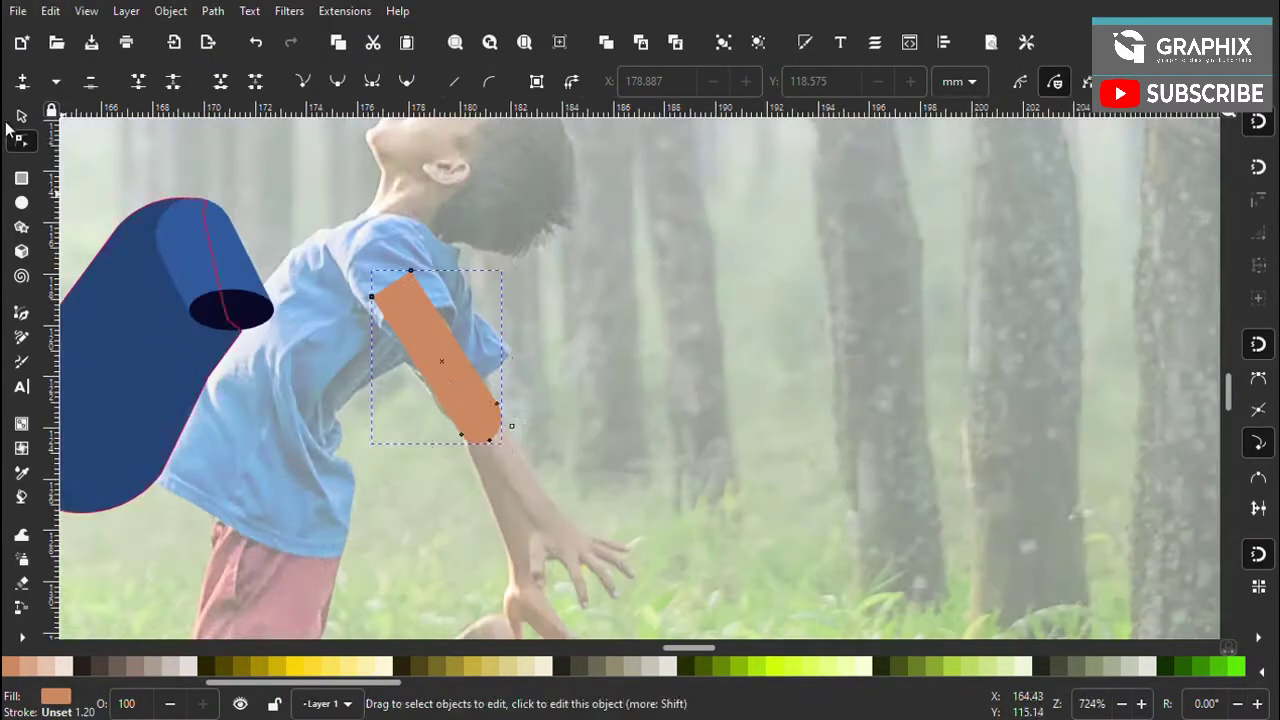
key(s)
drag(195, 282, 382, 302)
scroll(437, 306, down, 1)
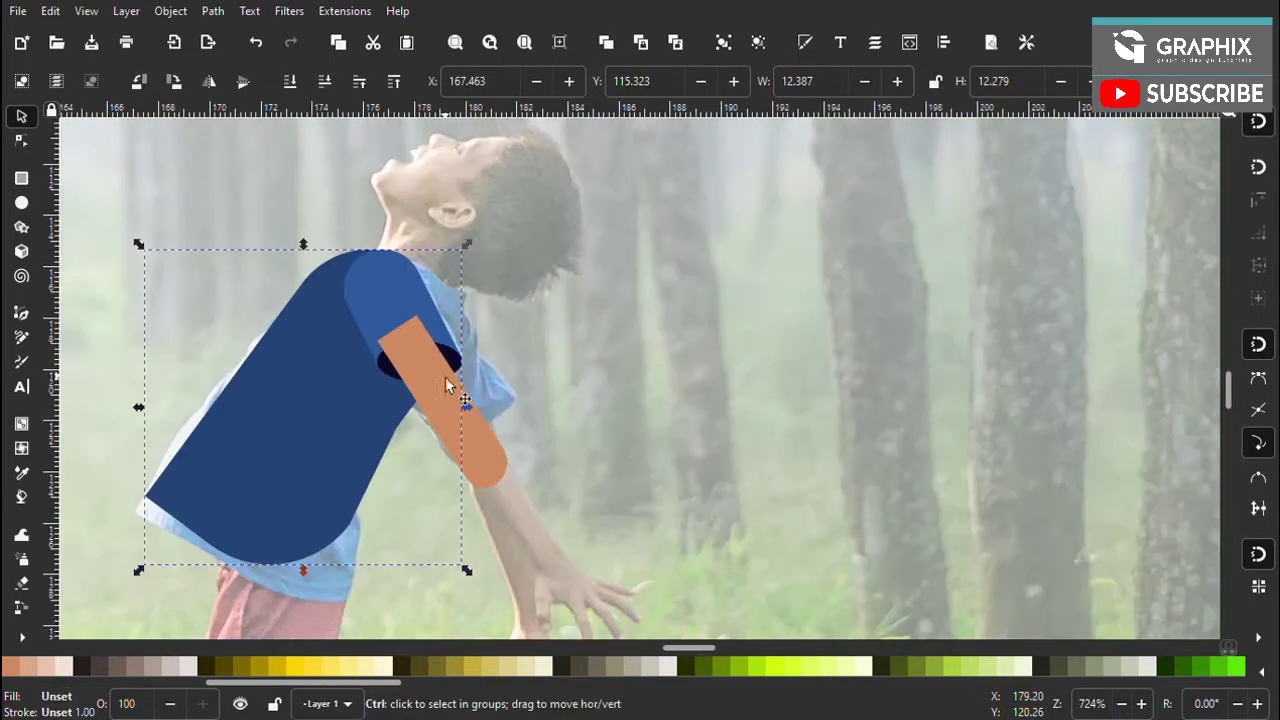
Raise the dark sleeve opening and sleeve above the arm
ctrl+click(380, 300)
ctrl+shift+click(390, 362)
scroll(436, 346, up, 3)
key(Home)
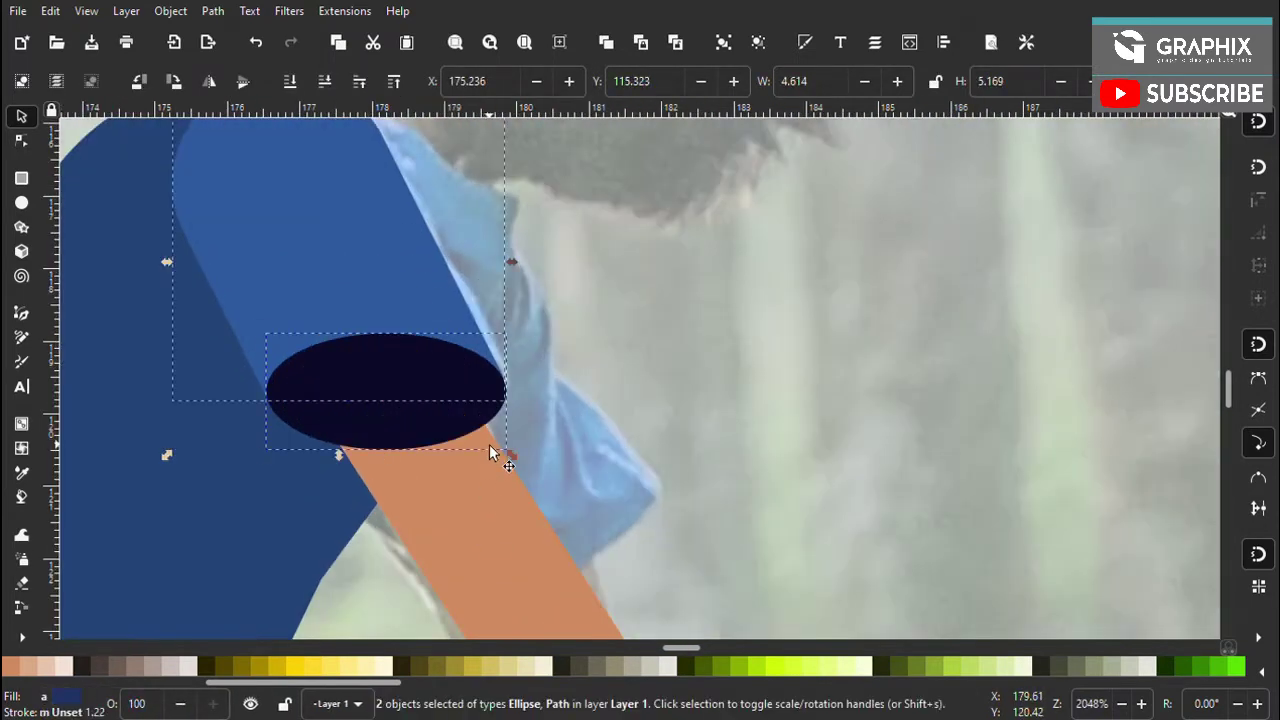
scroll(489, 444, down, 2)
key(Escape)
Check the sleeve and arm stacking, then save as drawing.svg
click(398, 334)
click(486, 508)
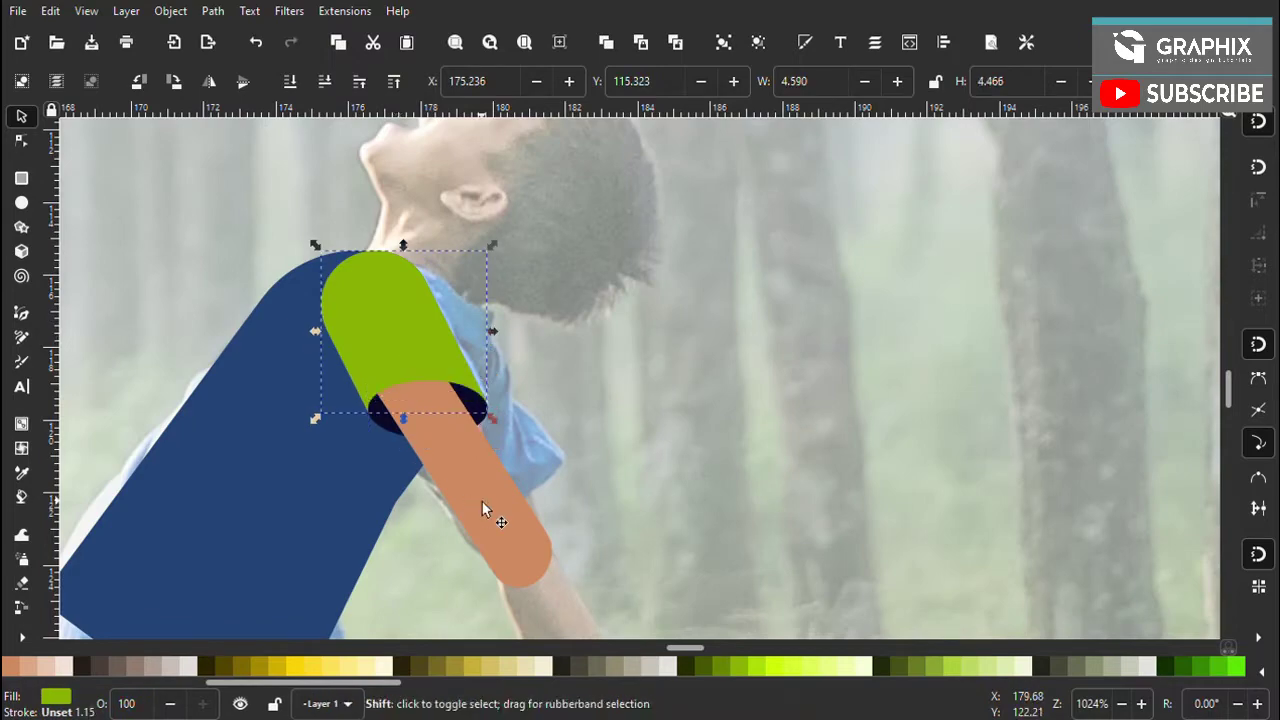
scroll(420, 437, down, 3)
scroll(477, 401, up, 1)
scroll(384, 353, up, 2)
key(Escape)
scroll(401, 376, up, 1)
key(ctrl+s)
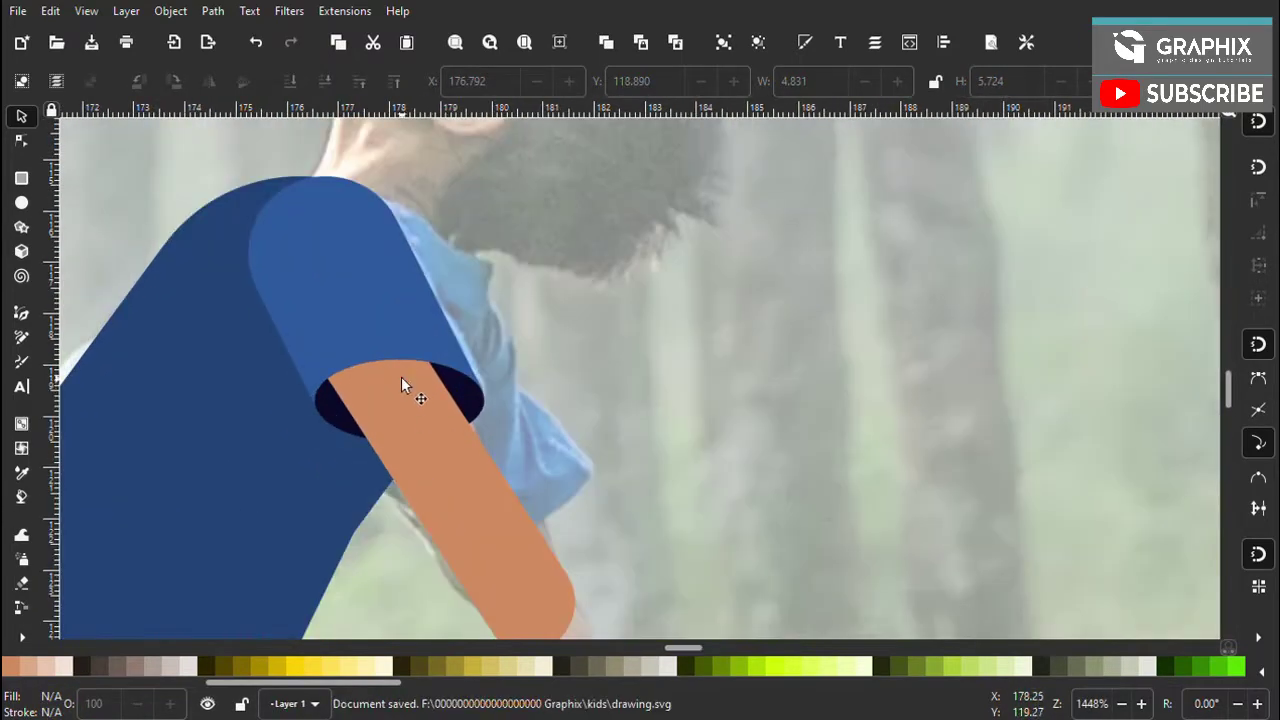
Duplicate the tan upper arm
click(421, 388)
scroll(405, 360, down, 1)
key(ctrl+d)
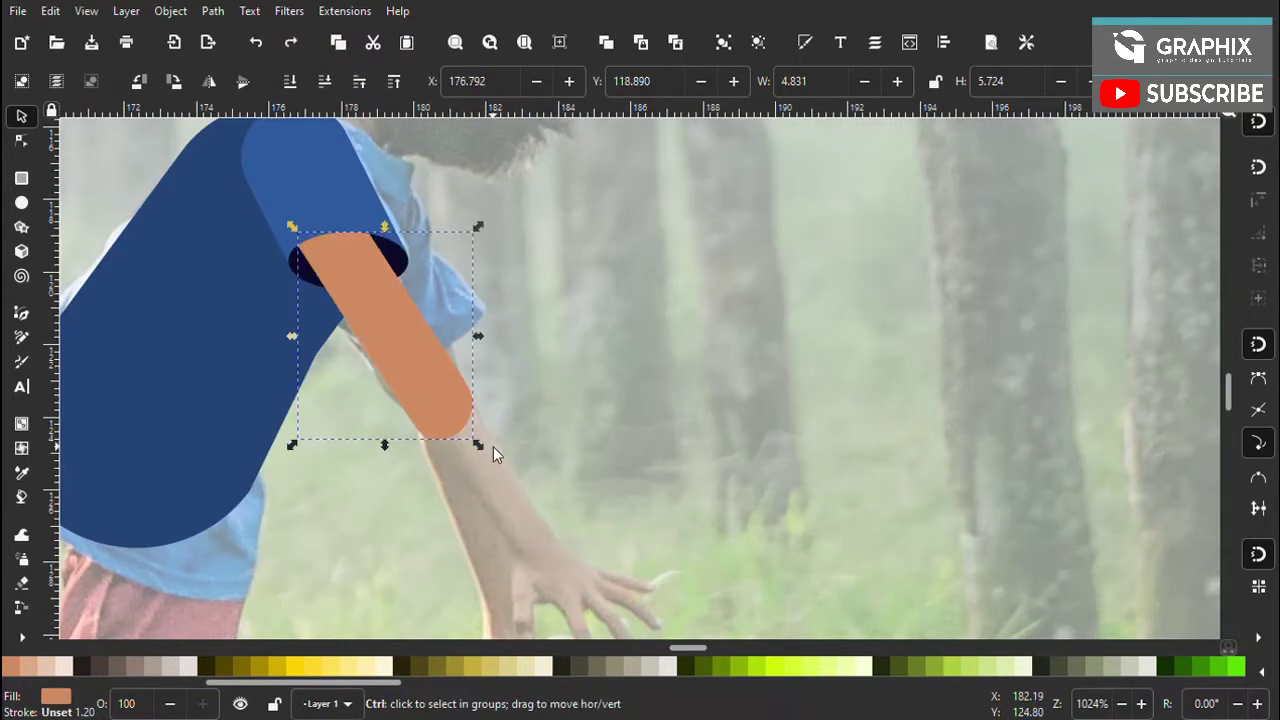
Lay the arm copy along the forearm, pull its lower end into a point, and save
drag(493, 446, 585, 427)
mouse_move(667, 360)
mouse_down()
mouse_move(457, 608)
mouse_move(563, 420)
mouse_move(508, 476)
mouse_move(504, 466)
mouse_up()
scroll(515, 445, down, 2)
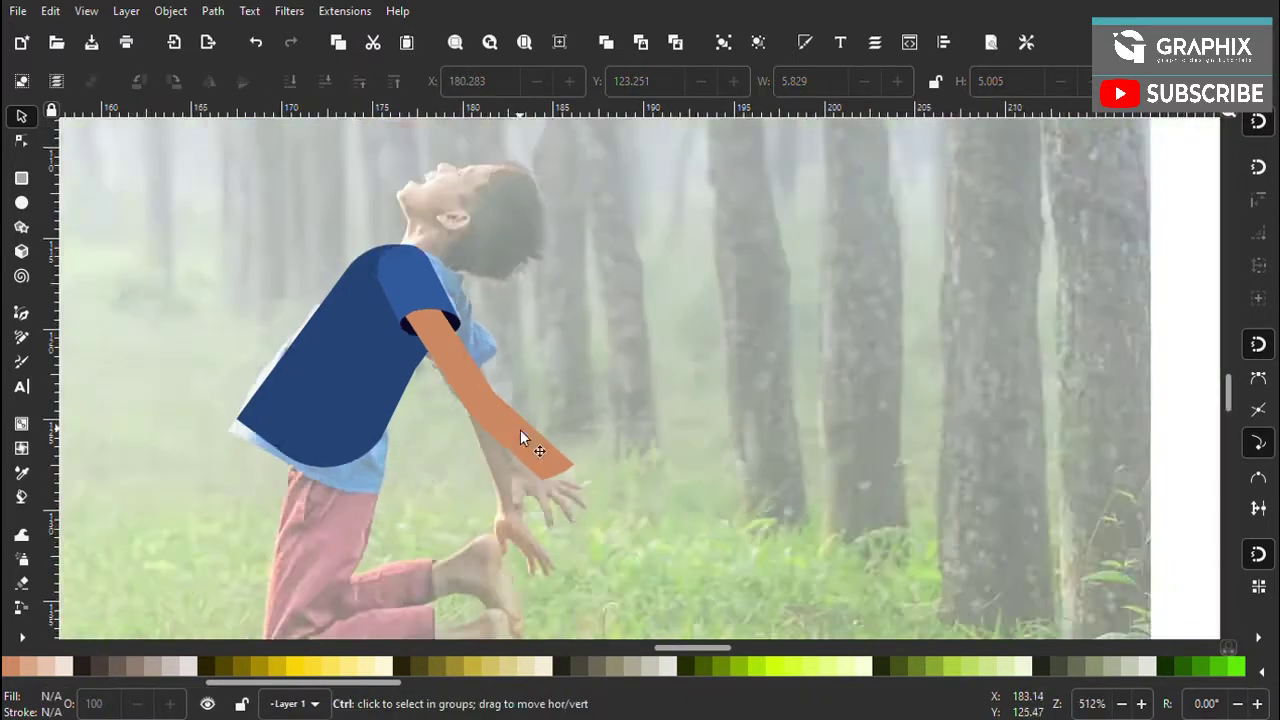
scroll(522, 430, up, 3)
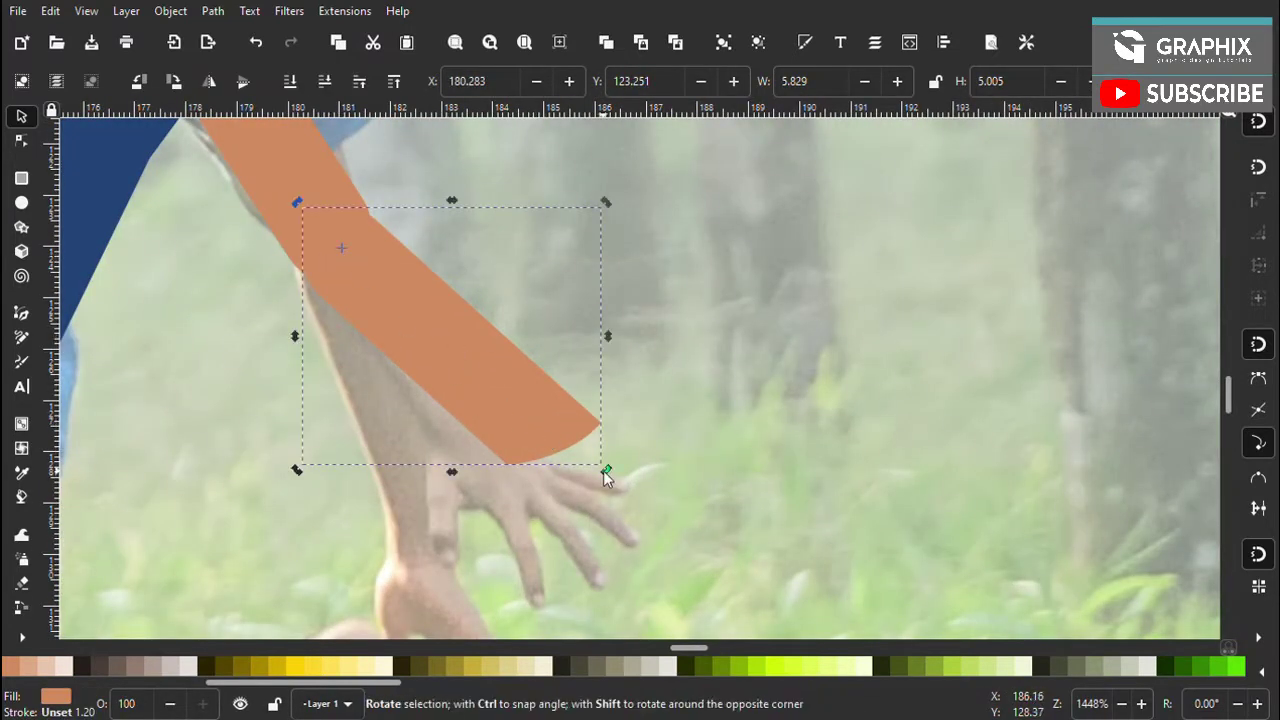
key(n)
drag(594, 432, 590, 457)
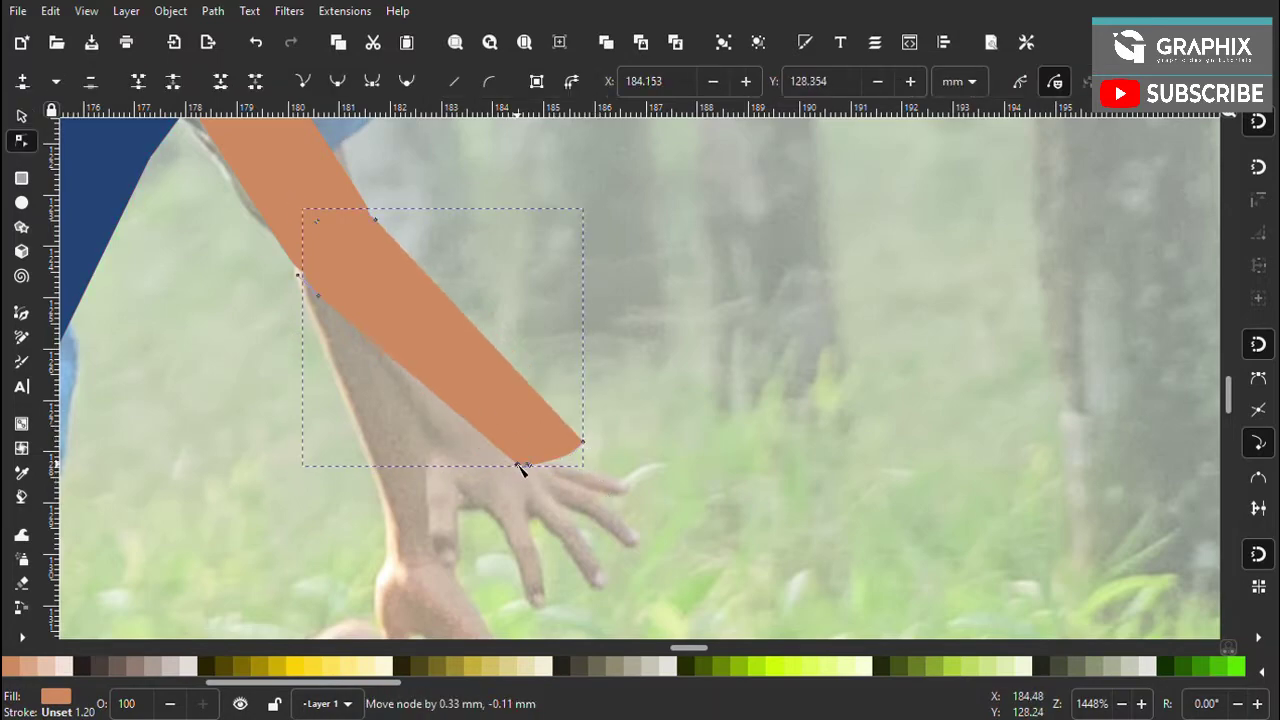
key(s)
scroll(470, 378, down, 5)
scroll(481, 390, up, 5)
key(ctrl+s)
Draw a small rectangle beside the hand for the fist
key(r)
mouse_move(578, 316)
mouse_down()
mouse_move(659, 440)
mouse_move(684, 451)
mouse_up()
key(s)
key(ctrl+shift+f)
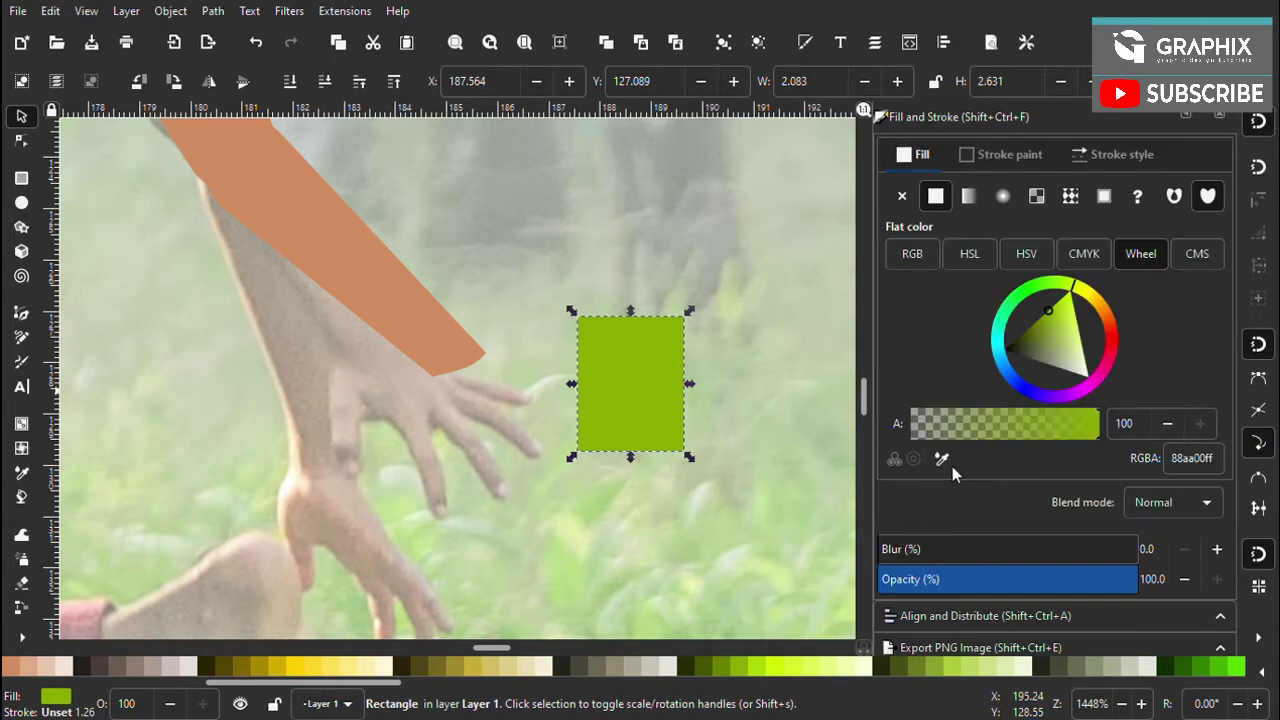
Give the fist rectangle the arm's skin colour and add the Corners (Fillet/Chamfer) effect
click(941, 458)
click(400, 290)
drag(649, 358, 577, 417)
key(ctrl+shift+7)
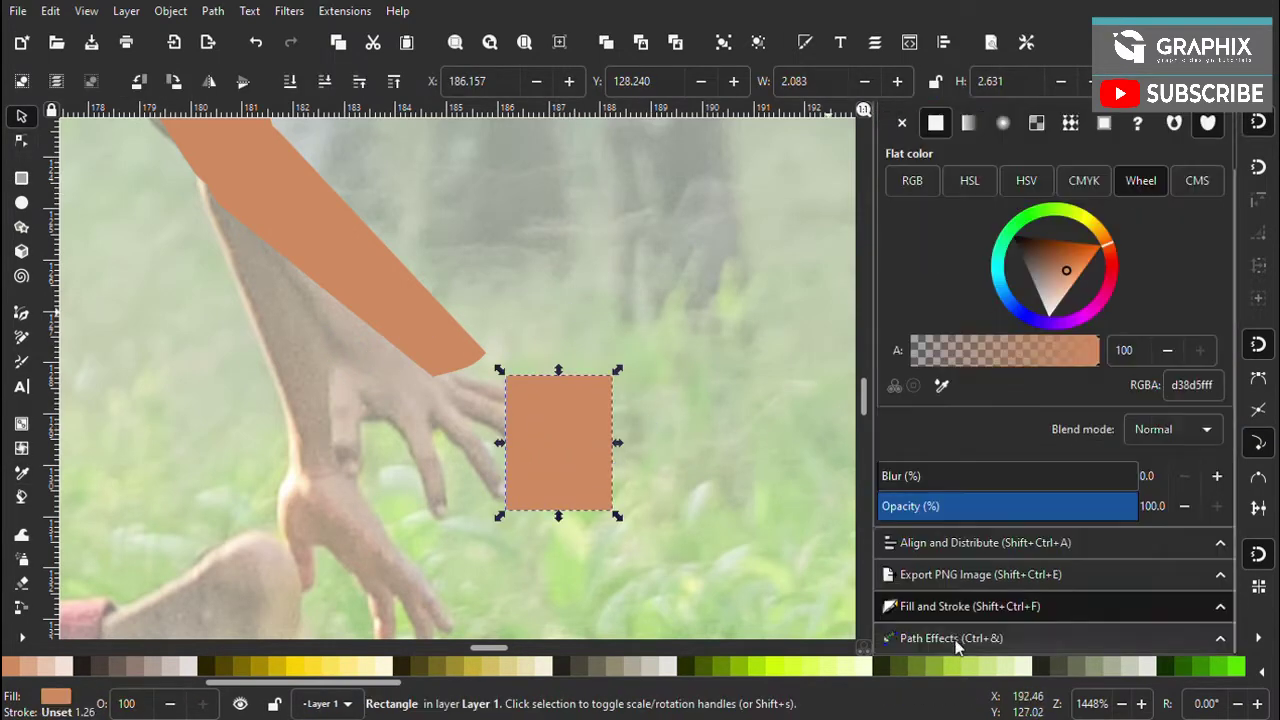
double_click(531, 417)
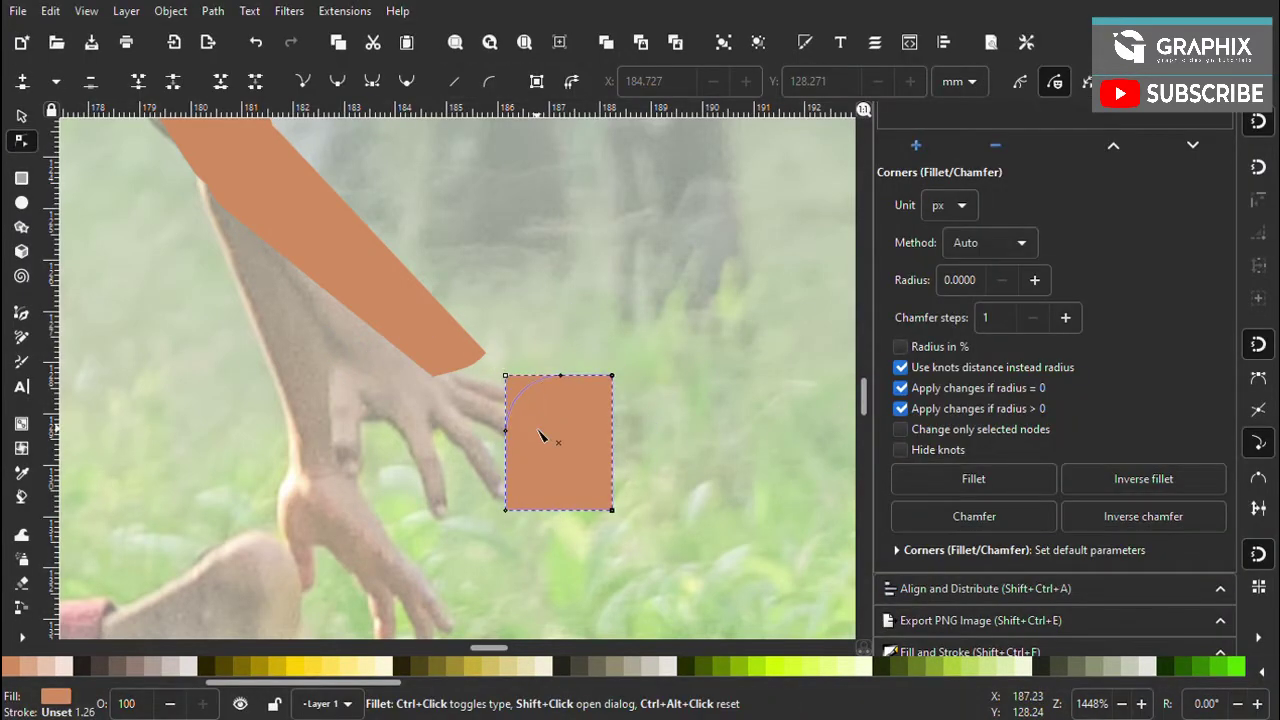
click(21, 116)
drag(608, 500, 583, 445)
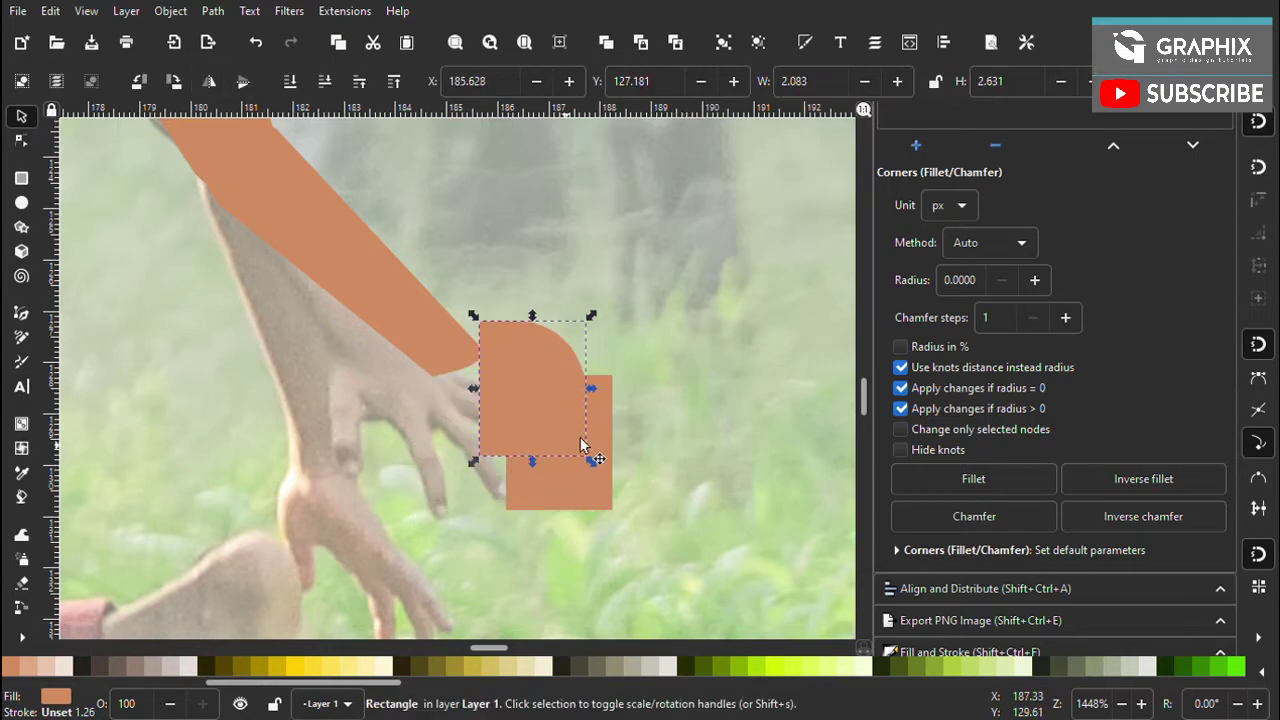
Round off the corners of both fist pieces
scroll(591, 444, down, 5)
scroll(429, 330, up, 8)
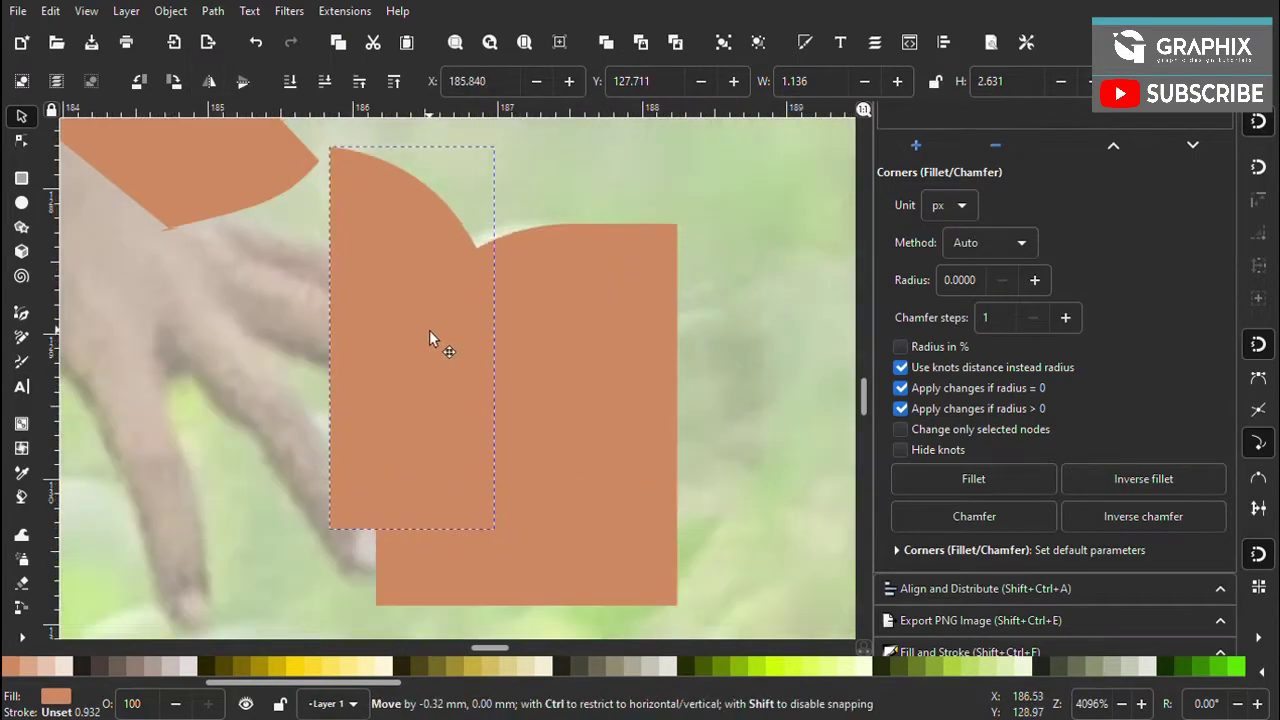
drag(429, 330, 415, 350)
double_click(323, 543)
scroll(487, 461, down, 4)
key(s)
scroll(508, 410, up, 2)
double_click(508, 410)
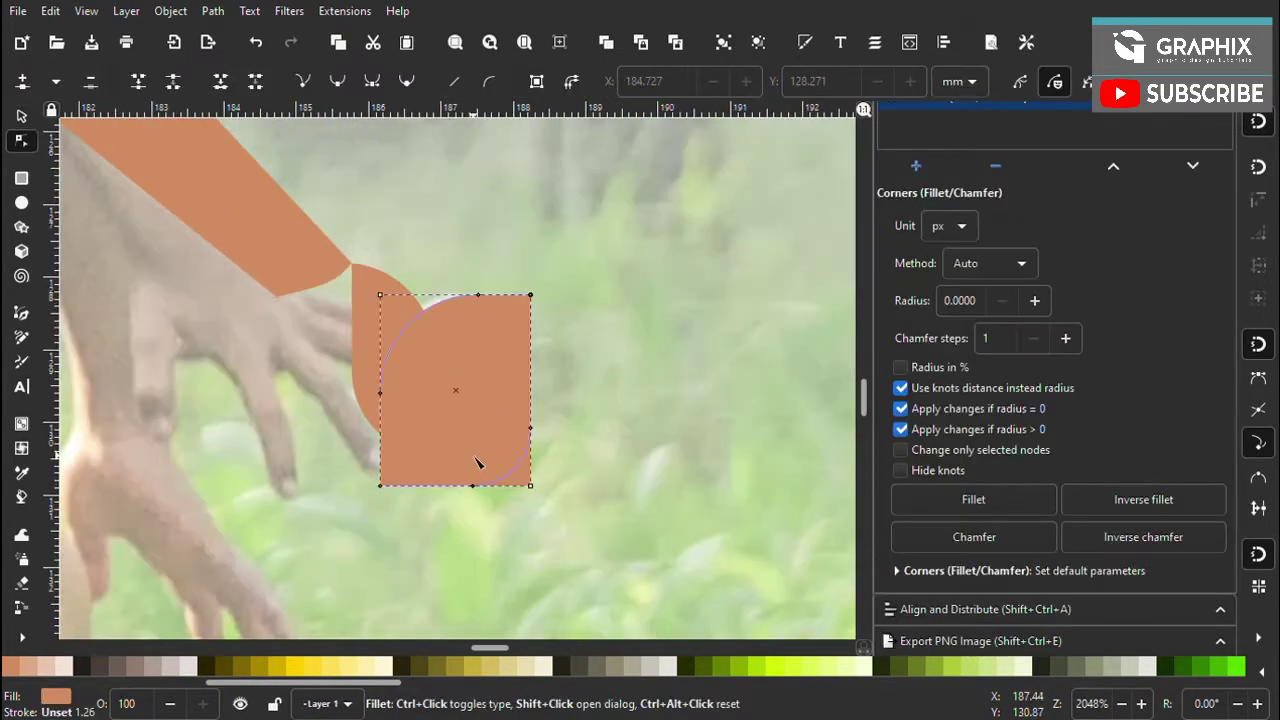
scroll(480, 420, down, 6)
key(s)
scroll(470, 400, up, 5)
Rotate the fist pieces to about 49° and move them onto the hand
click(429, 380)
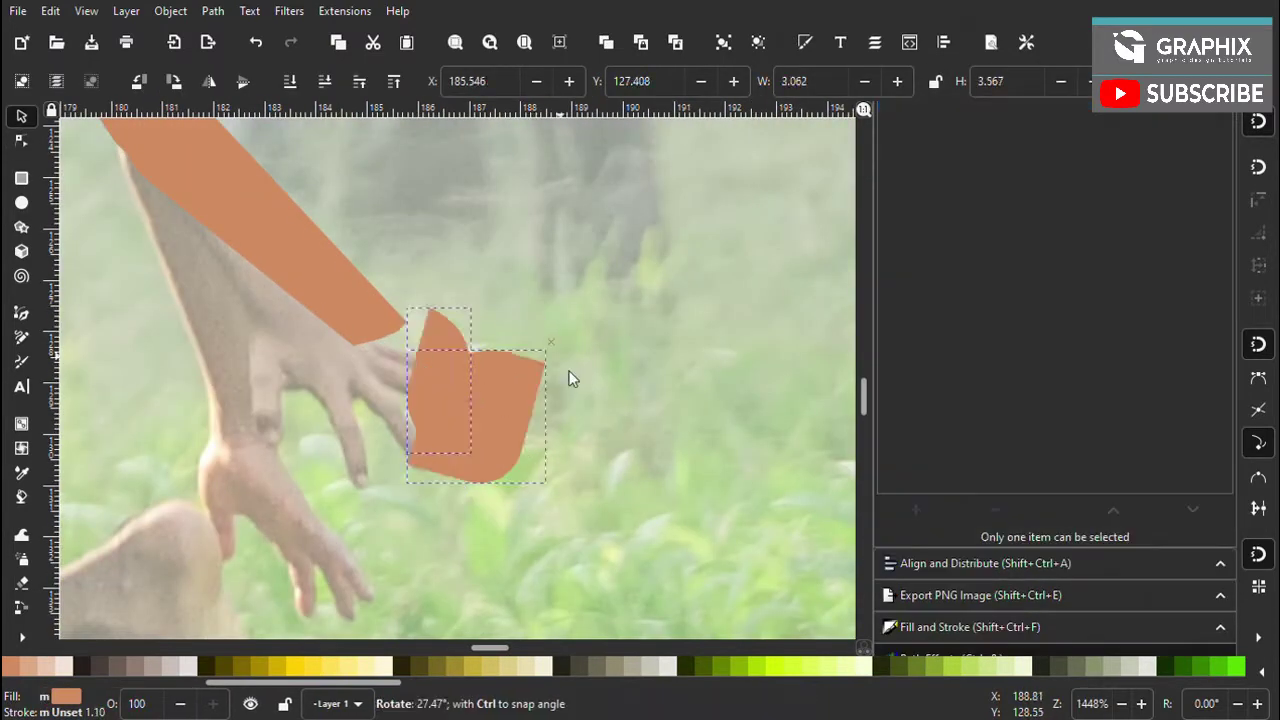
drag(552, 374, 586, 492)
drag(554, 331, 575, 423)
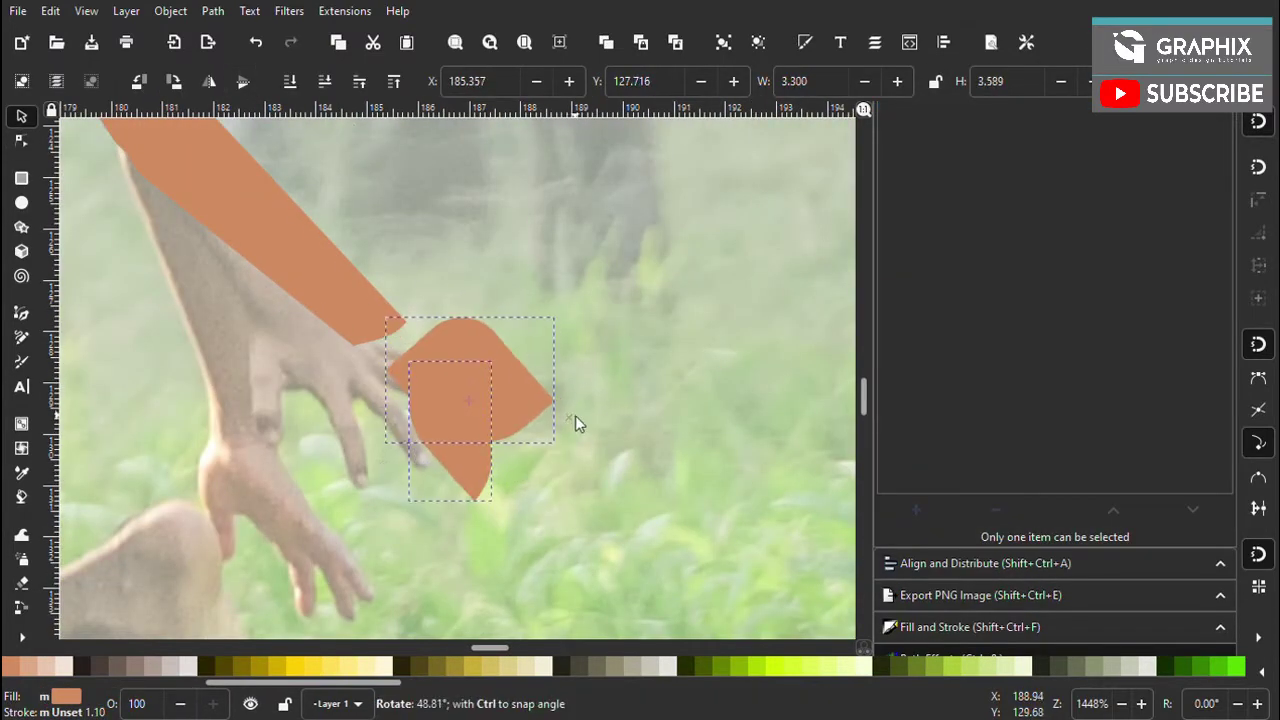
drag(466, 381, 571, 388)
key(Escape)
scroll(380, 380, down, 6)
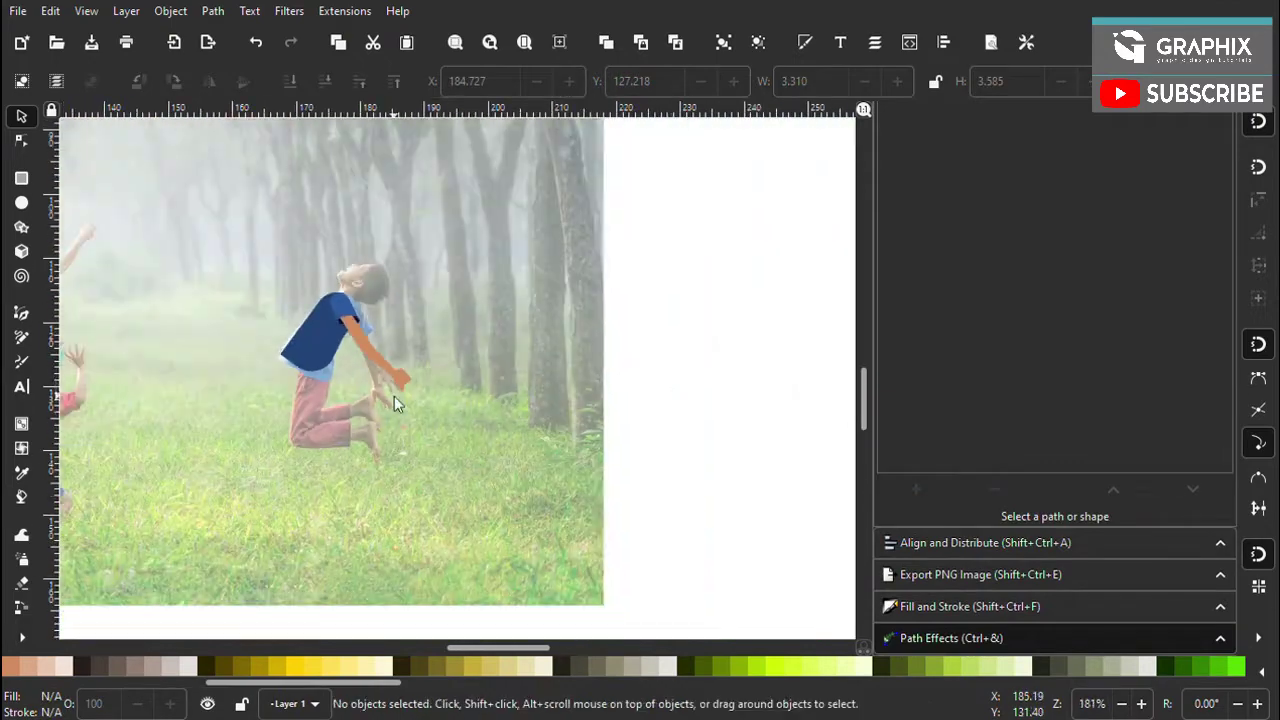
scroll(410, 390, up, 7)
Resize the hidden rectangle and snap the fist onto the forearm's end
click(422, 393)
key(Escape)
click(486, 371)
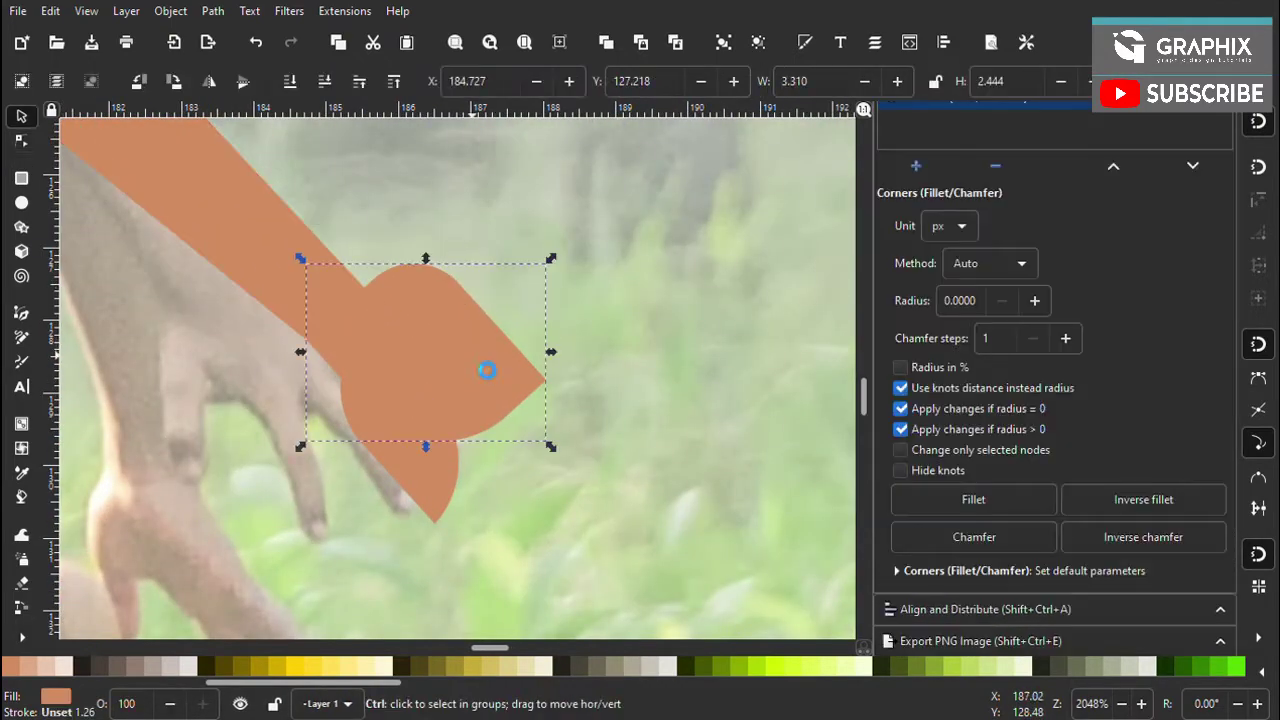
drag(325, 312, 474, 546)
drag(449, 495, 449, 496)
click(447, 290)
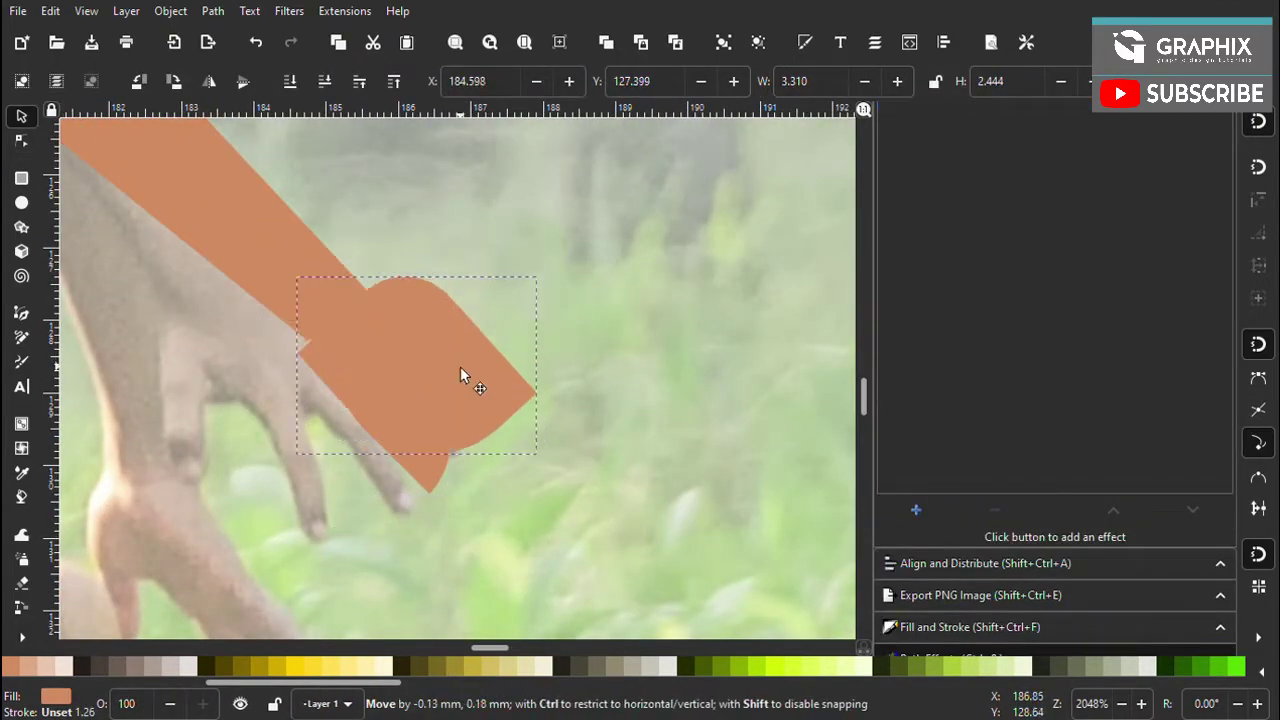
drag(460, 368, 450, 362)
Draw a closed straight-segment fist outline with the Pen tool
key(b)
click(229, 294)
click(466, 471)
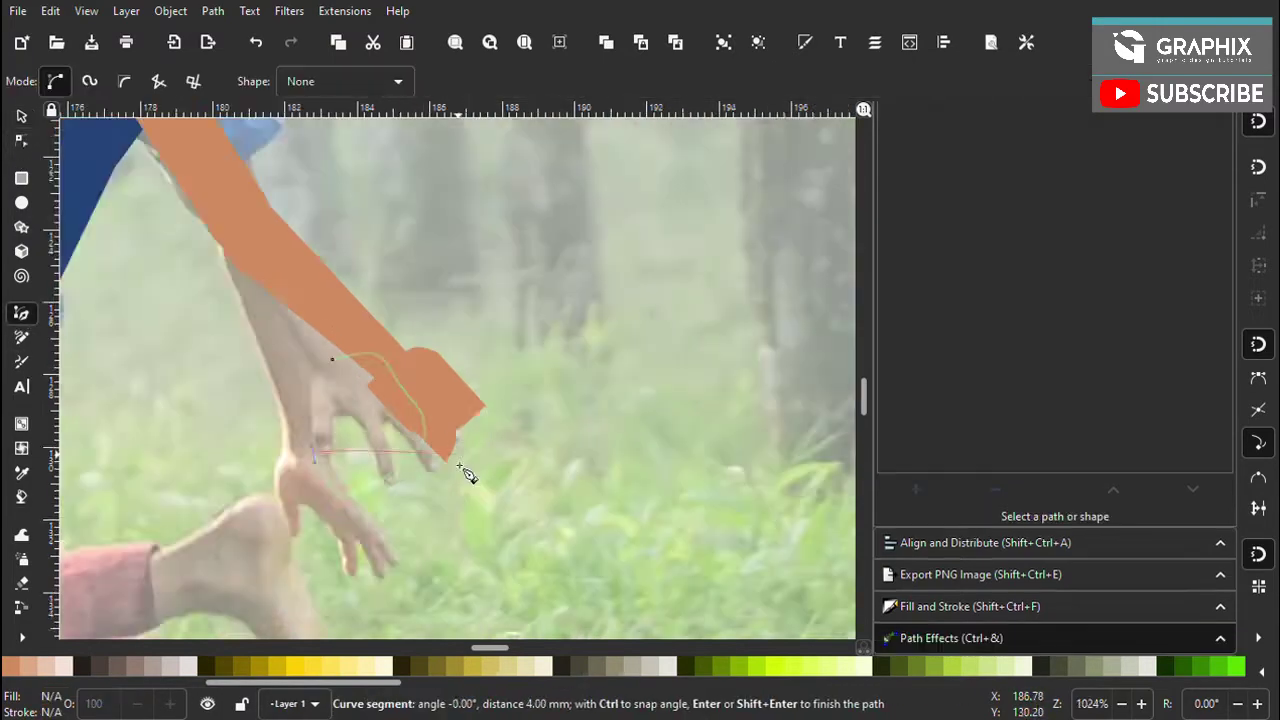
click(311, 317)
key(s)
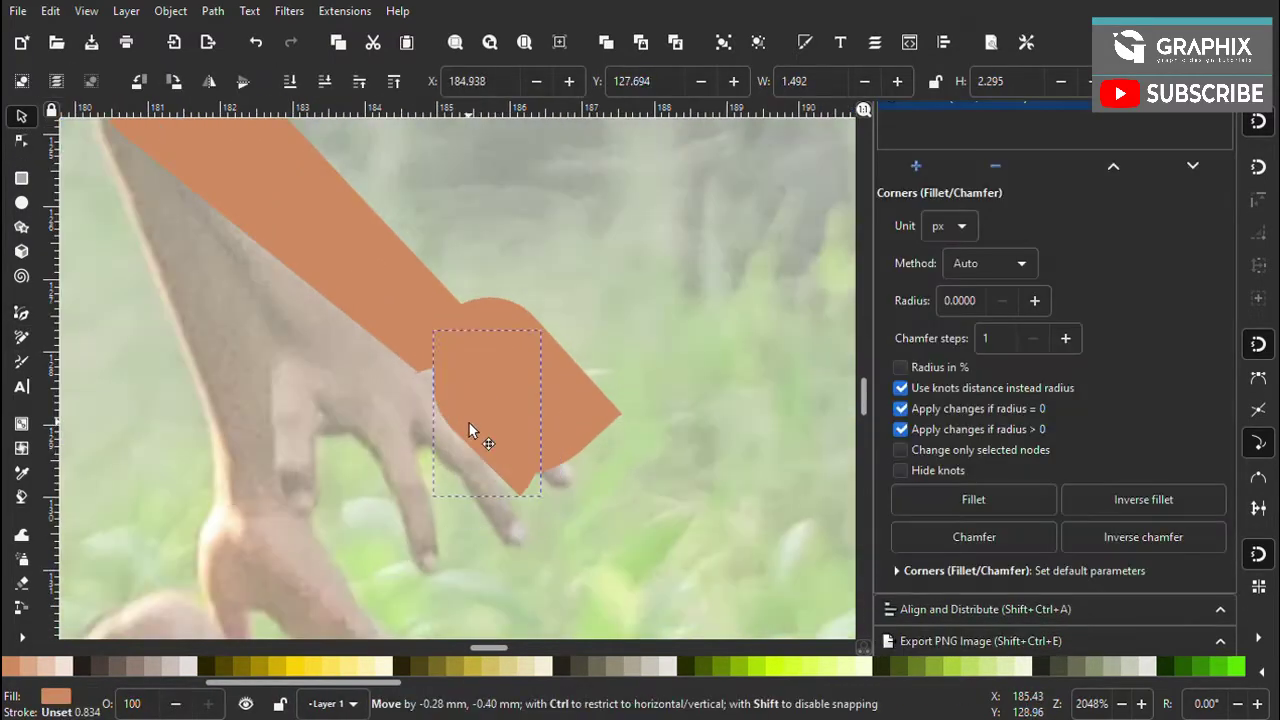
scroll(508, 451, up, 2)
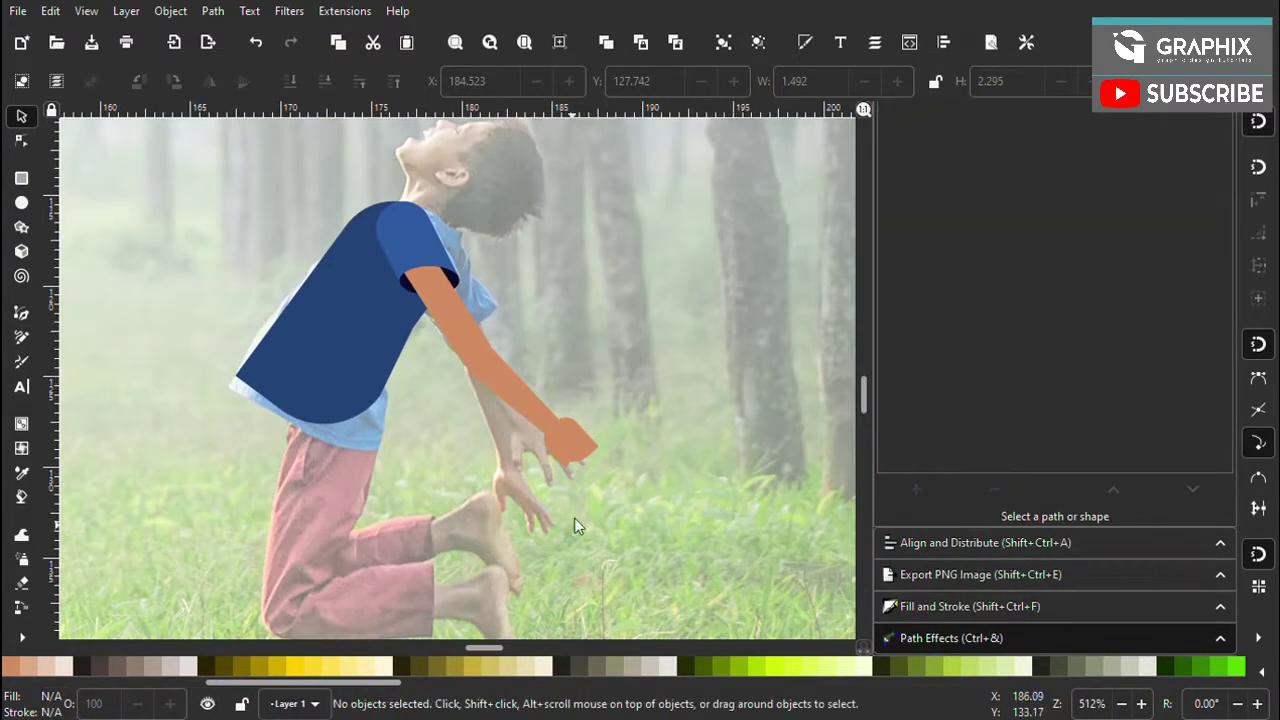
Darken the forearm's fill to a deeper skin tone and check the fist colour
click(529, 398)
scroll(500, 410, up, 3)
scroll(488, 414, down, 1)
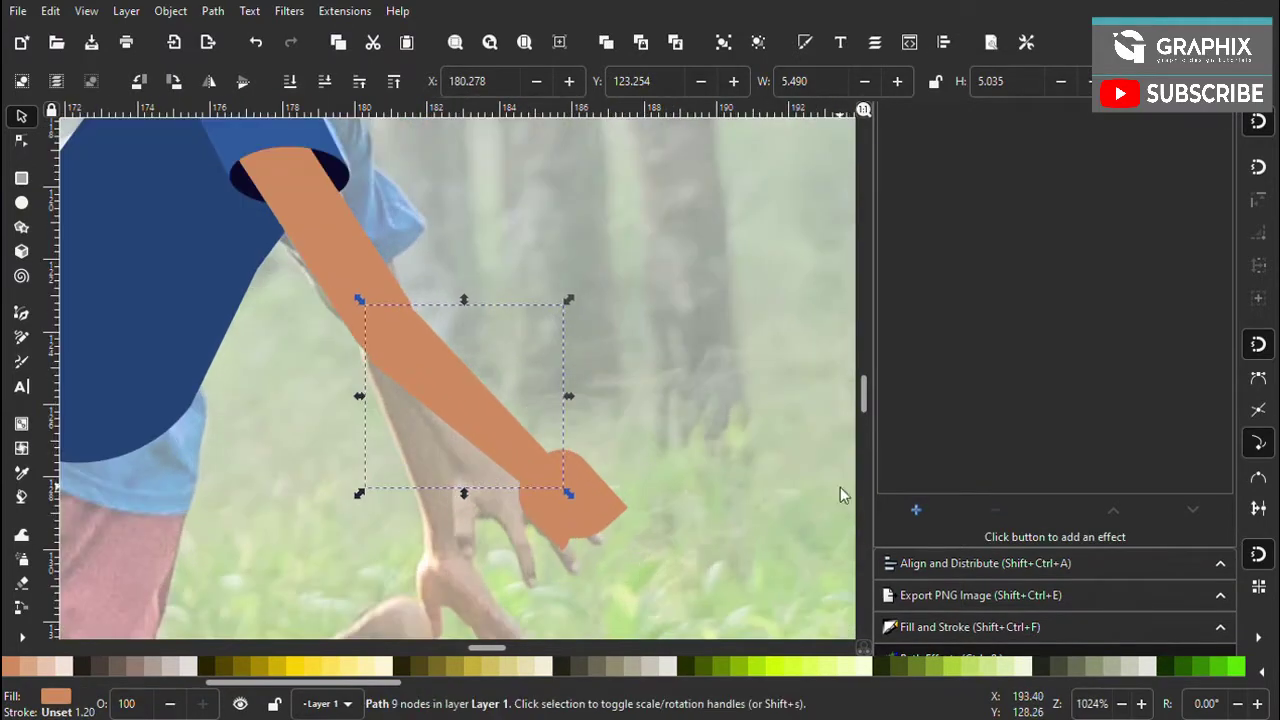
click(805, 42)
click(1056, 334)
click(575, 515)
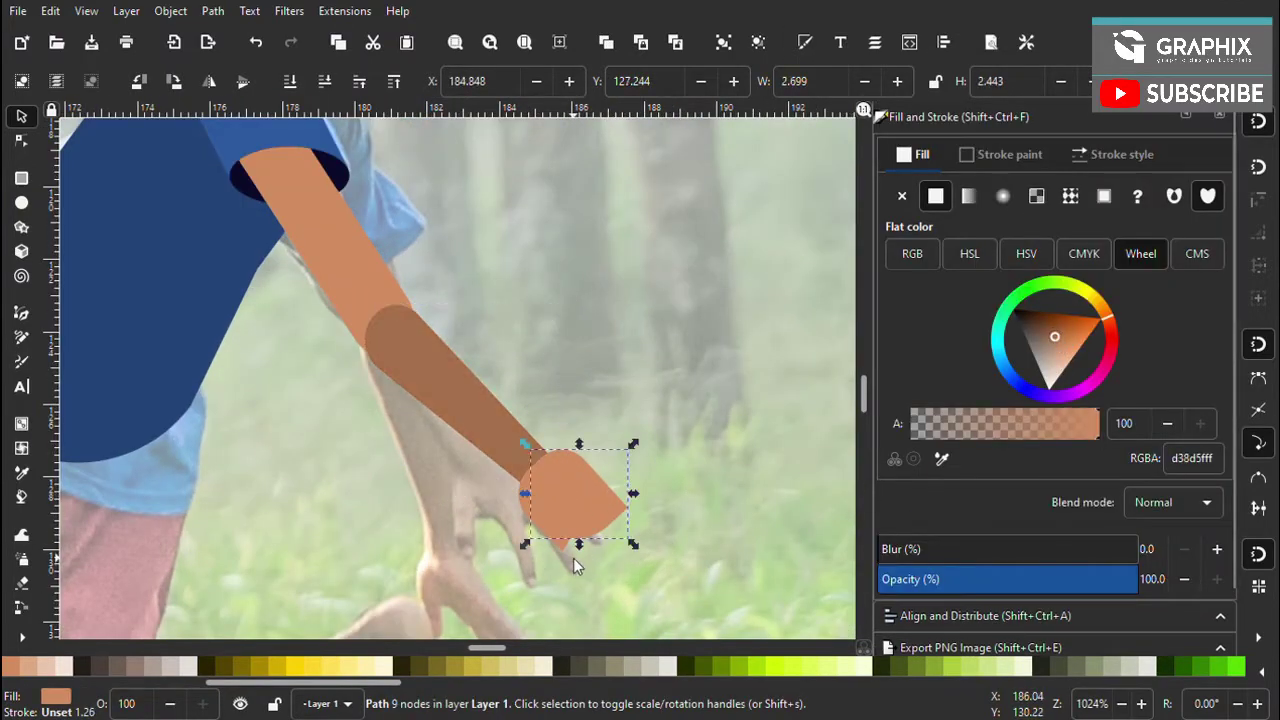
scroll(474, 387, down, 4)
key(Escape)
scroll(476, 366, up, 1)
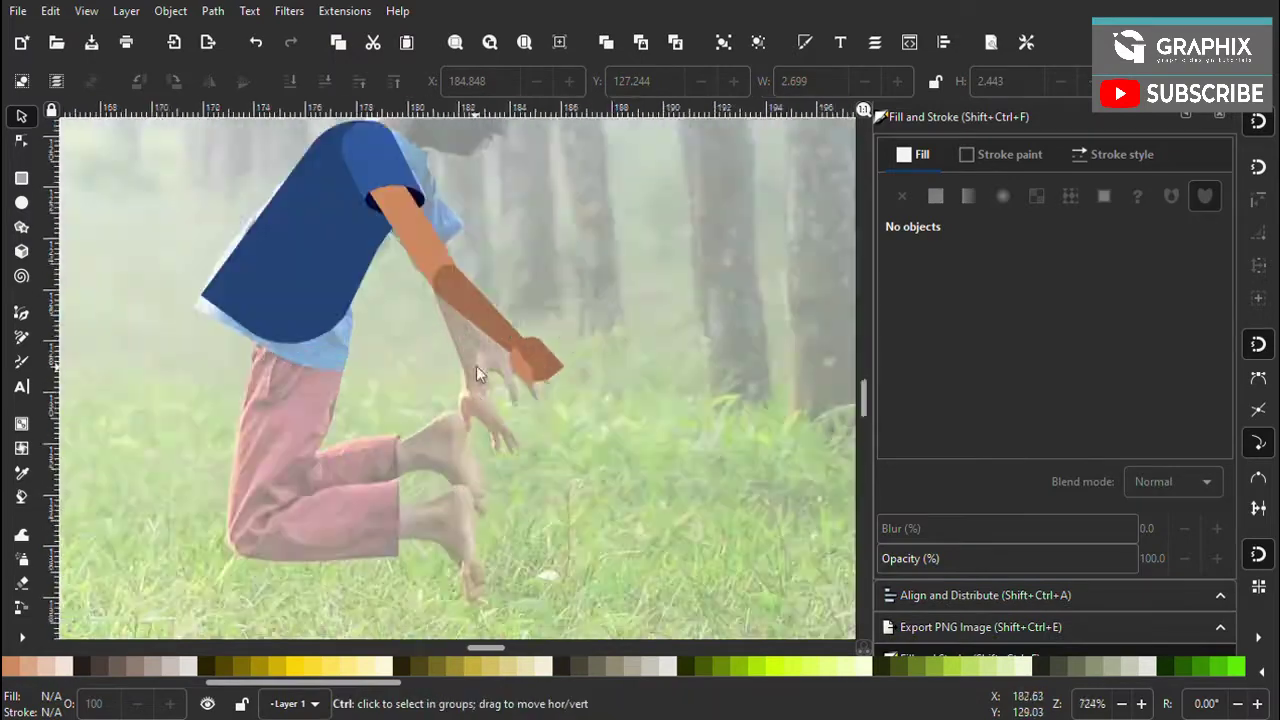
scroll(388, 305, up, 3)
Select the sleeve and arm pieces and move the duplicated arm to the right
click(390, 300)
shift+click(412, 394)
scroll(412, 388, down, 3)
scroll(457, 392, down, 2)
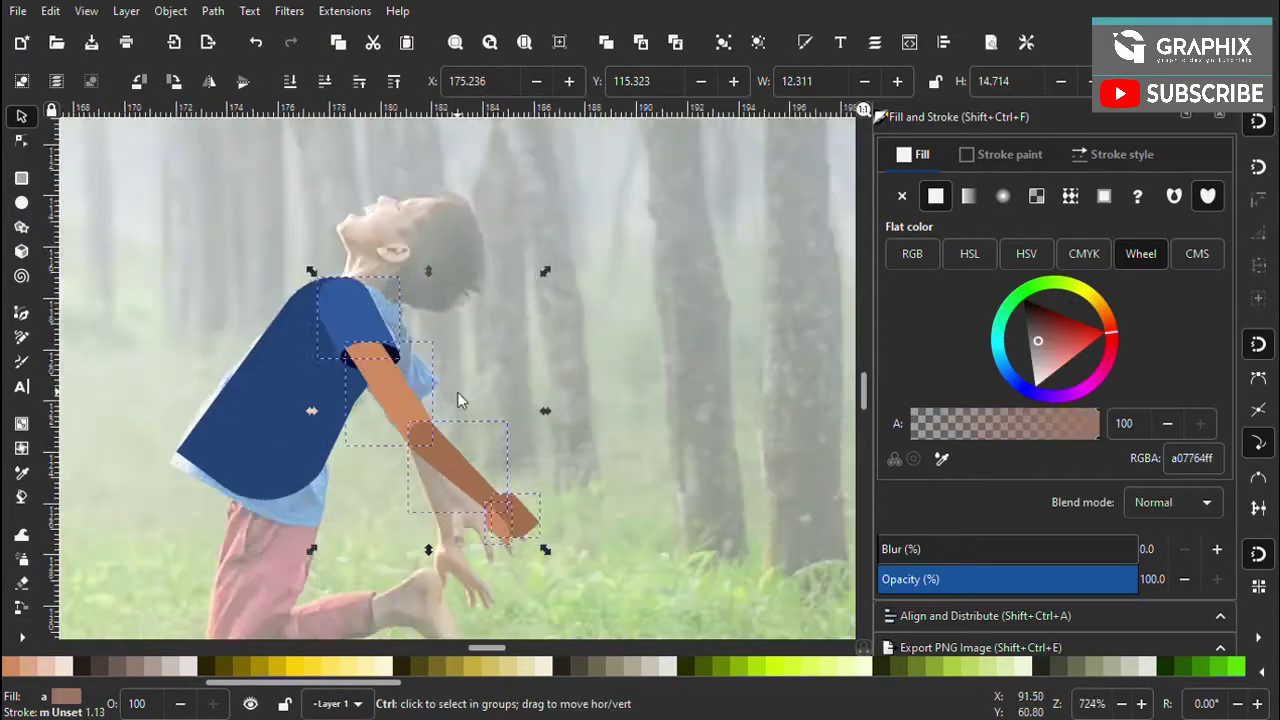
scroll(400, 350, up, 2)
mouse_move(365, 321)
mouse_down()
mouse_move(355, 298)
mouse_move(555, 300)
mouse_up()
Rotate the arm copy slightly and place it on the shoulder
click(555, 300)
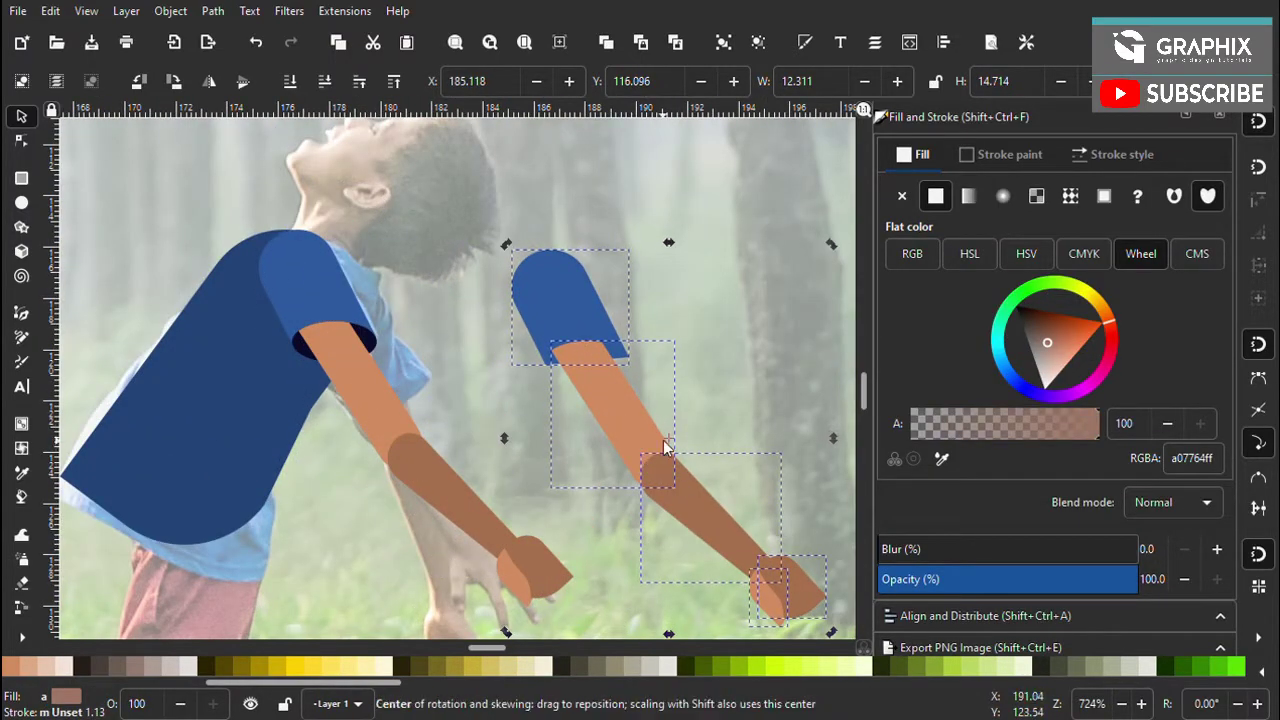
scroll(666, 443, down, 2)
scroll(640, 480, up, 1)
drag(620, 540, 641, 518)
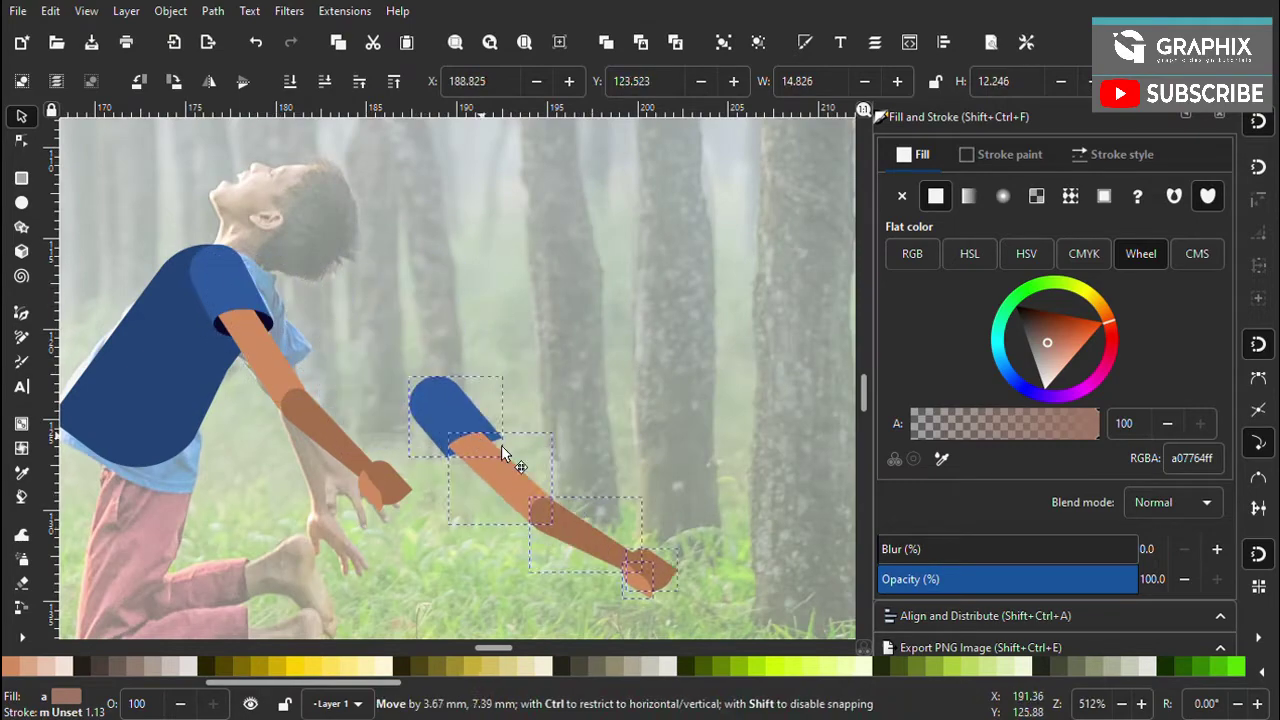
drag(500, 420, 370, 440)
Lower the arm copy behind the shirt and nudge it into position
click(324, 86)
click(358, 90)
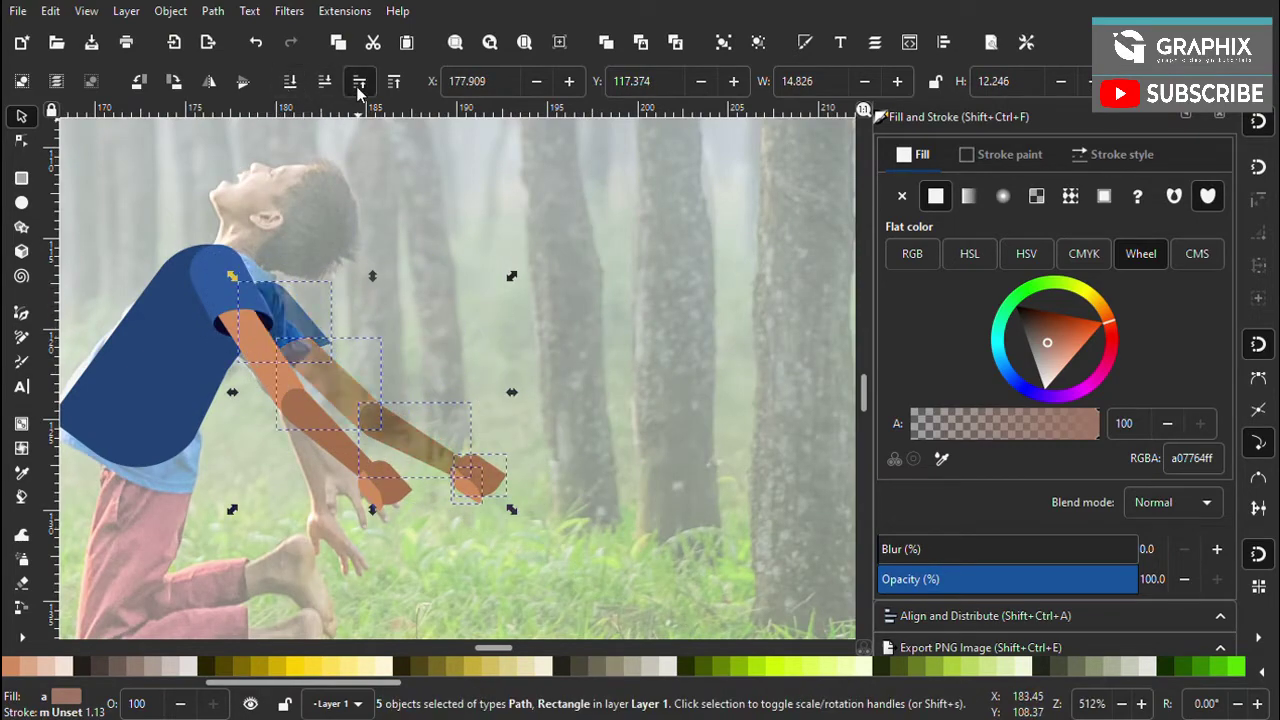
scroll(400, 320, down, 4)
scroll(430, 300, up, 4)
scroll(314, 251, up, 1)
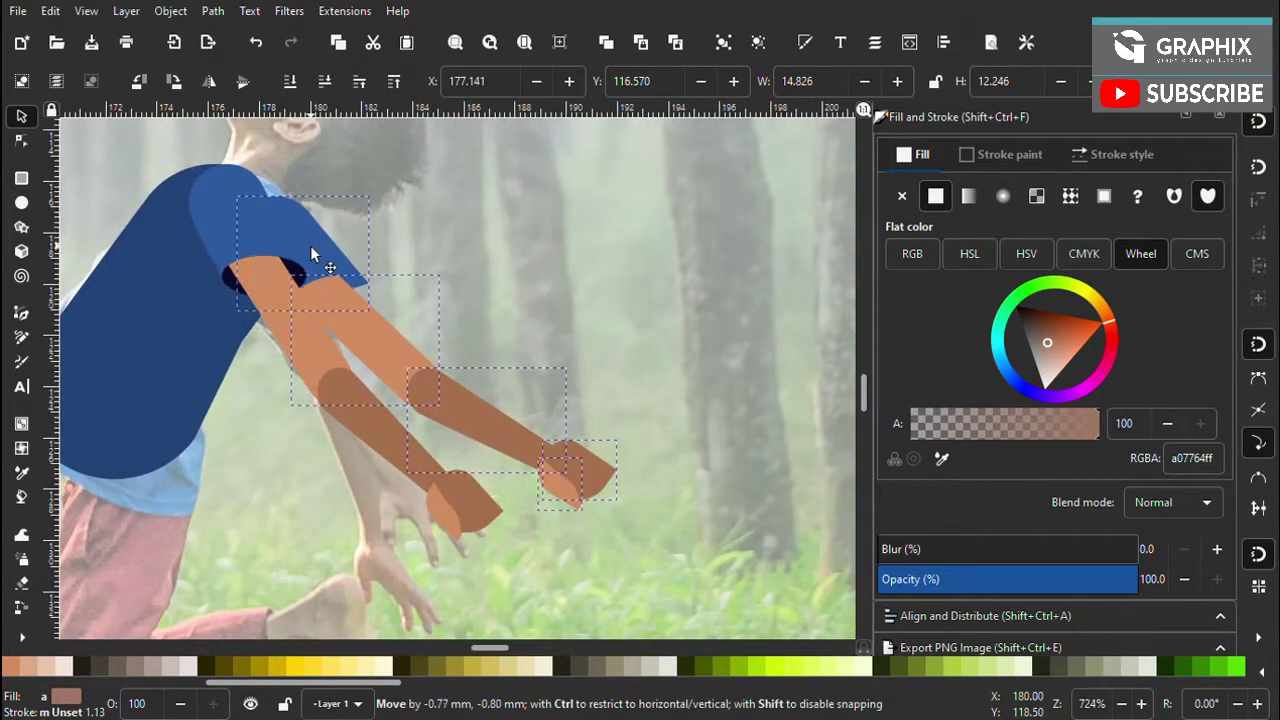
drag(314, 251, 440, 297)
Check the arm copy's forearm by selecting it, then clear the selection
scroll(440, 297, up, 2)
scroll(434, 334, down, 4)
scroll(481, 407, down, 4)
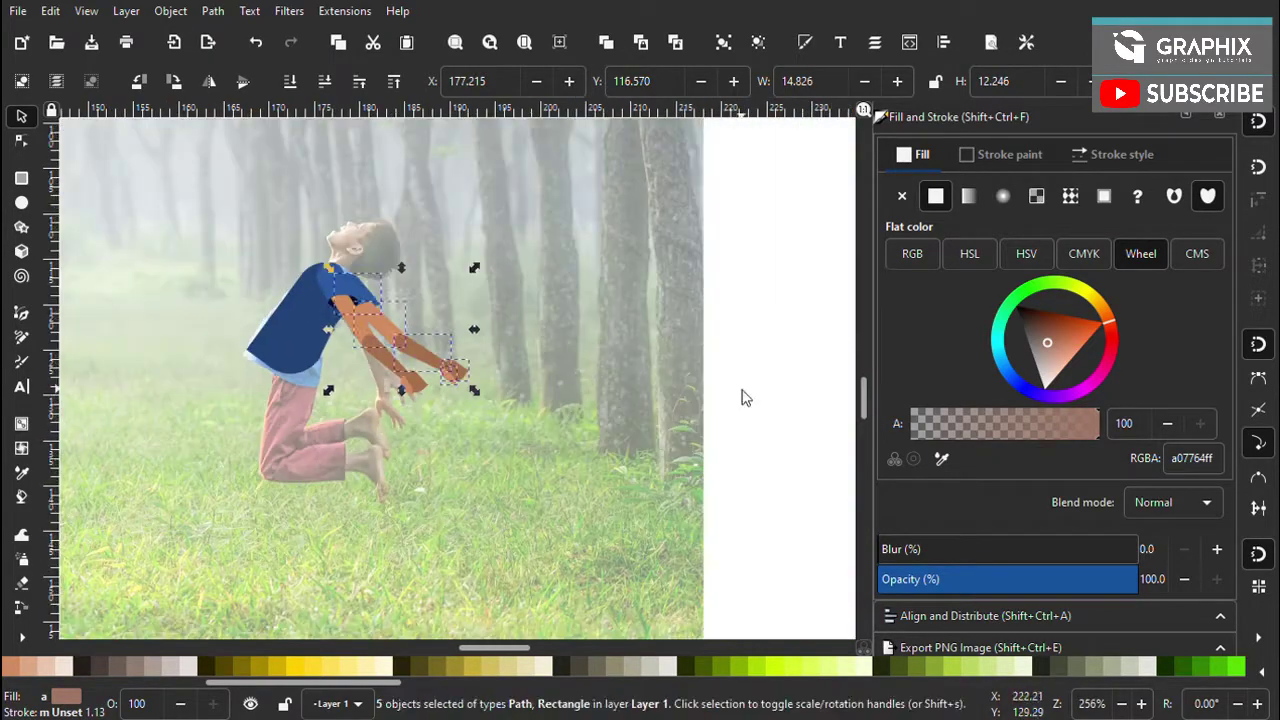
click(740, 393)
scroll(395, 376, up, 4)
click(395, 376)
key(Escape)
Select the blue shirt sleeve to review its settings, then deselect it
scroll(395, 376, down, 5)
scroll(395, 280, up, 6)
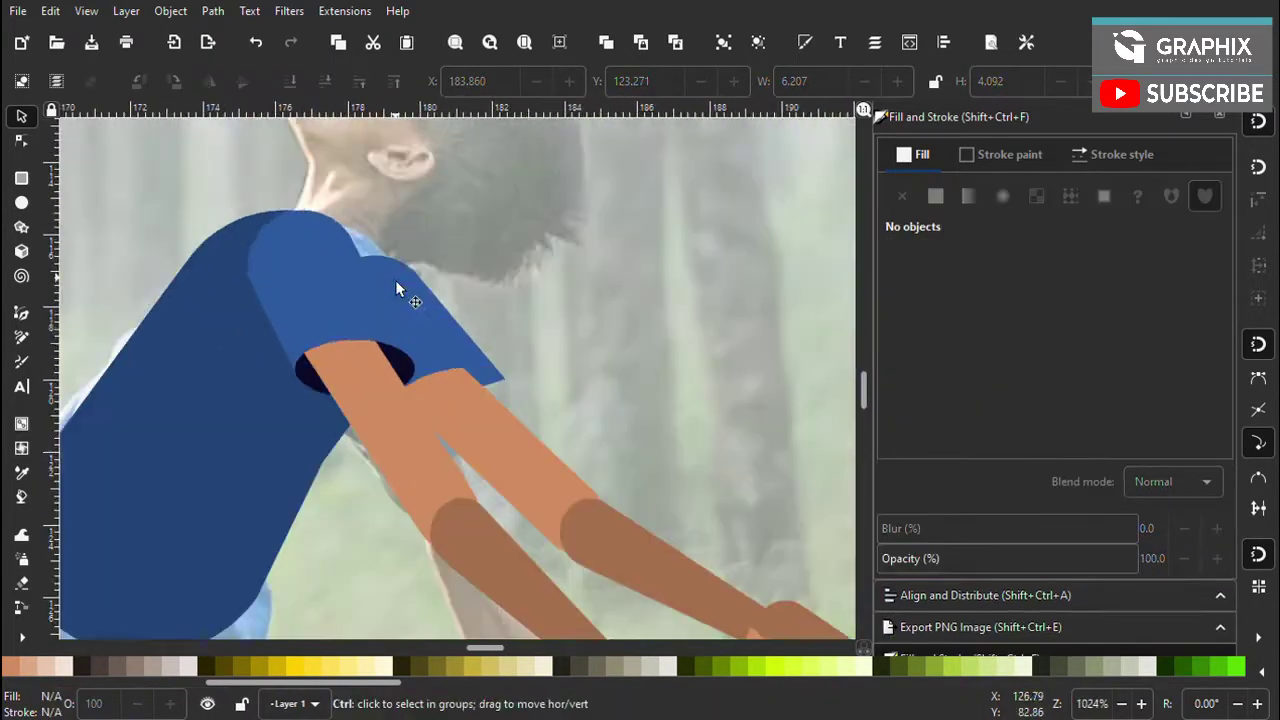
click(447, 296)
scroll(447, 296, down, 2)
scroll(383, 373, down, 1)
click(476, 415)
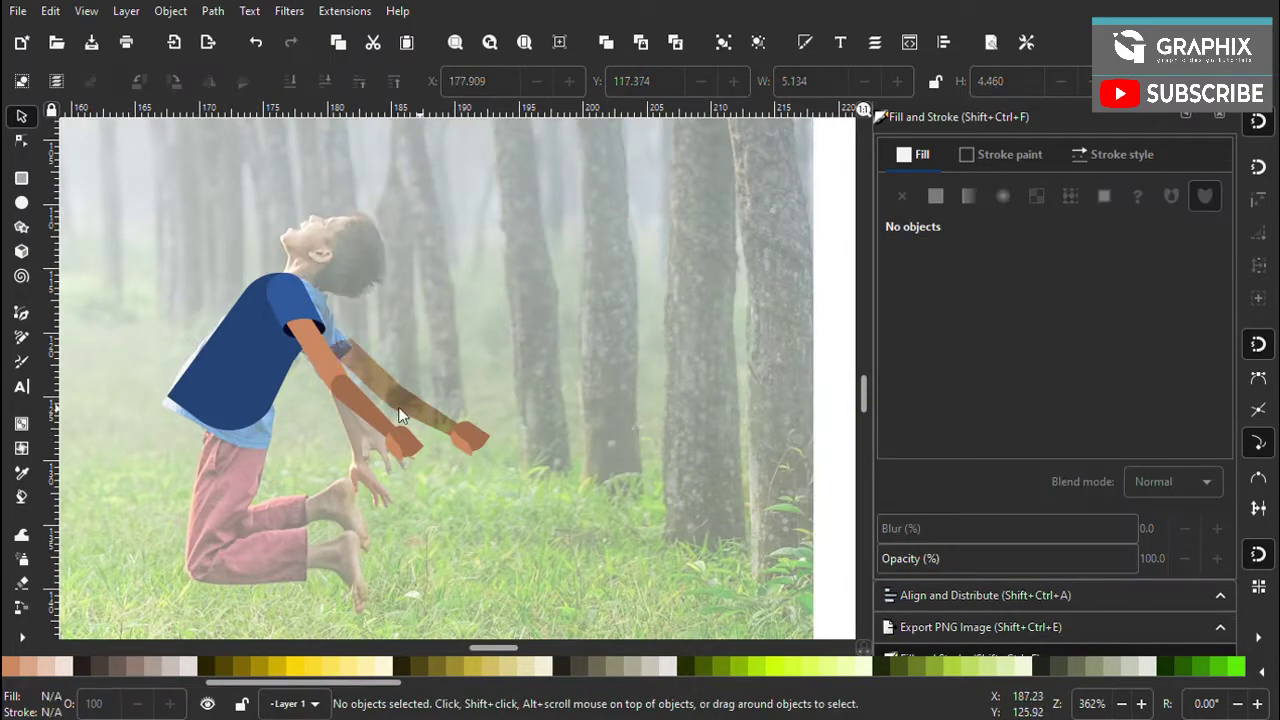
scroll(326, 354, up, 3)
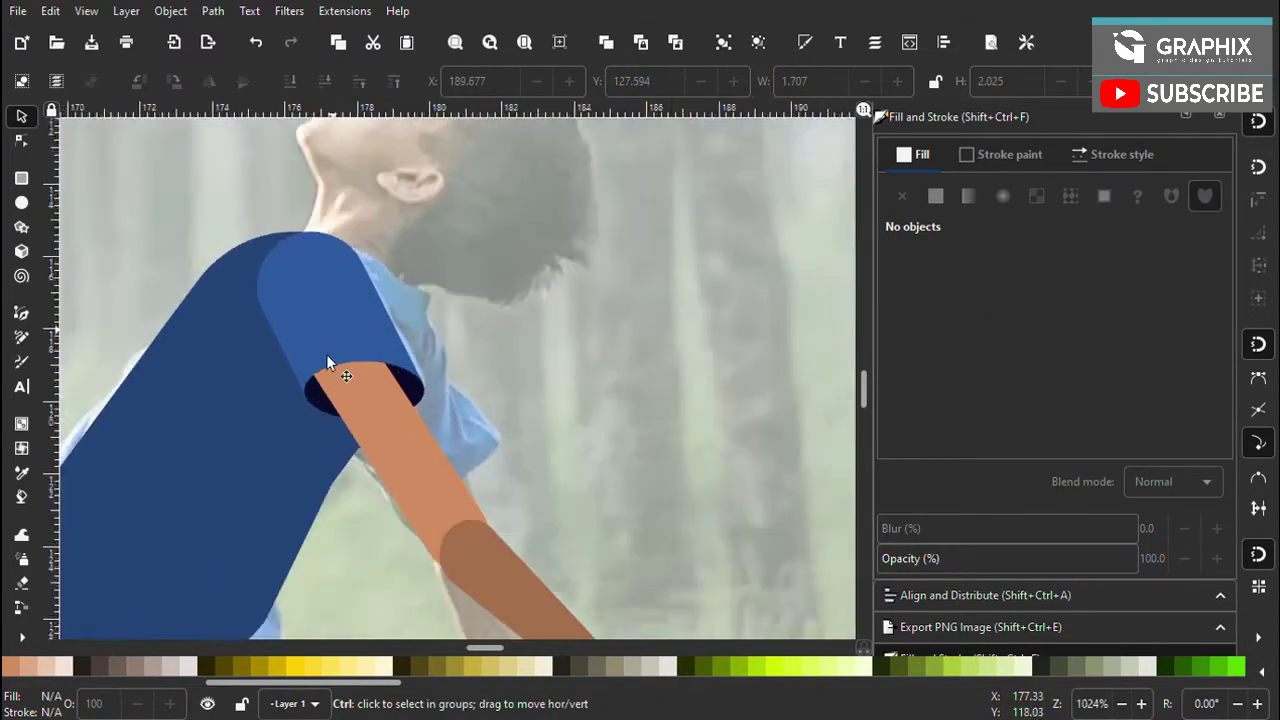
scroll(445, 370, up, 1)
Select the dark shoulder ellipse and reposition the arm group's rotation centre
ctrl+click(445, 370)
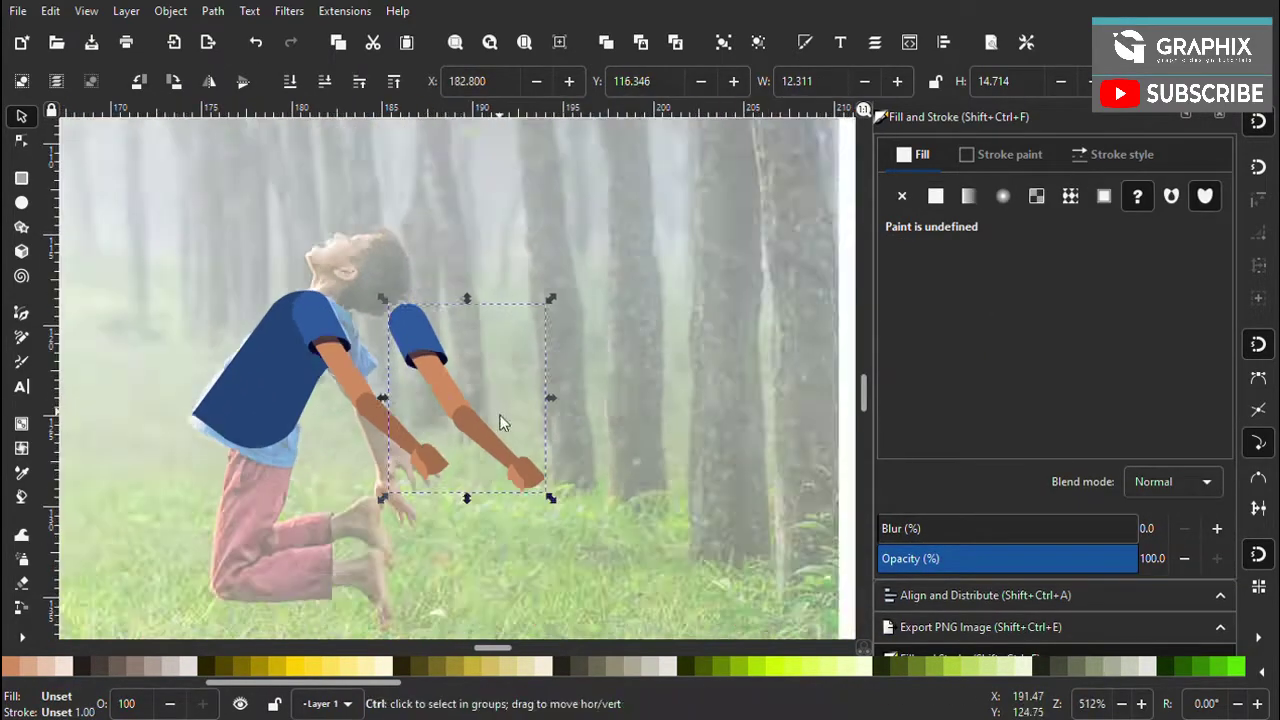
drag(502, 422, 405, 325)
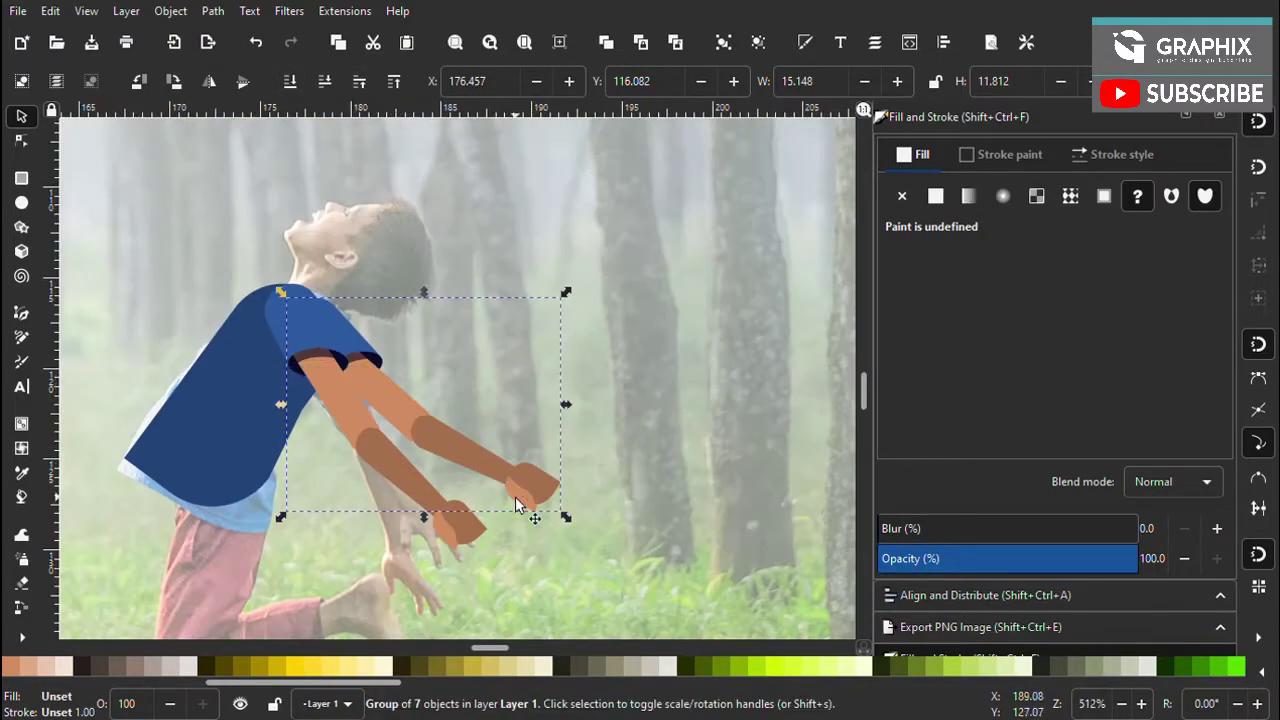
ctrl+scroll(647, 439, down, 2)
ctrl+scroll(353, 413, up, 1)
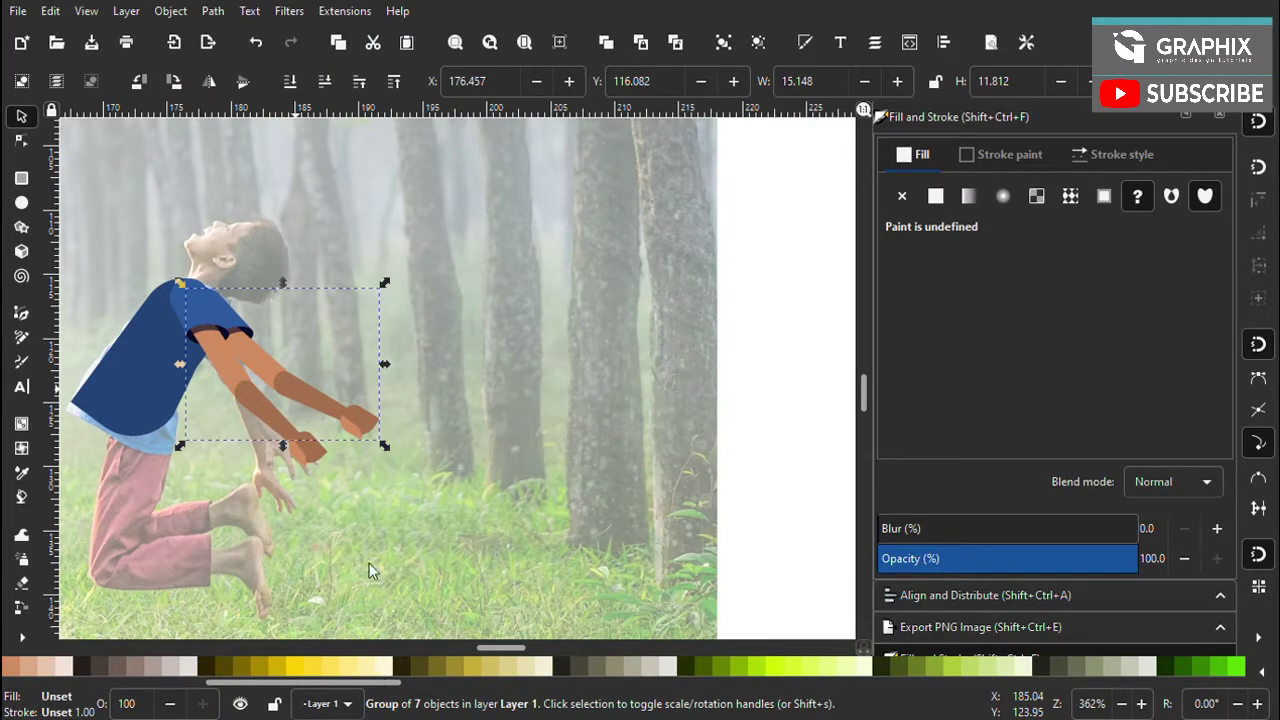
click(760, 491)
ctrl+scroll(90, 320, up, 2)
Give the back forearm the darker skin shade by sampling and pasting the style
click(406, 387)
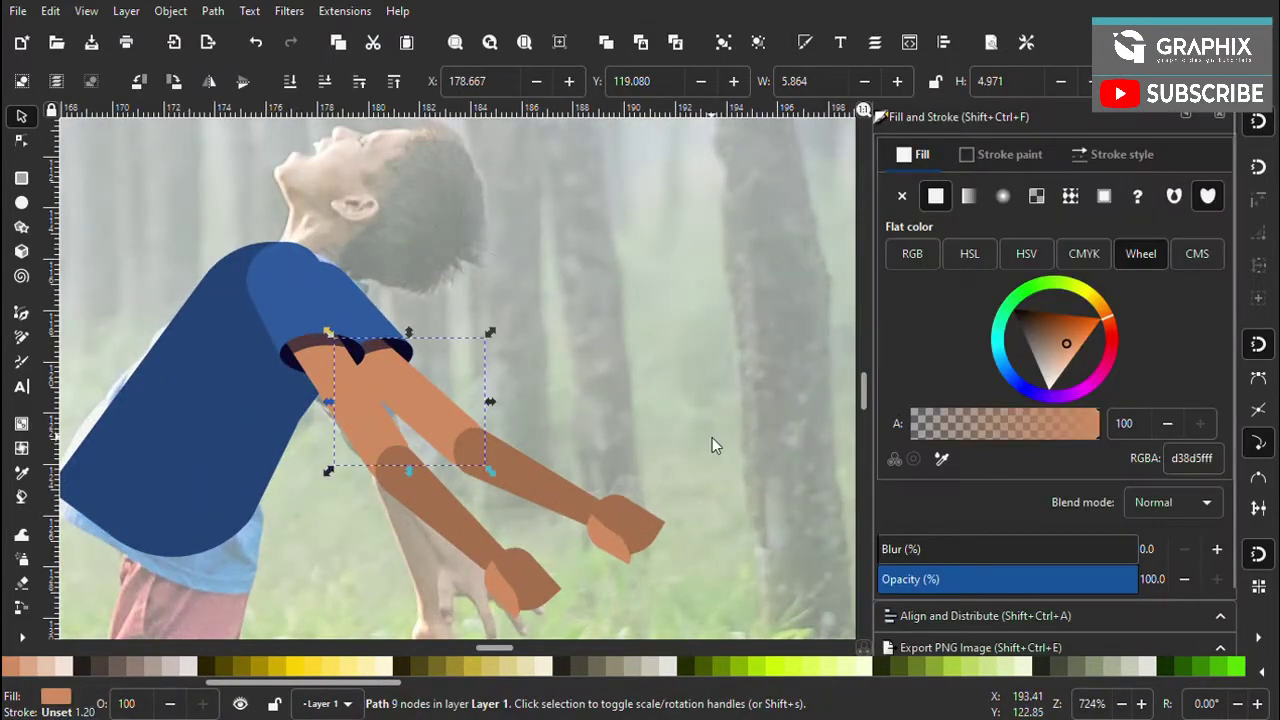
click(476, 520)
key(Escape)
ctrl+click(520, 586)
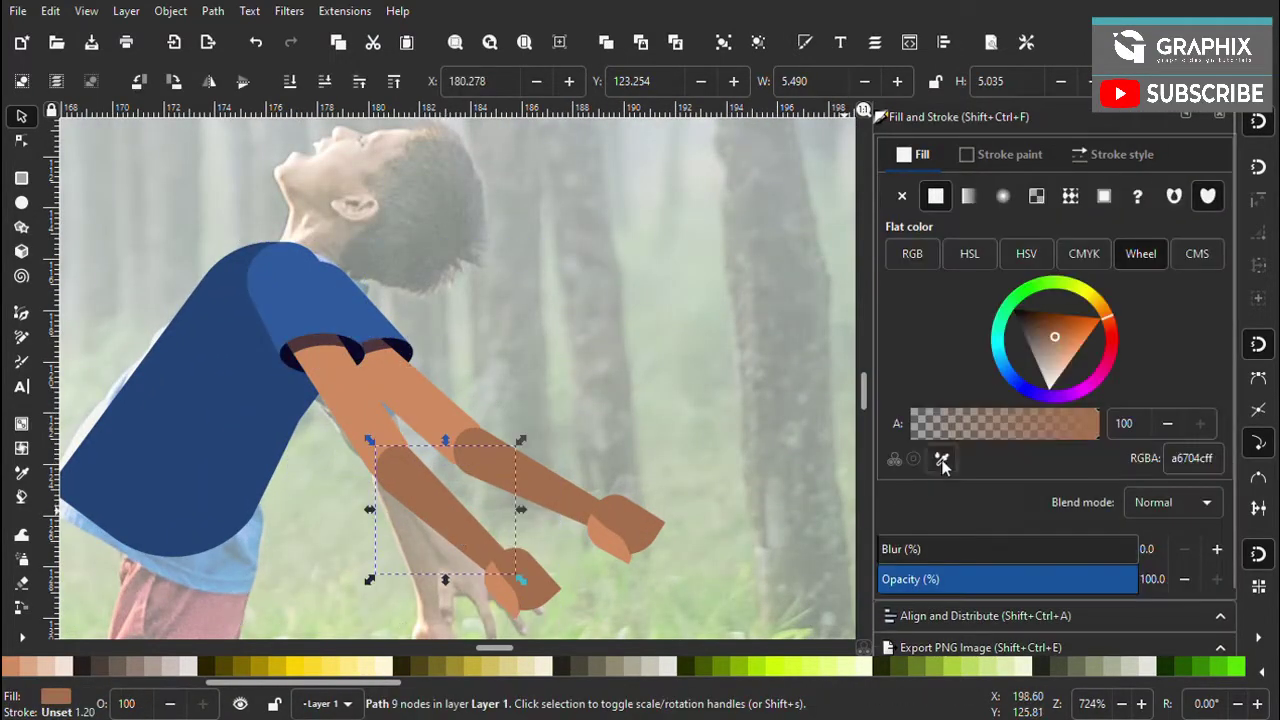
key(ctrl+shift+v)
Give the back sleeve a darker blue (214478ff), undoing one change
click(405, 348)
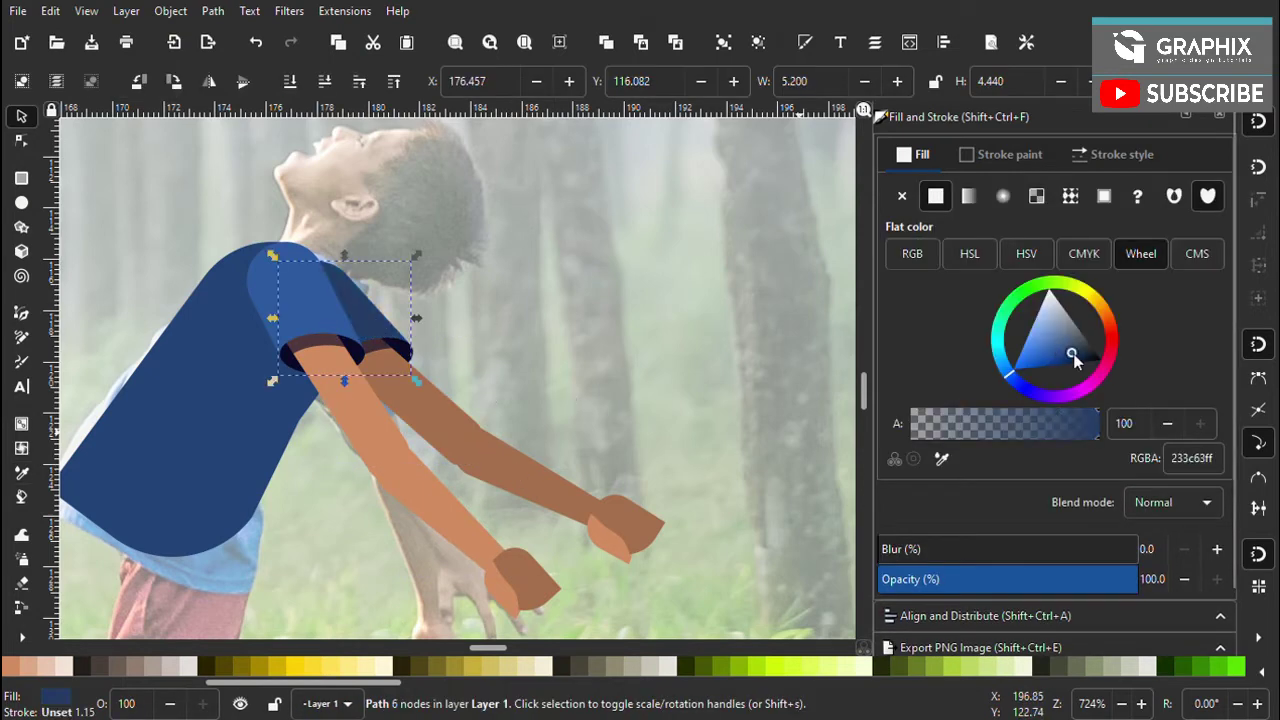
click(734, 428)
ctrl+scroll(409, 378, up, 1)
scroll(522, 457, down, 4)
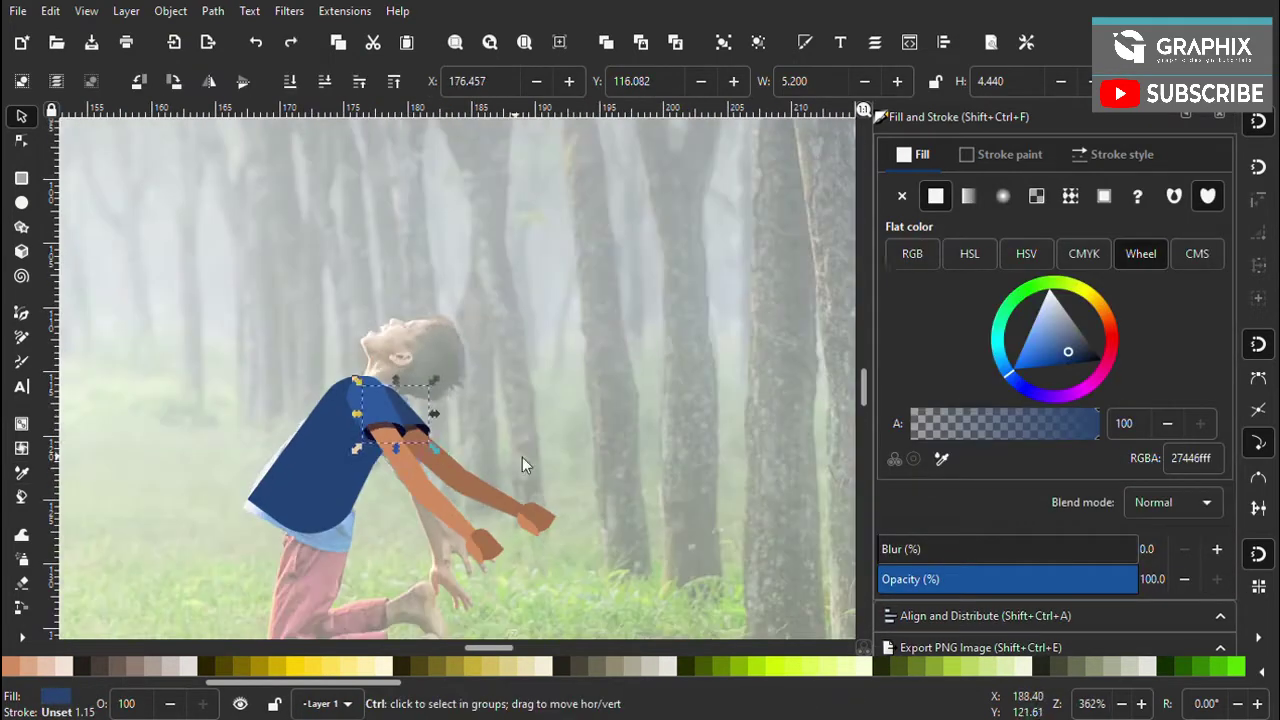
key(ctrl+z)
scroll(147, 452, up, 5)
scroll(352, 449, down, 2)
Inspect the blue shirt's nodes, then clear the selection
click(350, 449)
key(n)
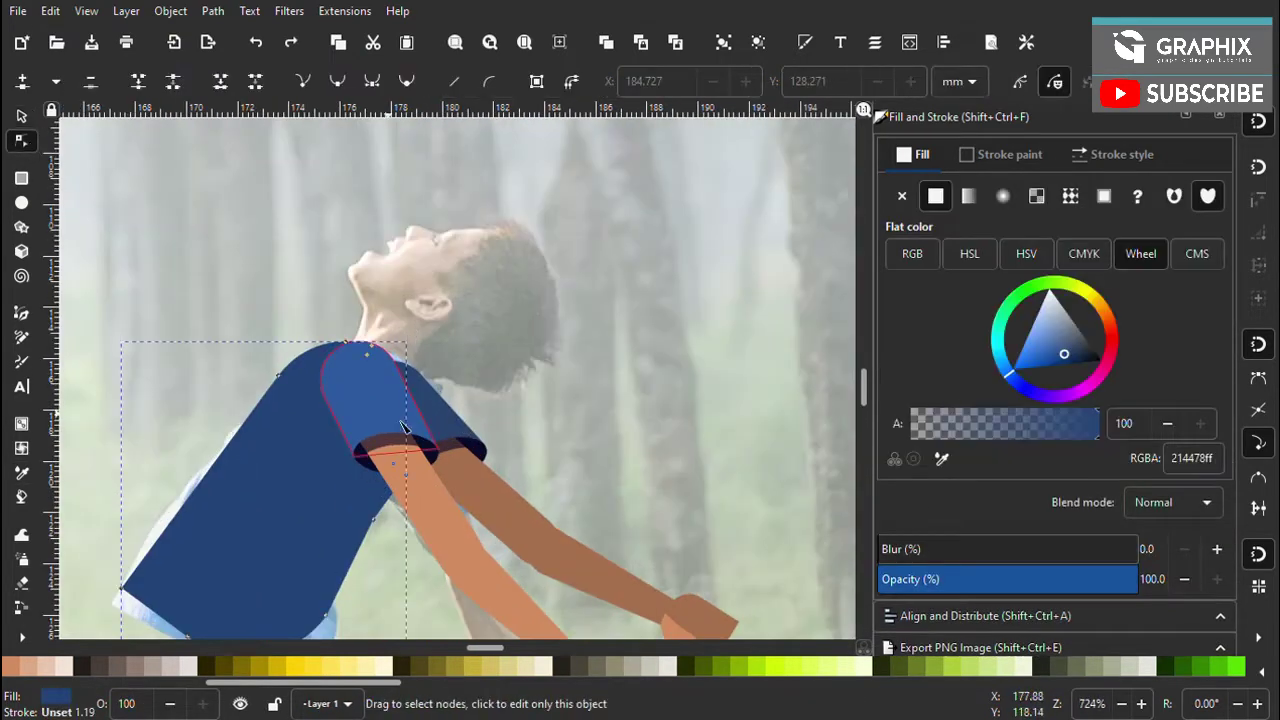
scroll(436, 468, down, 1)
scroll(436, 468, down, 2)
key(s)
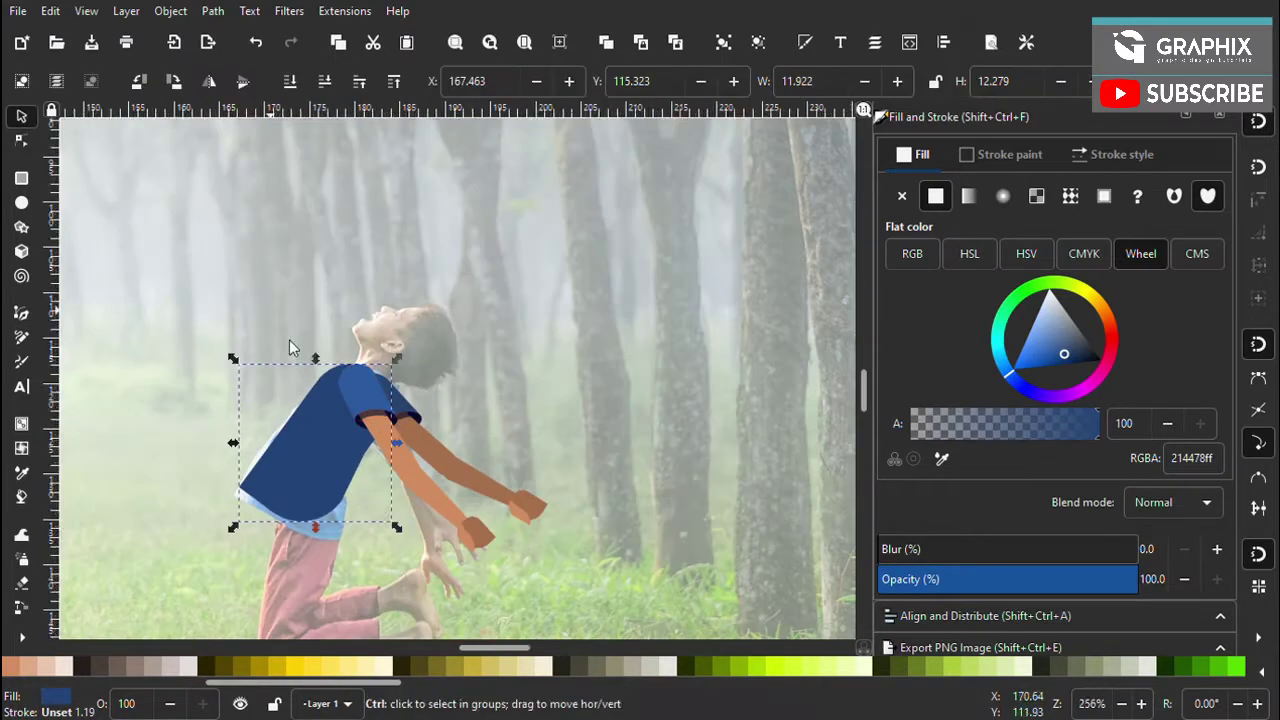
key(Escape)
scroll(511, 457, down, 2)
scroll(511, 449, up, 1)
scroll(521, 365, up, 1)
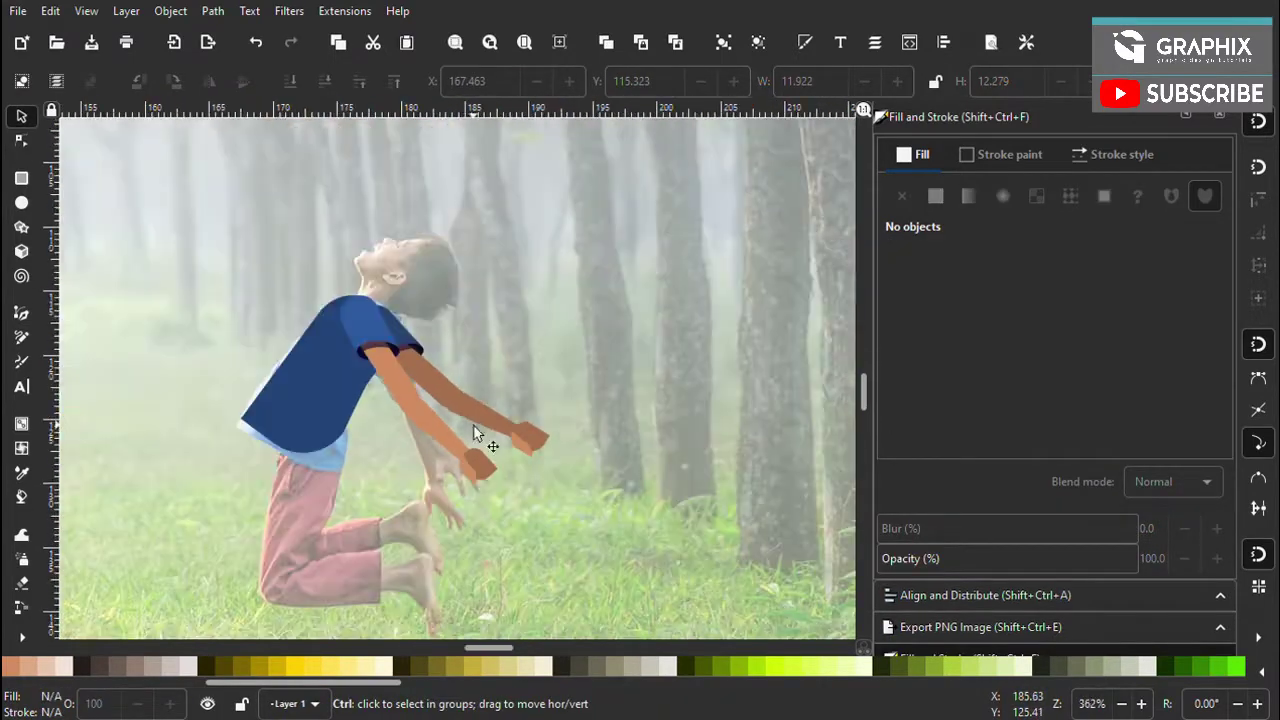
Draw a dark red rectangle and stretch it over the upper leg as the thigh
key(r)
drag(294, 303, 380, 472)
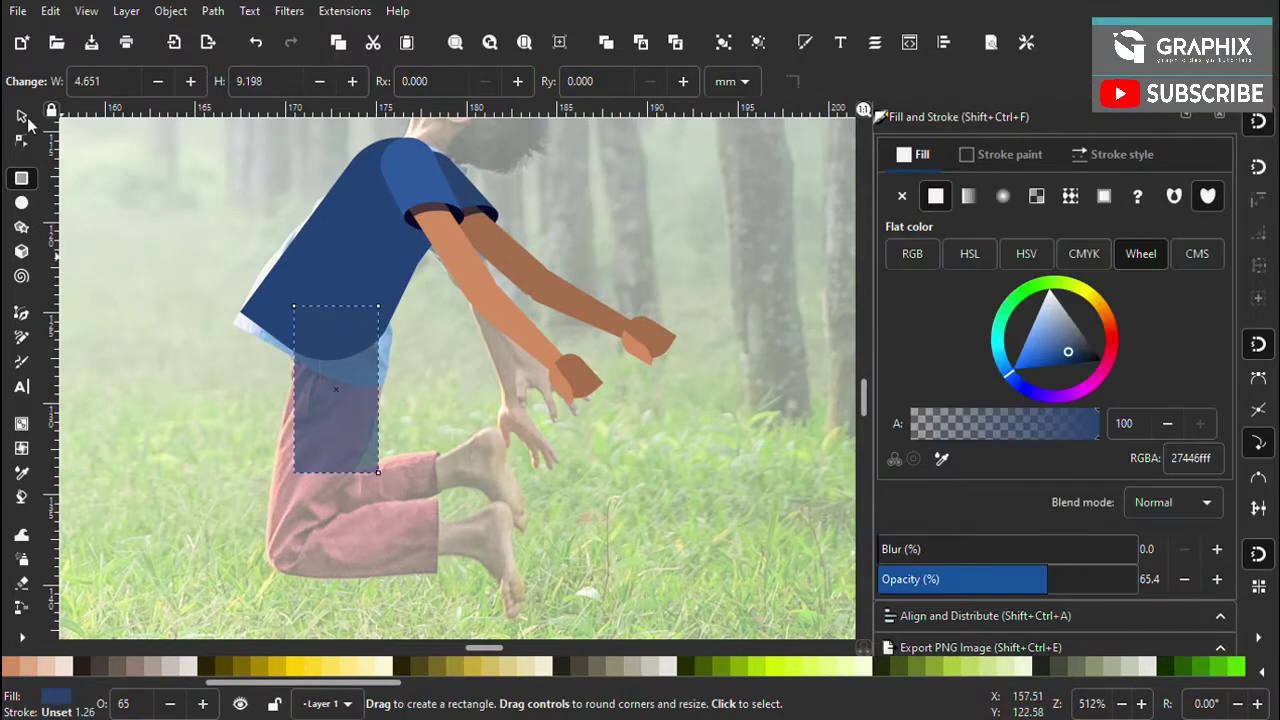
key(s)
scroll(802, 665, up, 5)
key(ctrl+s)
click(598, 663)
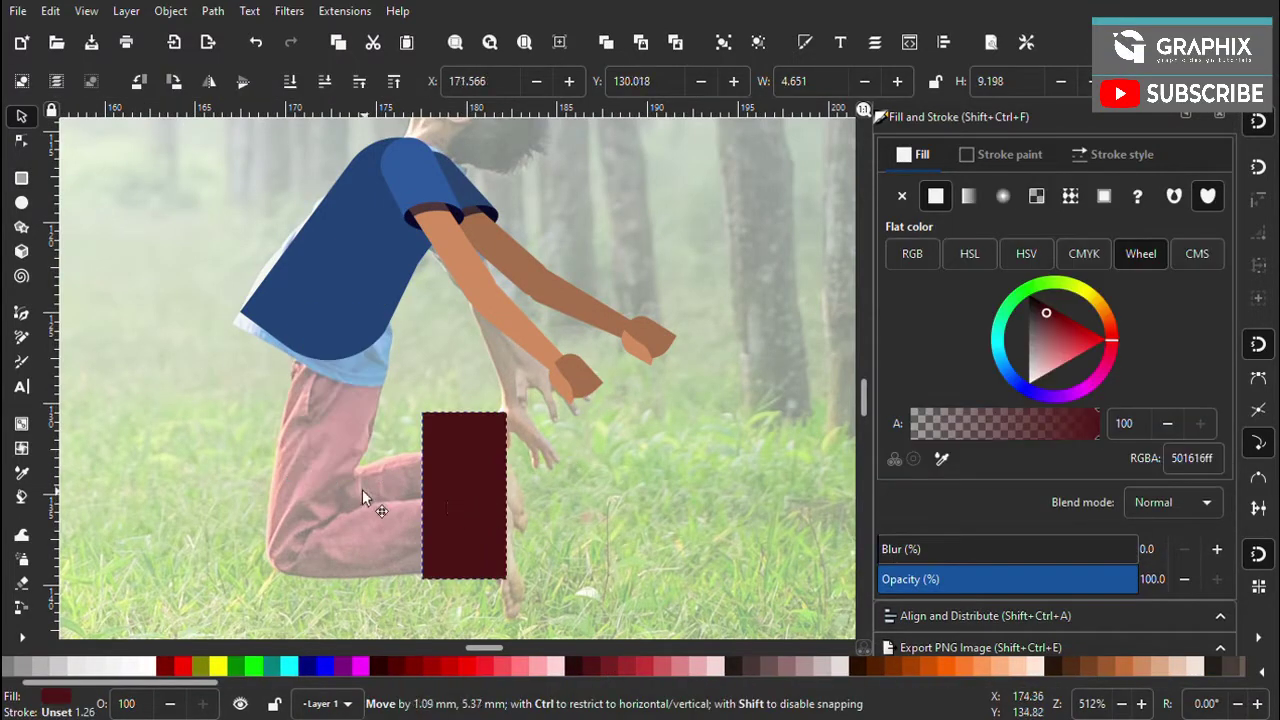
mouse_move(337, 400)
mouse_down()
mouse_move(363, 494)
mouse_move(327, 592)
mouse_up()
mouse_move(340, 480)
mouse_down()
mouse_move(325, 494)
mouse_move(320, 478)
mouse_up()
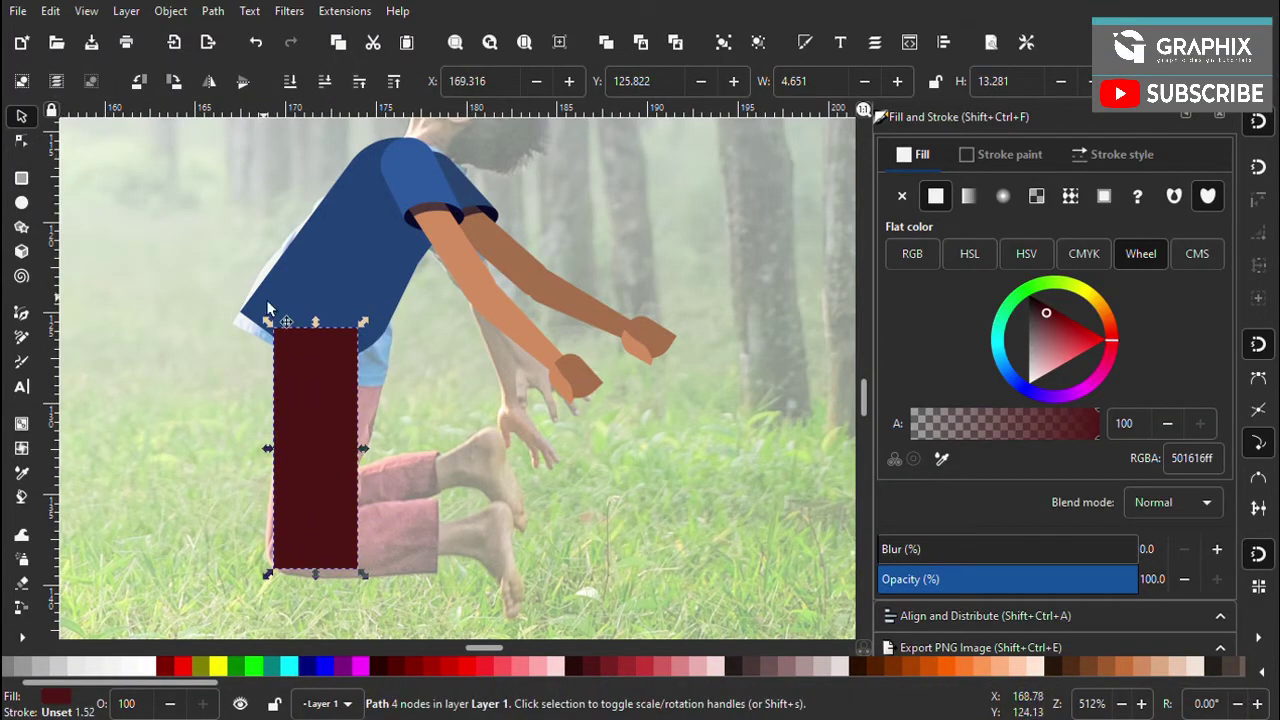
Slant the thigh's bottom edge toward the knee and convert the shape to a path
key(n)
mouse_move(363, 572)
mouse_down()
mouse_move(334, 521)
mouse_move(345, 491)
mouse_up()
scroll(318, 540, up, 2)
scroll(318, 534, down, 1)
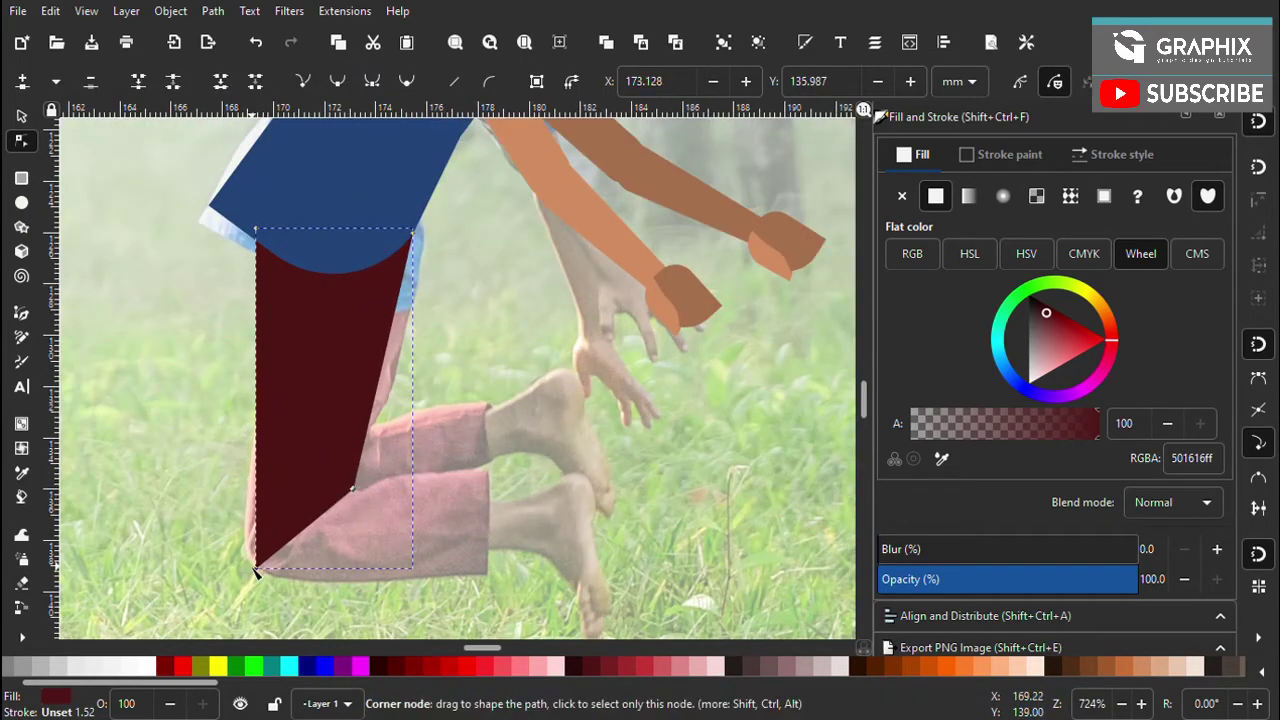
scroll(254, 570, down, 2)
scroll(445, 372, up, 1)
key(ctrl+shift+c)
key(ctrl+ampersand)
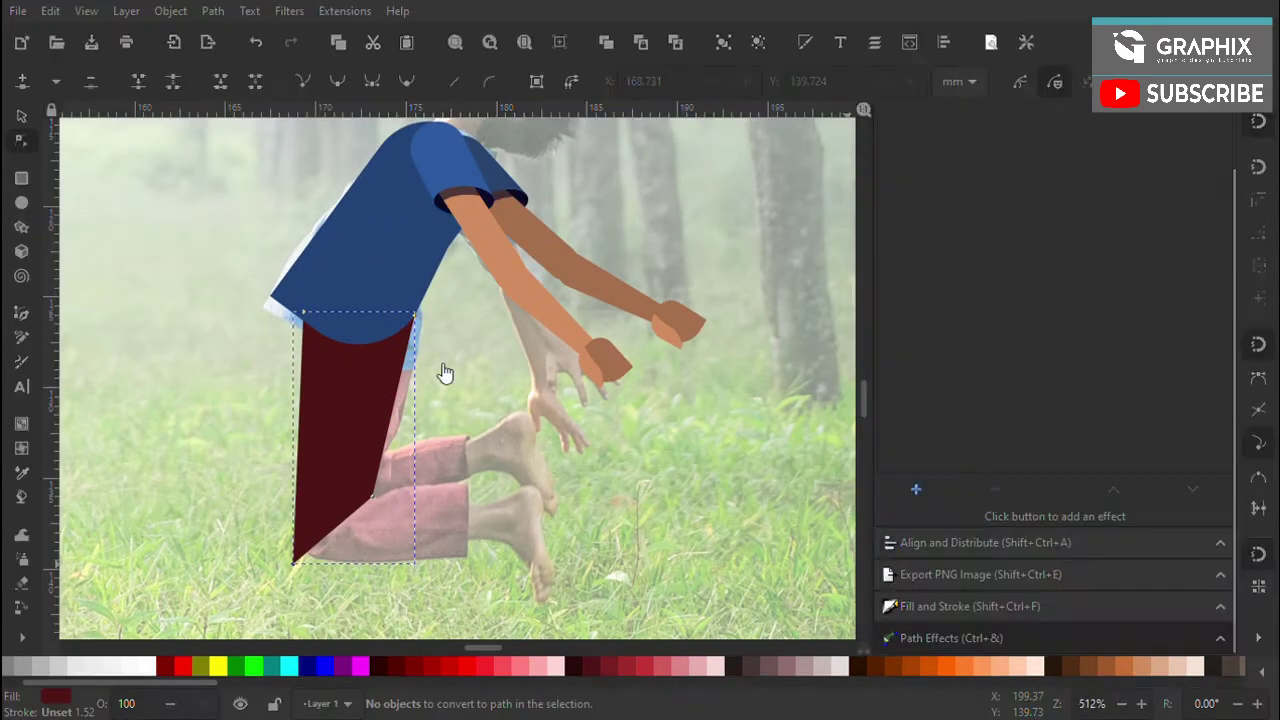
scroll(371, 517, up, 1)
scroll(386, 503, down, 1)
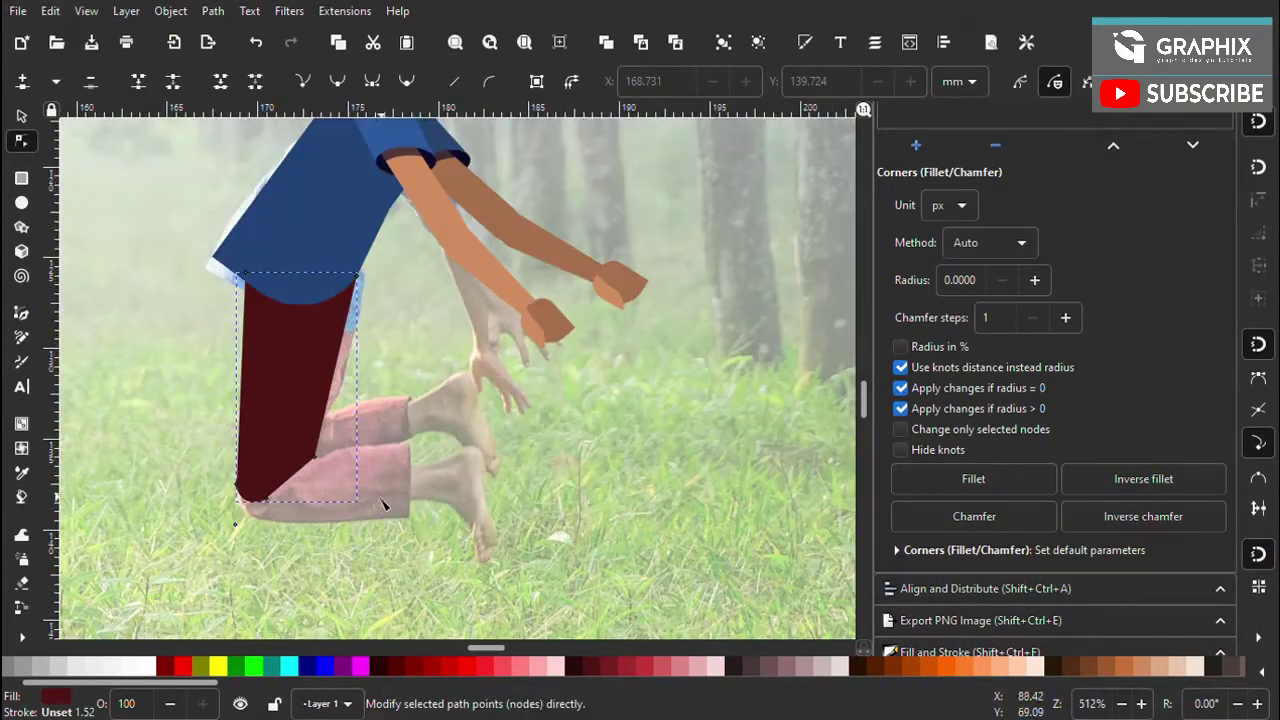
scroll(344, 478, up, 2)
scroll(766, 480, down, 8)
Zoom out to check the whole figure and save the drawing
key(Escape)
scroll(381, 517, up, 4)
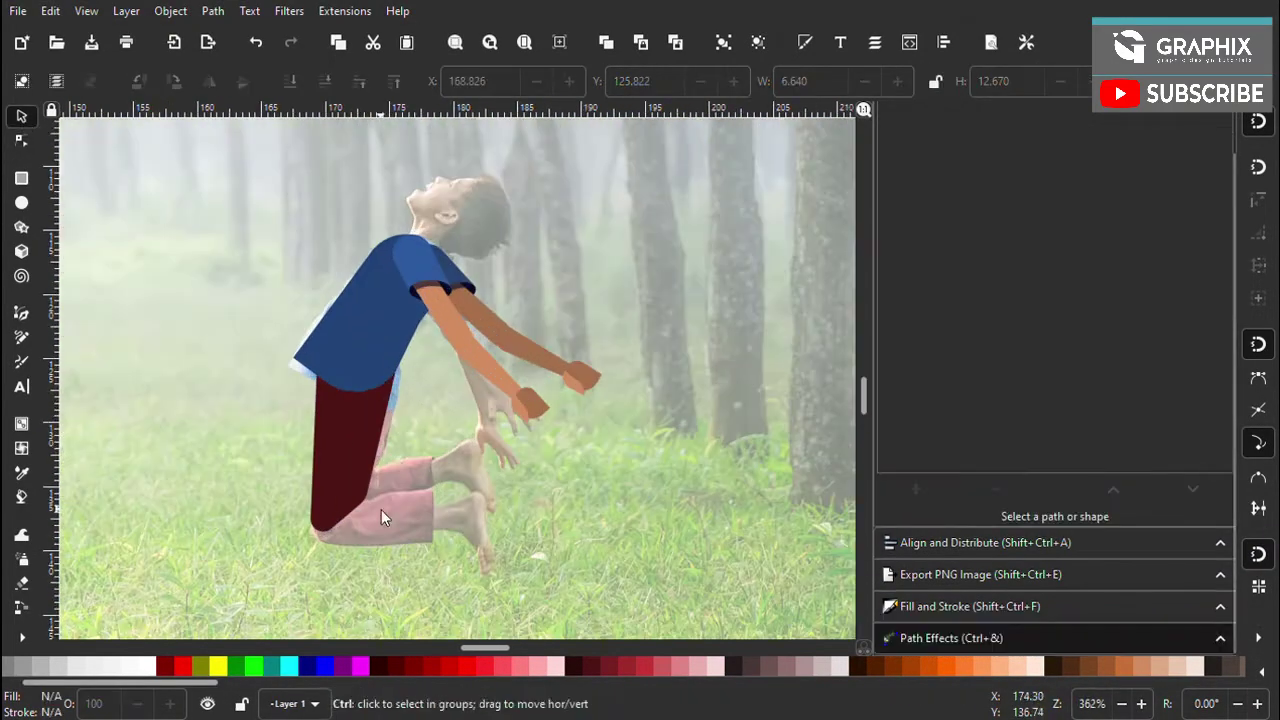
scroll(381, 517, up, 4)
key(ctrl+s)
Draw a rectangle over the lower leg and fill it a brighter red
key(r)
drag(342, 442, 530, 565)
key(s)
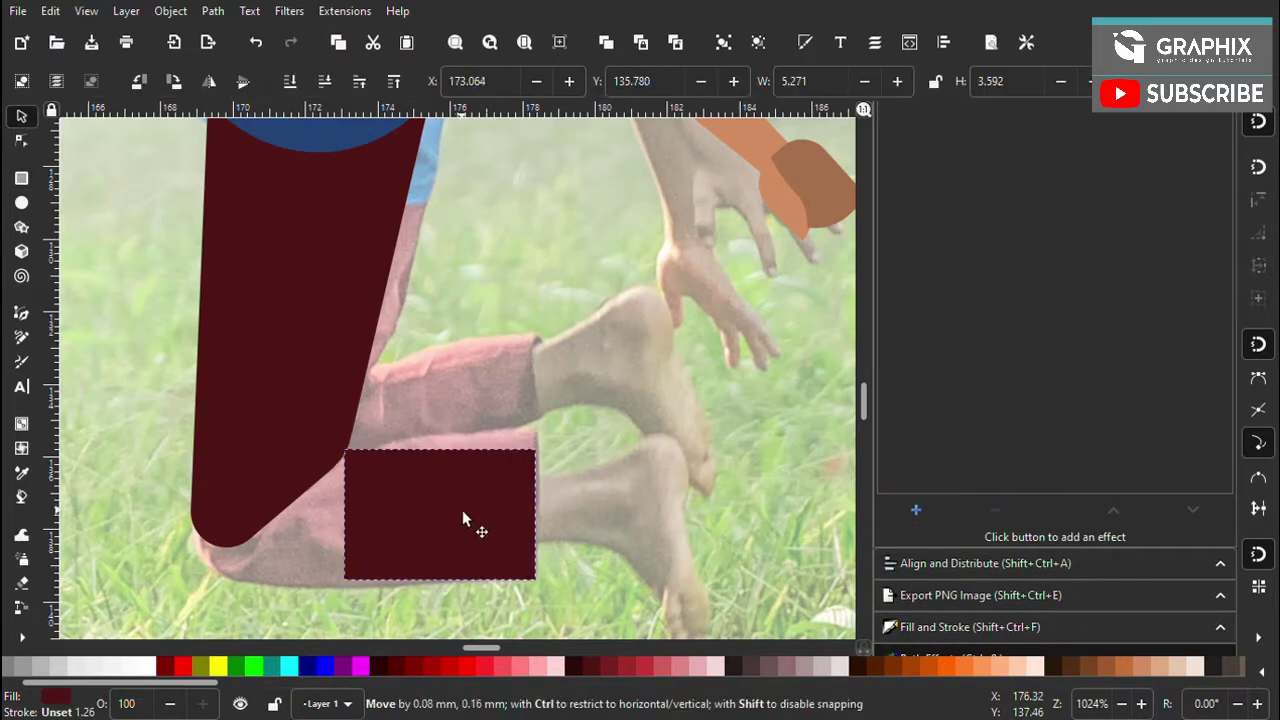
drag(463, 517, 511, 413)
scroll(511, 413, down, 2)
key(ctrl+shift+f)
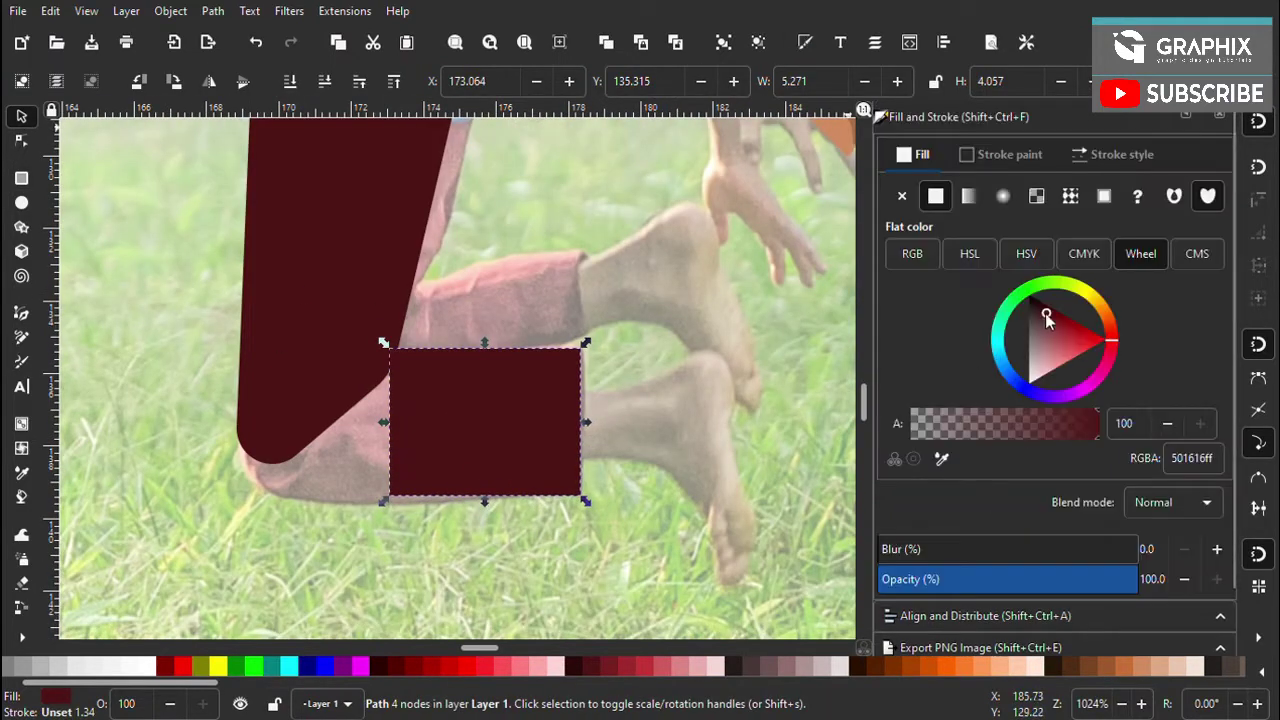
click(1059, 322)
Slant the red shin's corners to meet the thigh and send it beneath the thigh
key(n)
drag(390, 495, 181, 506)
mouse_move(389, 348)
mouse_down()
mouse_move(320, 346)
mouse_move(281, 378)
mouse_up()
key(s)
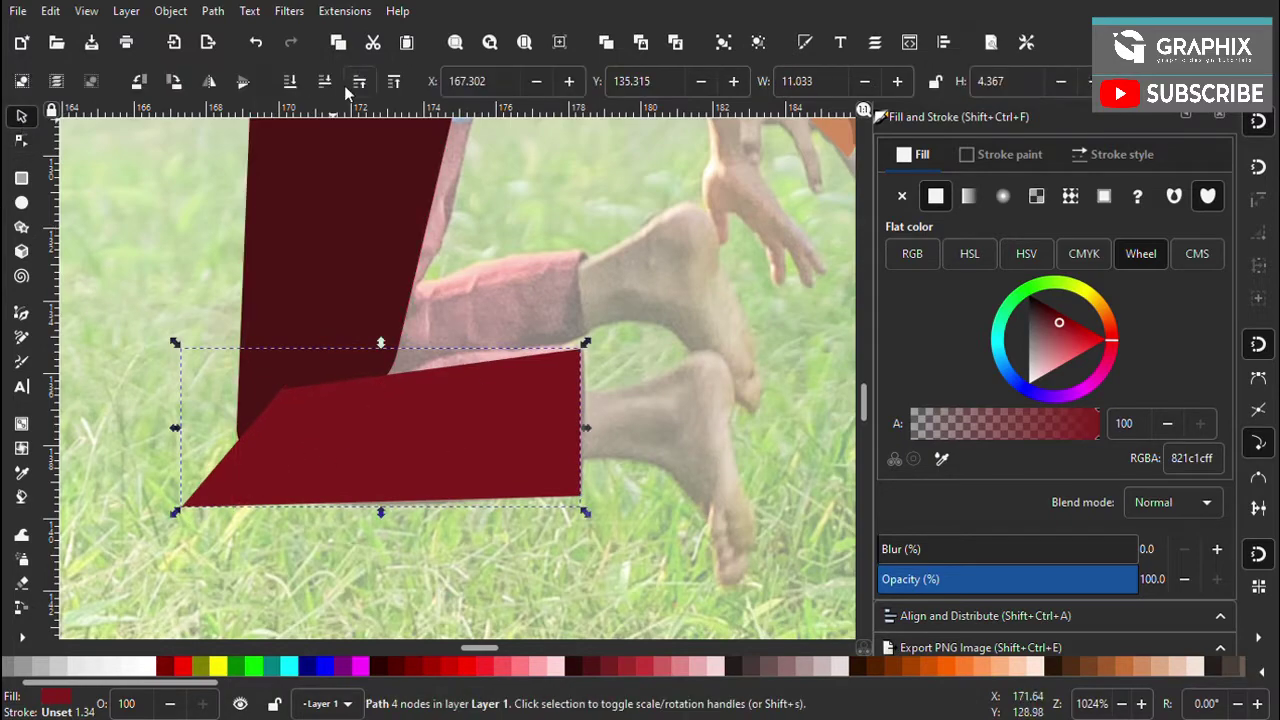
click(355, 82)
key(ctrl+s)
Round the shin's knee corner with a Corners (Fillet/Chamfer) path effect
key(ctrl+ampersand)
click(915, 492)
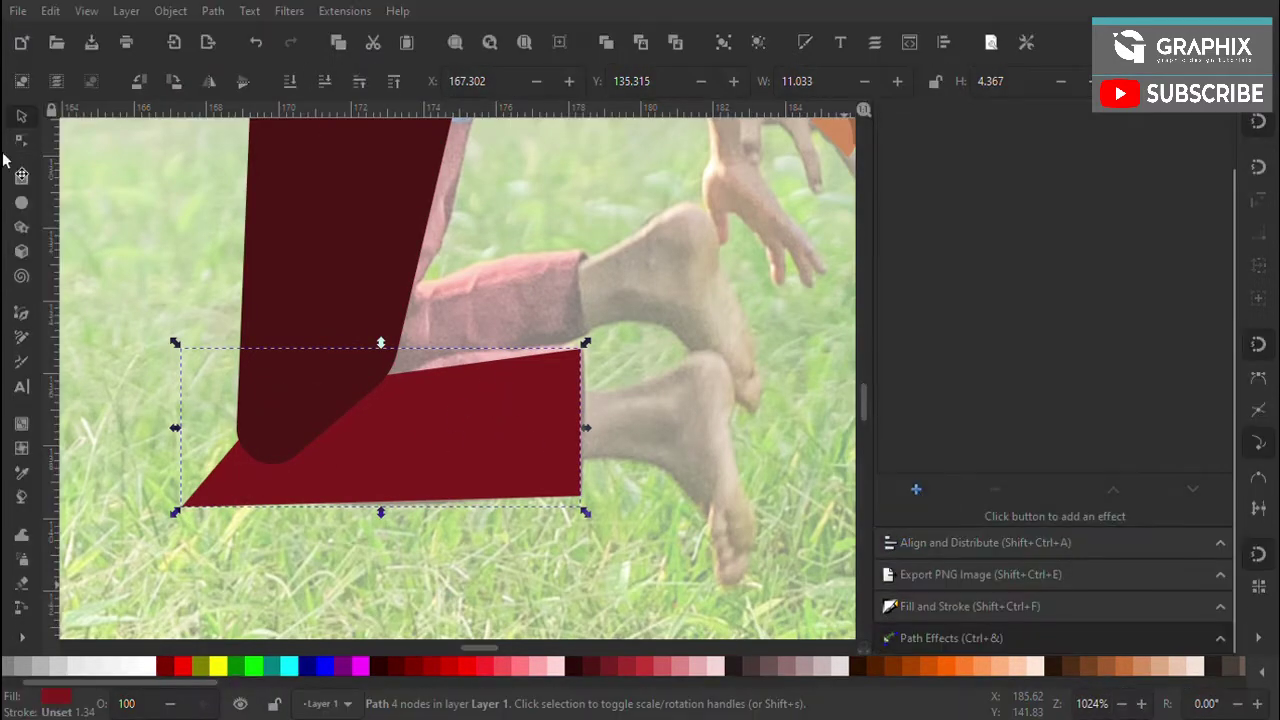
drag(297, 487, 329, 486)
scroll(123, 277, down, 4)
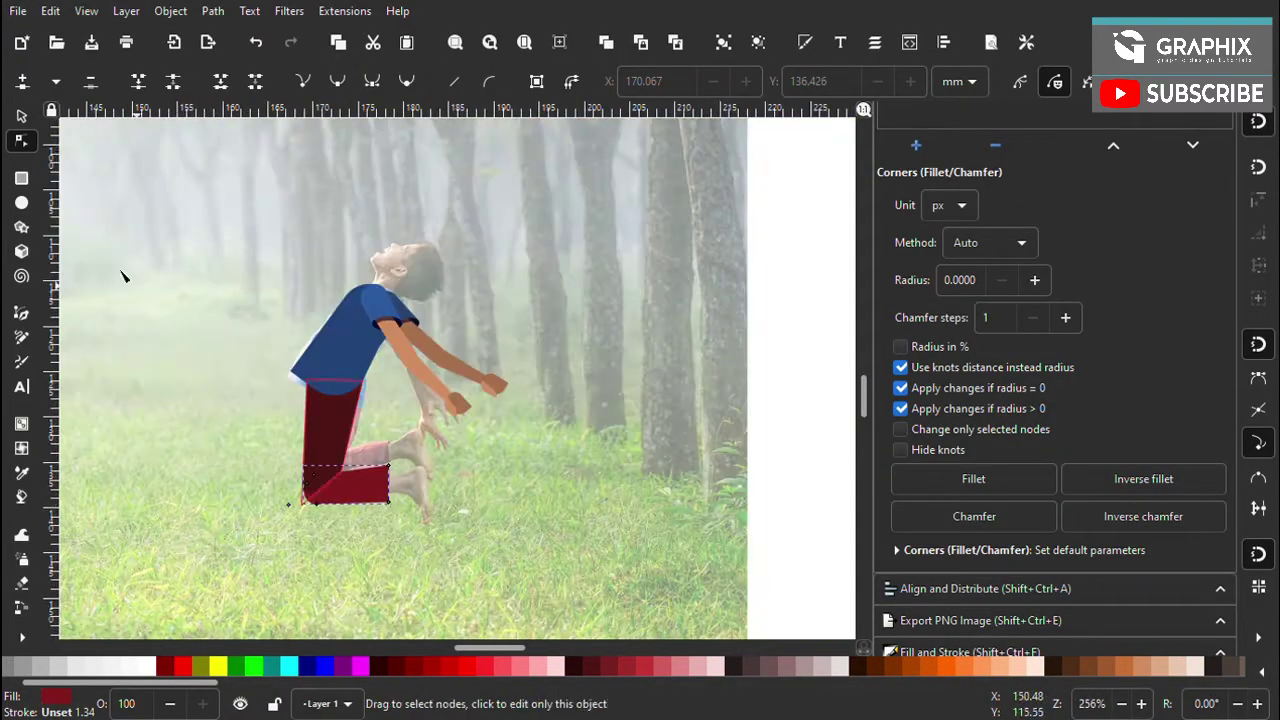
key(s)
key(Escape)
scroll(386, 437, up, 1)
scroll(377, 491, up, 2)
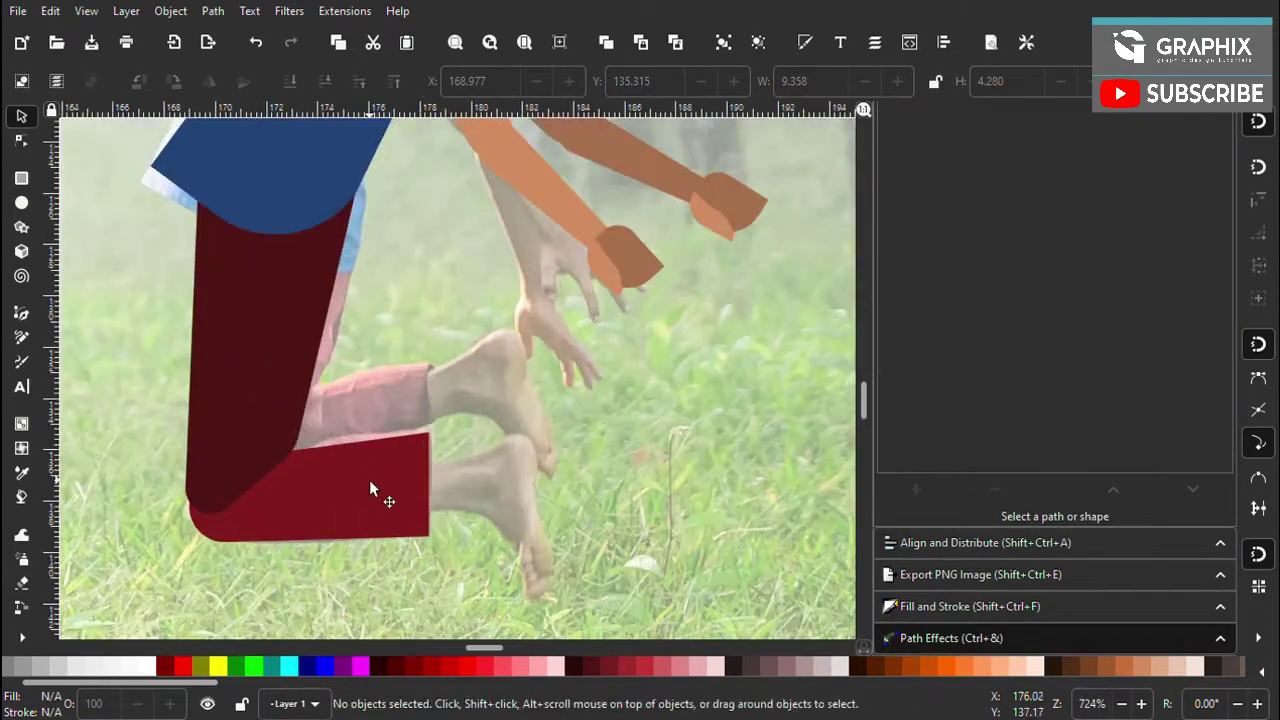
click(369, 479)
Deepen the shin's red, then add a copy tilted about 9° and darkened as the upper shin
key(ctrl+shift+f)
drag(1055, 335, 1063, 327)
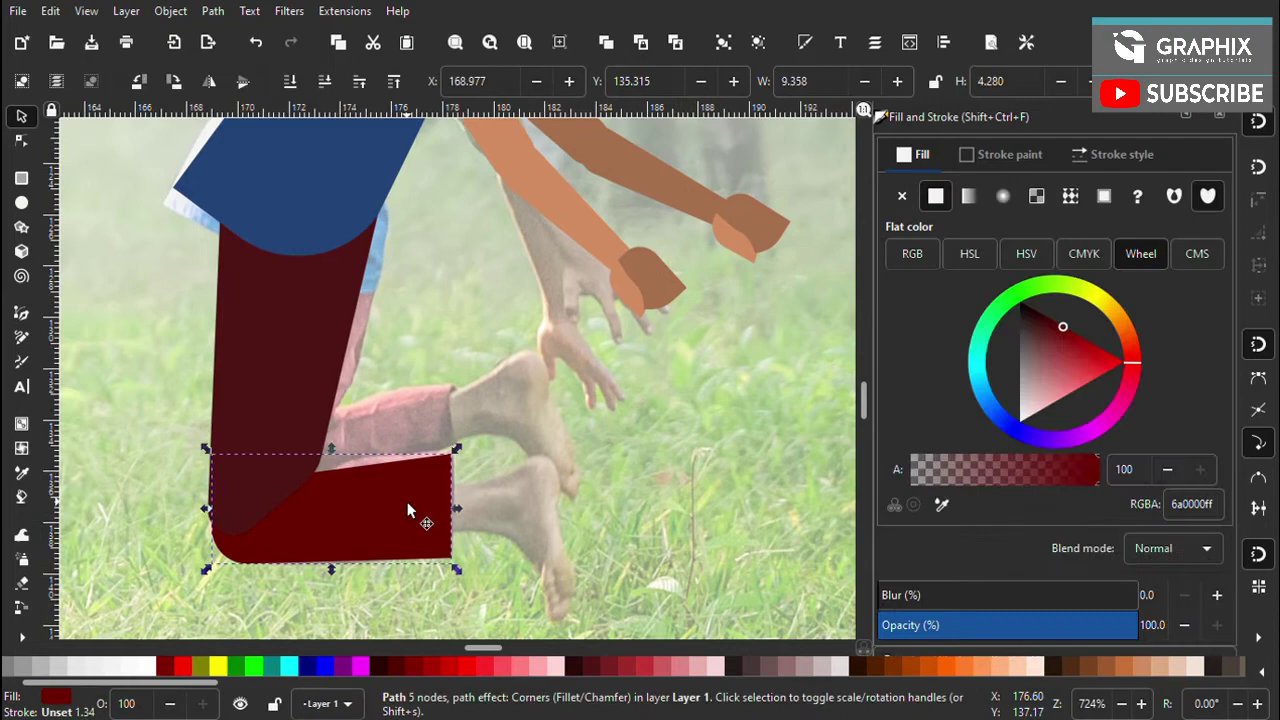
key(ctrl+d)
drag(407, 511, 403, 398)
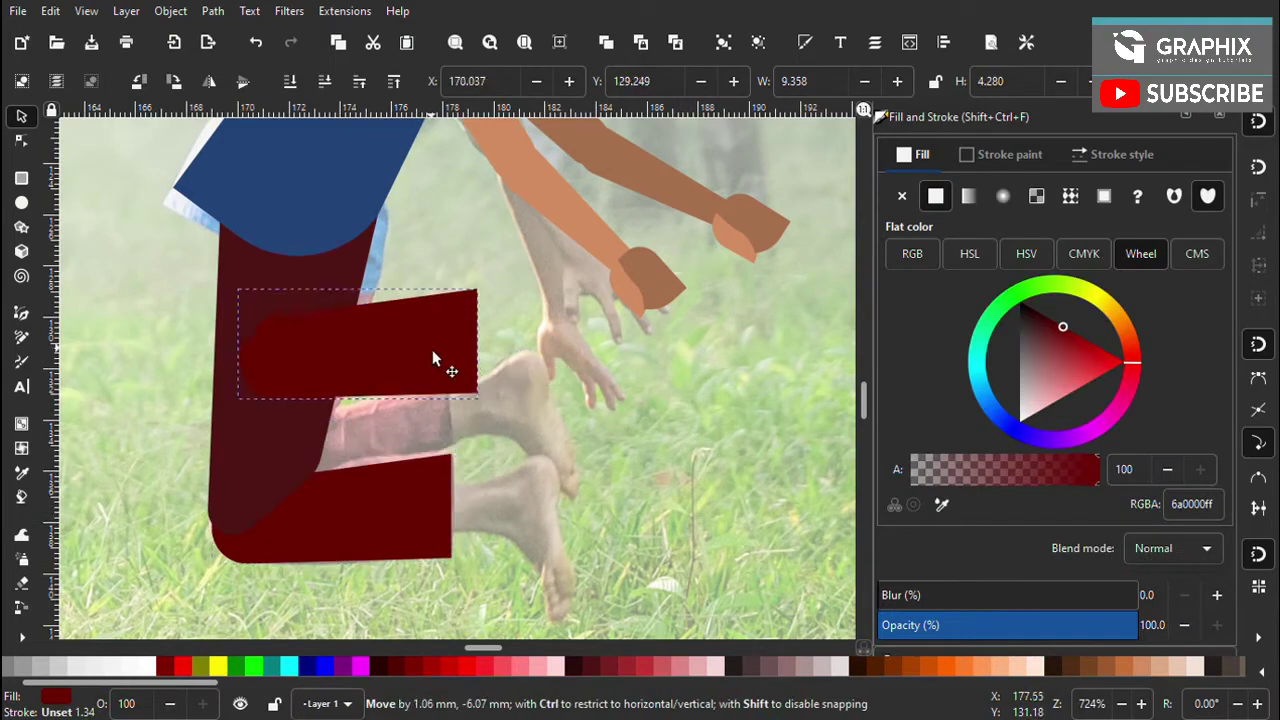
click(403, 398)
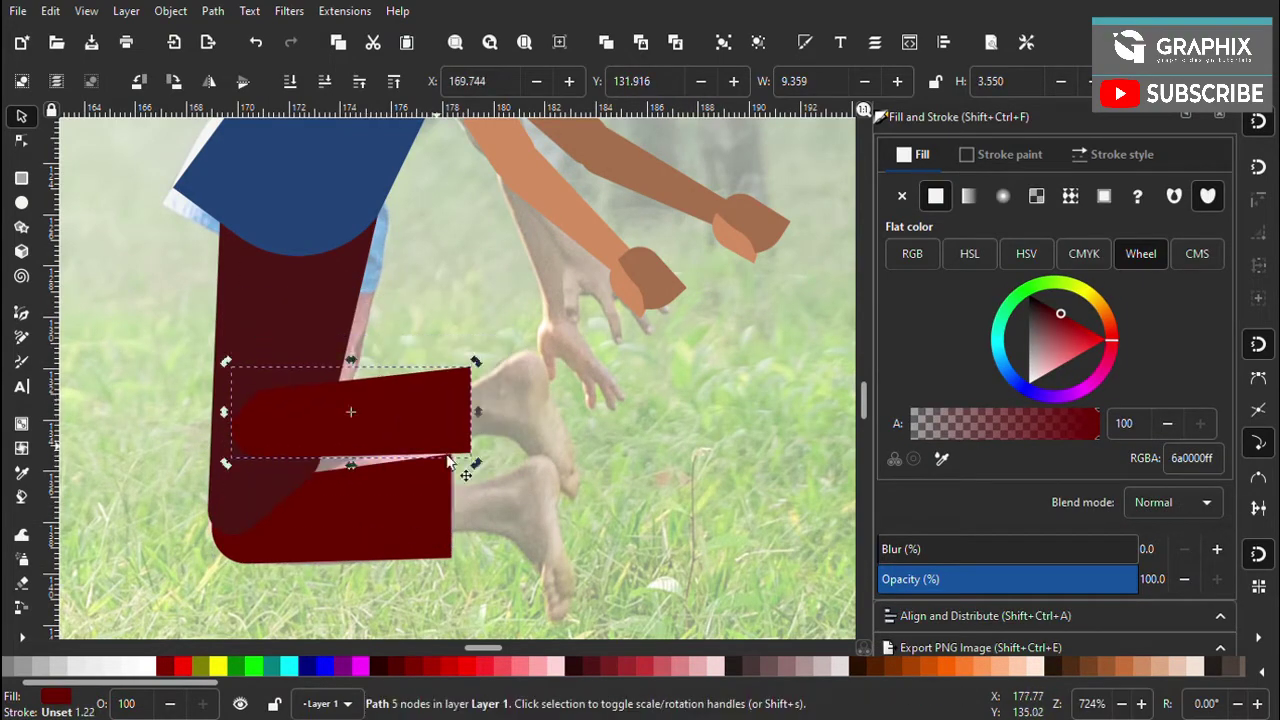
drag(506, 432, 510, 410)
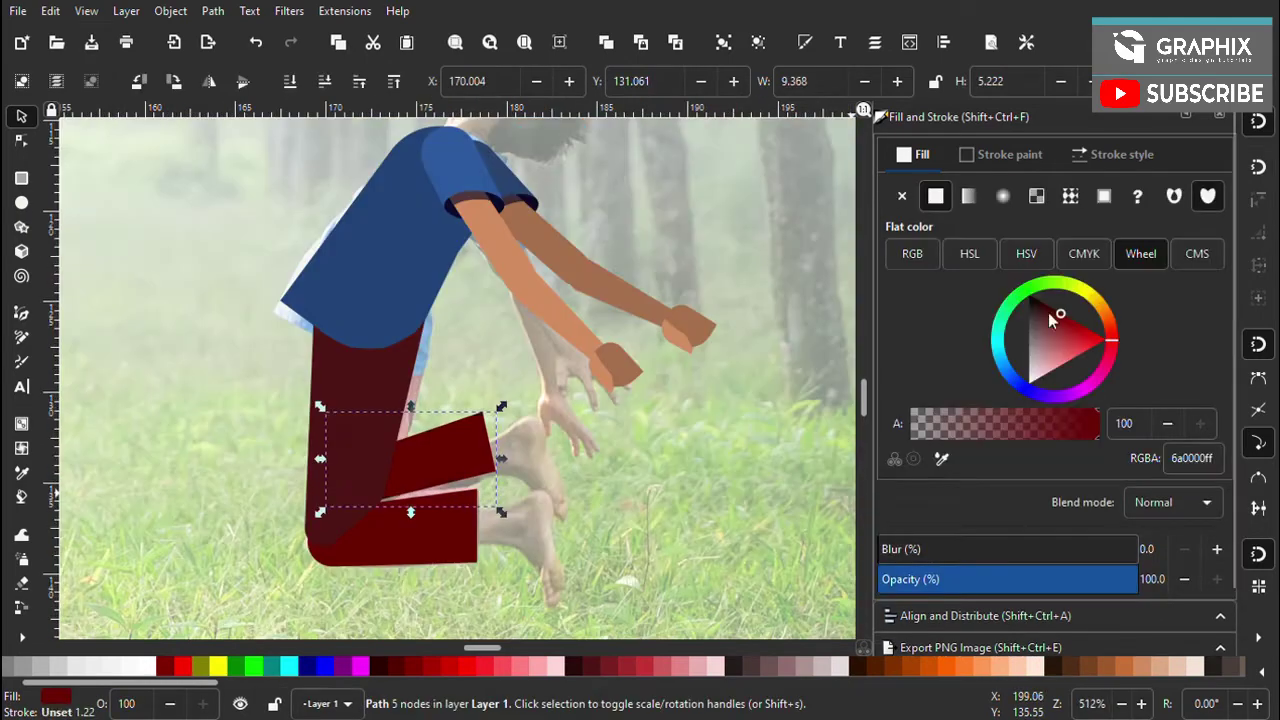
mouse_move(1048, 312)
mouse_down()
mouse_move(1079, 322)
mouse_move(1045, 293)
mouse_up()
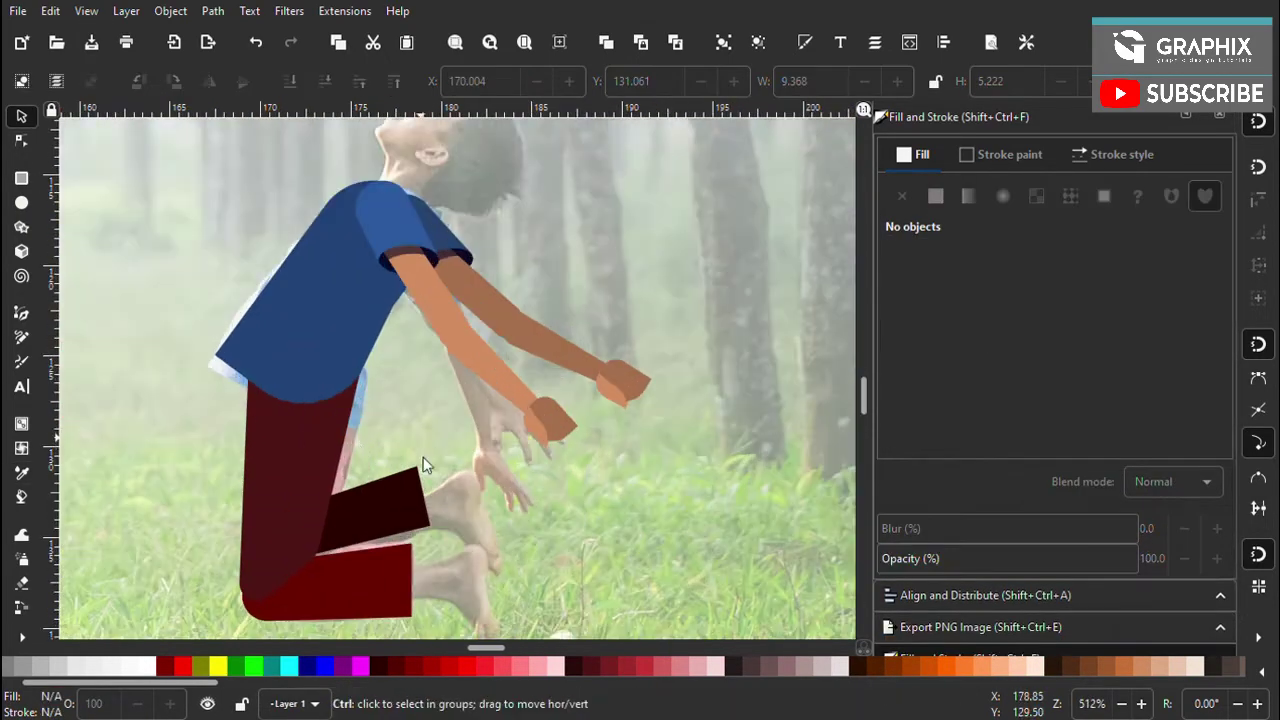
Draw a small rectangle and a triangle past the lower leg's end and join them up
scroll(450, 491, up, 3)
key(r)
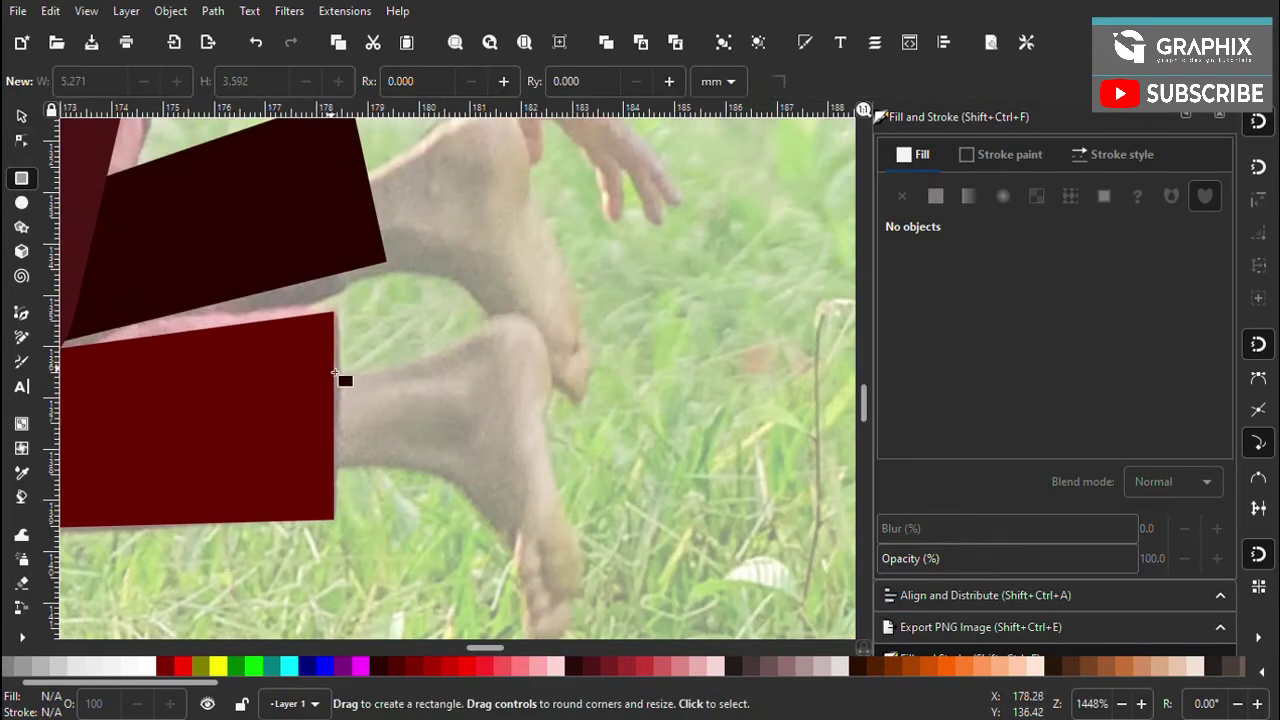
drag(332, 368, 541, 477)
scroll(465, 415, down, 1)
key(asterisk)
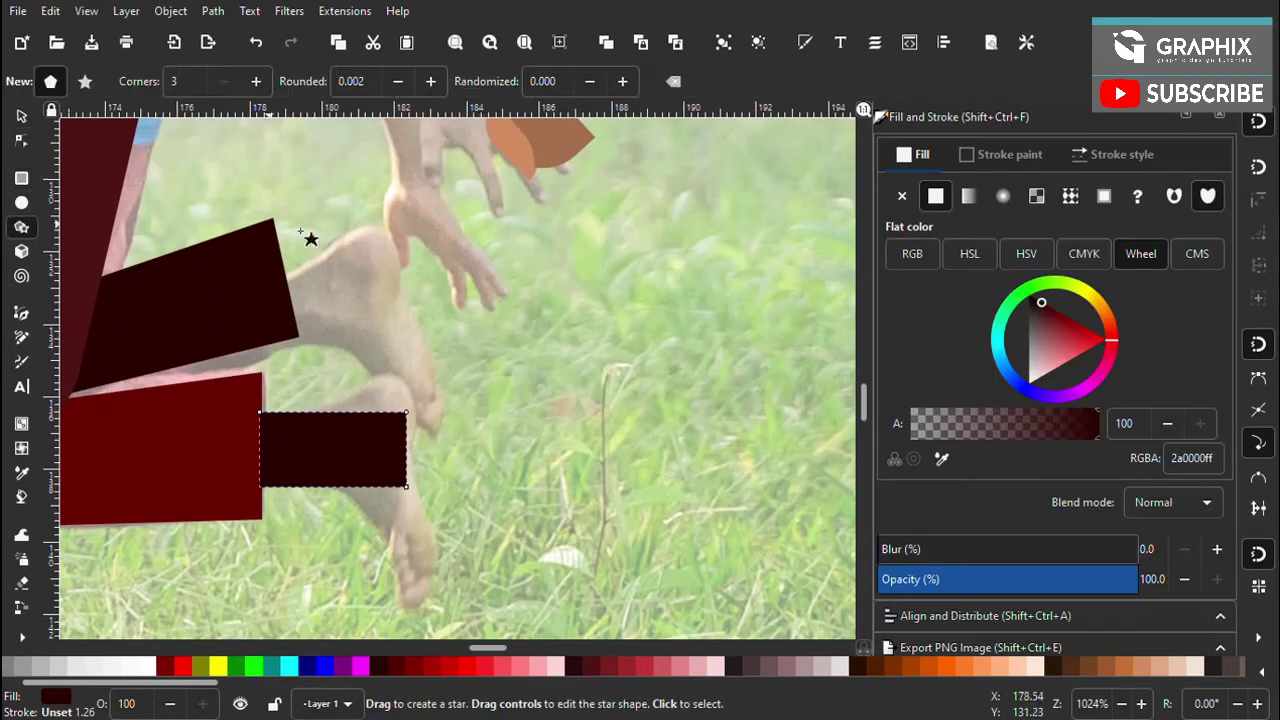
drag(450, 359, 505, 415)
key(s)
drag(448, 368, 382, 463)
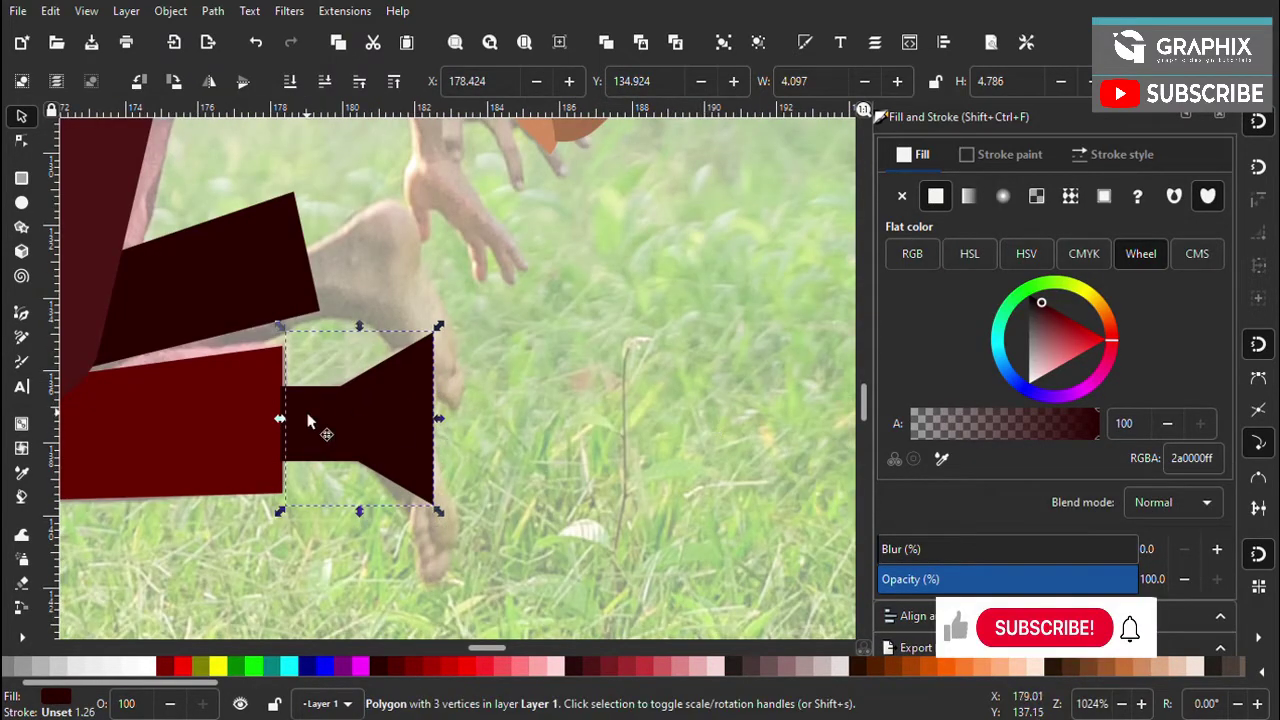
Fill both pieces with the peach skin colour d38d5f and union them into one foot
key(Escape)
click(263, 422)
shift+click(395, 460)
click(943, 460)
click(540, 145)
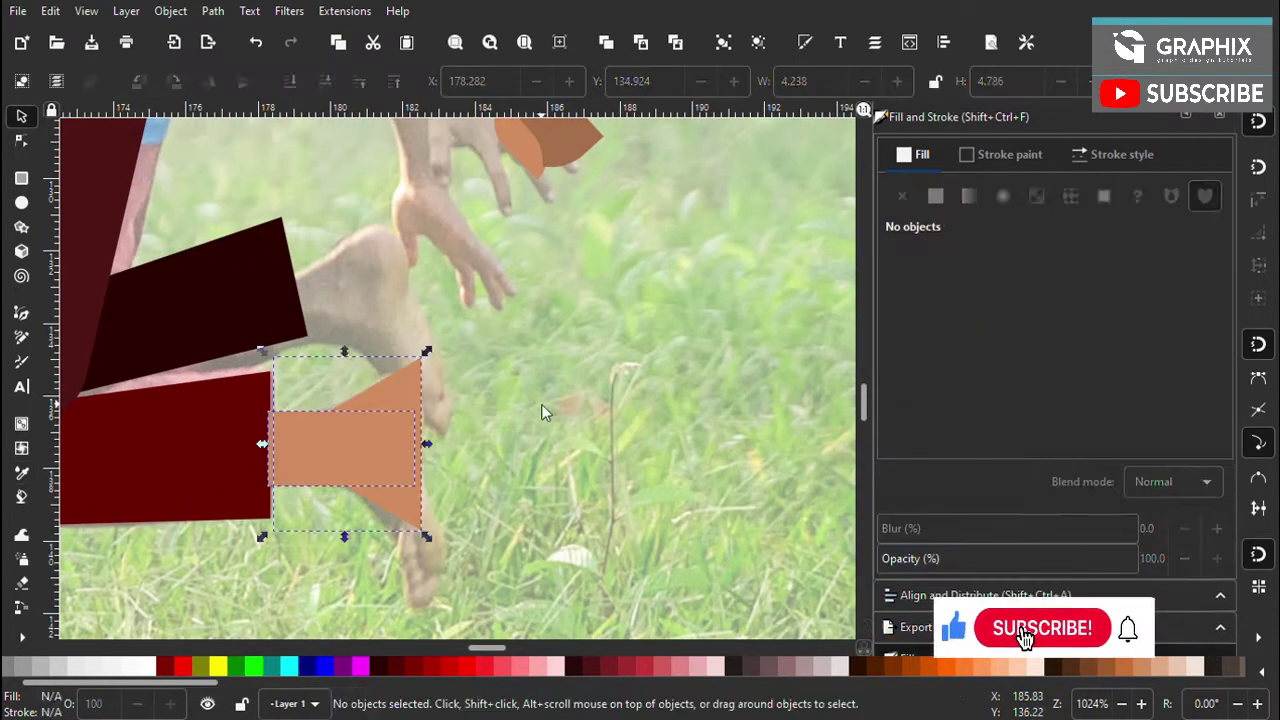
drag(262, 444, 269, 445)
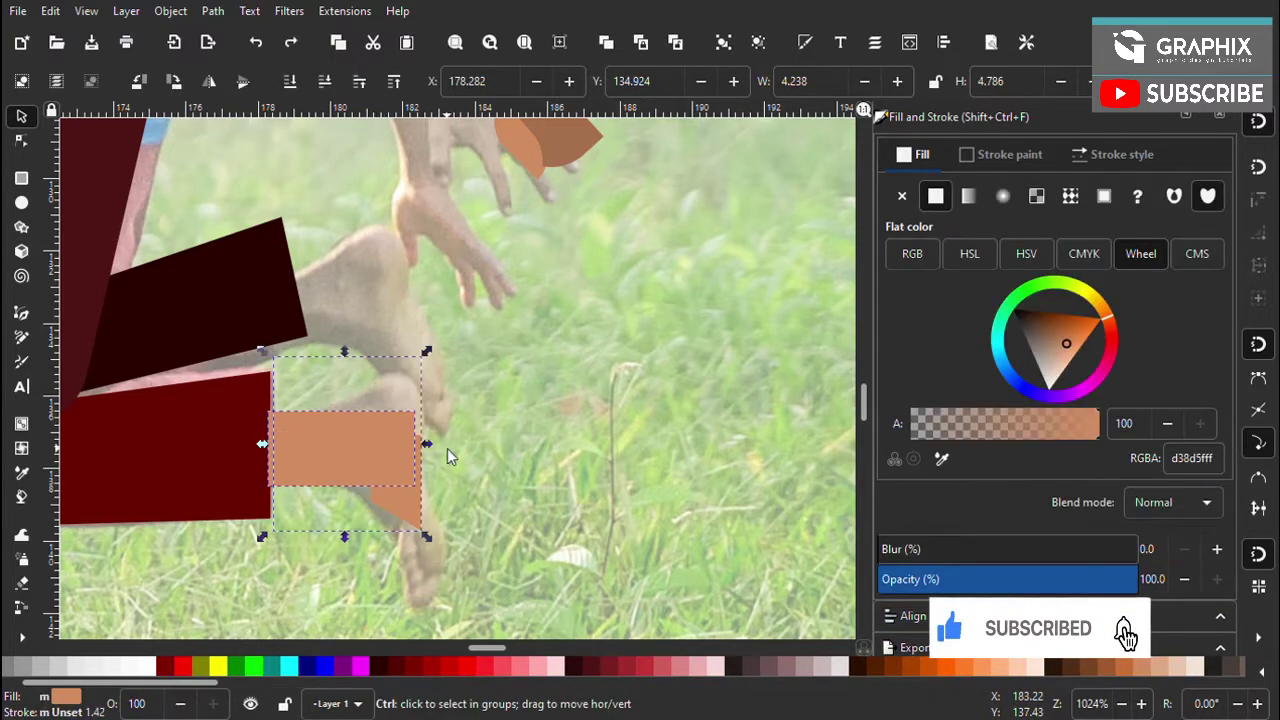
key(ctrl+plus)
scroll(400, 443, up, 1)
key(ctrl+shift+7)
Round the foot's heel with a Fillet/Chamfer effect and make it permanent
click(916, 489)
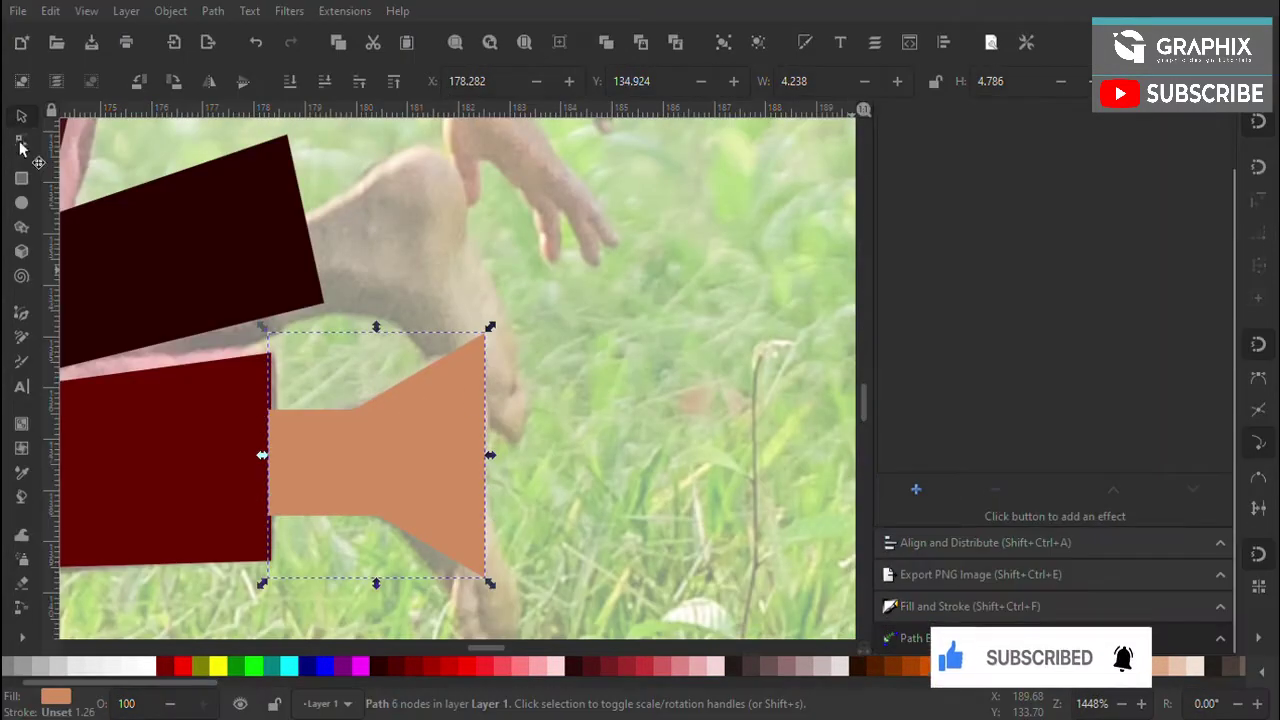
scroll(538, 468, down, 3)
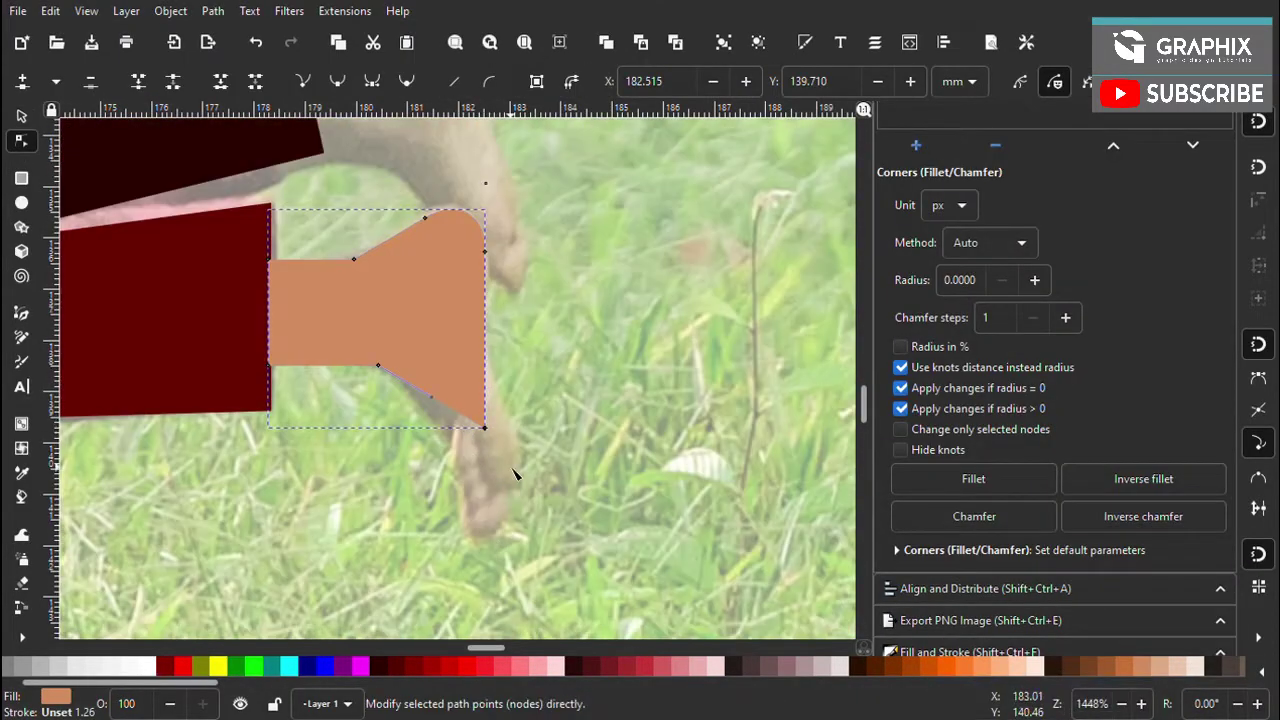
key(ctrl+shift+c)
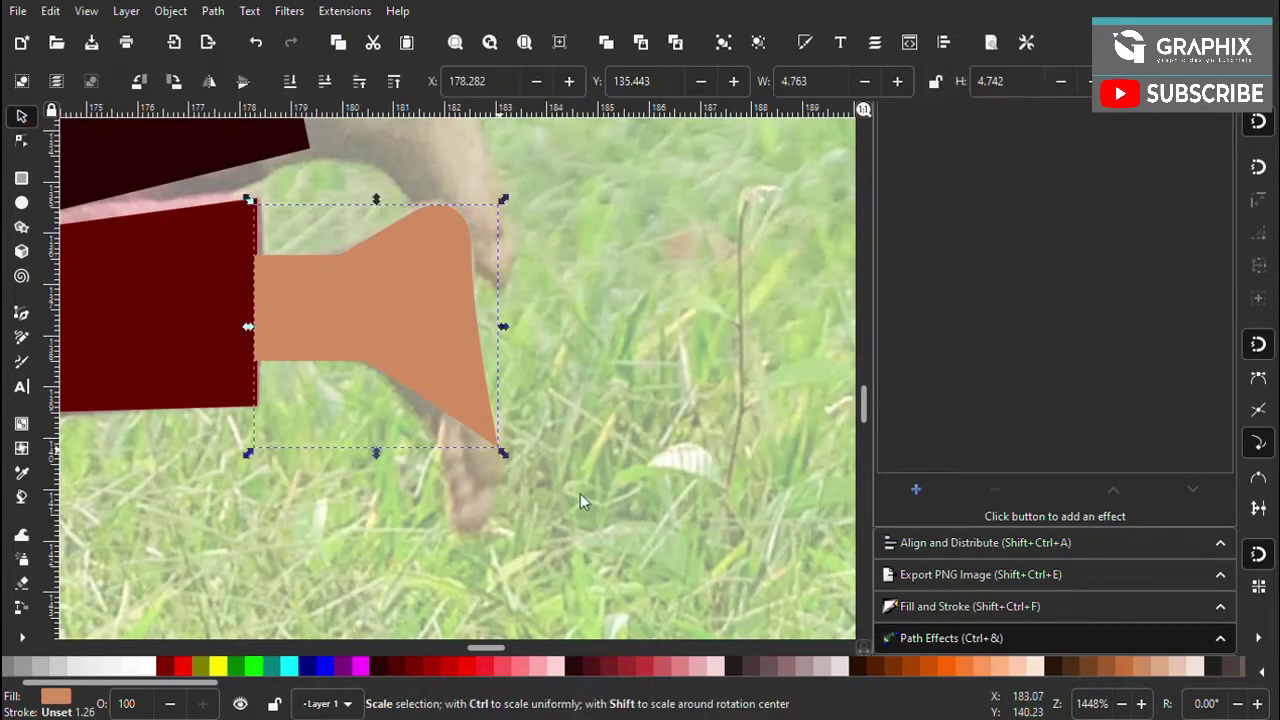
Draw a rectangle below the foot and taper it into a narrow toe piece
key(r)
drag(422, 400, 498, 510)
key(n)
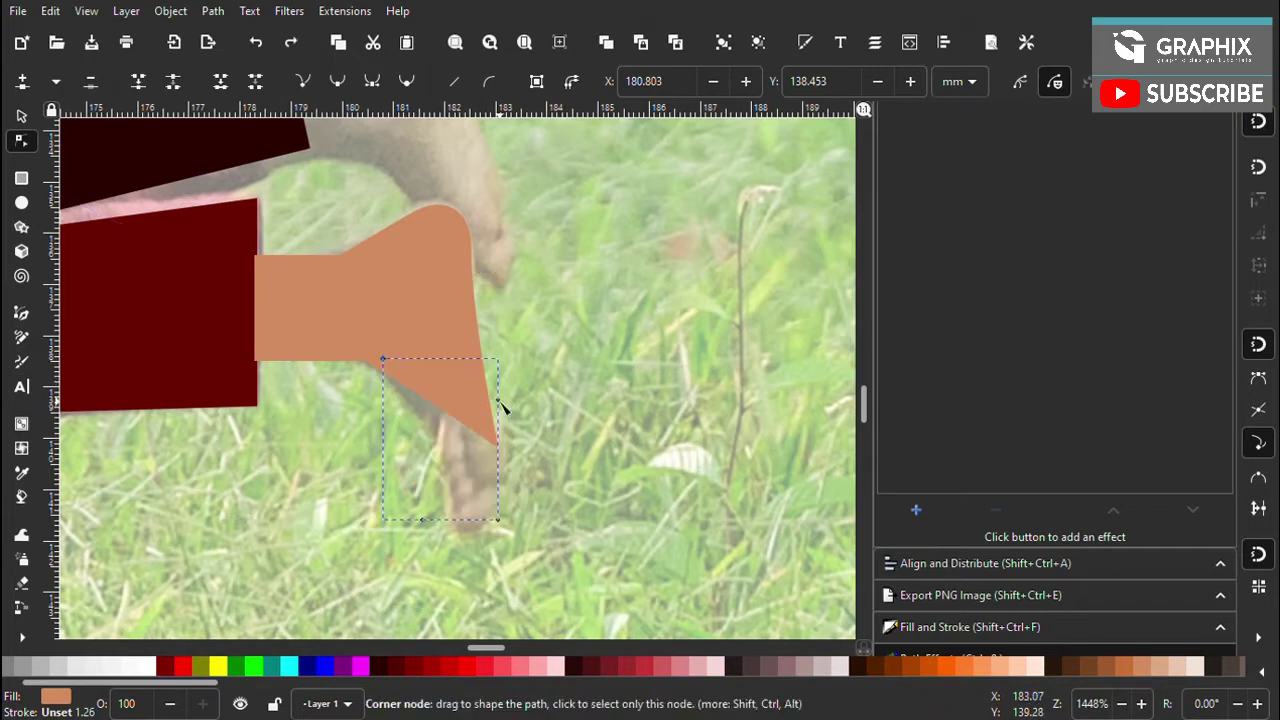
drag(498, 402, 480, 455)
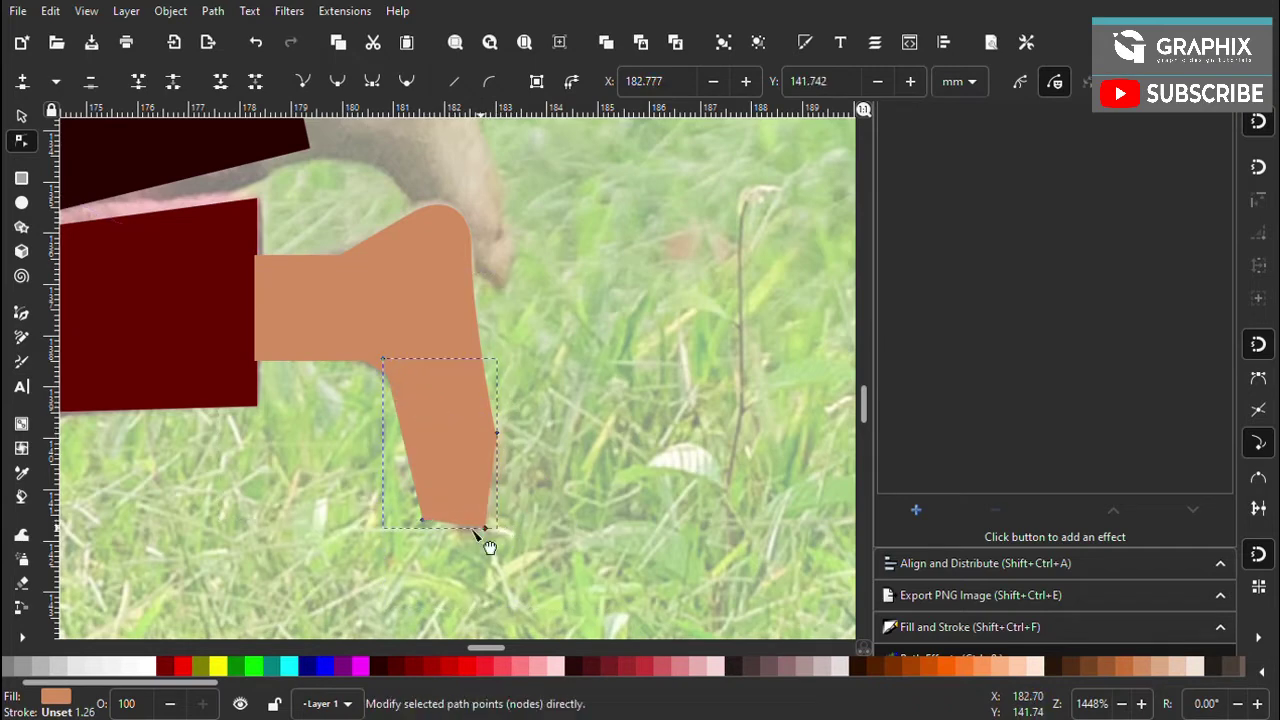
drag(474, 530, 459, 463)
Fill the toe piece darker brown ad744e and fillet its tip round
key(s)
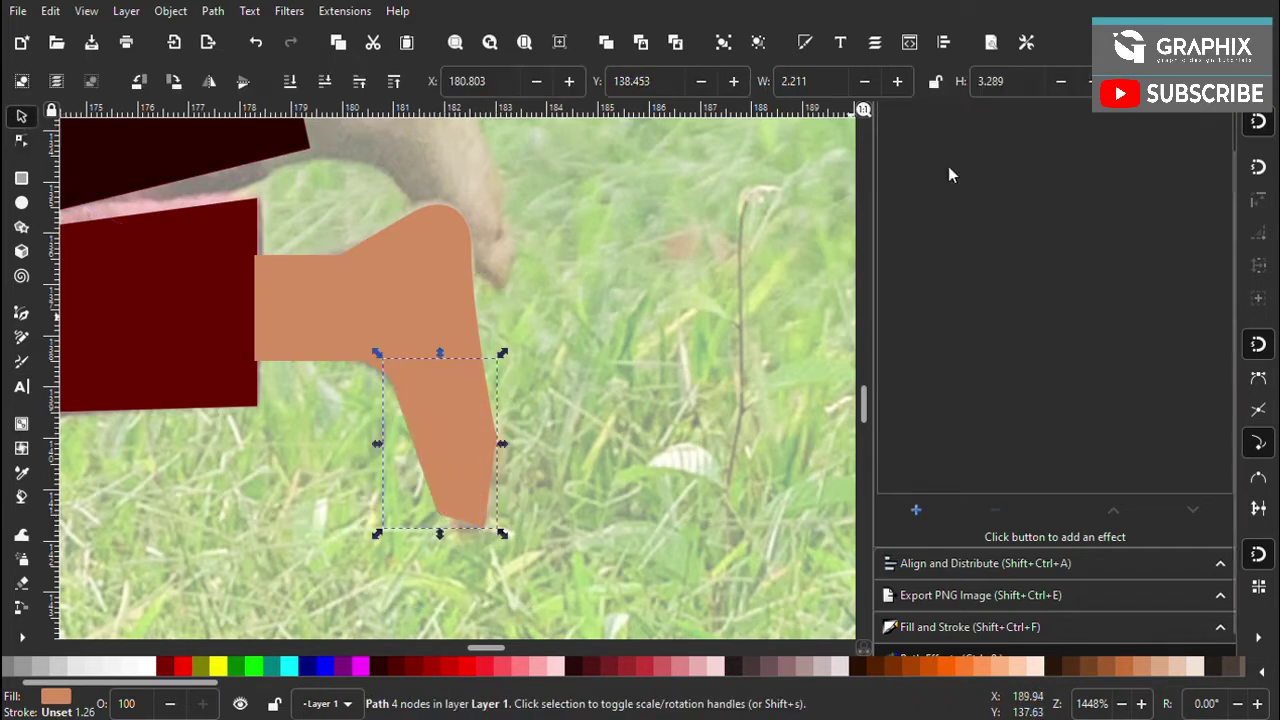
key(shift+ctrl+f)
click(1050, 335)
shift+click(390, 222)
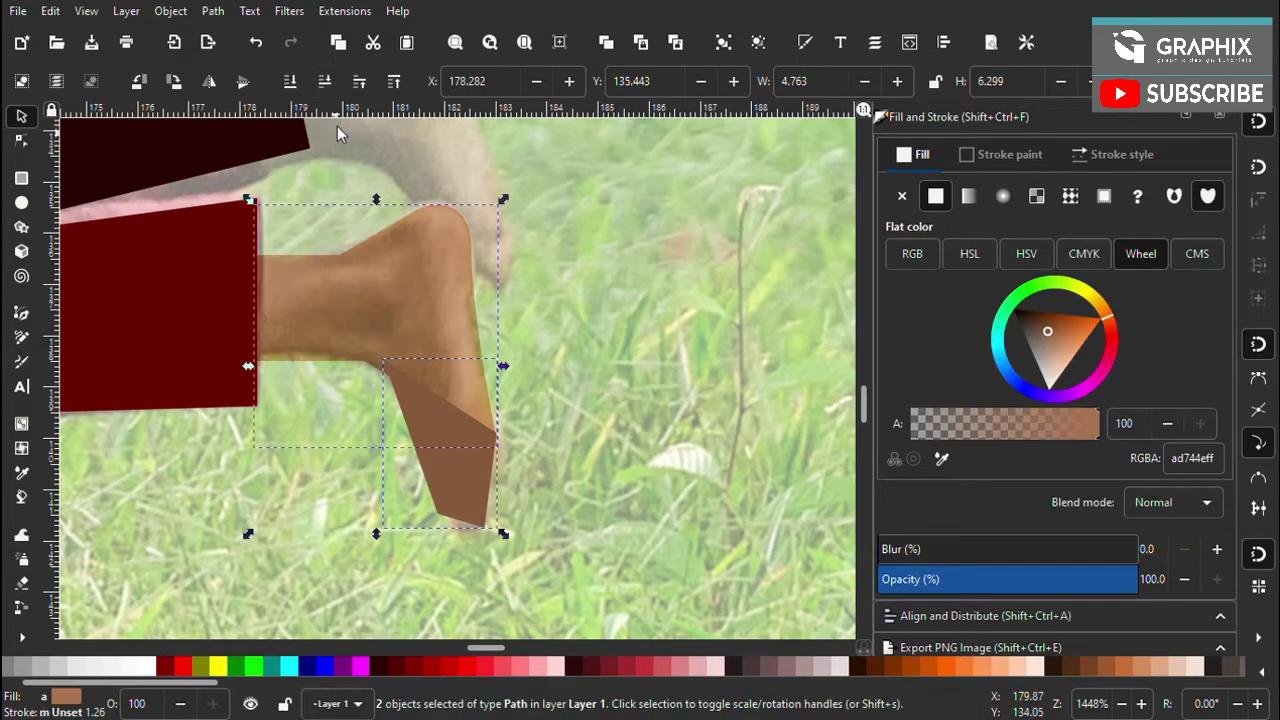
click(457, 434)
key(shift+ctrl+7)
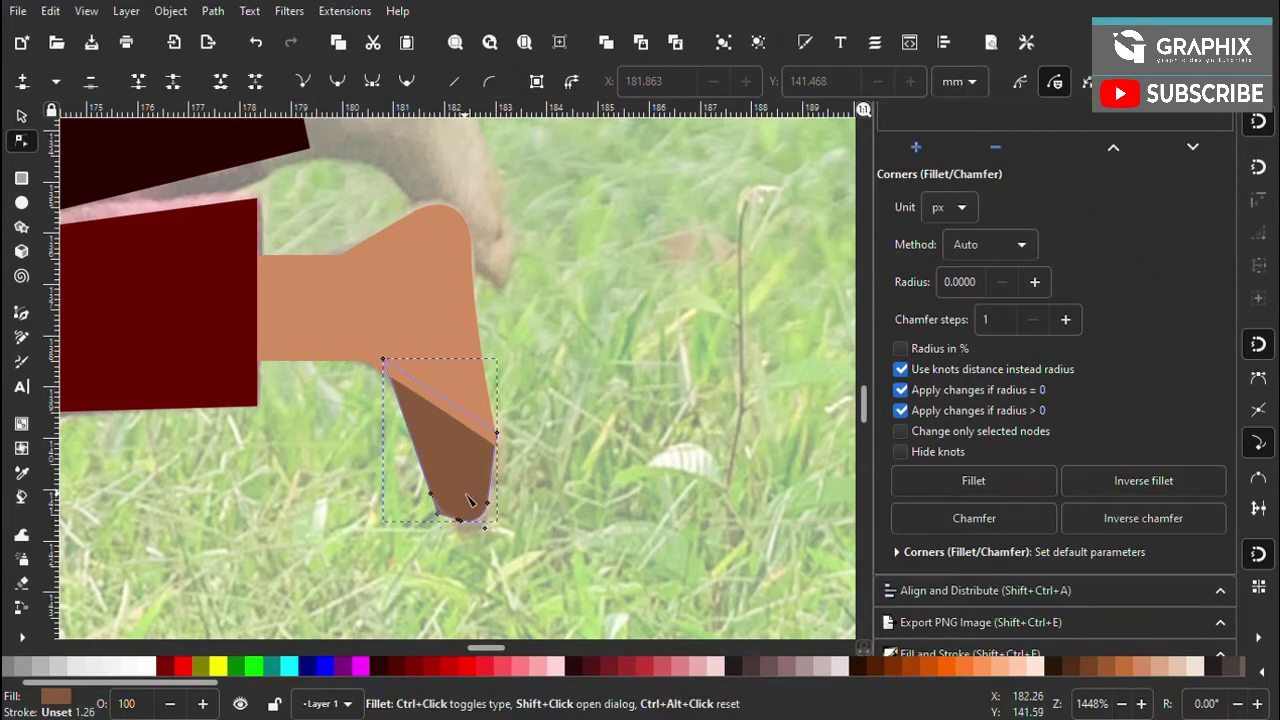
drag(463, 467, 418, 466)
ctrl+scroll(467, 442, up, 3)
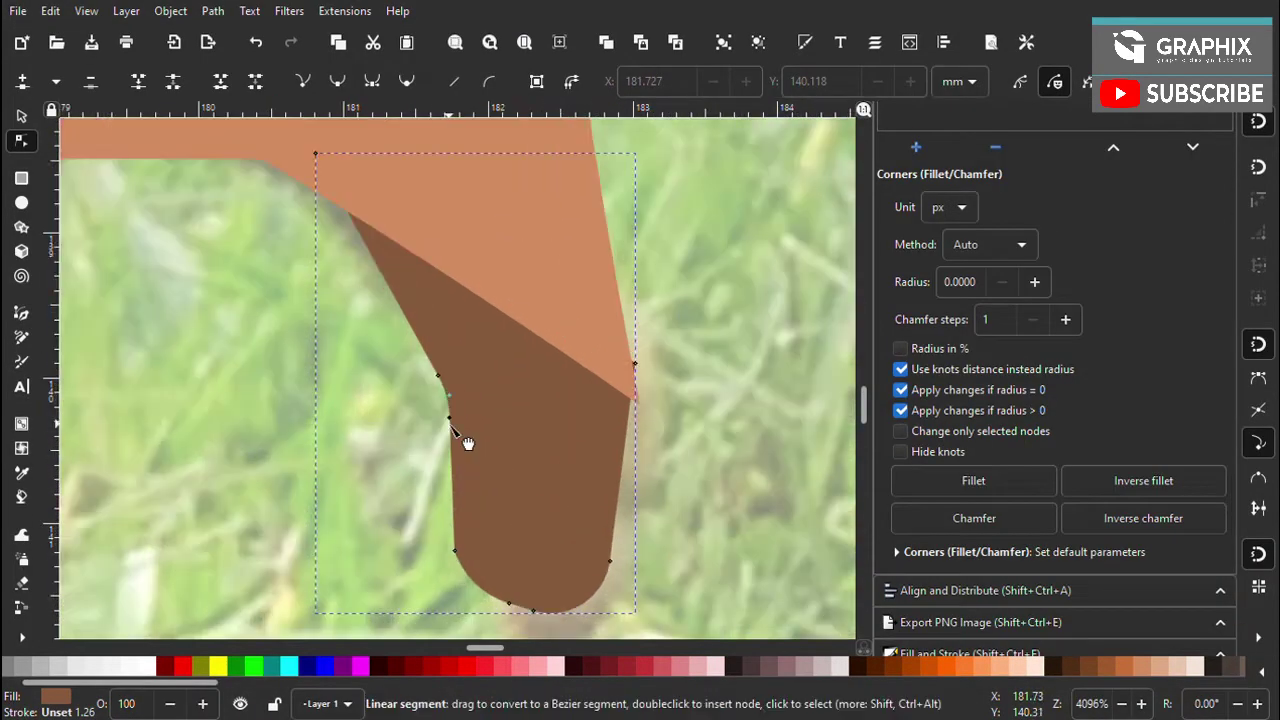
ctrl+scroll(458, 486, down, 3)
Move a copy of the foot up to the upper shin and tilt it about 20°
key(s)
ctrl+scroll(528, 491, down, 3)
key(Escape)
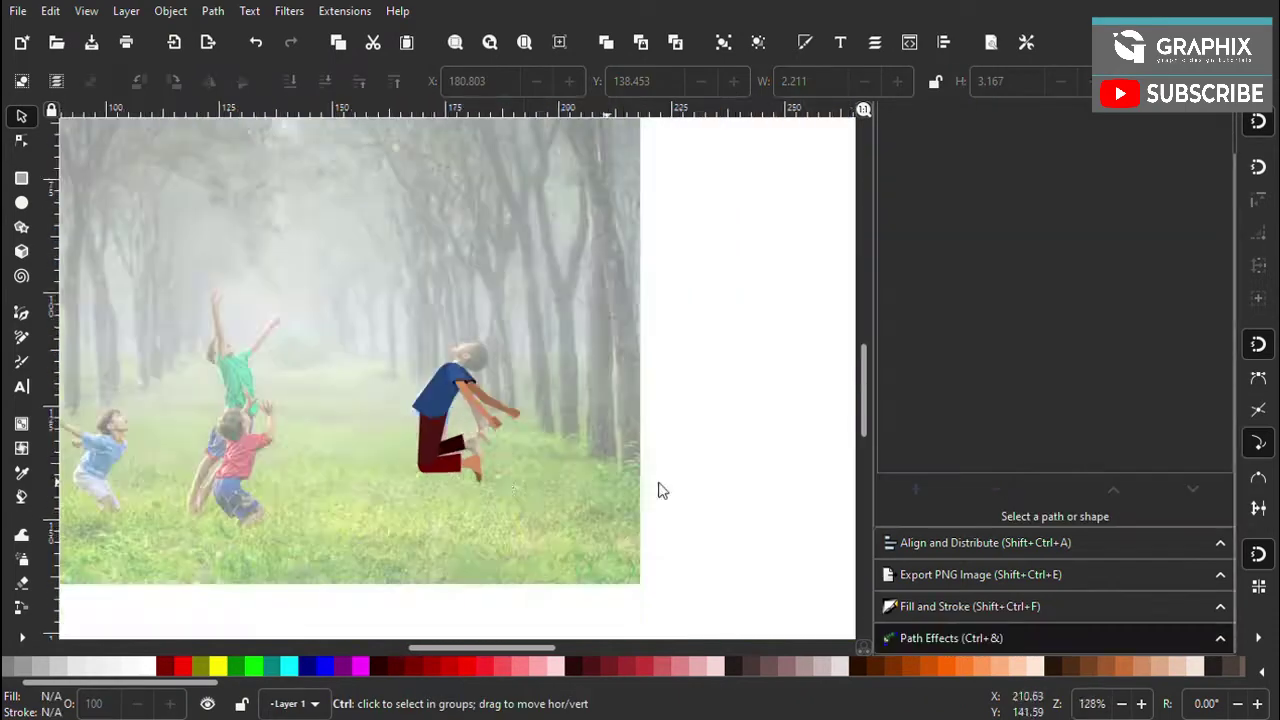
ctrl+scroll(511, 540, up, 4)
click(511, 540)
key(ctrl+f)
ctrl+scroll(575, 335, down, 3)
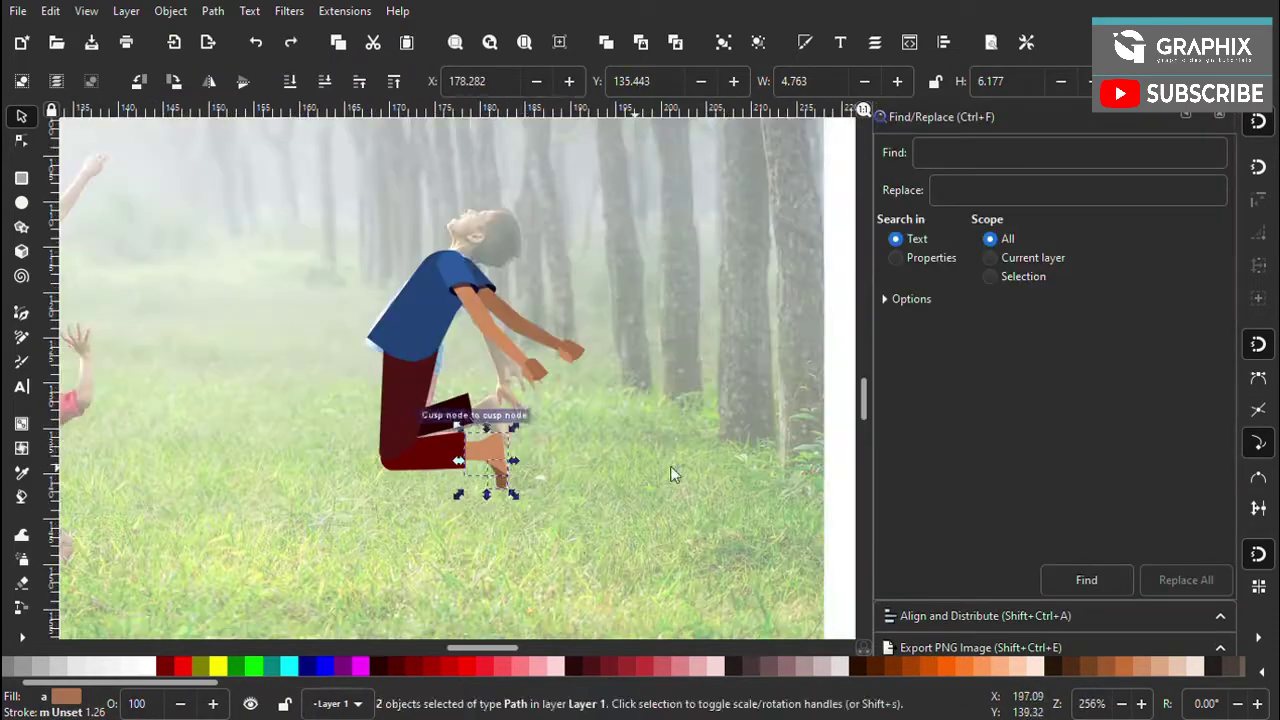
ctrl+scroll(540, 453, up, 3)
click(517, 457)
drag(517, 457, 531, 341)
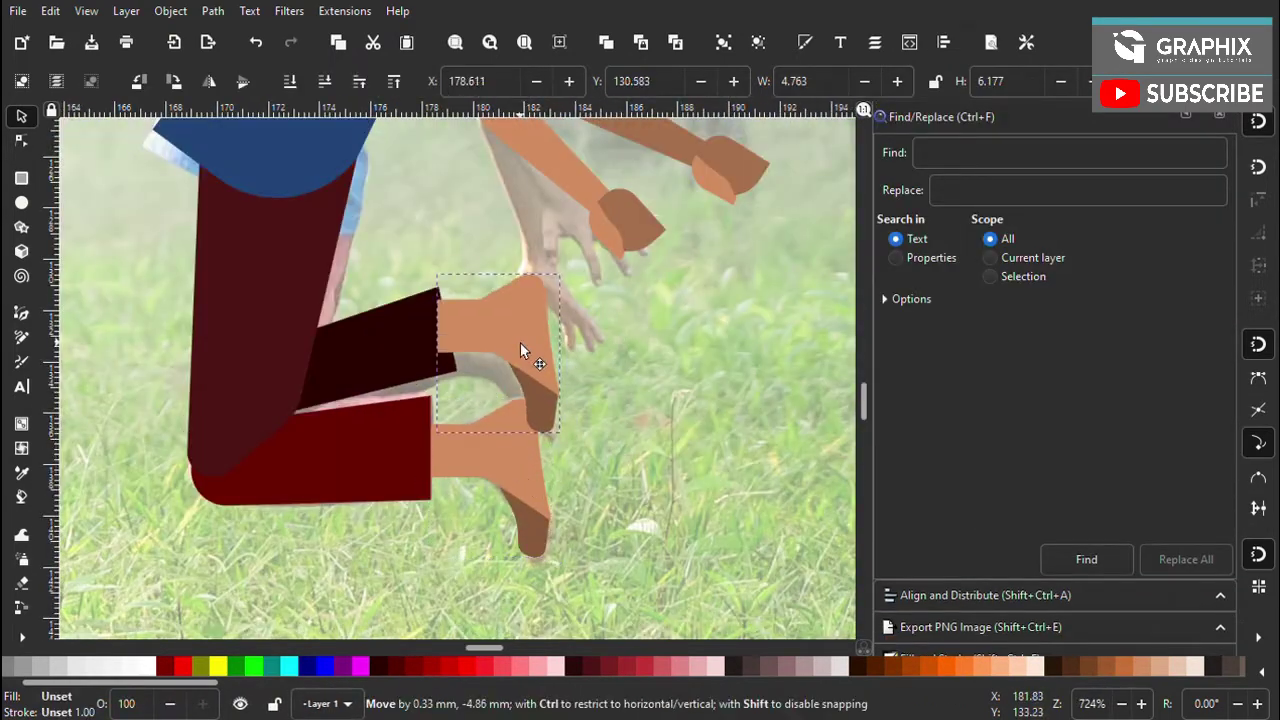
click(548, 416)
drag(566, 437, 599, 418)
drag(506, 325, 531, 345)
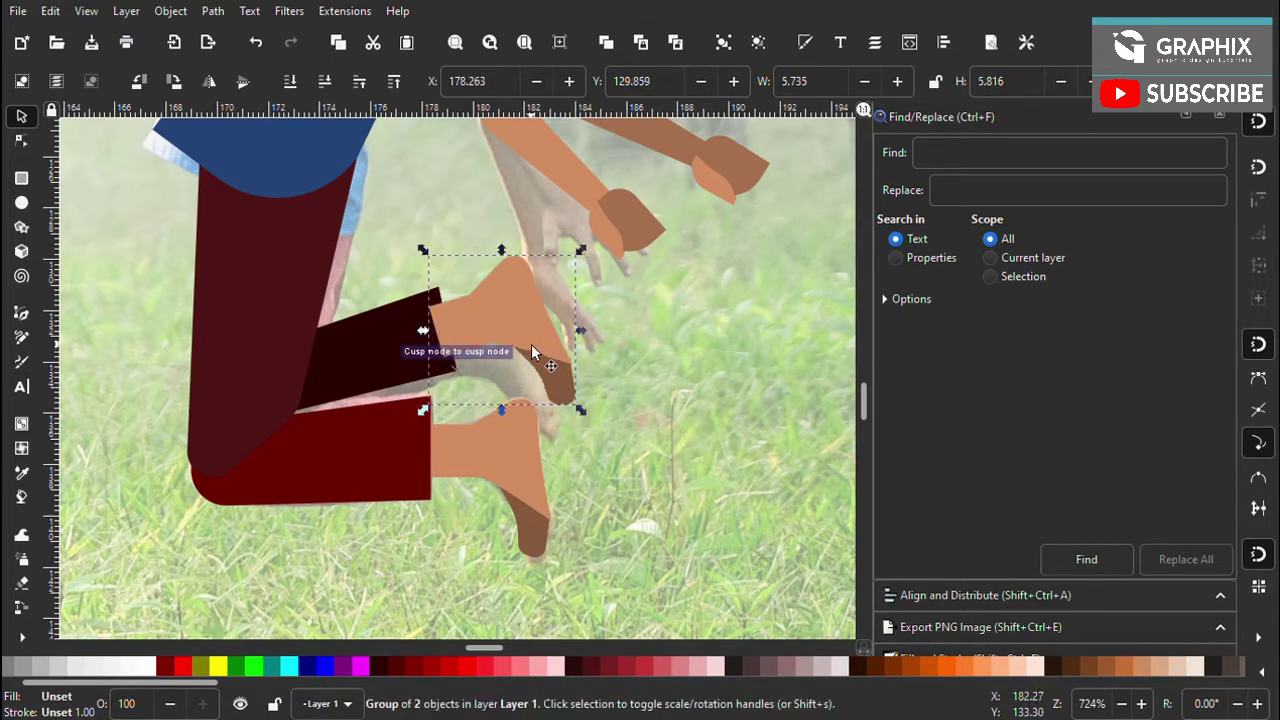
click(712, 455)
Reposition the second foot at the end of the bent upper leg
key(5)
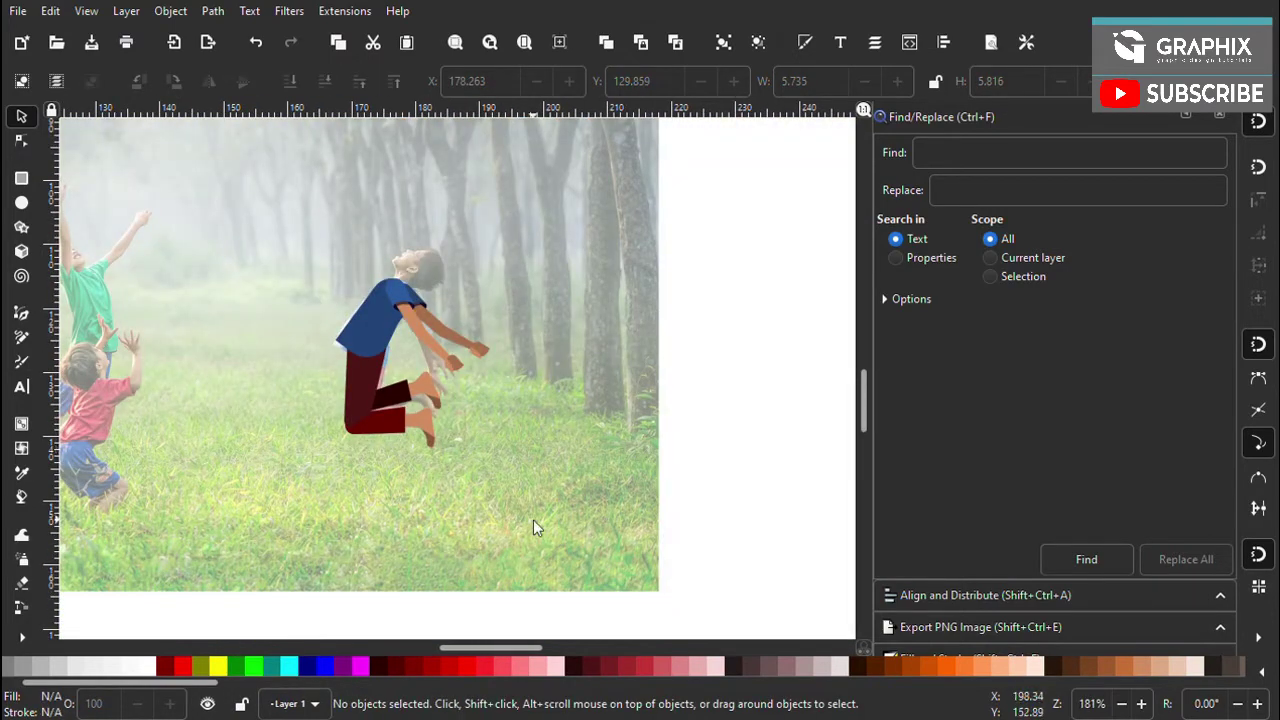
scroll(429, 386, up, 5)
click(440, 480)
scroll(449, 489, down, 1)
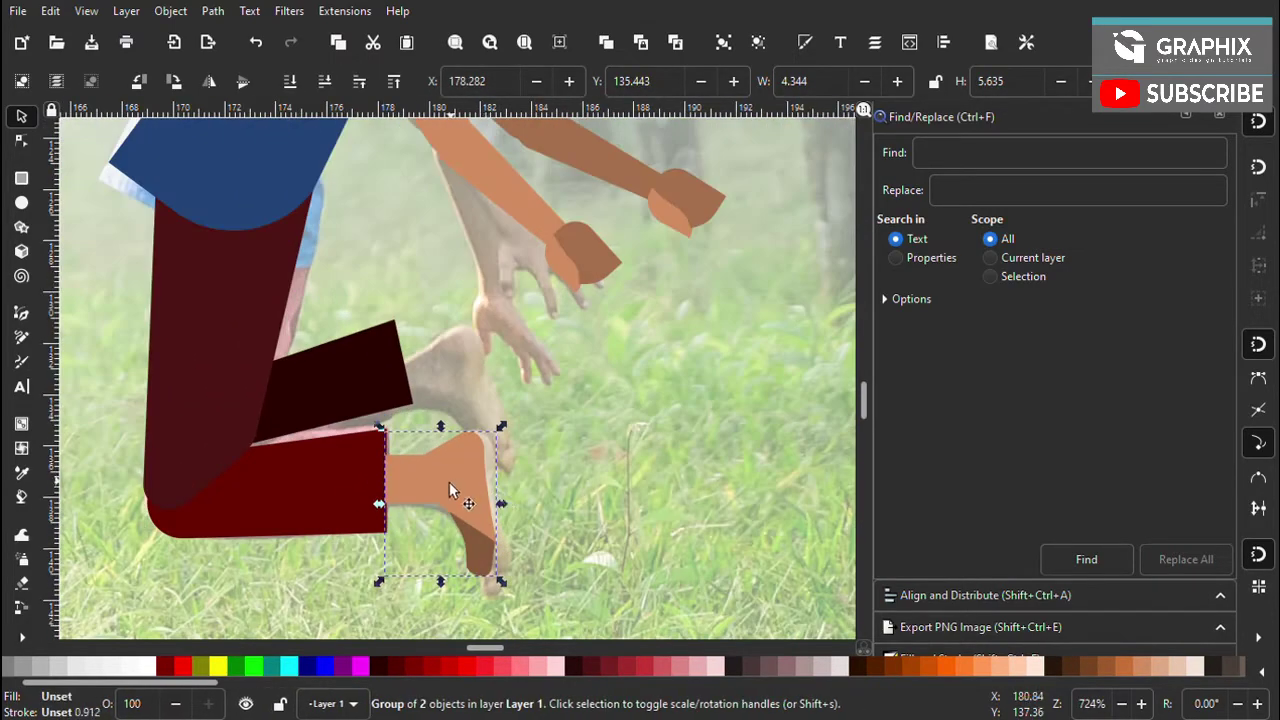
drag(542, 463, 480, 353)
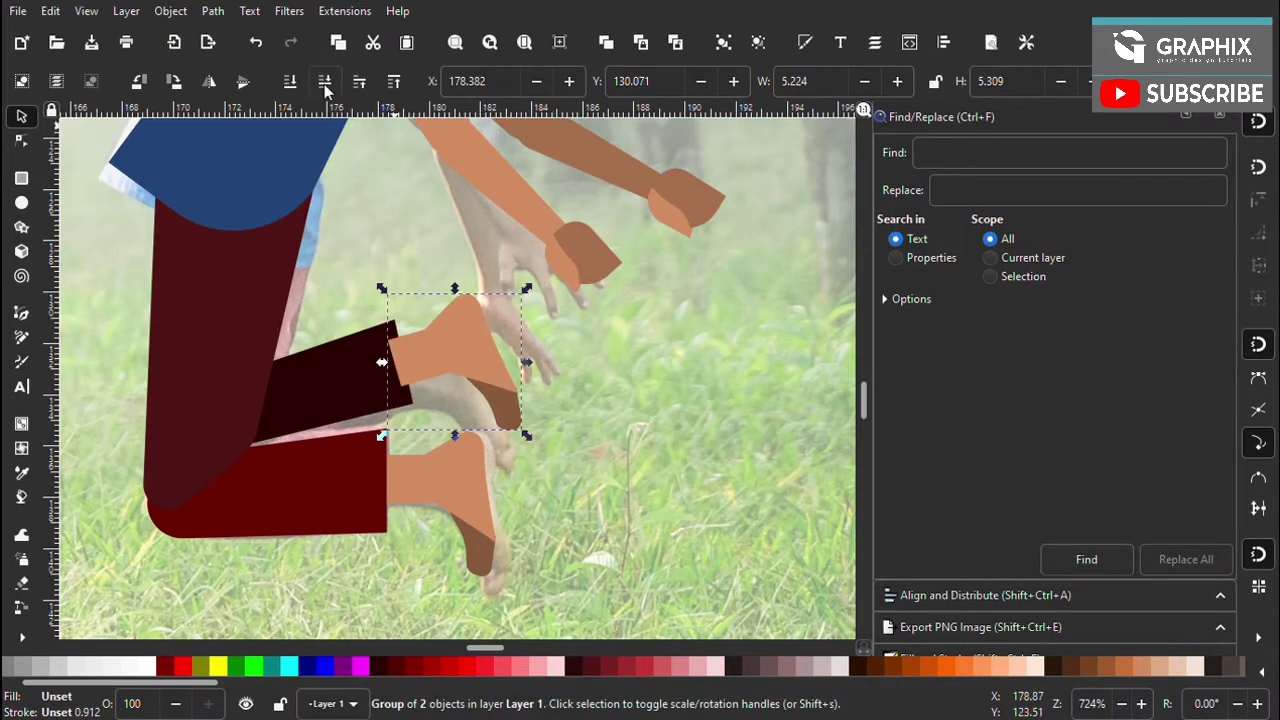
click(729, 451)
key(5)
Save the drawing with both feet in place
scroll(450, 379, up, 2)
key(ctrl+s)
scroll(450, 379, down, 2)
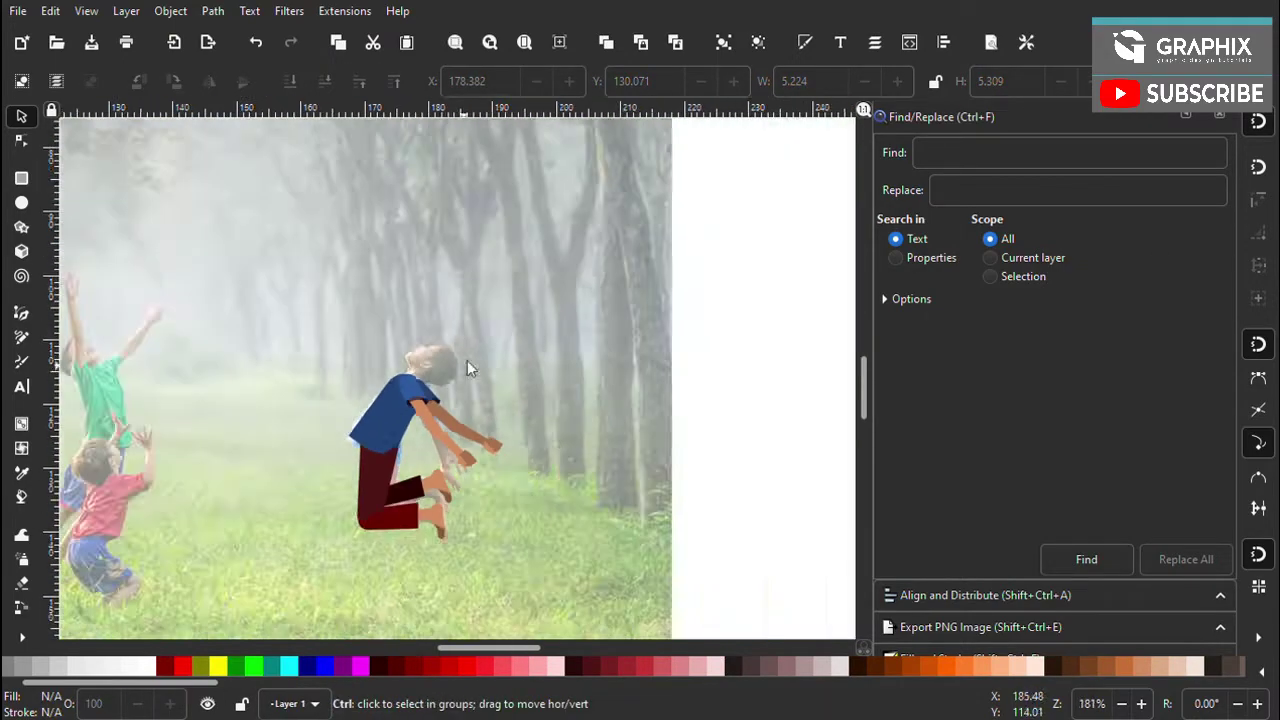
scroll(476, 410, up, 2)
scroll(369, 356, up, 2)
scroll(425, 364, down, 4)
key(ctrl+s)
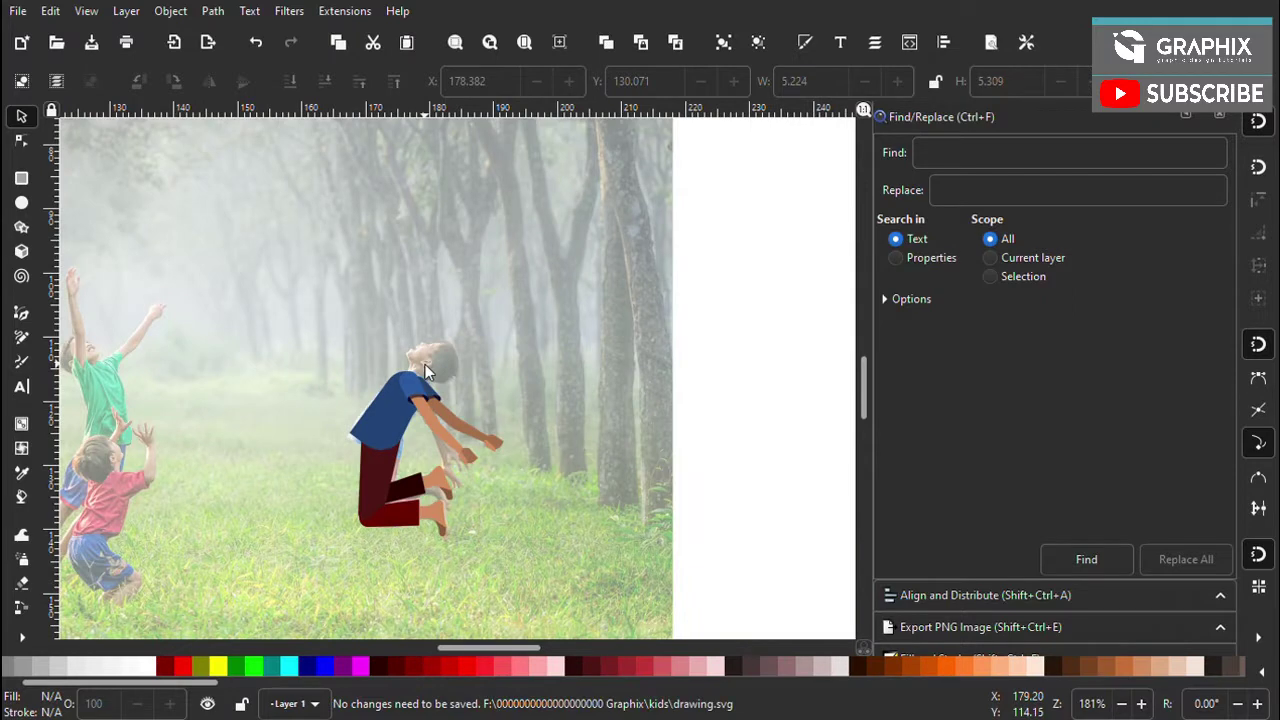
scroll(425, 364, up, 7)
scroll(396, 332, down, 3)
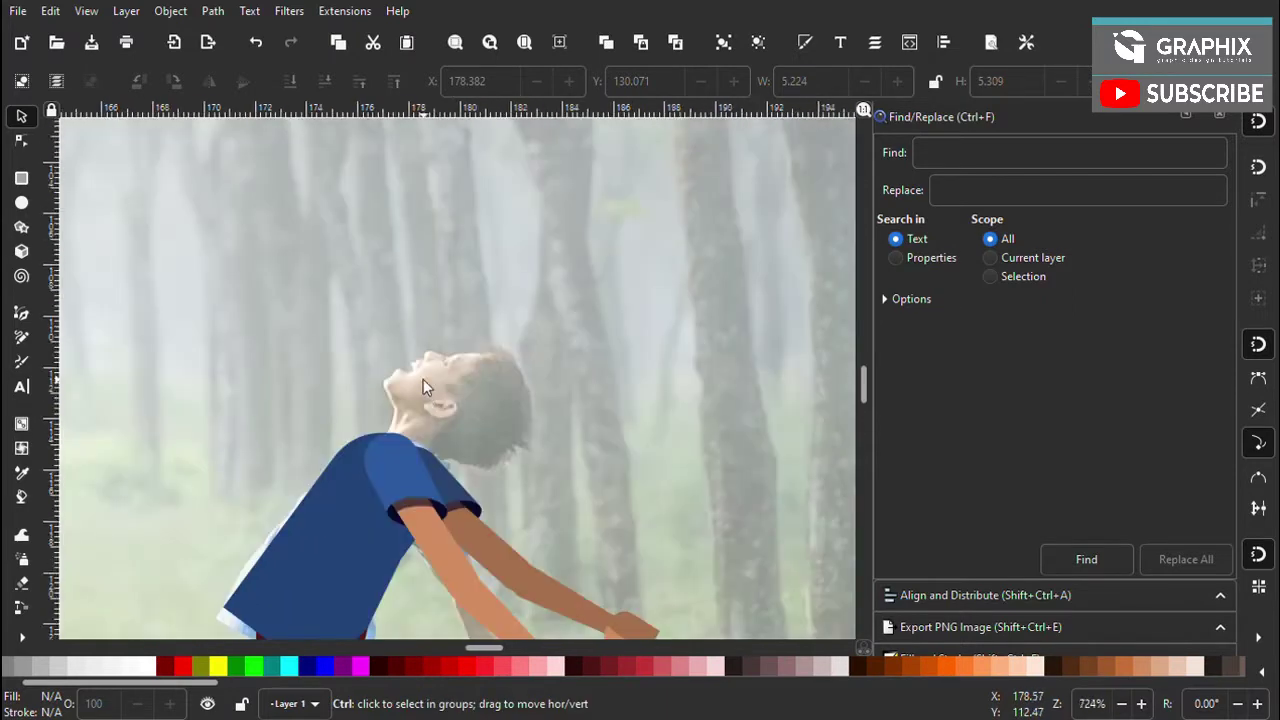
scroll(489, 429, up, 1)
scroll(455, 345, up, 1)
Pen-trace a closed face-and-neck outline and give it a flat tan skin fill
click(22, 314)
click(589, 329)
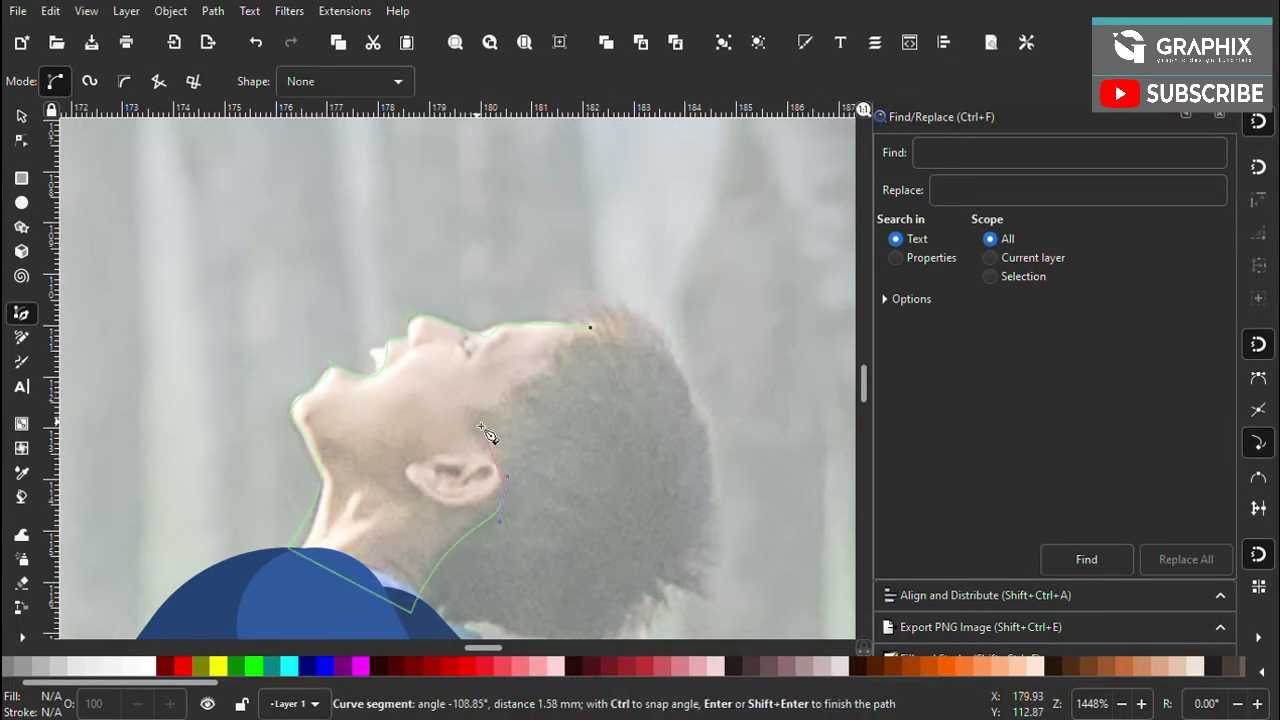
click(590, 329)
key(minus)
key(minus)
key(minus)
key(s)
key(ctrl+shift+f)
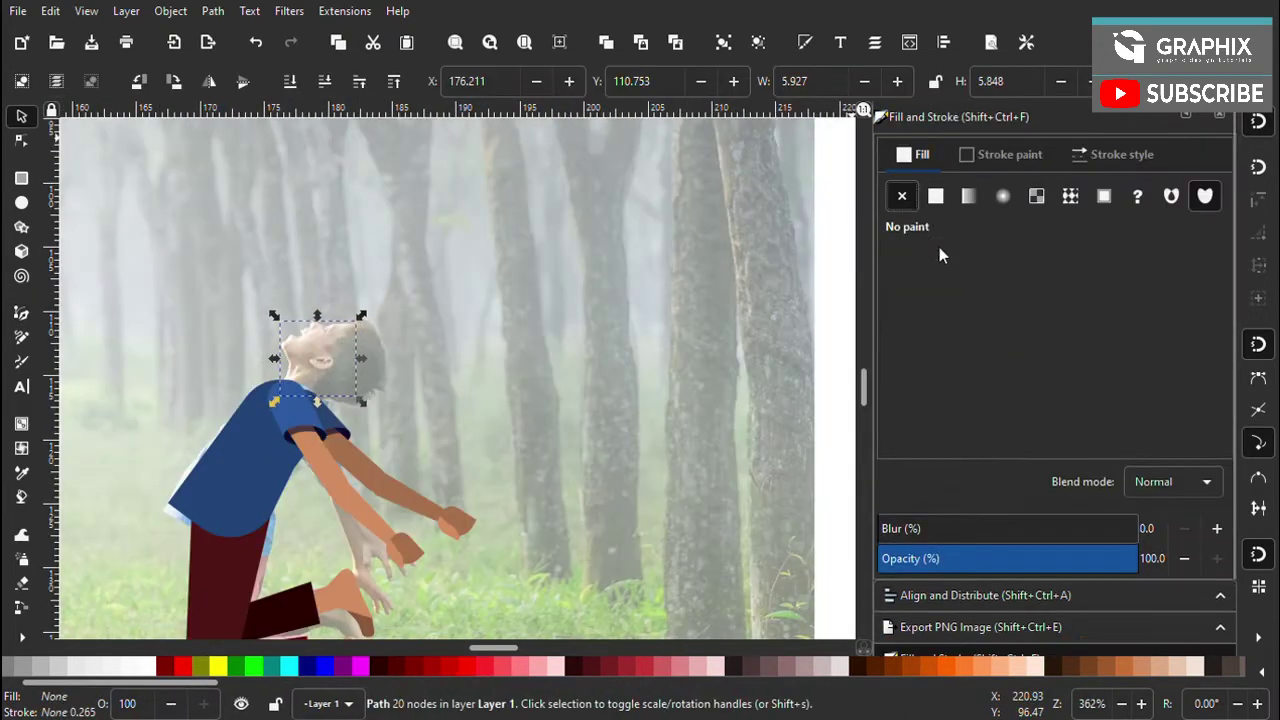
click(935, 196)
click(581, 448)
ctrl+scroll(347, 391, up, 2)
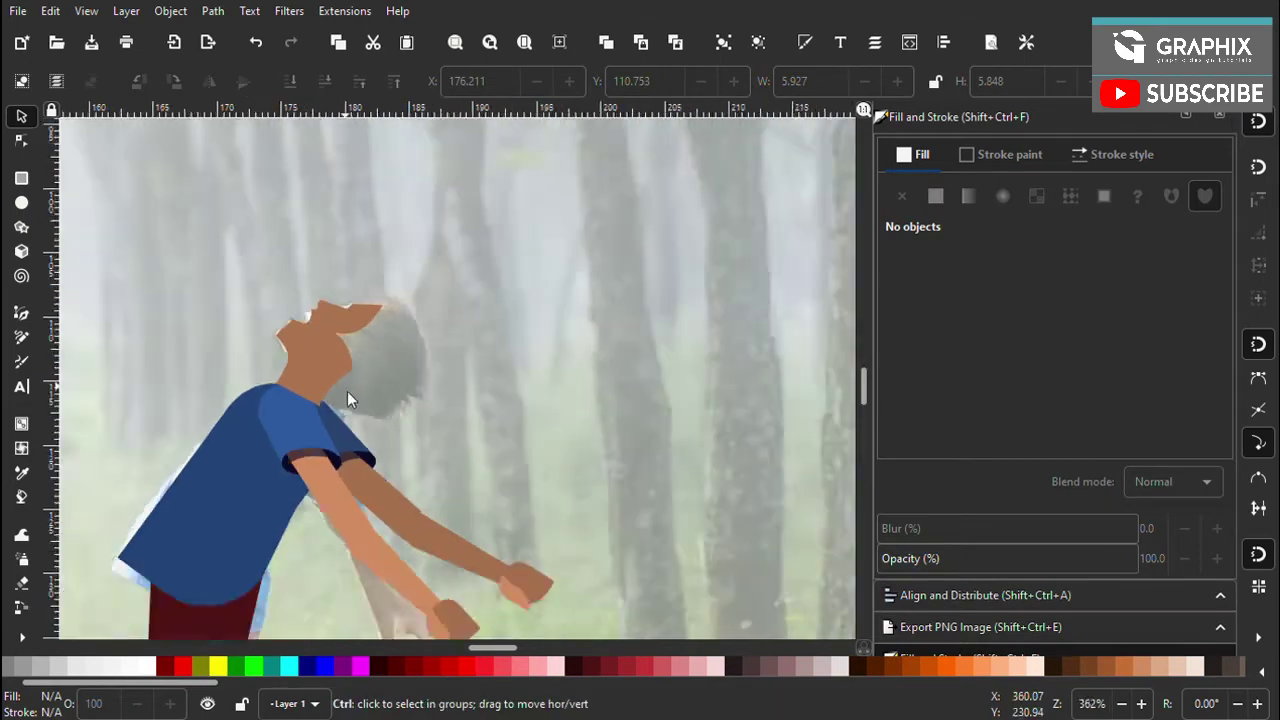
ctrl+scroll(323, 378, up, 4)
Draw a round circle filled 241c1c over the hair, then position and stretch it over the head
key(r)
key(e)
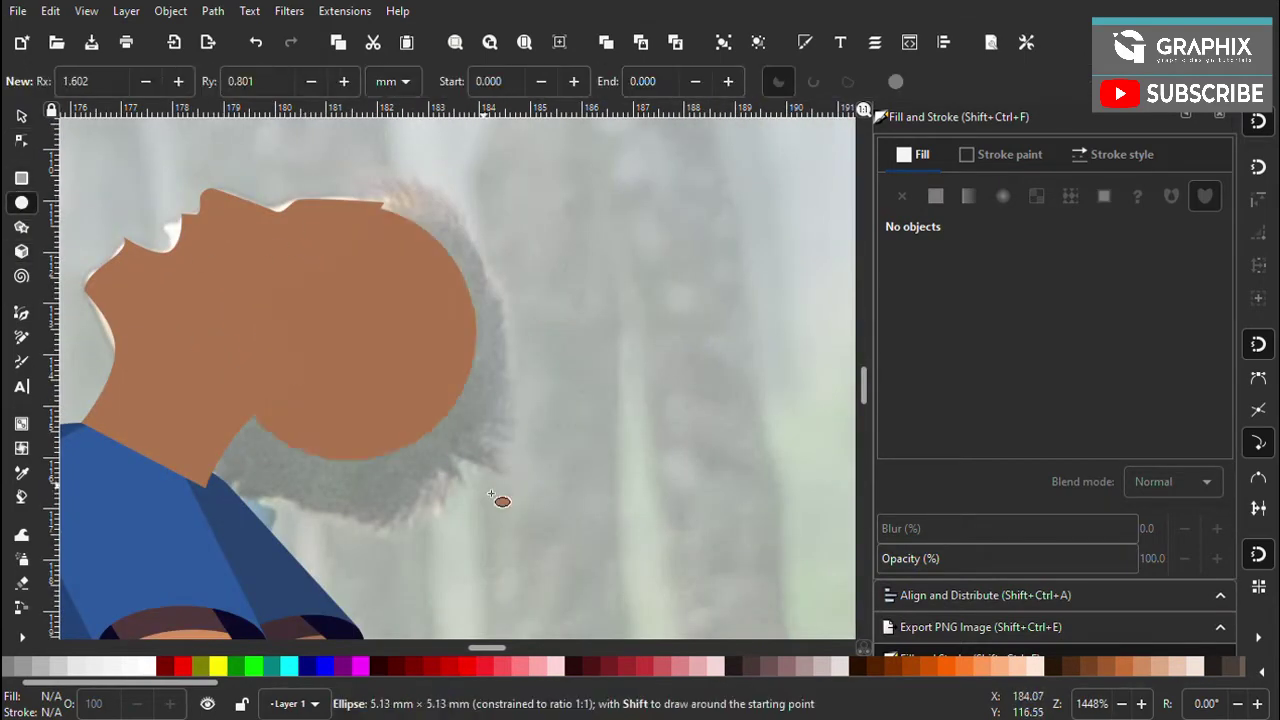
drag(221, 205, 501, 487)
key(s)
key(ctrl+shift+v)
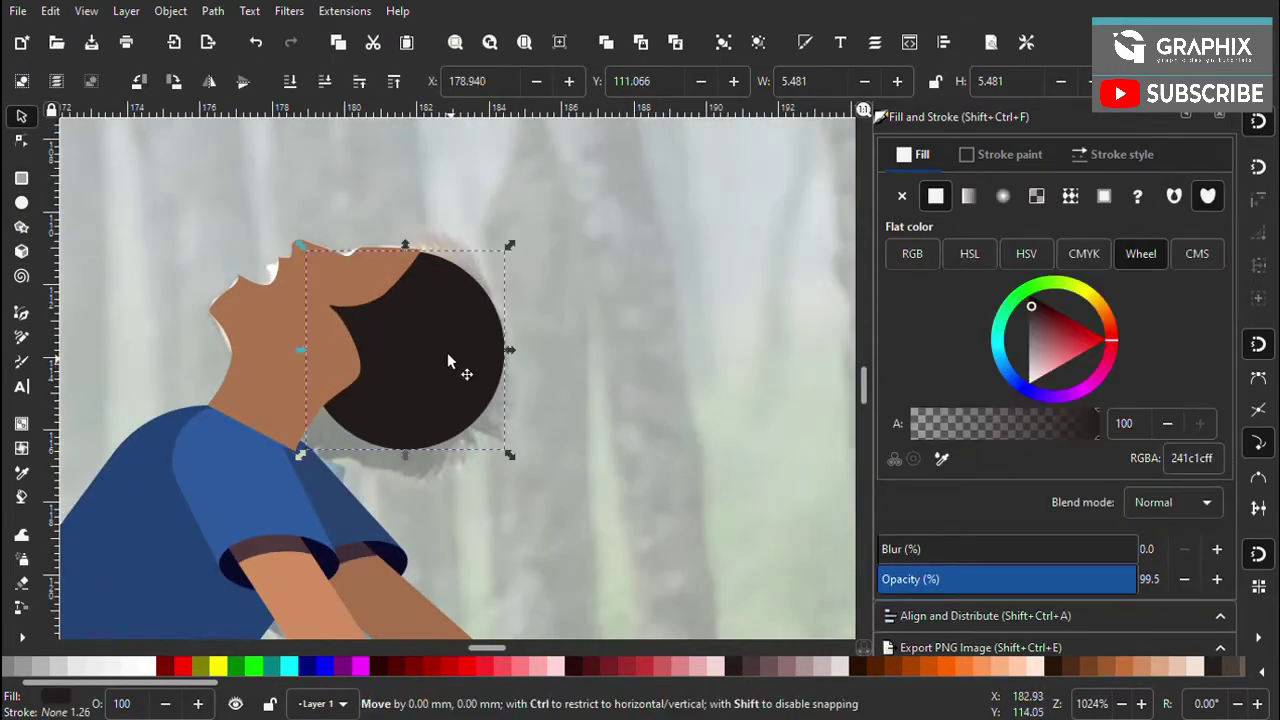
drag(447, 352, 459, 350)
drag(309, 445, 255, 469)
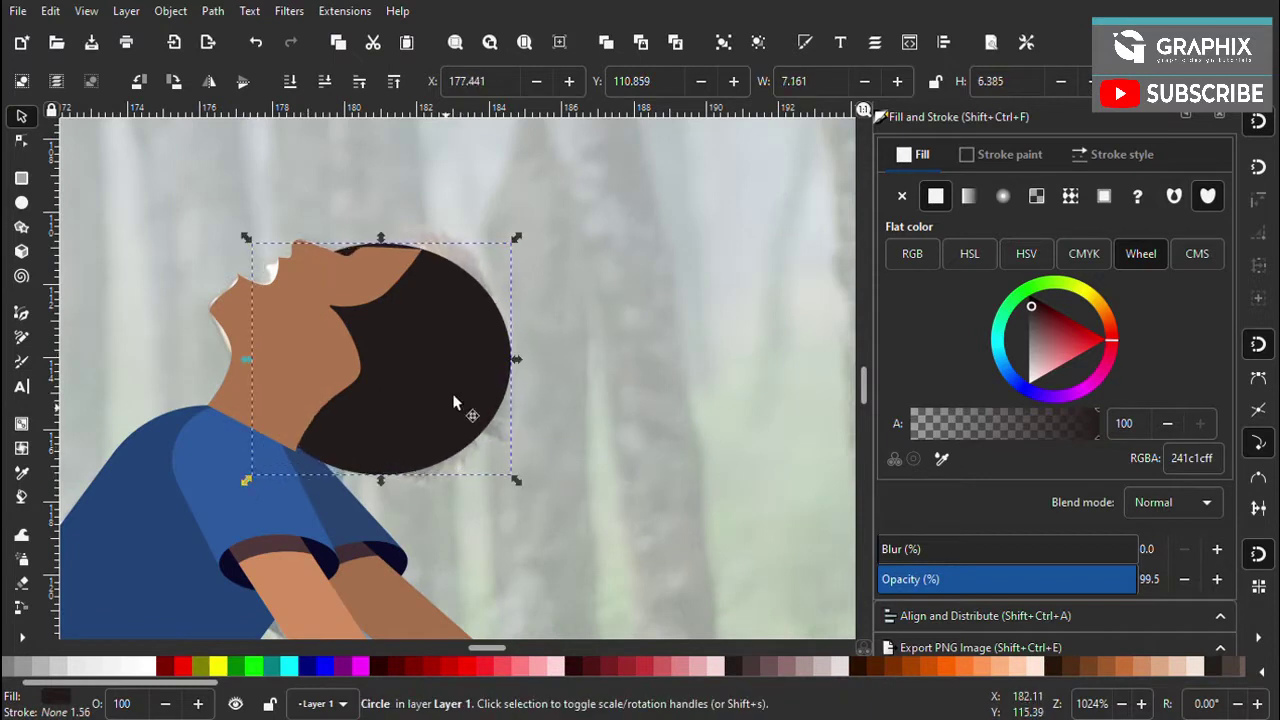
Reshape the hair's nodes, pulling in the right side and curving the top over the head
click(24, 143)
drag(502, 359, 491, 374)
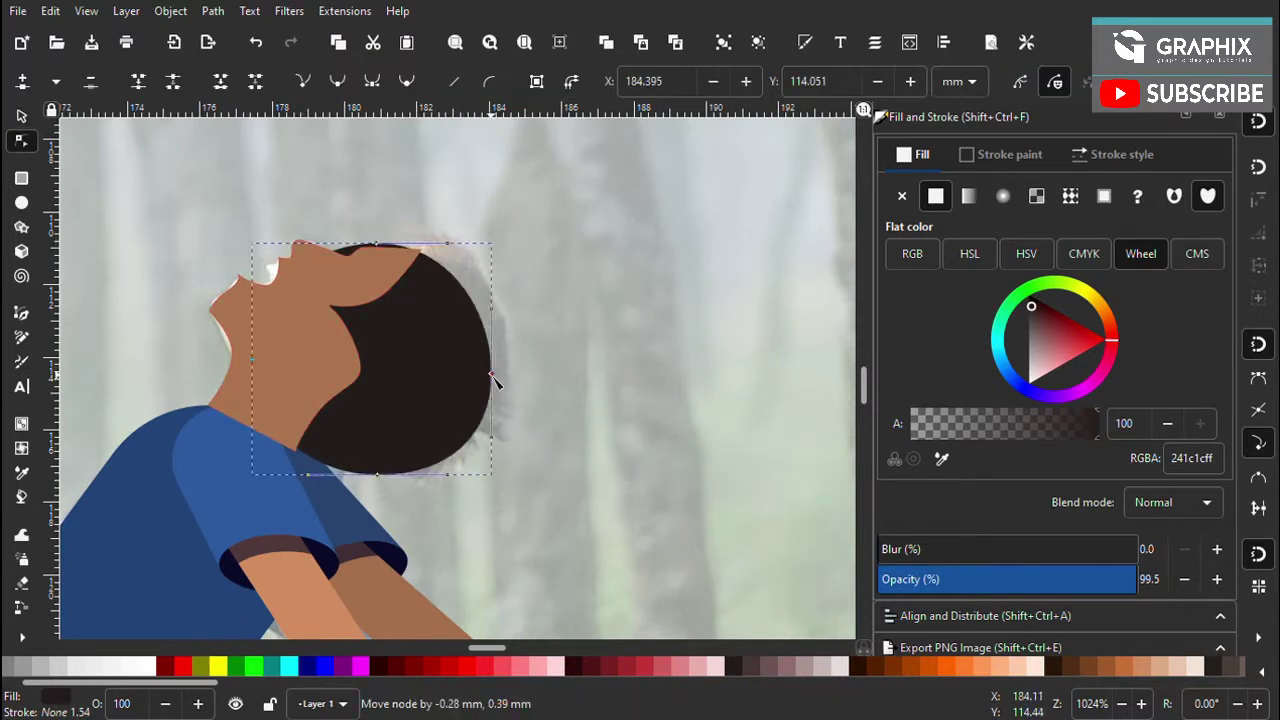
drag(440, 240, 460, 289)
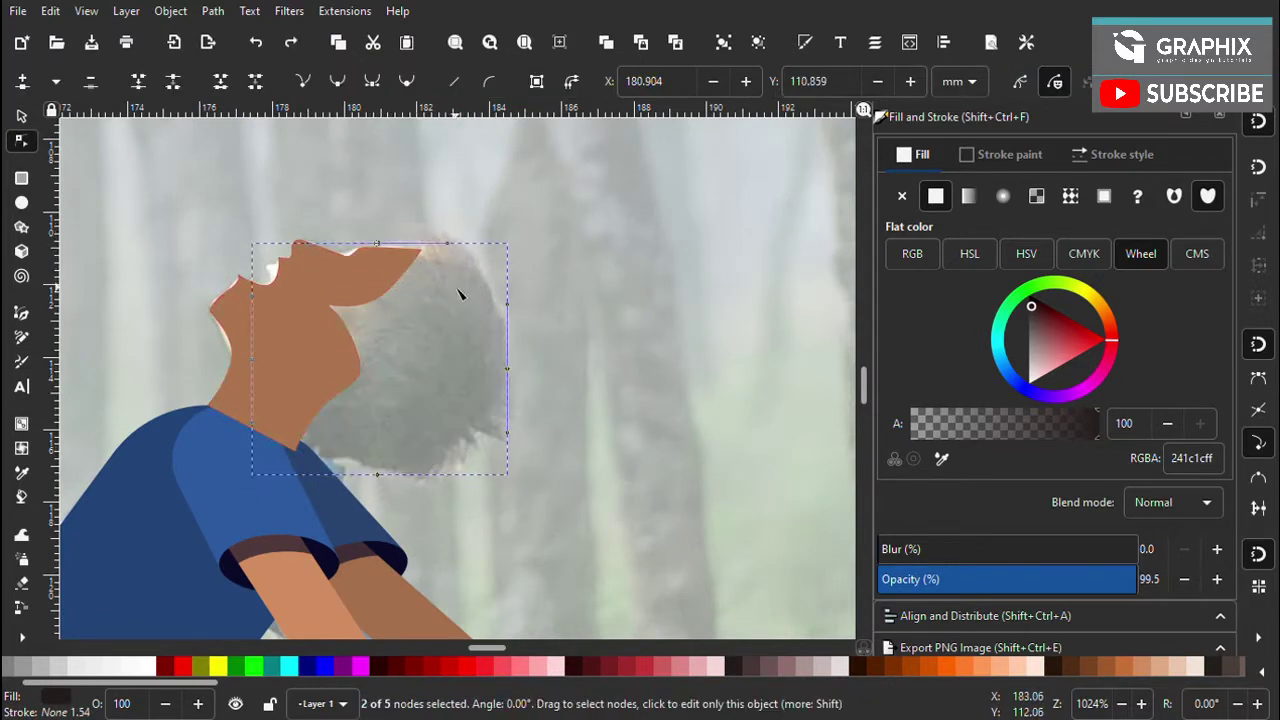
scroll(447, 337, down, 2)
scroll(447, 337, up, 4)
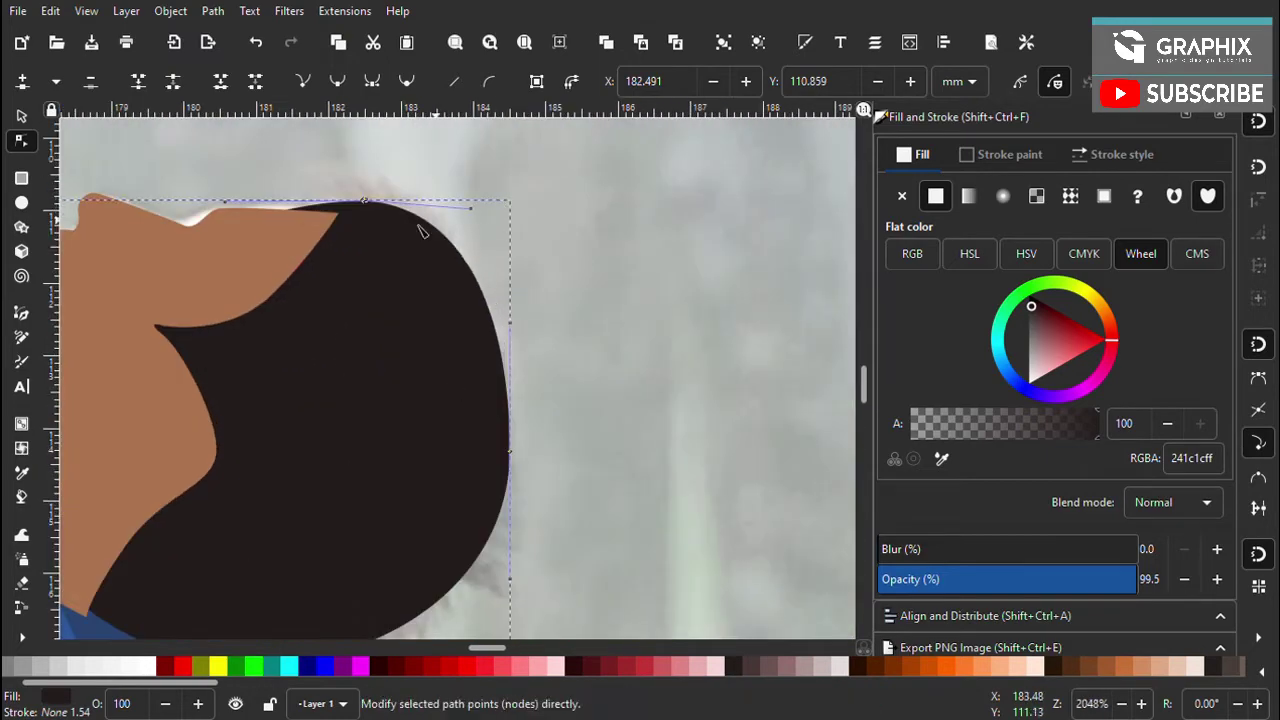
Zoom out and move a chin node of the face shape to the left
key(s)
key(5)
key(Escape)
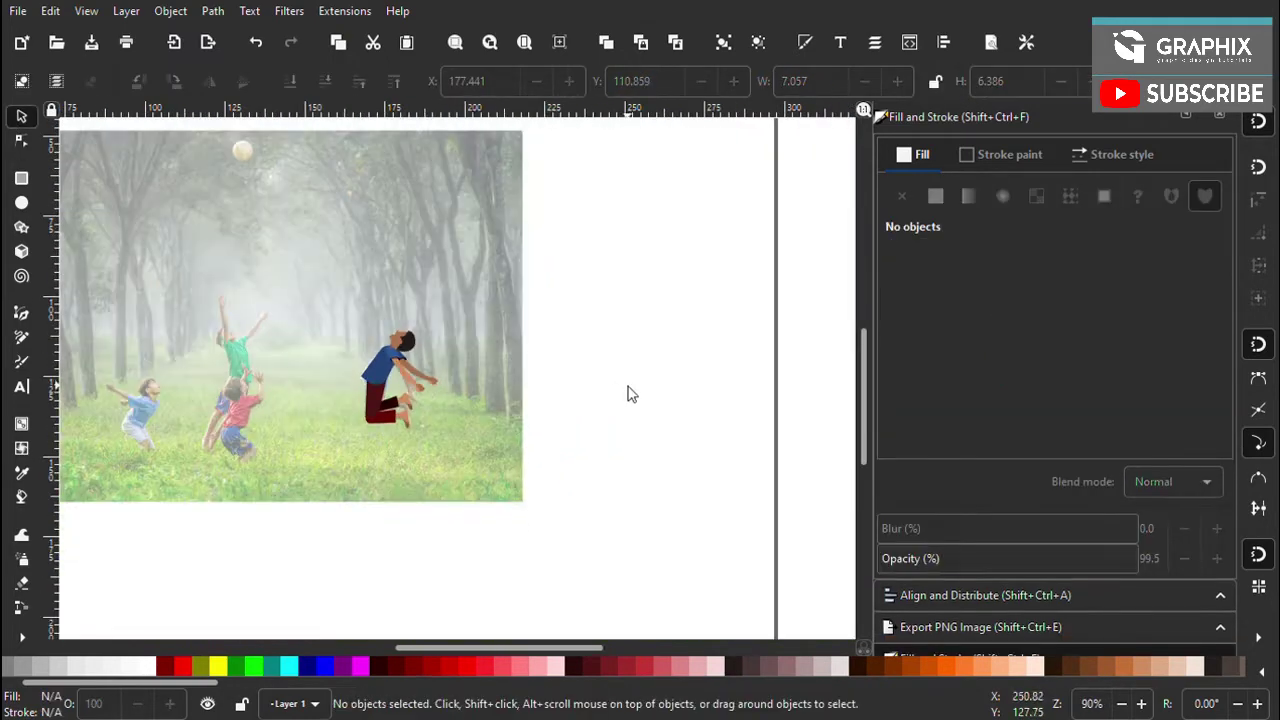
scroll(399, 379, up, 2)
scroll(332, 247, up, 3)
scroll(332, 247, up, 2)
scroll(245, 220, up, 3)
double_click(330, 250)
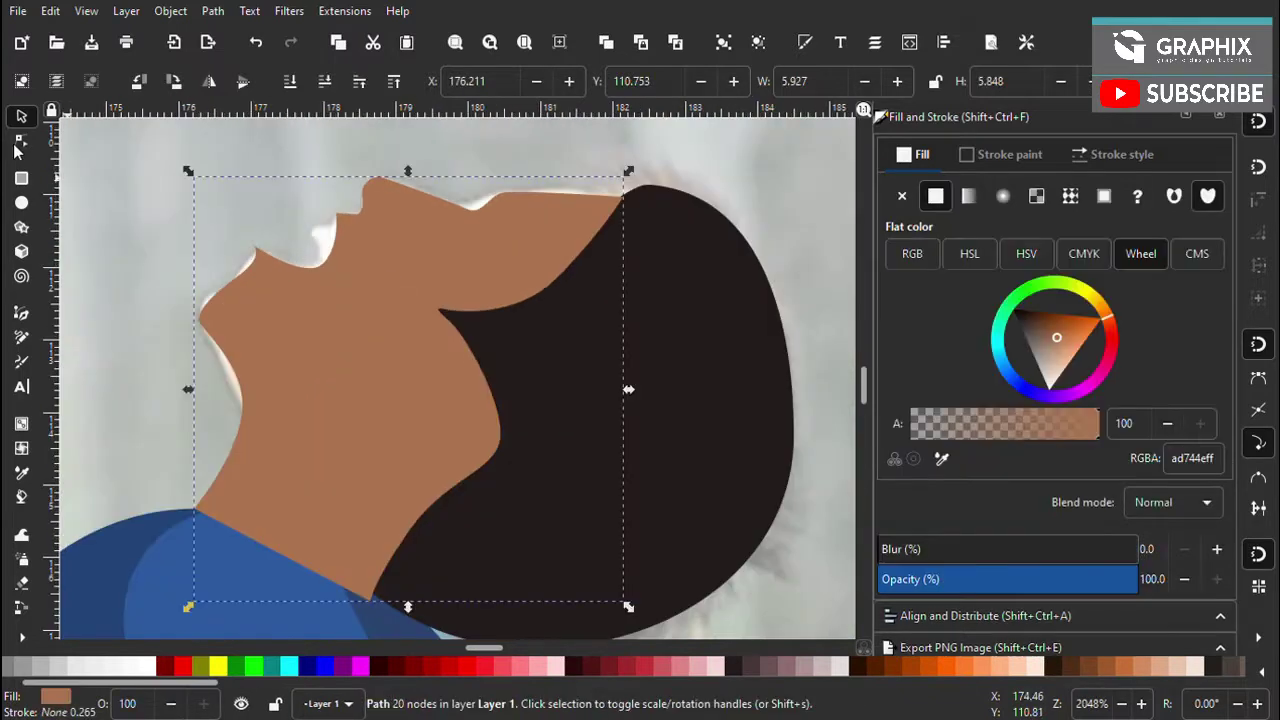
drag(335, 214, 320, 217)
scroll(254, 240, up, 2)
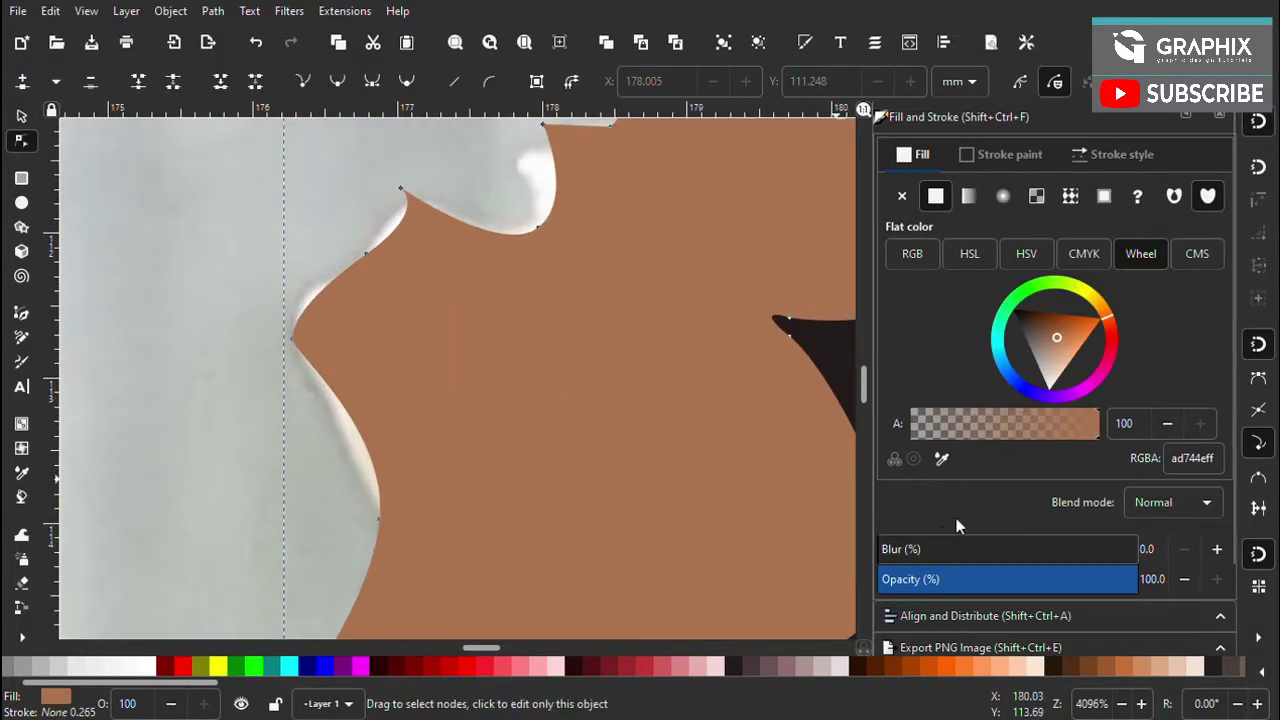
Apply a Corners (Fillet/Chamfer) path effect to round the face shape
key(ctrl+ampersand)
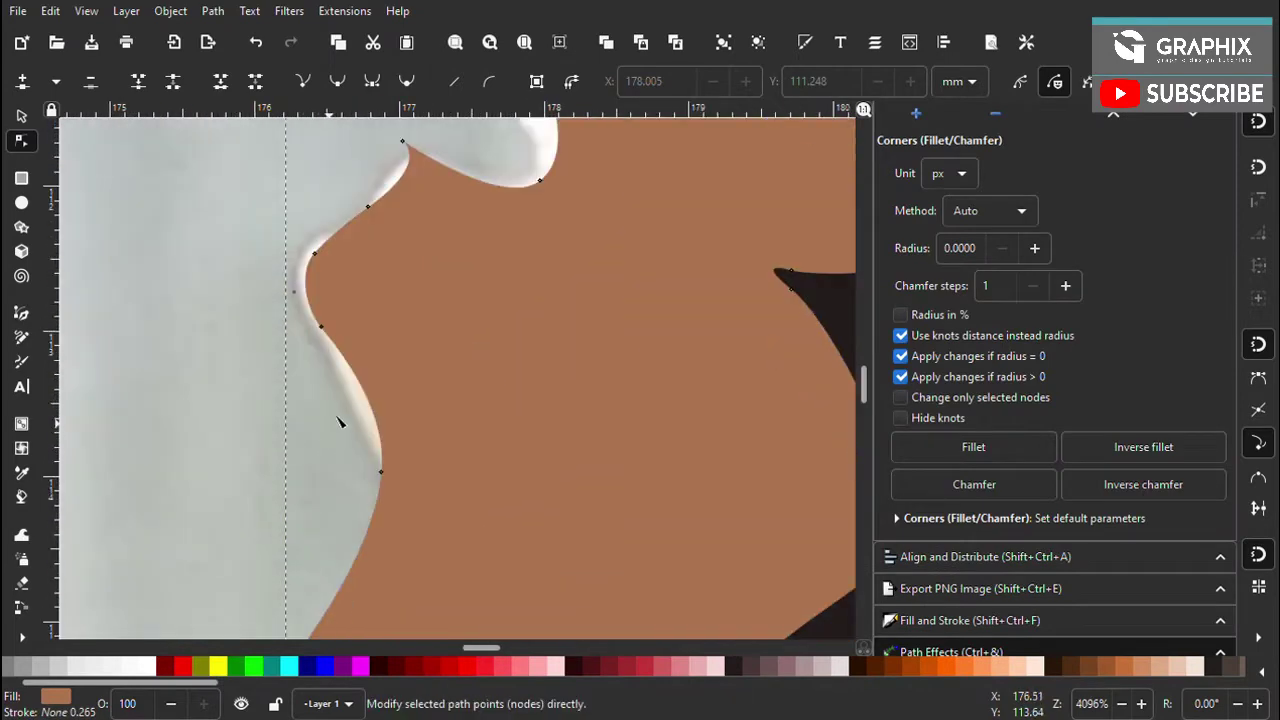
scroll(332, 268, up, 2)
scroll(323, 303, right, 5)
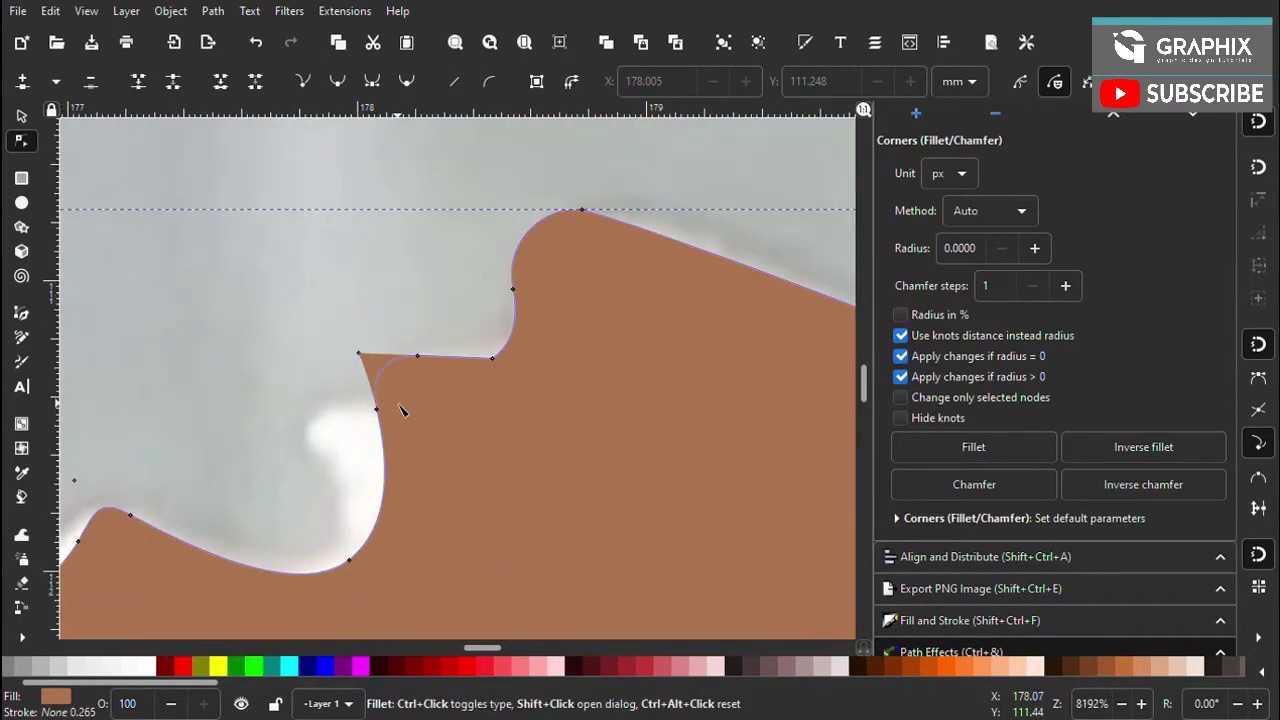
scroll(400, 408, right, 5)
scroll(425, 402, down, 1)
scroll(427, 401, left, 3)
scroll(340, 405, up, 1)
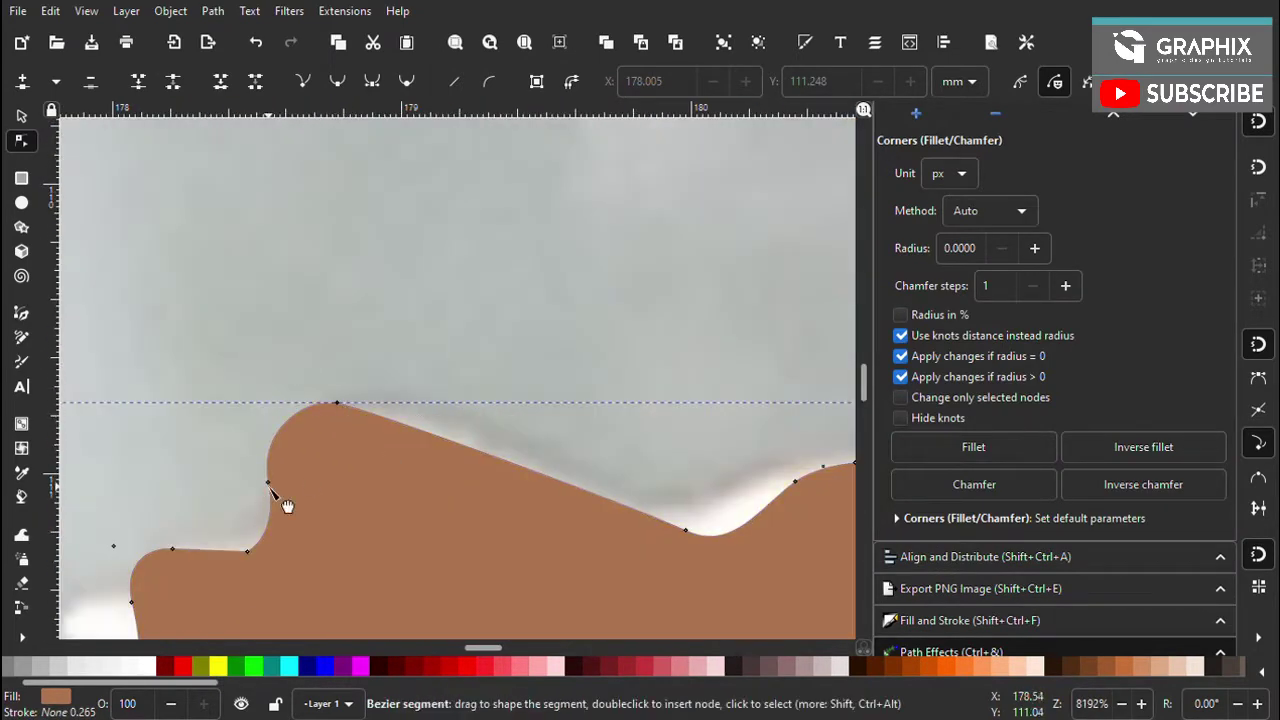
scroll(287, 505, down, 5)
scroll(400, 420, down, 4)
scroll(723, 400, down, 3)
key(s)
scroll(378, 420, up, 1)
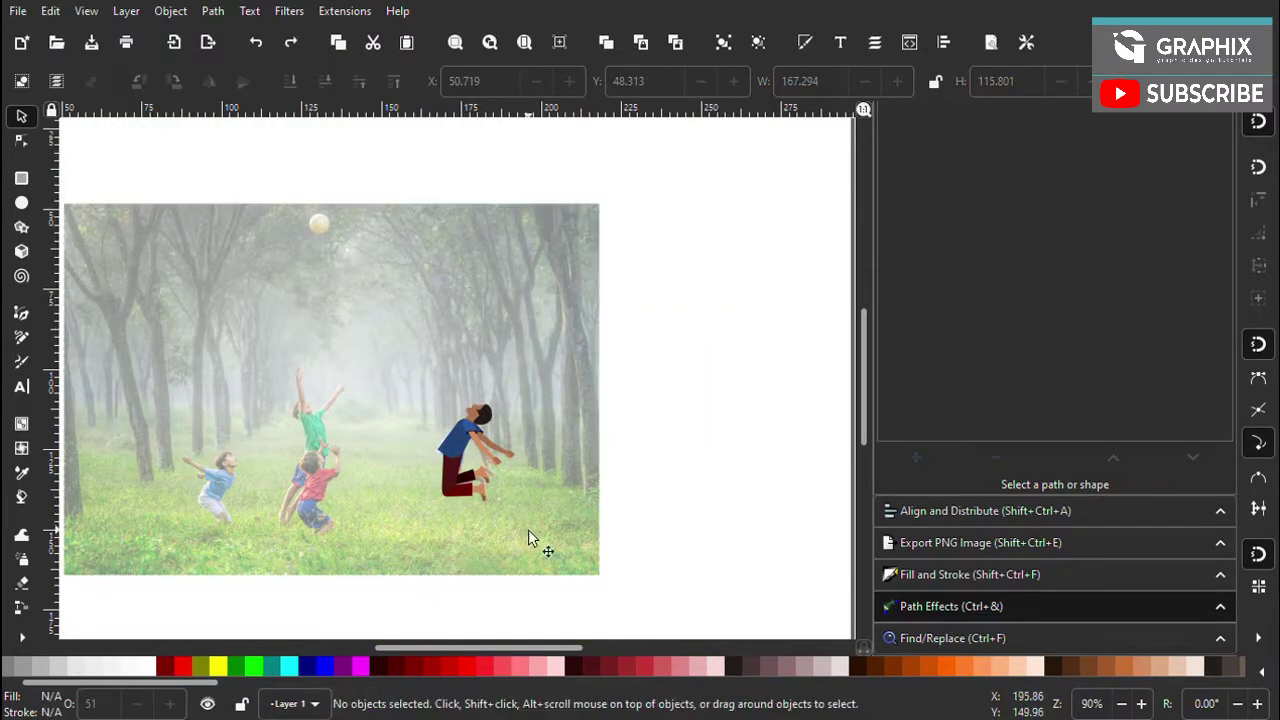
Move the reference photo left, away from the vector boy, and zoom in on the head
drag(529, 537, 295, 455)
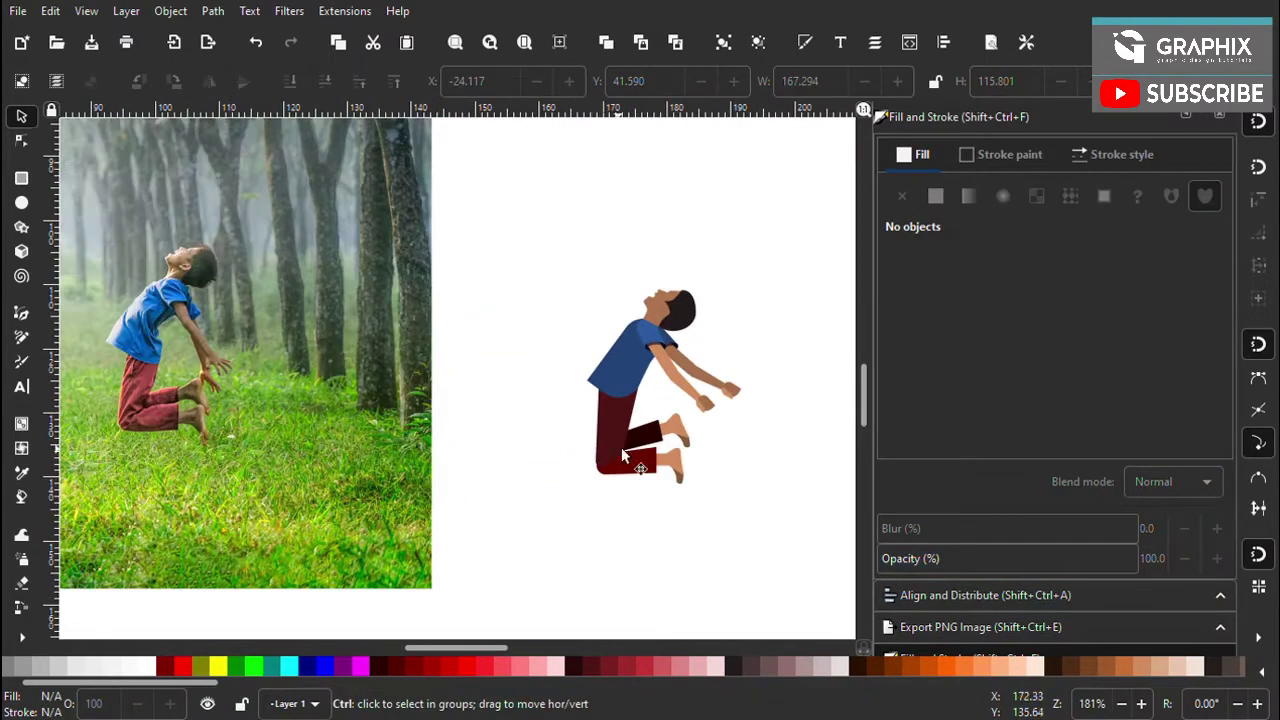
scroll(694, 403, up, 2)
scroll(680, 391, down, 1)
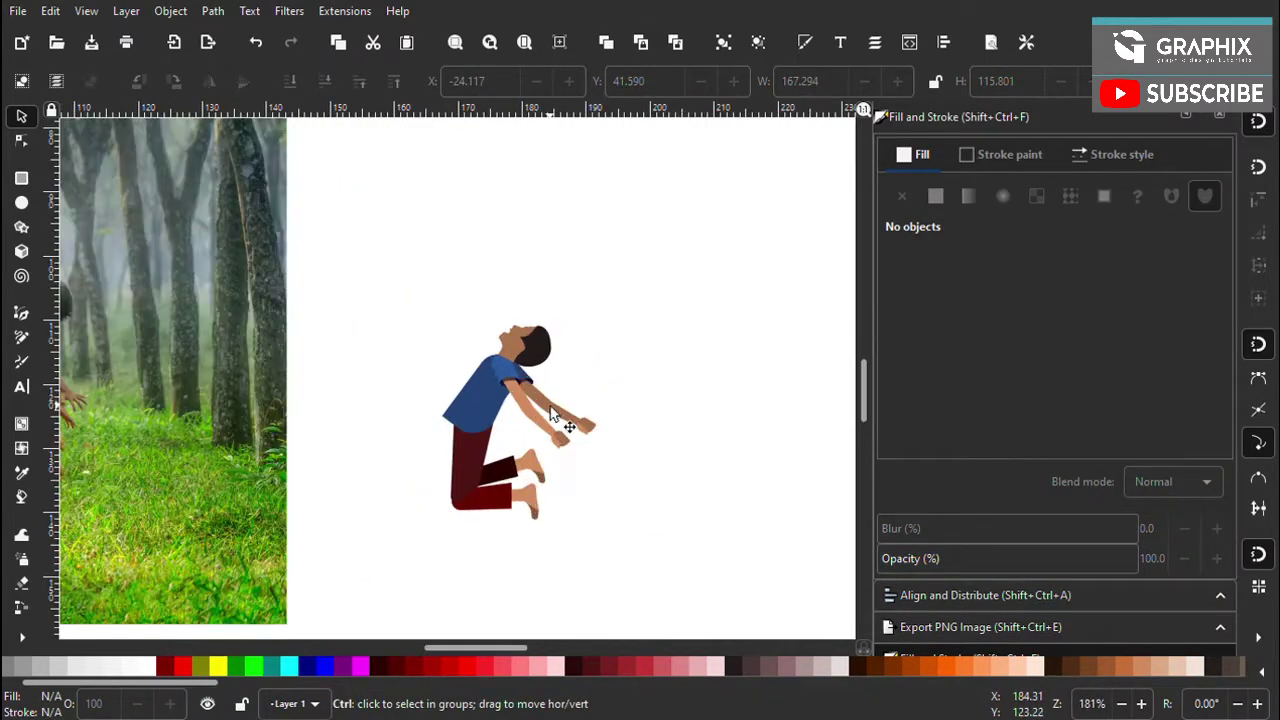
scroll(500, 372, up, 1)
scroll(480, 390, down, 2)
scroll(416, 405, up, 7)
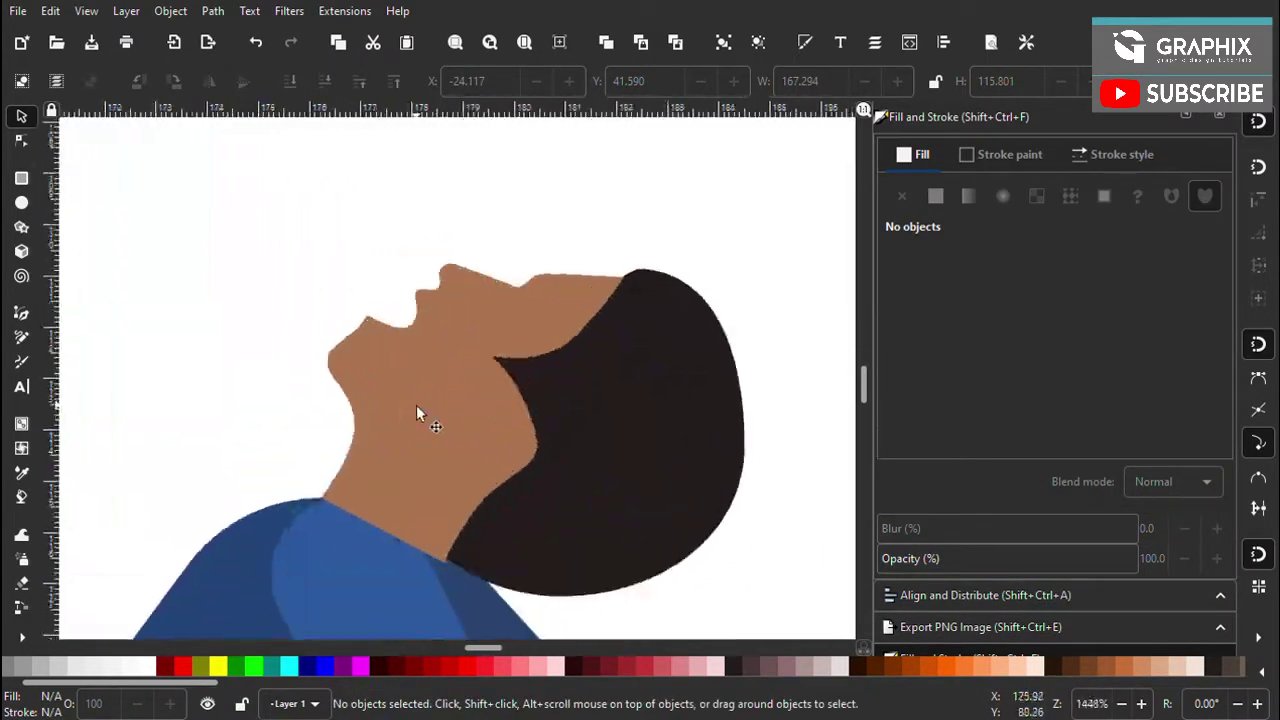
Draw a closed outline around the neck with the Pen tool and smooth its top edge
key(b)
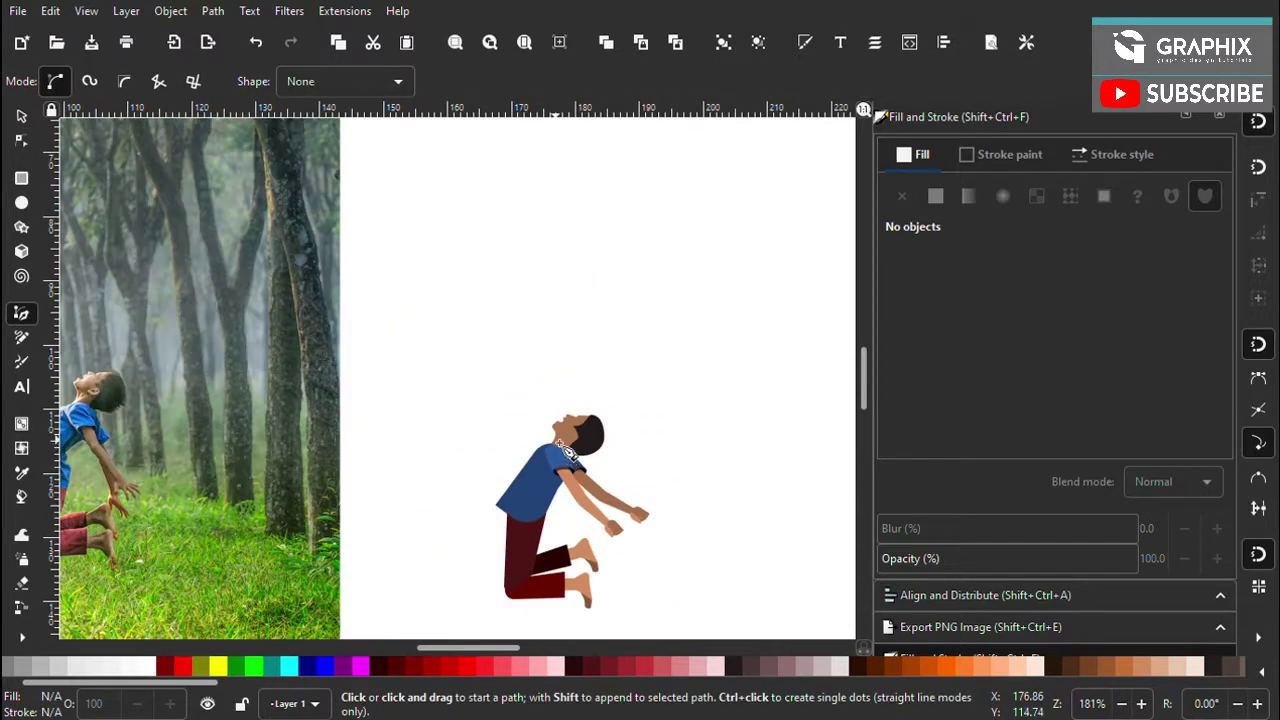
click(442, 355)
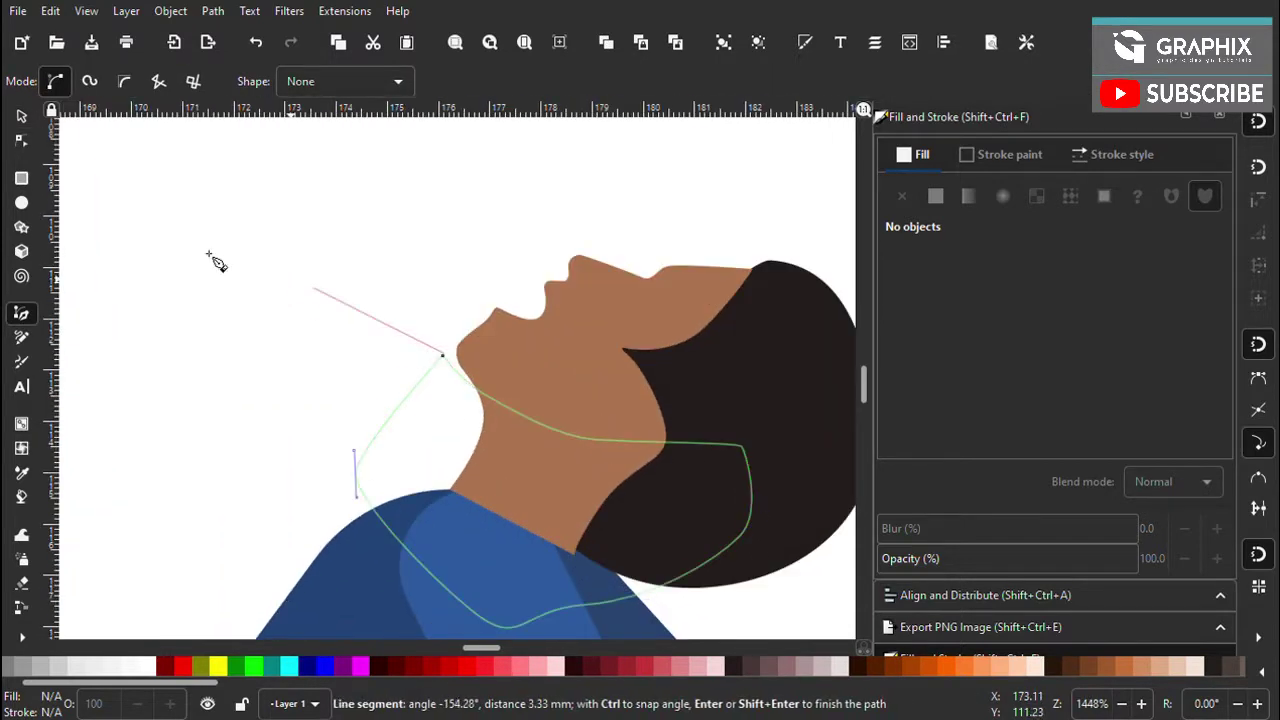
click(444, 358)
key(n)
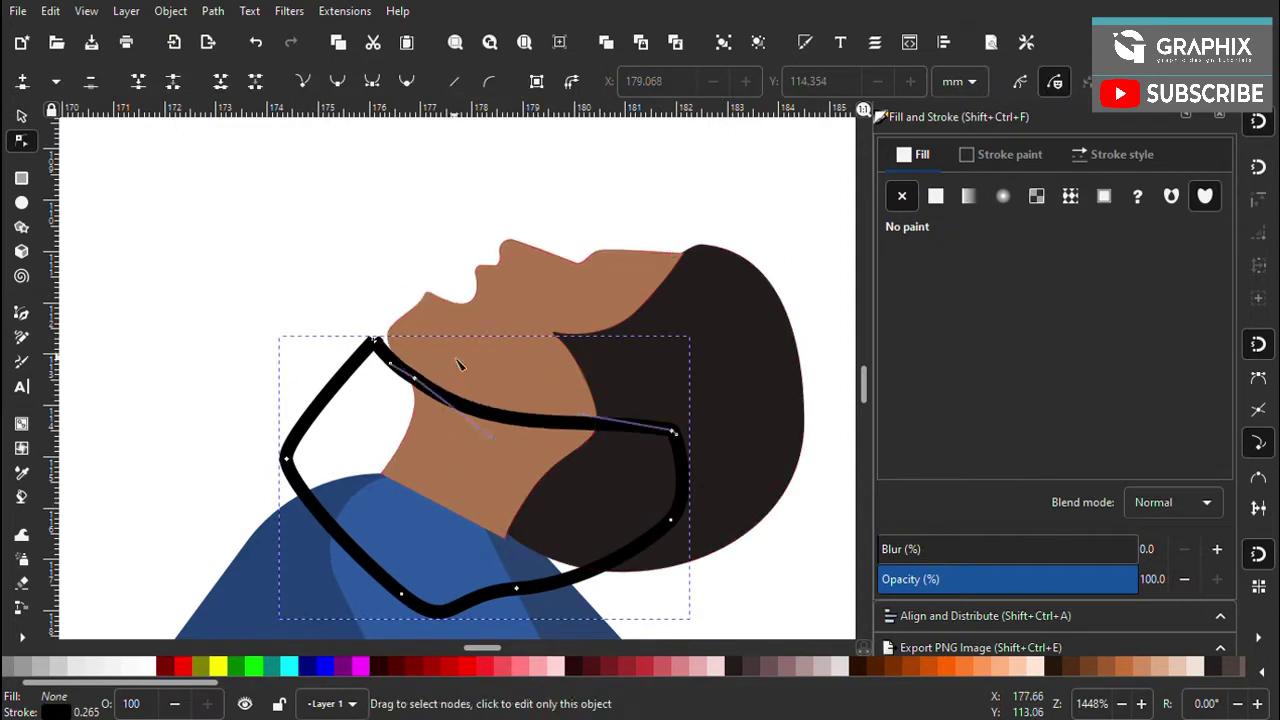
drag(550, 421, 600, 453)
Try intersecting and splitting the face with the neck outline, undoing both attempts
click(22, 118)
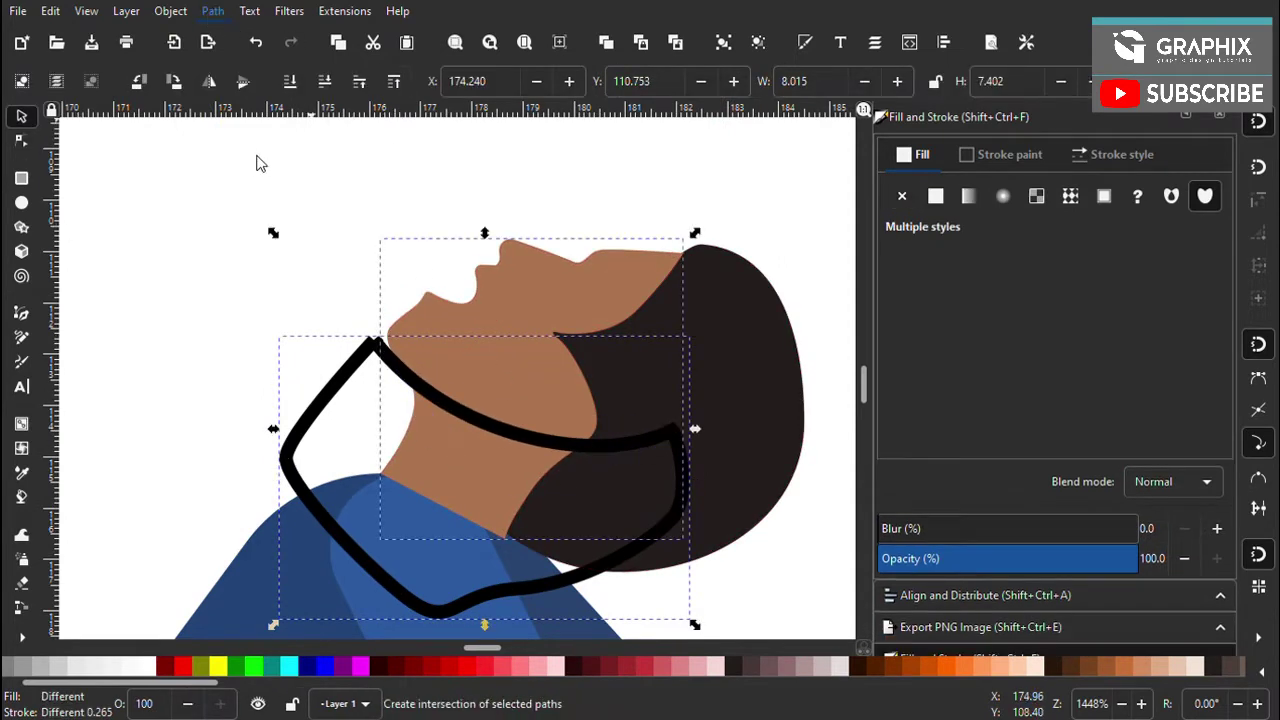
key(ctrl+z)
scroll(303, 600, down, 1)
key(ctrl+f)
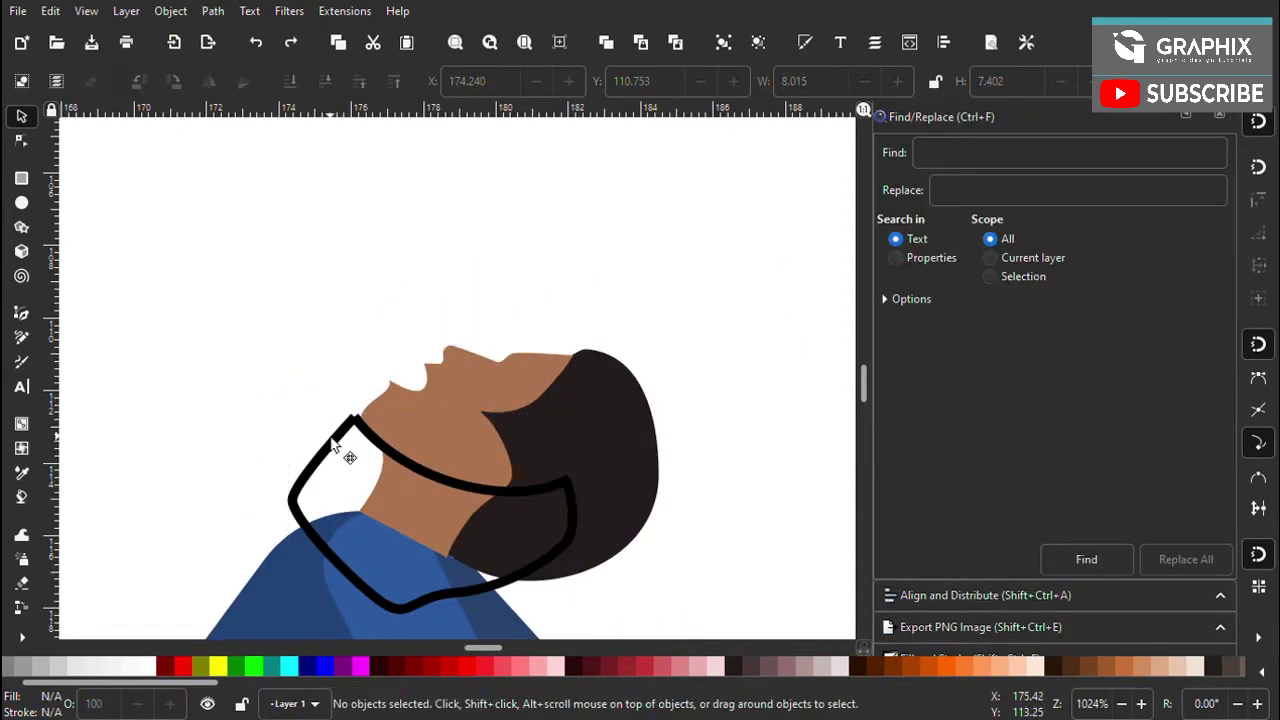
key(ctrl+minus)
scroll(331, 371, down, 2)
scroll(533, 452, up, 1)
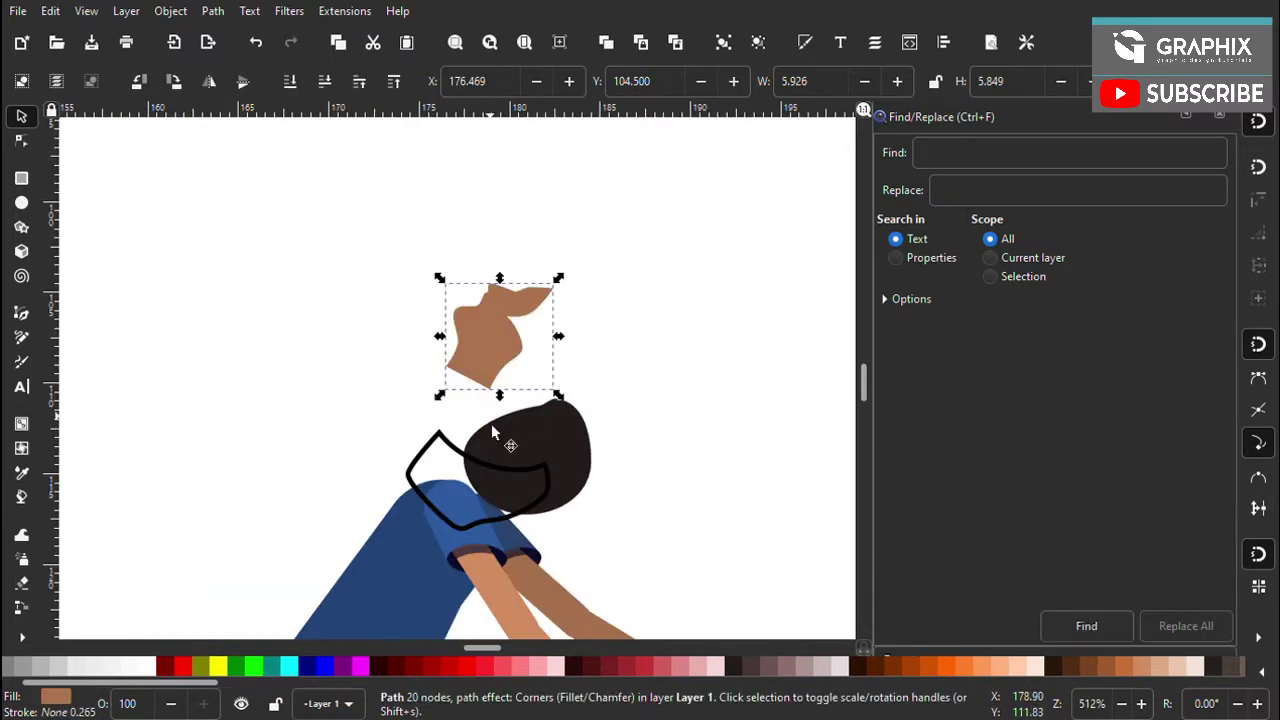
key(ctrl+z)
scroll(510, 398, up, 2)
Combine the face copy and neck outline into a neck shadow piece filled a6704c
click(612, 672)
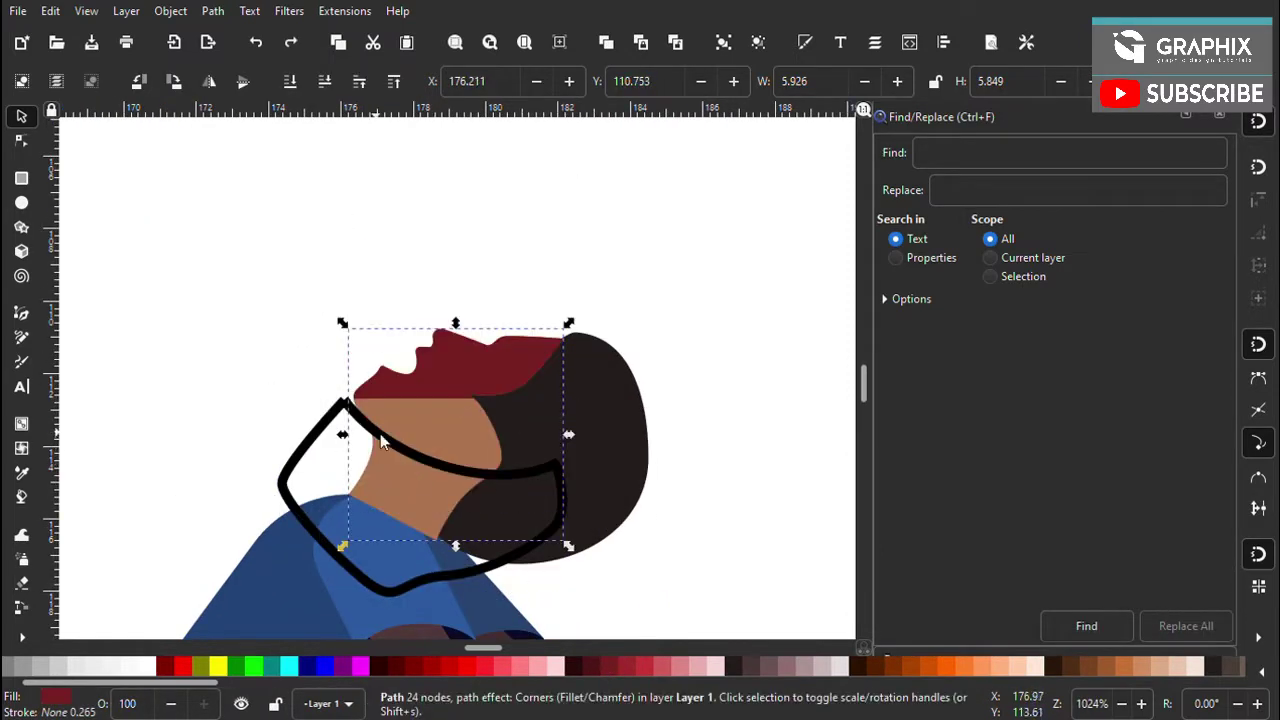
click(380, 433)
scroll(357, 283, up, 1)
shift+click(555, 329)
scroll(506, 367, down, 2)
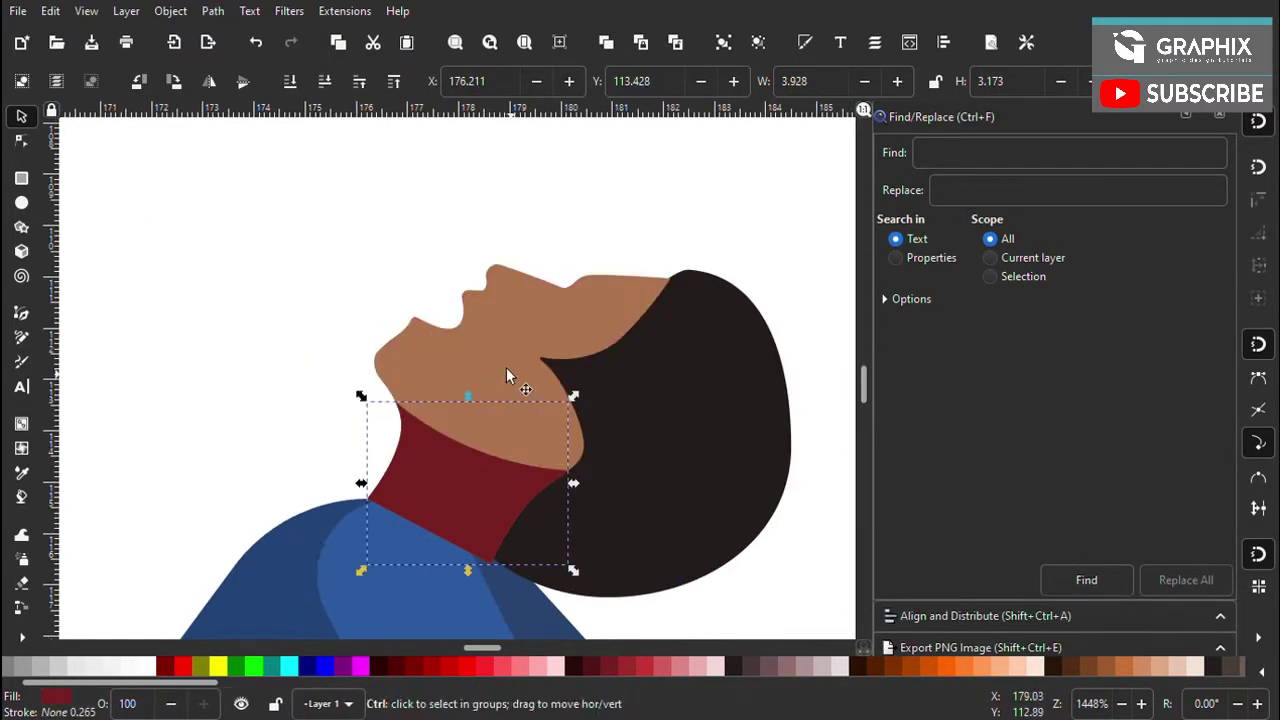
key(5)
key(grave)
key(ctrl+shift+f)
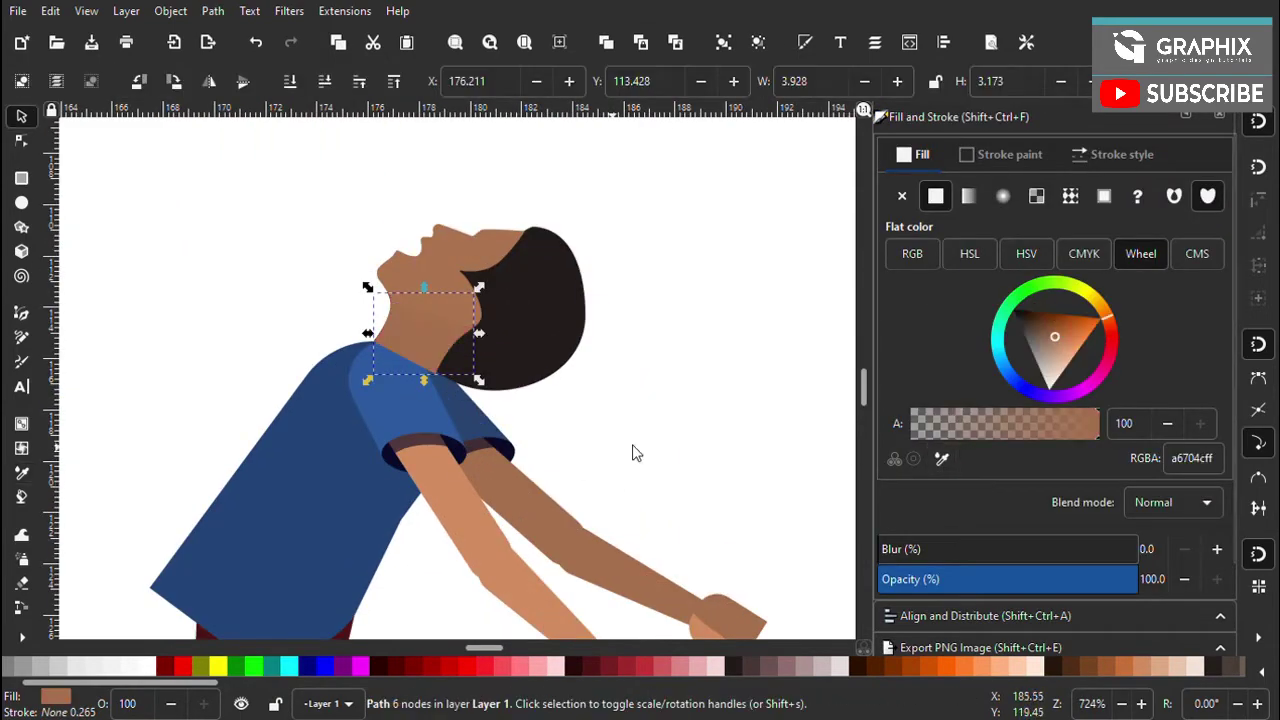
Reselect the neck shadow and refine its nodes so the top follows the jawline
click(594, 420)
scroll(490, 480, down, 5)
scroll(490, 485, up, 1)
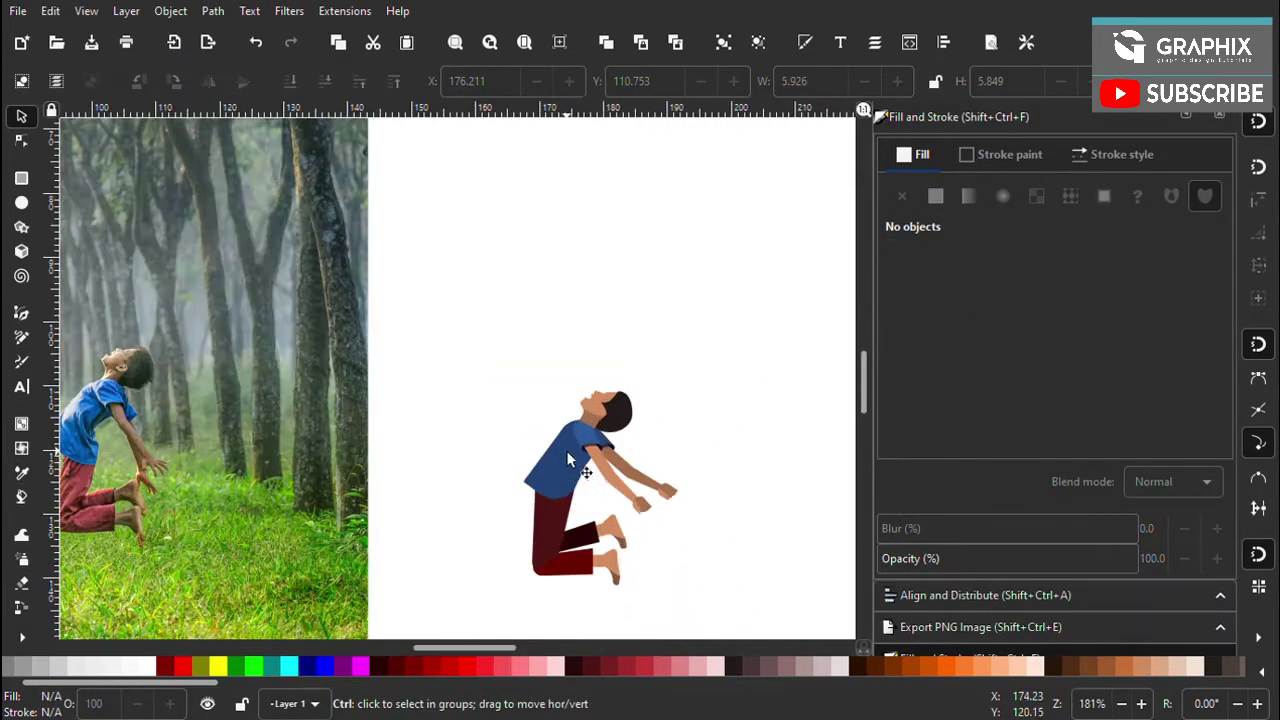
scroll(490, 485, up, 2)
scroll(430, 400, up, 4)
click(428, 400)
key(n)
scroll(430, 405, up, 1)
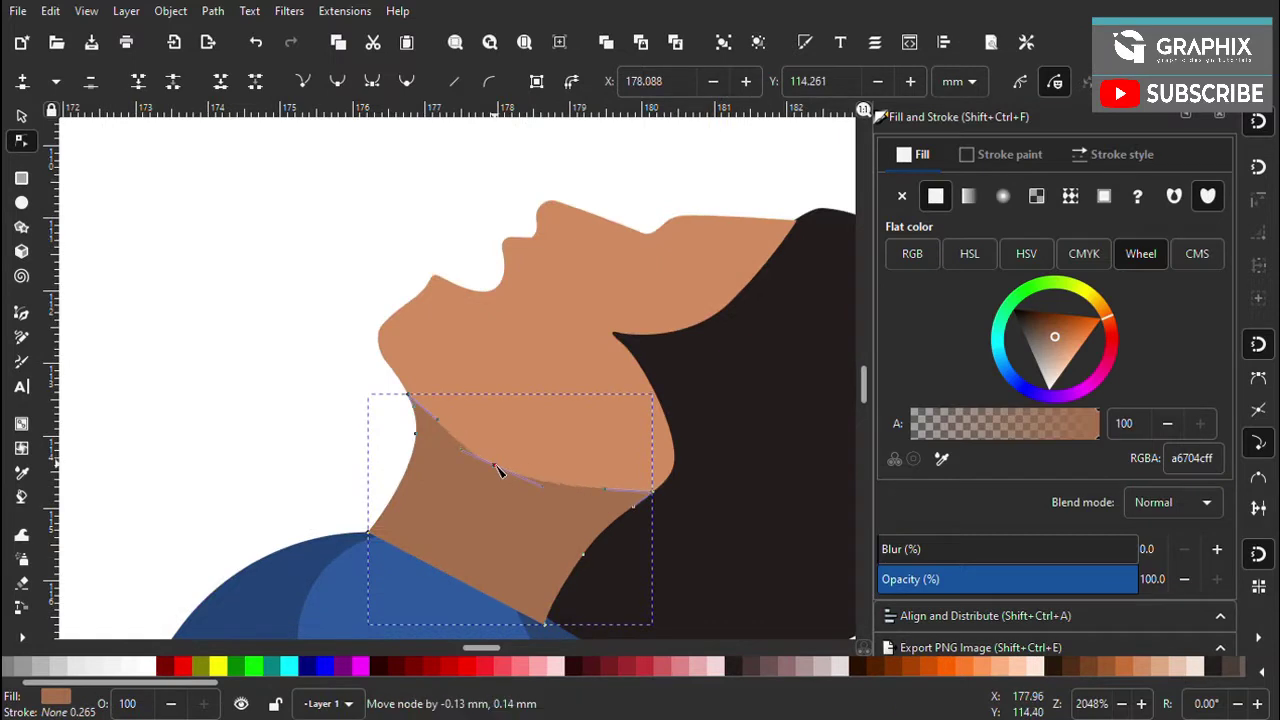
scroll(685, 497, up, 1)
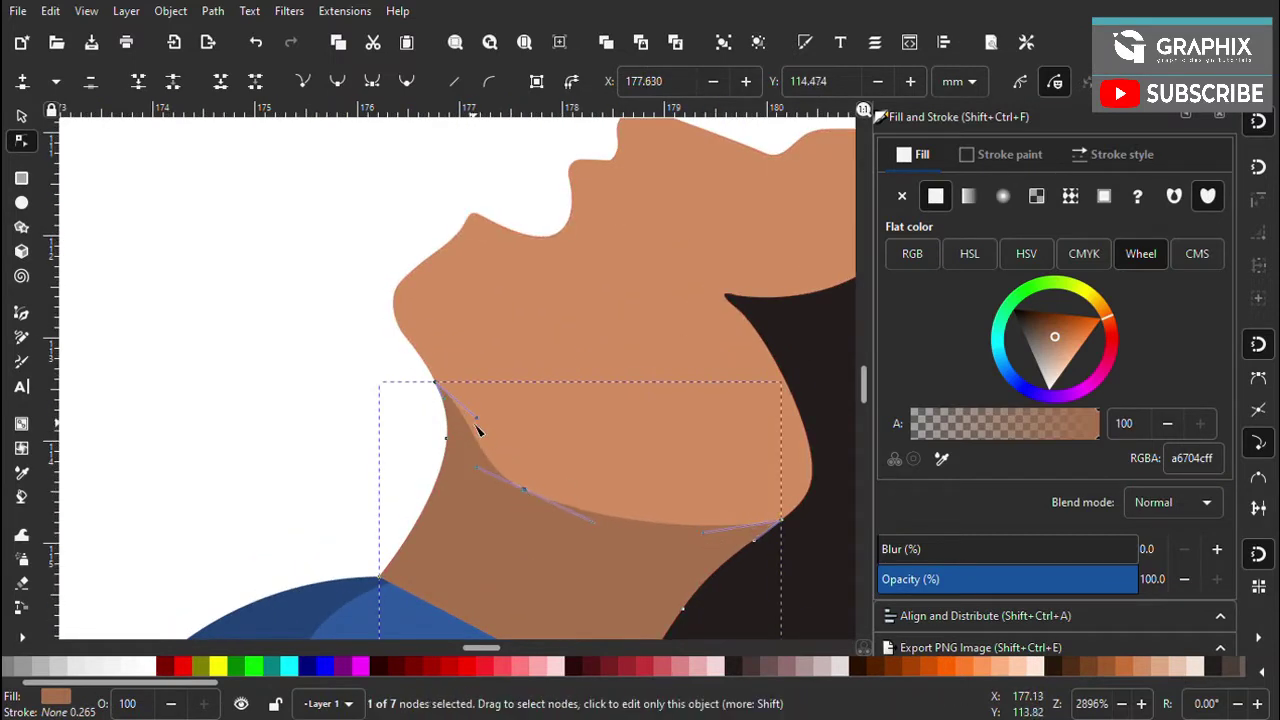
scroll(466, 428, down, 3)
key(Escape)
key(s)
scroll(540, 425, down, 5)
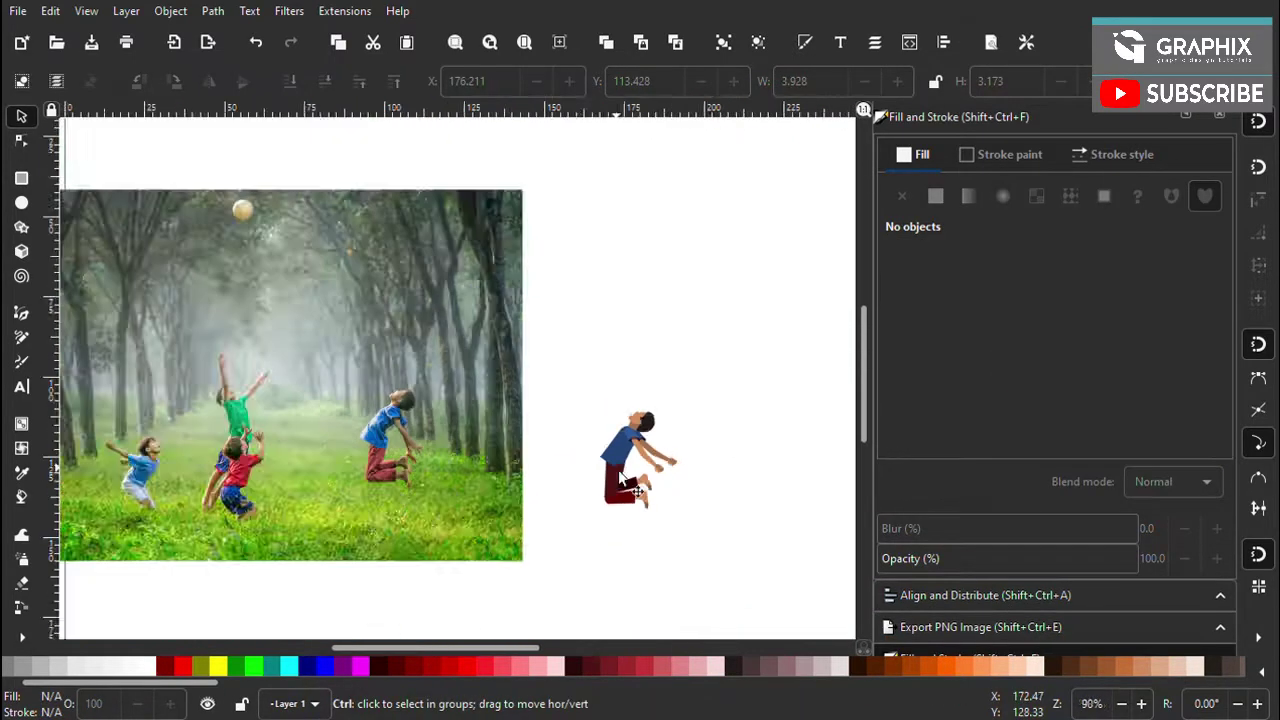
scroll(620, 422, down, 1)
key(ctrl+s)
scroll(567, 453, down, 1)
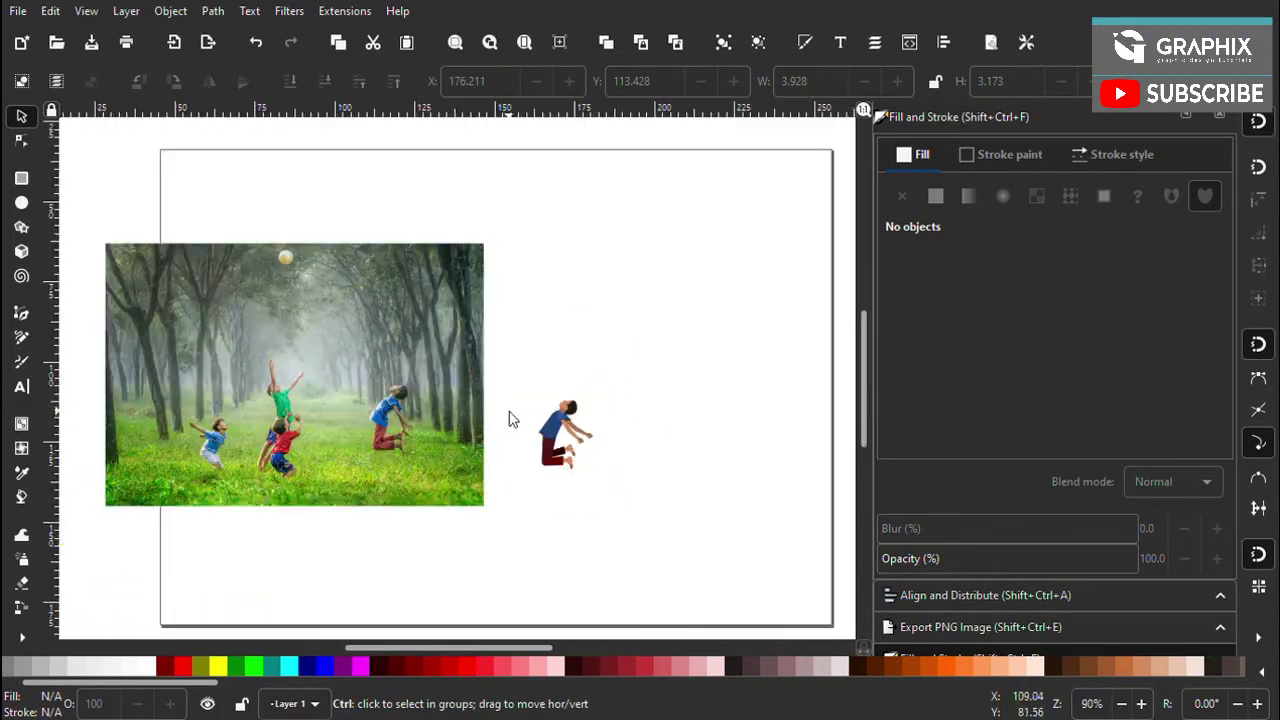
key(ctrl+s)
scroll(604, 484, up, 3)
scroll(460, 560, down, 1)
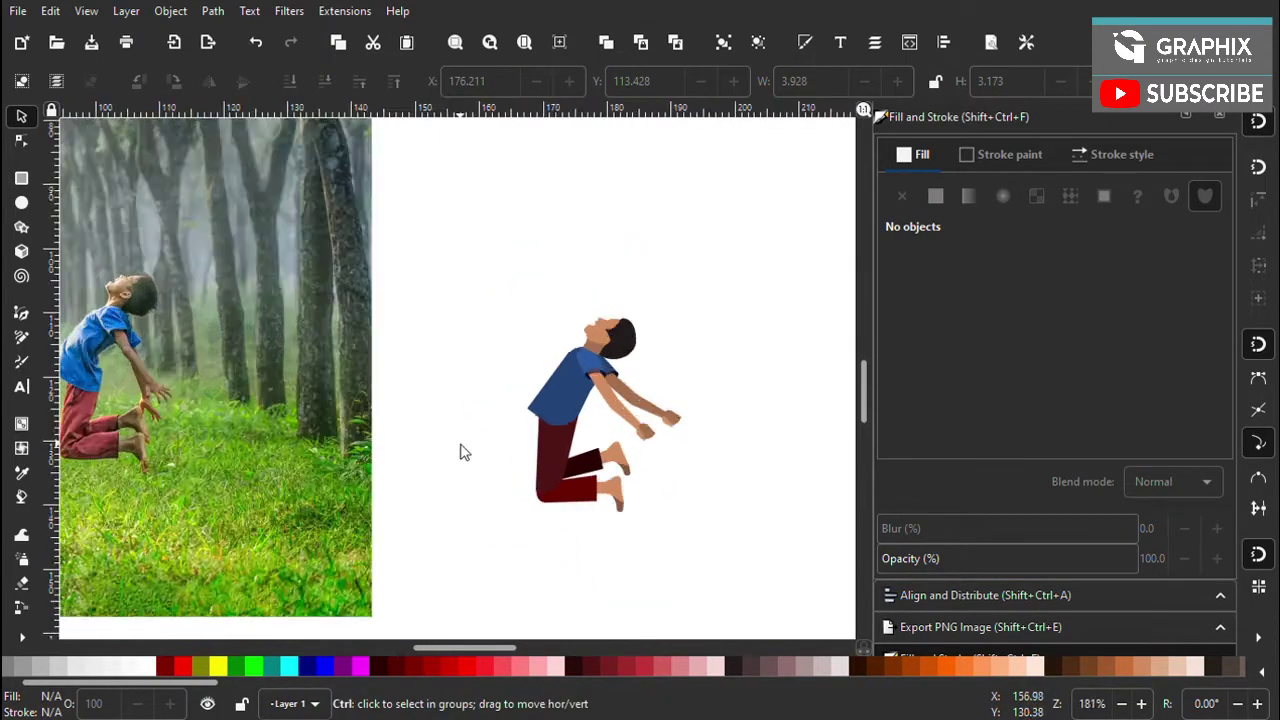
scroll(563, 429, up, 2)
scroll(560, 437, down, 1)
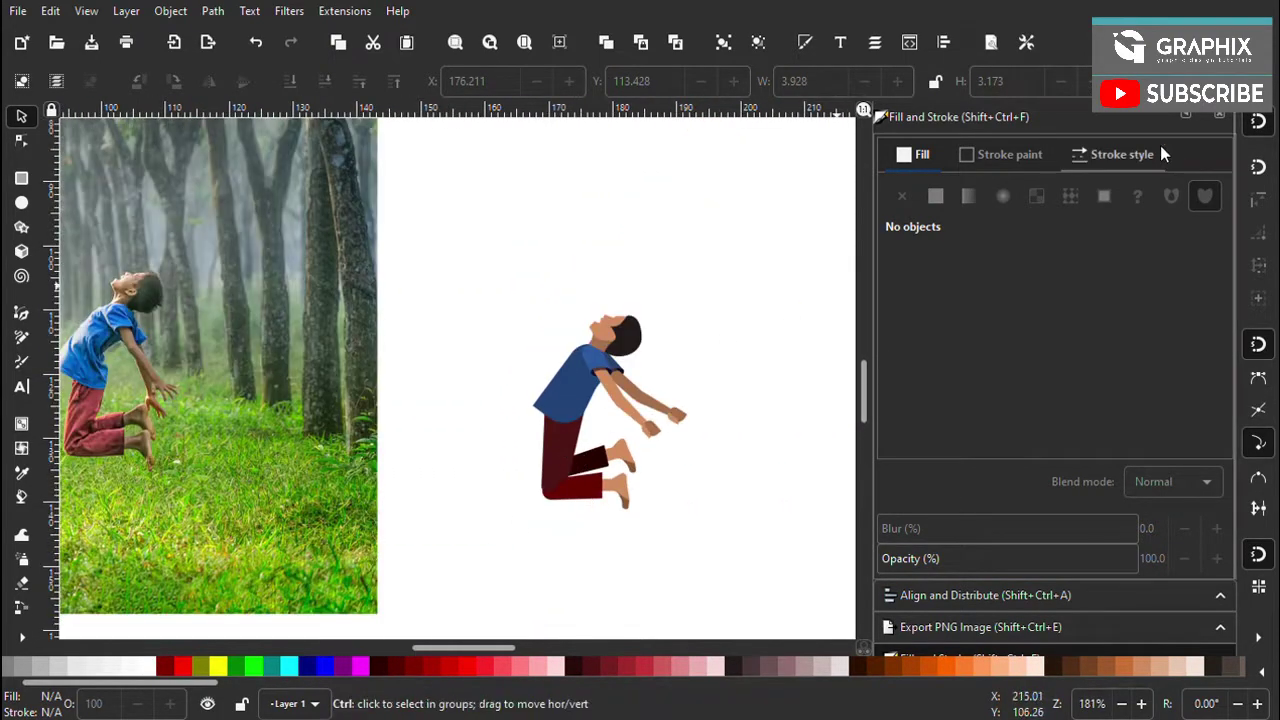
scroll(571, 271, down, 1)
scroll(514, 457, down, 1)
scroll(505, 455, up, 2)
Draw a Pencil line along the shirt's shoulder and back edge
scroll(492, 452, up, 3)
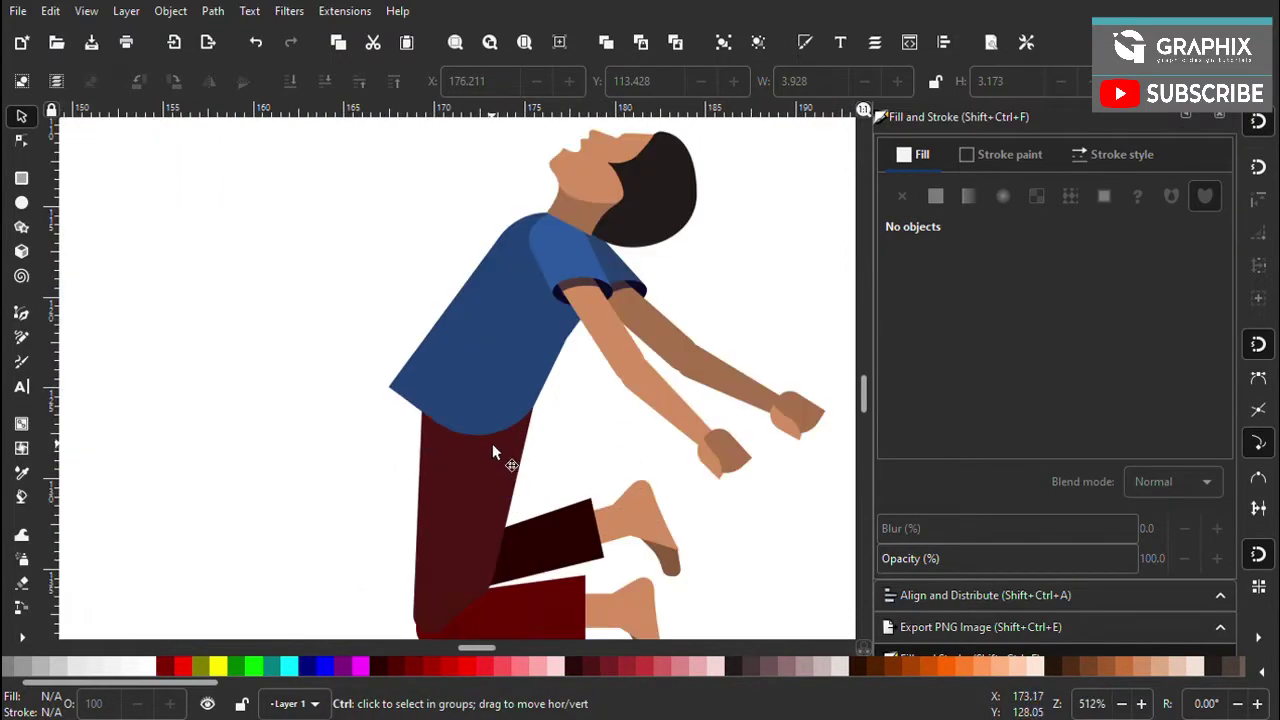
scroll(492, 446, up, 1)
click(21, 337)
scroll(414, 266, down, 3)
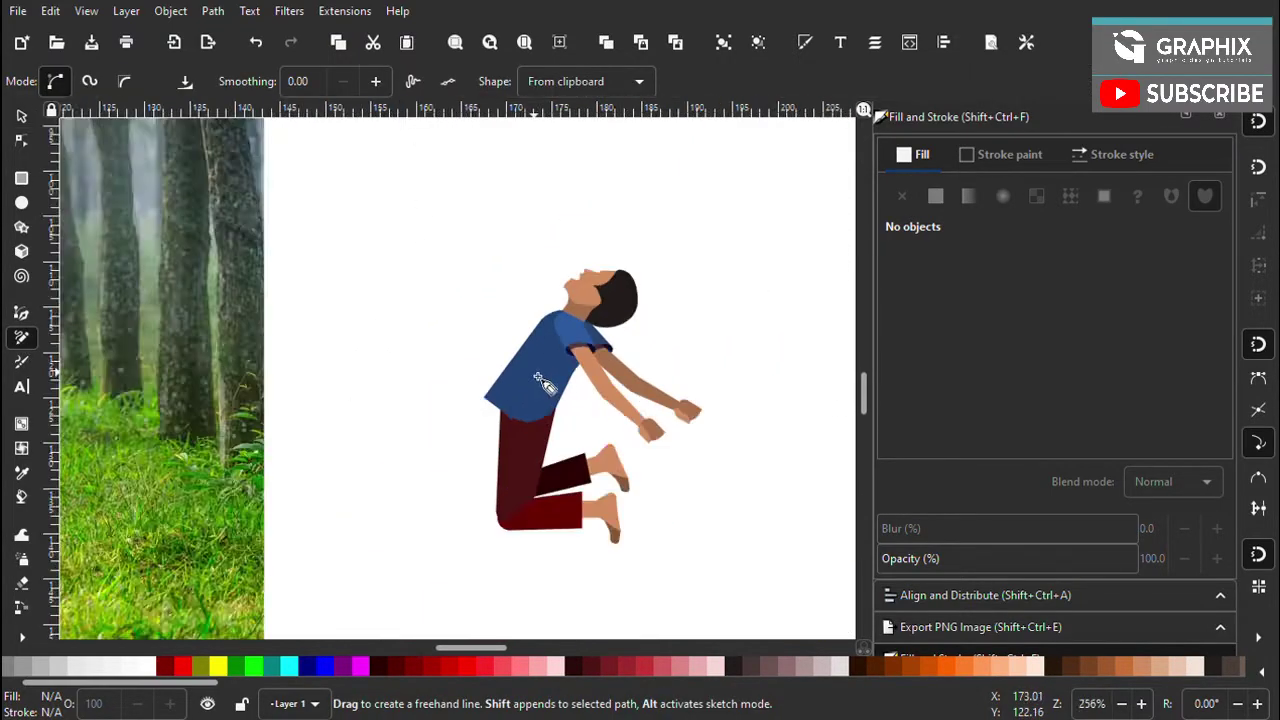
scroll(606, 286, up, 3)
drag(447, 446, 605, 250)
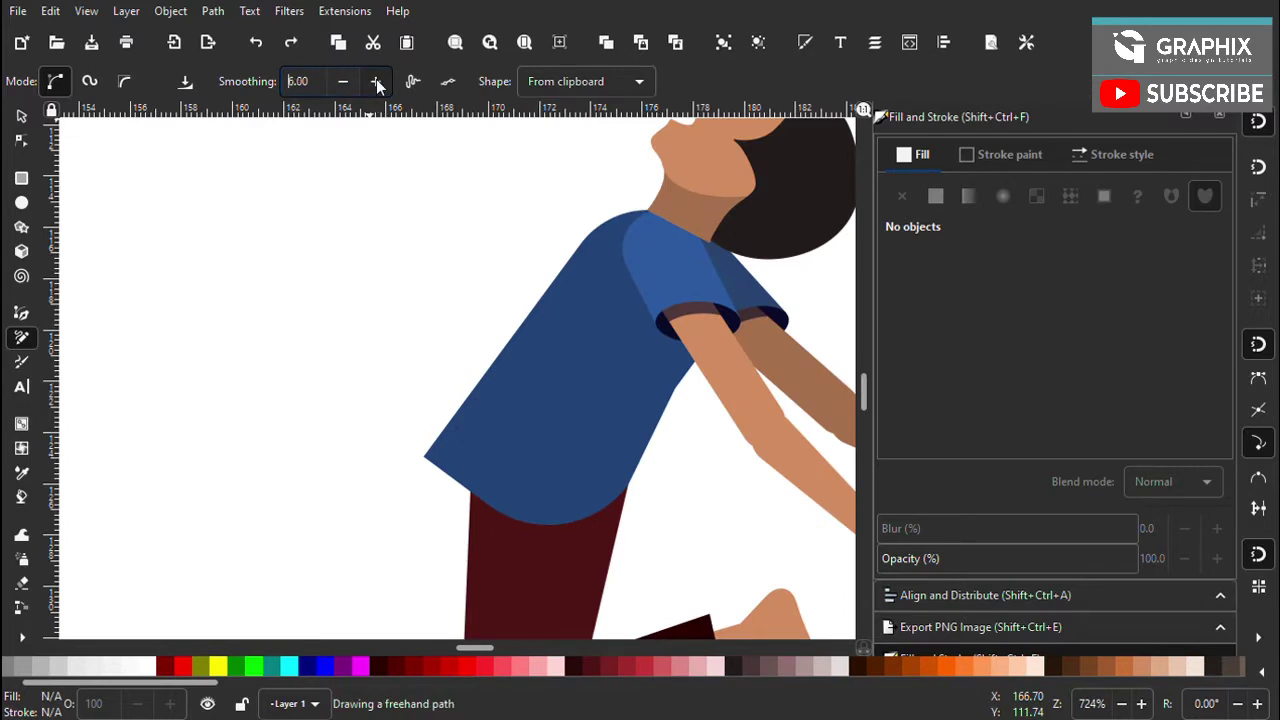
drag(452, 440, 449, 442)
Move the line's end to the shirt's bottom corner and set the bend at the shoulder
key(n)
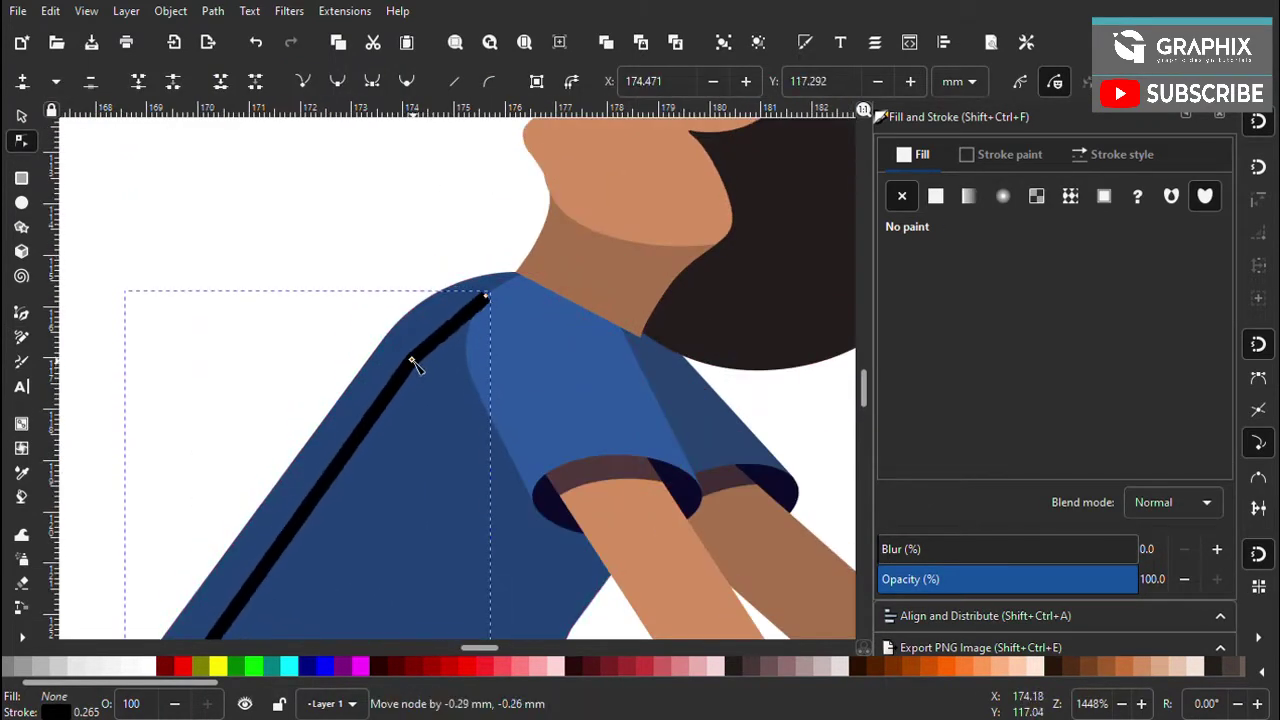
drag(531, 293, 530, 289)
scroll(300, 530, down, 1)
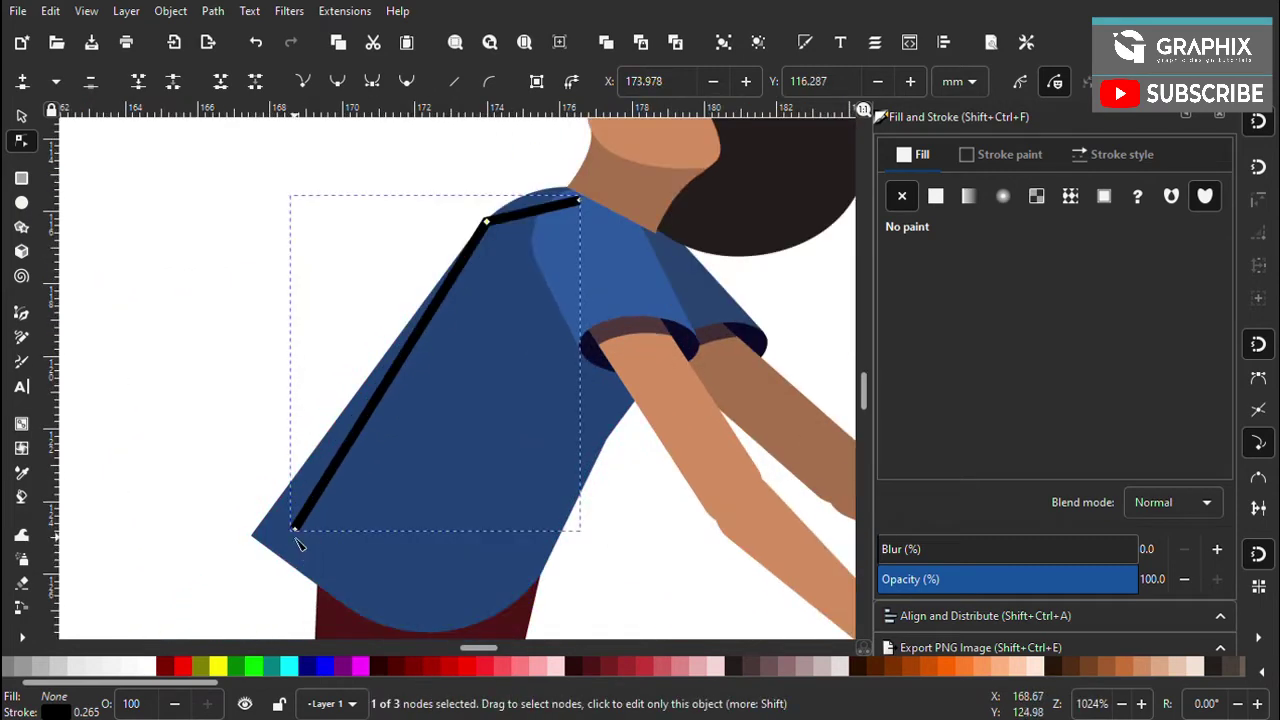
scroll(333, 357, up, 2)
drag(333, 357, 389, 268)
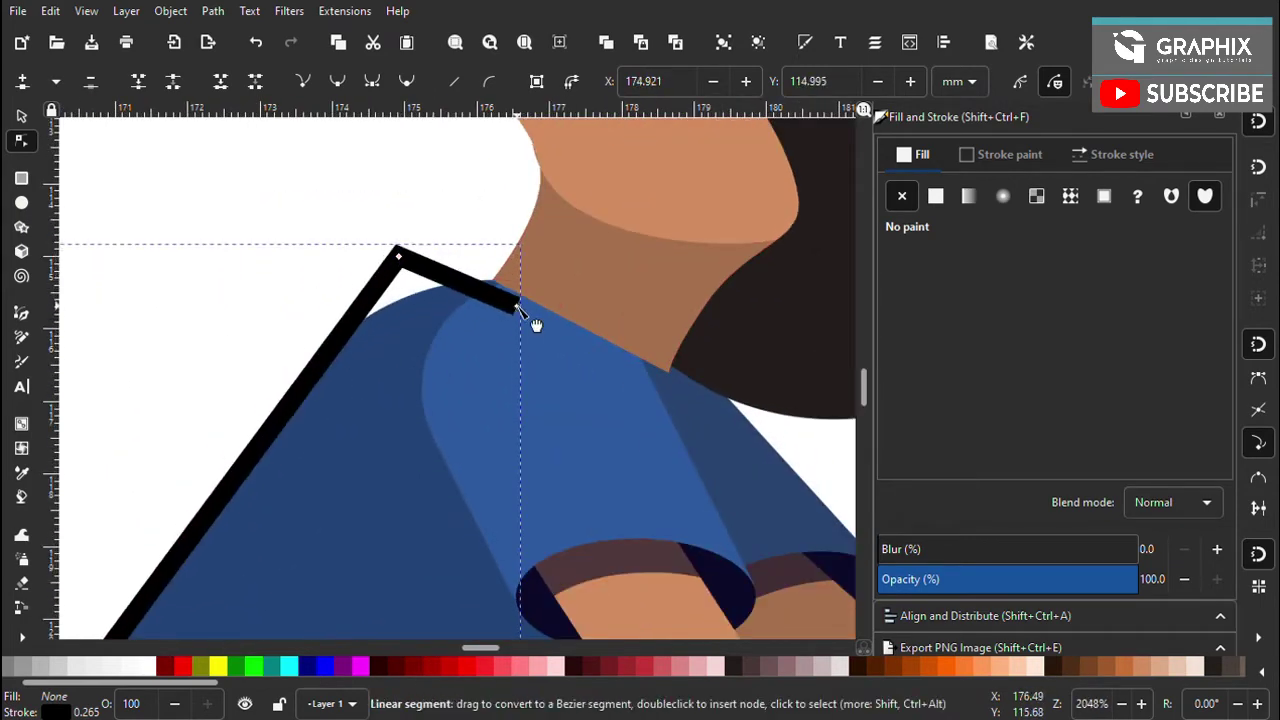
scroll(391, 314, down, 5)
scroll(391, 314, up, 4)
Add a Corners (Fillet/Chamfer) effect to the line with a 0.465 mm stroke
key(ctrl+shift+7)
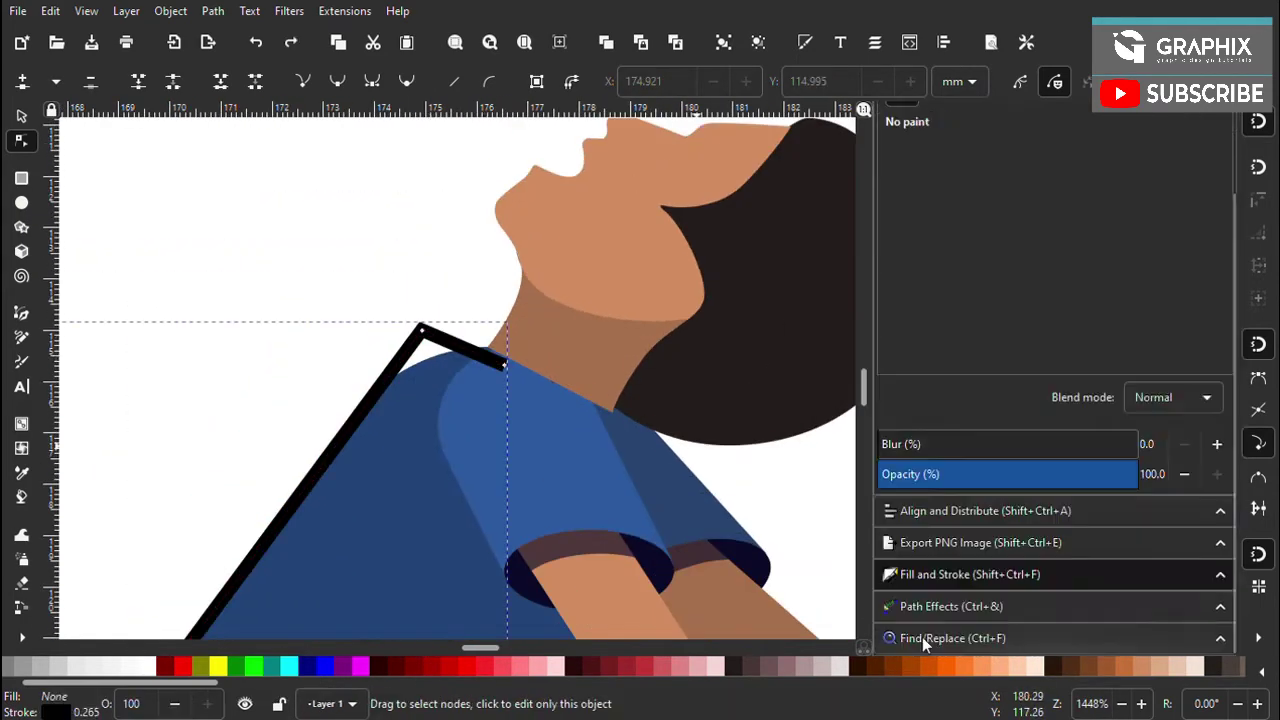
click(916, 457)
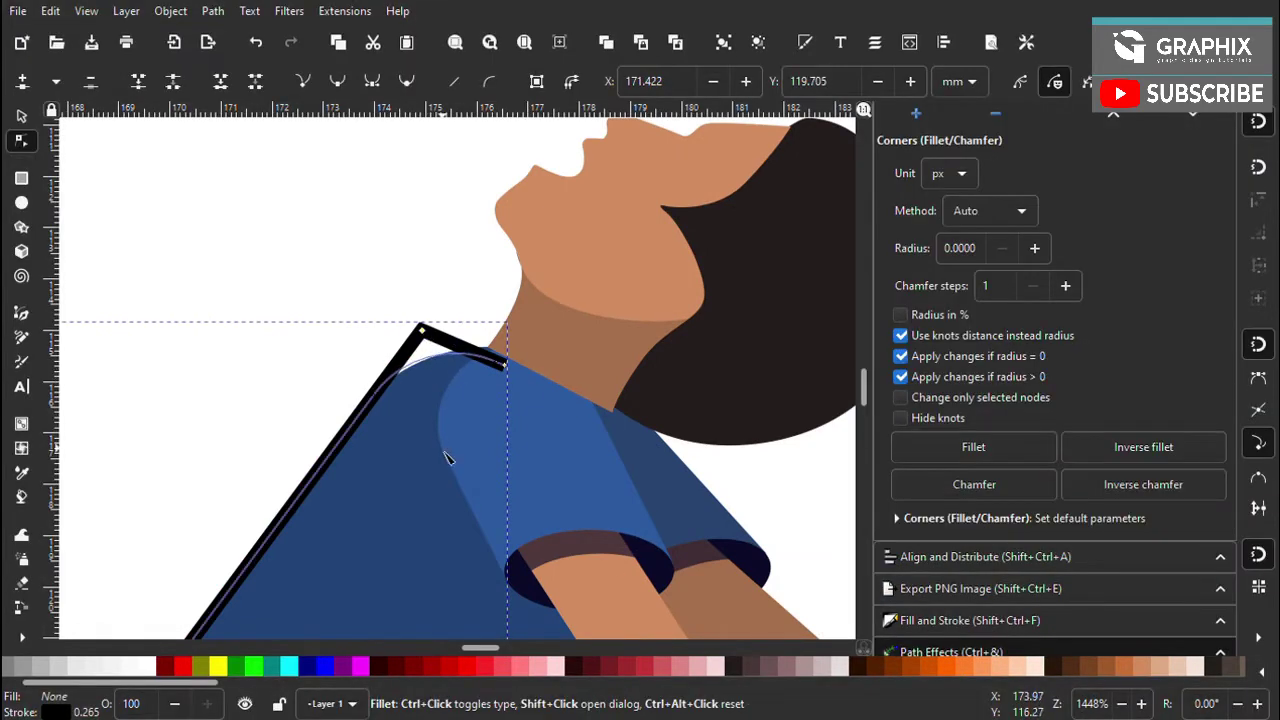
key(s)
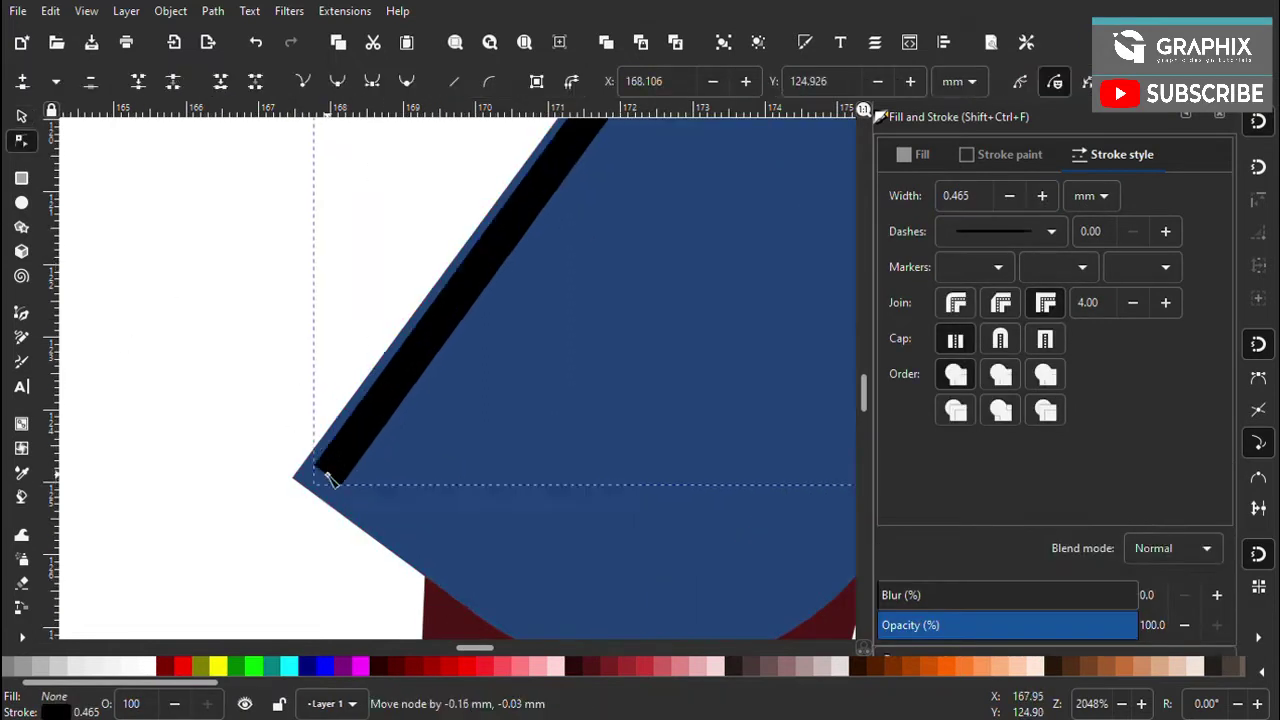
key(s)
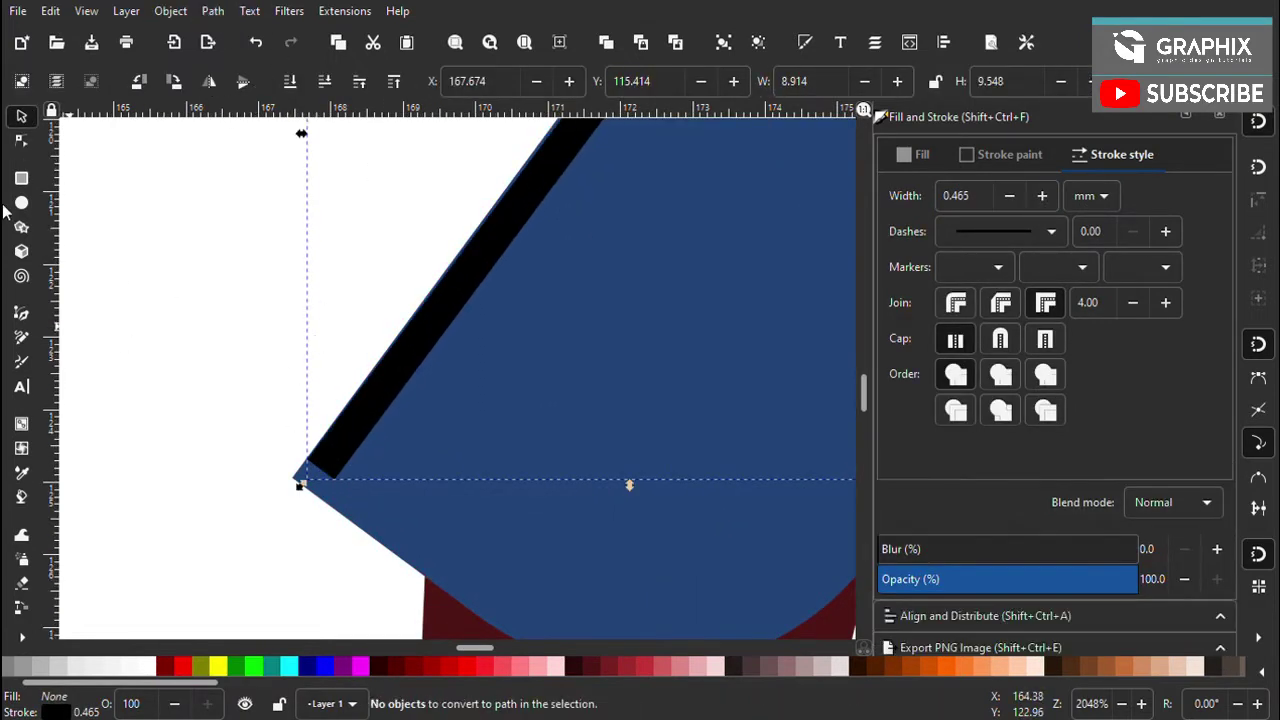
scroll(237, 429, down, 5)
scroll(80, 206, down, 2)
click(353, 460)
Nudge the shoulder stripe along the shirt edge and enlarge it slightly to fit
scroll(353, 460, up, 2)
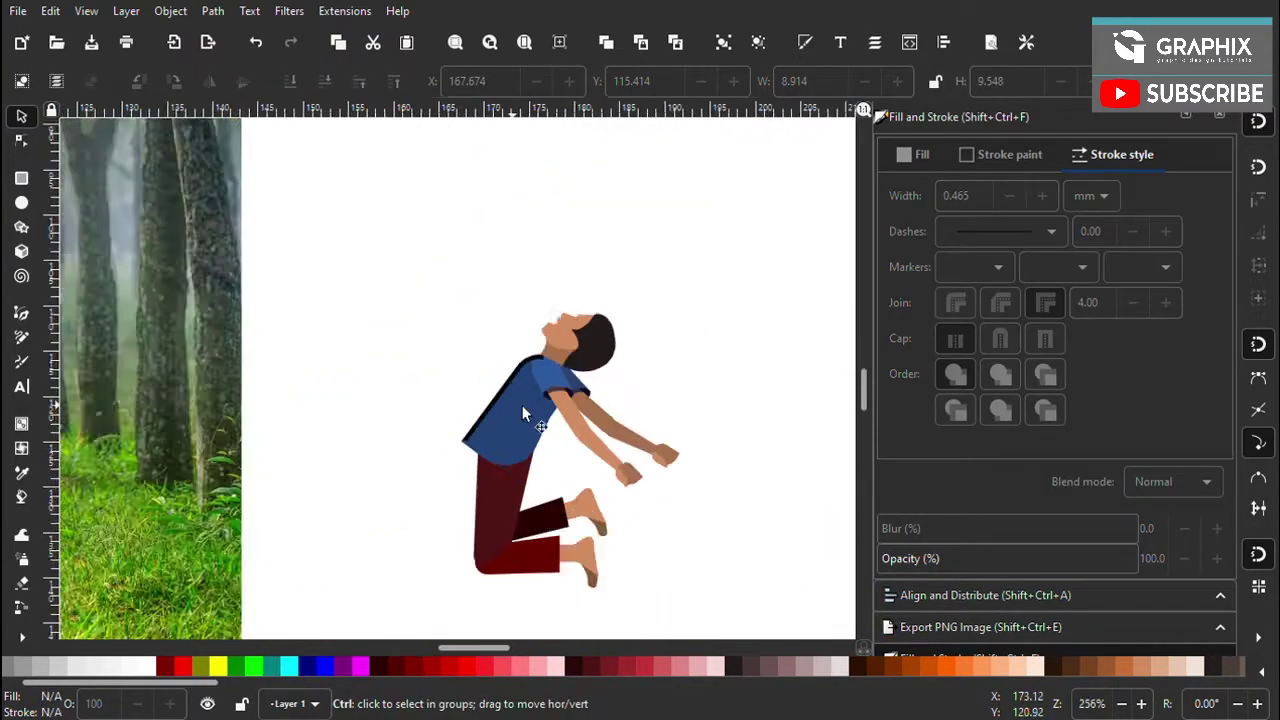
scroll(522, 405, up, 2)
scroll(523, 320, up, 2)
click(448, 345)
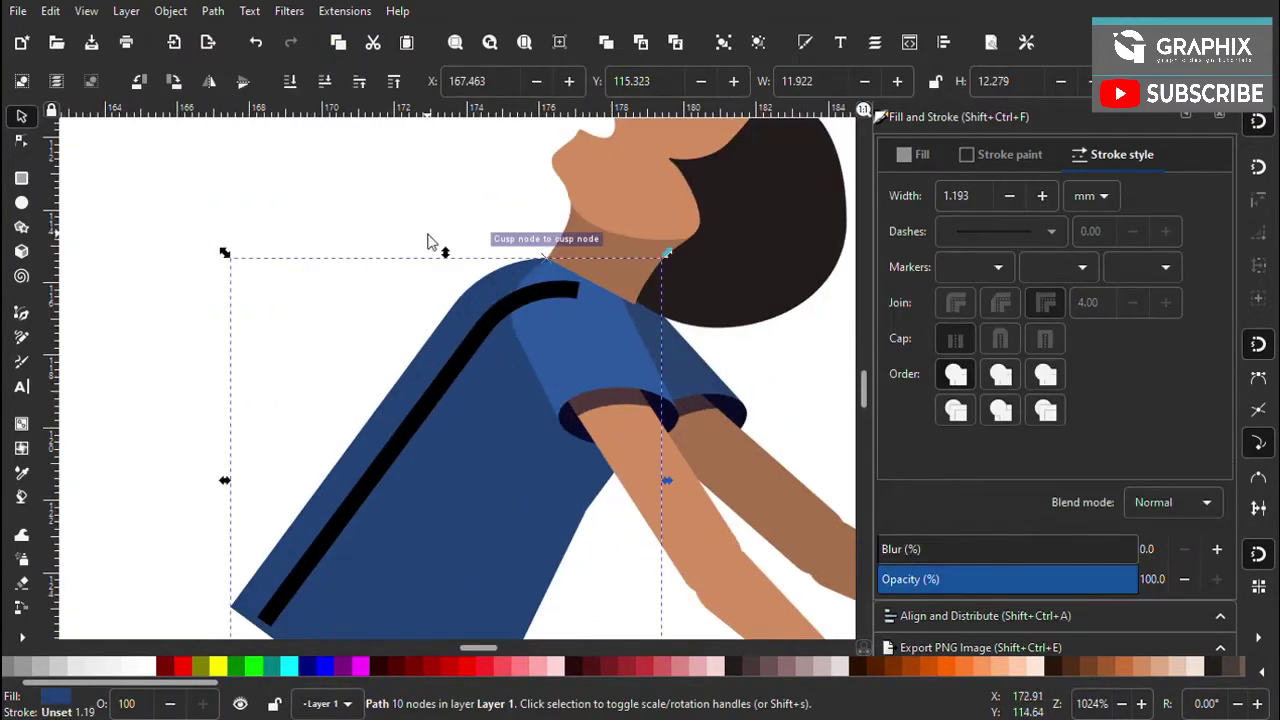
scroll(428, 243, down, 1)
drag(486, 343, 491, 357)
scroll(466, 352, down, 1)
scroll(239, 483, up, 5)
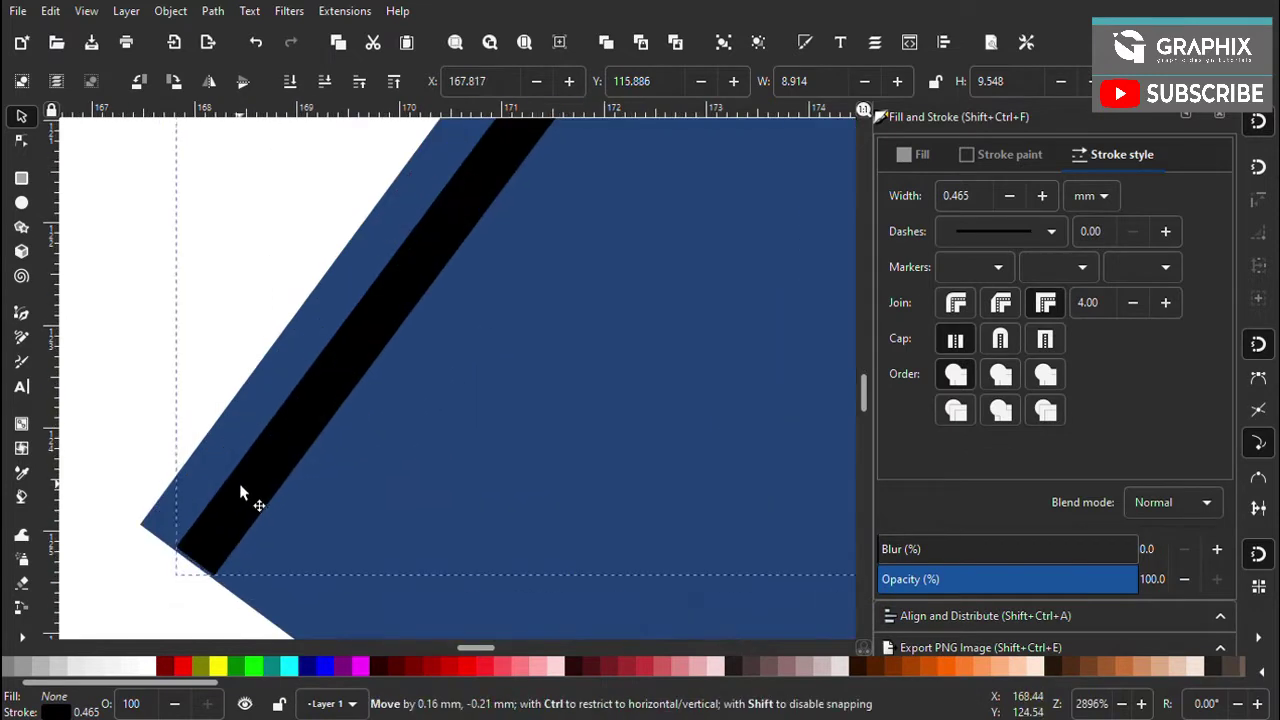
scroll(359, 396, down, 4)
scroll(374, 403, up, 1)
drag(390, 352, 397, 342)
scroll(284, 463, down, 4)
scroll(284, 463, up, 2)
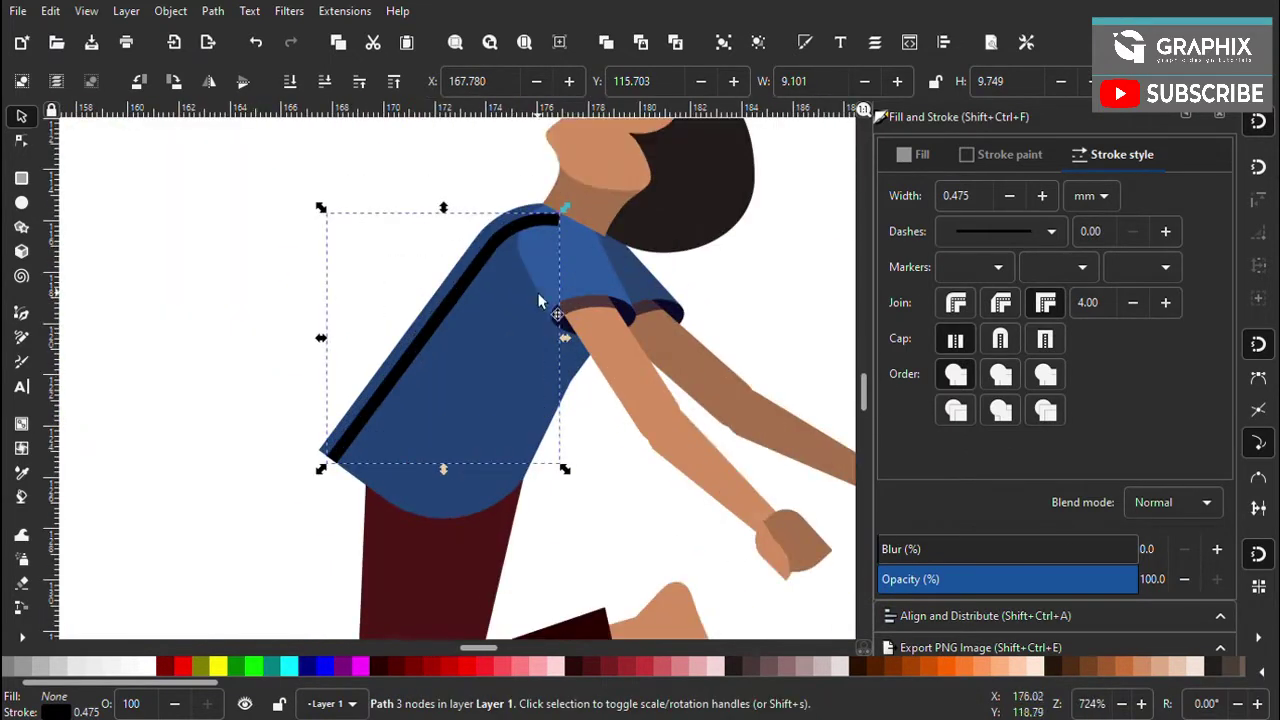
Remove the stripe's fill, make its stroke light blue, and widen it to 0.575 mm
click(913, 154)
click(936, 196)
click(901, 196)
click(985, 154)
click(936, 196)
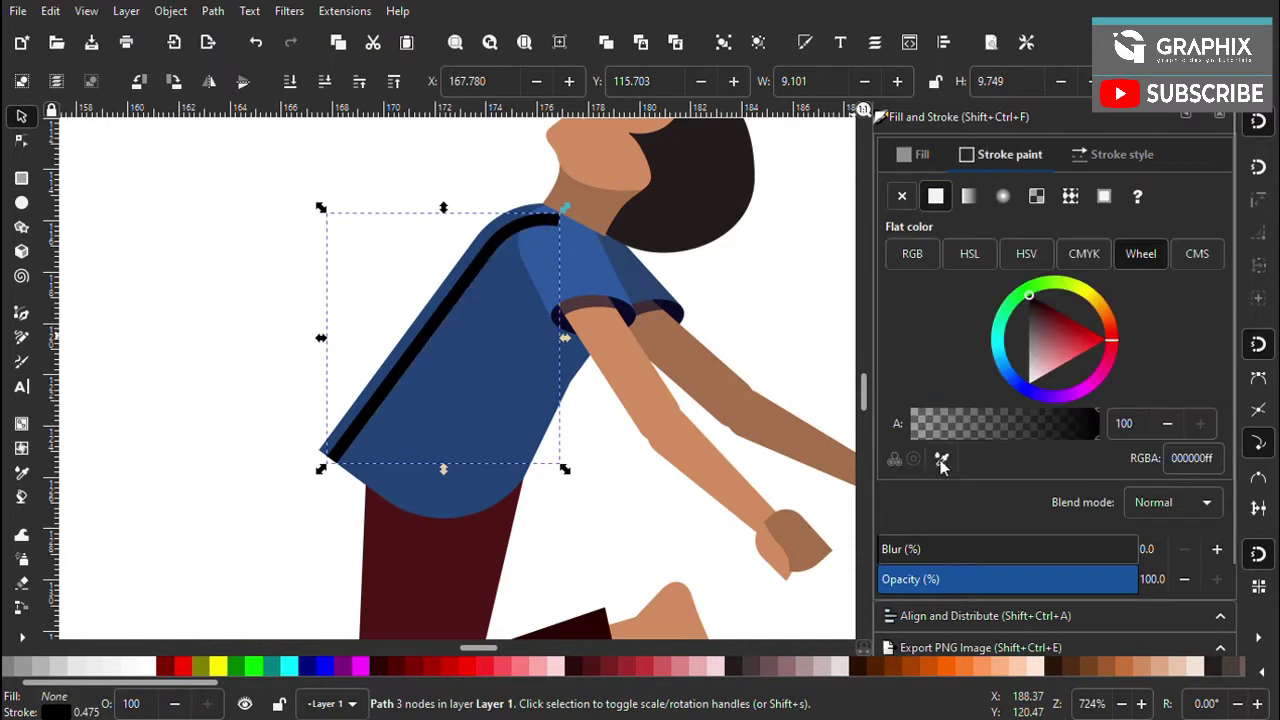
click(1062, 358)
click(1114, 154)
click(1041, 196)
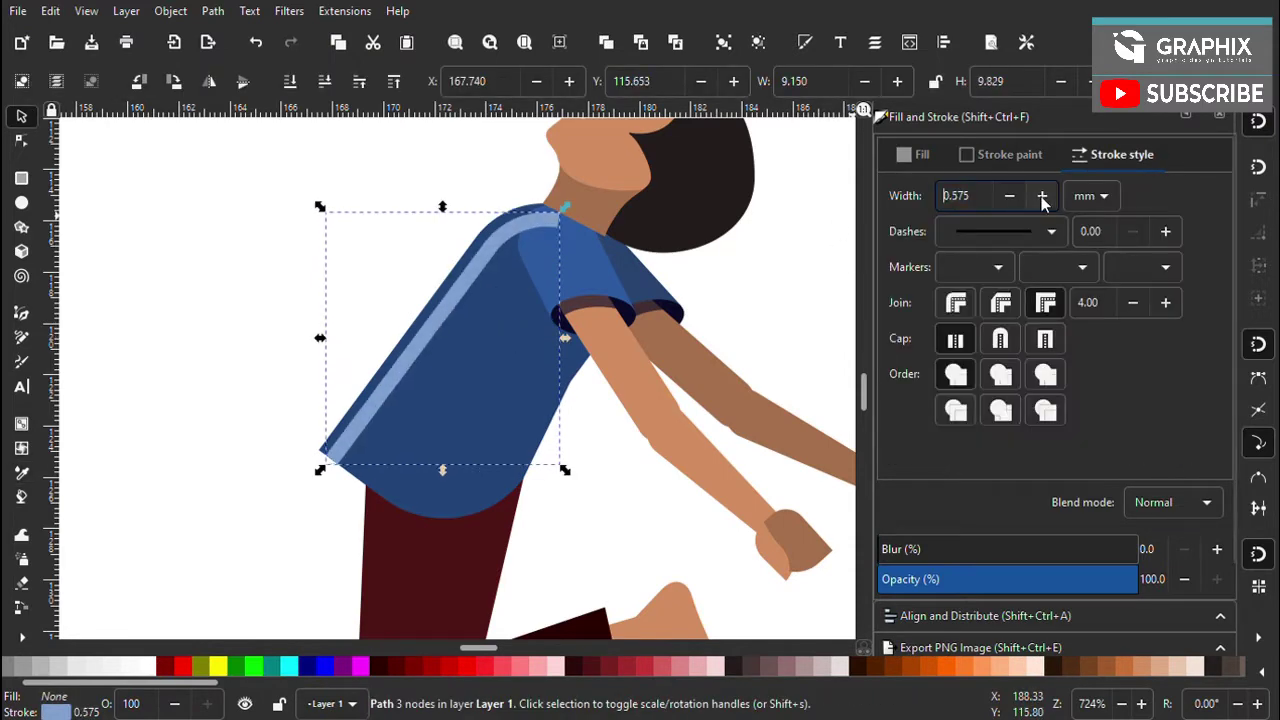
Move the light-blue stripe into place on the shirt and check it against the shirt body
scroll(405, 364, up, 3)
drag(352, 477, 352, 343)
scroll(448, 423, down, 5)
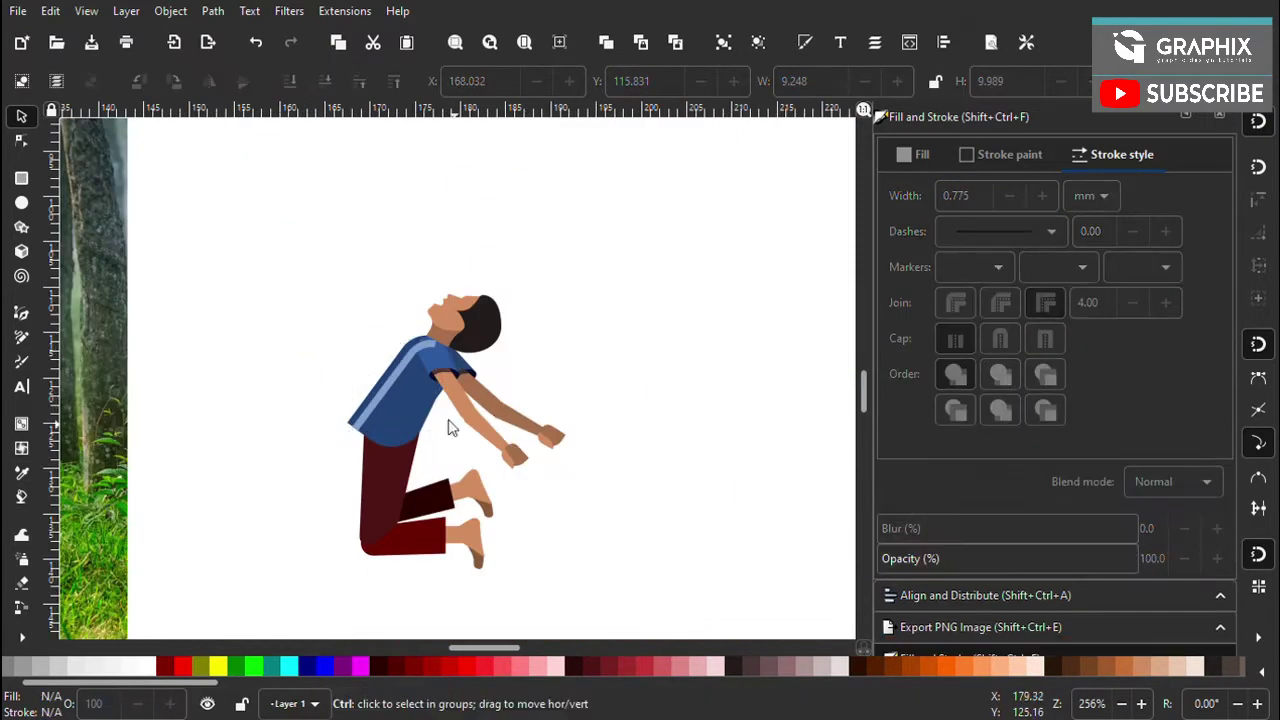
scroll(481, 378, up, 2)
click(481, 378)
scroll(481, 372, up, 4)
scroll(468, 395, down, 4)
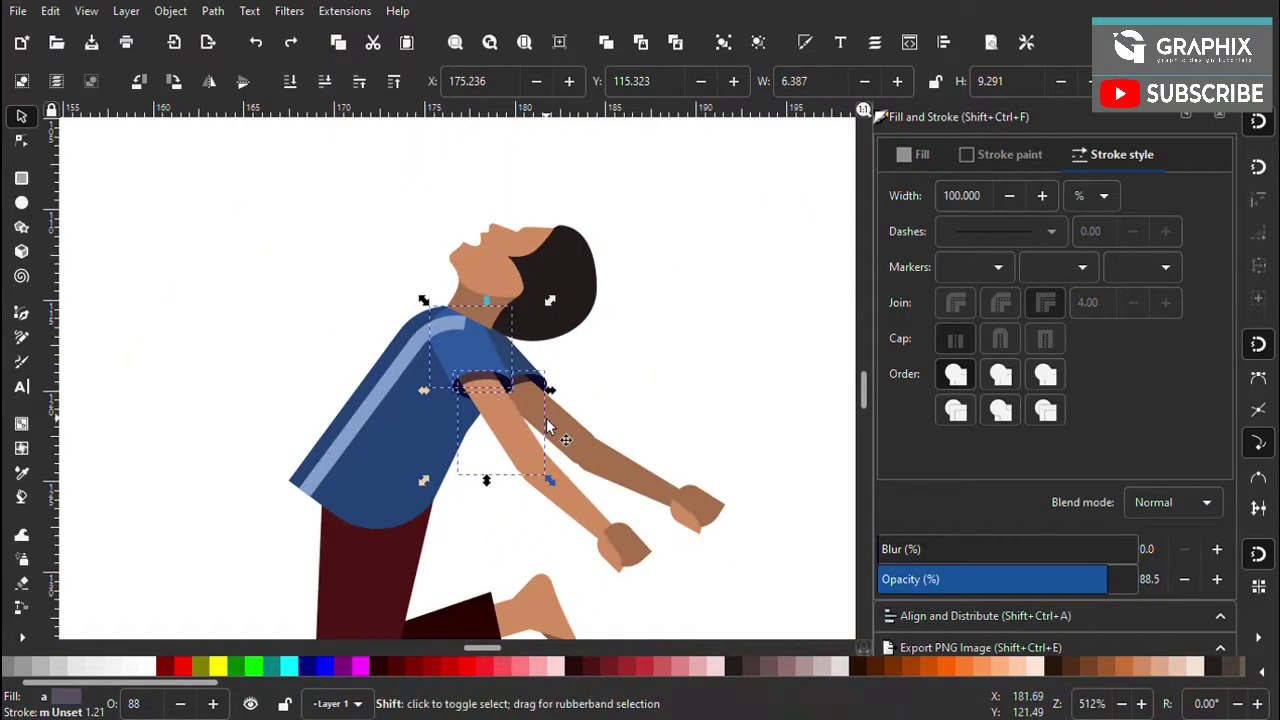
click(271, 286)
scroll(560, 418, down, 4)
scroll(540, 415, up, 6)
scroll(207, 370, down, 4)
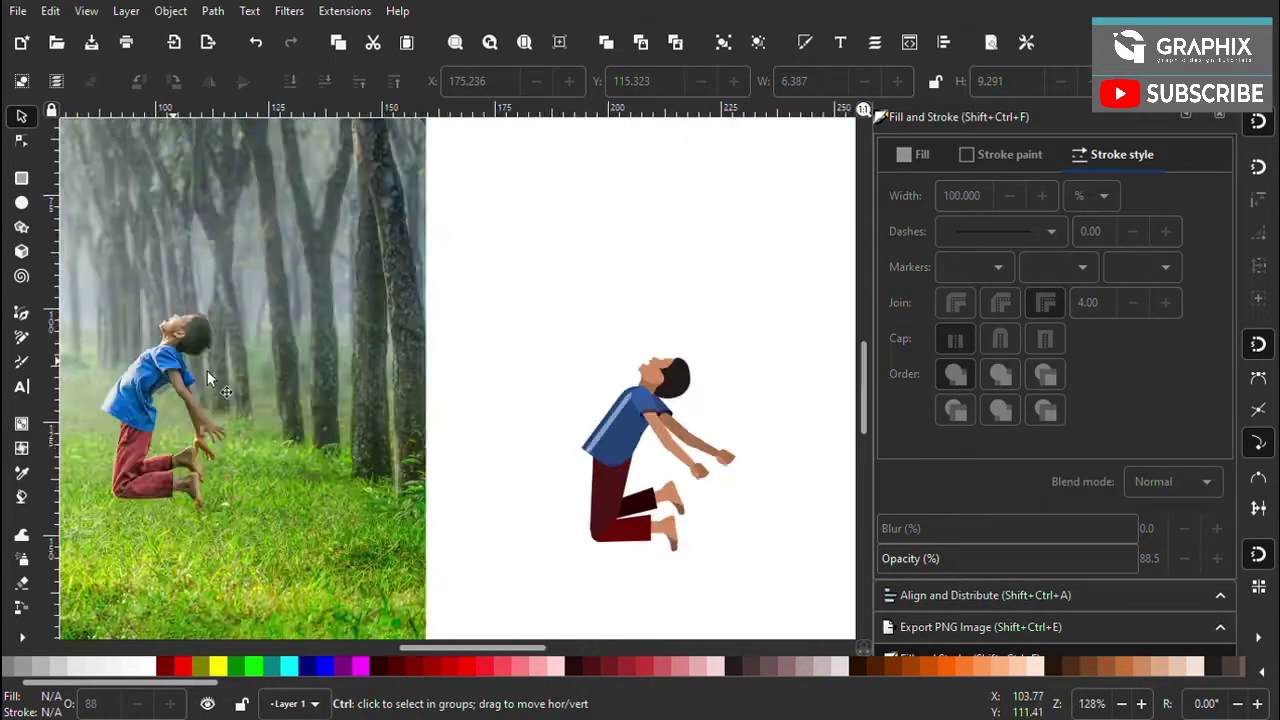
scroll(522, 442, up, 6)
scroll(522, 445, up, 1)
Check the arm and sleeve cuff, then fine-tune the shoulder stripe's thickness
click(424, 414)
scroll(424, 414, down, 5)
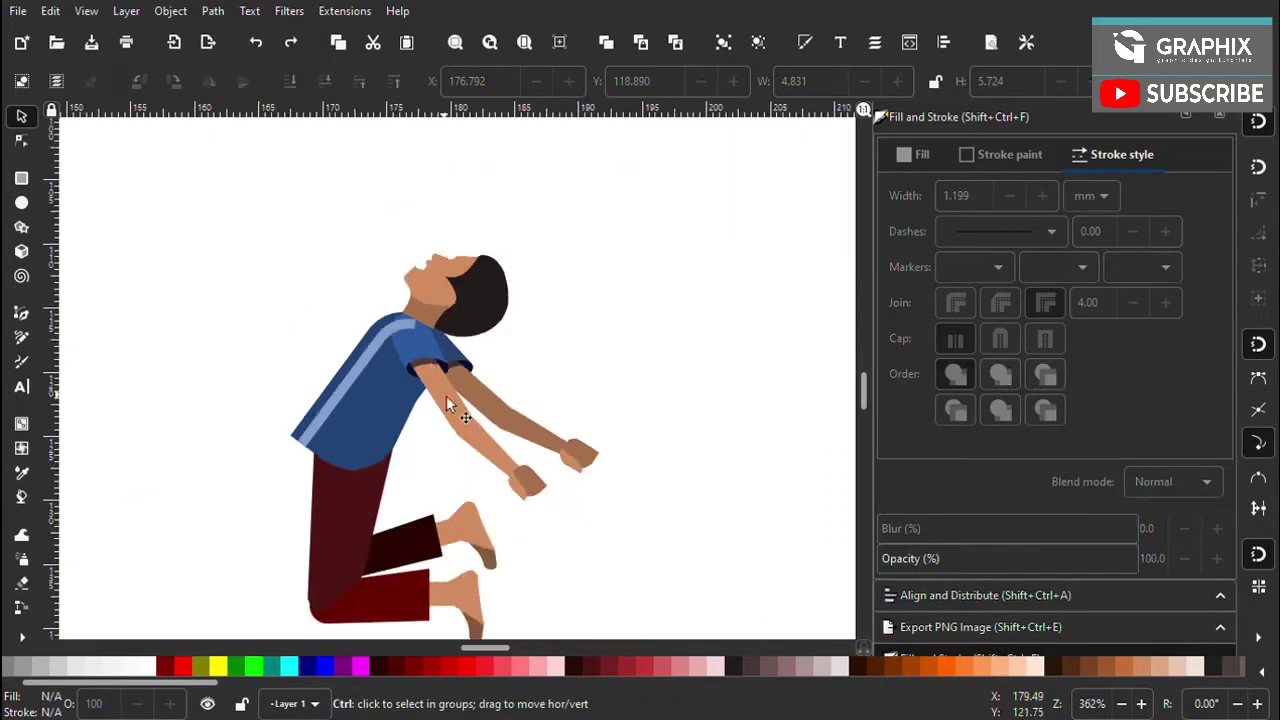
scroll(446, 395, up, 2)
scroll(379, 277, up, 3)
shift+click(341, 254)
scroll(440, 408, down, 3)
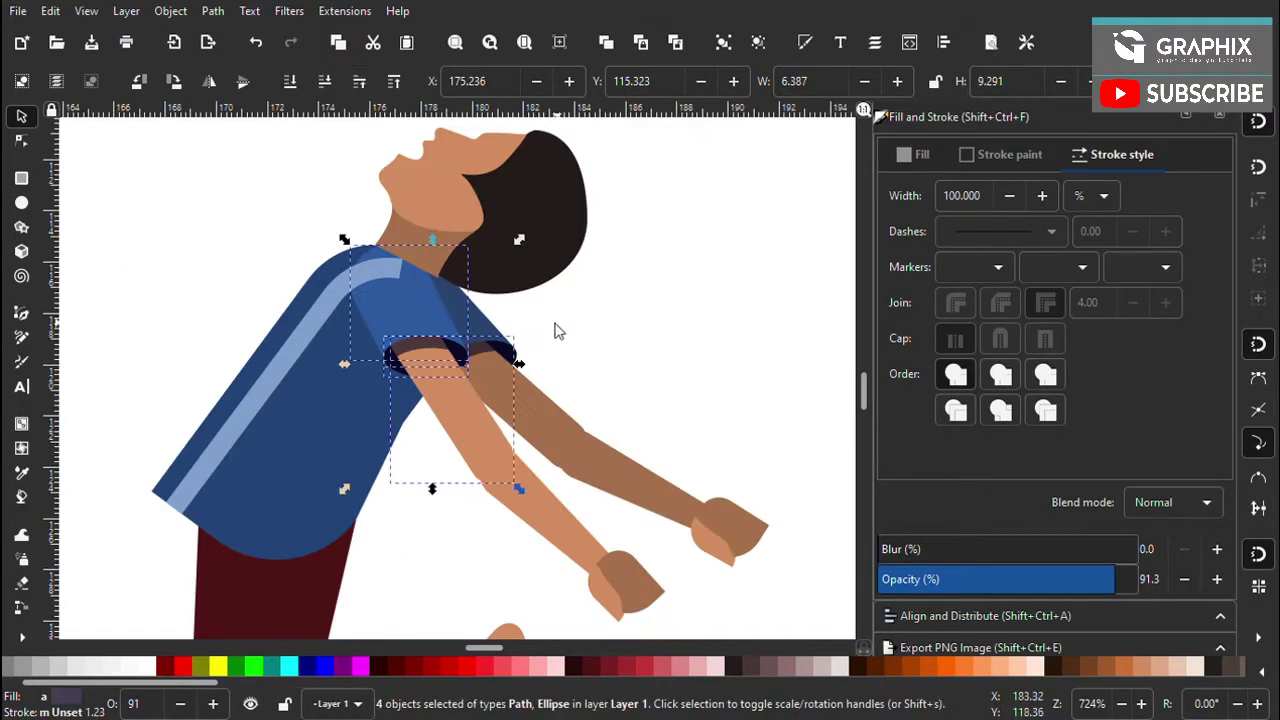
scroll(312, 329, up, 1)
click(312, 329)
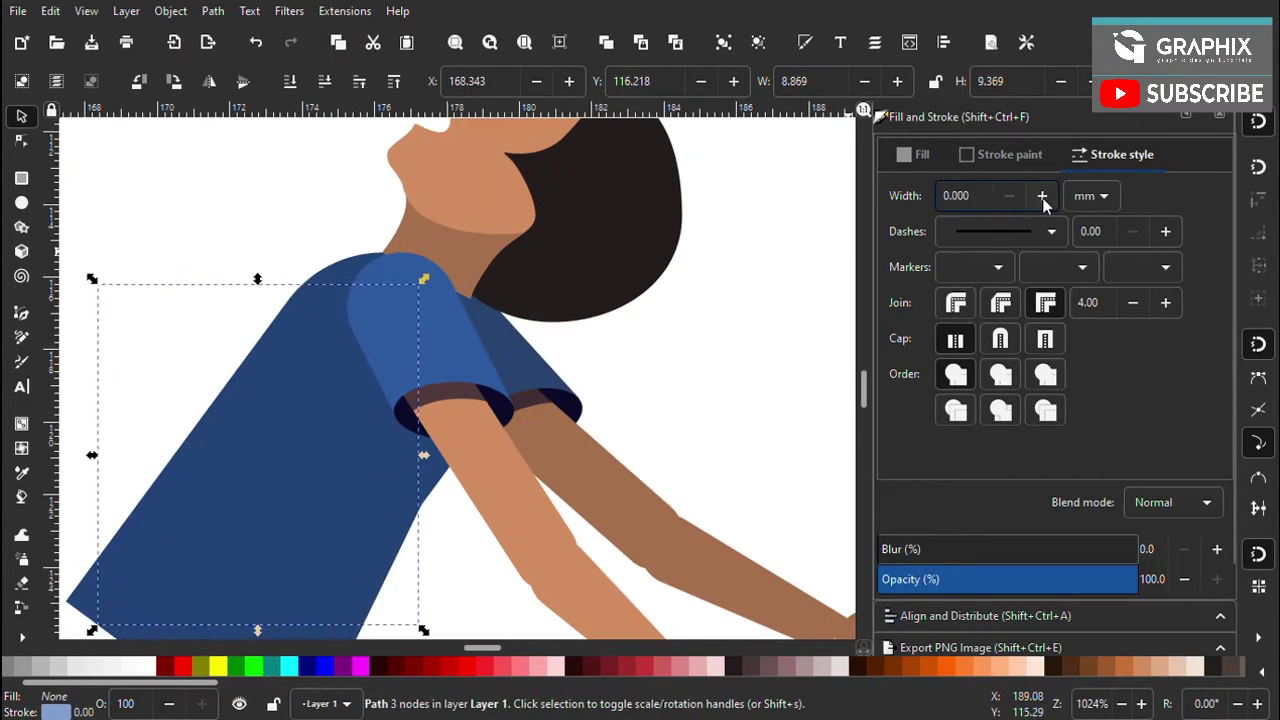
click(1010, 196)
scroll(421, 401, down, 2)
scroll(421, 401, up, 5)
Give the shirt sleeve no fill and a thin light-blue outline
drag(421, 401, 418, 398)
scroll(418, 380, down, 8)
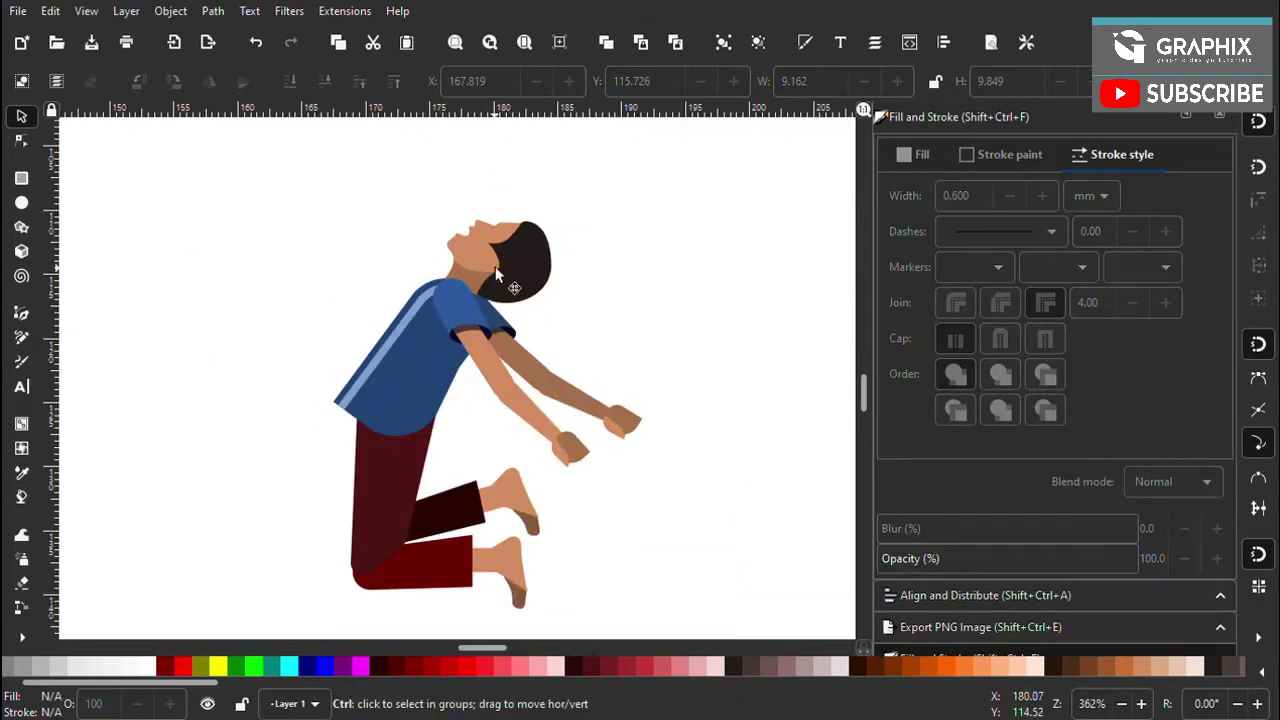
scroll(418, 355, up, 5)
click(418, 357)
scroll(395, 394, up, 1)
click(1005, 154)
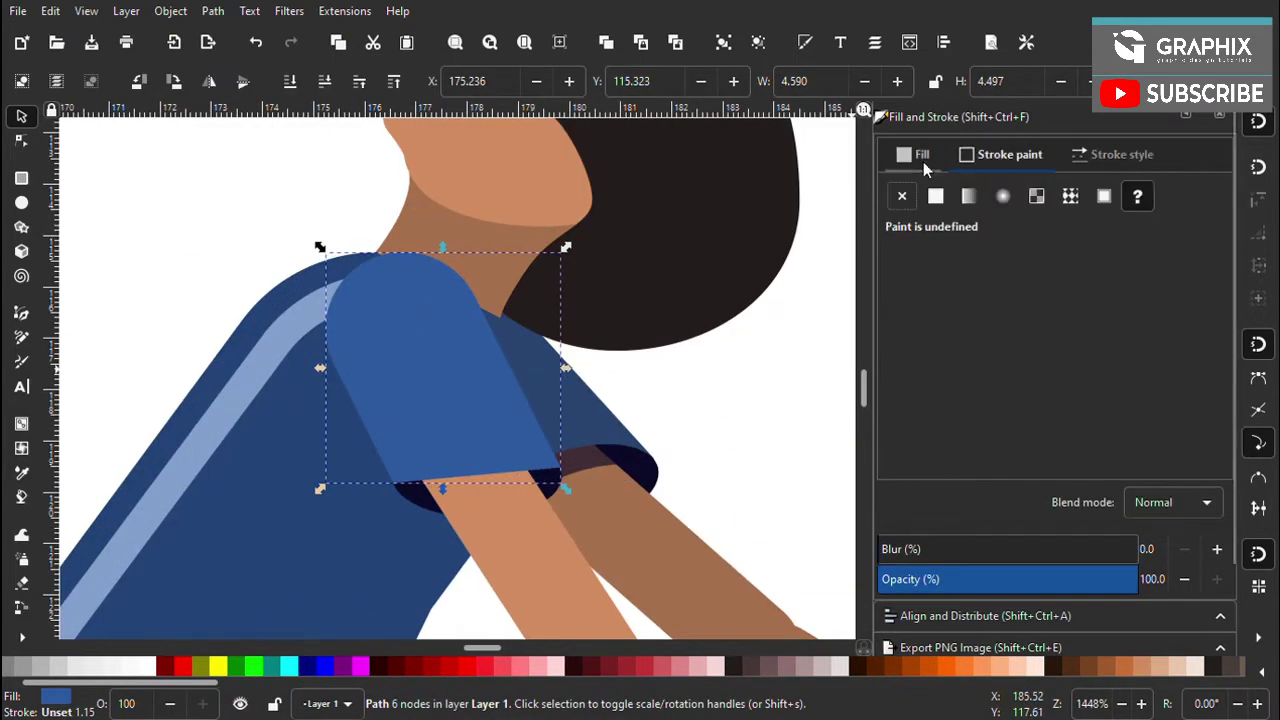
click(936, 196)
click(1122, 154)
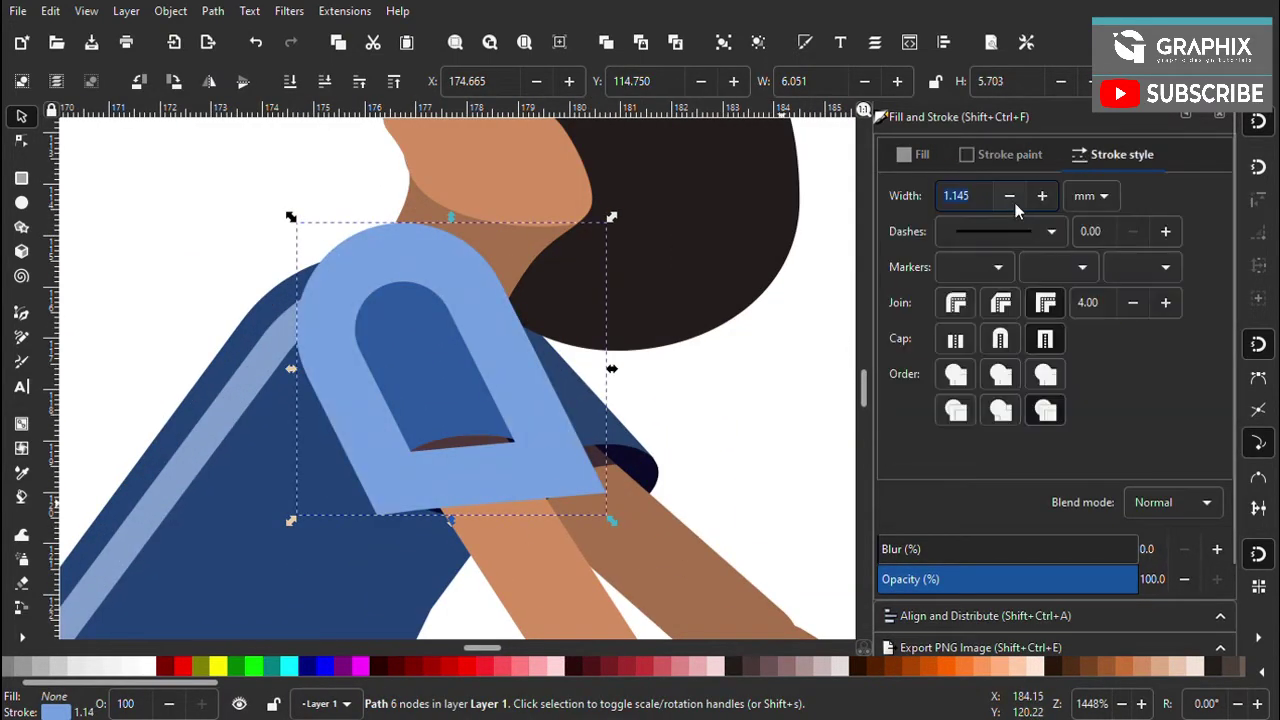
click(1009, 196)
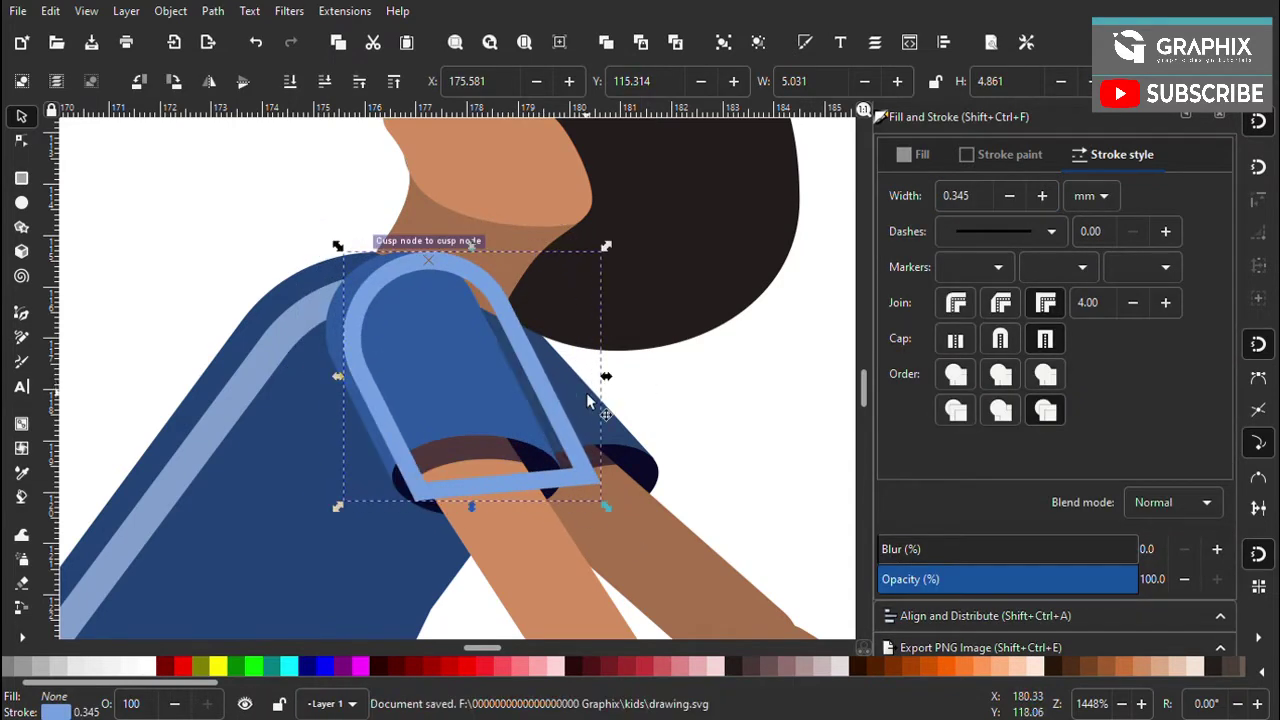
Set the light-blue sleeve outline width to 0.5 mm
scroll(600, 405, down, 6)
scroll(618, 400, up, 6)
ctrl+click(475, 367)
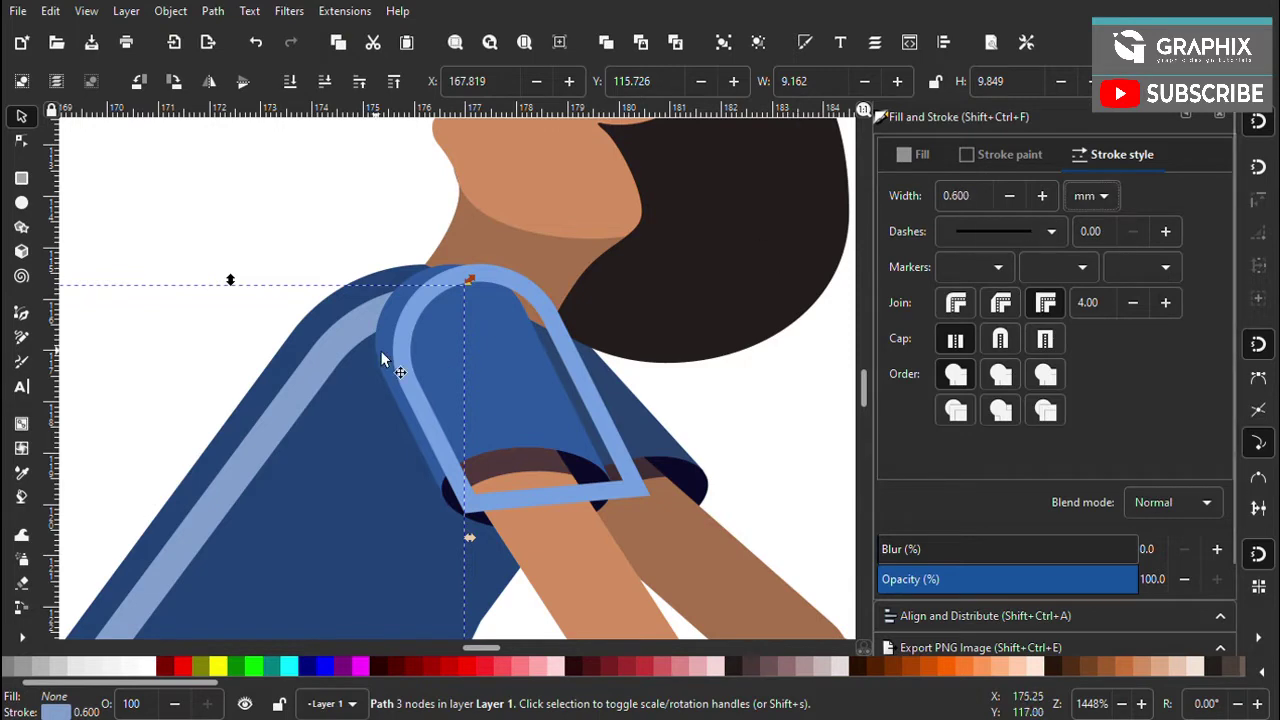
click(329, 427)
click(586, 383)
text(0)
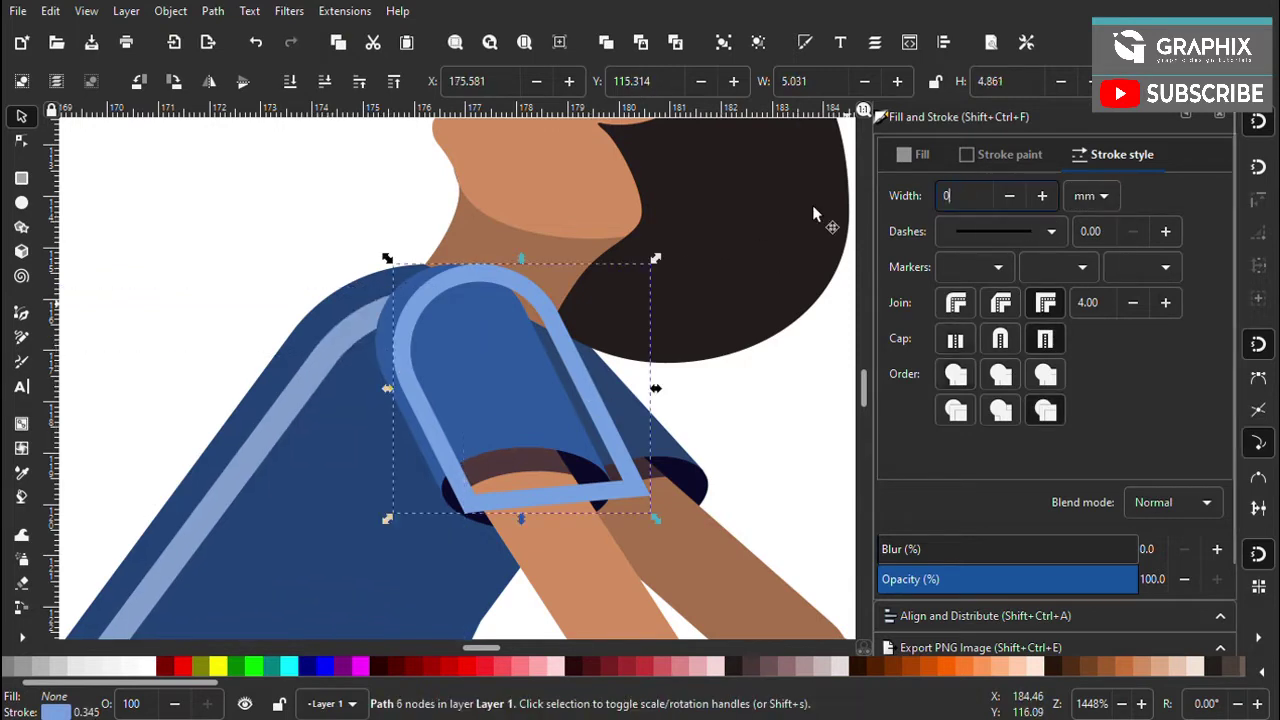
text(.5)
key(Return)
Fill a copy of the sleeve shape pink
scroll(449, 502, up, 3)
scroll(640, 420, down, 6)
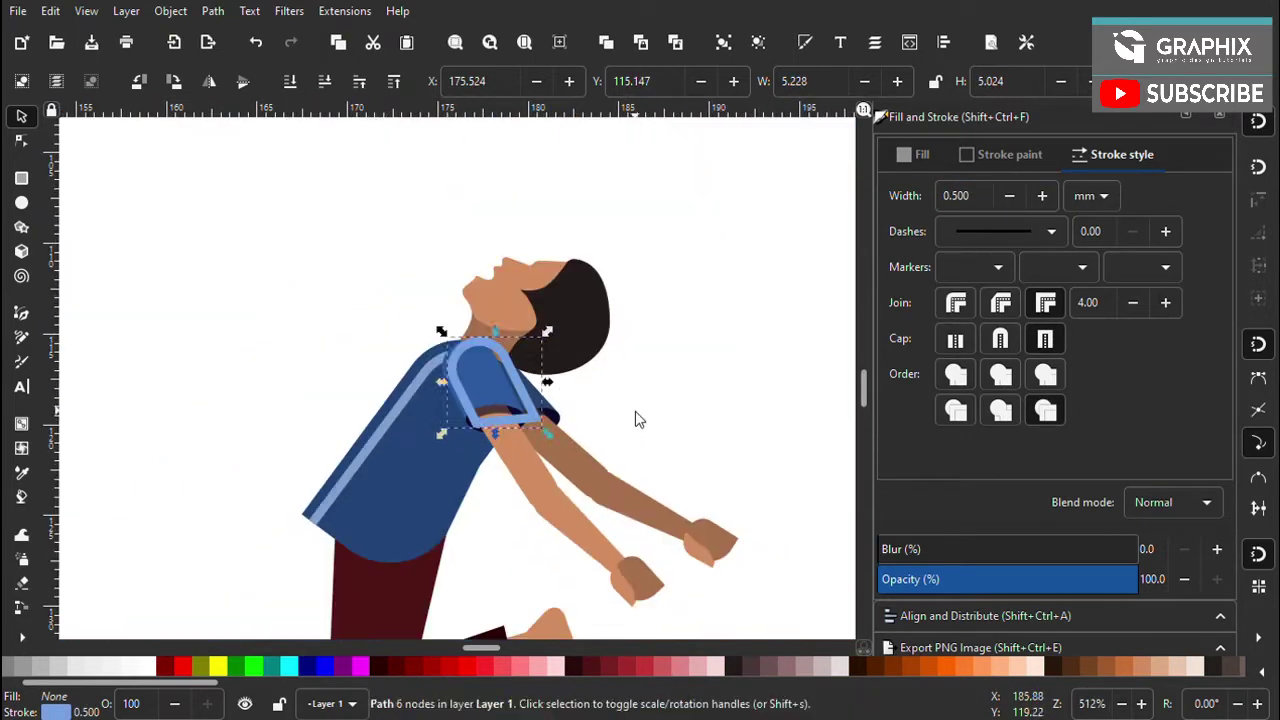
scroll(541, 394, up, 3)
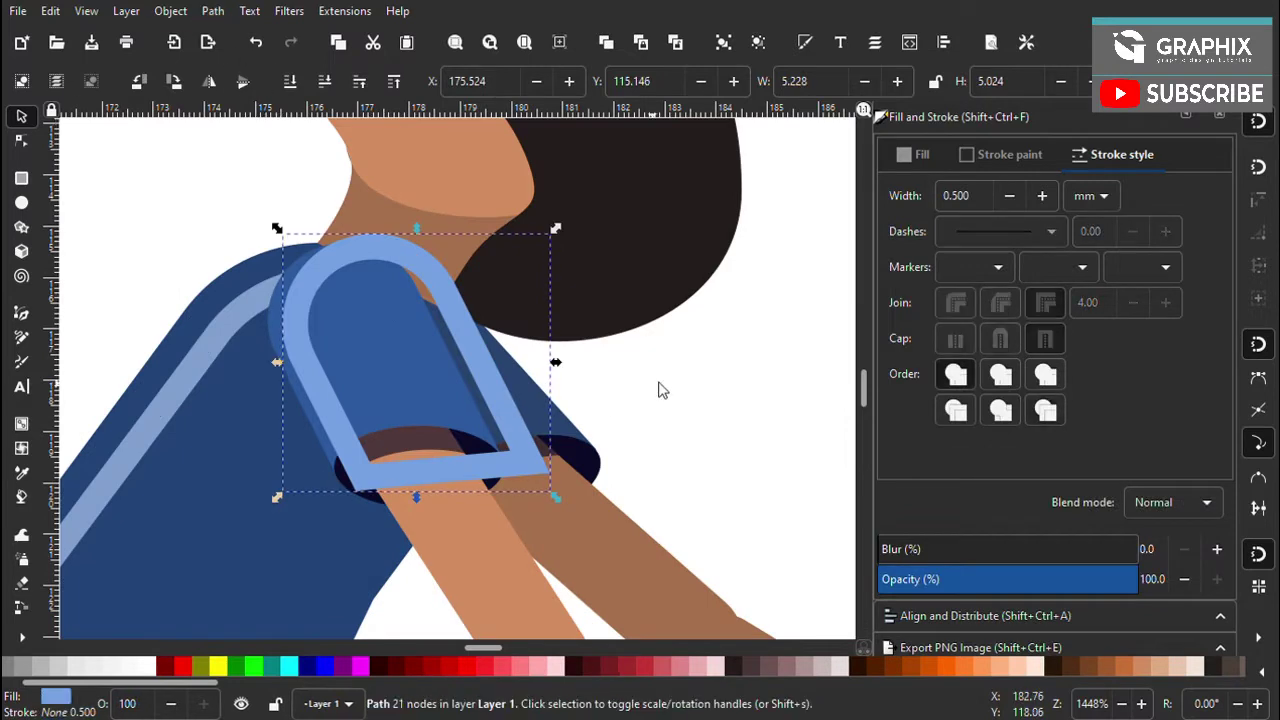
scroll(380, 430, down, 3)
scroll(330, 470, up, 5)
scroll(706, 438, down, 2)
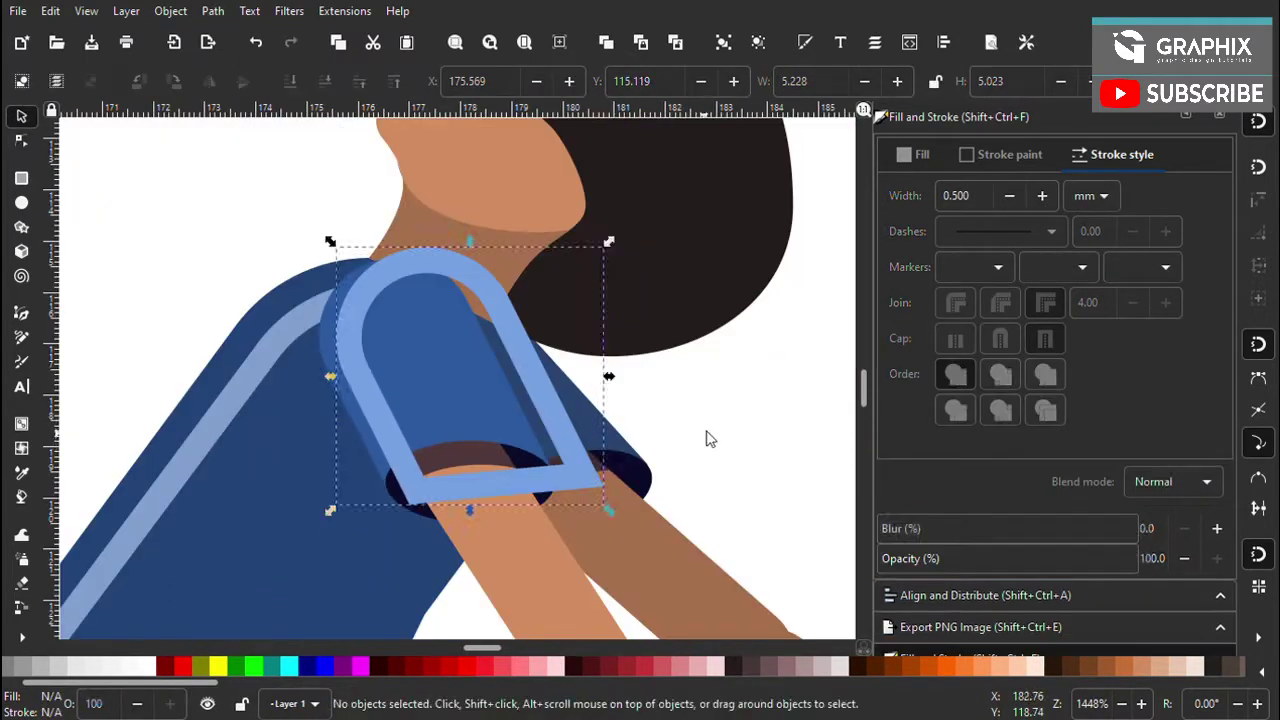
click(421, 373)
click(548, 665)
key(Escape)
Test intersecting the outline with the pink sleeve, undo, and reselect both shapes
click(340, 348)
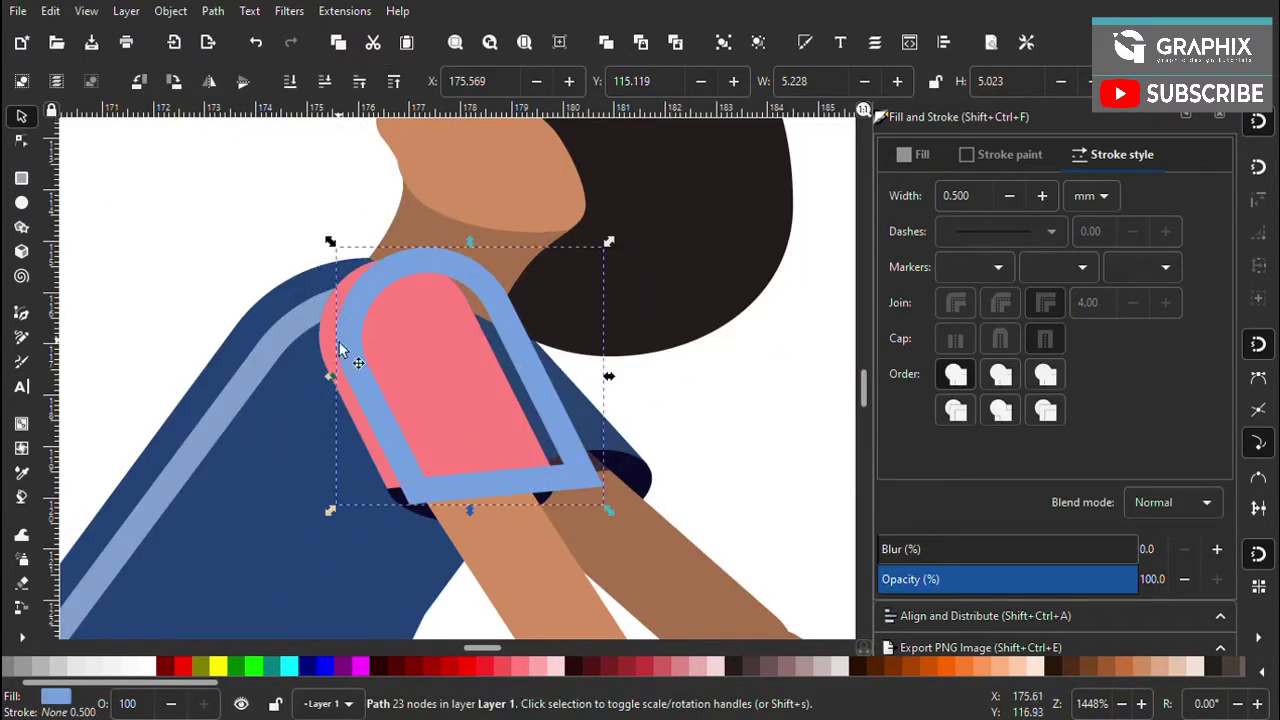
key(ctrl+asterisk)
key(Escape)
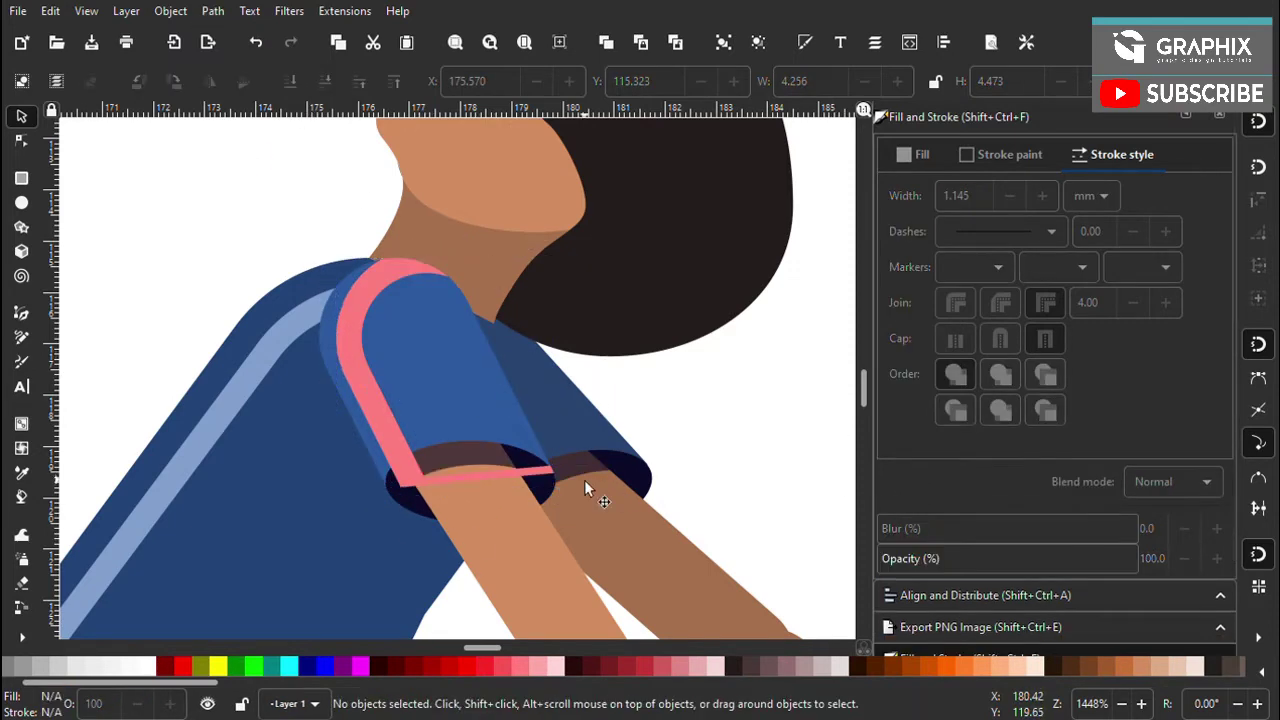
key(ctrl+z)
scroll(422, 495, up, 2)
scroll(422, 495, down, 2)
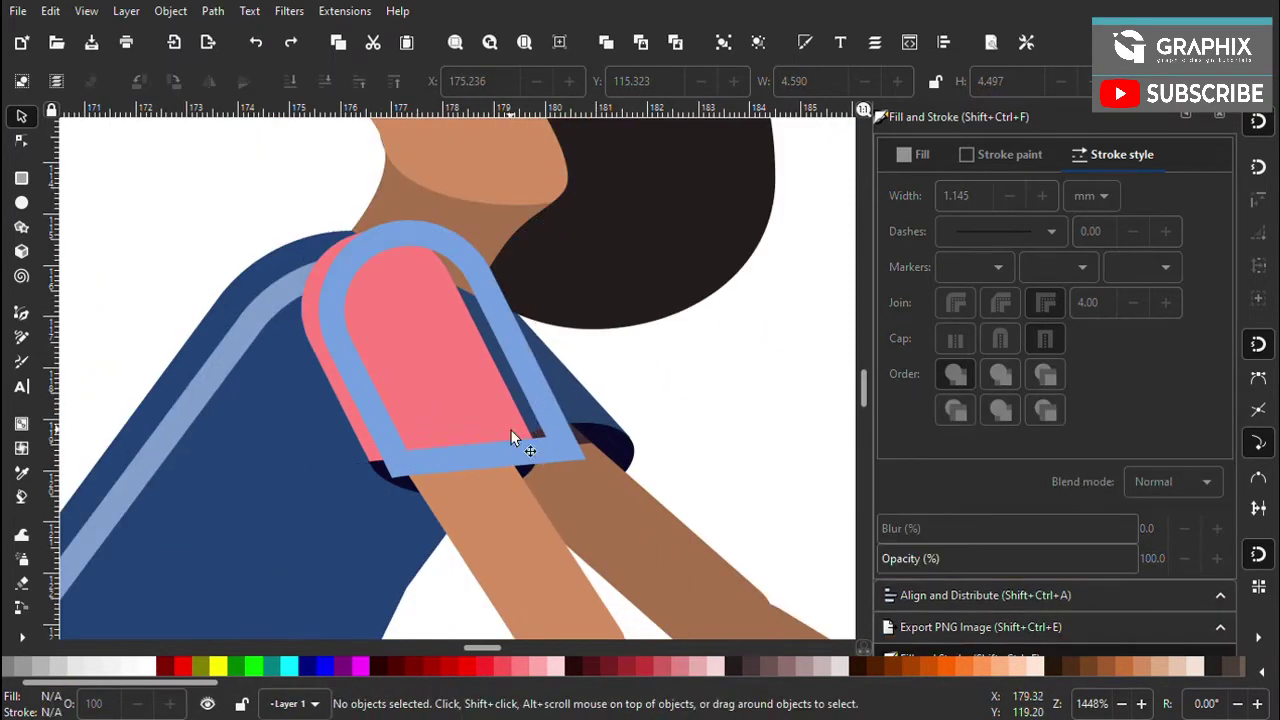
click(343, 297)
shift+click(397, 240)
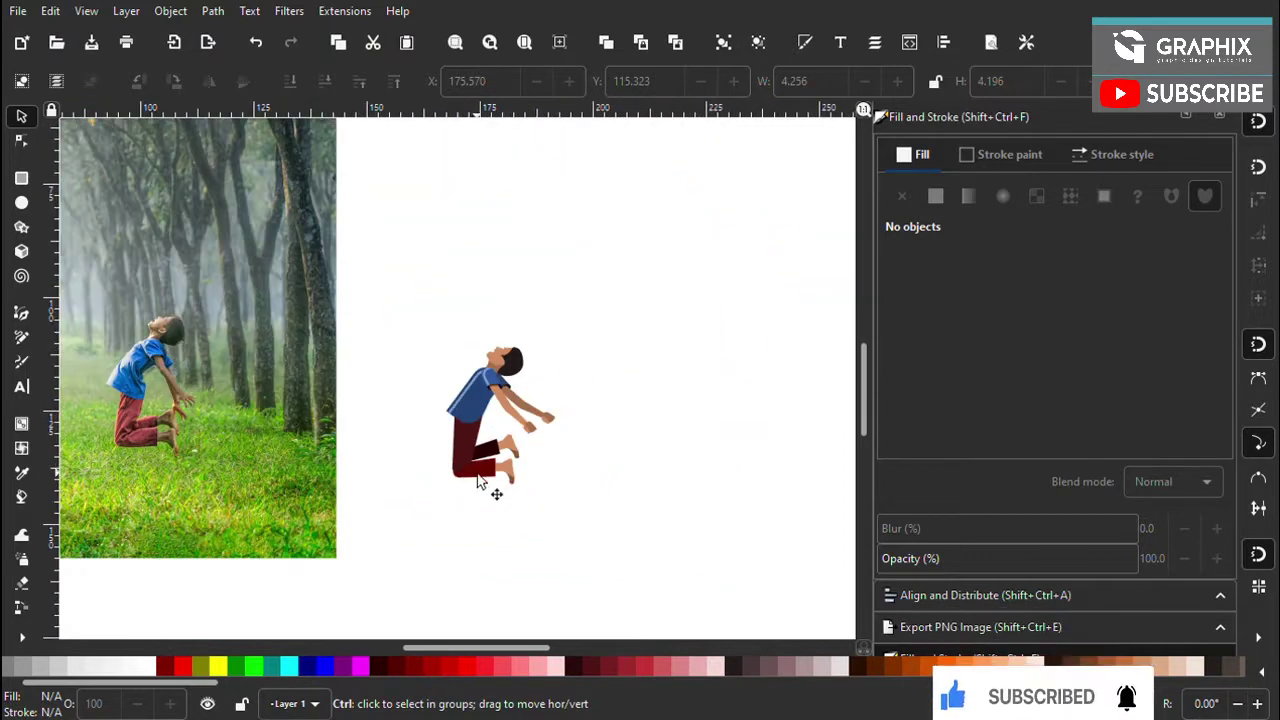
Make a copy of the front thigh an outline-only path with stroke width 5
click(902, 196)
click(985, 158)
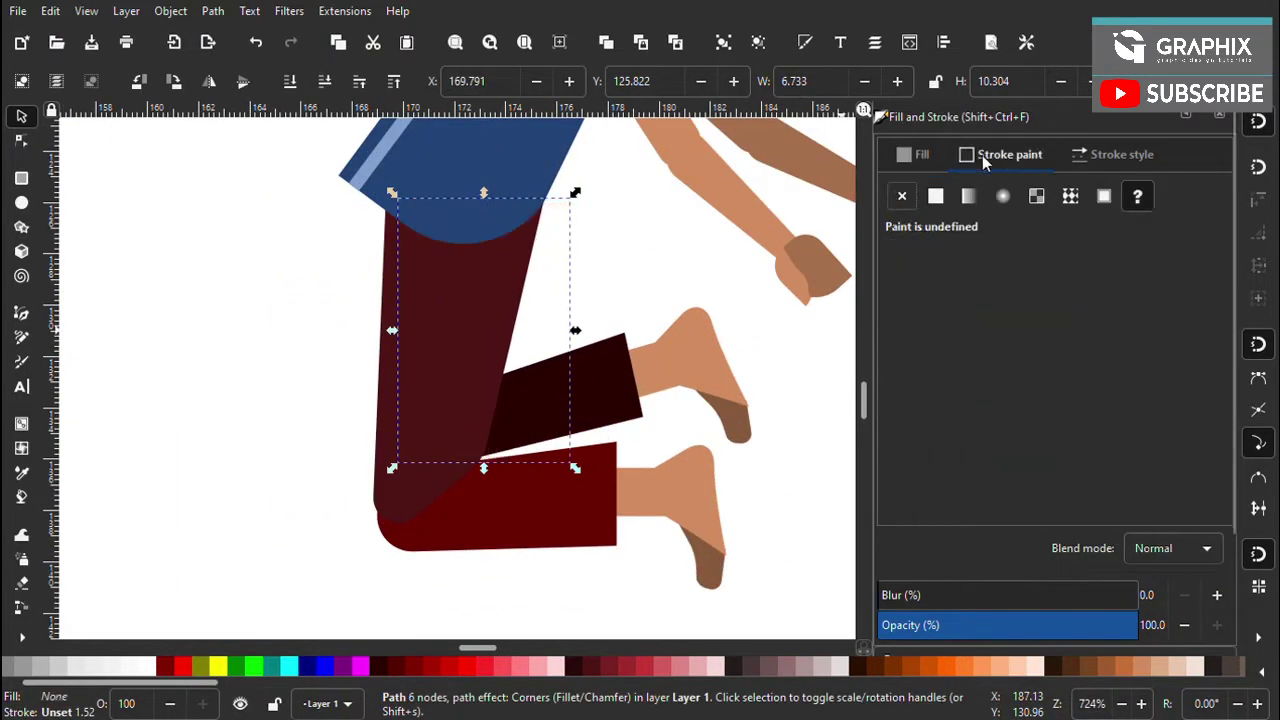
click(470, 360)
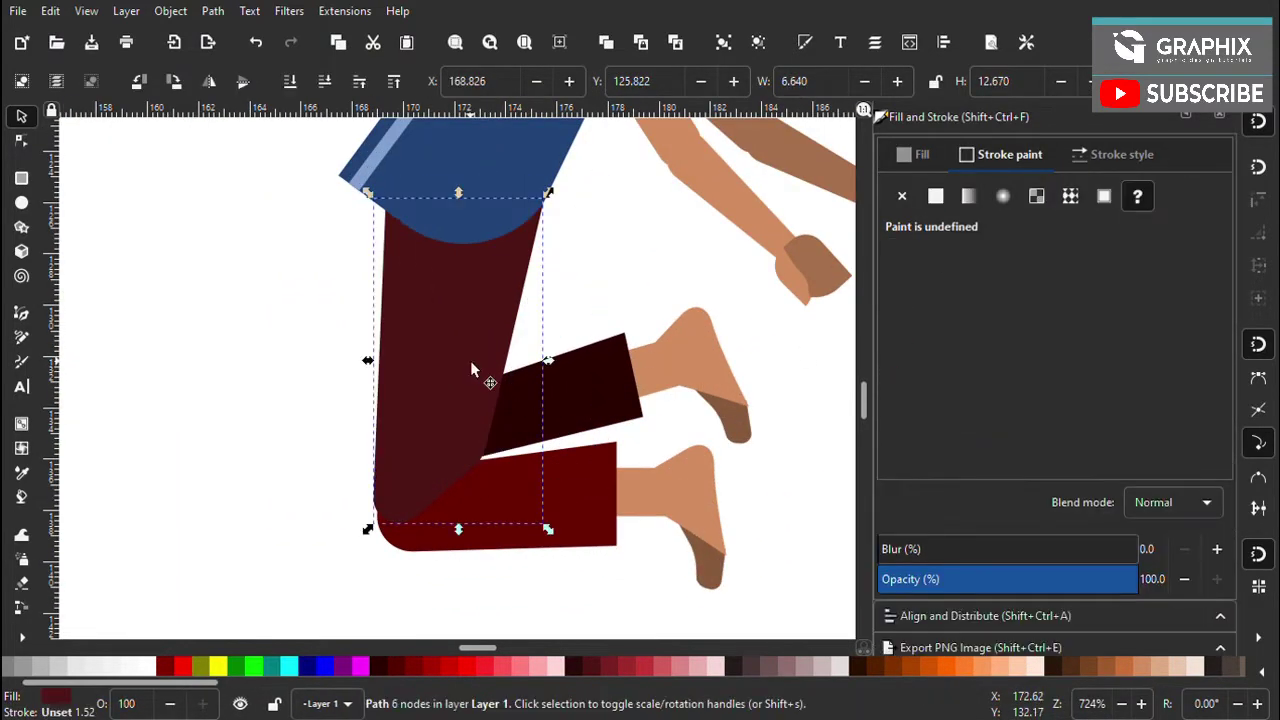
click(915, 154)
click(903, 196)
click(1115, 154)
text(0)
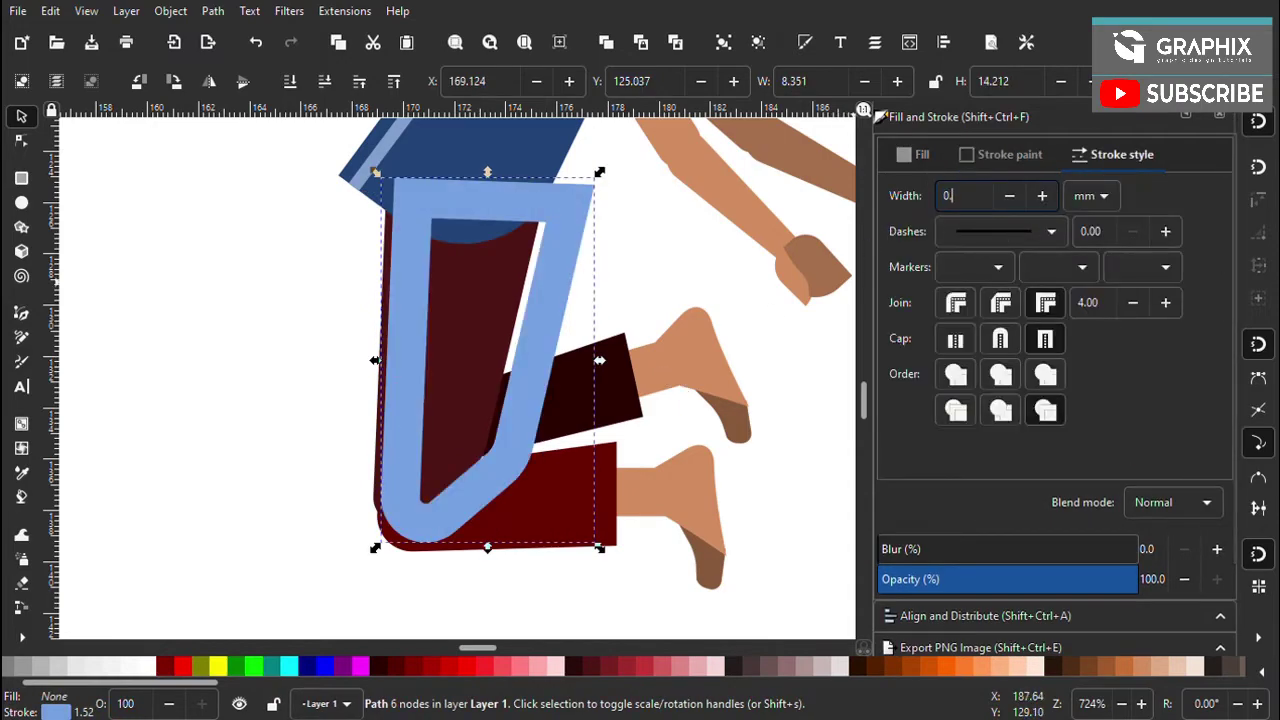
text(5)
key(Return)
ctrl+scroll(473, 445, down, 3)
ctrl+scroll(543, 371, up, 4)
ctrl+scroll(447, 318, down, 1)
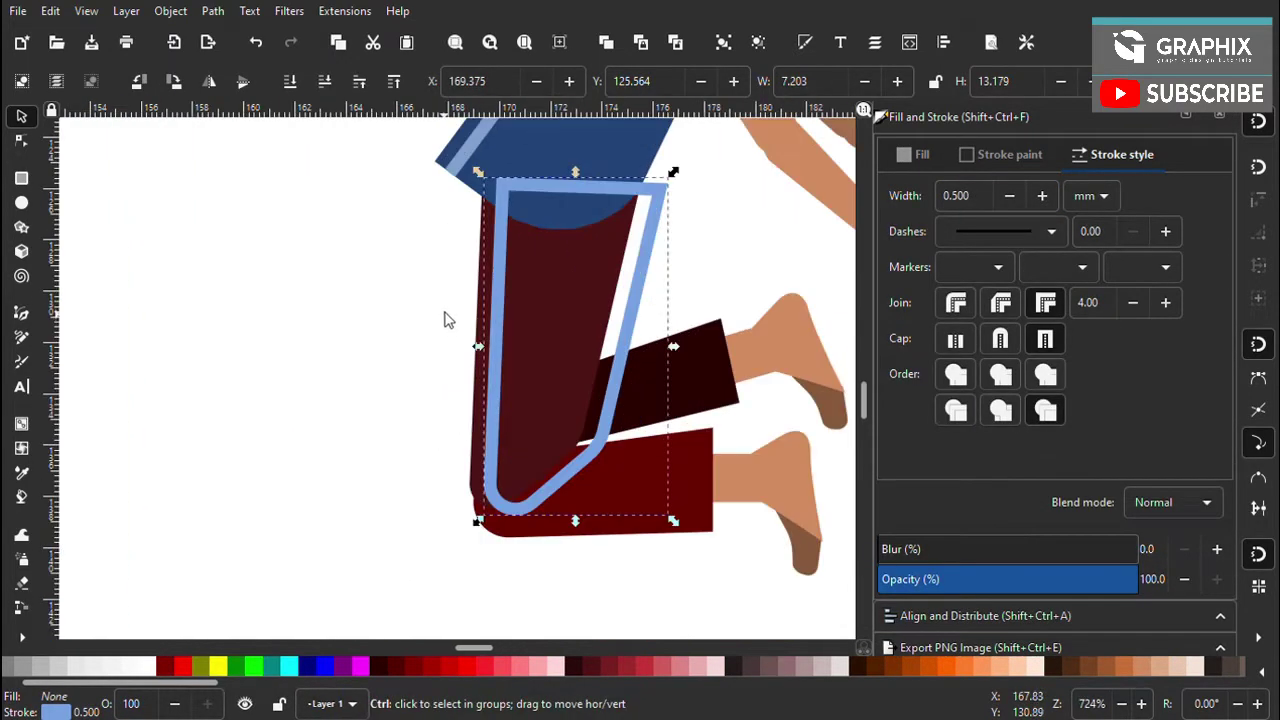
scroll(447, 318, right, 2)
key(Escape)
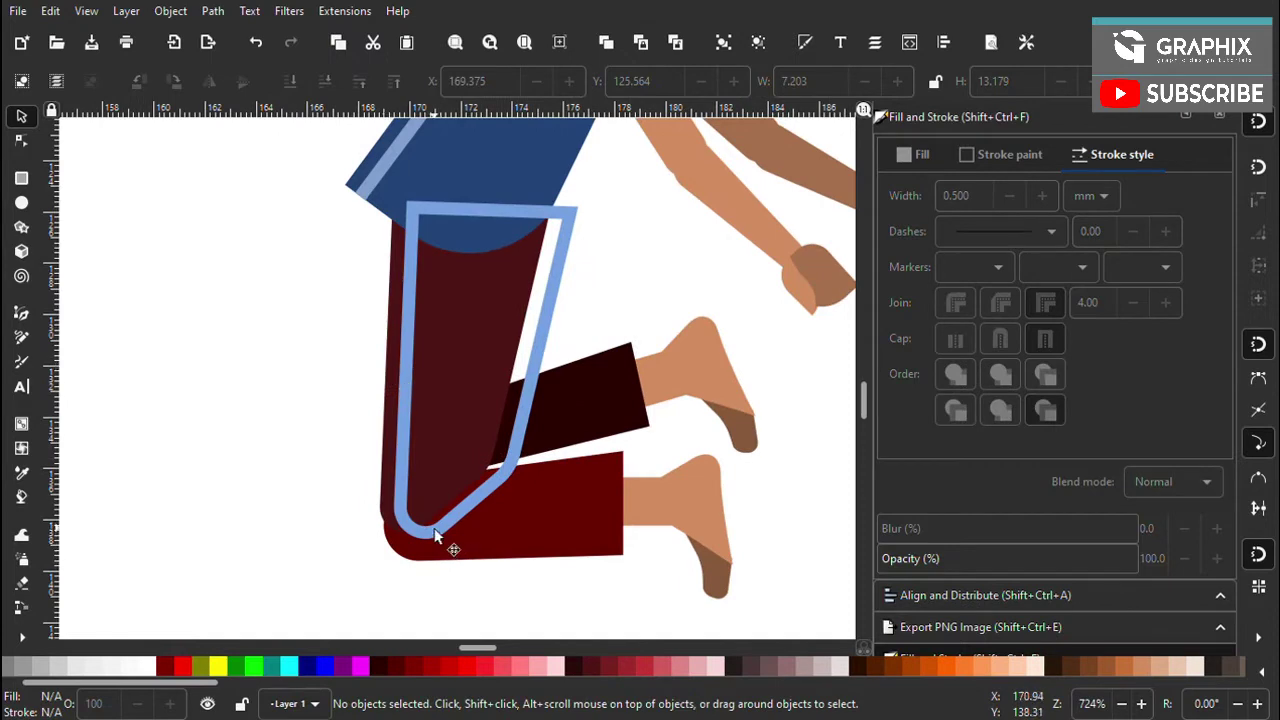
Combine the light-blue leg outline with the thigh shape into a highlight band
click(435, 535)
ctrl+scroll(435, 535, up, 1)
click(441, 483)
ctrl+scroll(540, 330, down, 1)
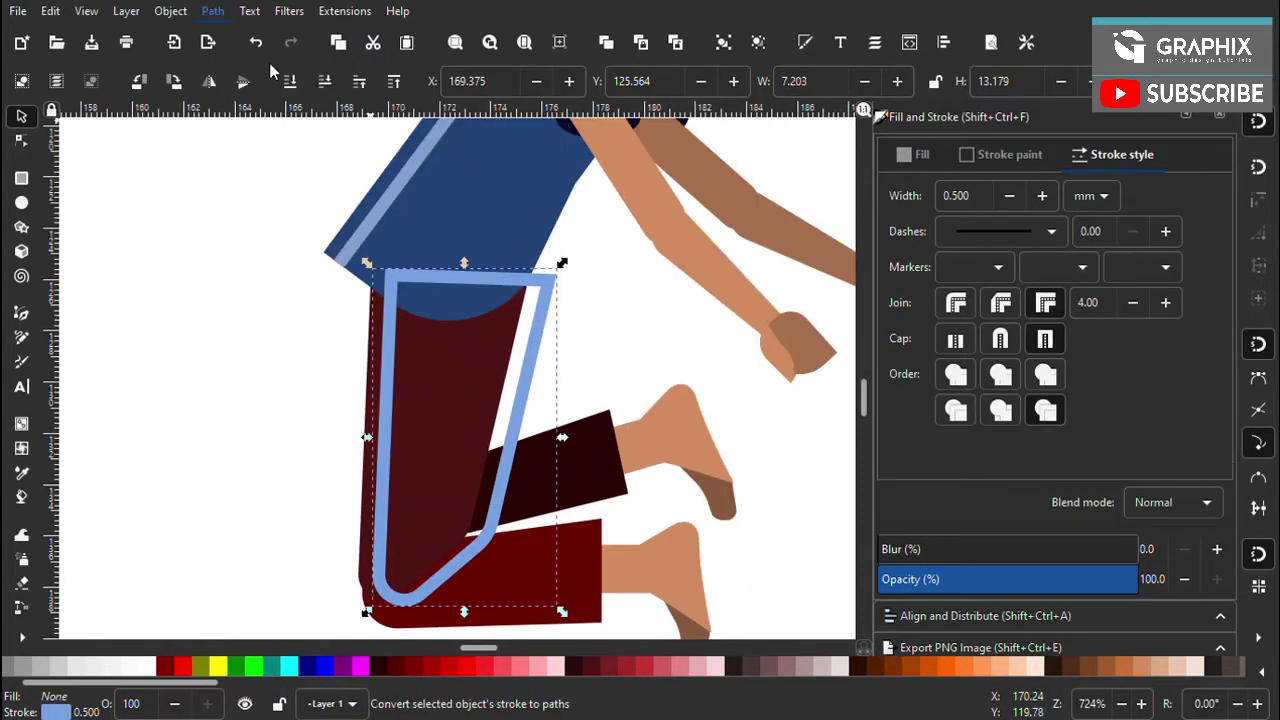
ctrl+scroll(374, 410, up, 1)
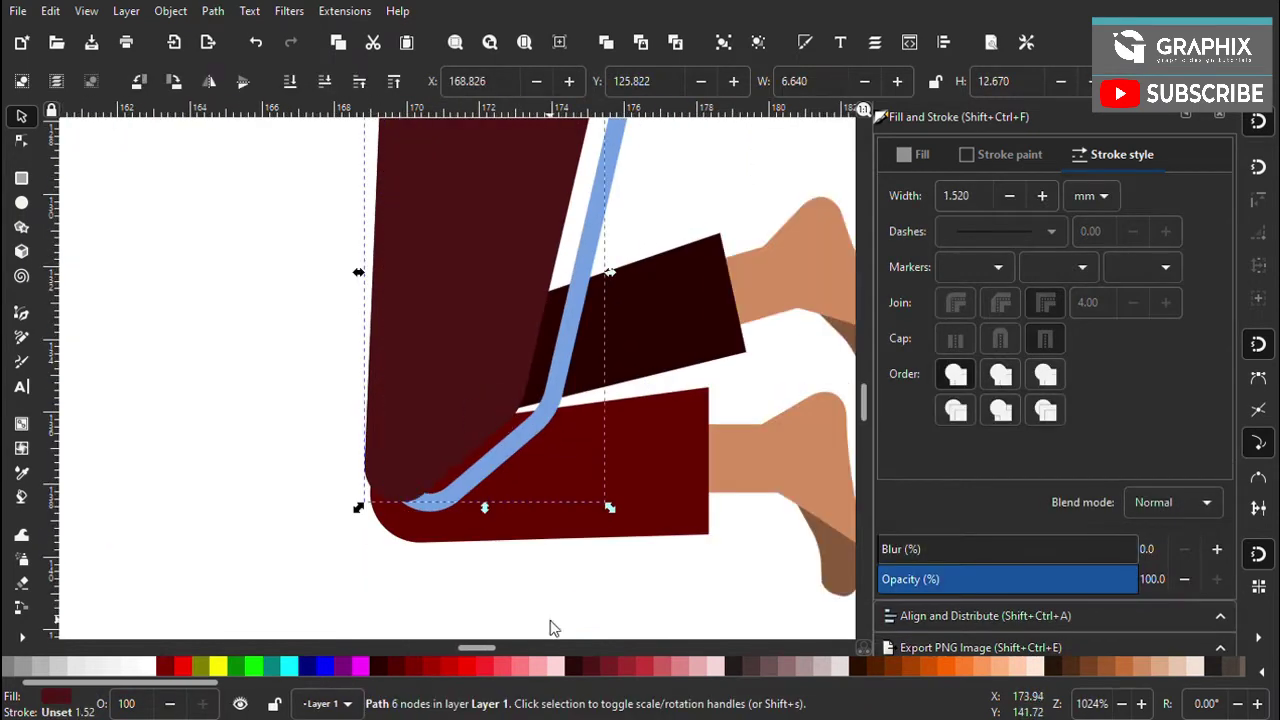
click(546, 388)
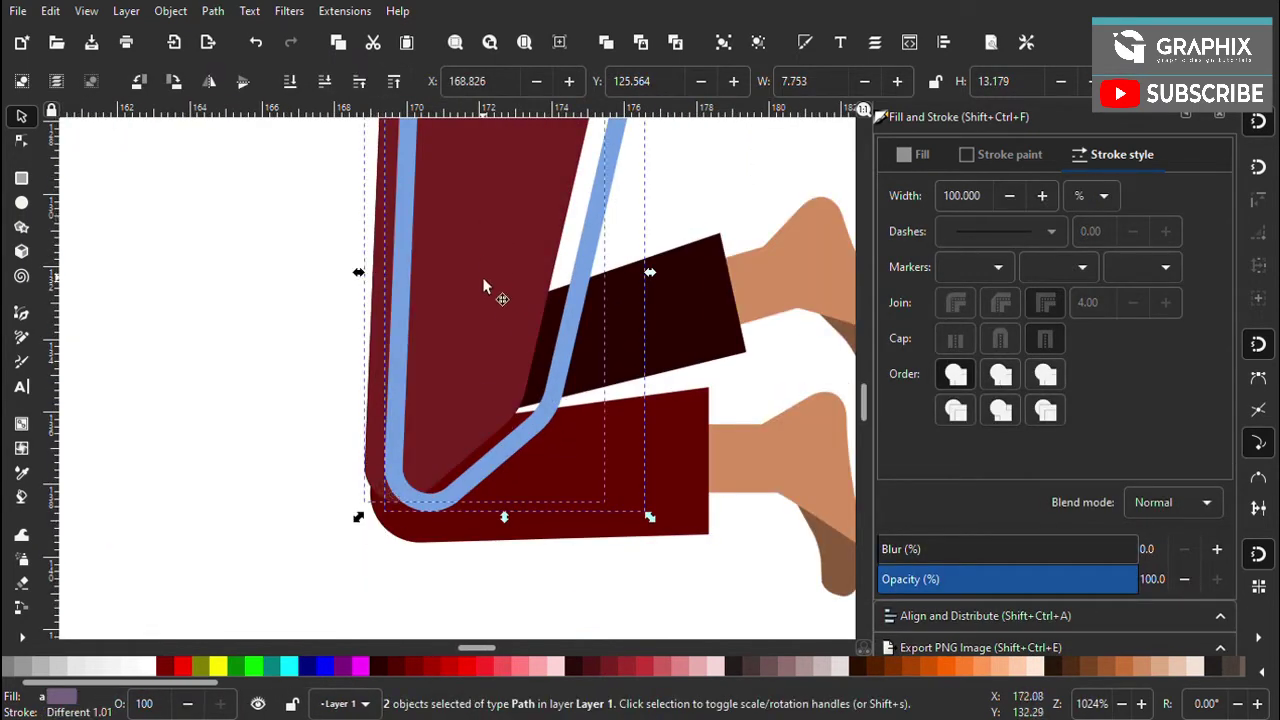
ctrl+scroll(482, 277, down, 1)
shift+click(395, 435)
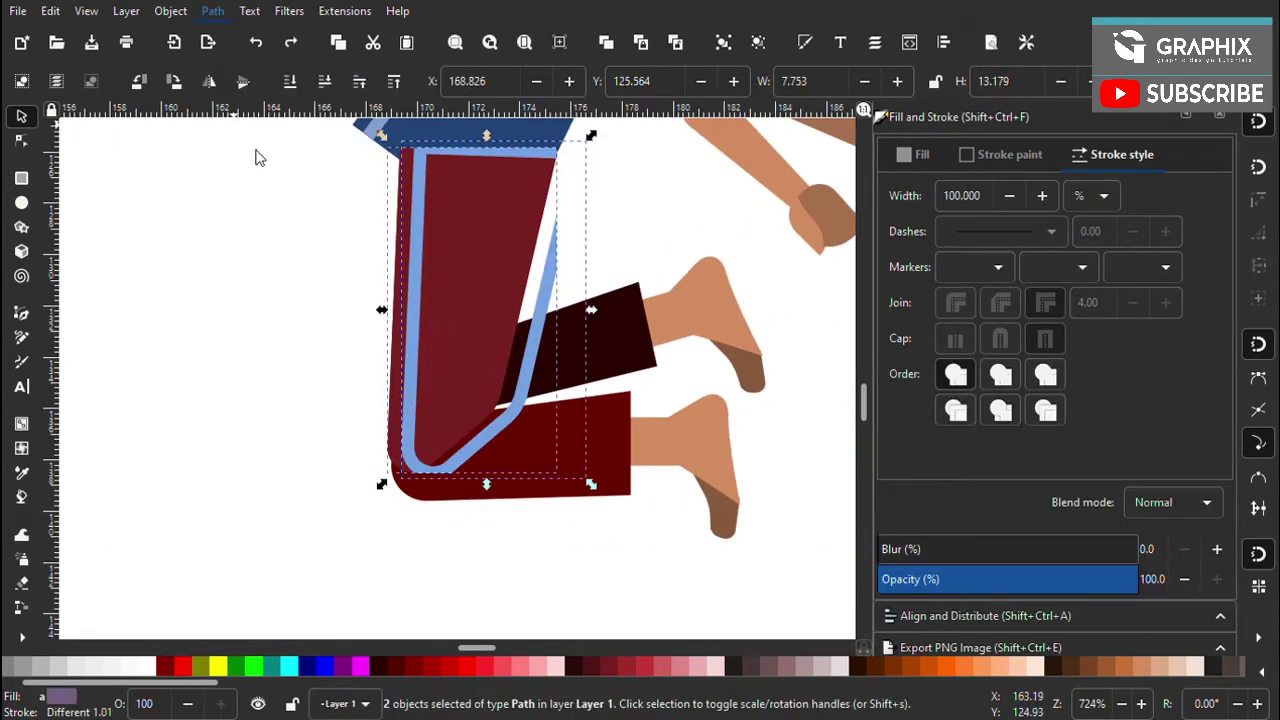
key(ctrl+plus)
Adjust the thigh highlight band's red colour and check the darker thigh beneath
click(394, 517)
ctrl+scroll(394, 517, up, 2)
ctrl+scroll(394, 517, up, 2)
click(912, 154)
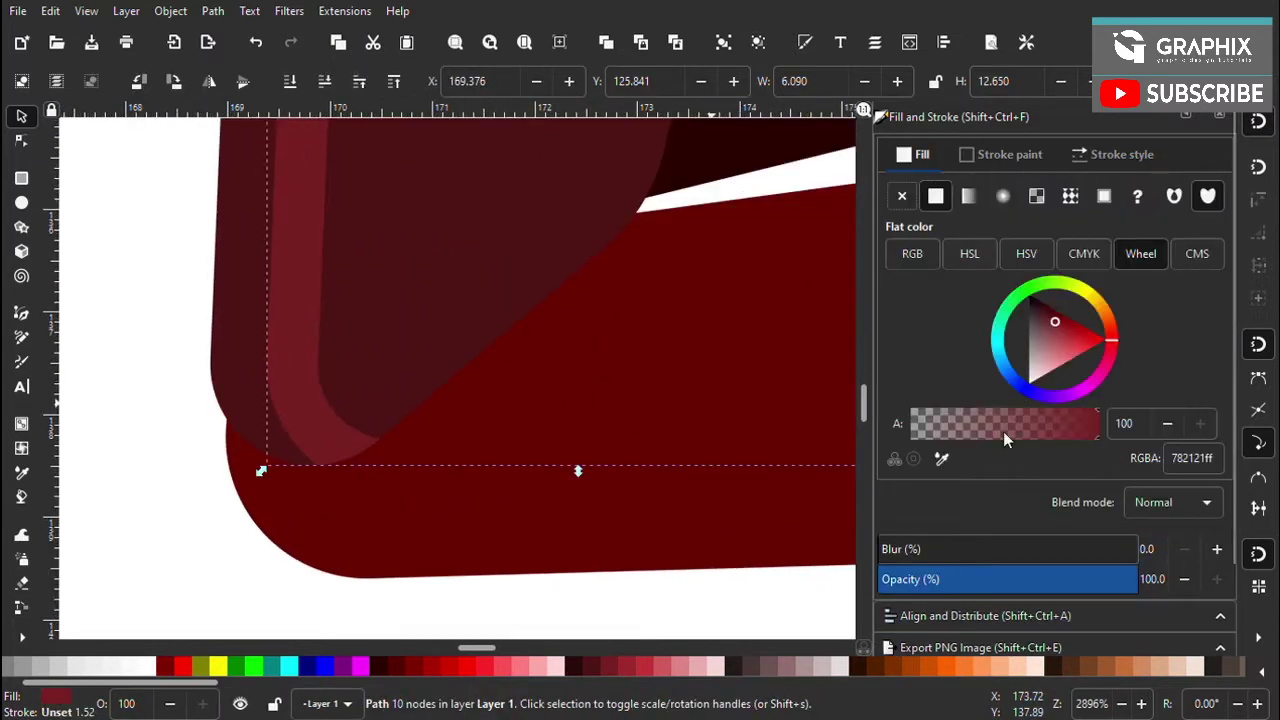
ctrl+scroll(506, 589, down, 3)
ctrl+scroll(414, 520, up, 3)
ctrl+click(414, 520)
ctrl+scroll(432, 413, down, 1)
ctrl+click(432, 413)
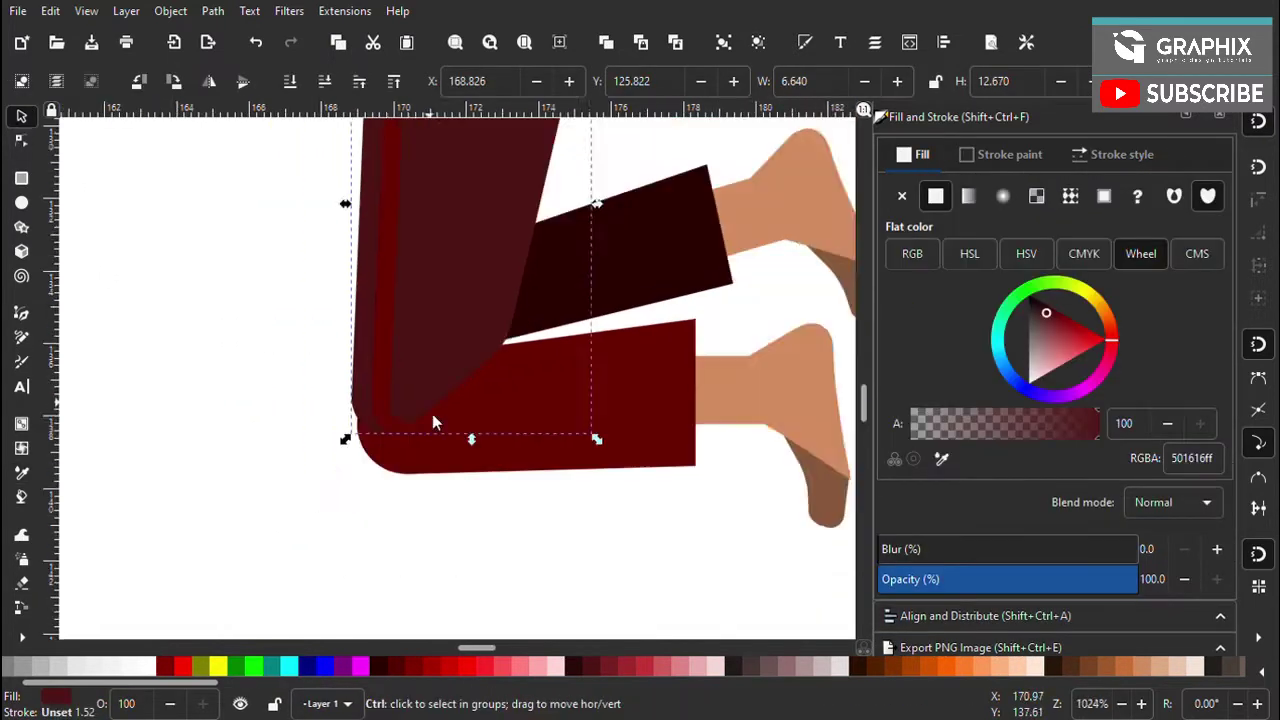
key(Escape)
scroll(432, 413, up, 10)
Try uniting the shirt with the leg and inspect shirt pieces, undoing stray moves
ctrl+click(539, 354)
drag(539, 354, 352, 266)
key(ctrl+z)
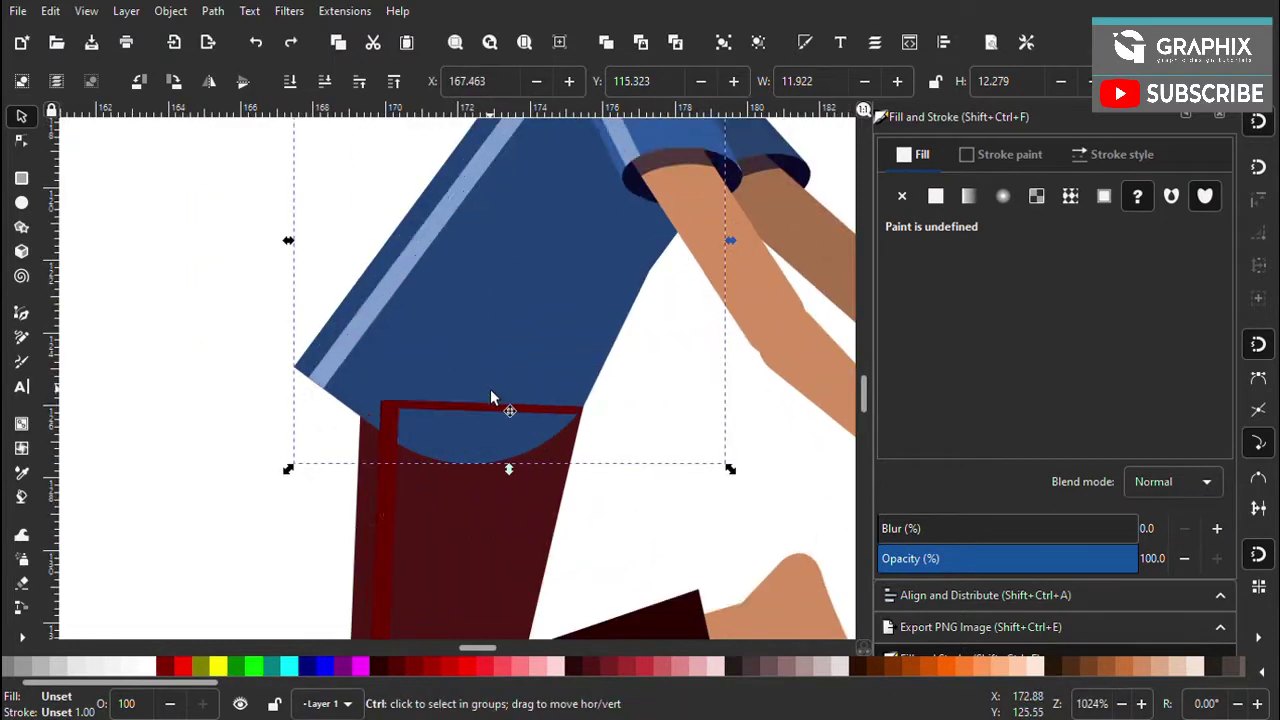
shift+click(384, 498)
ctrl+scroll(384, 498, down, 3)
ctrl+scroll(437, 424, up, 1)
key(ctrl+plus)
click(418, 397)
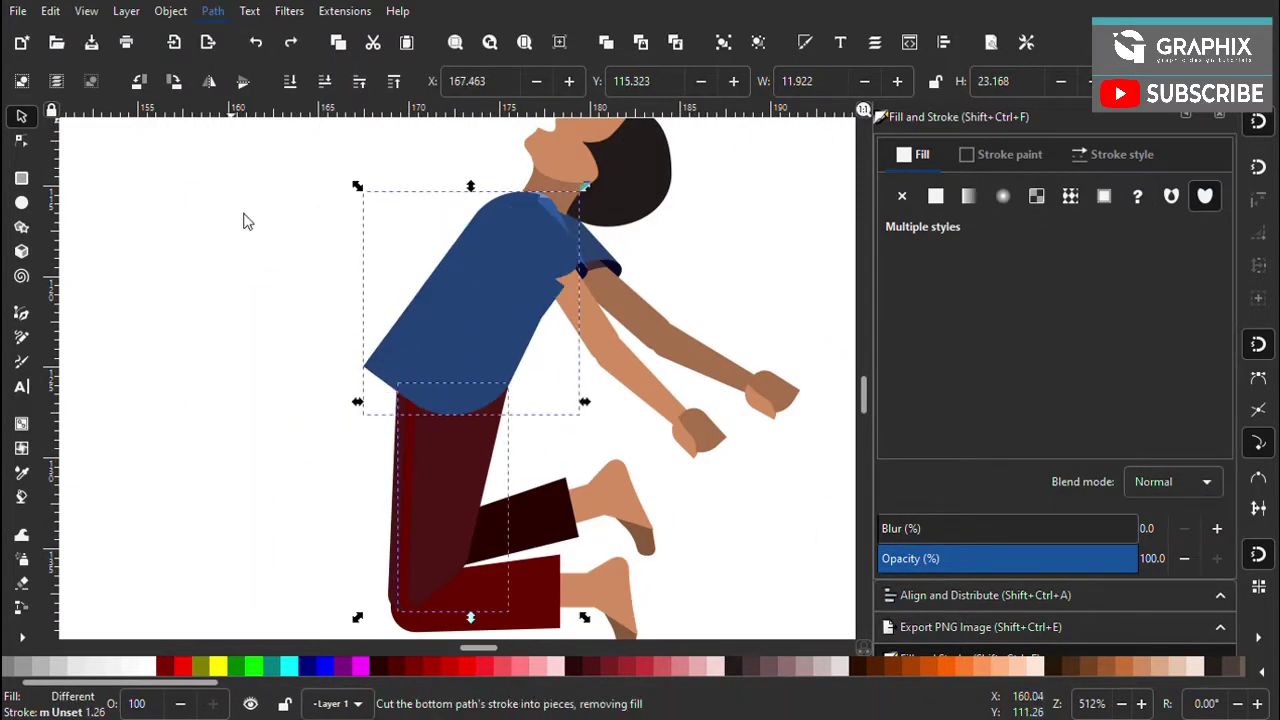
click(256, 141)
drag(480, 376, 283, 249)
key(ctrl+z)
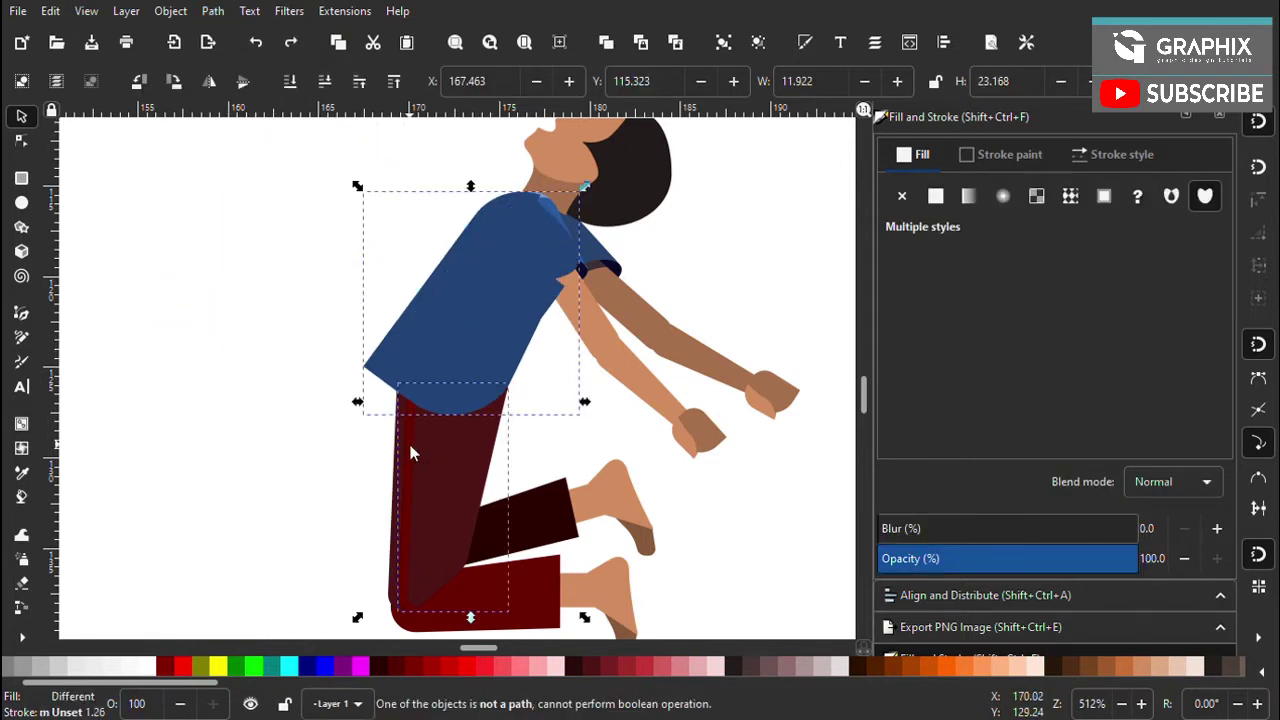
key(Escape)
Save the drawing
ctrl+scroll(432, 425, down, 3)
ctrl+scroll(342, 418, up, 4)
ctrl+scroll(530, 474, down, 1)
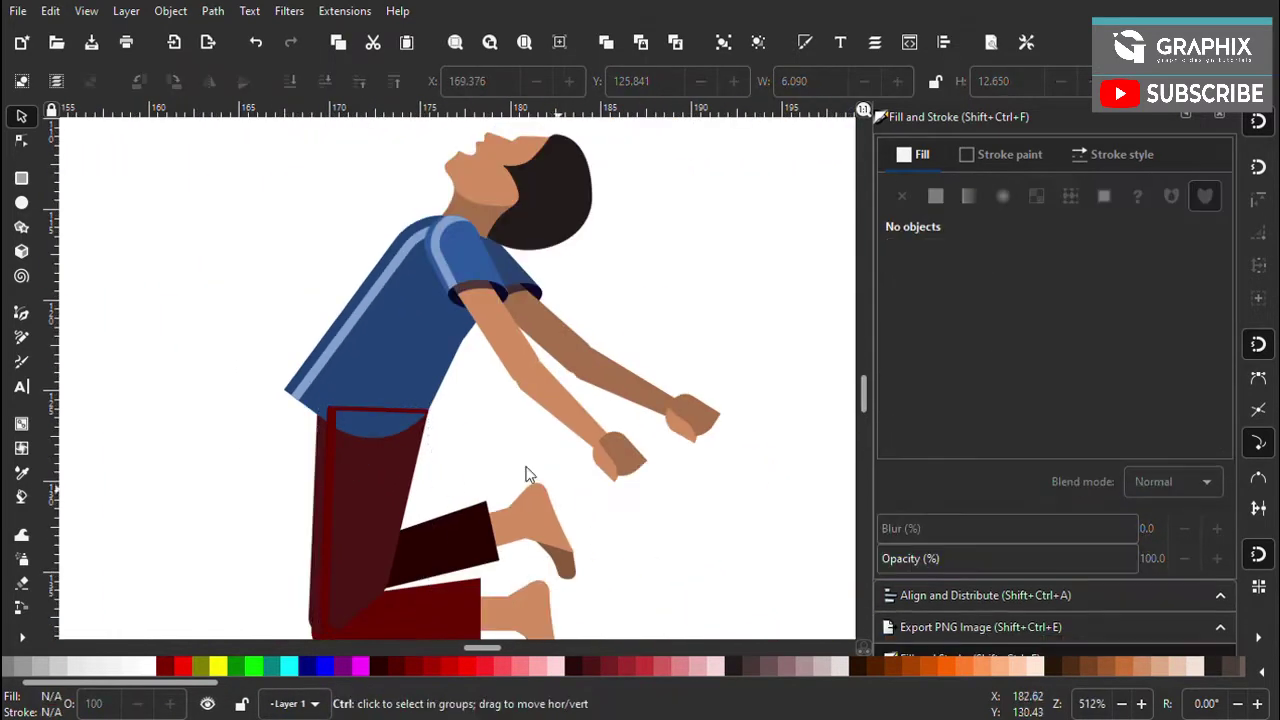
ctrl+scroll(530, 474, down, 4)
ctrl+scroll(414, 428, down, 1)
ctrl+scroll(449, 434, up, 1)
ctrl+scroll(400, 414, up, 3)
key(ctrl+s)
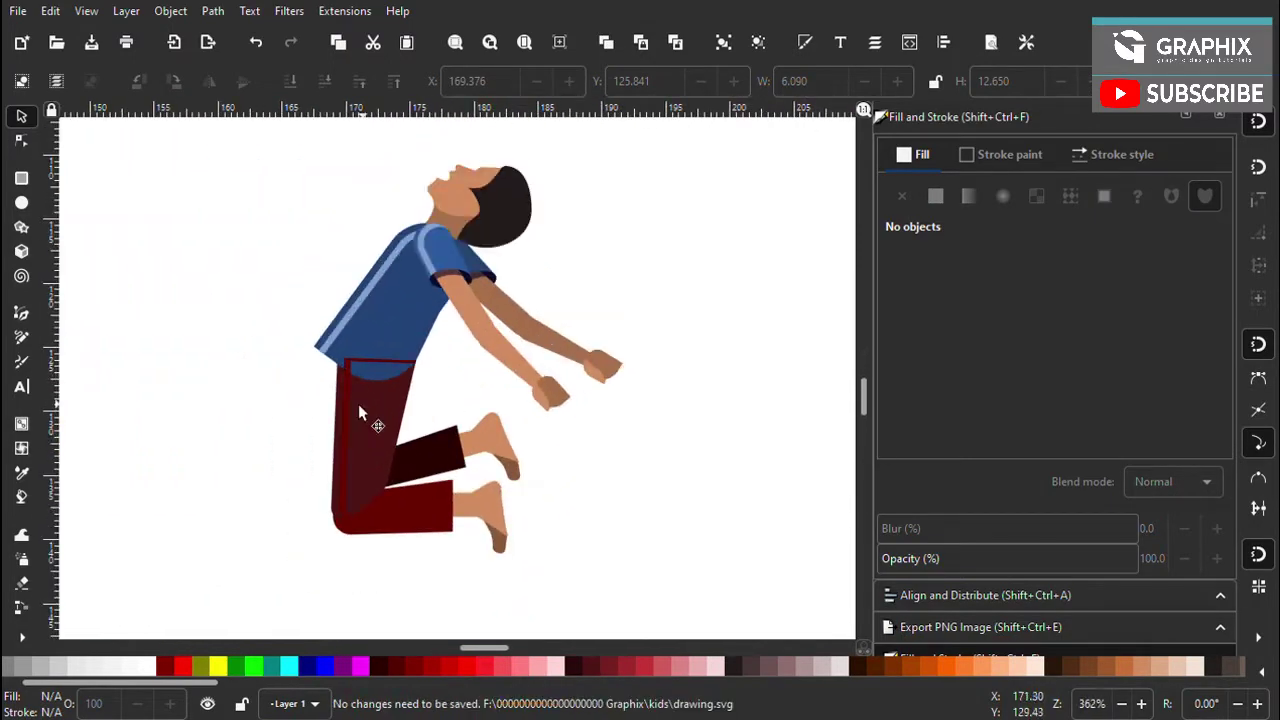
Recolour the selected shirt red, then deselect
click(384, 348)
ctrl+scroll(376, 368, up, 1)
ctrl+scroll(442, 435, up, 2)
click(426, 667)
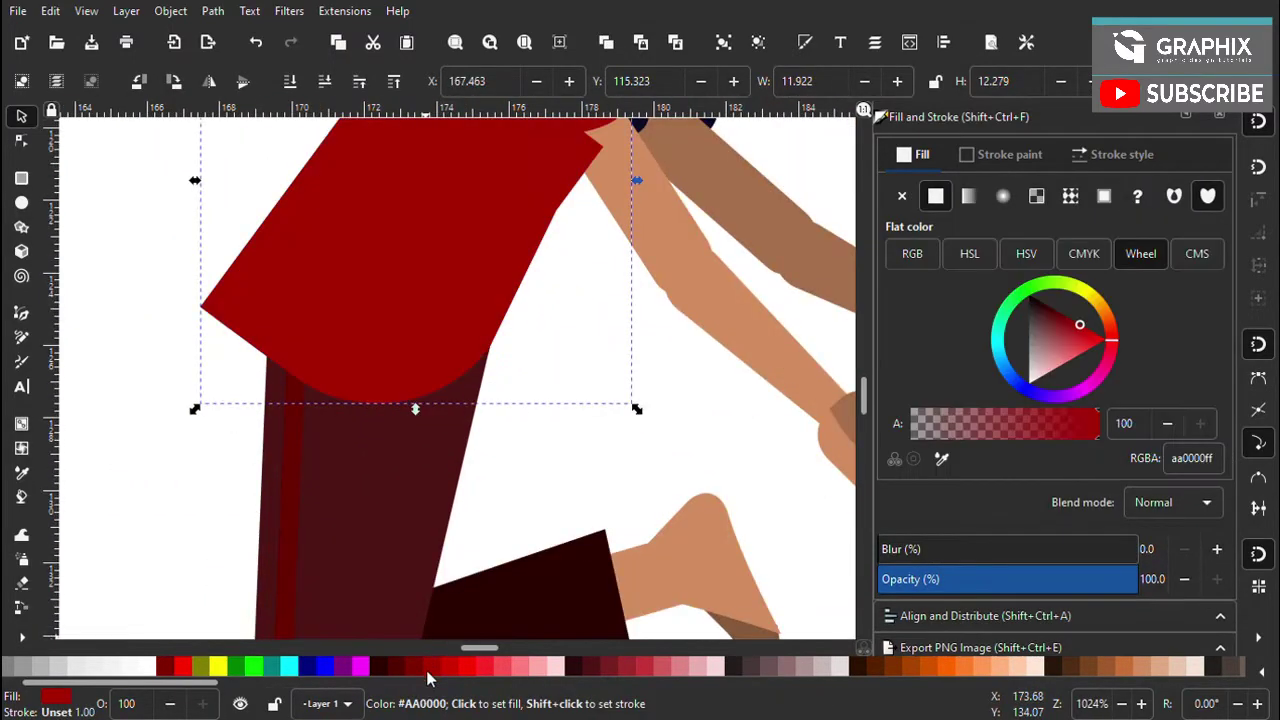
key(Escape)
ctrl+scroll(420, 400, down, 2)
Adjust the shirt's rounded lower-edge nodes, then return to the Selector and deselect
click(395, 352)
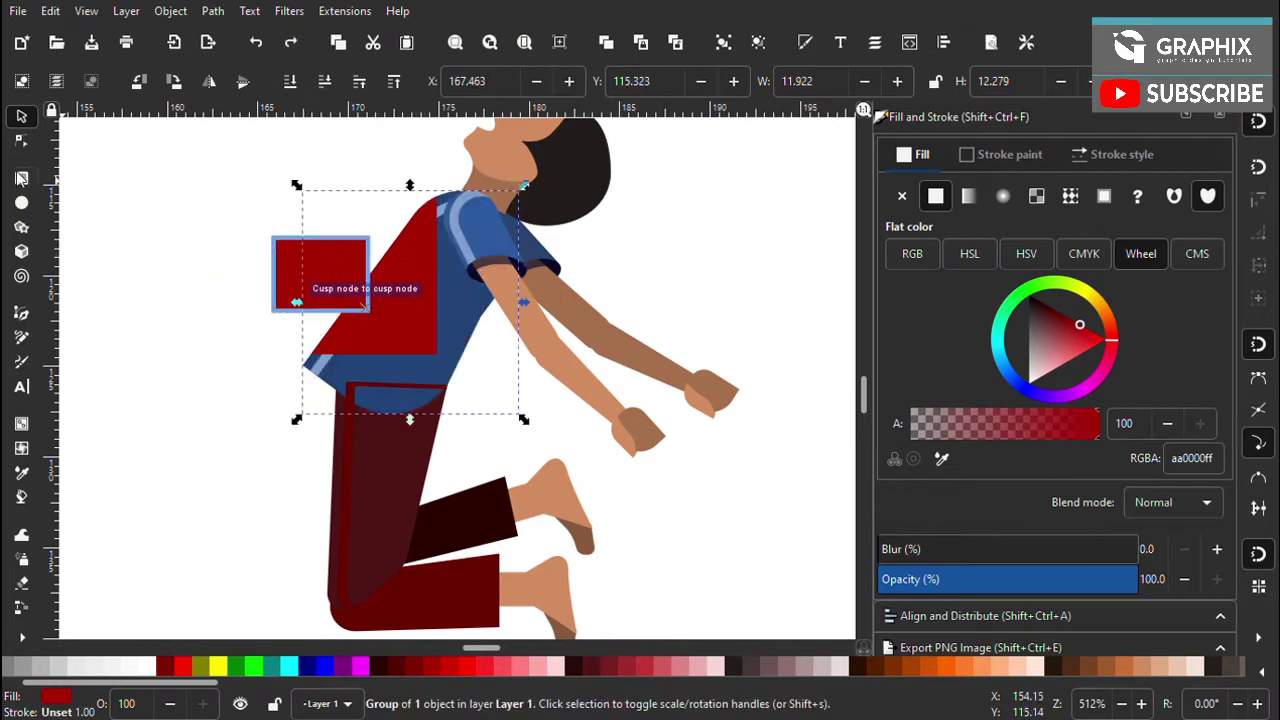
key(n)
ctrl+scroll(335, 369, up, 2)
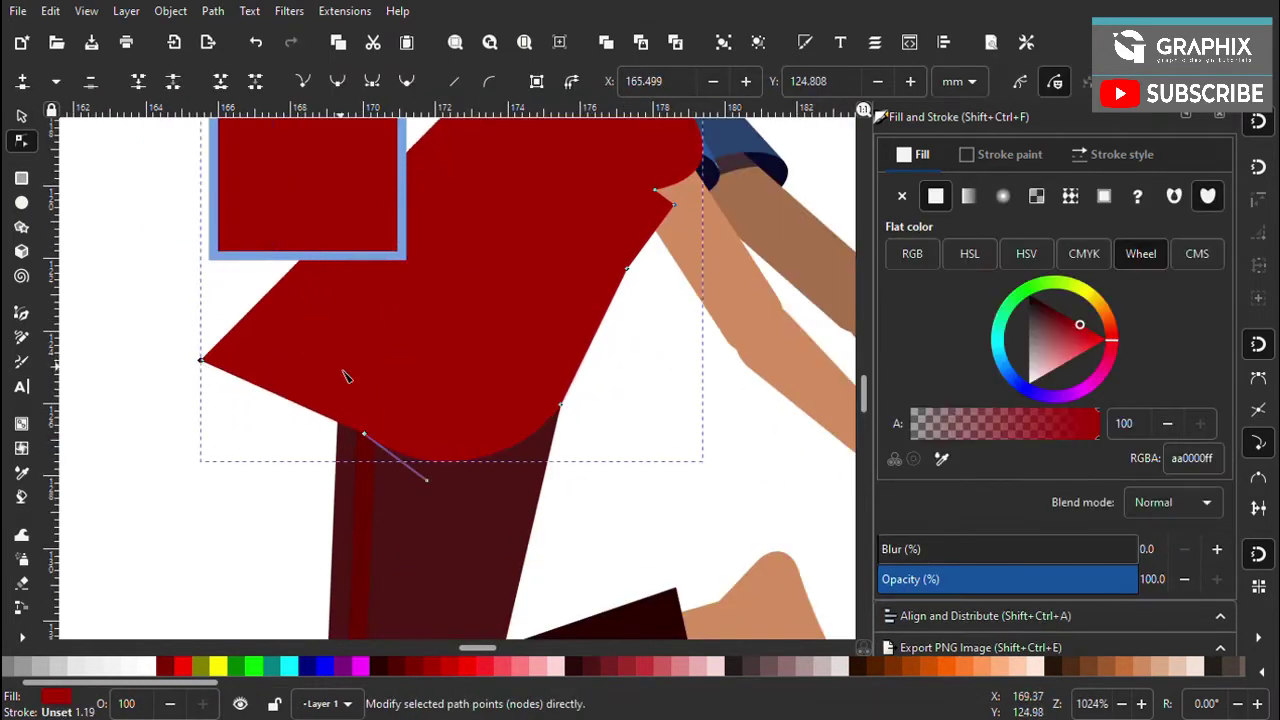
ctrl+scroll(346, 376, down, 3)
key(s)
click(234, 451)
Move both the lighter and darker fist pieces together to the forearm's end
ctrl+scroll(300, 430, down, 2)
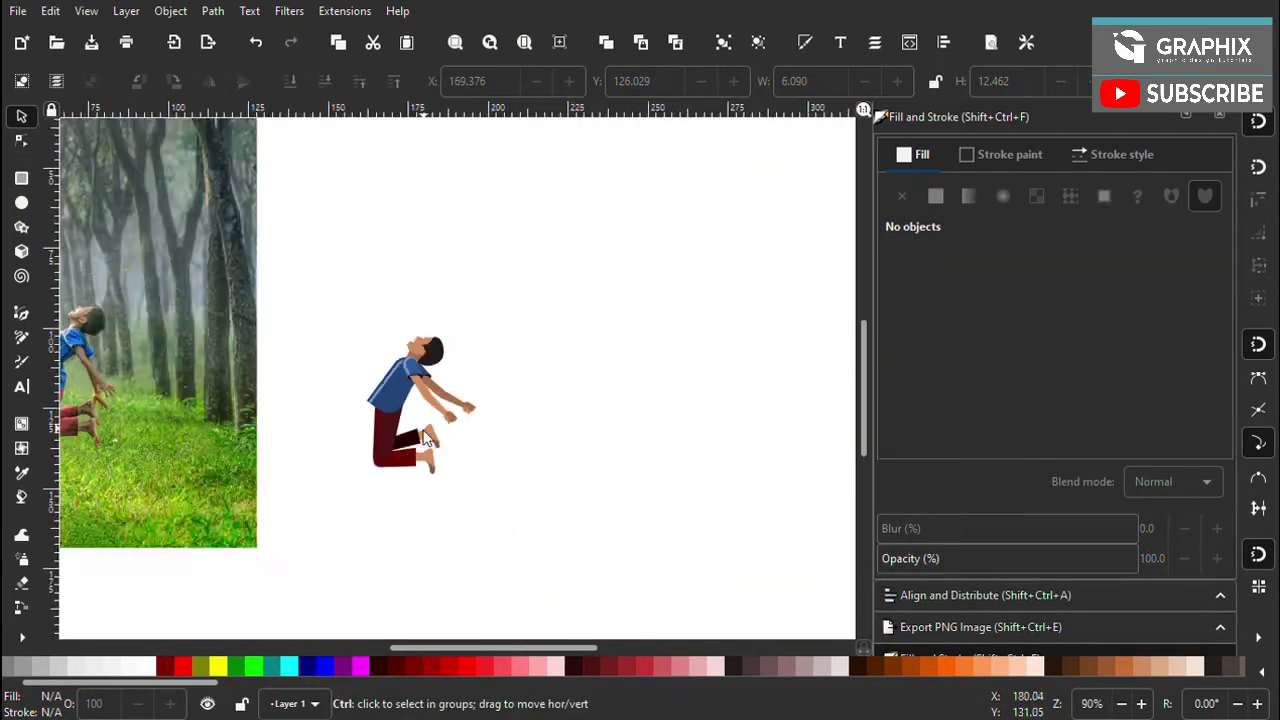
ctrl+scroll(413, 387, up, 2)
ctrl+scroll(413, 387, down, 2)
ctrl+scroll(594, 492, up, 5)
click(518, 485)
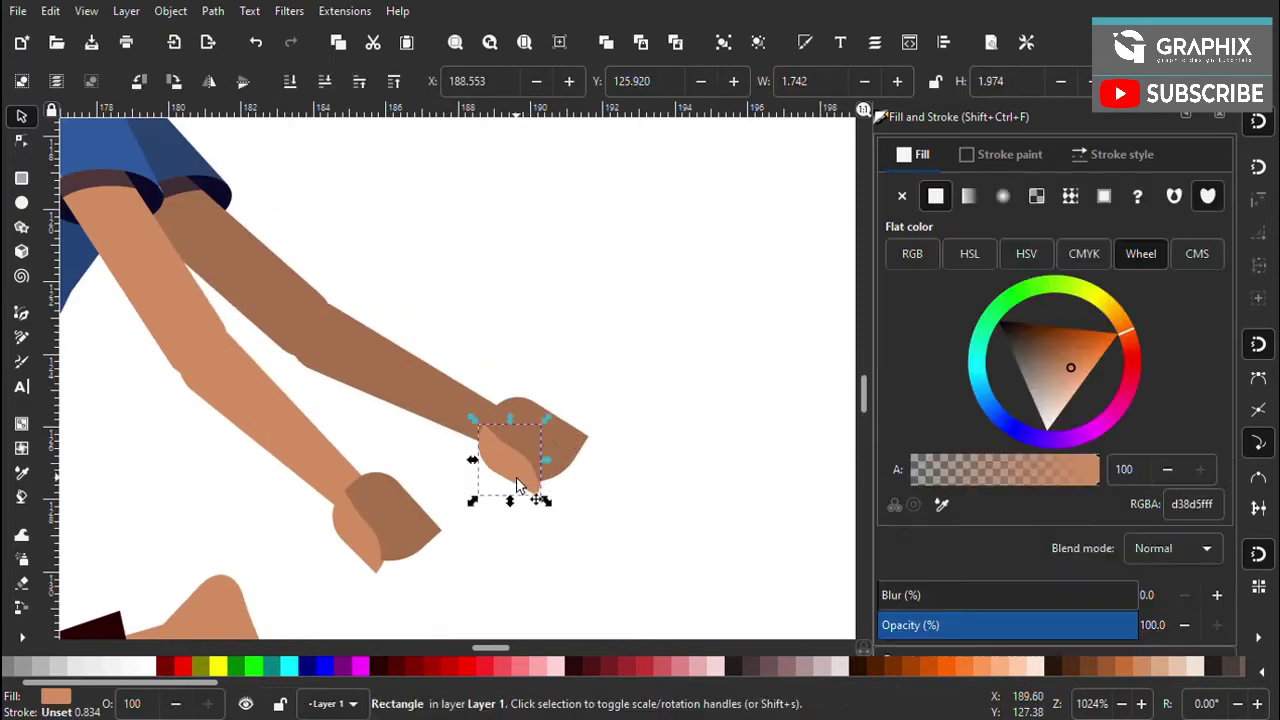
shift+click(570, 450)
drag(510, 460, 574, 382)
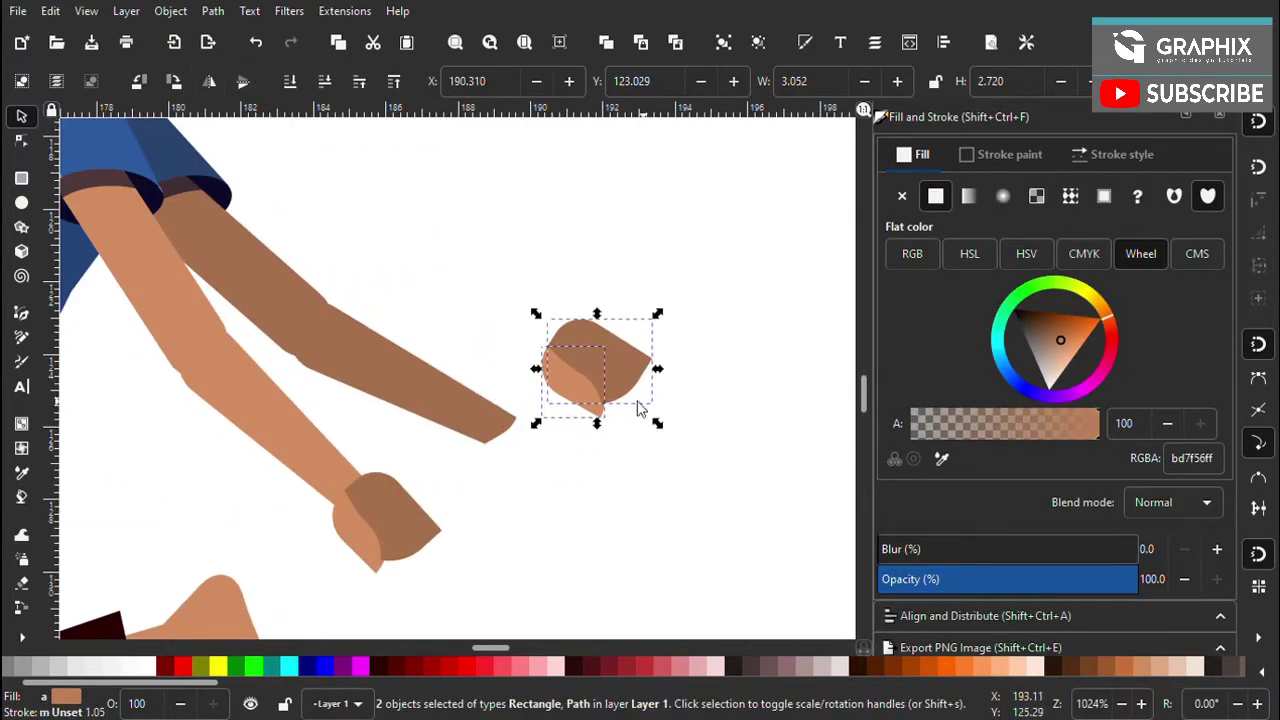
key(ctrl+z)
key(ctrl+z)
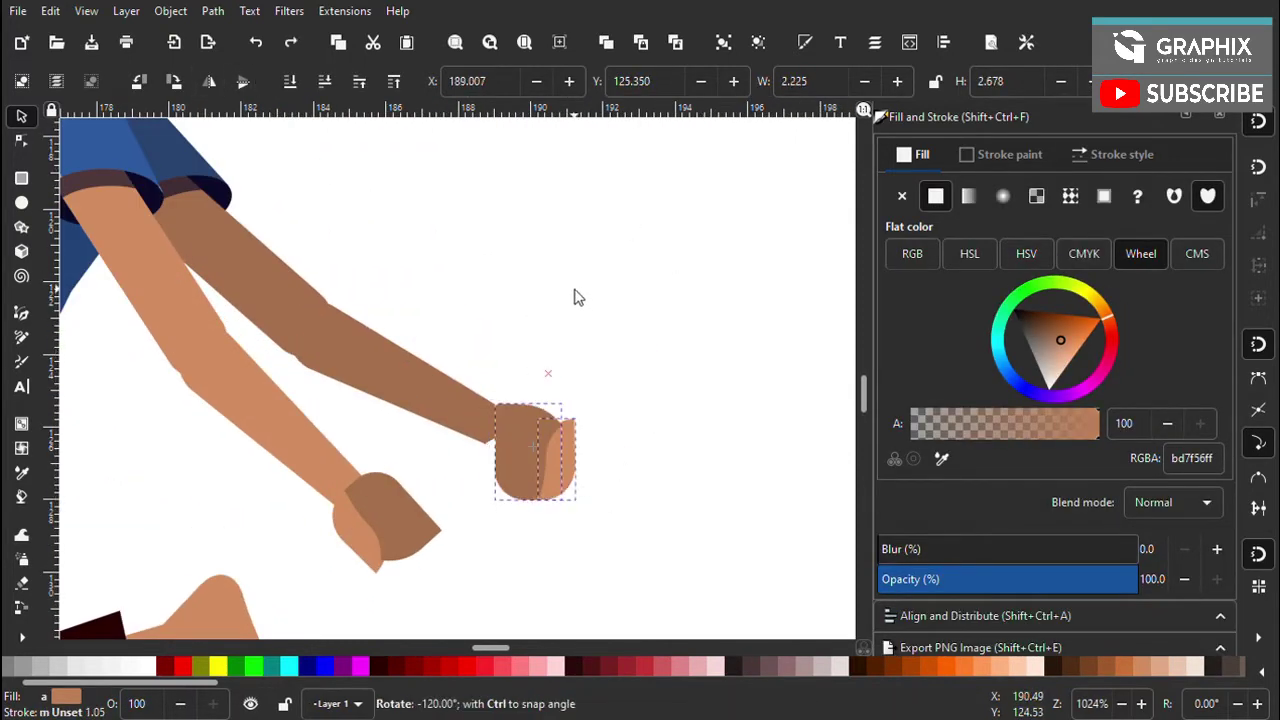
key(ctrl+shift+z)
key(ctrl+shift+z)
drag(582, 352, 522, 382)
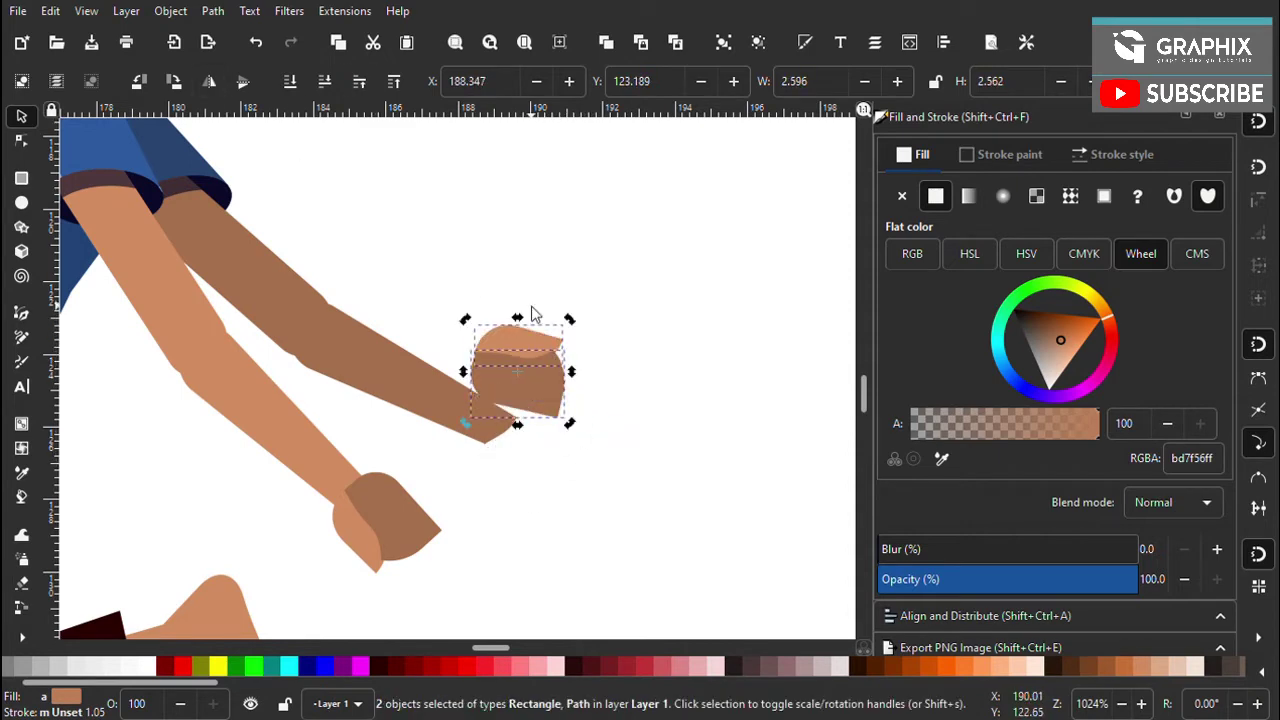
Fine-tune the fist so it sits snugly on the darker forearm's end
scroll(613, 337, down, 1)
scroll(614, 430, up, 3)
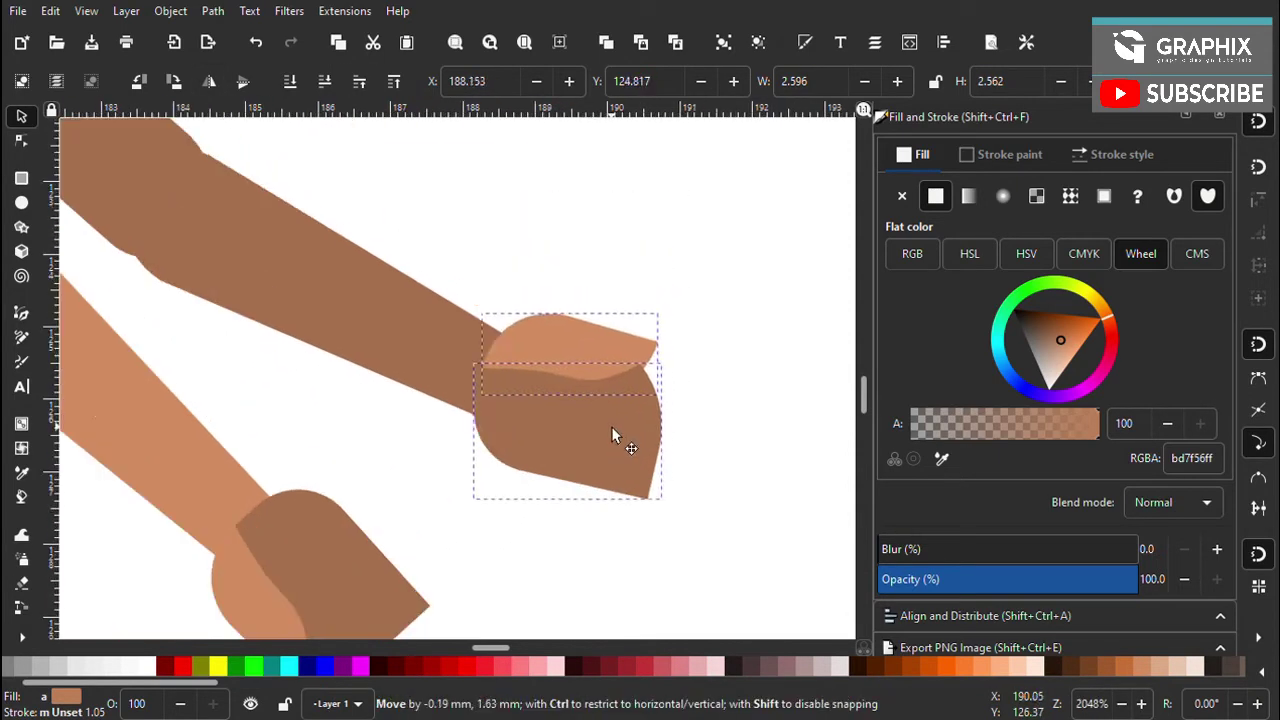
scroll(617, 431, down, 5)
scroll(637, 434, up, 4)
click(688, 527)
drag(687, 519, 725, 548)
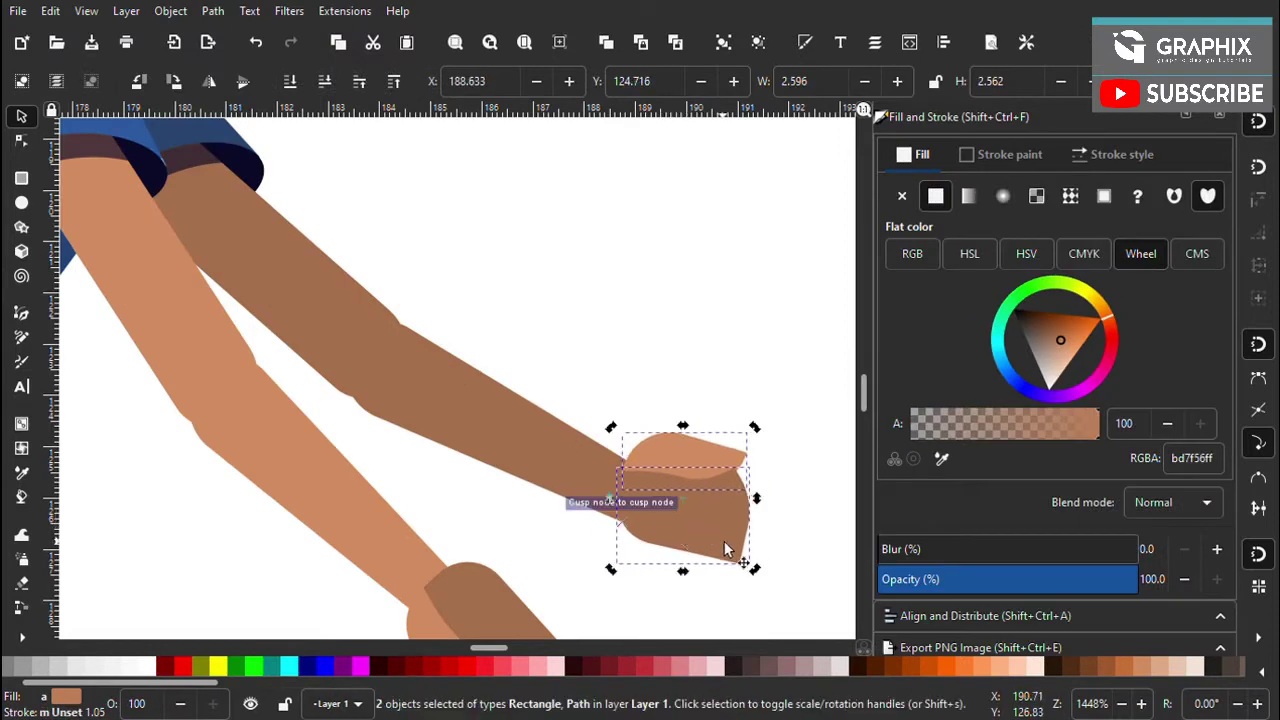
scroll(748, 575, up, 3)
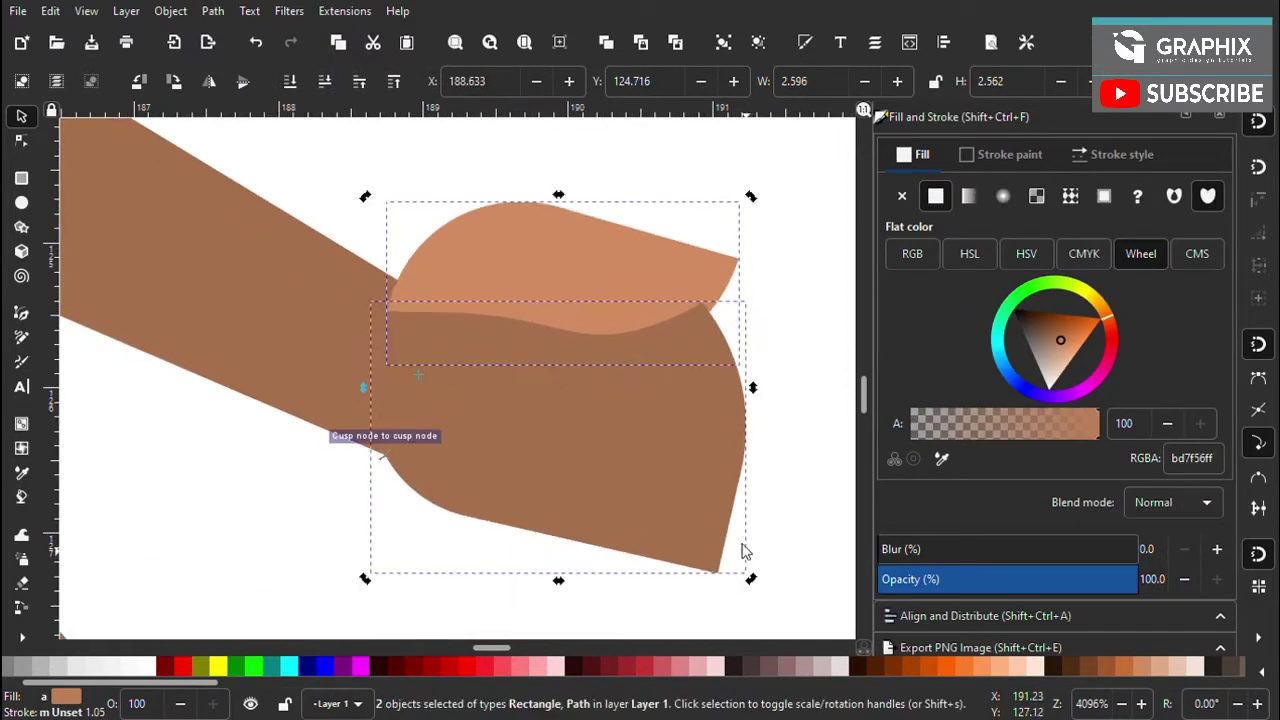
scroll(615, 482, down, 9)
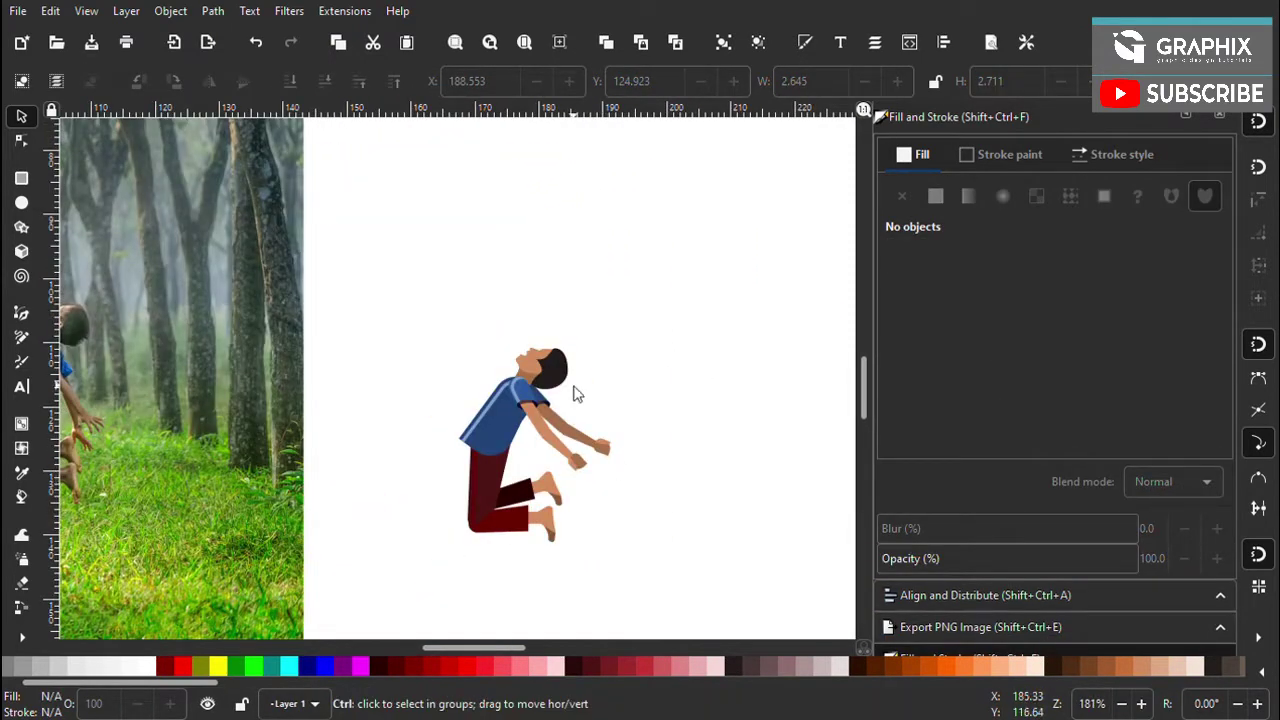
scroll(575, 393, down, 3)
Draw a small circle for the ball and move it above the boy's head
scroll(503, 357, up, 4)
scroll(103, 166, down, 1)
key(e)
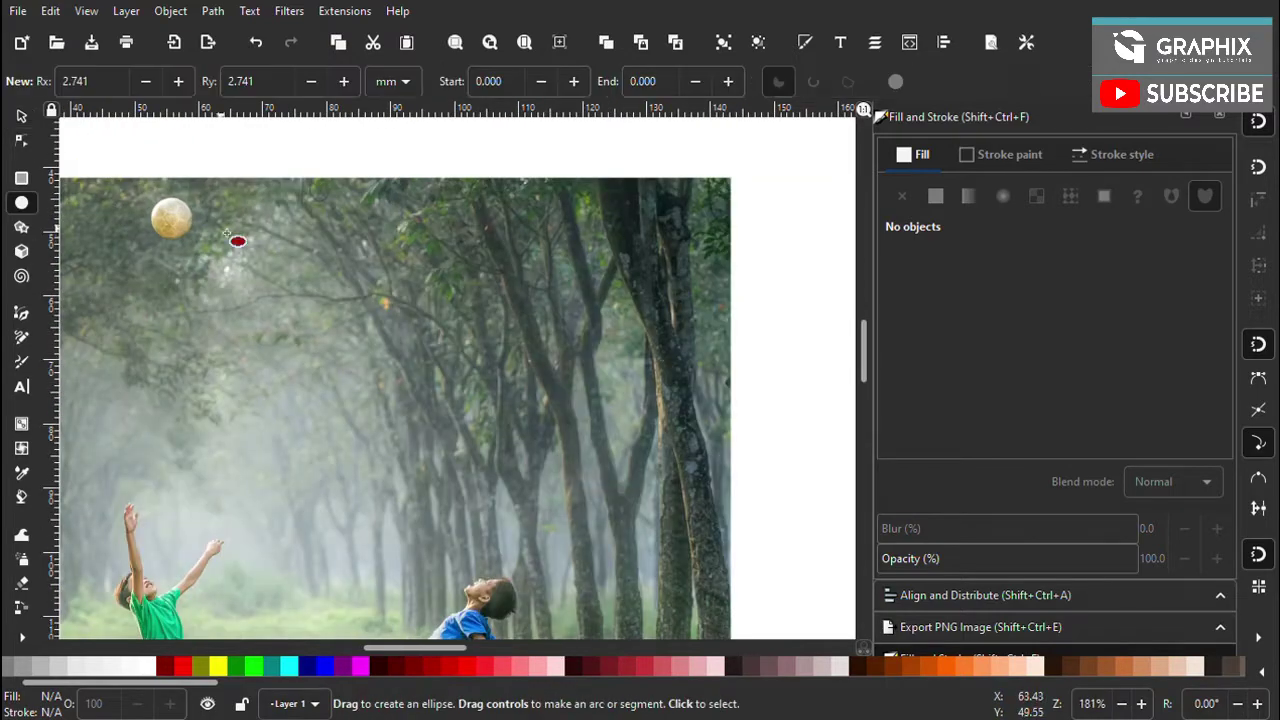
mouse_move(268, 260)
mouse_down()
mouse_move(262, 250)
mouse_move(509, 429)
mouse_up()
key(s)
scroll(400, 400, down, 3)
scroll(509, 429, up, 4)
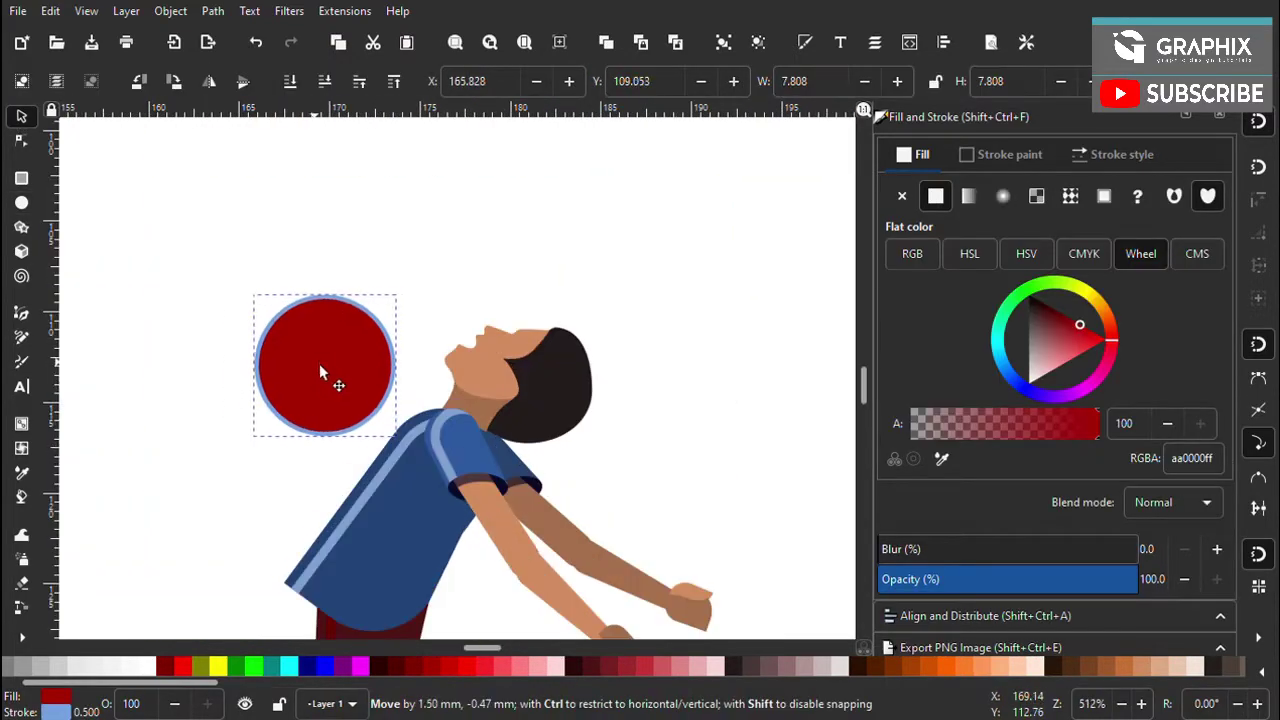
drag(319, 363, 378, 255)
Check the ball selection, clear it and save the drawing
scroll(394, 357, down, 2)
click(394, 357)
scroll(663, 360, up, 2)
click(543, 337)
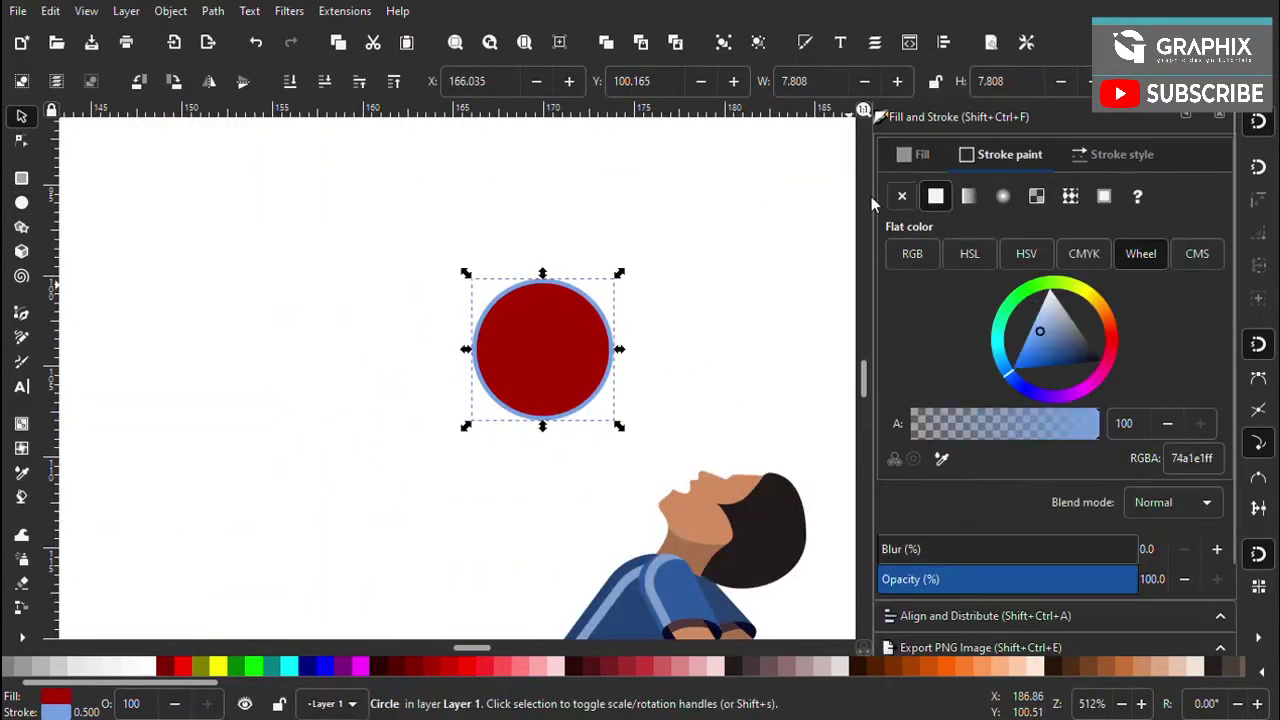
key(Escape)
scroll(572, 408, down, 5)
key(ctrl+s)
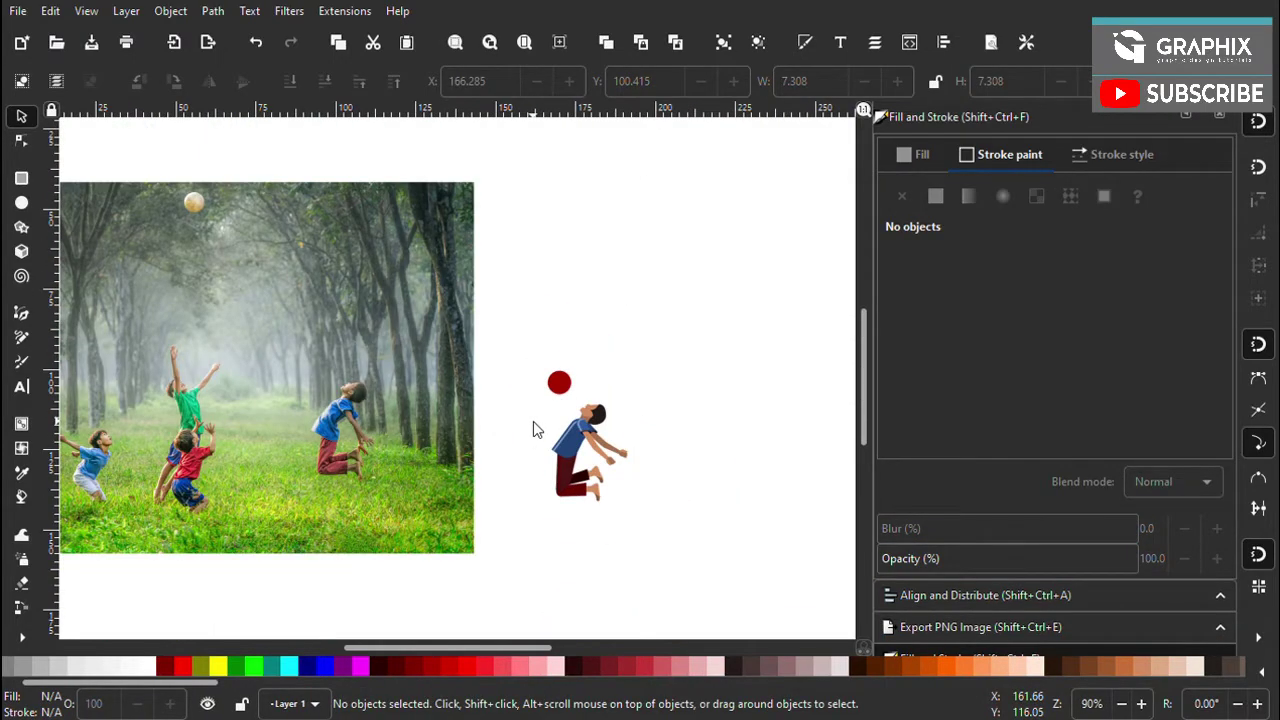
Select the reference photo and delete it from the canvas
scroll(533, 429, up, 4)
key(Tab)
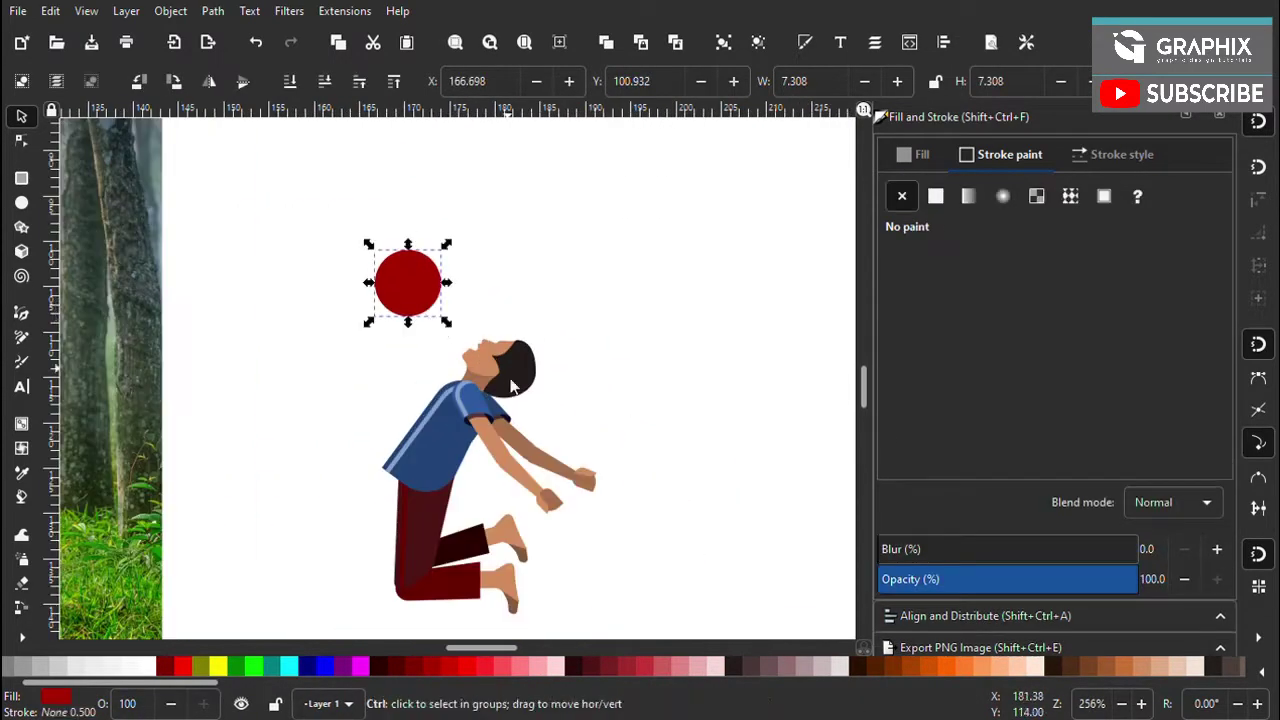
key(Tab)
scroll(585, 441, down, 4)
scroll(585, 441, down, 2)
scroll(403, 391, down, 2)
key(Delete)
Select everything and enlarge the boy and ball together
key(ctrl+a)
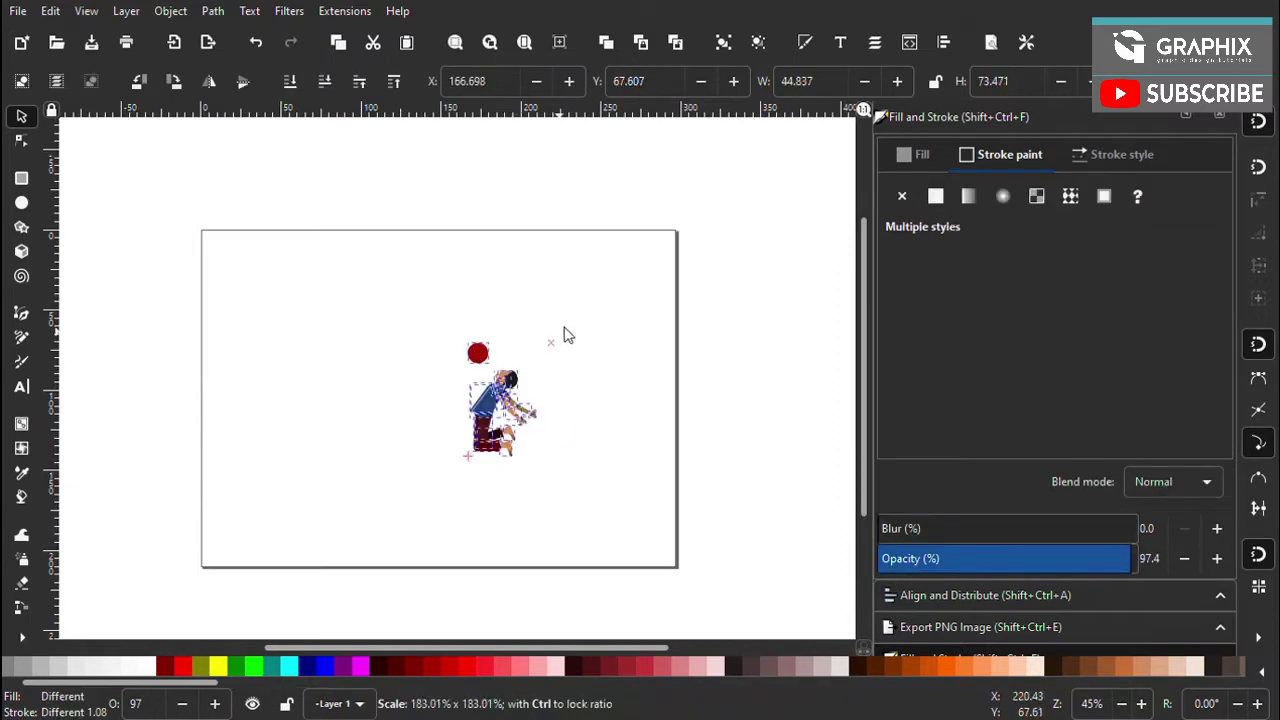
drag(563, 334, 436, 452)
scroll(436, 452, up, 2)
key(Escape)
Select the ball and fill it dark red after trying light grey
key(Tab)
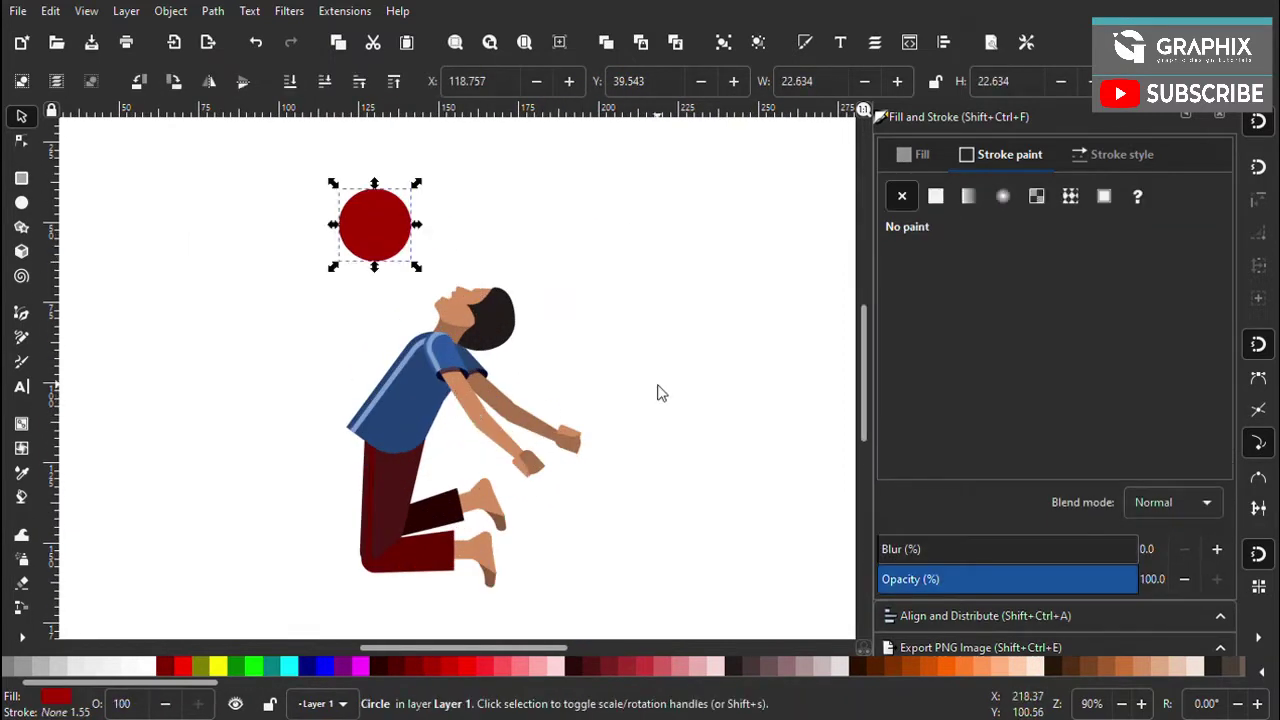
key(Escape)
scroll(540, 430, down, 3)
scroll(540, 430, up, 2)
key(Tab)
key(Escape)
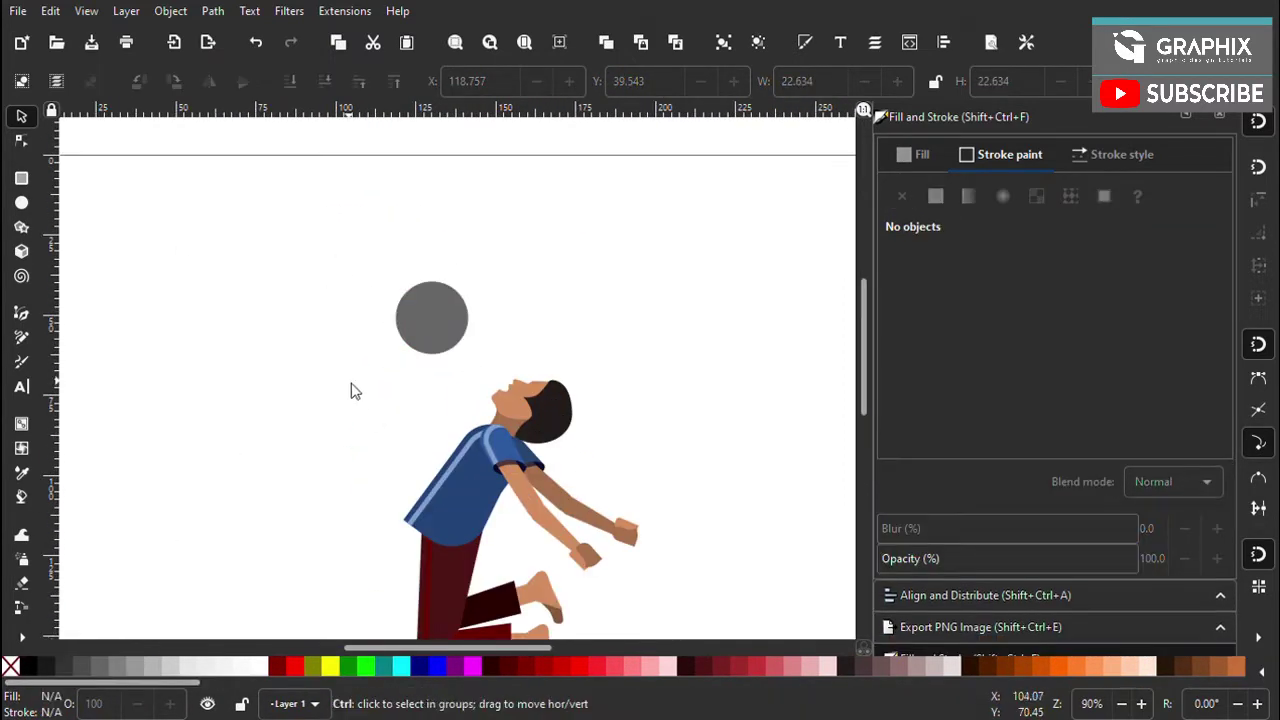
scroll(370, 391, down, 2)
scroll(419, 393, up, 3)
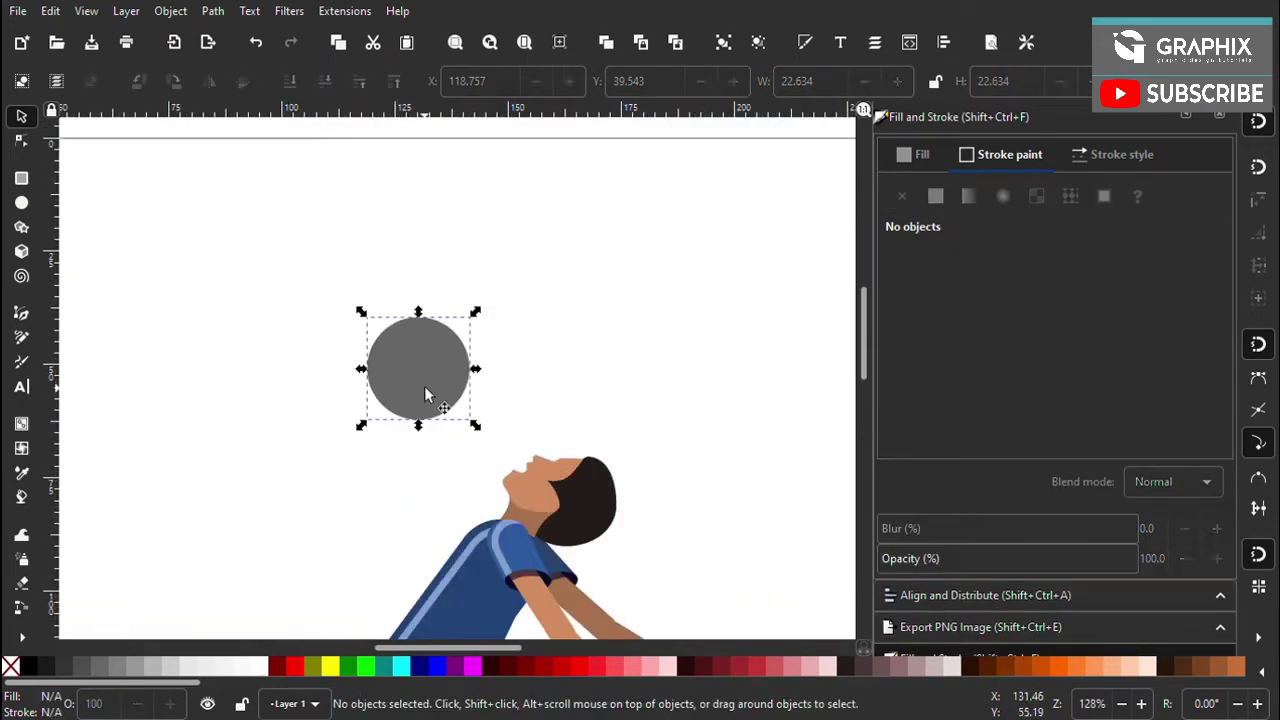
click(166, 667)
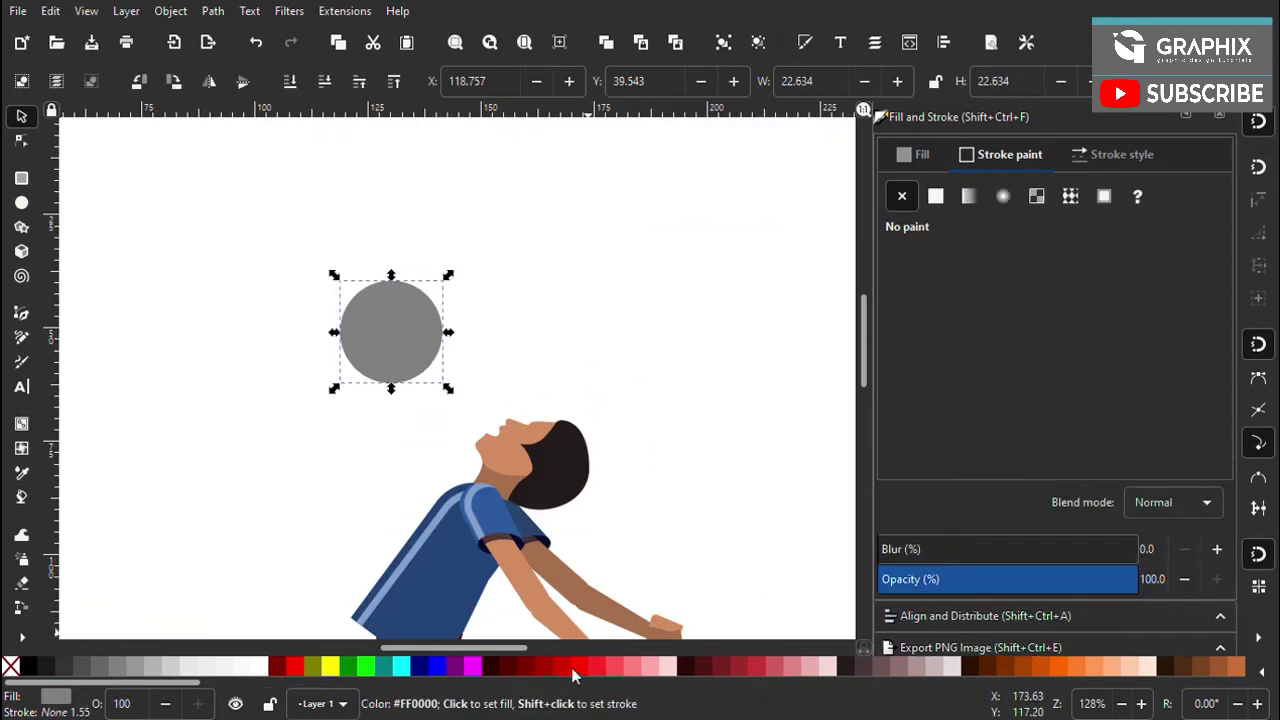
click(535, 667)
Duplicate the ball circle and recolour the copies to form a two-tone shaded ball
scroll(515, 400, up, 3)
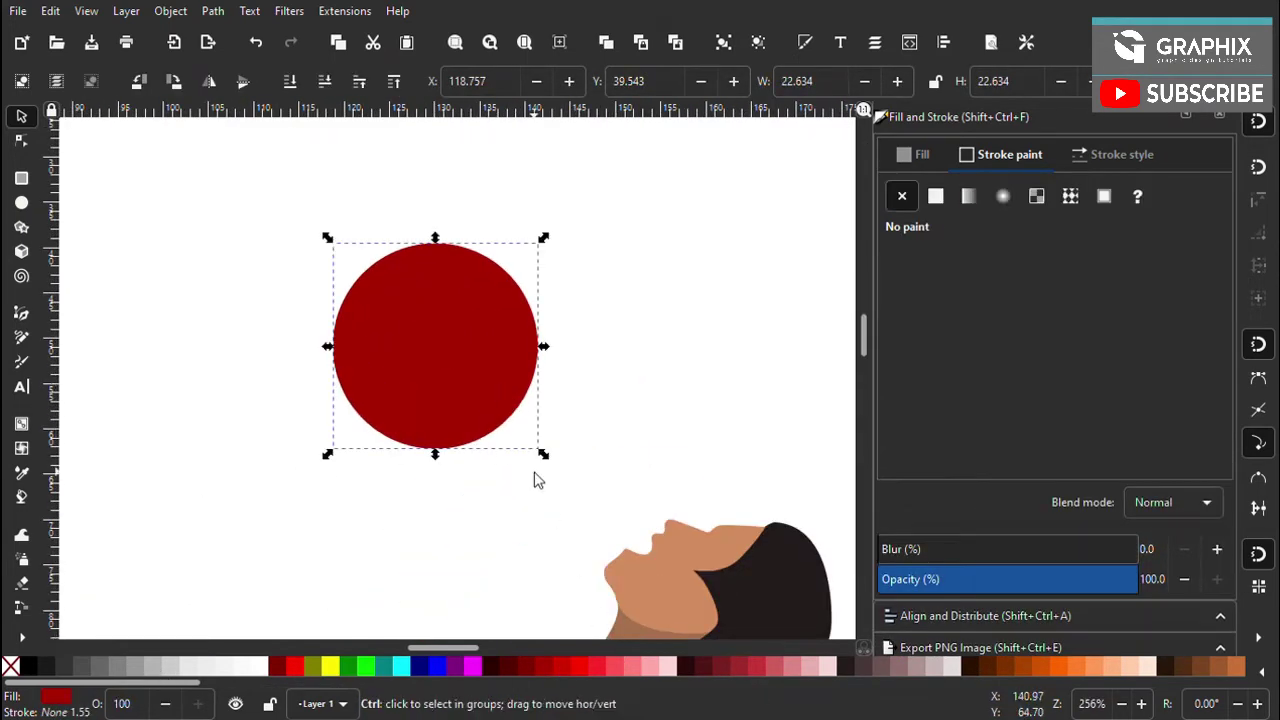
key(ctrl+d)
click(622, 667)
scroll(430, 350, down, 2)
scroll(421, 402, up, 3)
shift+click(584, 435)
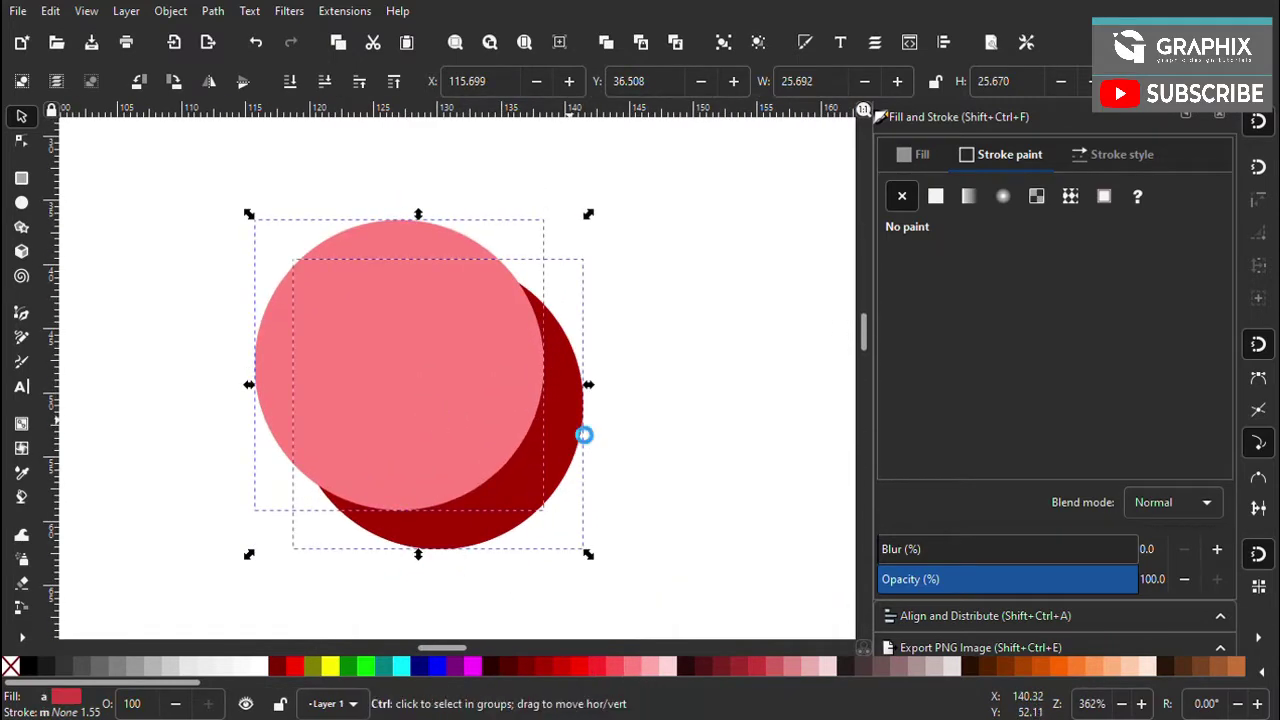
click(520, 667)
key(Escape)
scroll(424, 481, down, 6)
scroll(416, 434, up, 5)
scroll(447, 445, down, 3)
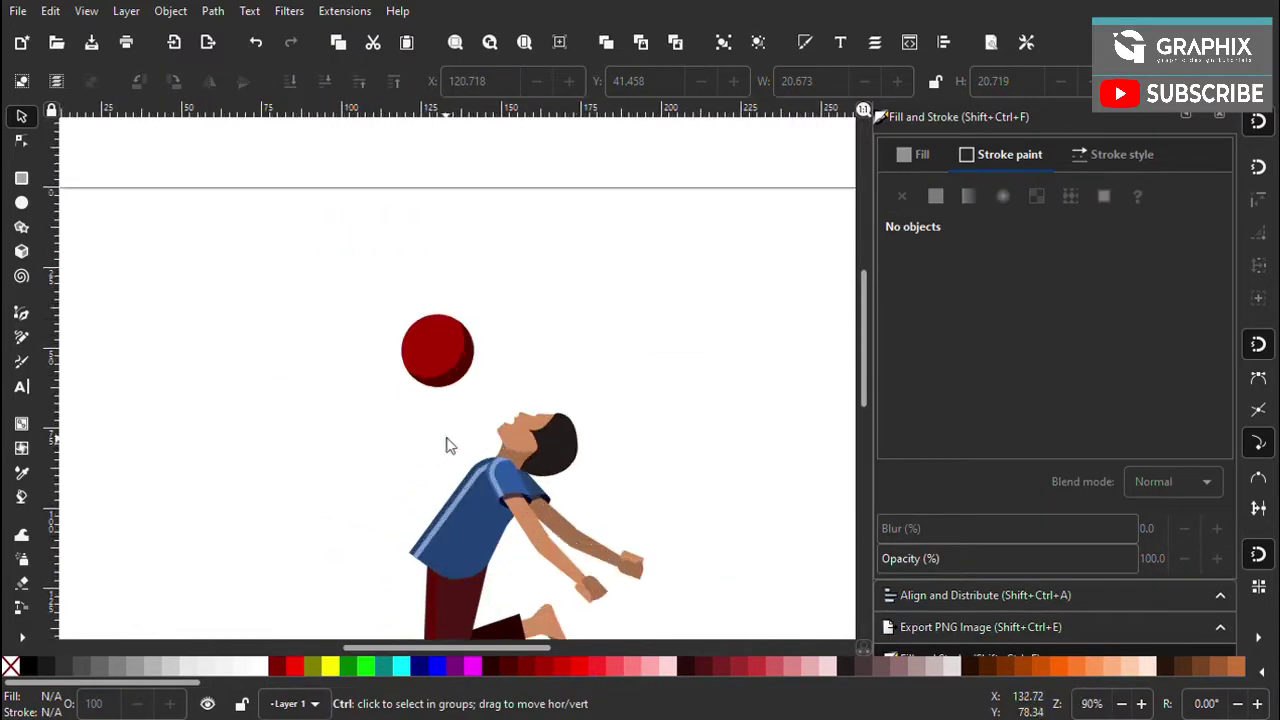
scroll(447, 445, up, 2)
scroll(452, 415, down, 3)
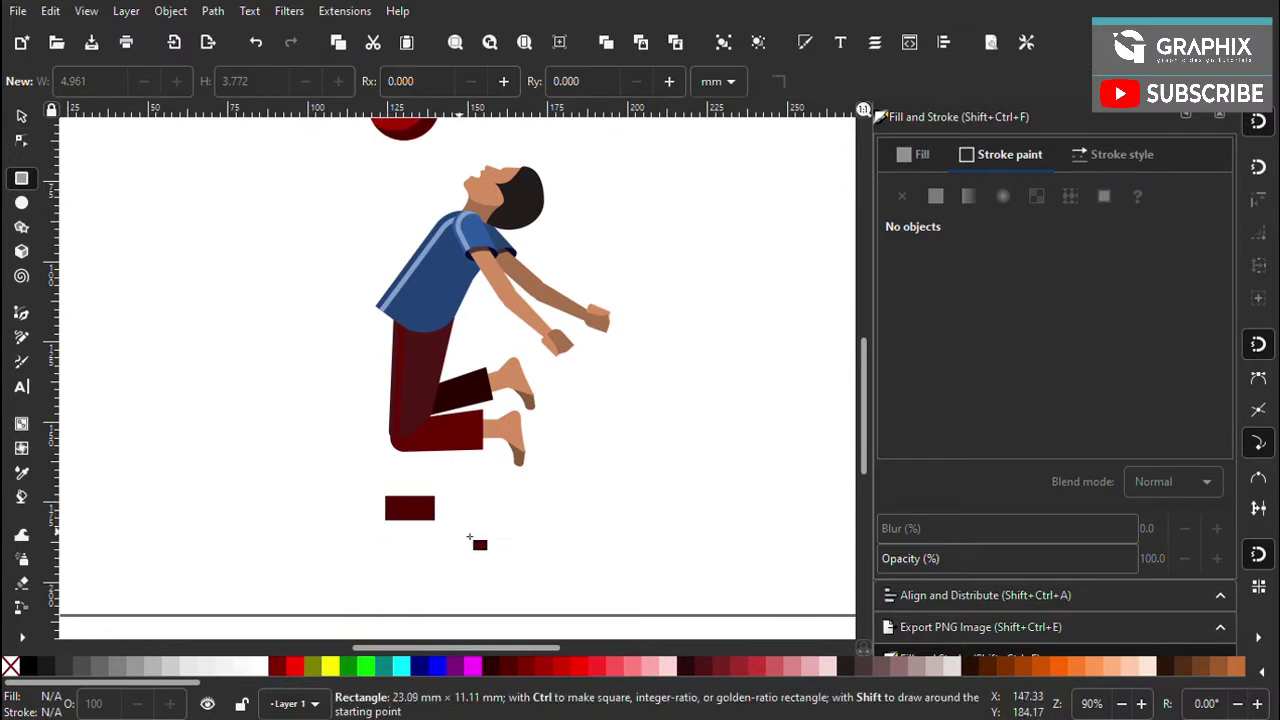
Undo the stray dark rectangle and sketch a loose ground outline beneath the boy's knees
drag(565, 543, 566, 544)
scroll(450, 420, down, 2)
scroll(300, 400, up, 2)
key(ctrl+z)
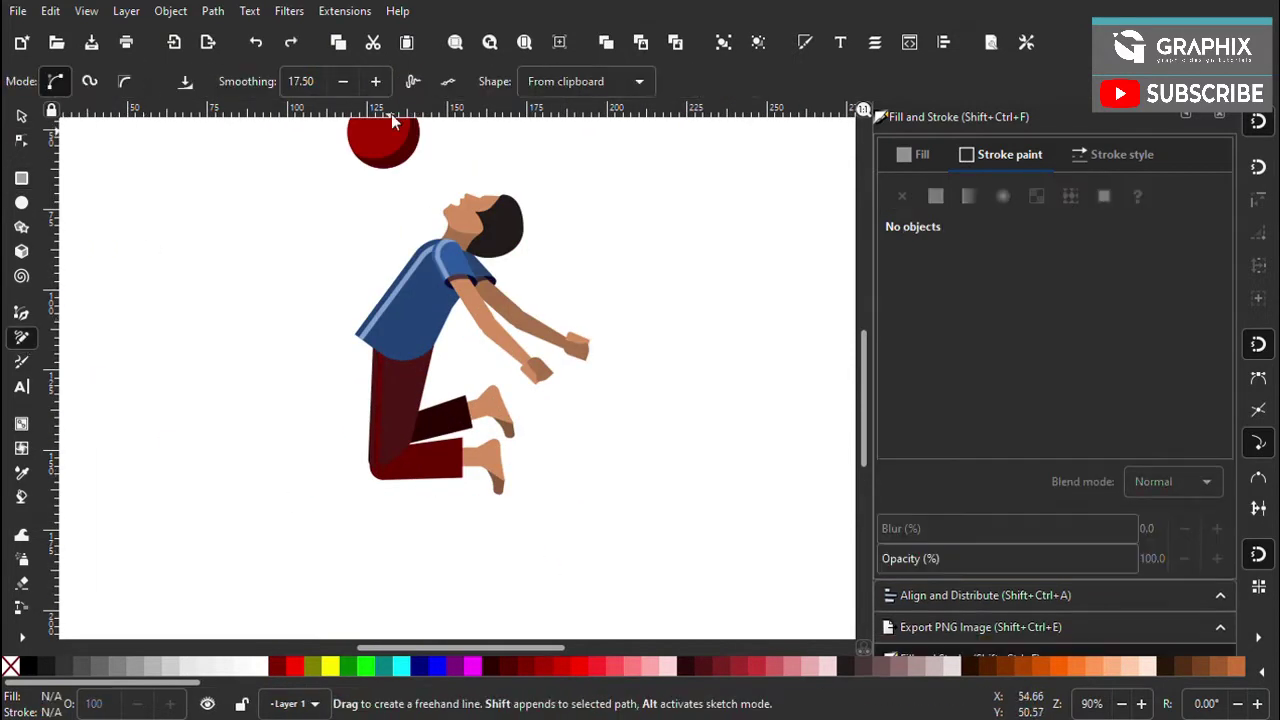
drag(420, 617, 360, 560)
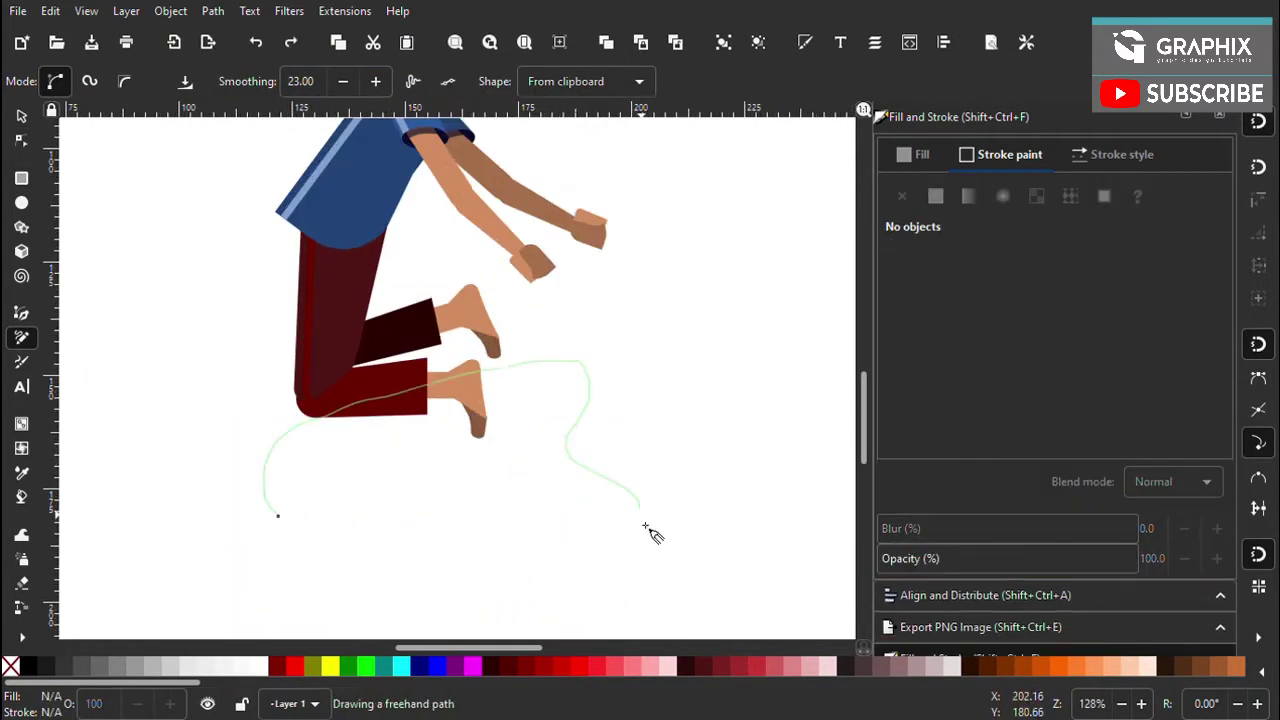
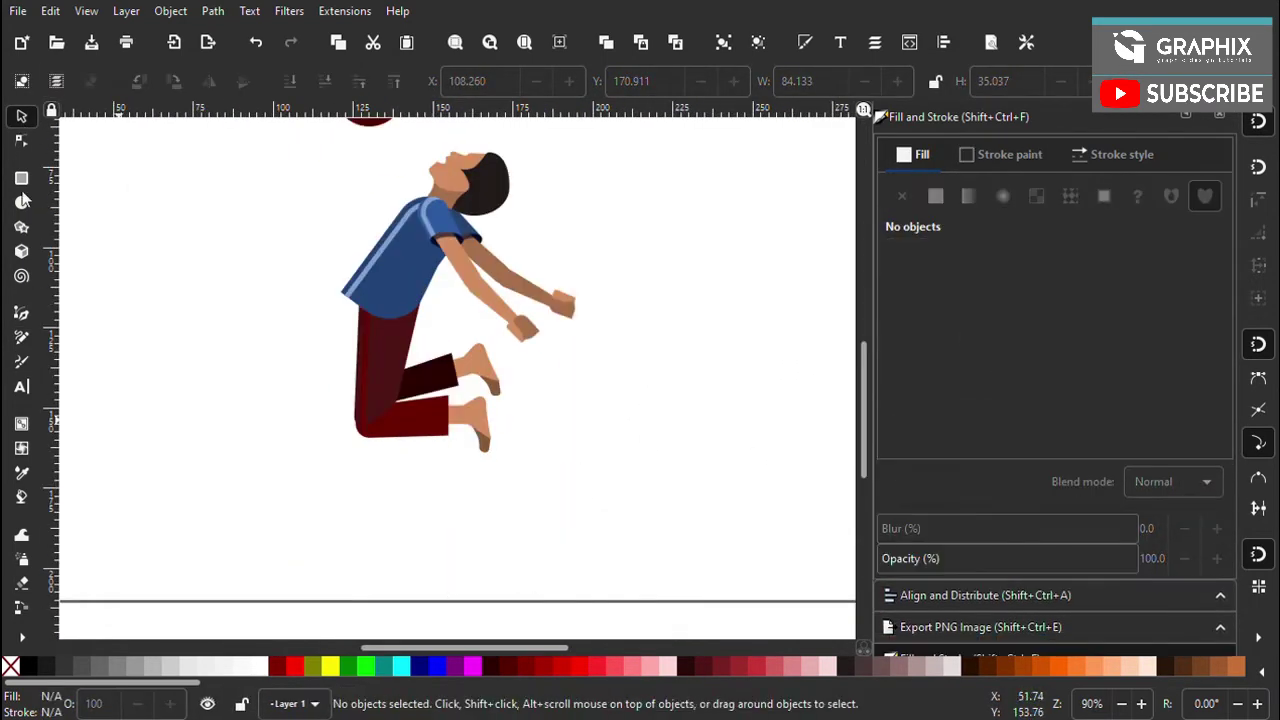
Select the grey soccer ball group and zoom out to view it with both figures
click(22, 203)
drag(306, 471, 603, 566)
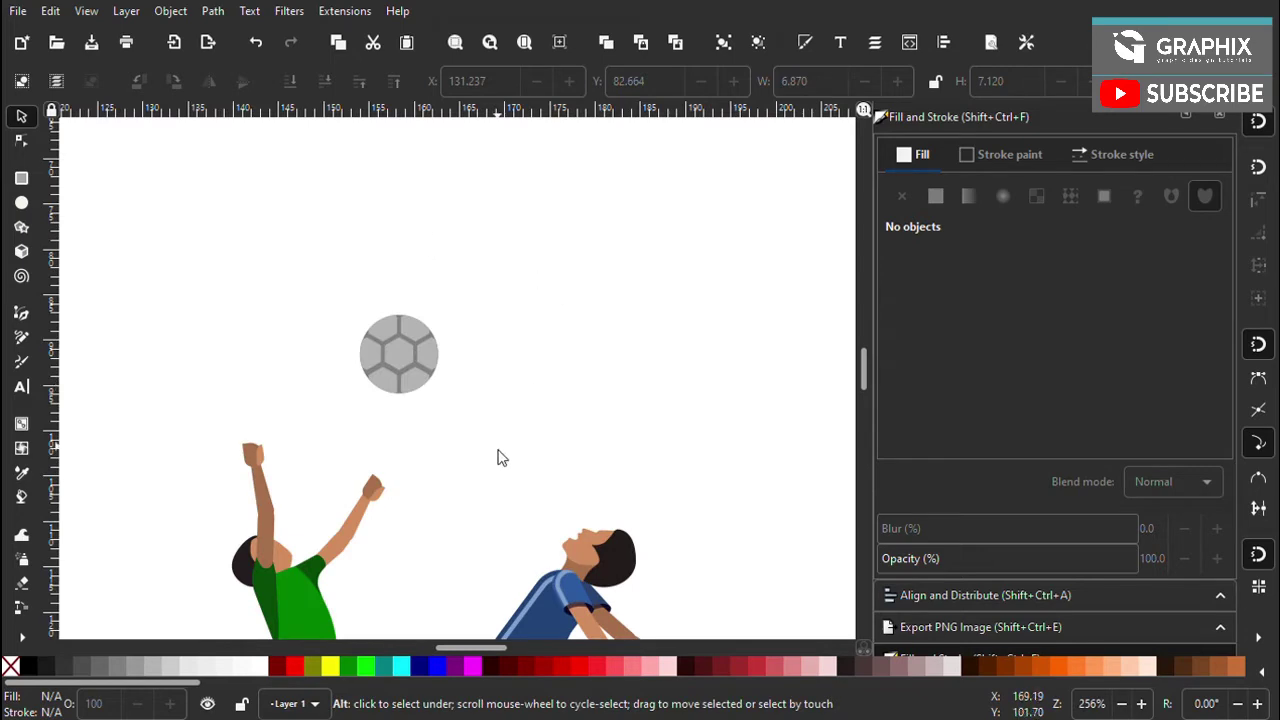
drag(286, 324, 518, 522)
key(minus)
key(minus)
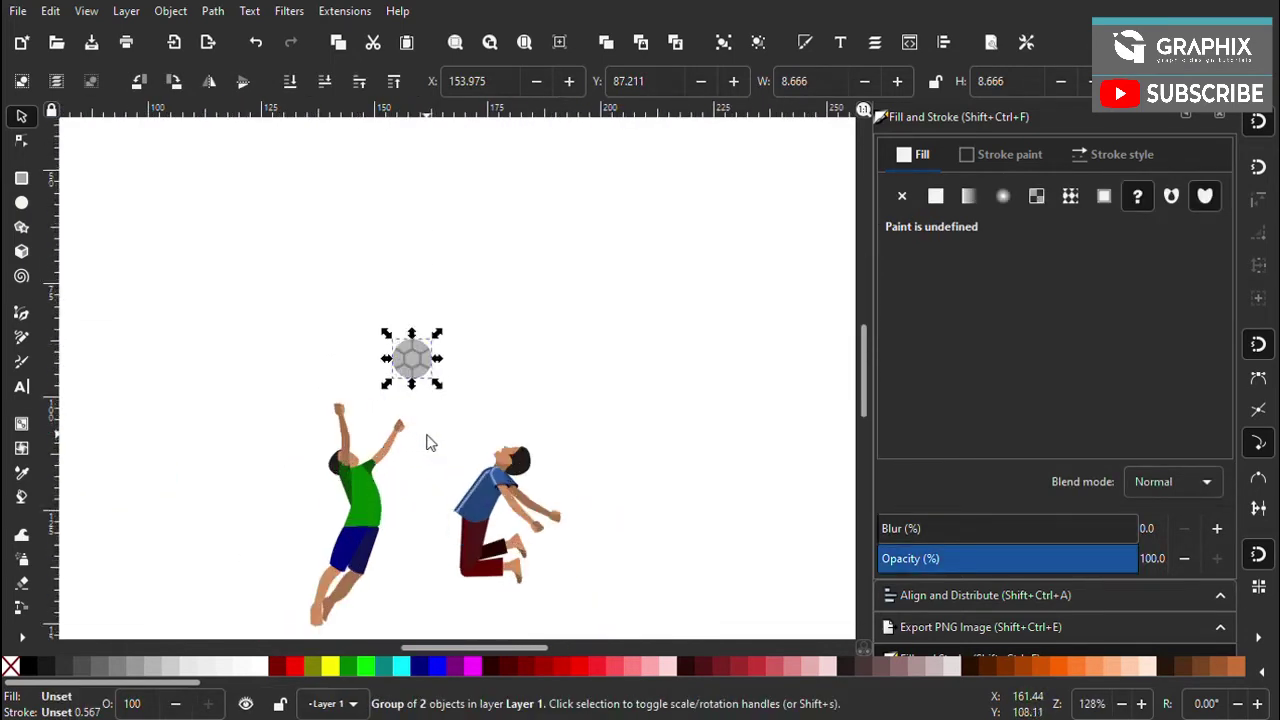
key(minus)
scroll(418, 443, up, 3)
scroll(445, 228, down, 5)
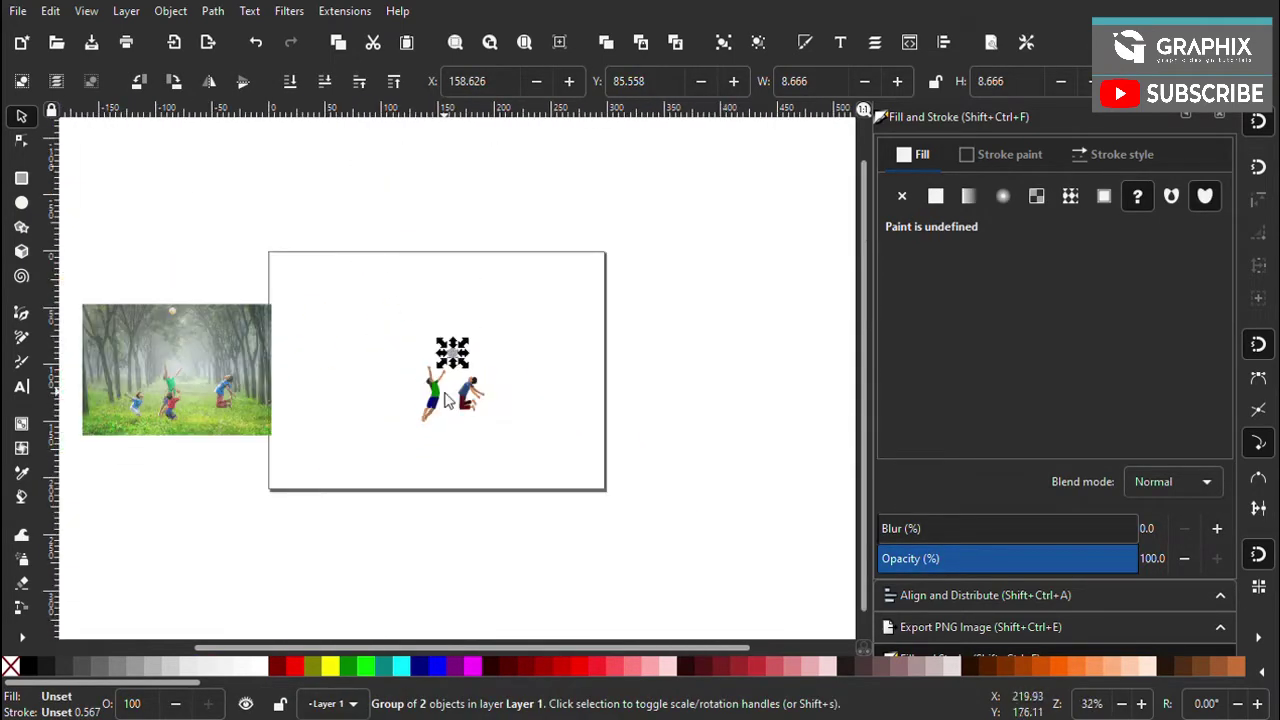
scroll(545, 295, up, 5)
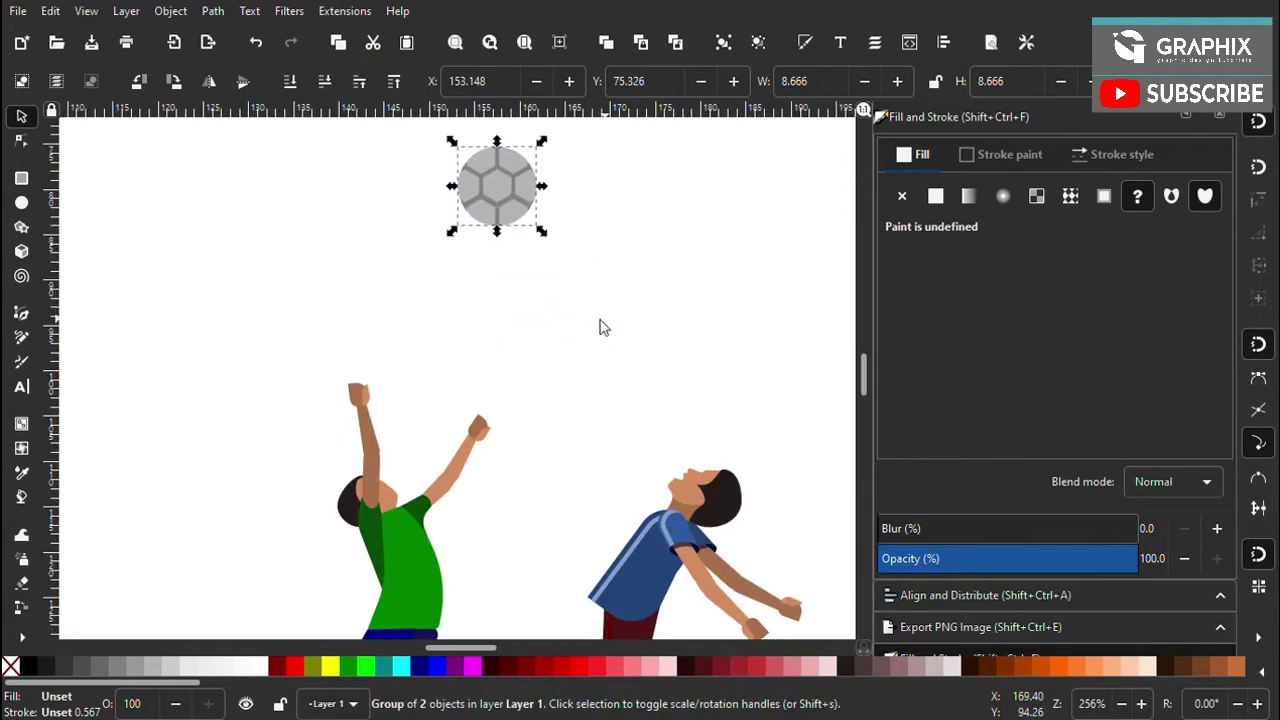
click(600, 327)
scroll(477, 376, down, 4)
Move the forest reference photo right so it overlaps the page's left side
click(300, 470)
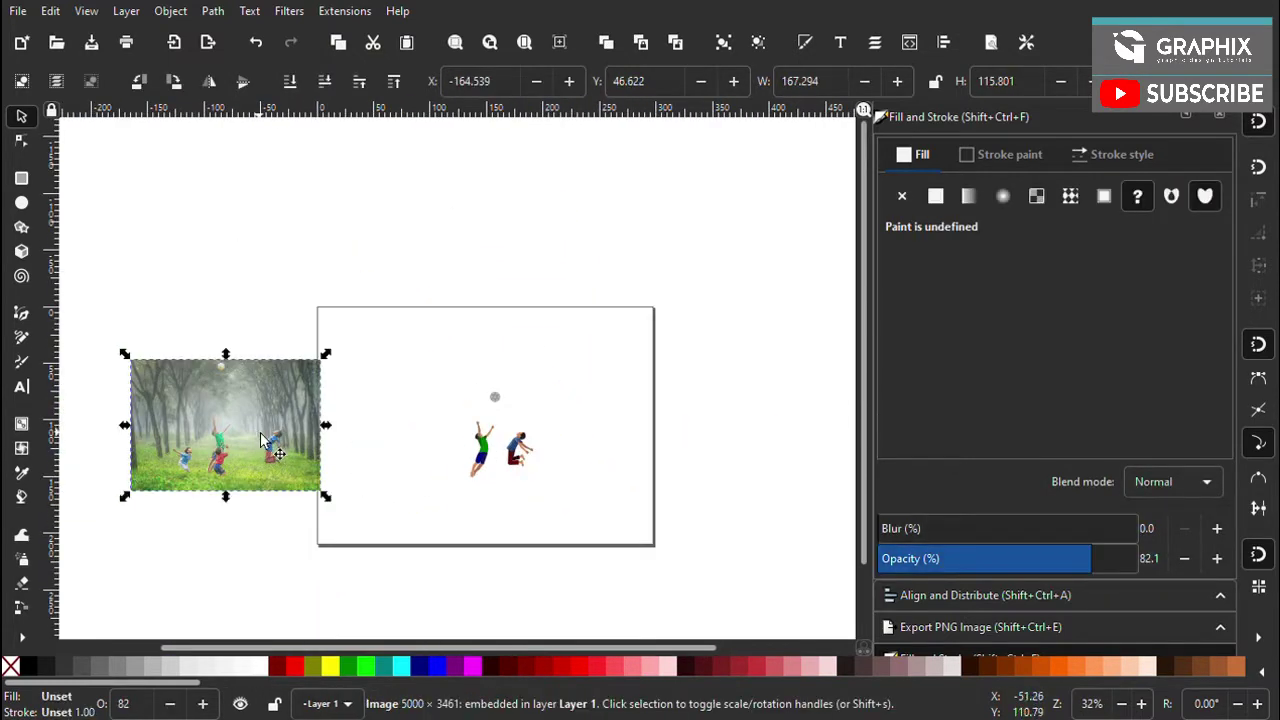
drag(300, 470, 421, 475)
scroll(307, 437, up, 3)
scroll(275, 447, up, 4)
scroll(273, 447, down, 7)
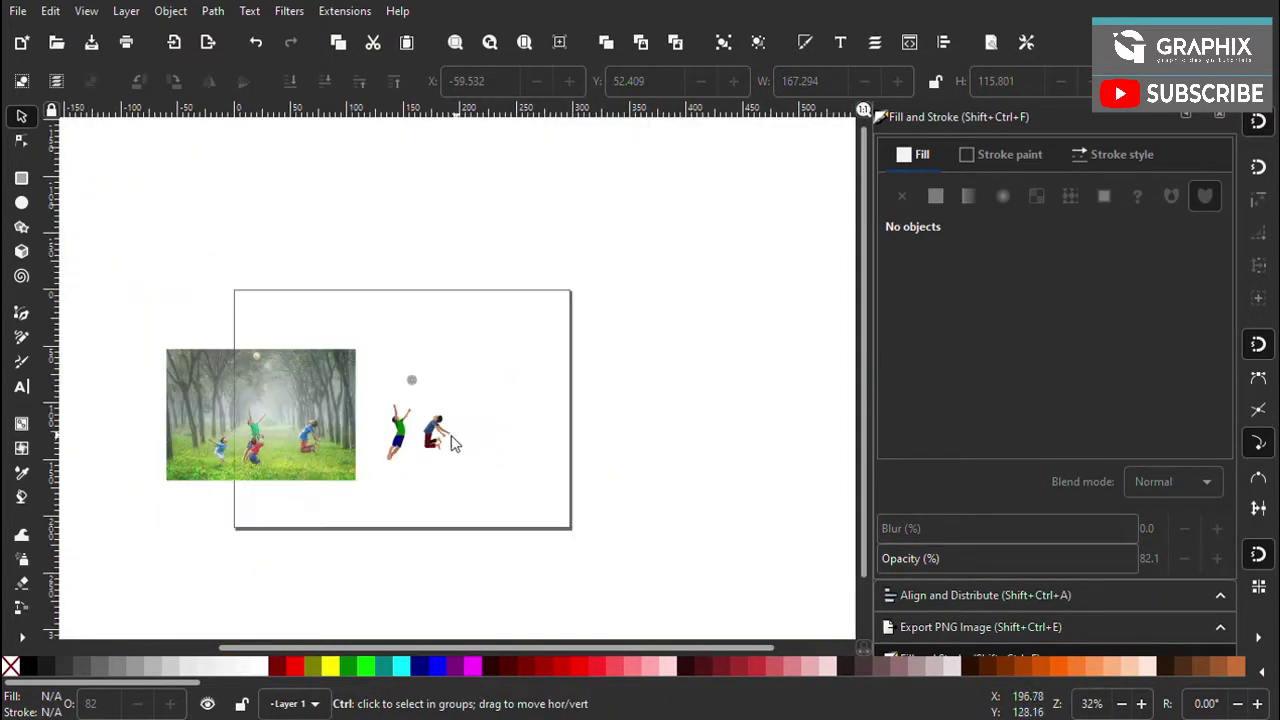
scroll(443, 434, up, 4)
scroll(322, 374, up, 2)
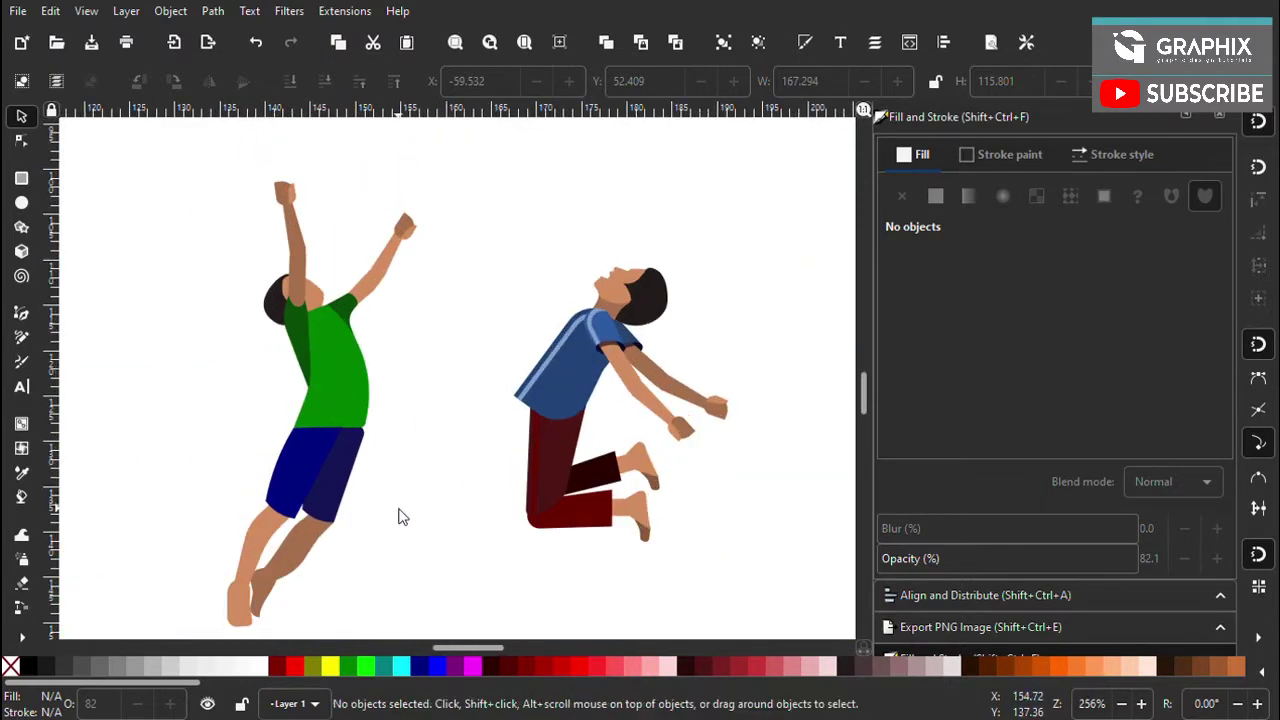
scroll(475, 320, down, 4)
scroll(233, 387, up, 6)
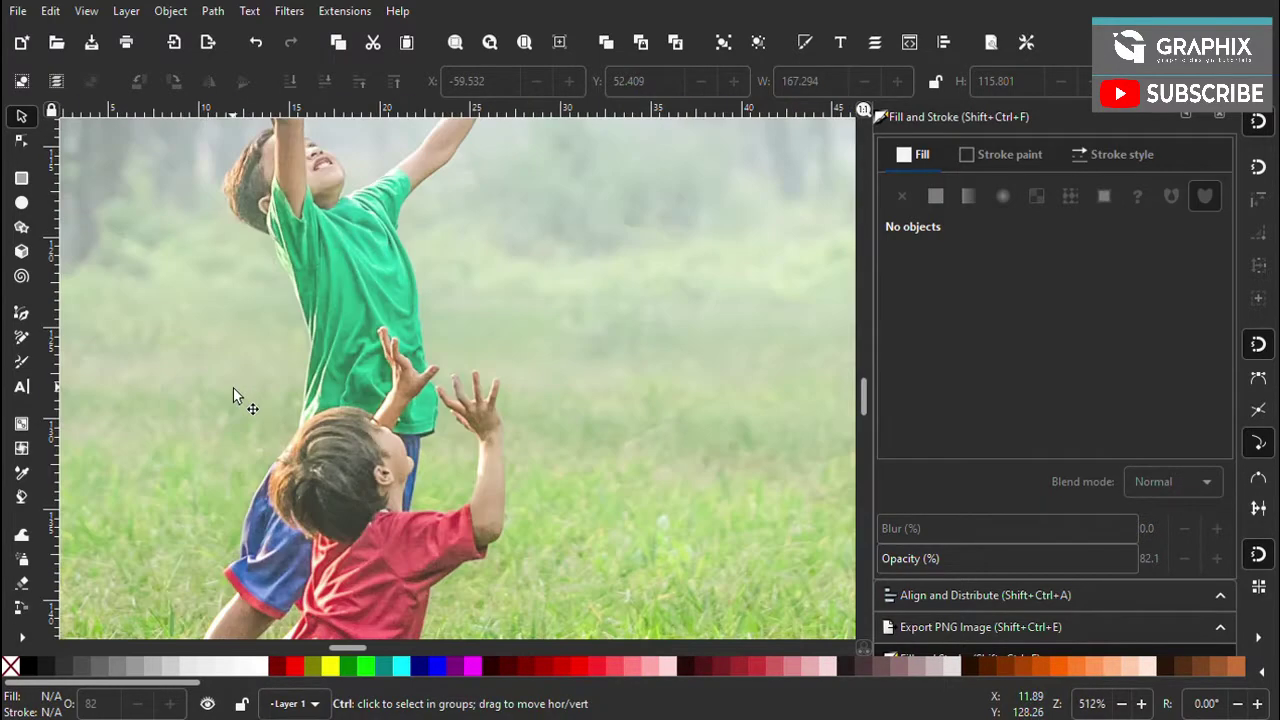
scroll(233, 387, down, 4)
scroll(245, 430, down, 2)
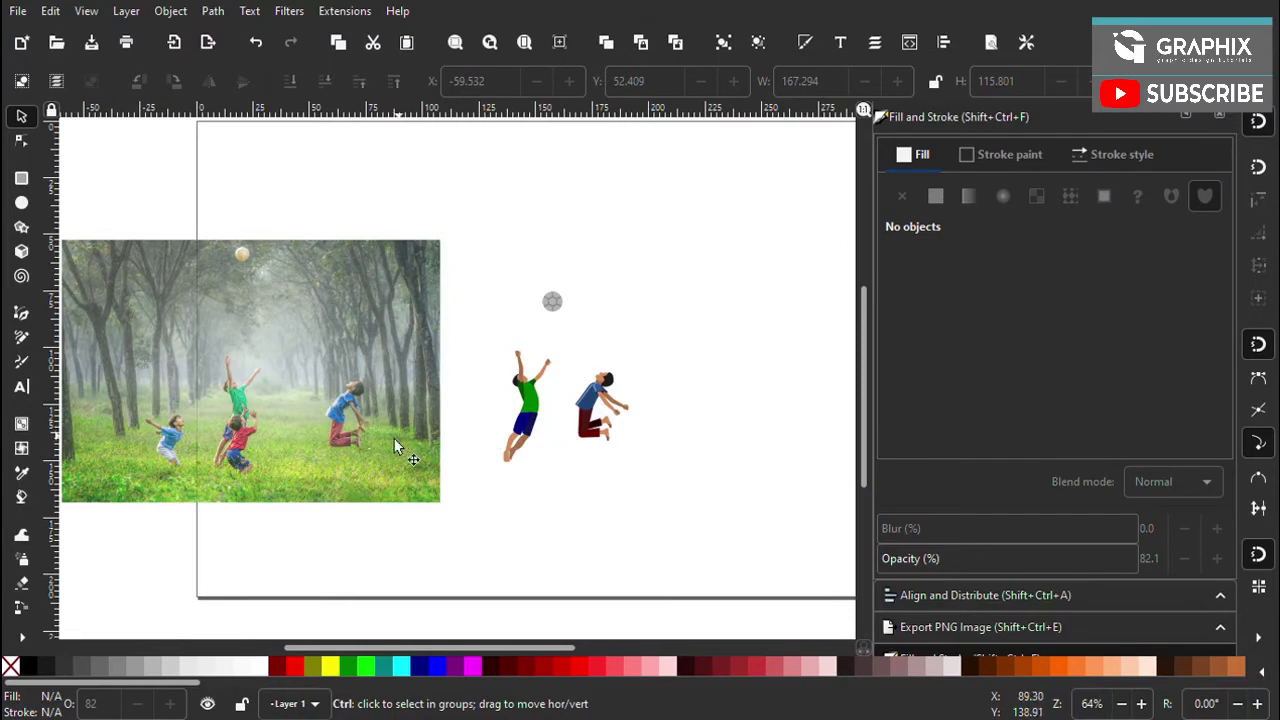
scroll(237, 420, up, 4)
scroll(106, 458, down, 1)
scroll(139, 467, up, 1)
scroll(140, 470, down, 5)
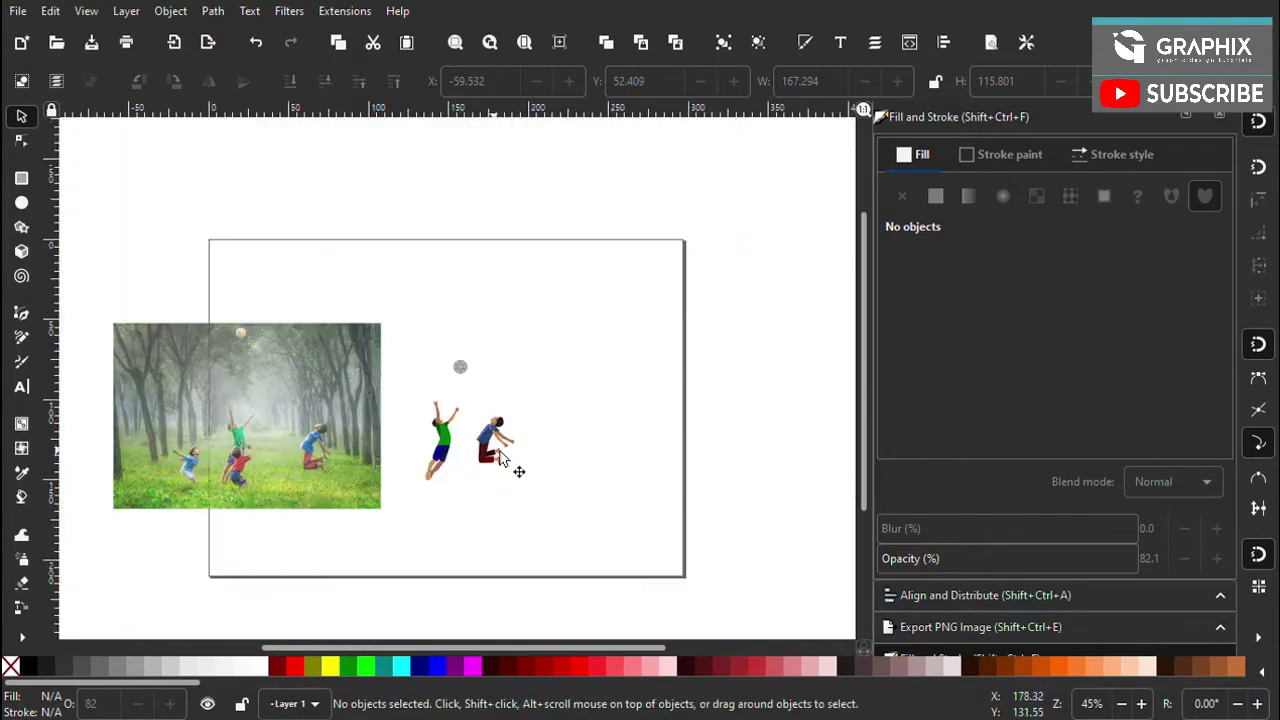
scroll(499, 458, up, 5)
scroll(505, 412, up, 3)
scroll(501, 332, down, 3)
scroll(417, 394, up, 3)
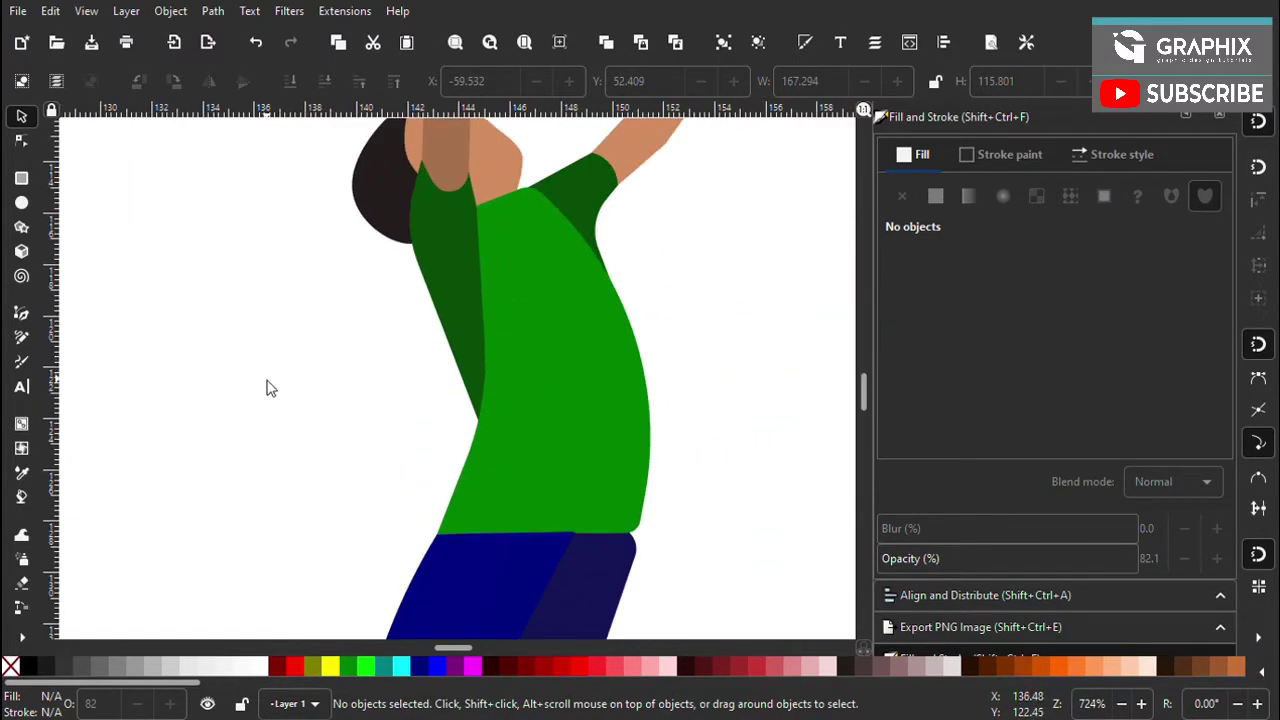
Draw a curved Pen path from the green shirt's collar to its hem with a white stroke
click(21, 313)
click(425, 183)
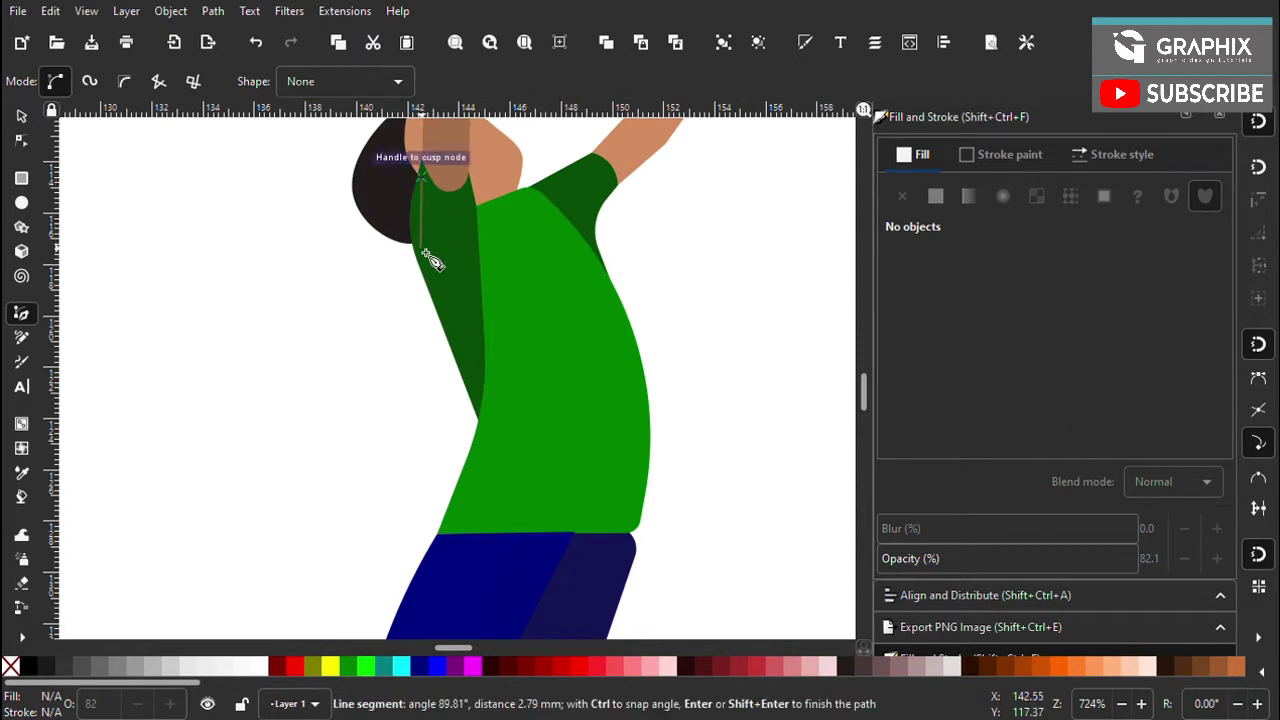
drag(426, 253, 435, 278)
click(485, 392)
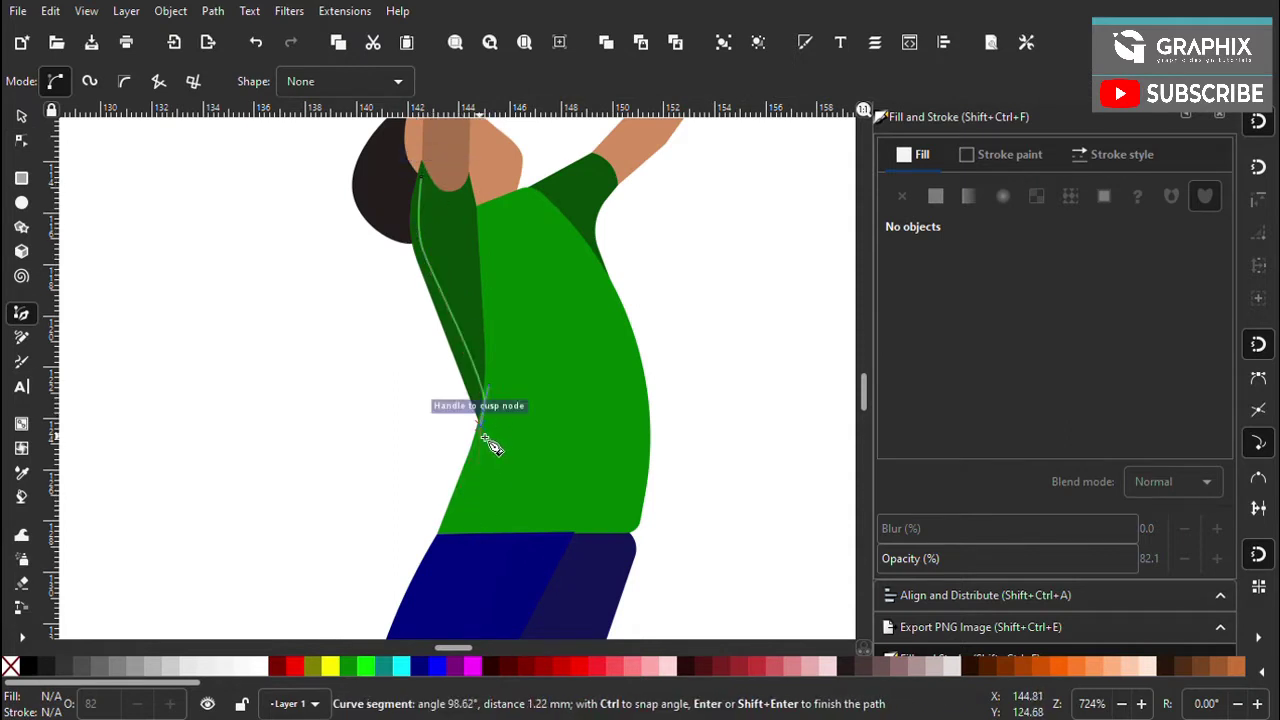
double_click(437, 535)
key(s)
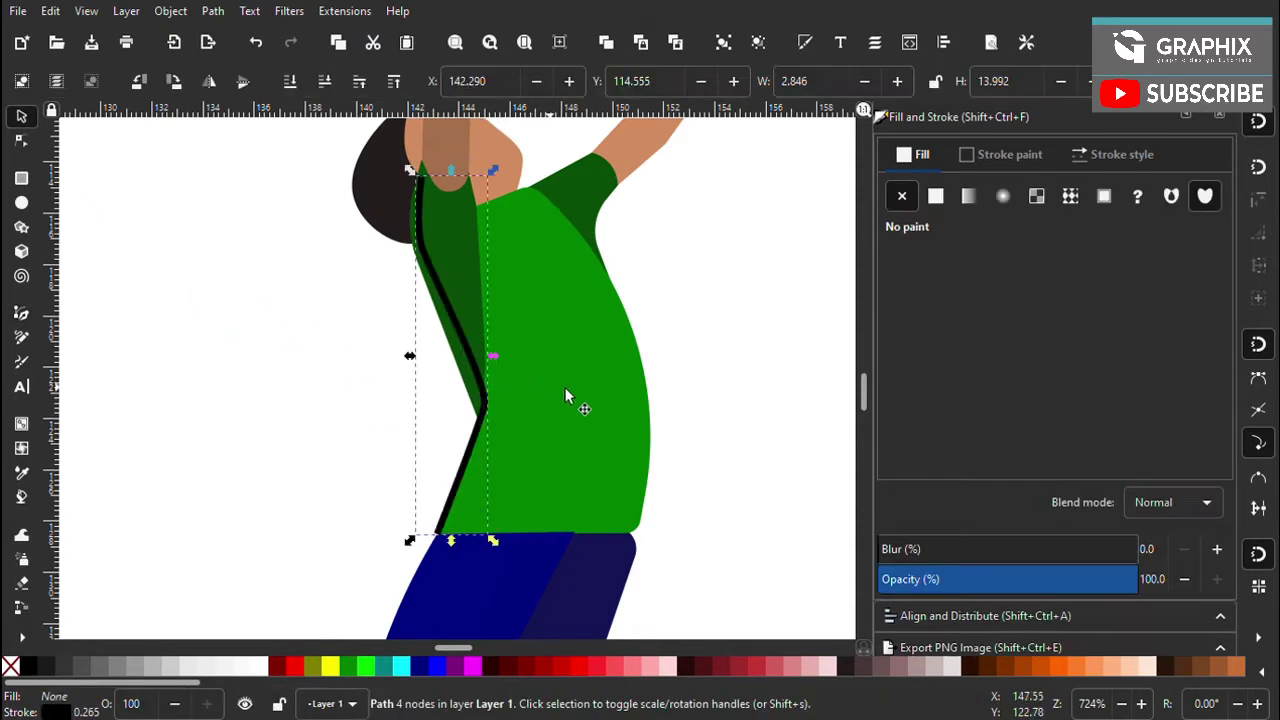
click(976, 155)
click(1029, 383)
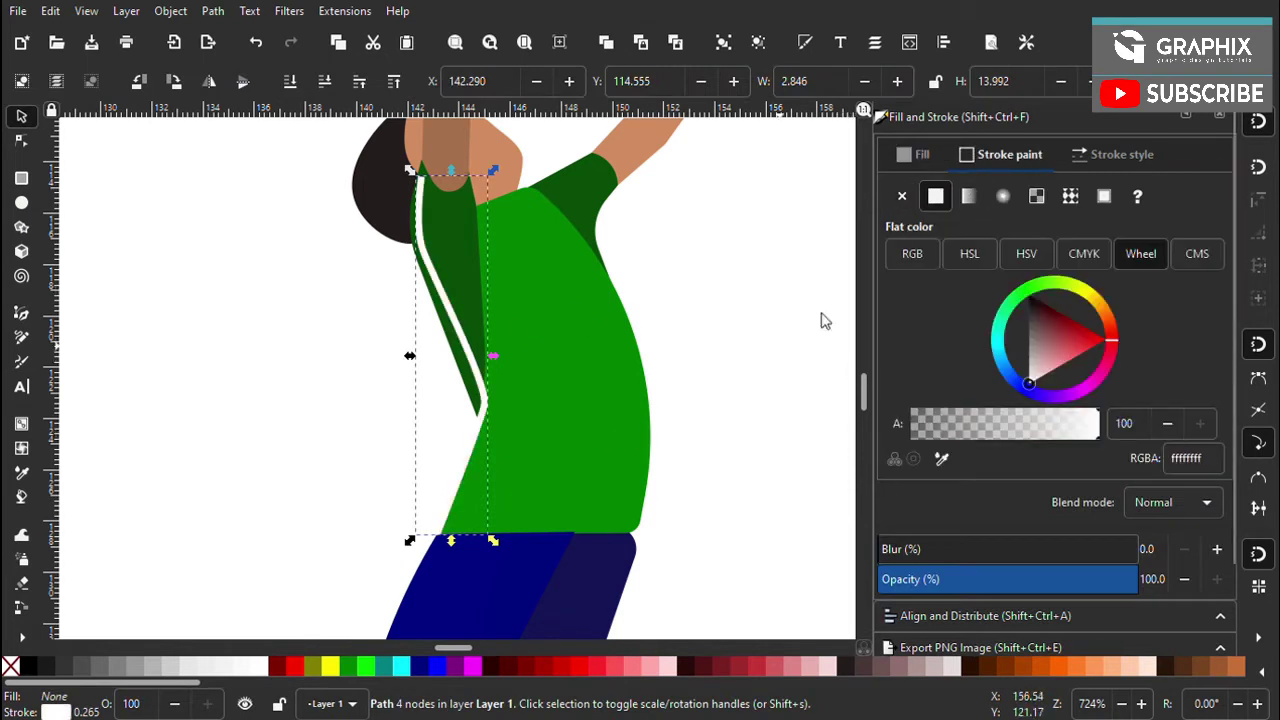
Reshape the stripe's nodes so it bends along the shirt edge down to the hem
key(n)
scroll(470, 545, up, 3)
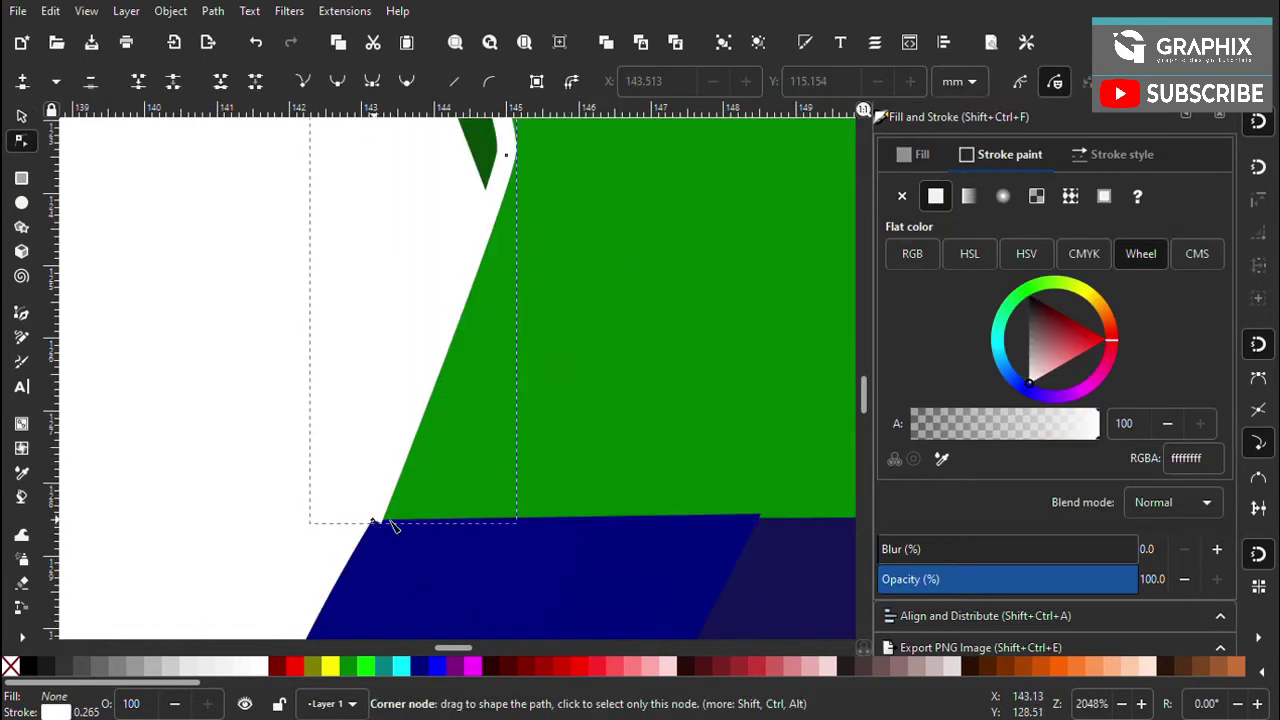
click(410, 519)
scroll(517, 168, up, 1)
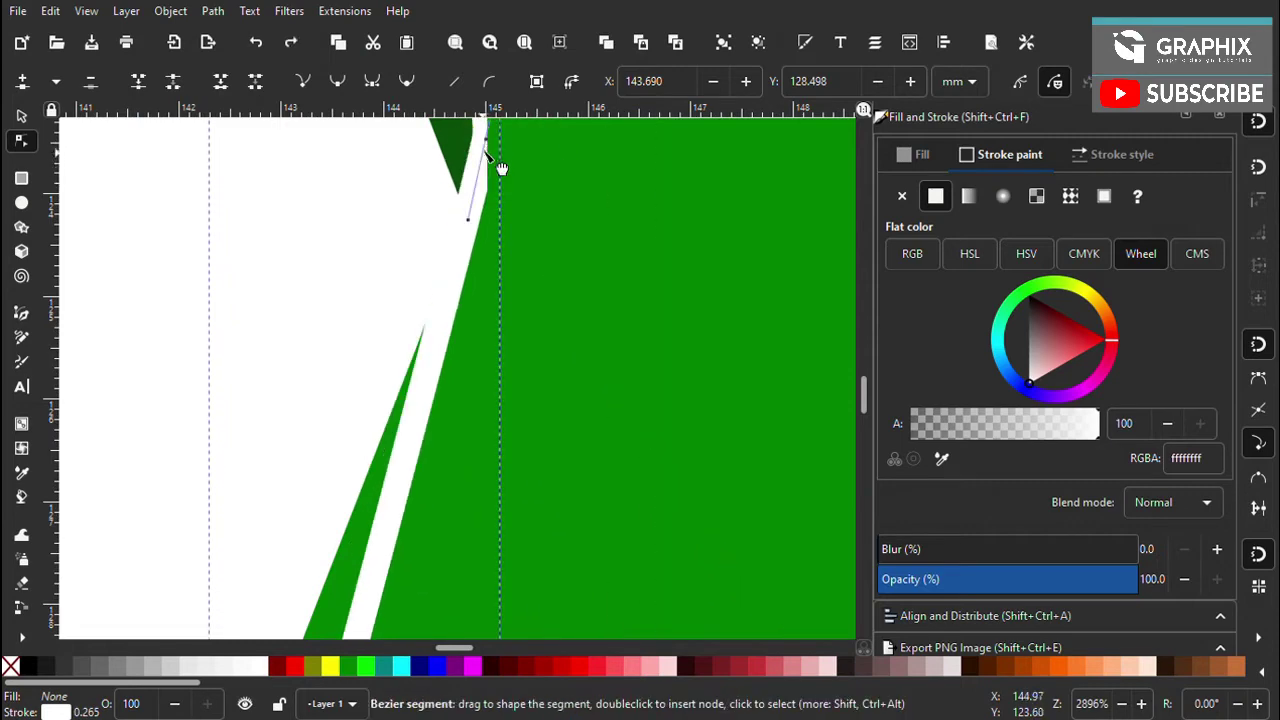
drag(491, 143, 514, 177)
scroll(491, 363, down, 4)
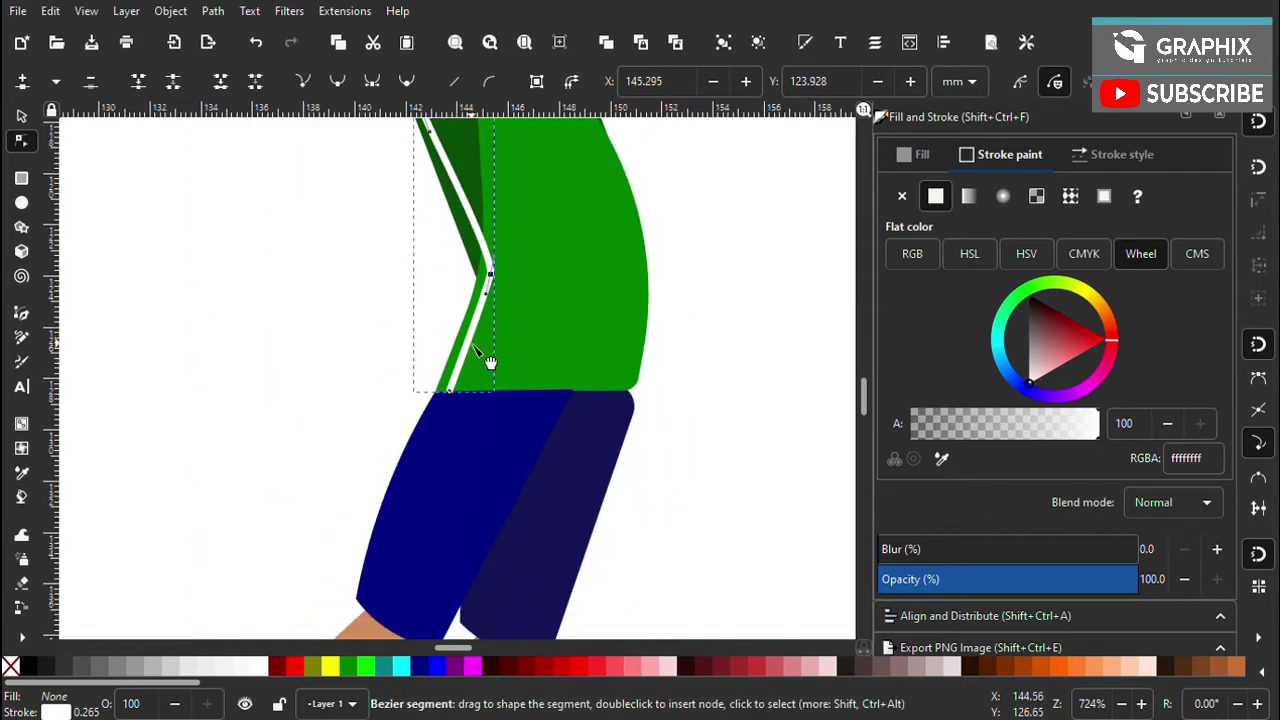
scroll(530, 365, up, 2)
scroll(530, 365, up, 1)
mouse_move(557, 400)
mouse_down()
mouse_move(557, 417)
mouse_move(537, 408)
mouse_move(541, 427)
mouse_up()
key(ctrl+z)
scroll(370, 620, down, 4)
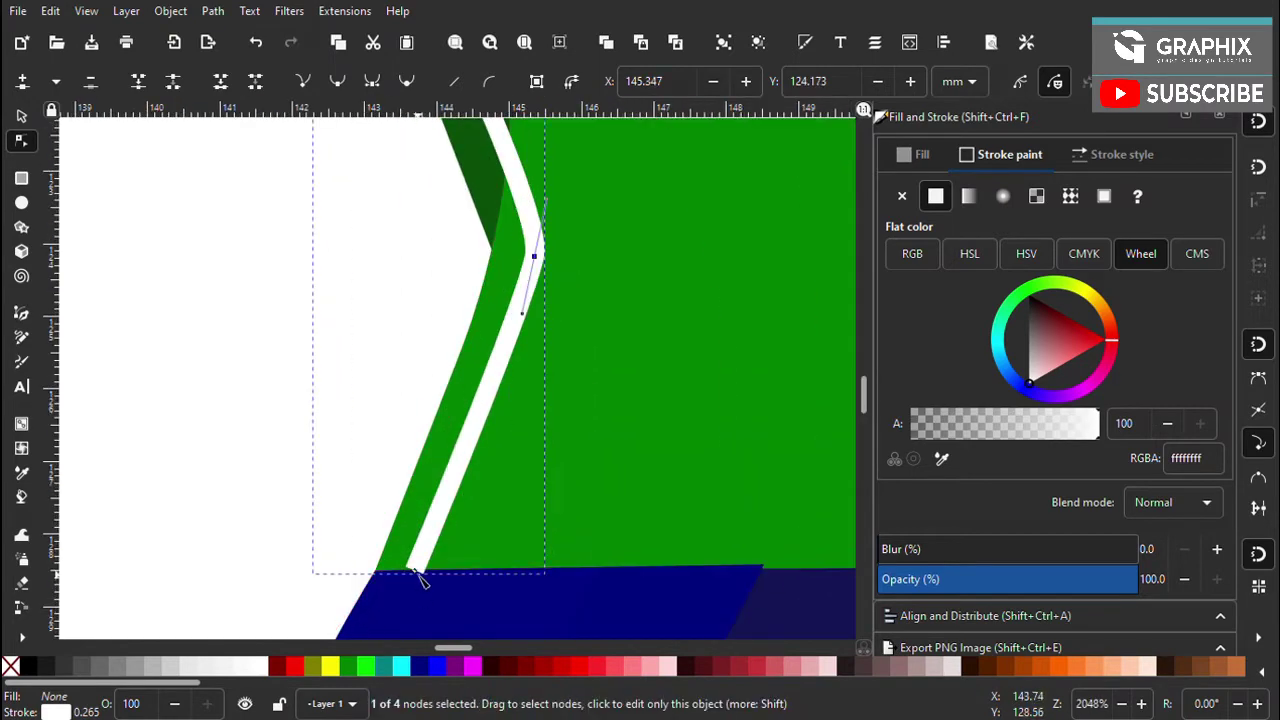
drag(420, 578, 429, 577)
scroll(429, 560, down, 4)
scroll(414, 371, up, 4)
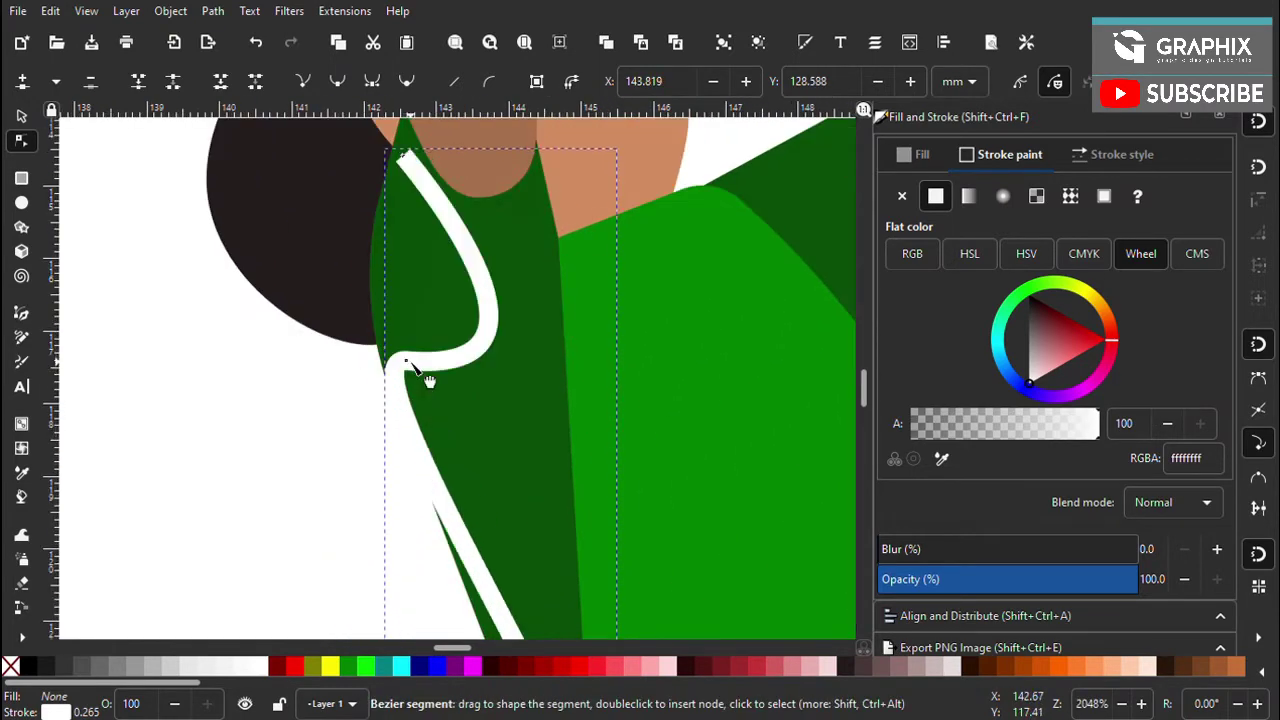
scroll(422, 378, down, 4)
scroll(420, 400, up, 2)
Deselect the new stripe and inspect the blue shirt's stripe for reference
key(s)
click(131, 309)
scroll(365, 452, down, 4)
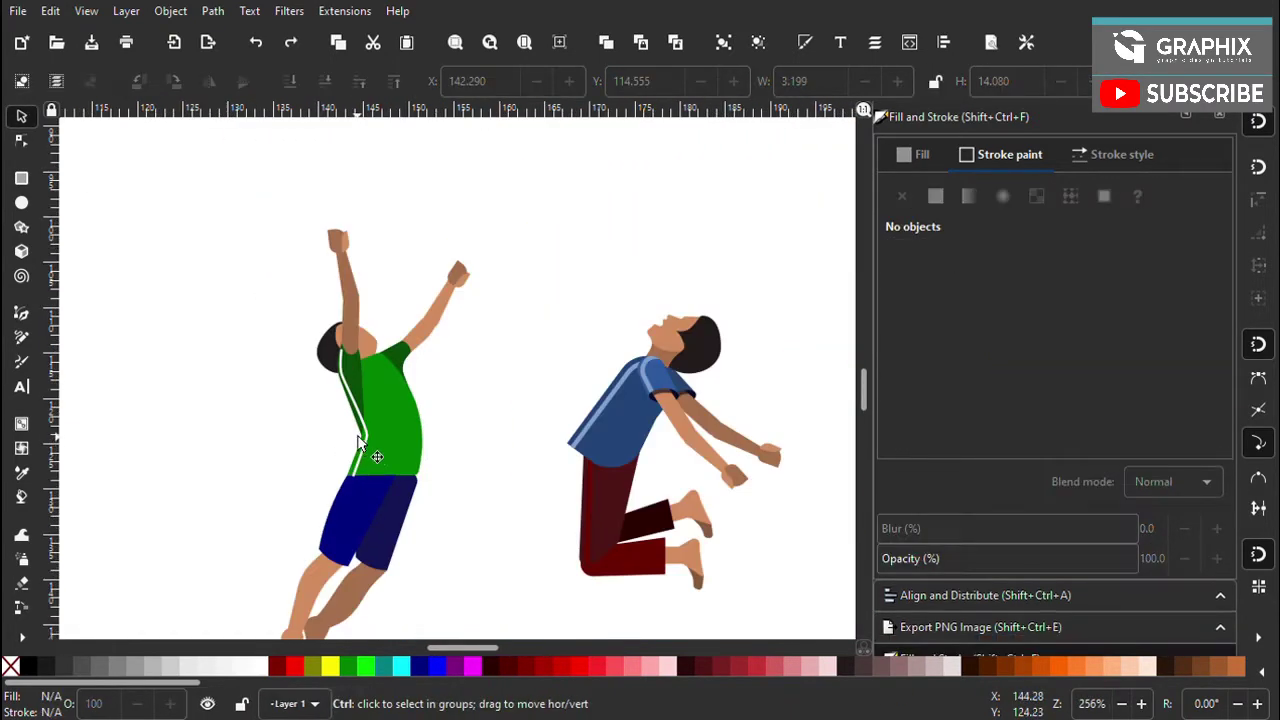
scroll(360, 442, up, 4)
scroll(506, 423, down, 3)
click(551, 414)
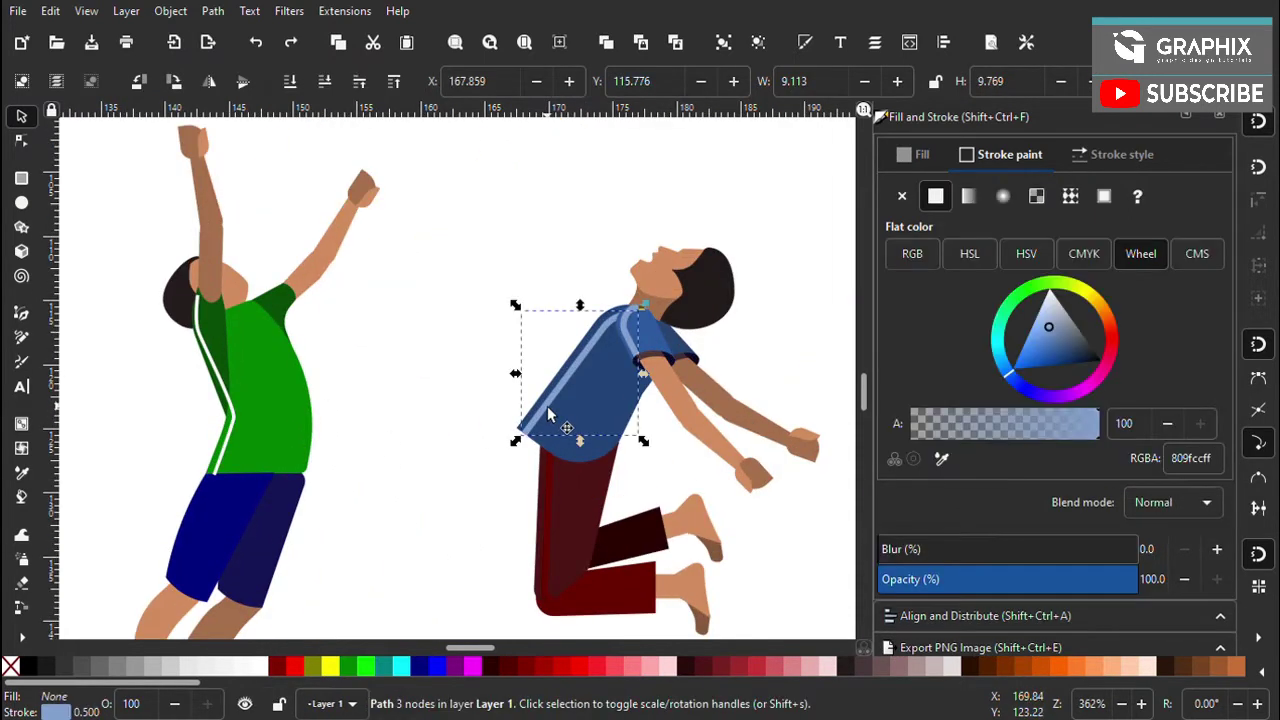
click(457, 517)
Give the green shirt's white stripe a 0.4 mm stroke width and about 32% opacity
click(237, 432)
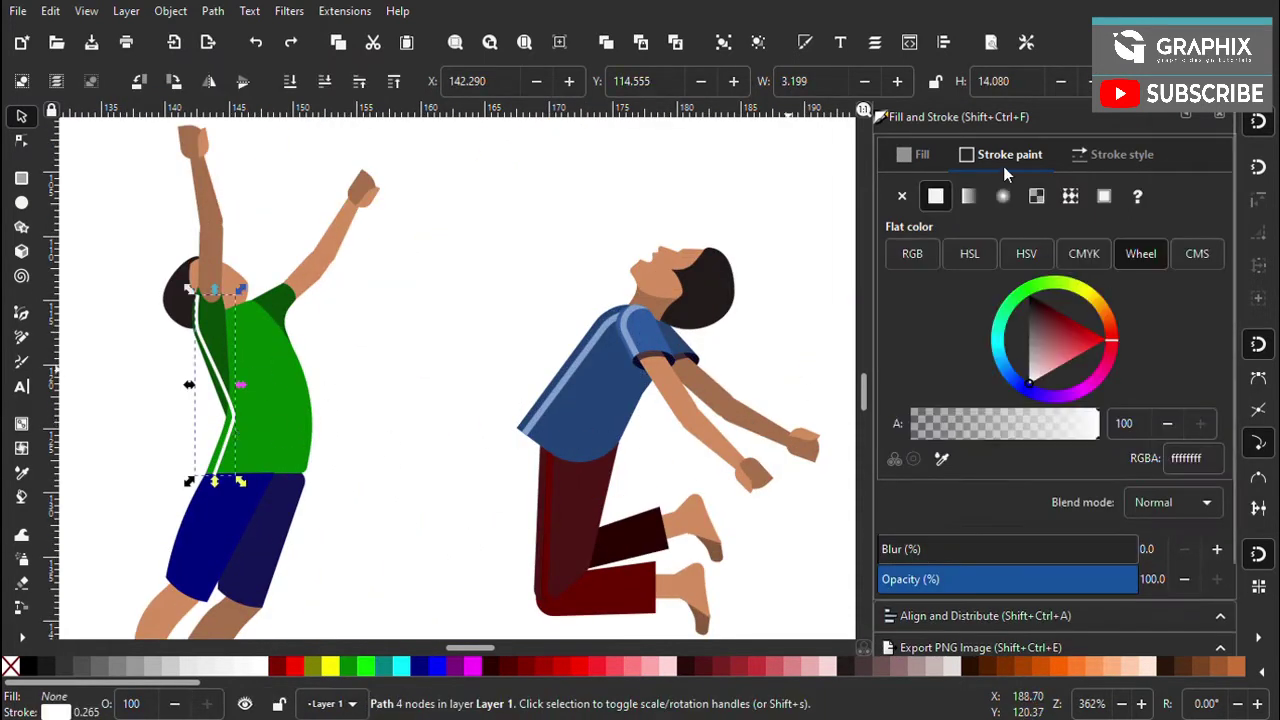
click(1107, 158)
text(0.500)
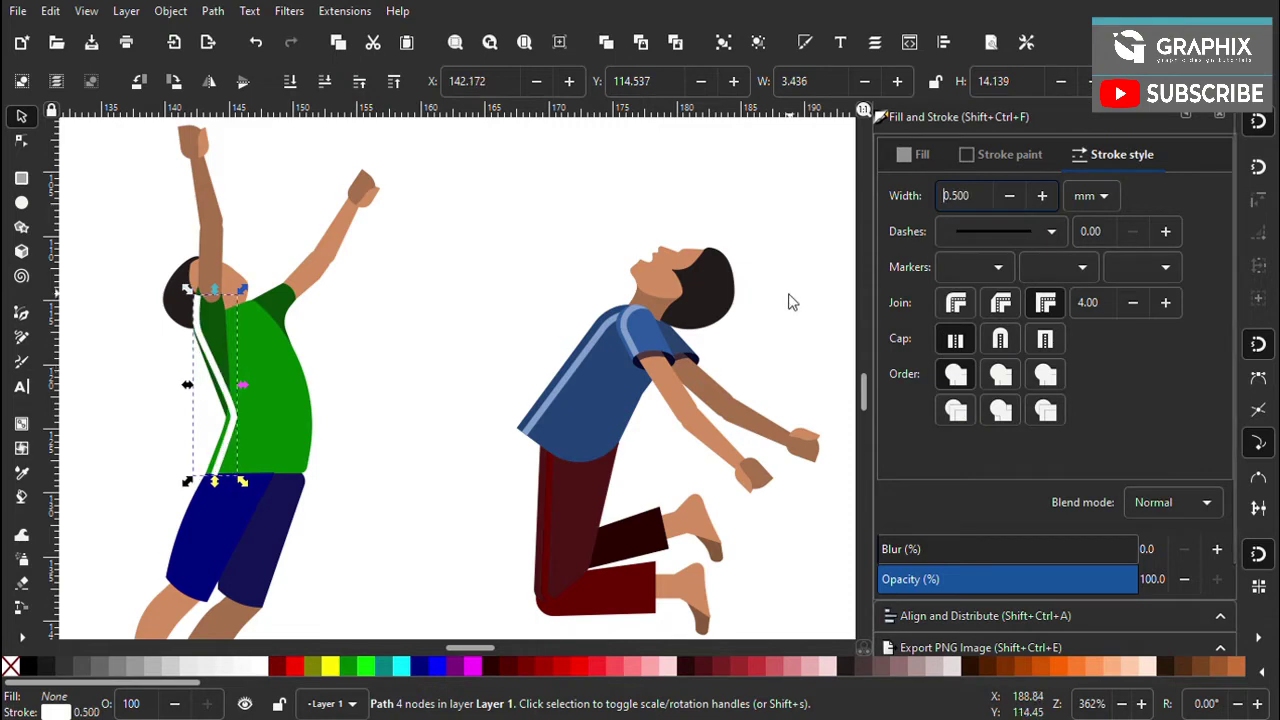
click(337, 428)
click(240, 430)
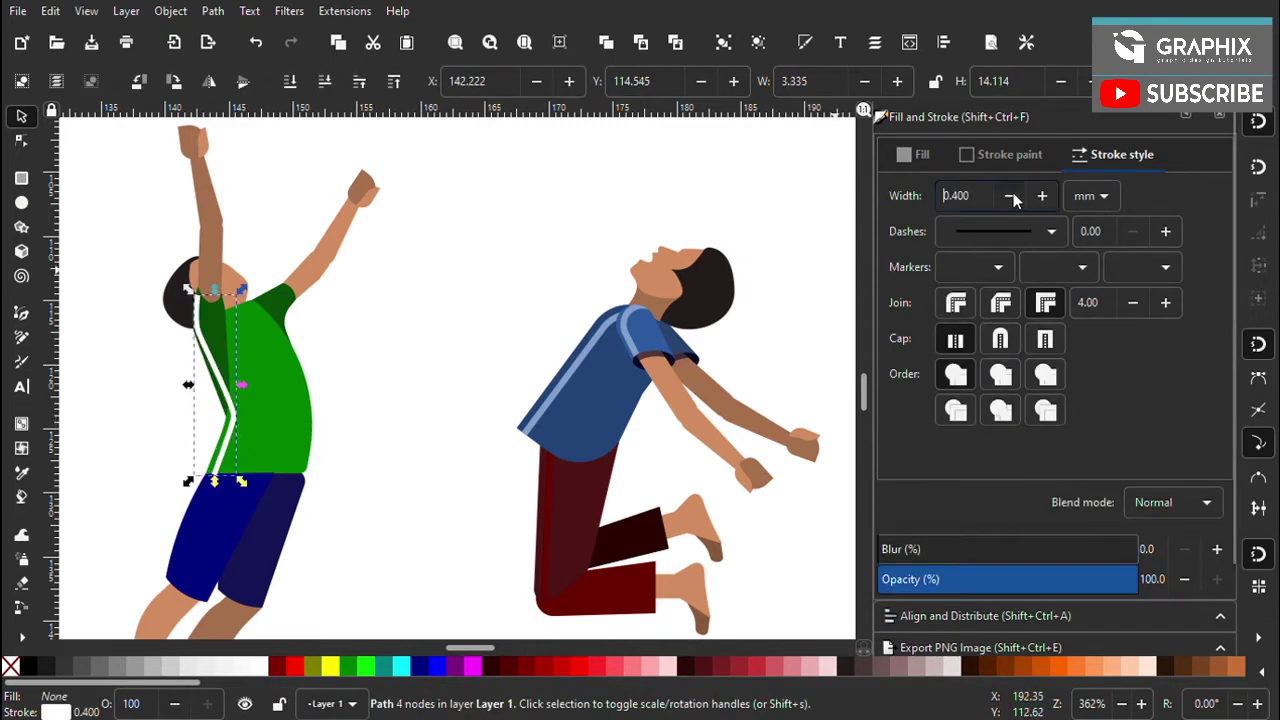
drag(1014, 580, 961, 586)
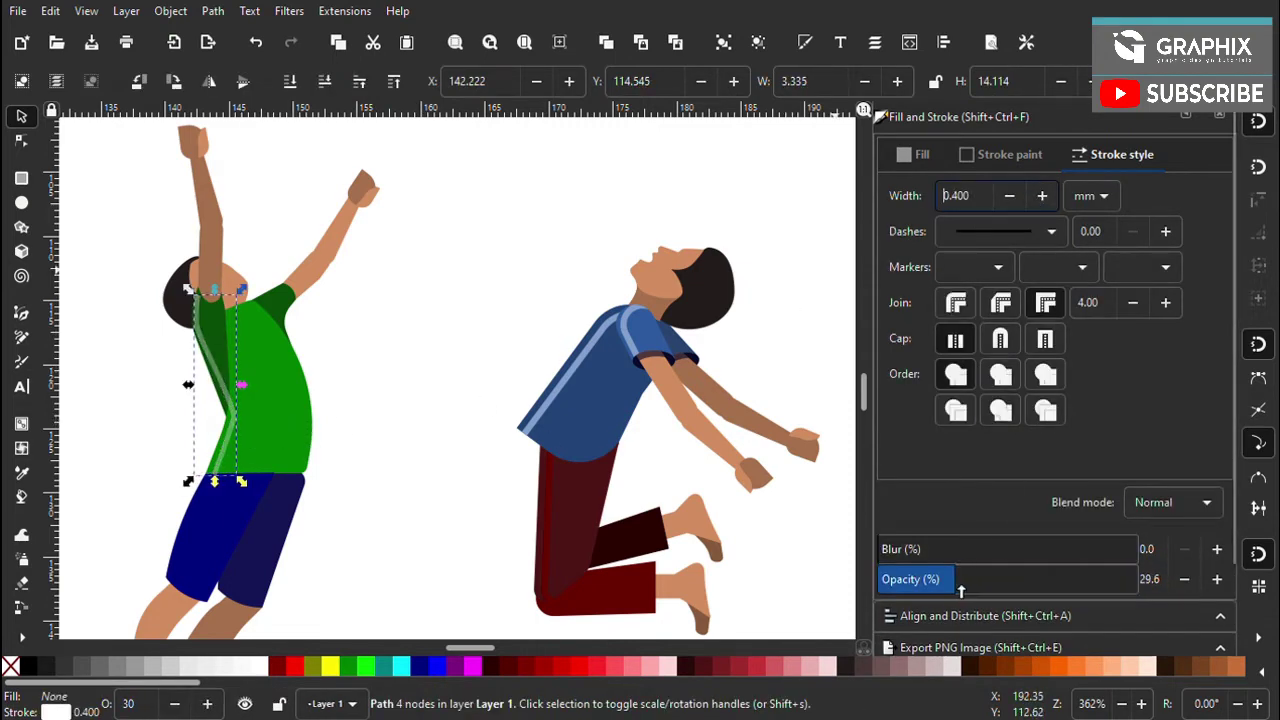
click(465, 362)
scroll(480, 394, left, 3)
scroll(512, 421, down, 4)
scroll(523, 428, down, 1)
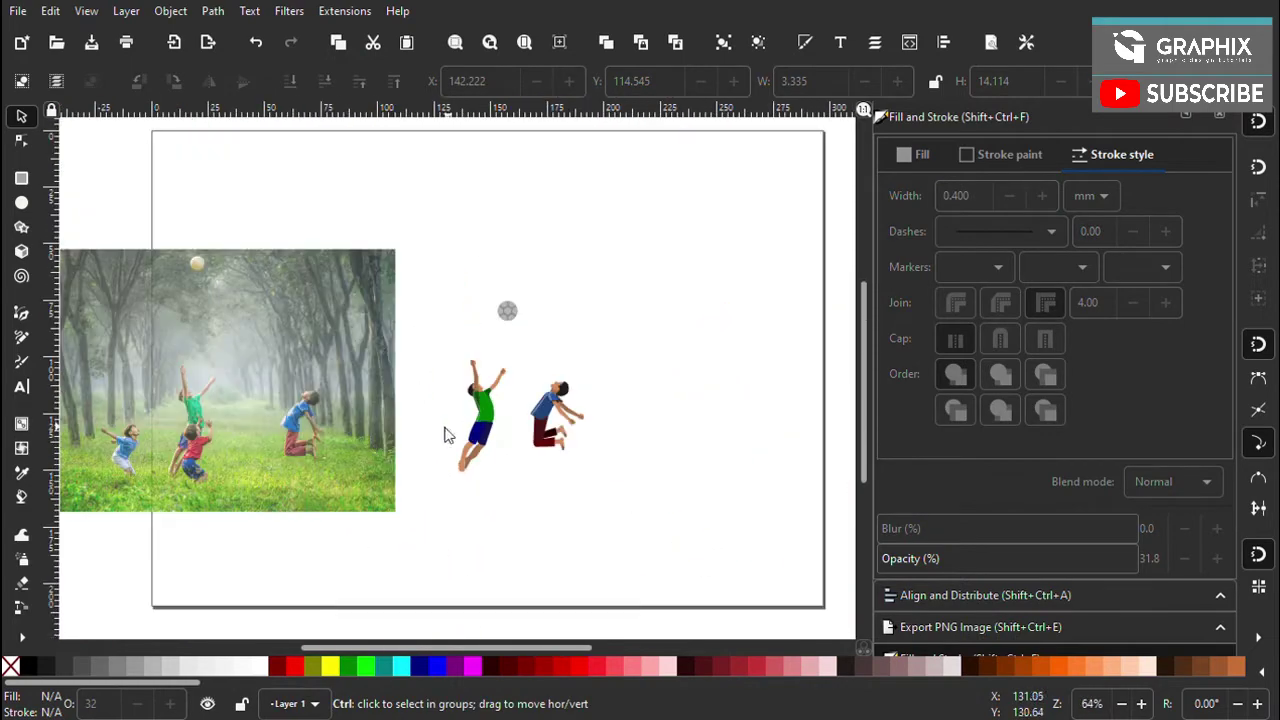
scroll(560, 445, up, 2)
scroll(591, 394, up, 3)
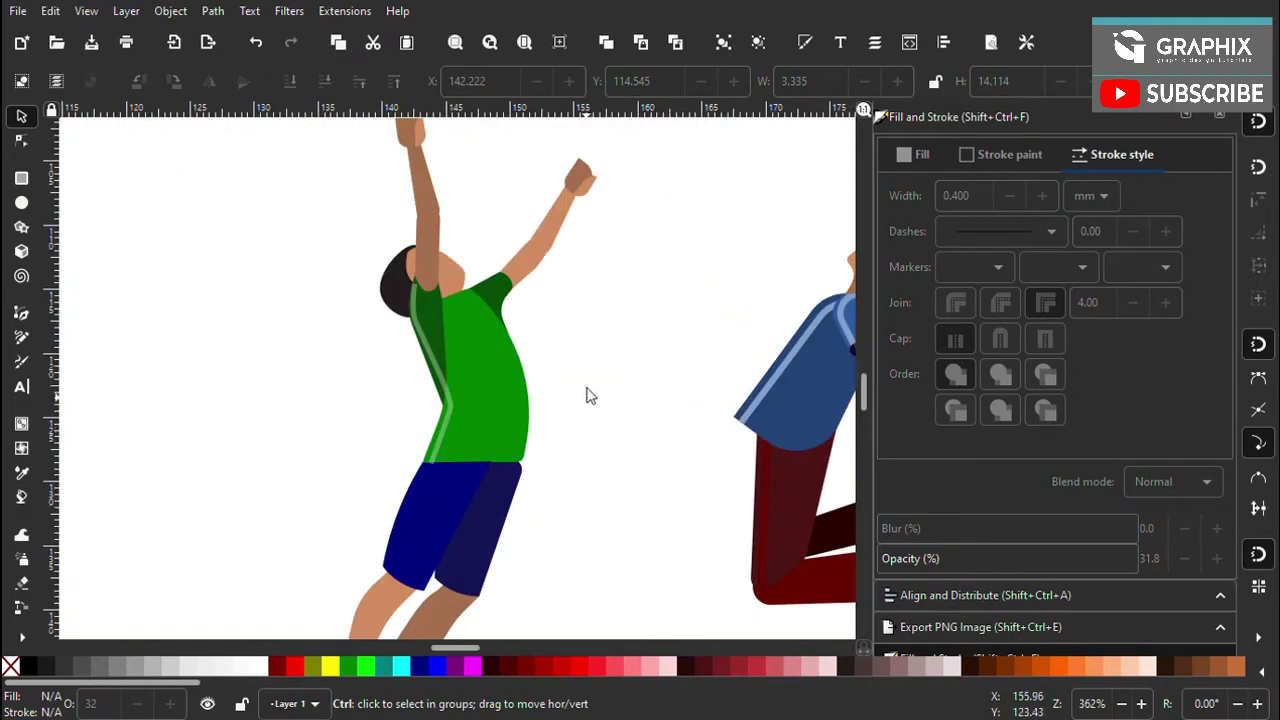
scroll(540, 407, up, 2)
Offset a copy of the shirt shape, remove its fill and give it a white outline
scroll(540, 407, down, 1)
click(435, 410)
scroll(455, 404, up, 1)
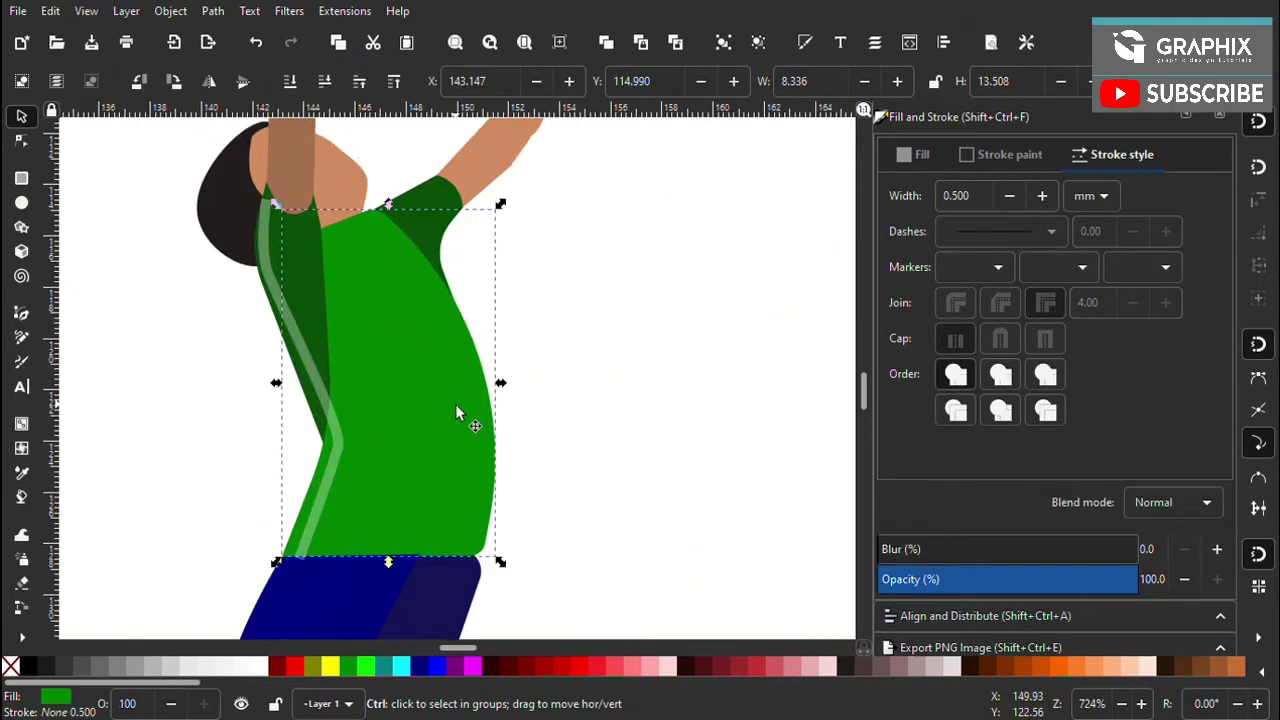
drag(438, 370, 384, 390)
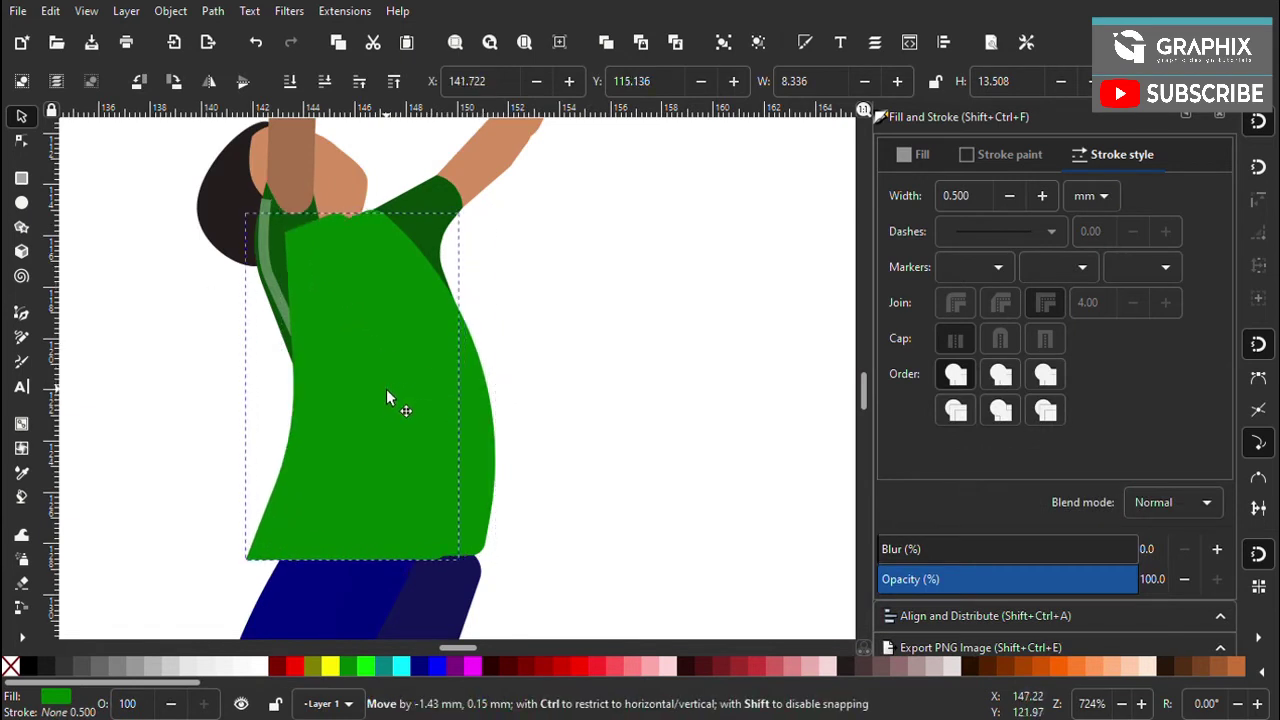
click(912, 154)
click(902, 196)
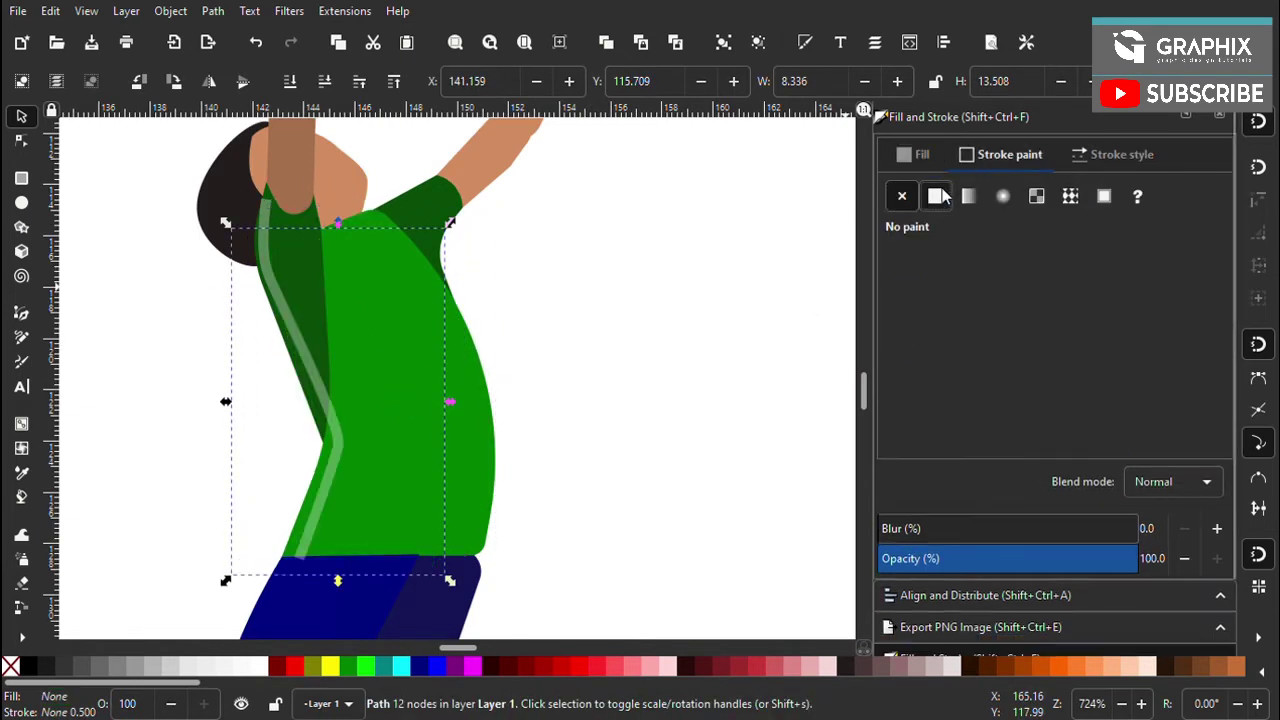
click(940, 196)
click(606, 386)
drag(429, 337, 457, 311)
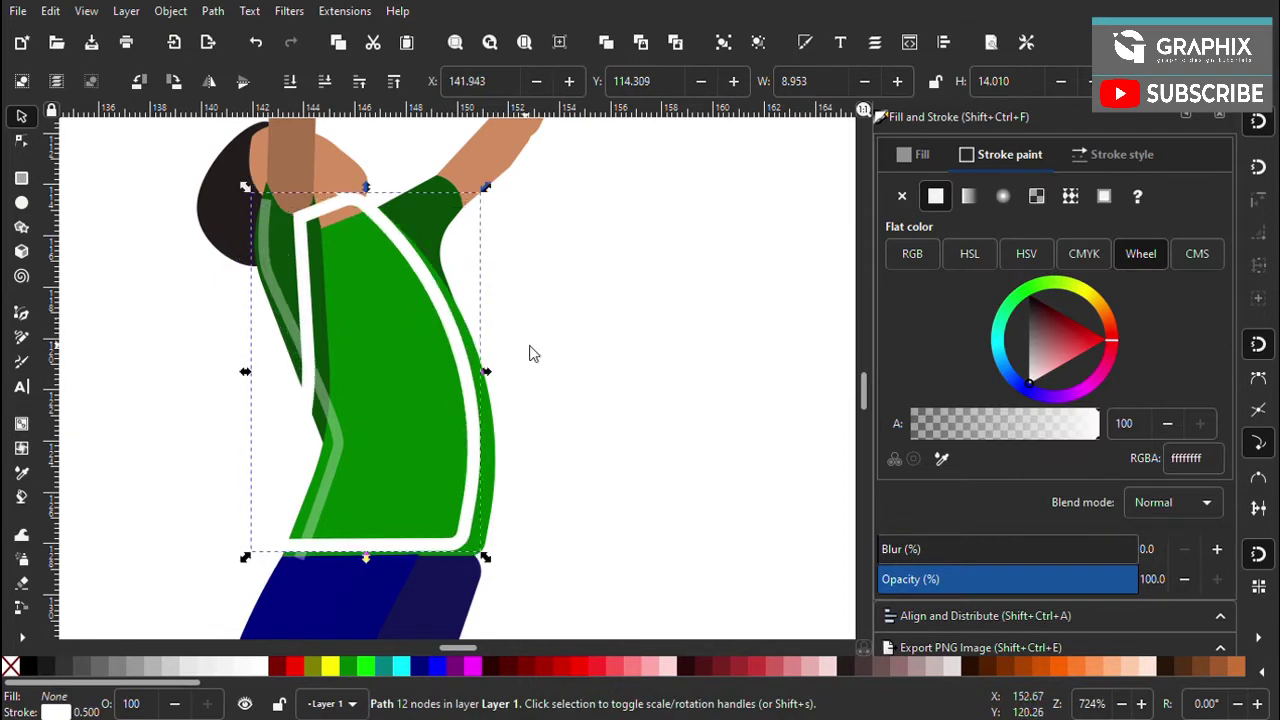
key(Escape)
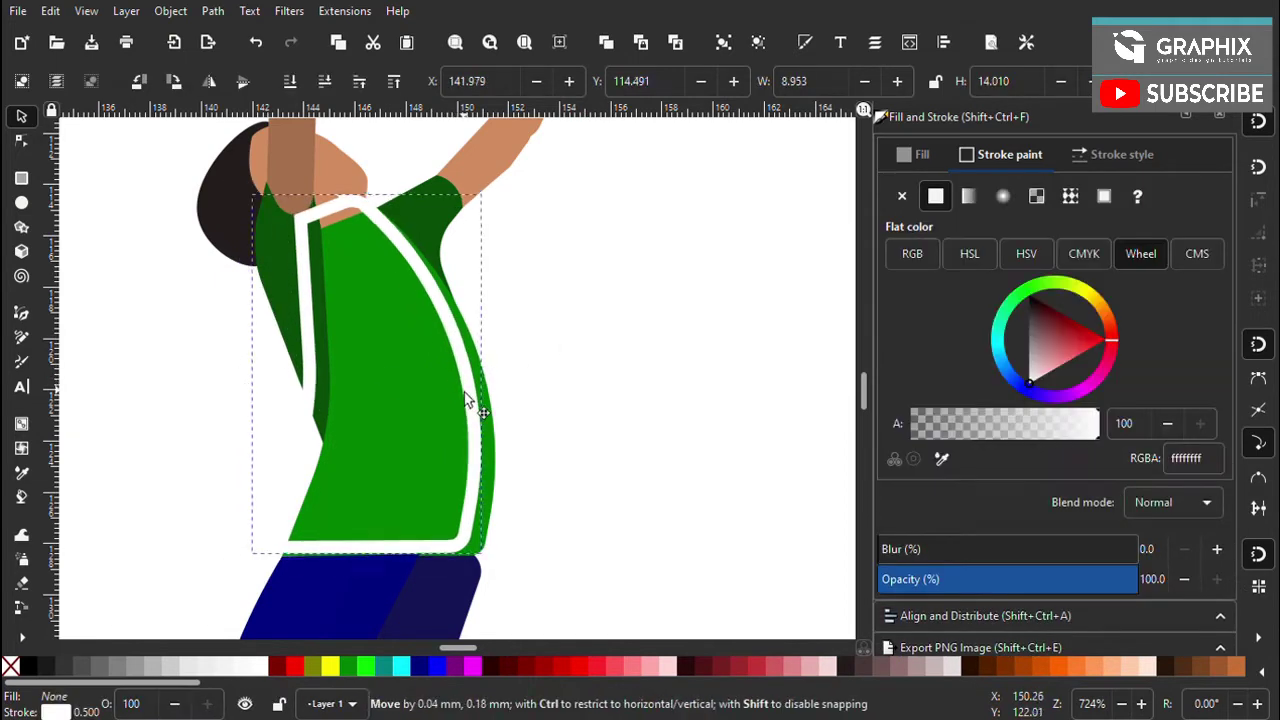
drag(461, 383, 459, 394)
key(Escape)
scroll(308, 426, down, 3)
scroll(310, 425, up, 3)
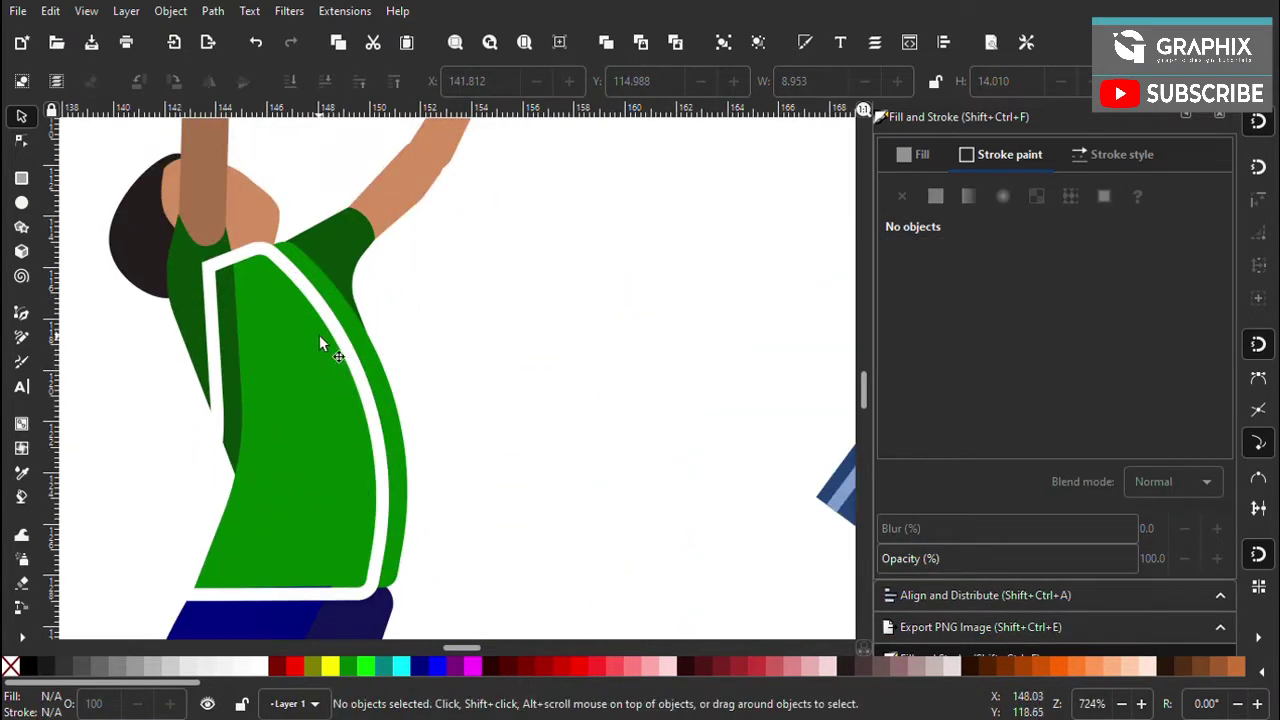
scroll(340, 335, down, 3)
scroll(370, 392, up, 1)
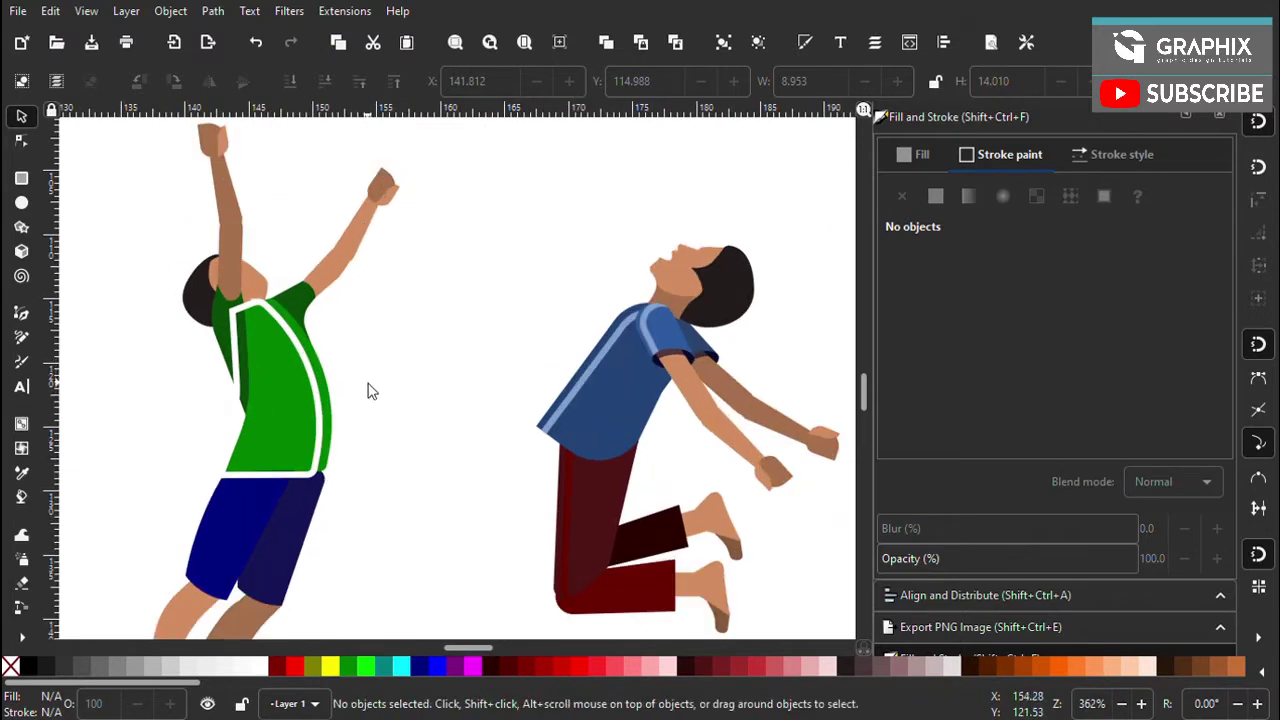
Convert the white outline shape into a filled shape
click(320, 413)
click(1115, 154)
click(388, 444)
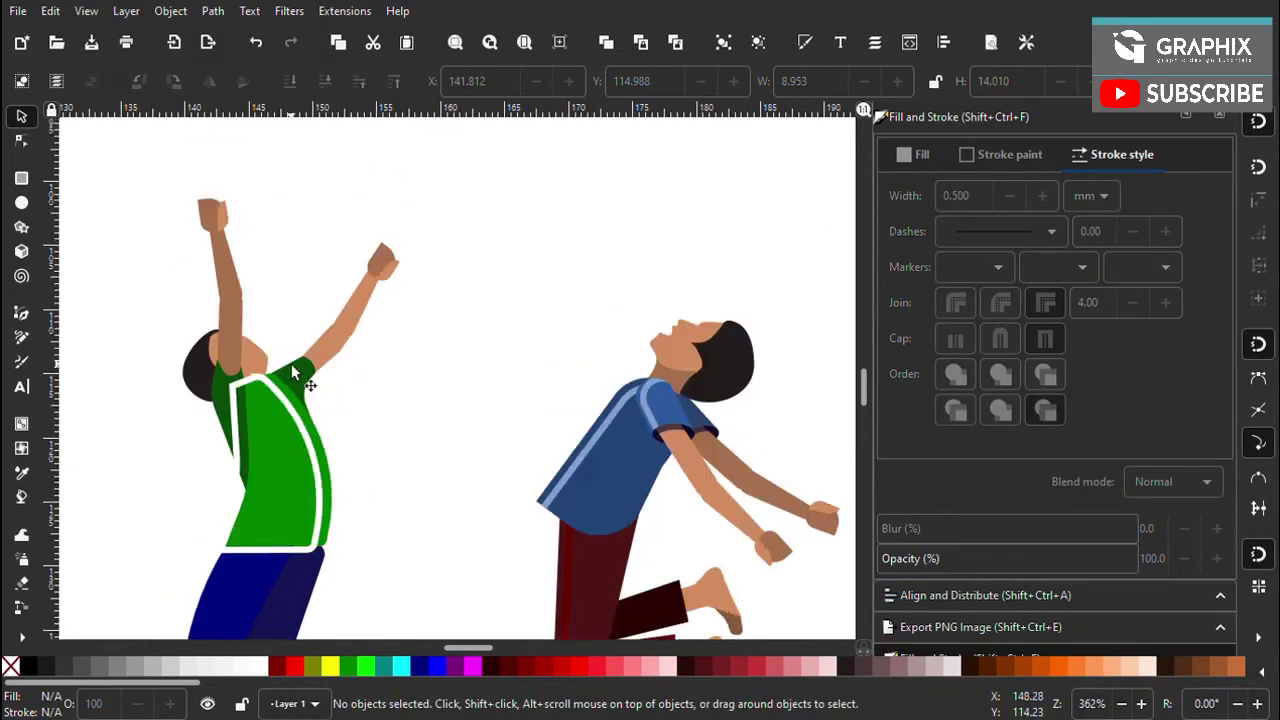
scroll(394, 418, up, 3)
click(396, 408)
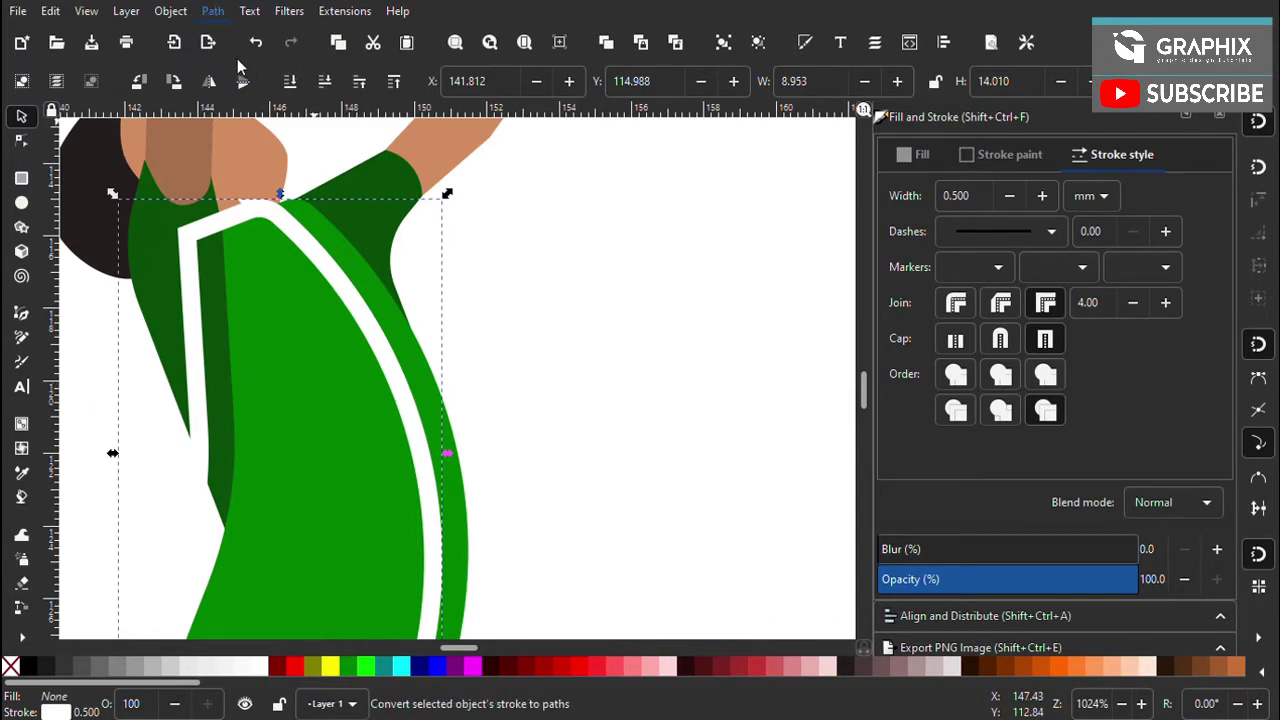
key(n)
click(20, 116)
scroll(393, 476, down, 3)
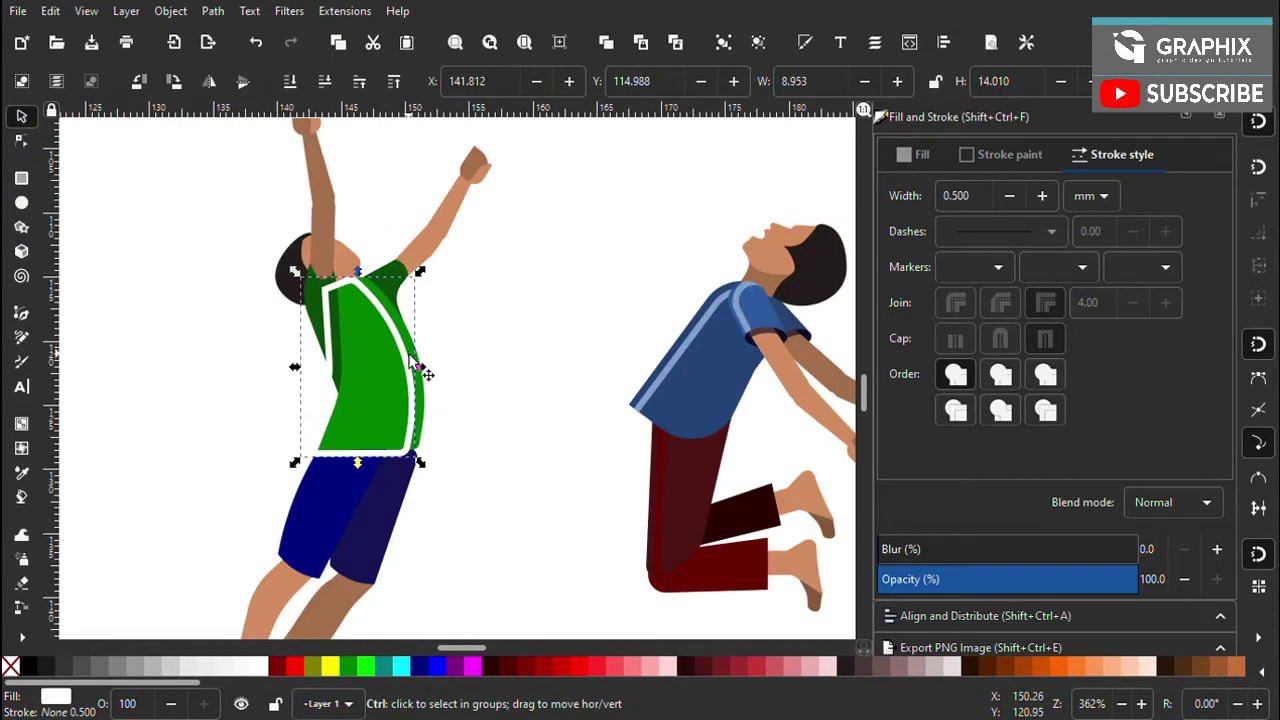
scroll(393, 476, up, 3)
key(Escape)
scroll(400, 470, down, 3)
scroll(422, 462, up, 3)
Recolour the shirt copy dark red, stack the white outline above it, and select both
click(422, 462)
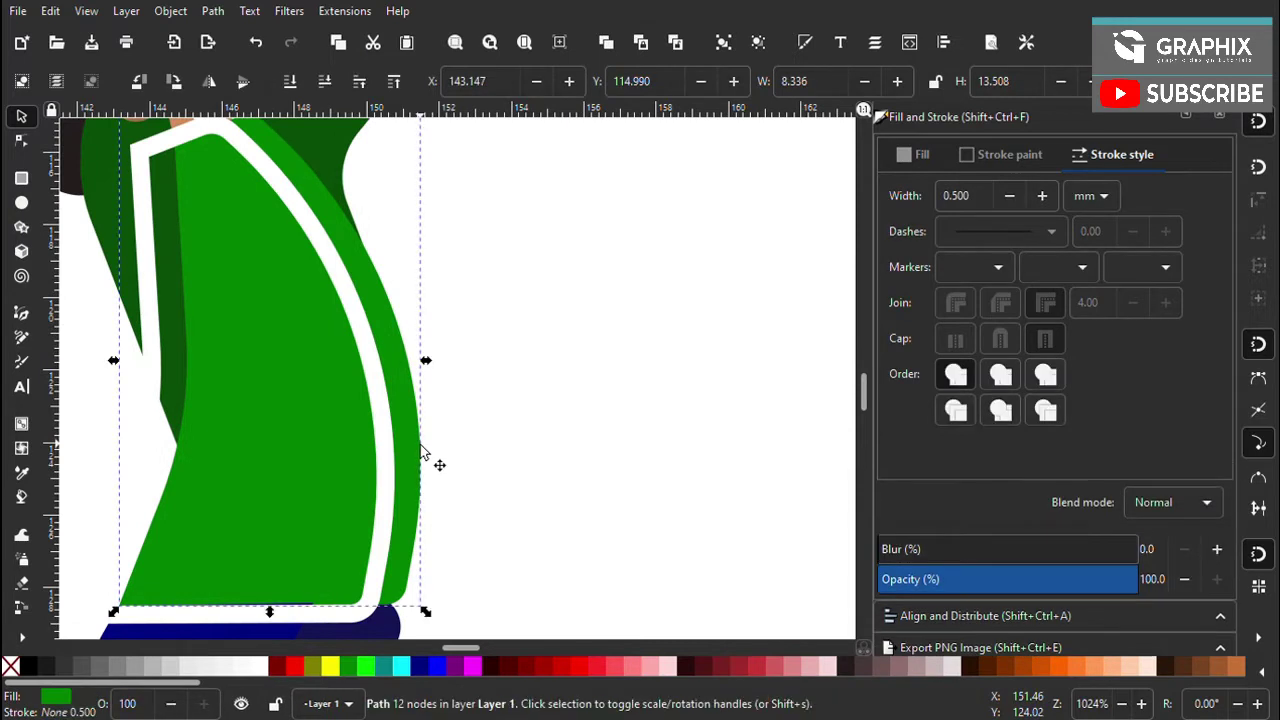
key(Page_Up)
click(520, 667)
alt+click(172, 342)
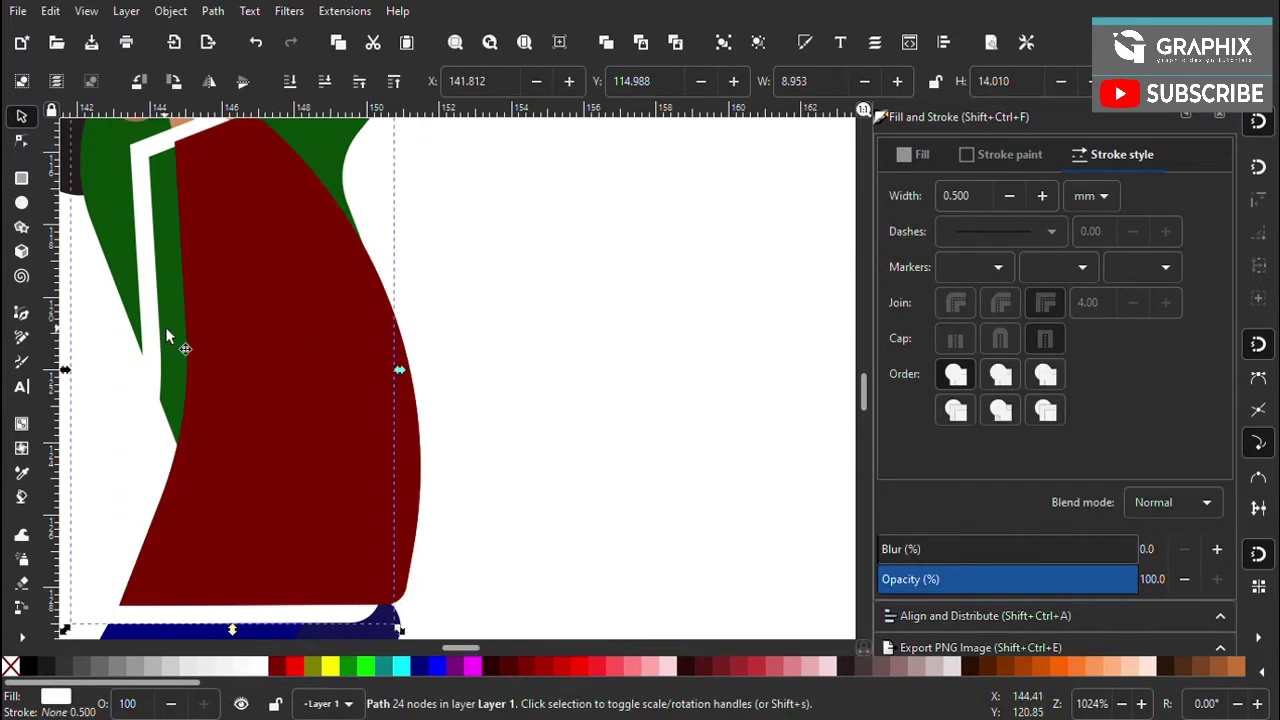
click(398, 84)
shift+click(409, 430)
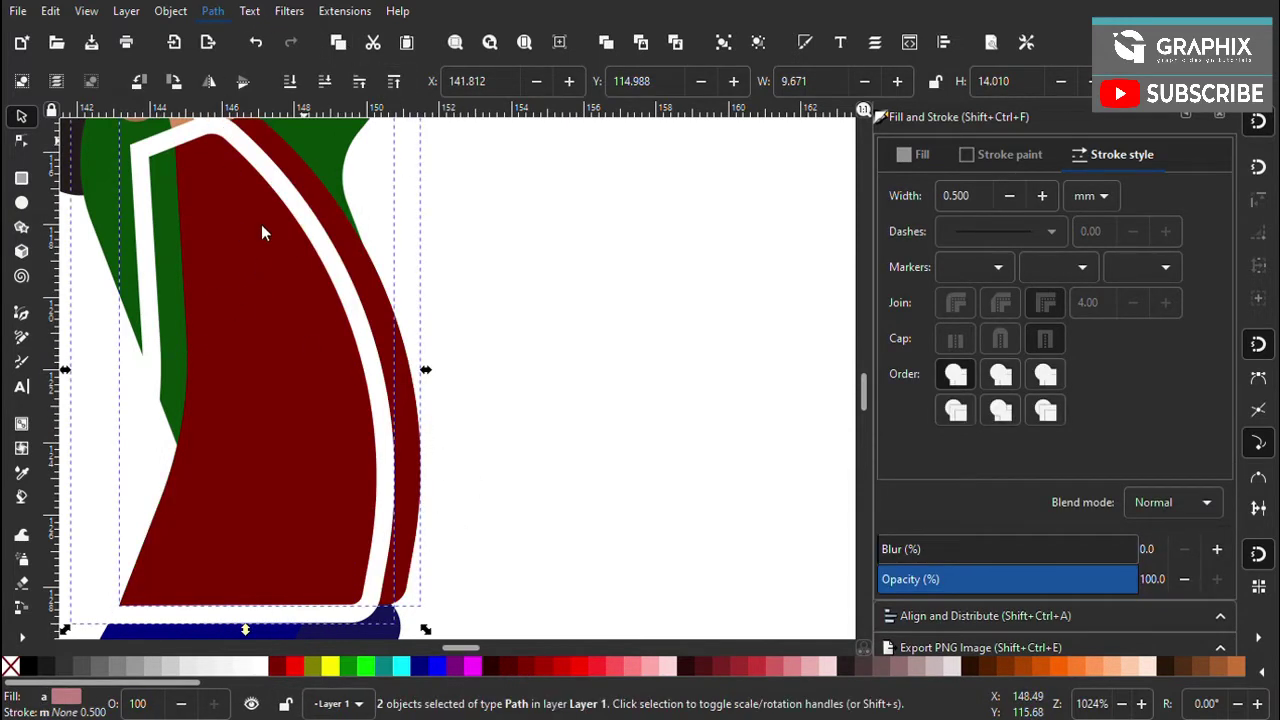
scroll(352, 316, down, 4)
scroll(363, 330, up, 3)
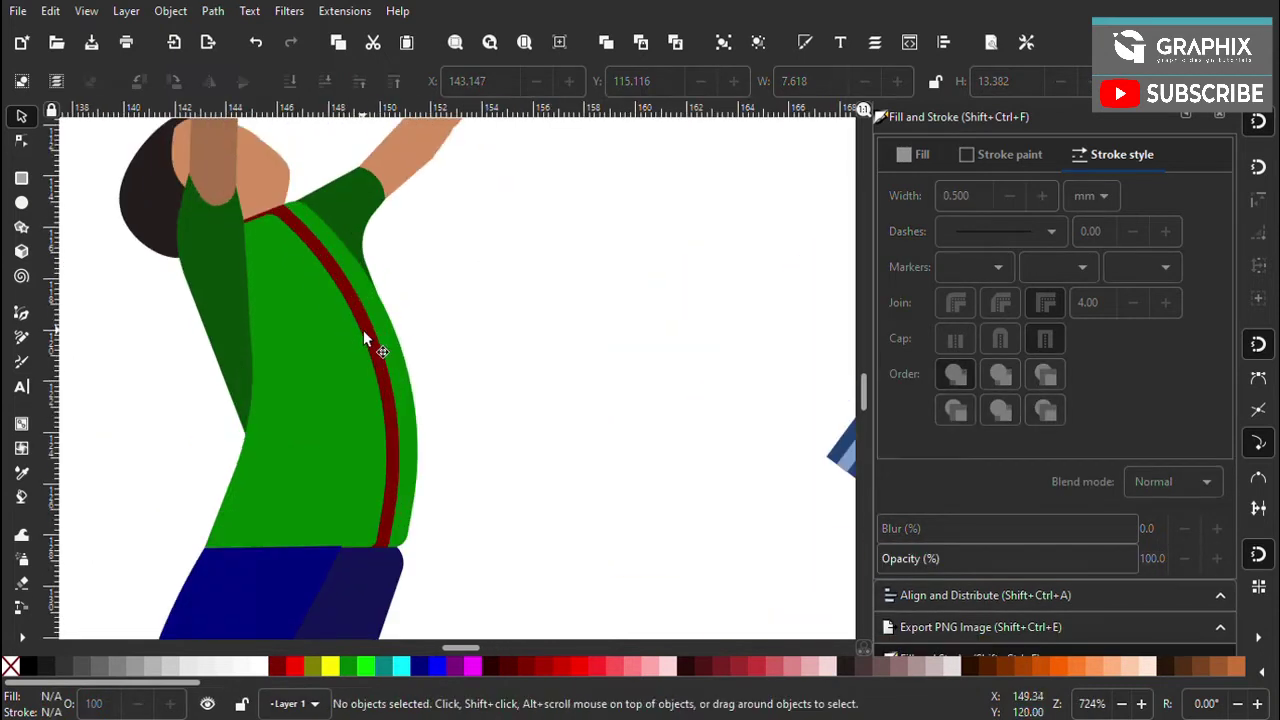
Colour the new stripe shape a pale light green
click(363, 330)
click(356, 668)
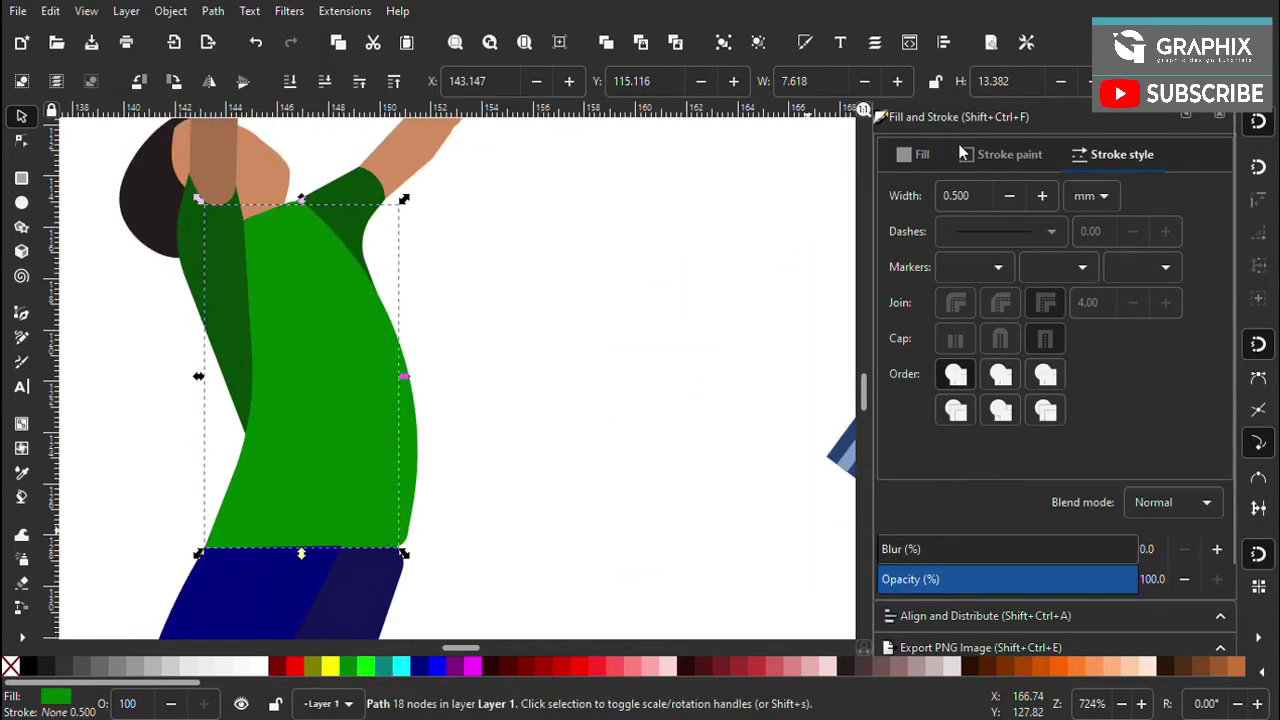
click(912, 154)
drag(1057, 323, 1069, 337)
click(613, 333)
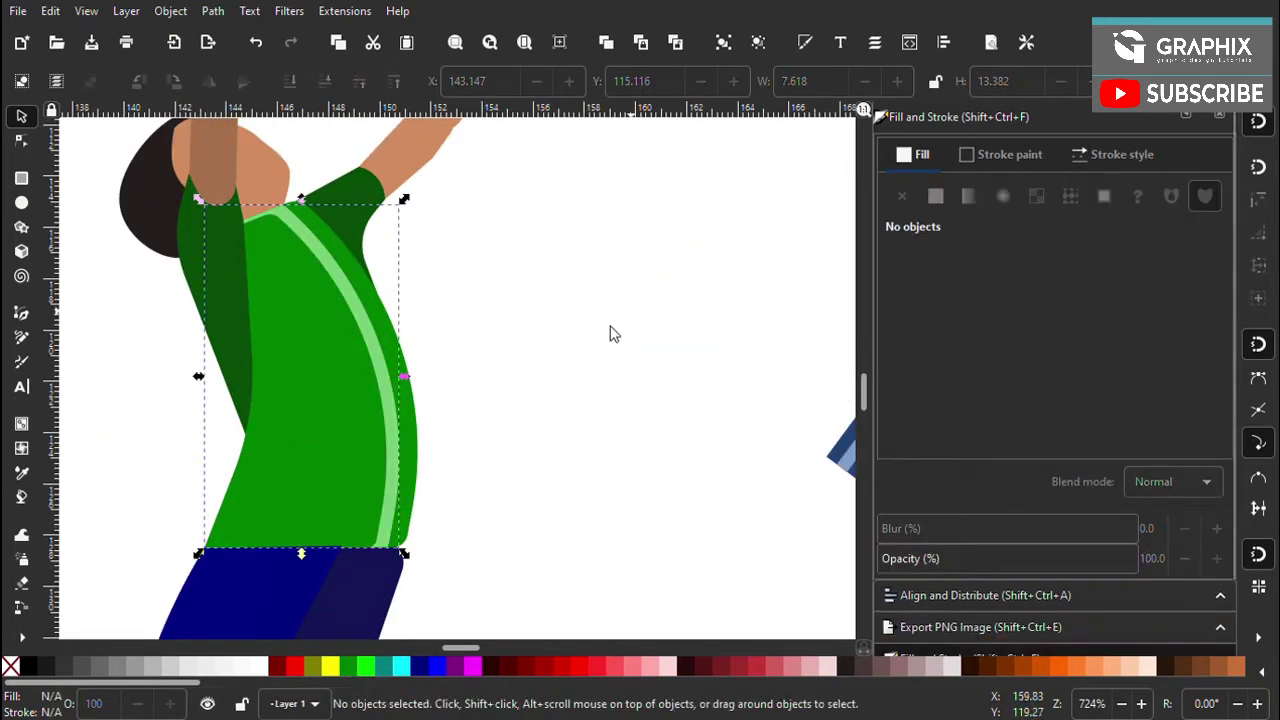
scroll(486, 428, down, 2)
scroll(491, 436, down, 1)
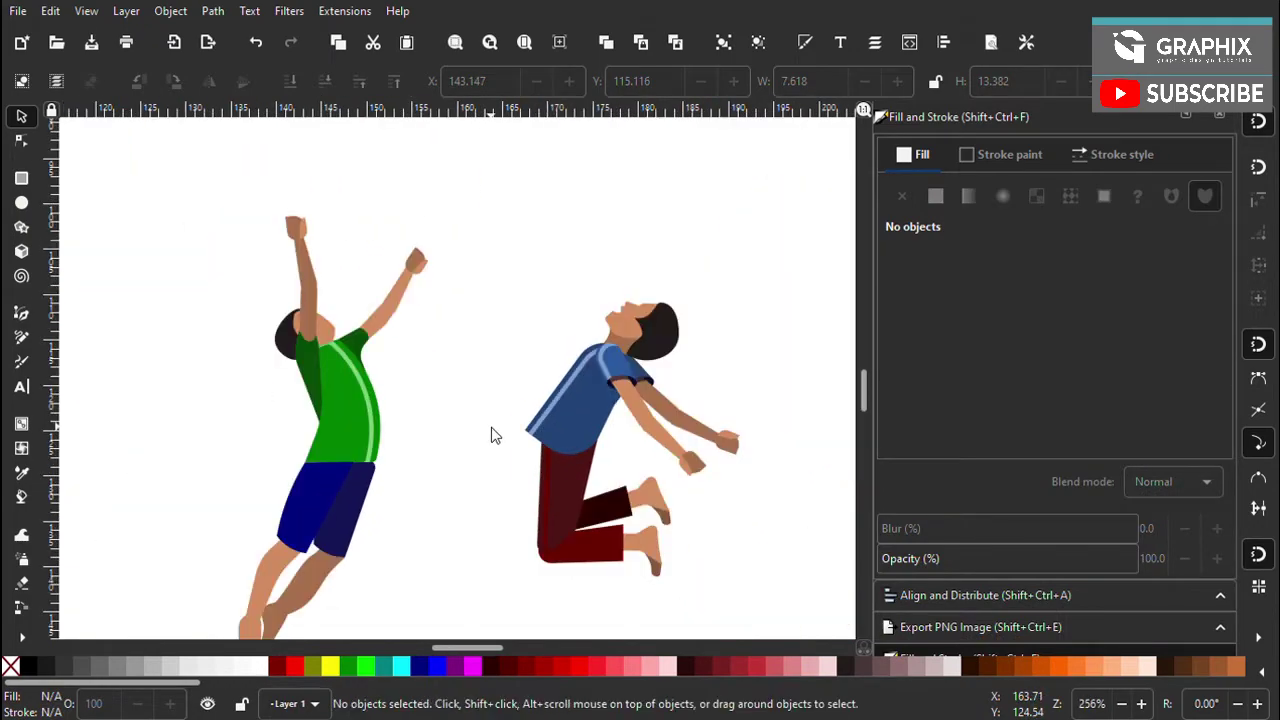
scroll(491, 436, down, 3)
scroll(470, 405, down, 2)
scroll(440, 440, up, 5)
scroll(435, 448, down, 5)
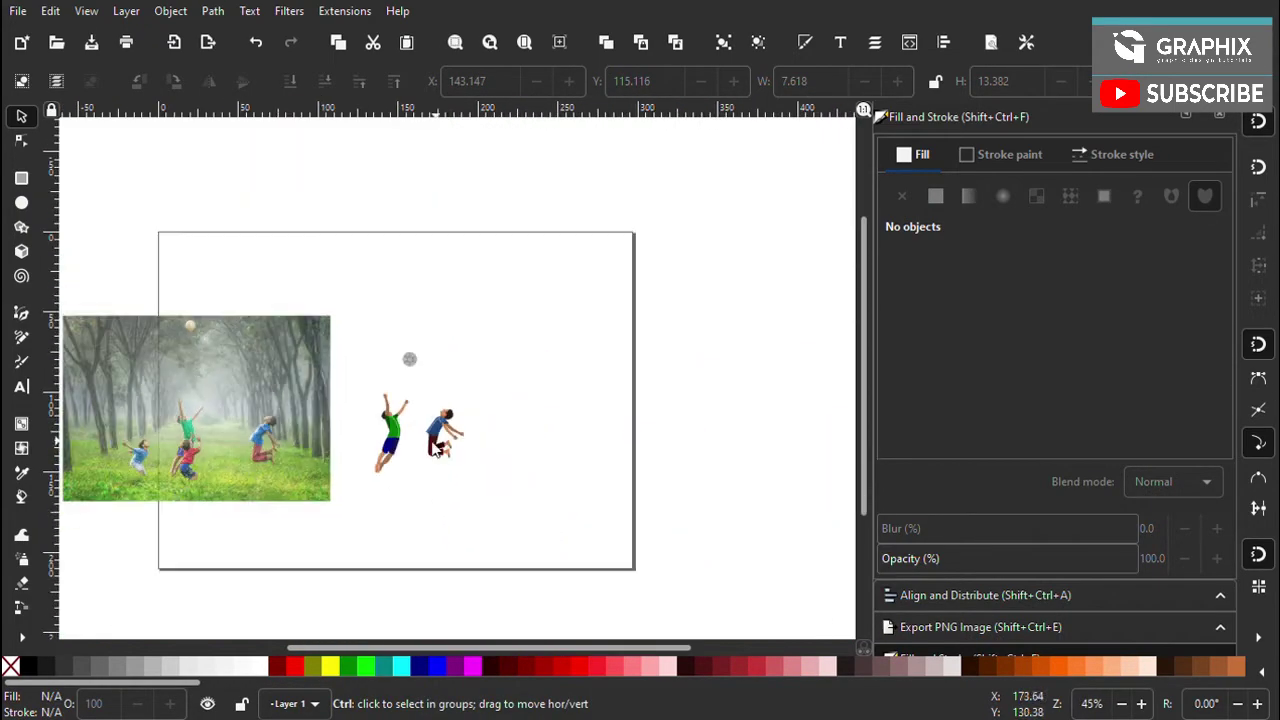
scroll(397, 415, up, 8)
Lighten a dark green piece of the shirt to a lighter green
ctrl+click(397, 409)
drag(1041, 342, 1048, 348)
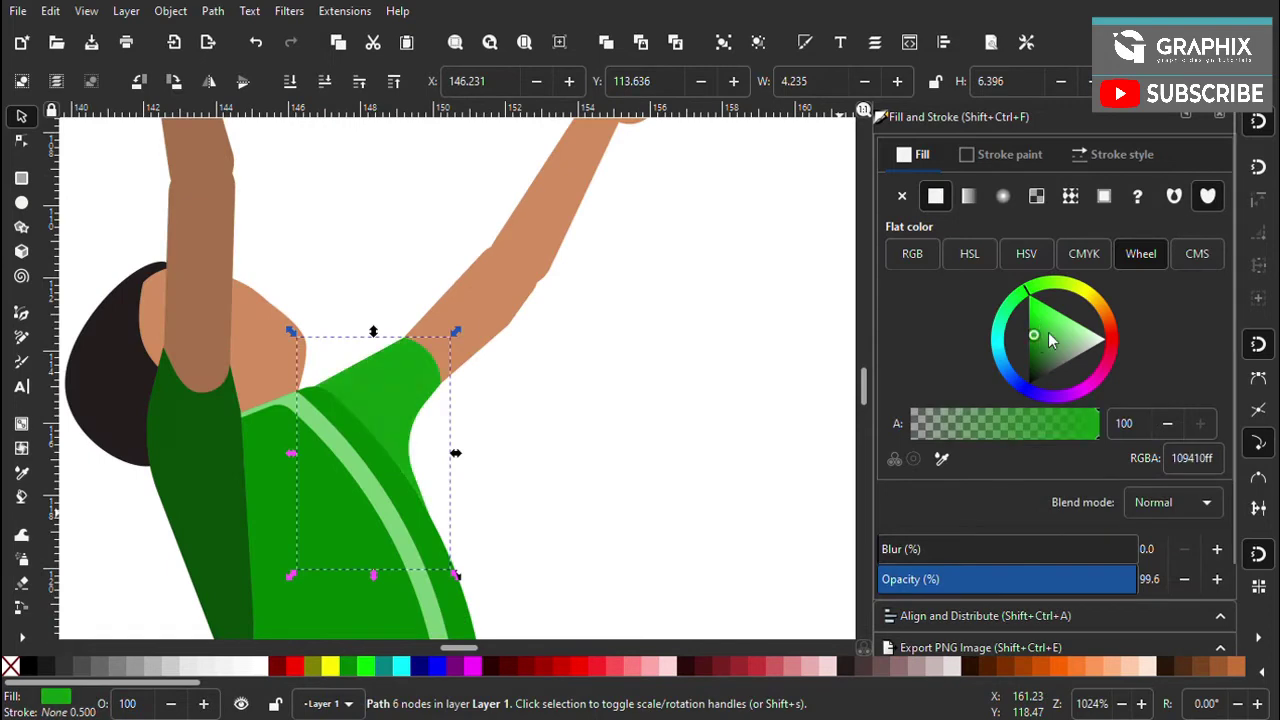
click(486, 366)
scroll(517, 443, down, 5)
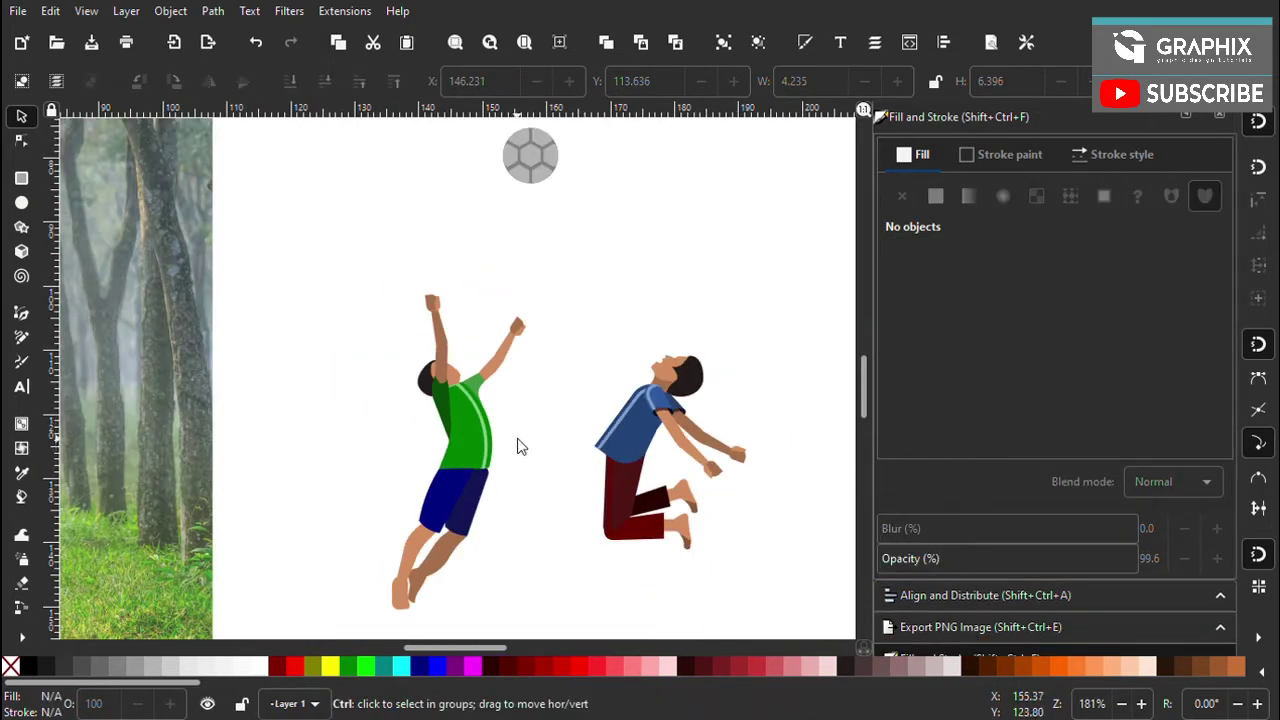
scroll(446, 346, up, 5)
scroll(415, 440, down, 4)
scroll(463, 474, up, 1)
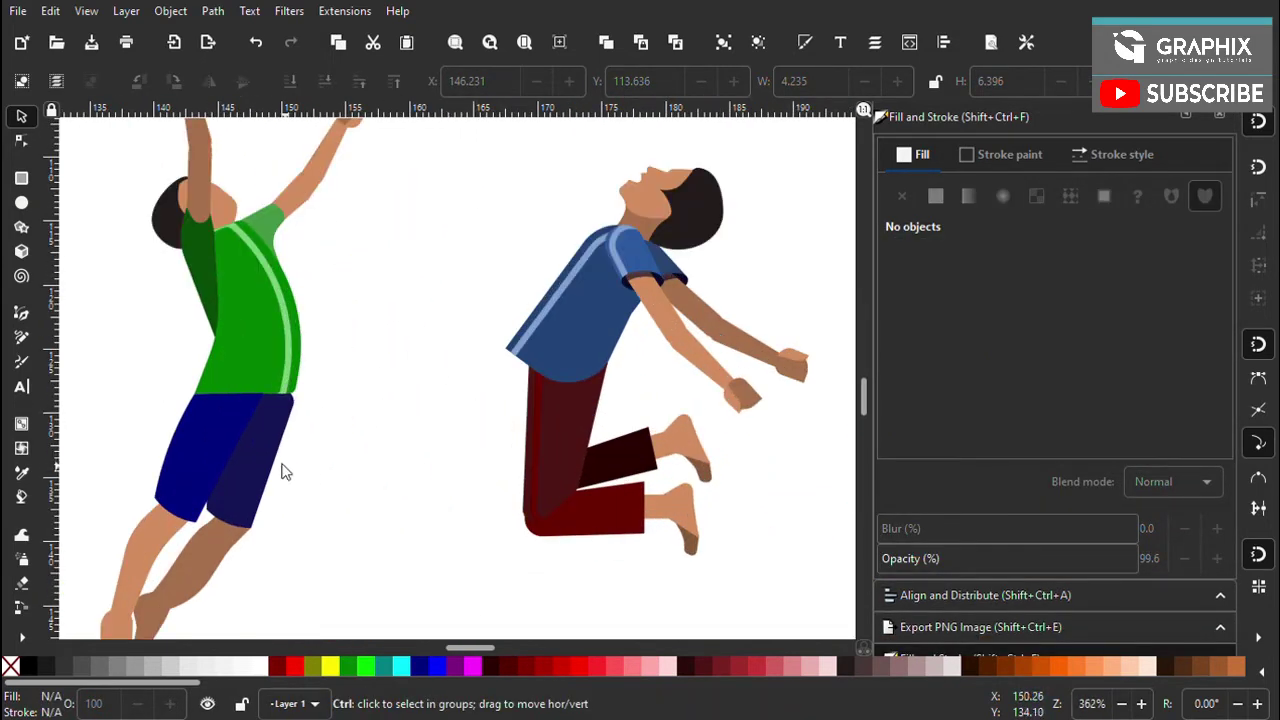
scroll(451, 437, down, 3)
scroll(451, 437, down, 2)
scroll(249, 434, up, 2)
scroll(617, 392, right, 3)
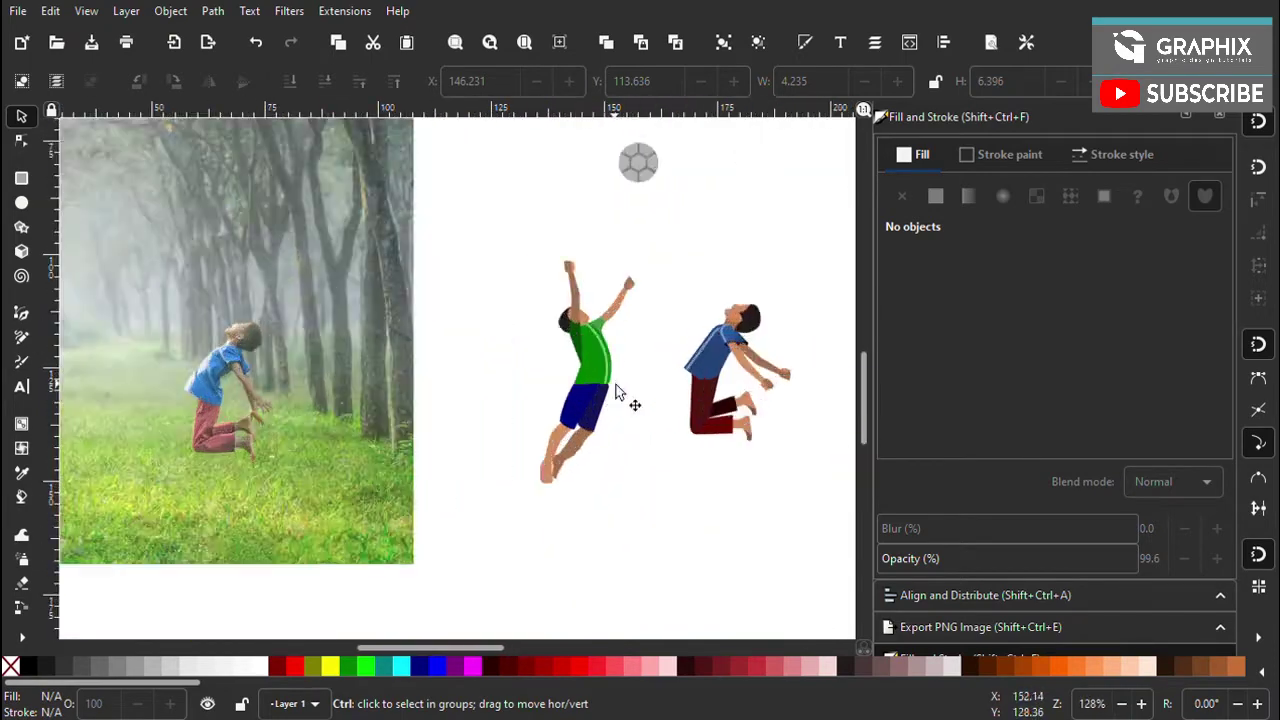
scroll(617, 392, up, 6)
Turn the shorts-leg shape into an unfilled white outline and enlarge it toward the bottom-left
drag(525, 450, 511, 417)
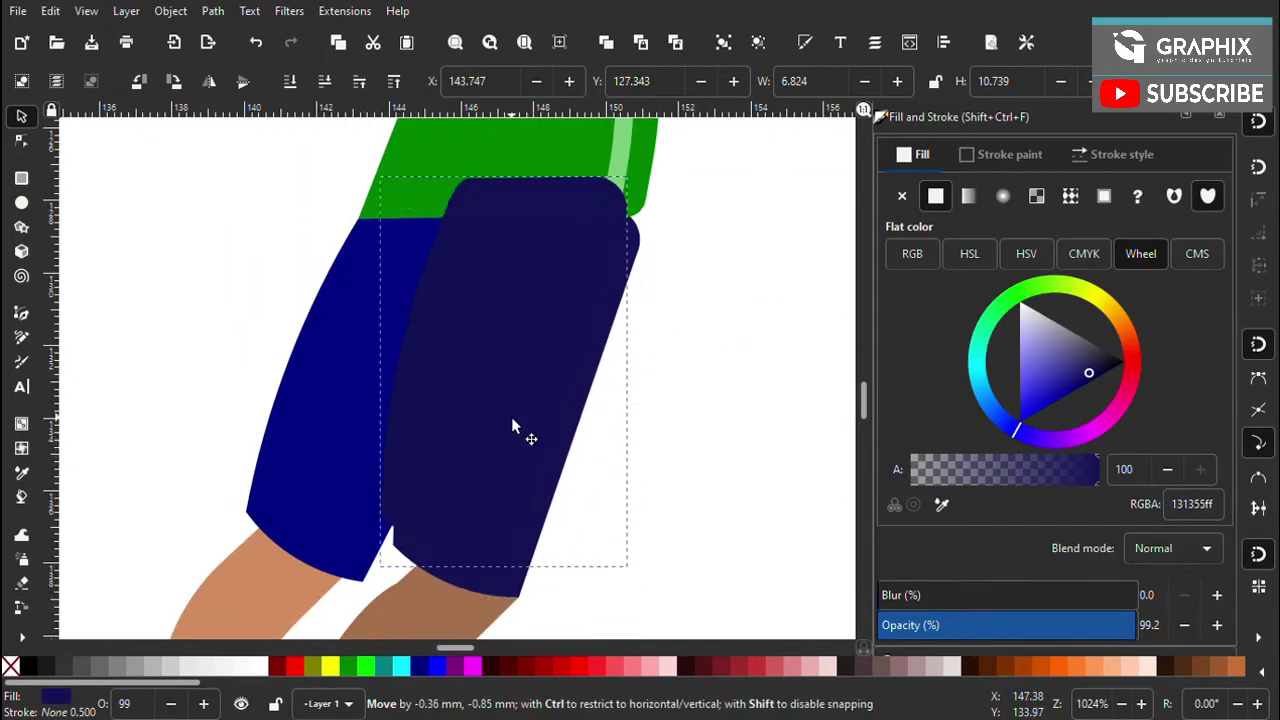
click(901, 196)
click(1009, 154)
click(935, 196)
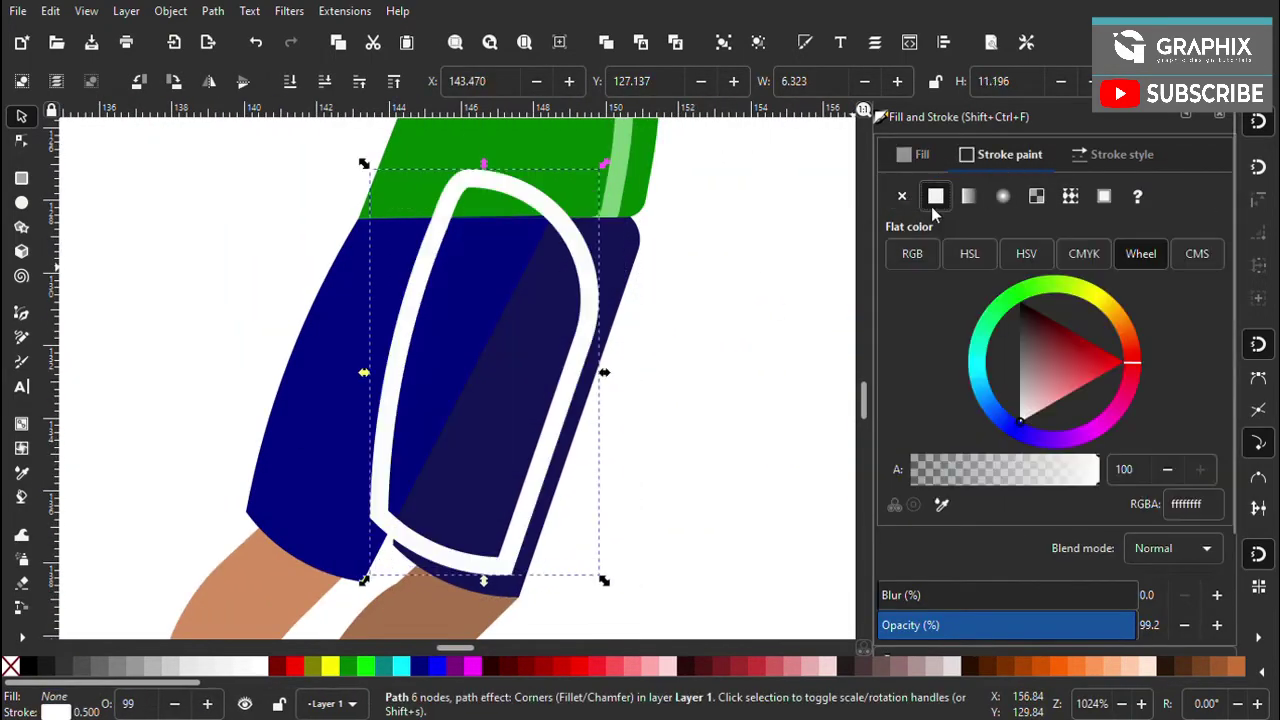
key(ctrl+z)
key(ctrl+z)
key(ctrl+z)
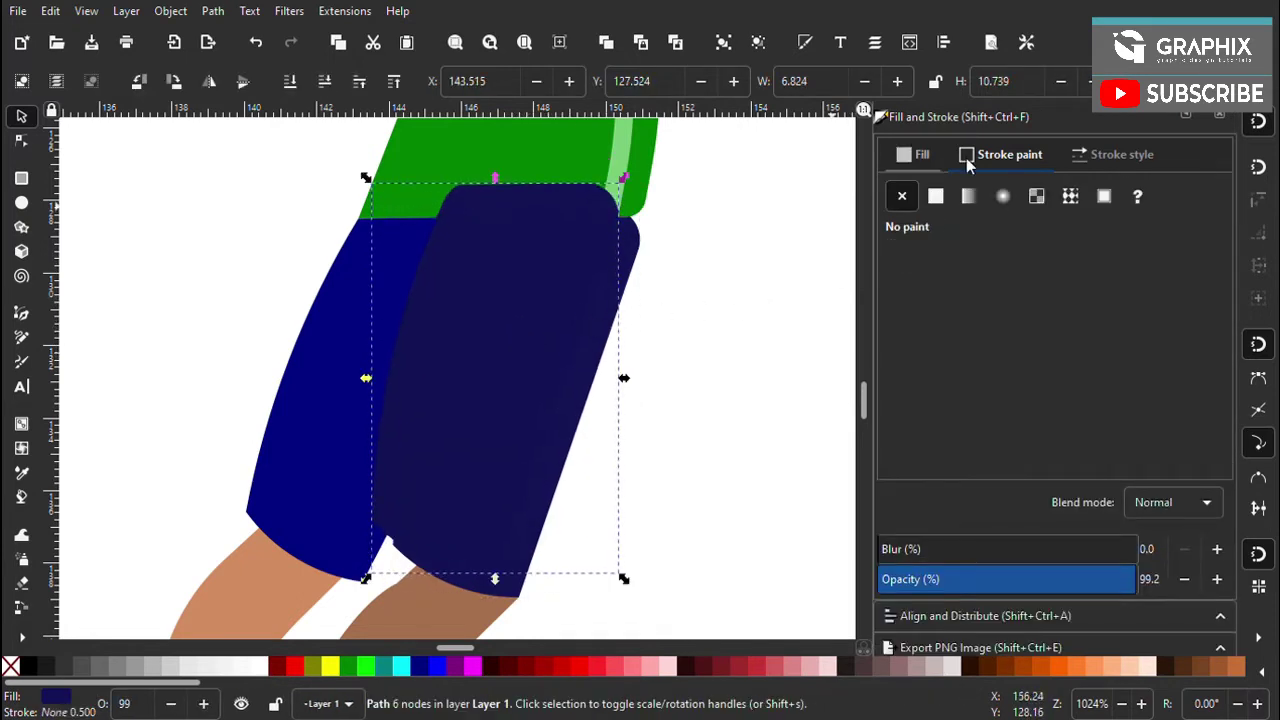
click(910, 154)
click(901, 196)
click(1009, 154)
click(935, 196)
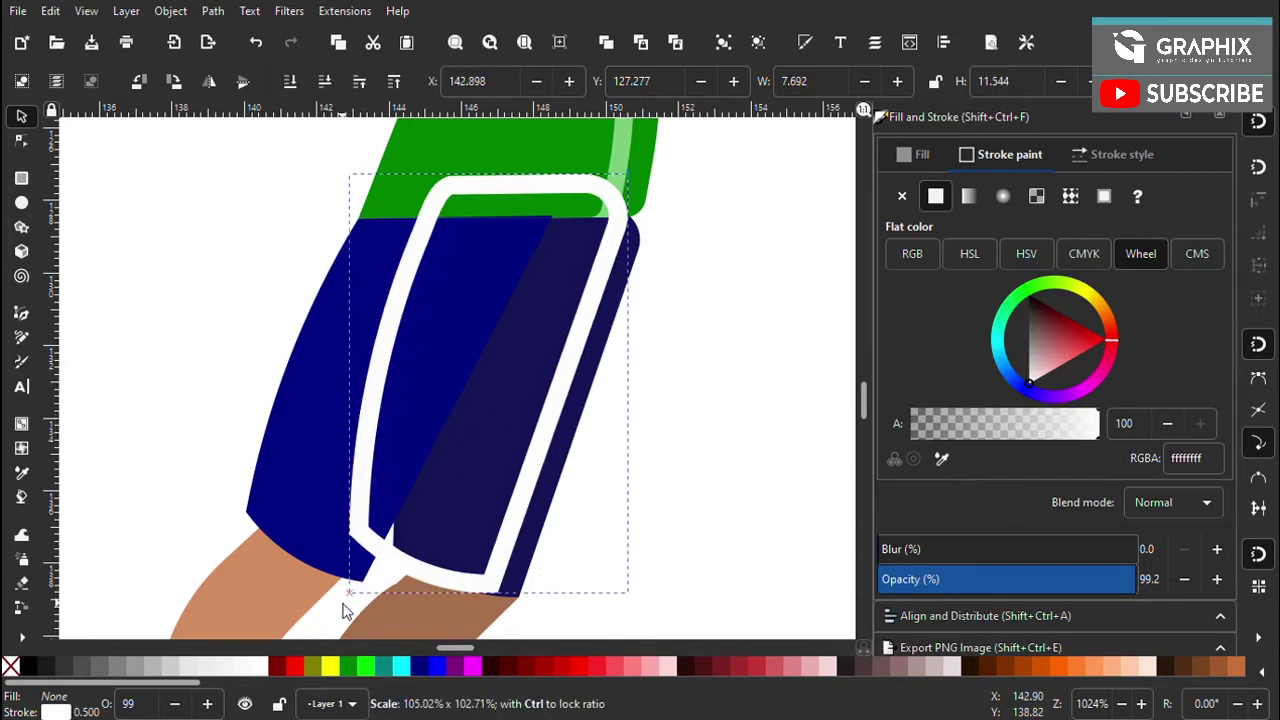
drag(358, 594, 332, 613)
Convert the white outline into a filled shape and shift it slightly left
scroll(360, 441, down, 1)
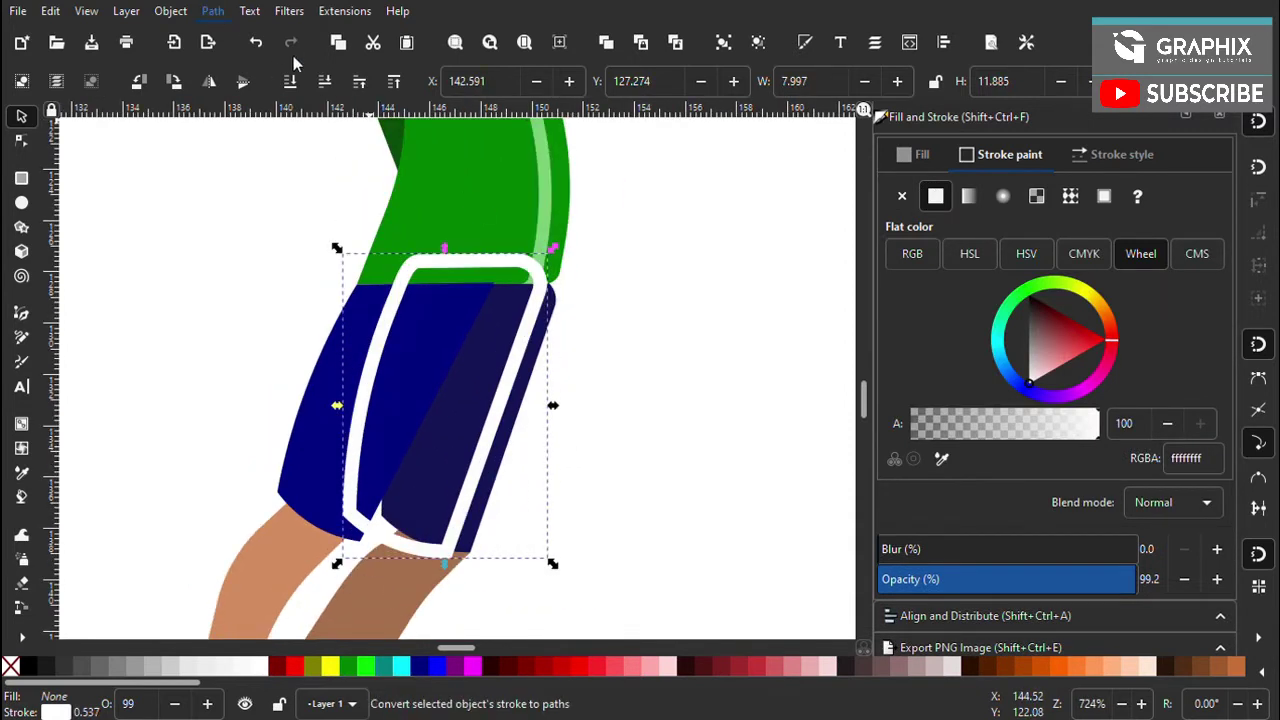
click(626, 366)
scroll(494, 491, up, 2)
scroll(486, 477, up, 1)
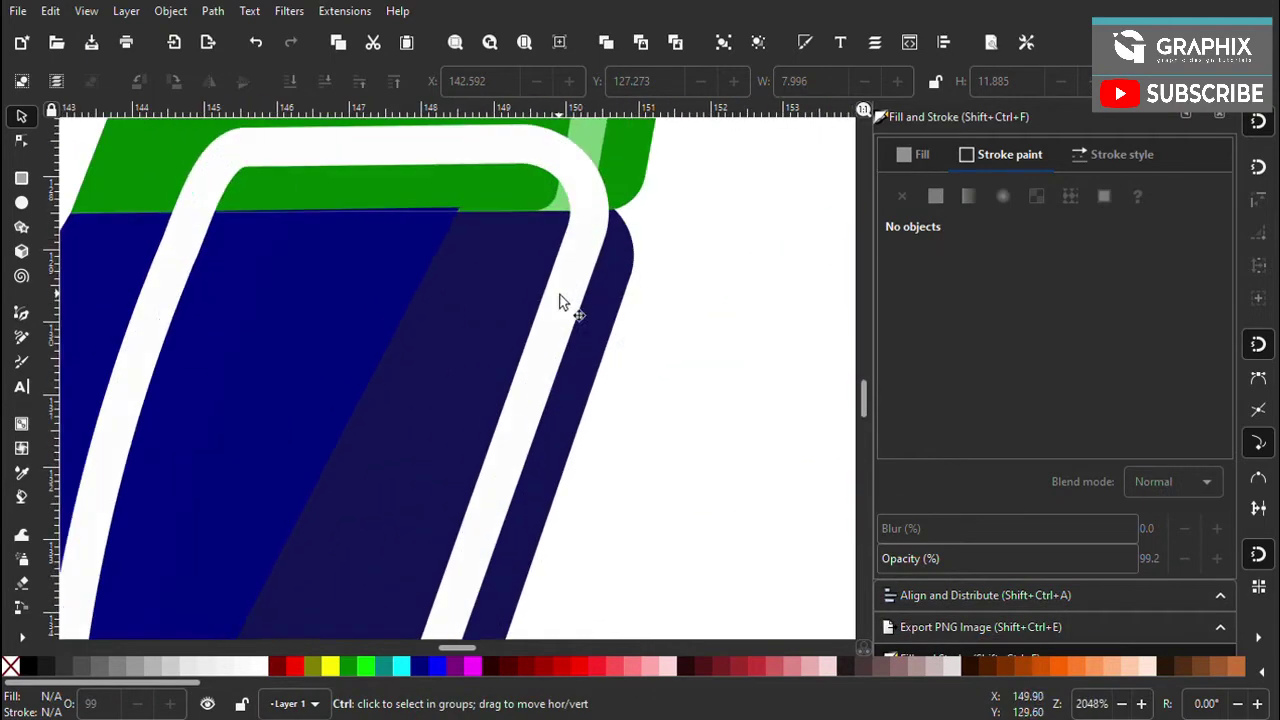
drag(560, 300, 537, 294)
scroll(500, 409, down, 4)
scroll(500, 420, up, 2)
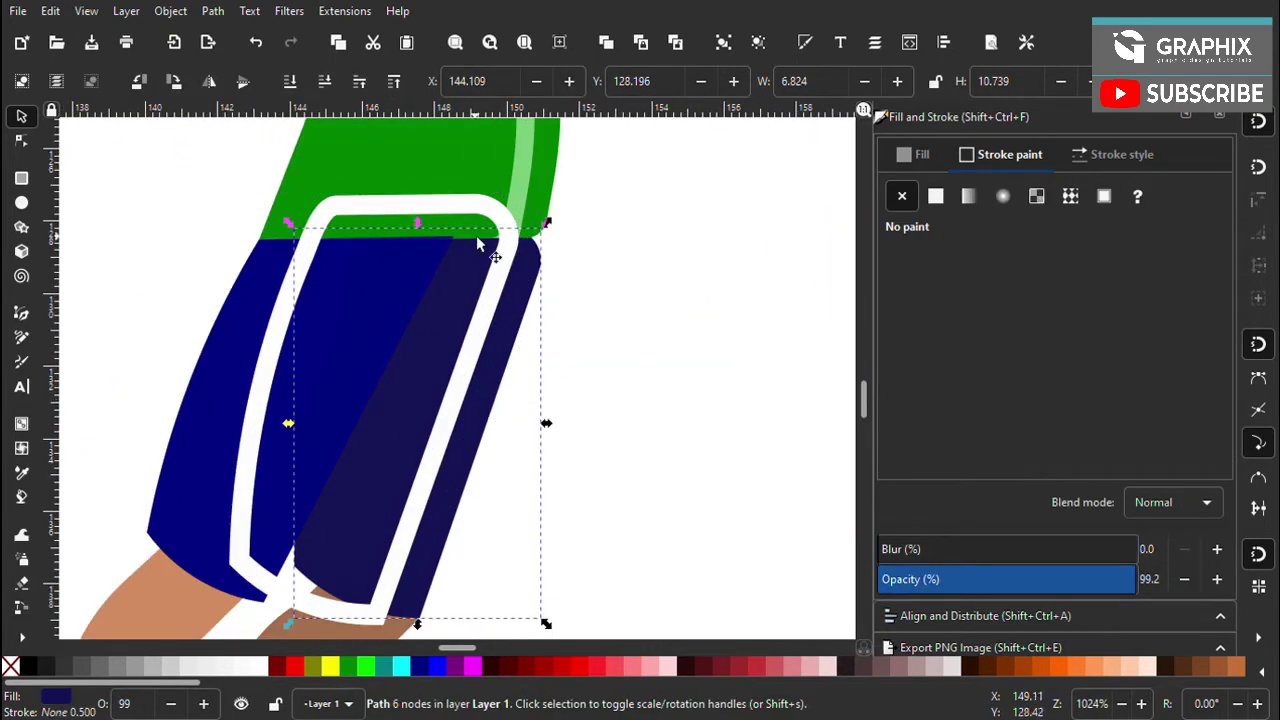
click(458, 208)
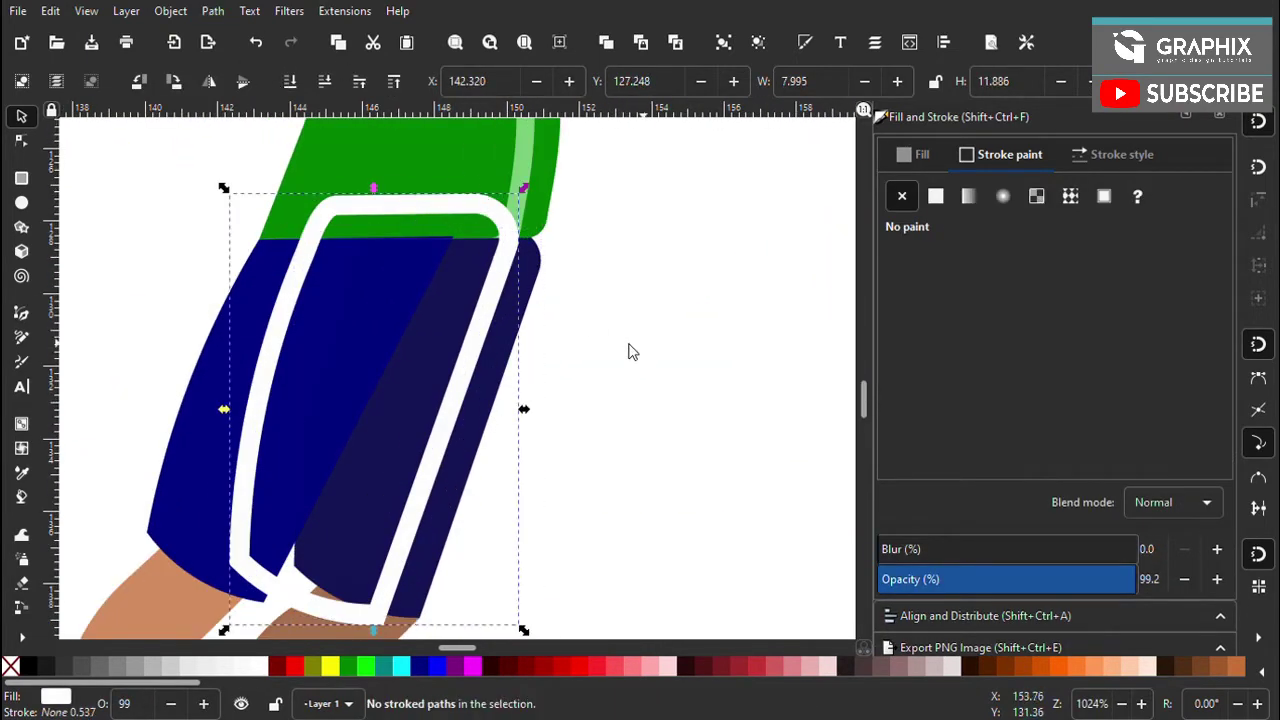
Colour the rear shorts panel red, raise the white shape above it, and intersect them into a stripe
click(541, 270)
click(293, 666)
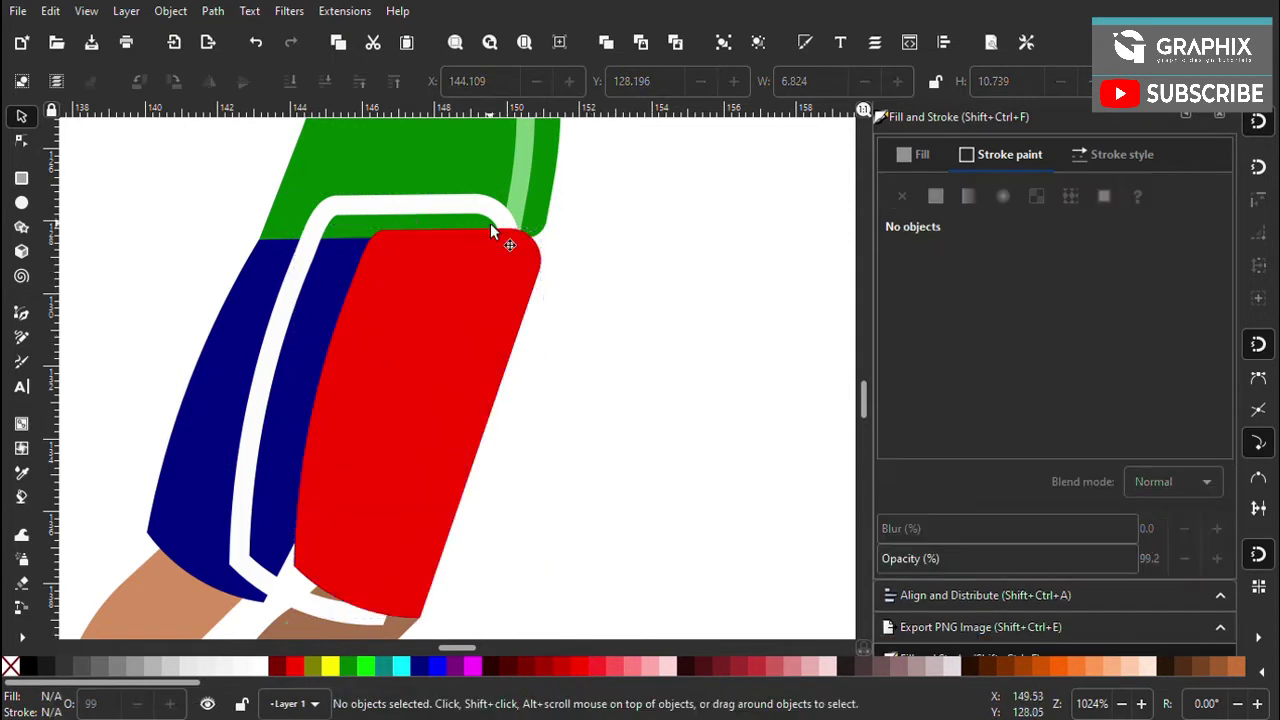
click(490, 218)
click(396, 84)
shift+click(545, 272)
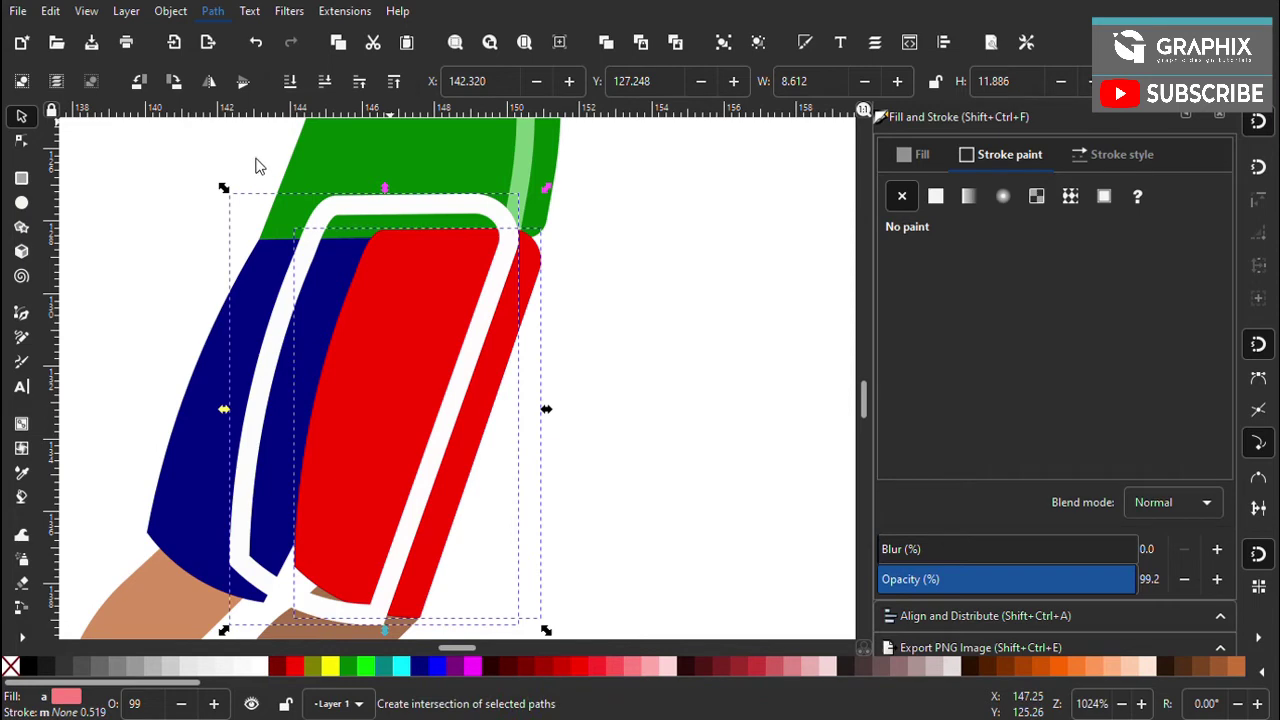
click(423, 285)
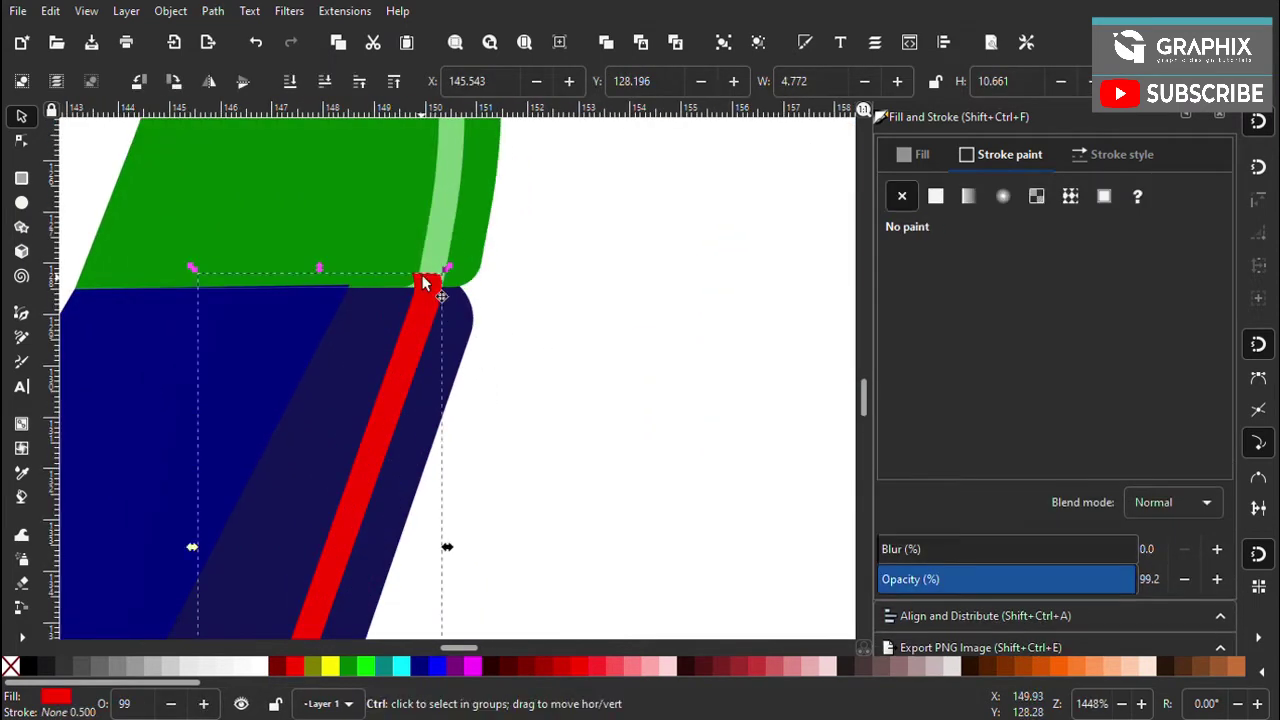
Fill the stripe white and lower its opacity to about 49%
scroll(423, 285, up, 1)
drag(423, 285, 453, 331)
key(ctrl+z)
scroll(453, 331, down, 4)
scroll(480, 313, up, 2)
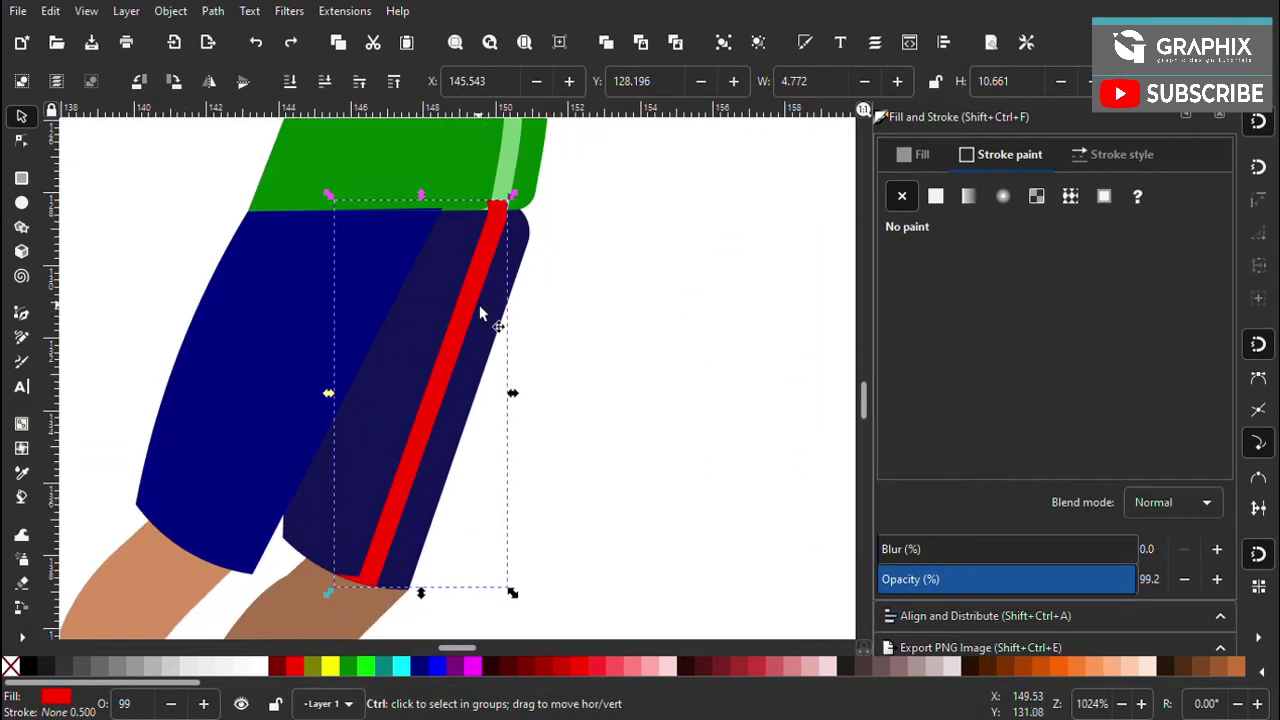
scroll(362, 440, down, 2)
scroll(379, 408, up, 1)
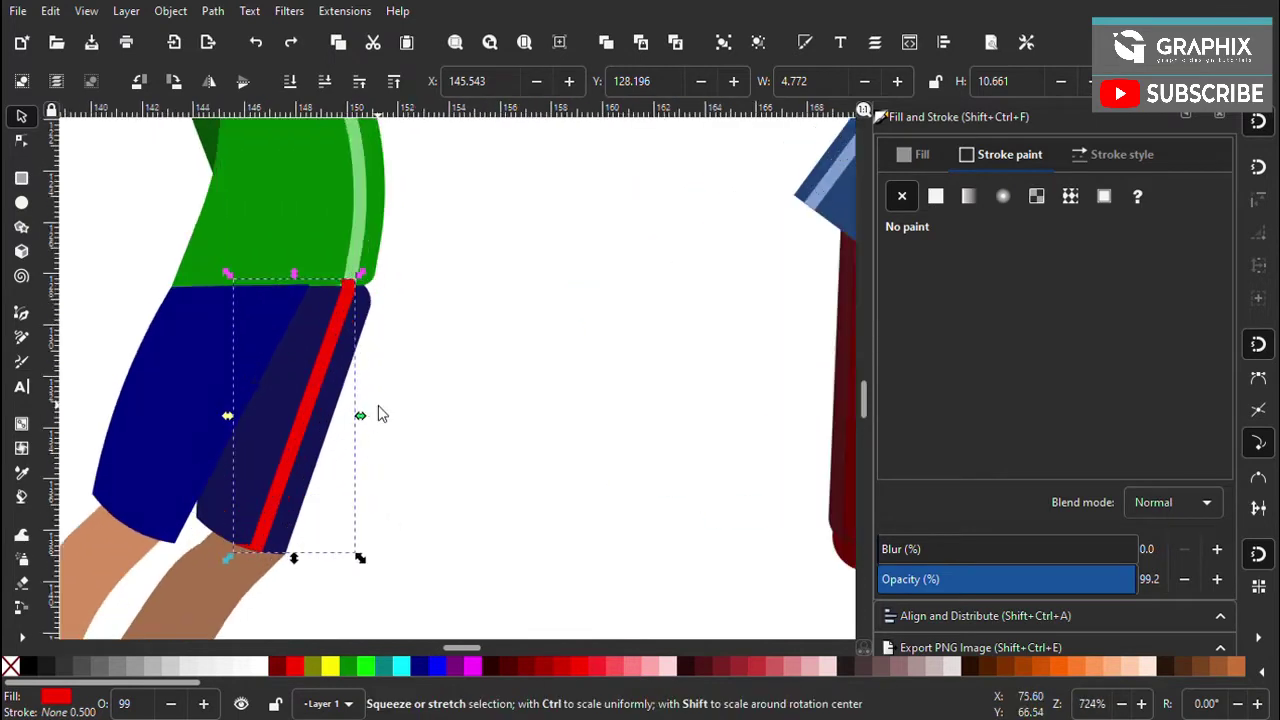
click(258, 666)
scroll(300, 446, down, 1)
drag(1130, 585, 993, 588)
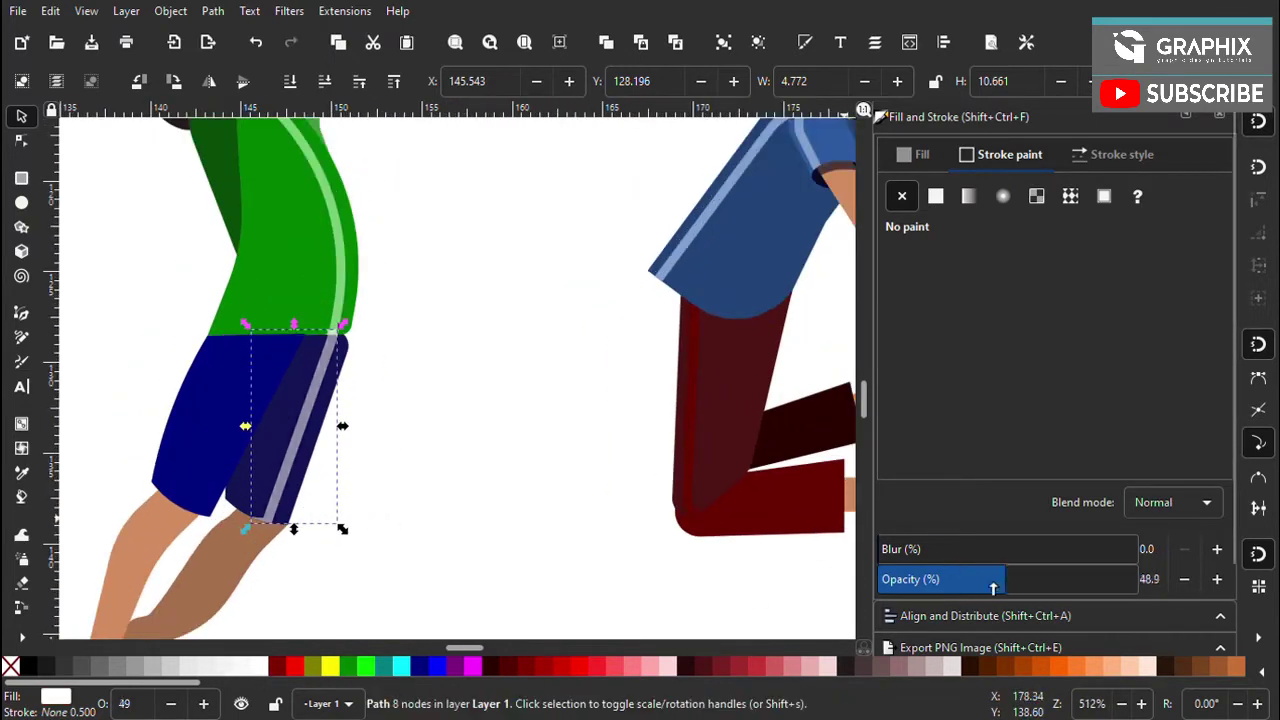
Deselect the stripe and zoom in and out to inspect both jumping boys
click(443, 446)
scroll(466, 466, down, 3)
scroll(491, 437, down, 1)
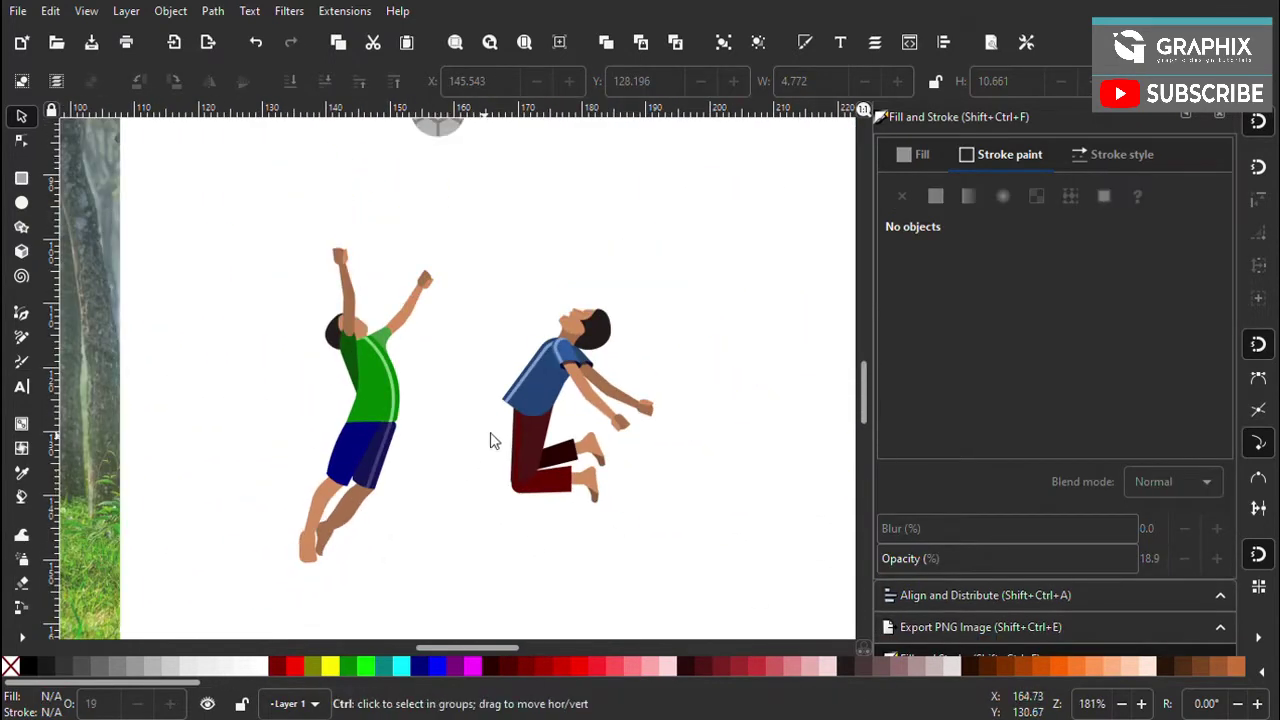
scroll(502, 454, down, 2)
scroll(173, 467, up, 2)
scroll(300, 457, down, 1)
scroll(543, 429, up, 4)
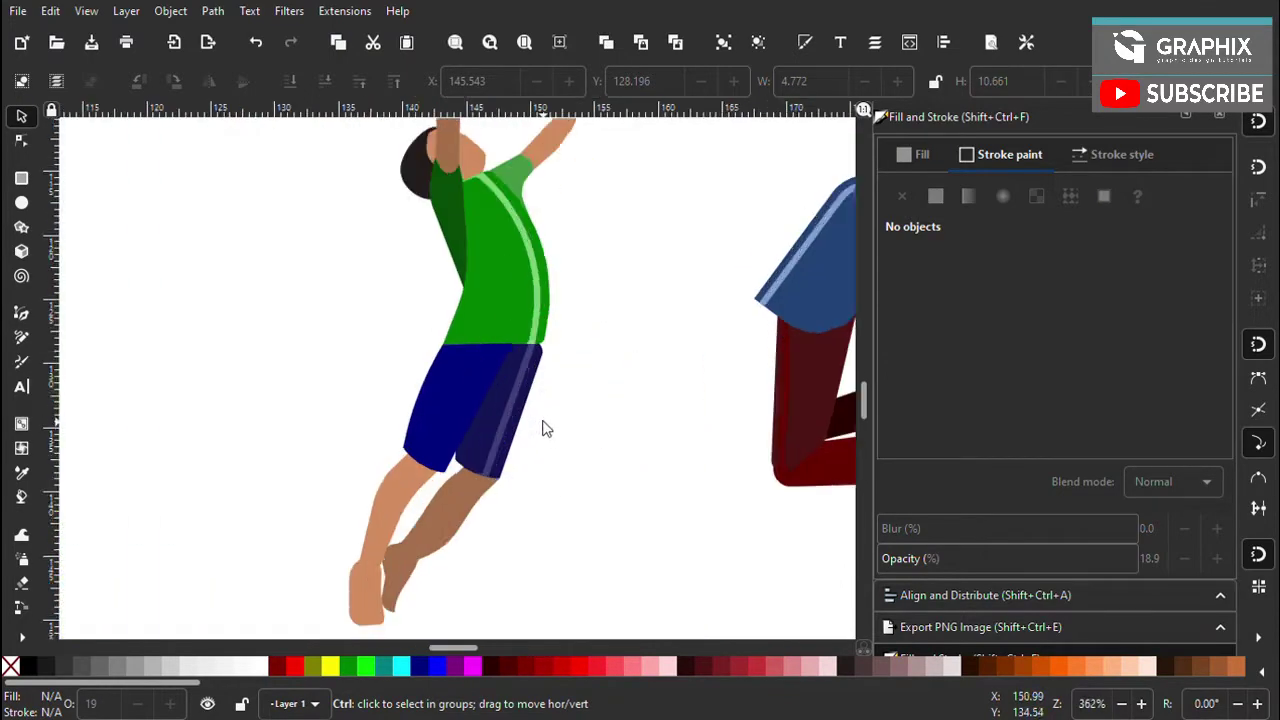
scroll(440, 428, up, 1)
scroll(440, 428, down, 4)
scroll(505, 450, up, 3)
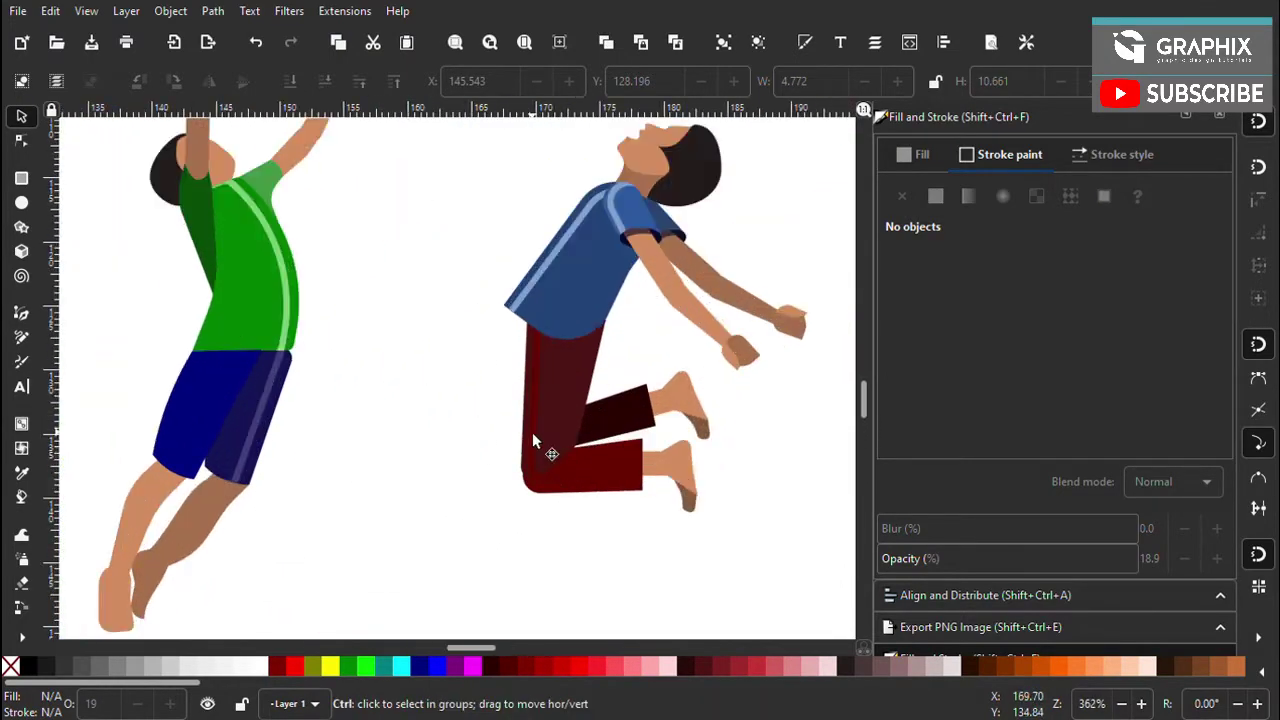
Save the drawing with Ctrl+S while checking both figures at different zoom levels
key(ctrl+s)
scroll(543, 443, down, 1)
scroll(357, 371, down, 1)
scroll(362, 315, up, 1)
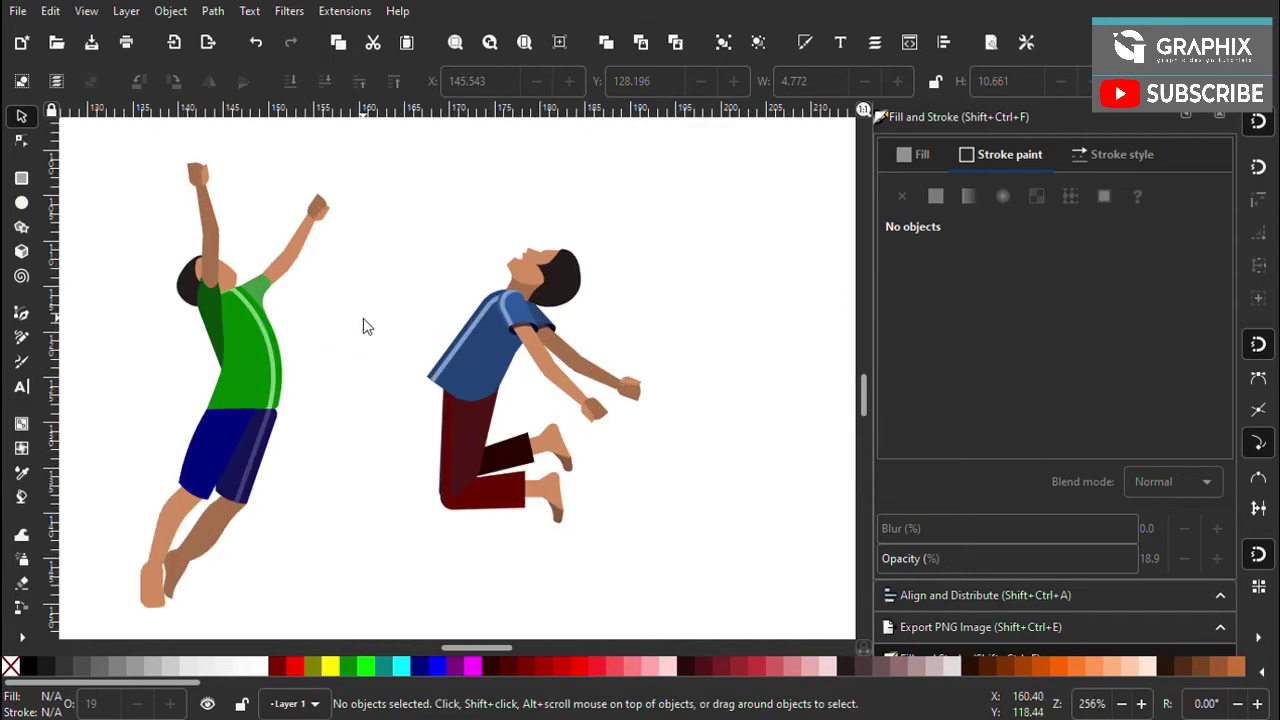
scroll(560, 320, up, 1)
scroll(183, 406, down, 3)
scroll(571, 417, up, 1)
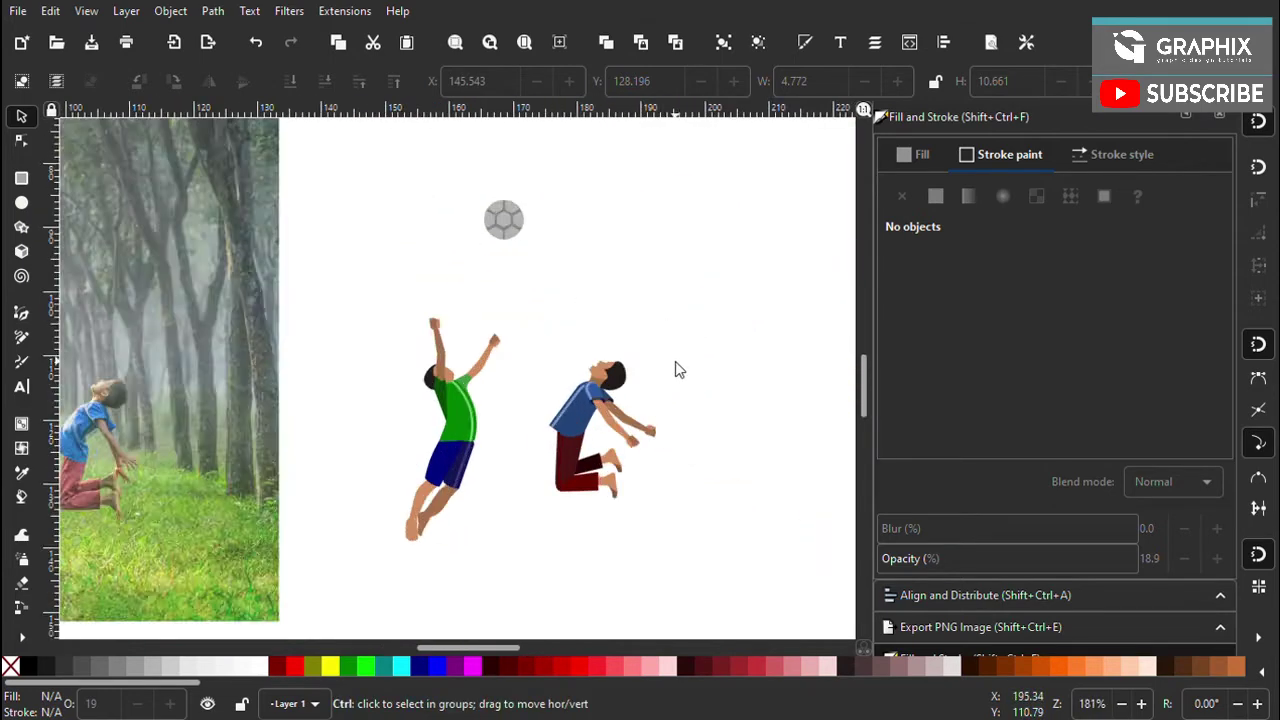
key(ctrl+s)
scroll(472, 415, down, 2)
key(ctrl+s)
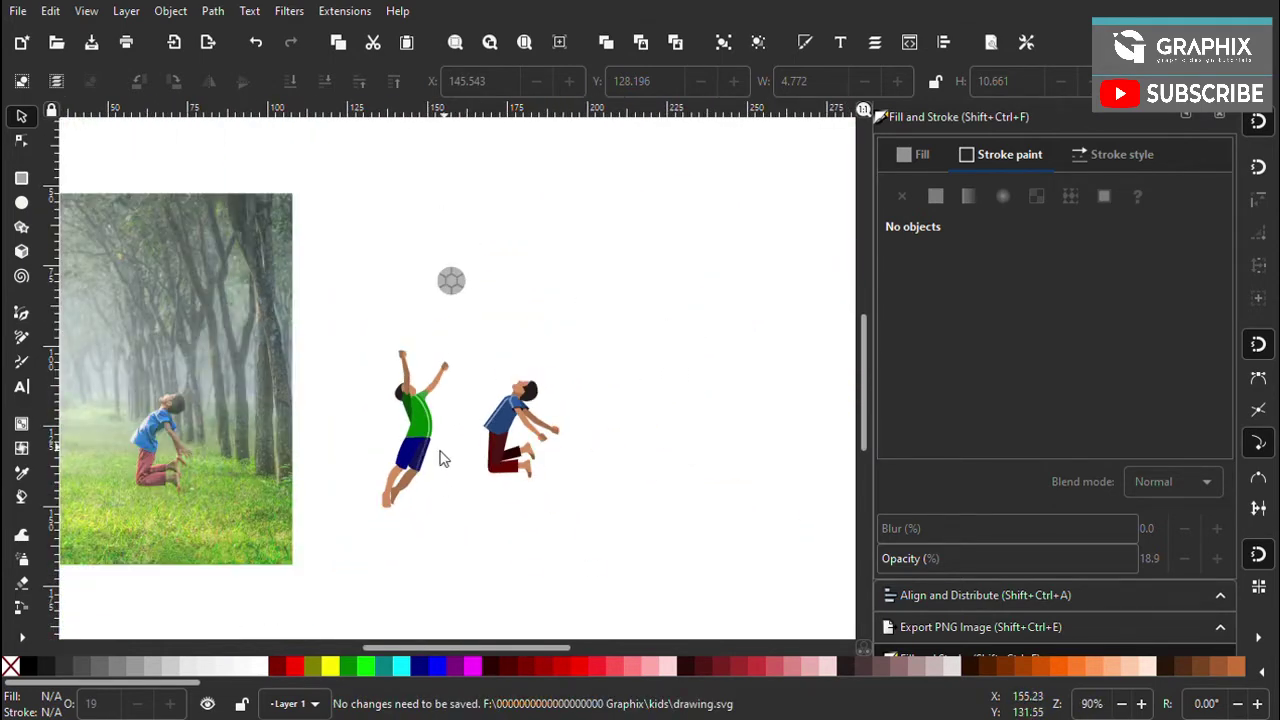
scroll(440, 455, up, 3)
scroll(422, 443, down, 1)
scroll(420, 462, up, 1)
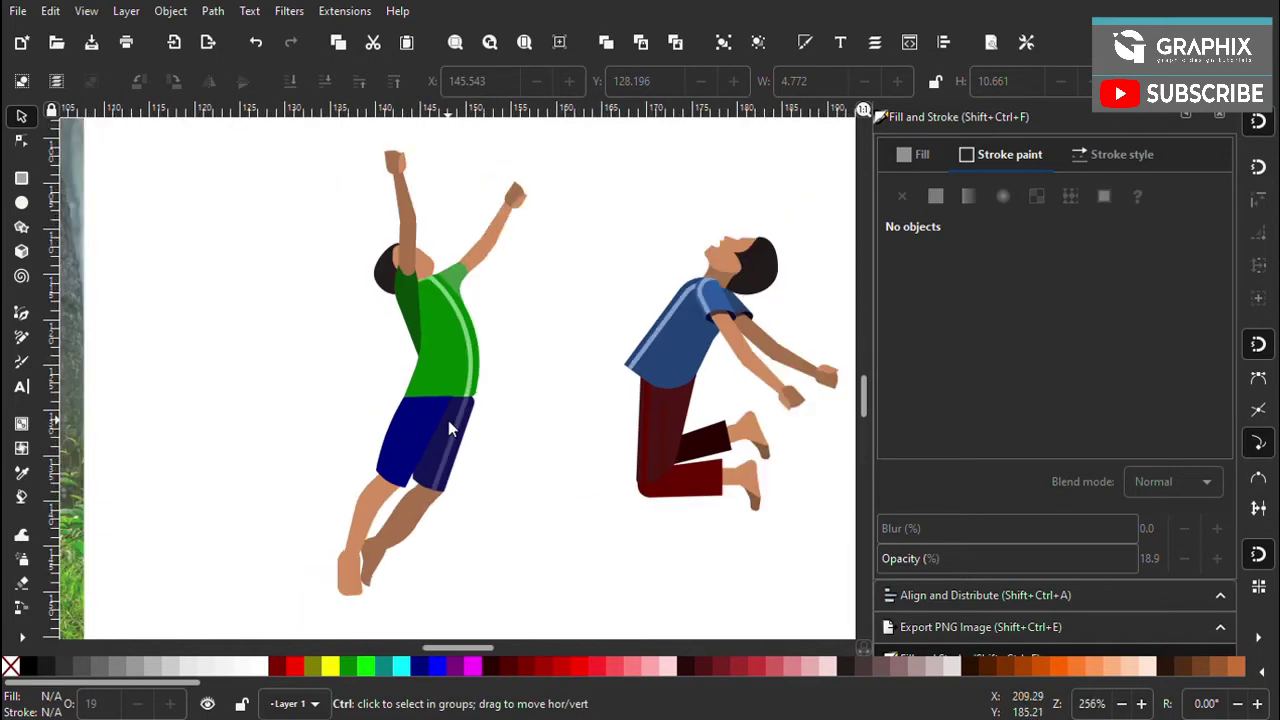
scroll(448, 420, up, 2)
Move the front shorts piece aside and give the rear panel the front shorts' blue
click(420, 425)
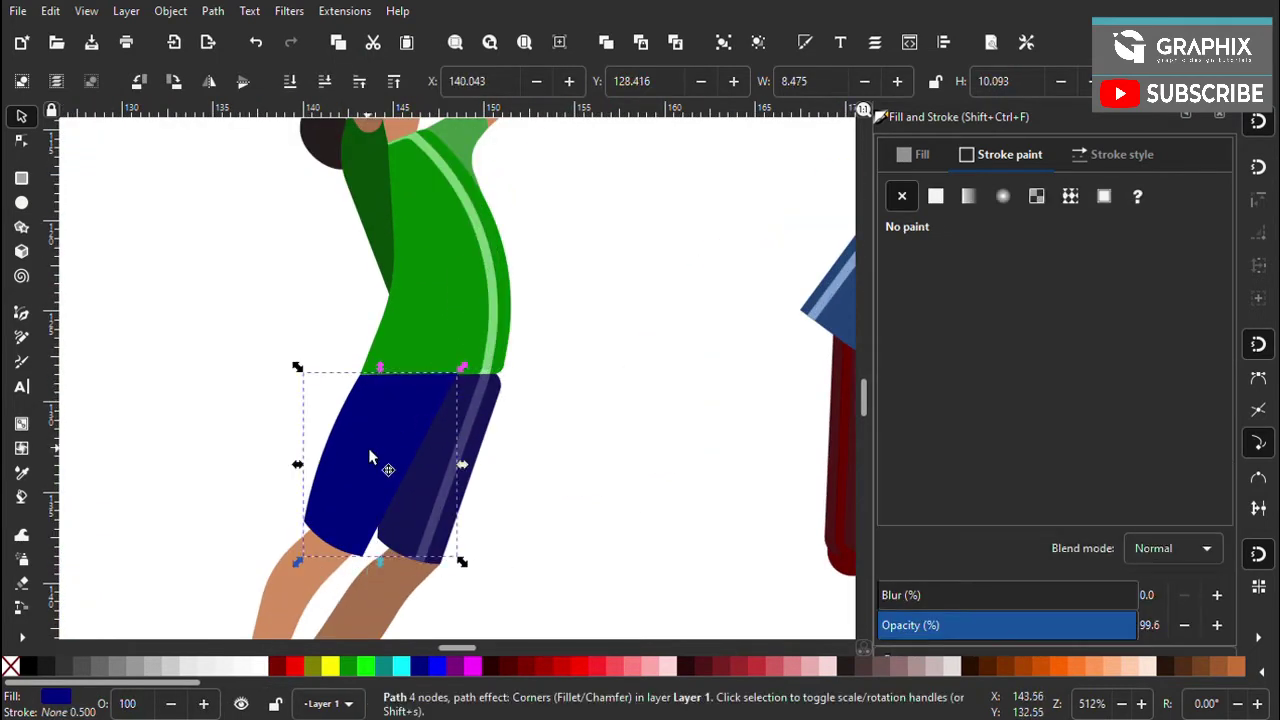
drag(376, 444, 193, 332)
click(444, 442)
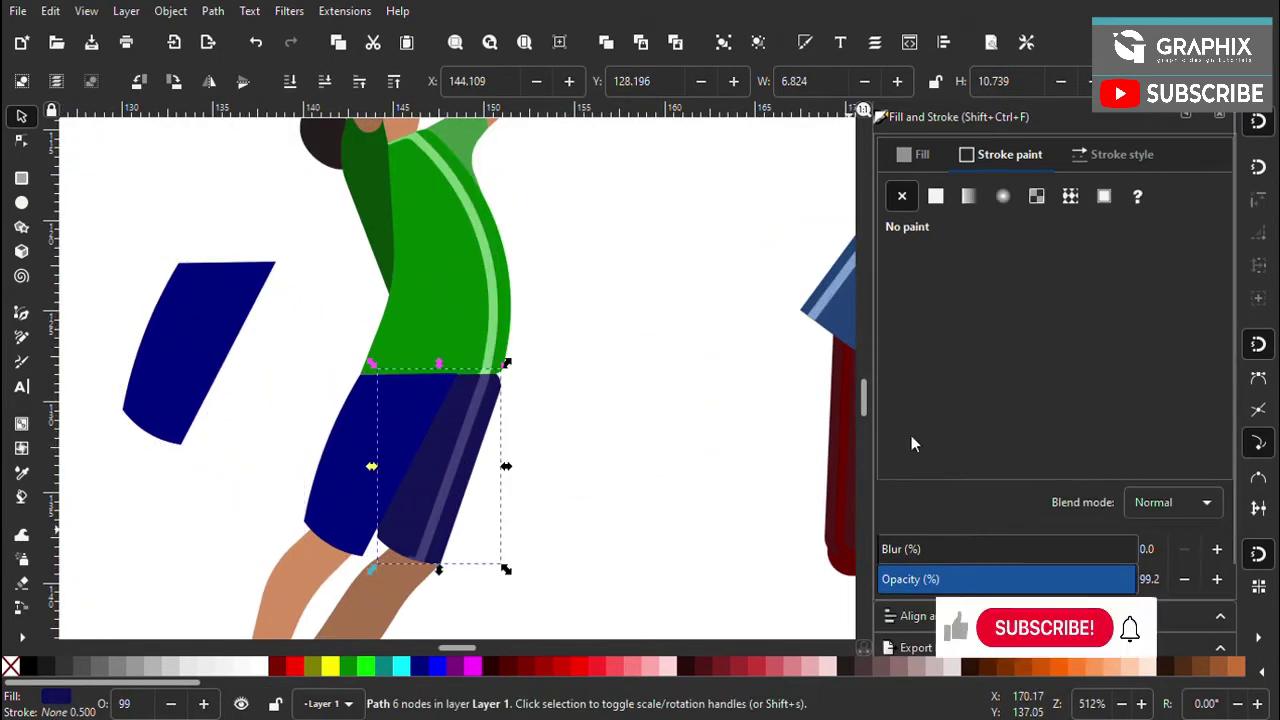
click(915, 154)
click(941, 458)
click(337, 443)
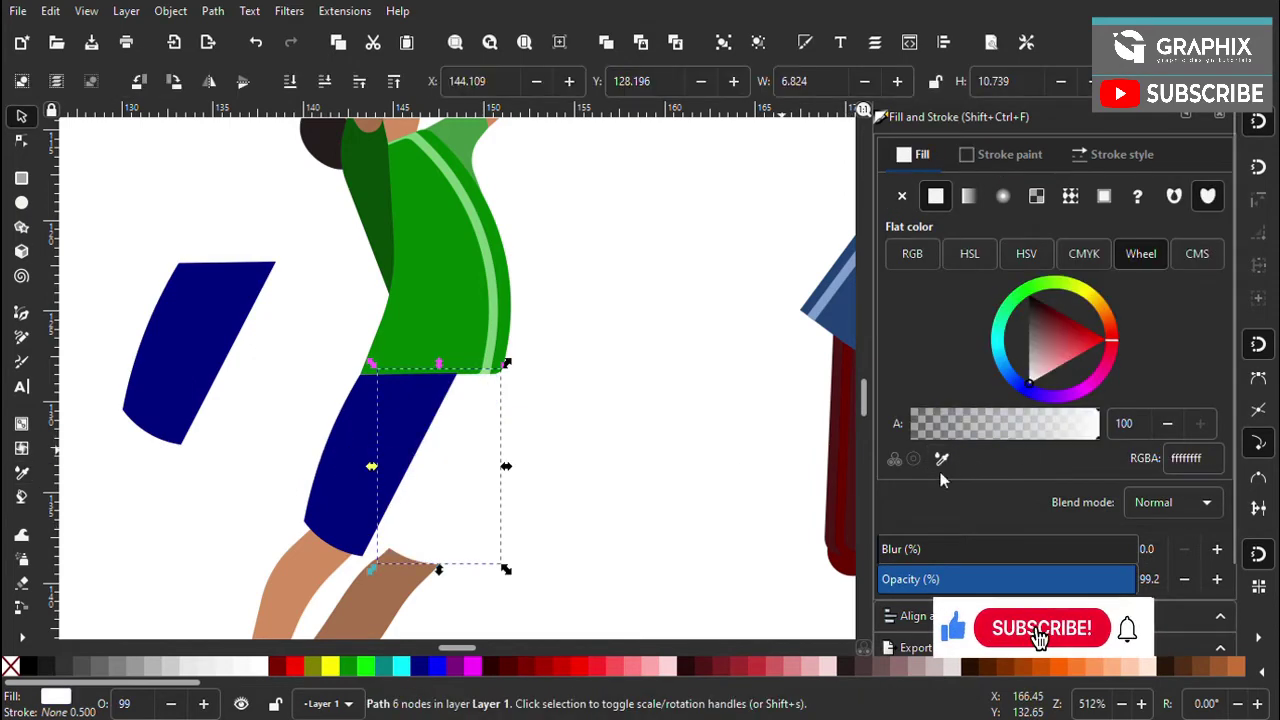
key(Escape)
Recolour the shorts piece with the other boy's shirt blue, lightened to a greyish blue
click(343, 474)
click(1087, 381)
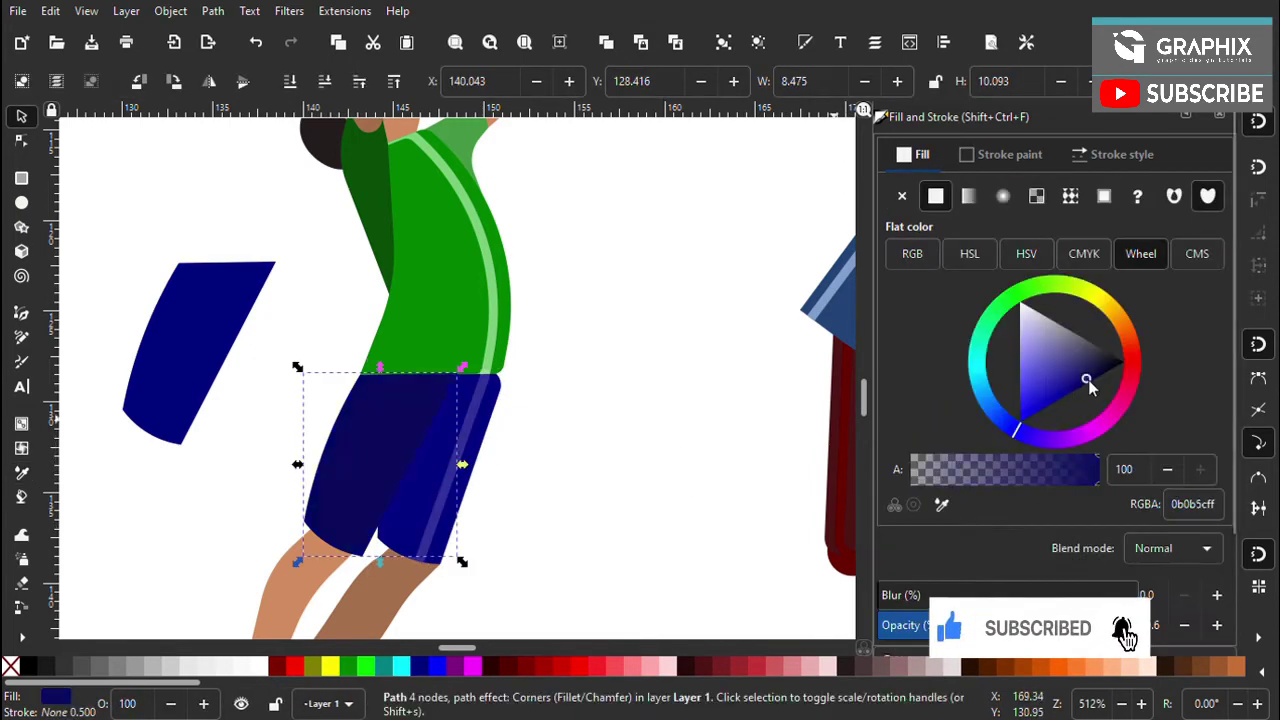
scroll(340, 490, down, 2)
key(minus)
key(d)
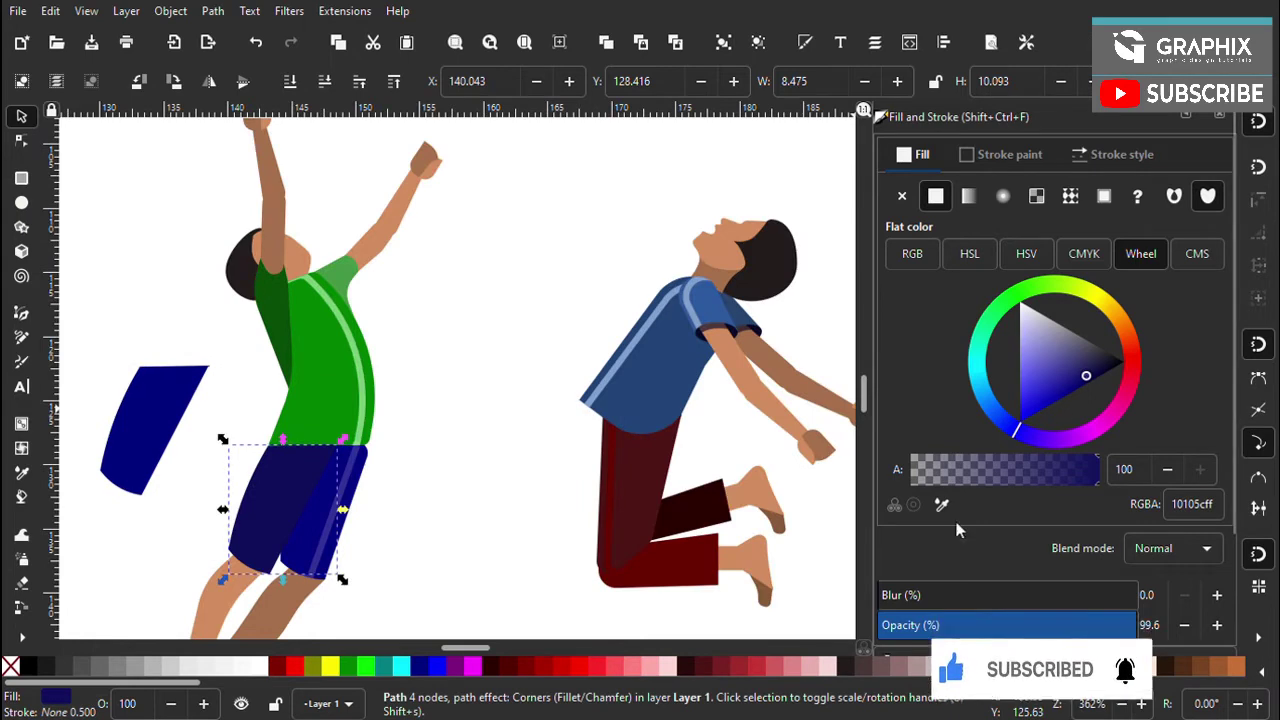
click(660, 408)
drag(1080, 380, 1075, 370)
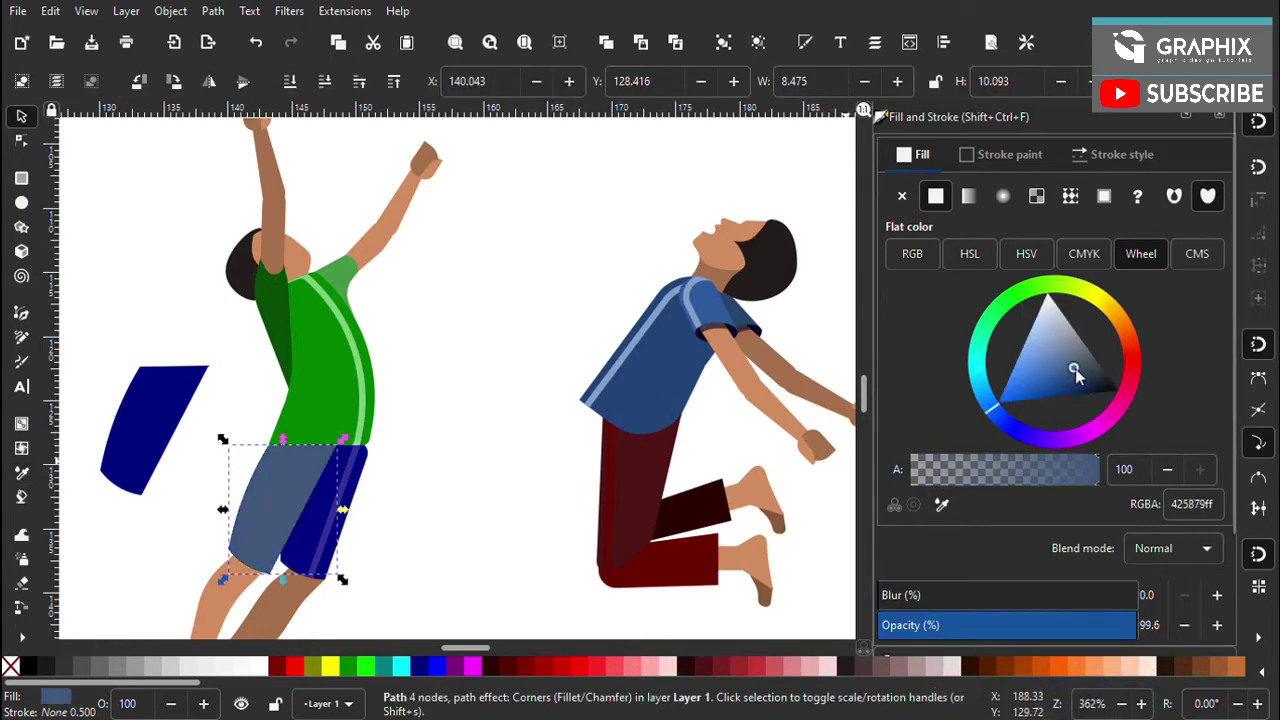
key(Escape)
Recolour the navy rear shorts panel with the right boy's shirt blue
click(329, 514)
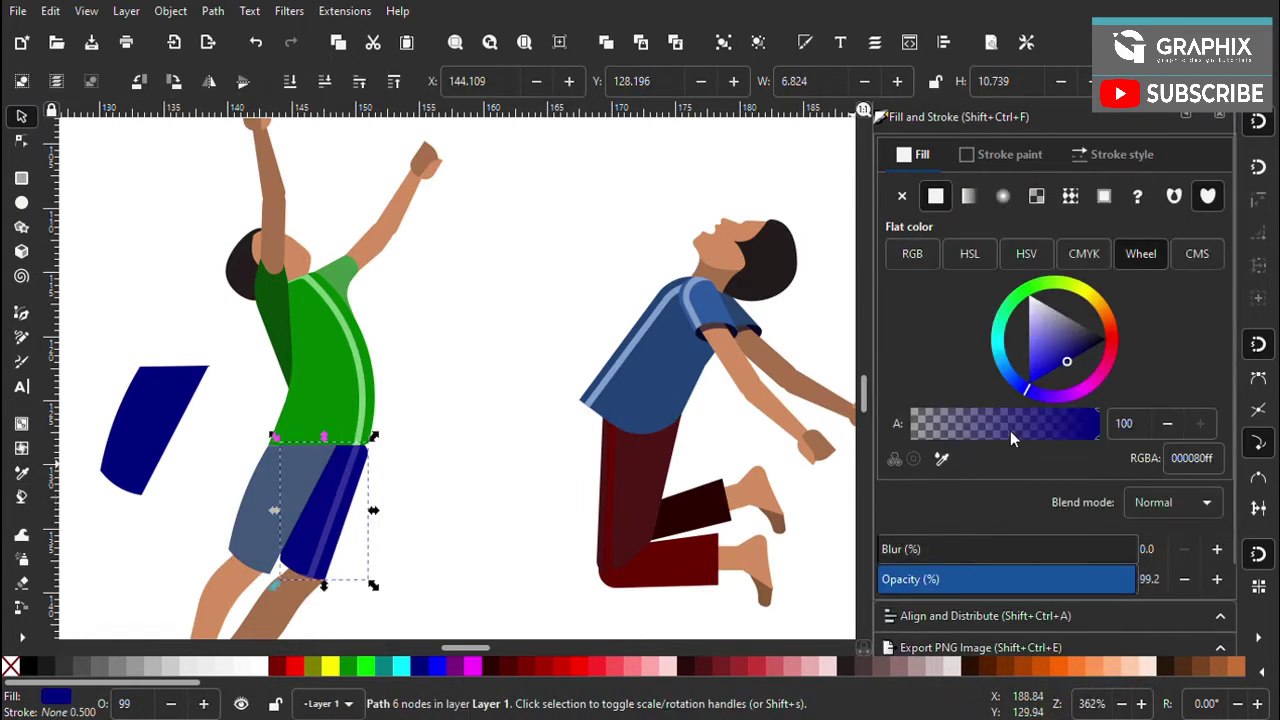
click(637, 385)
click(296, 550)
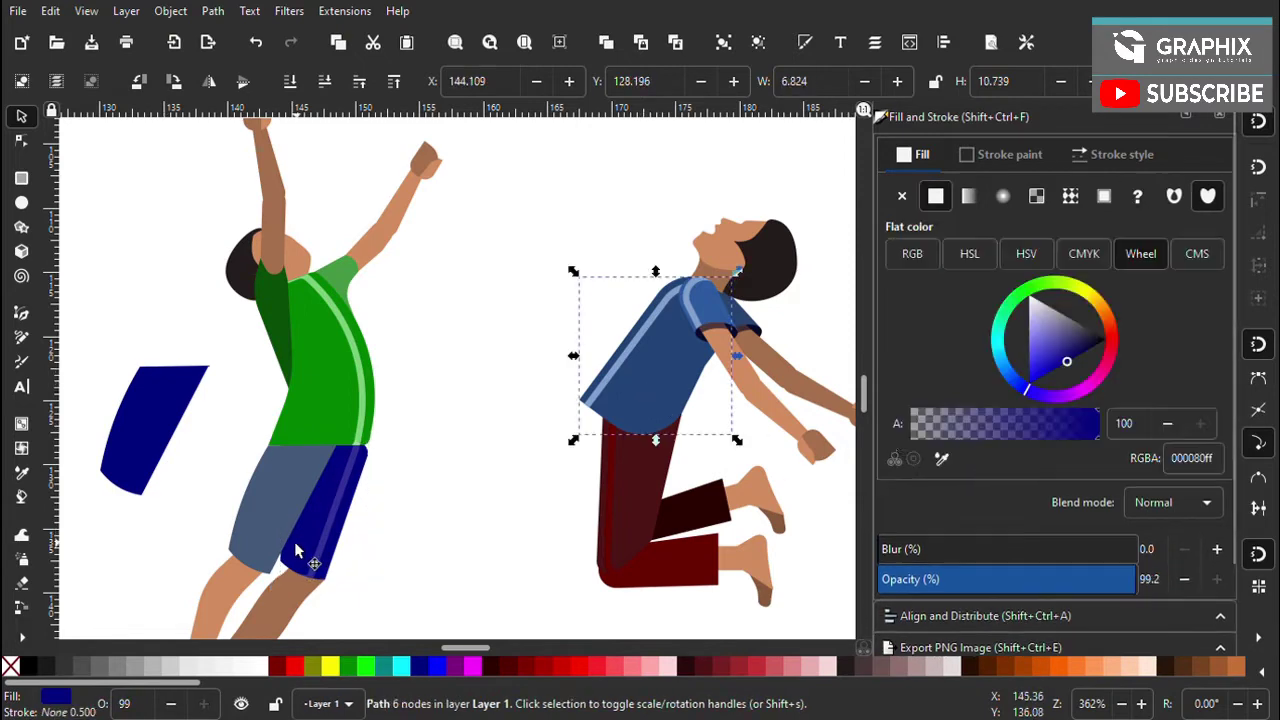
click(941, 458)
click(749, 429)
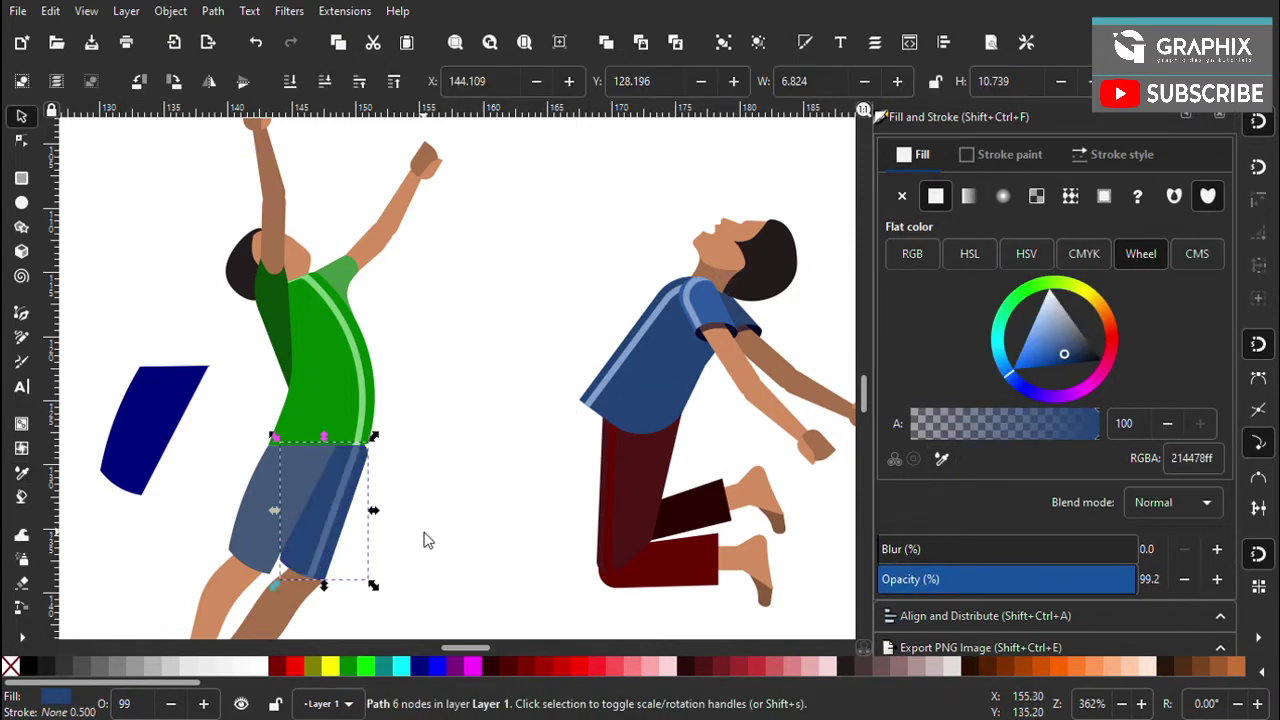
key(Escape)
Give the greyish front shorts piece a richer dark navy sampled from the canvas
click(255, 520)
click(943, 508)
click(679, 373)
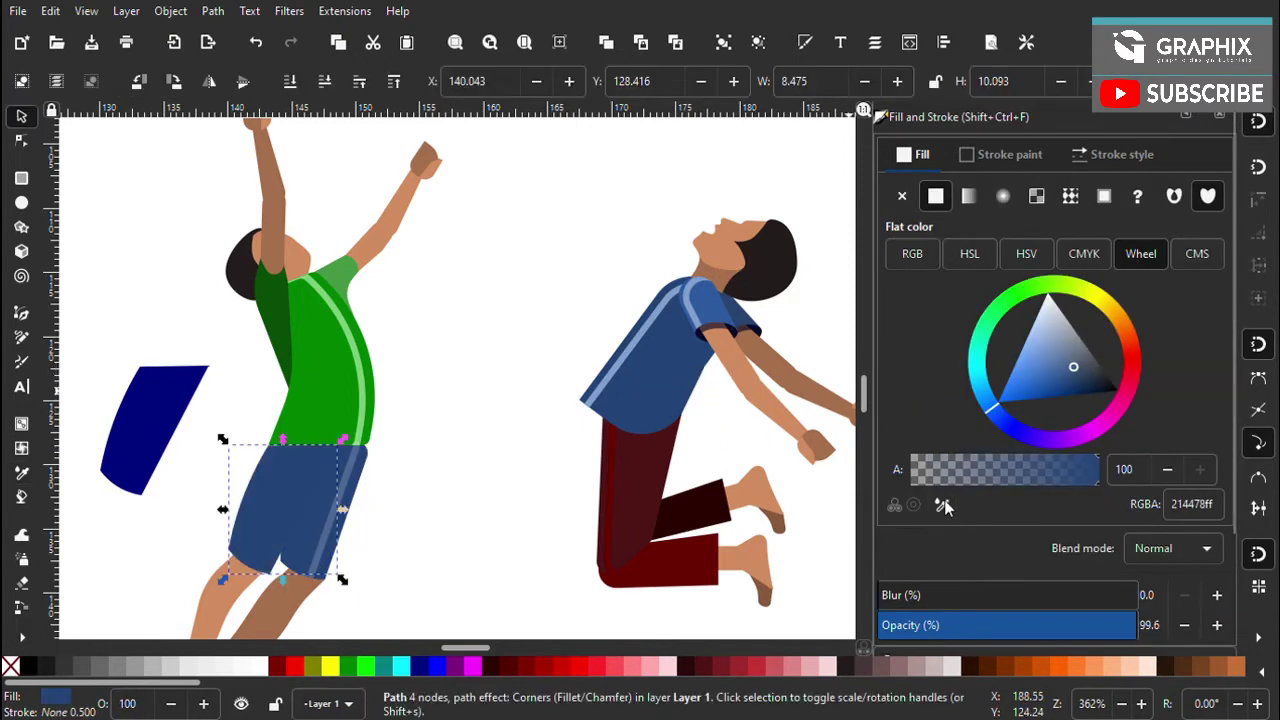
click(944, 507)
click(707, 378)
drag(1068, 390, 1088, 385)
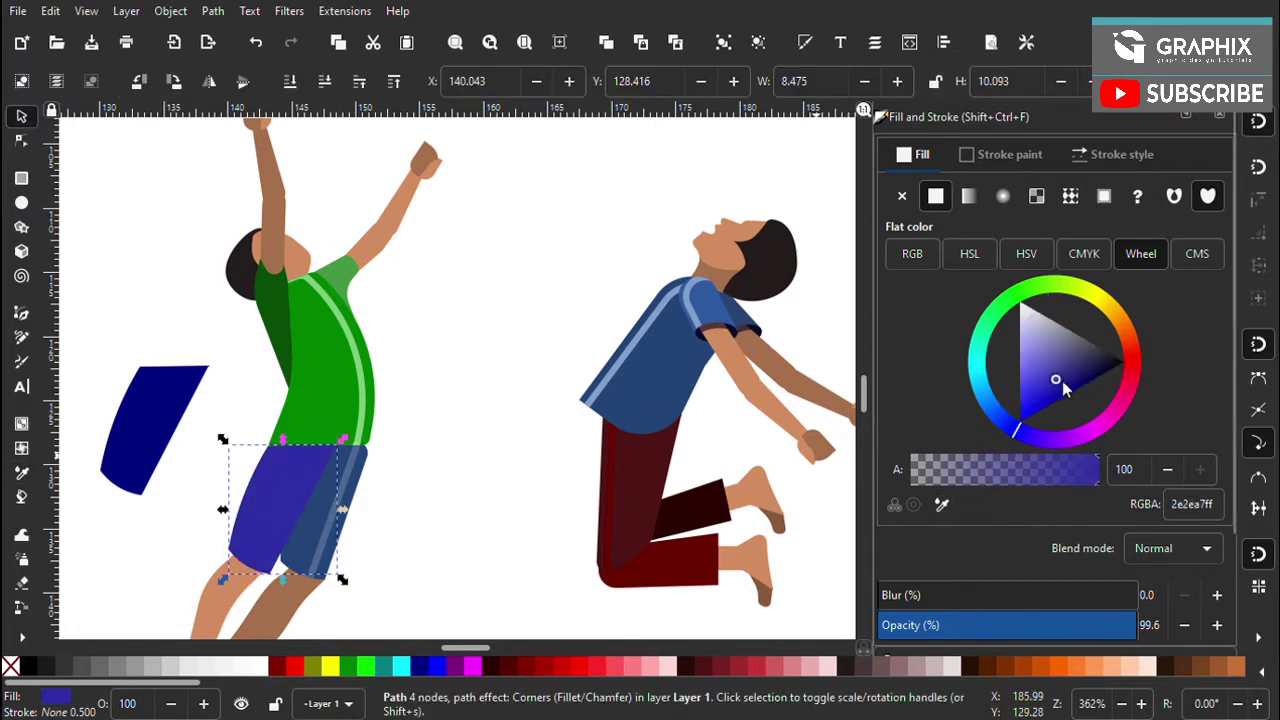
click(512, 450)
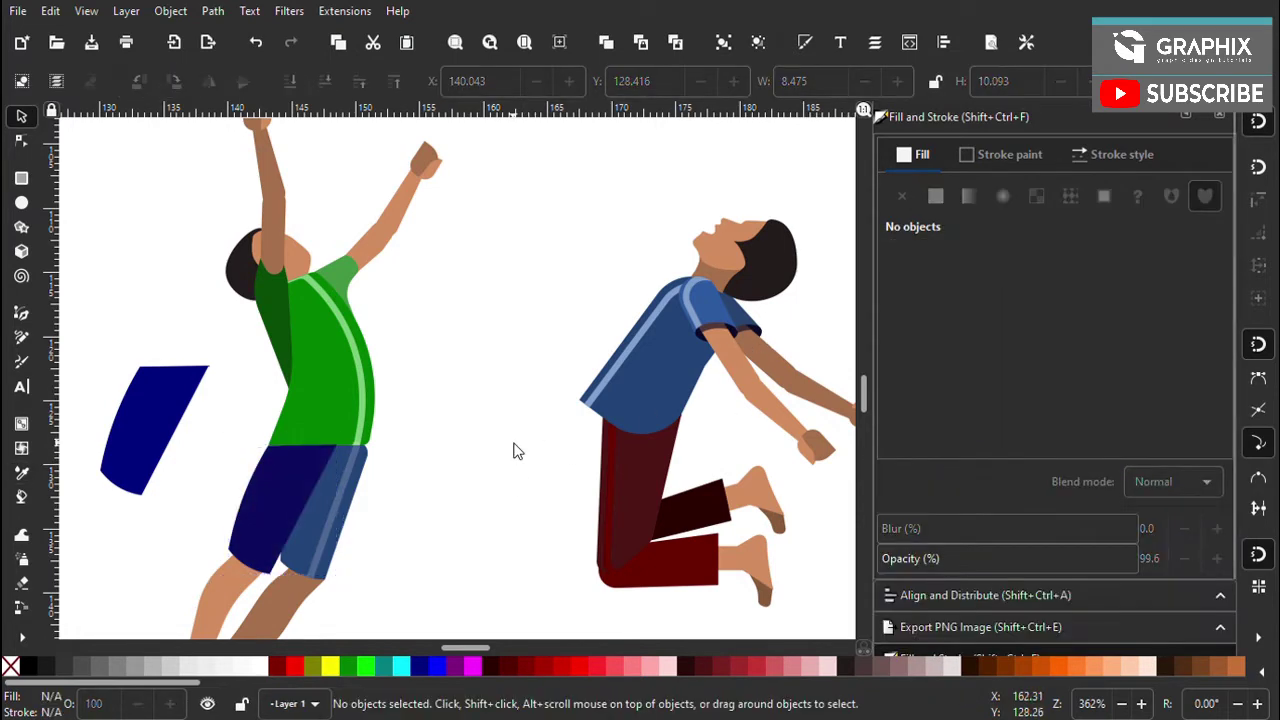
Zoom around to review the recoloured shorts, briefly selecting the loose blue piece
scroll(503, 480, down, 5)
scroll(480, 466, up, 3)
scroll(509, 456, up, 2)
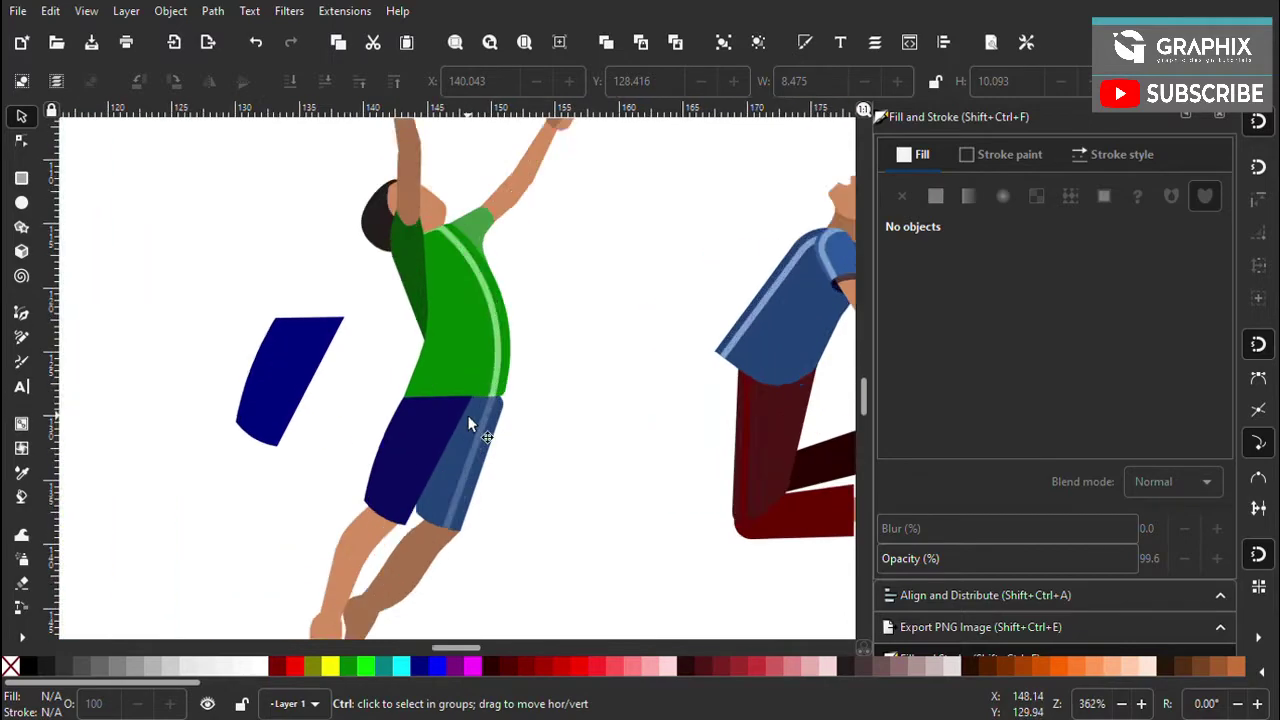
scroll(468, 418, down, 3)
click(412, 420)
click(520, 500)
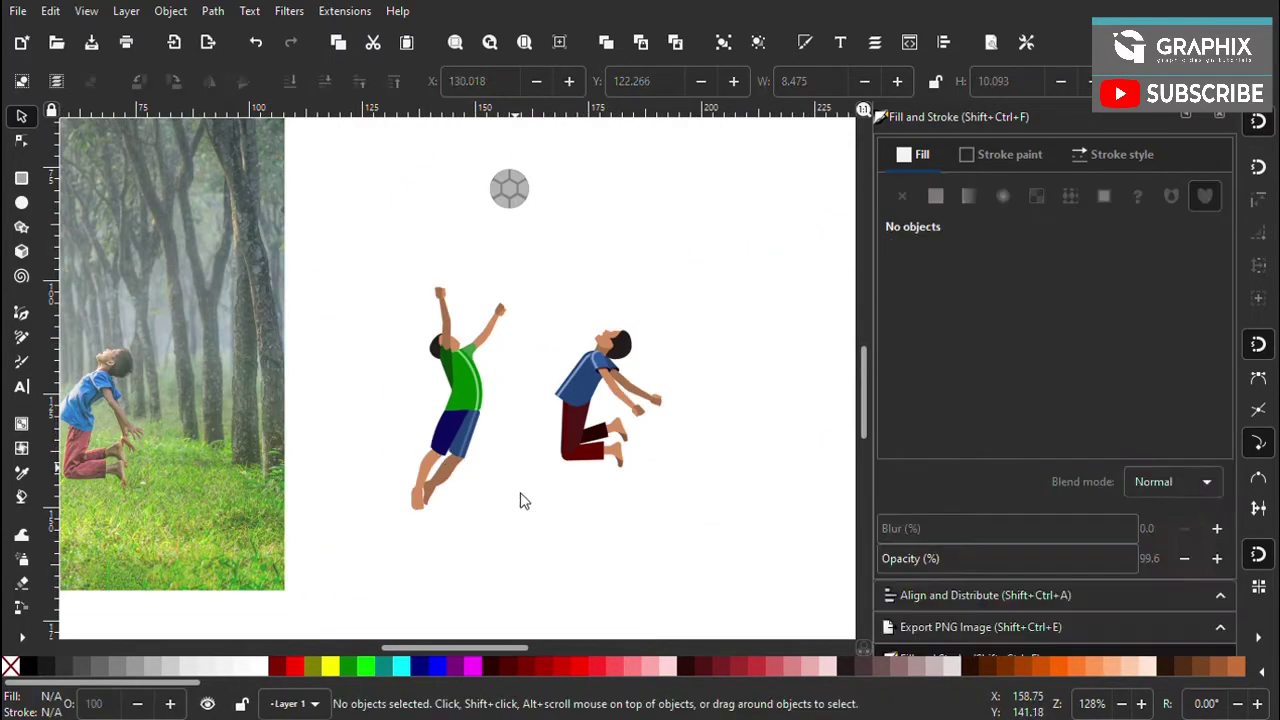
scroll(537, 400, down, 3)
scroll(491, 449, up, 2)
scroll(507, 443, down, 1)
scroll(470, 330, up, 3)
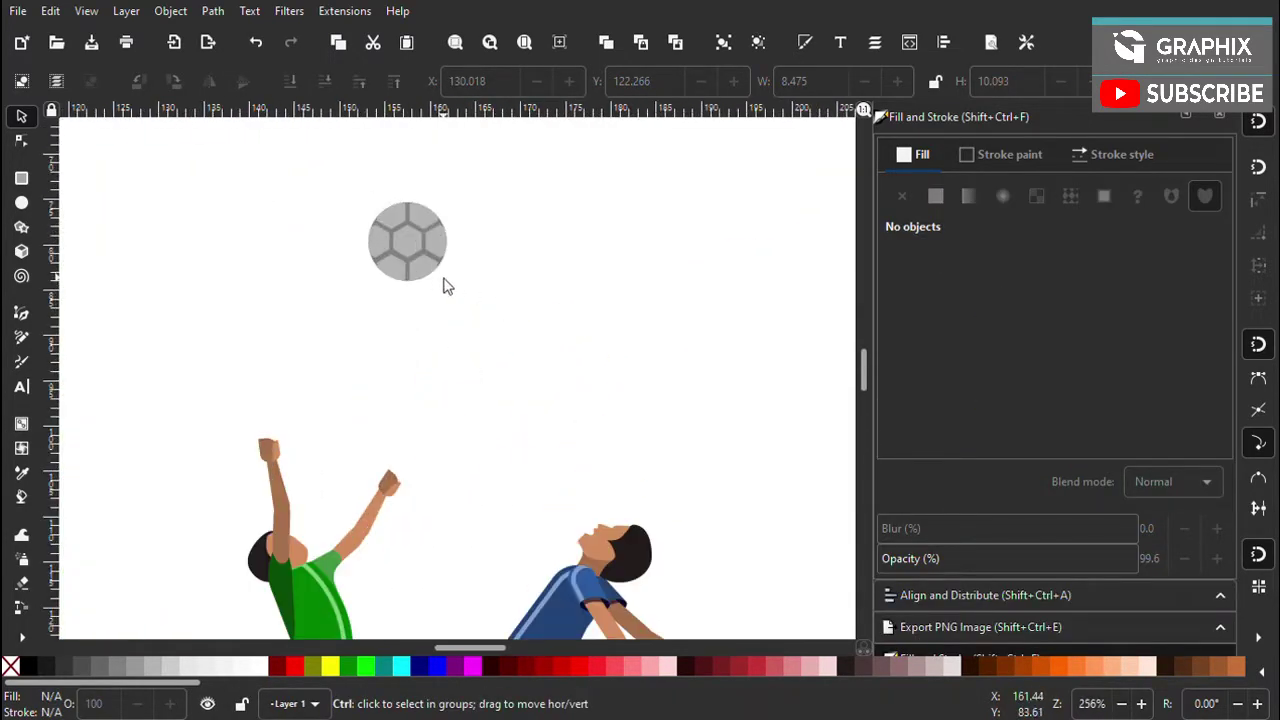
scroll(430, 315, down, 3)
scroll(423, 329, up, 1)
Nudge the soccer ball slightly into place and save the drawing
drag(322, 232, 446, 314)
drag(397, 278, 403, 281)
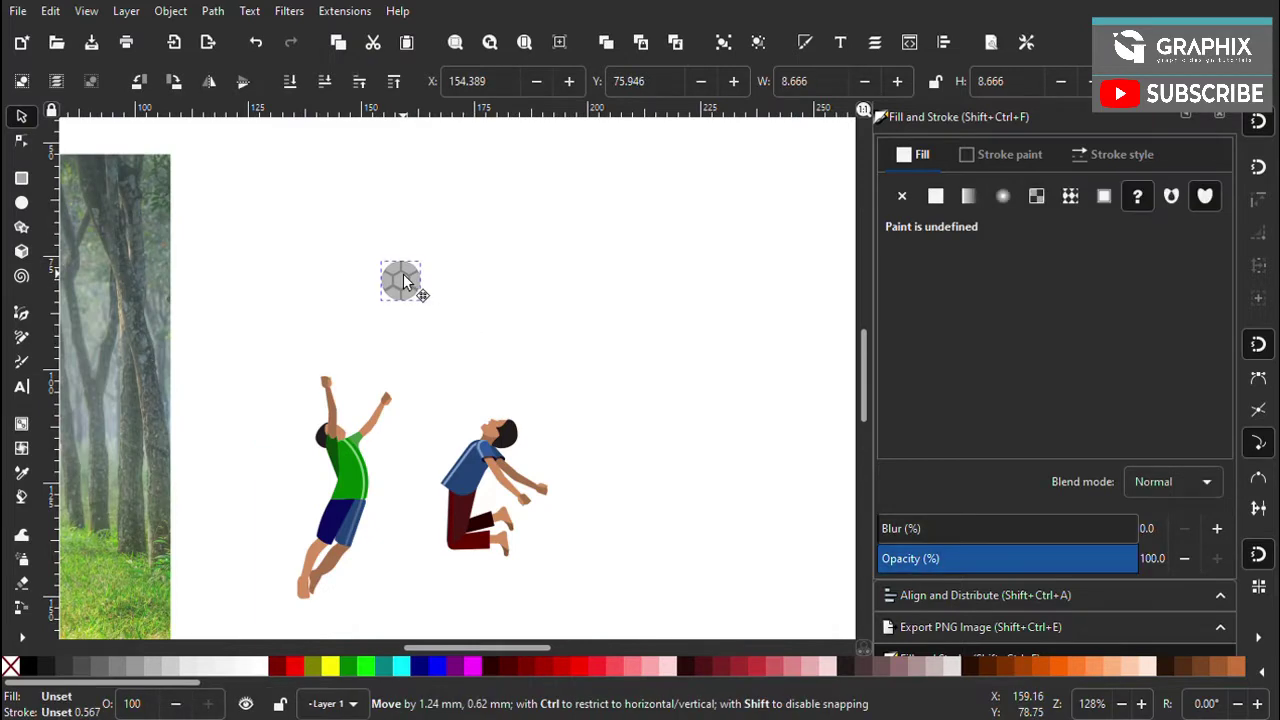
click(505, 358)
key(ctrl+s)
scroll(495, 450, down, 3)
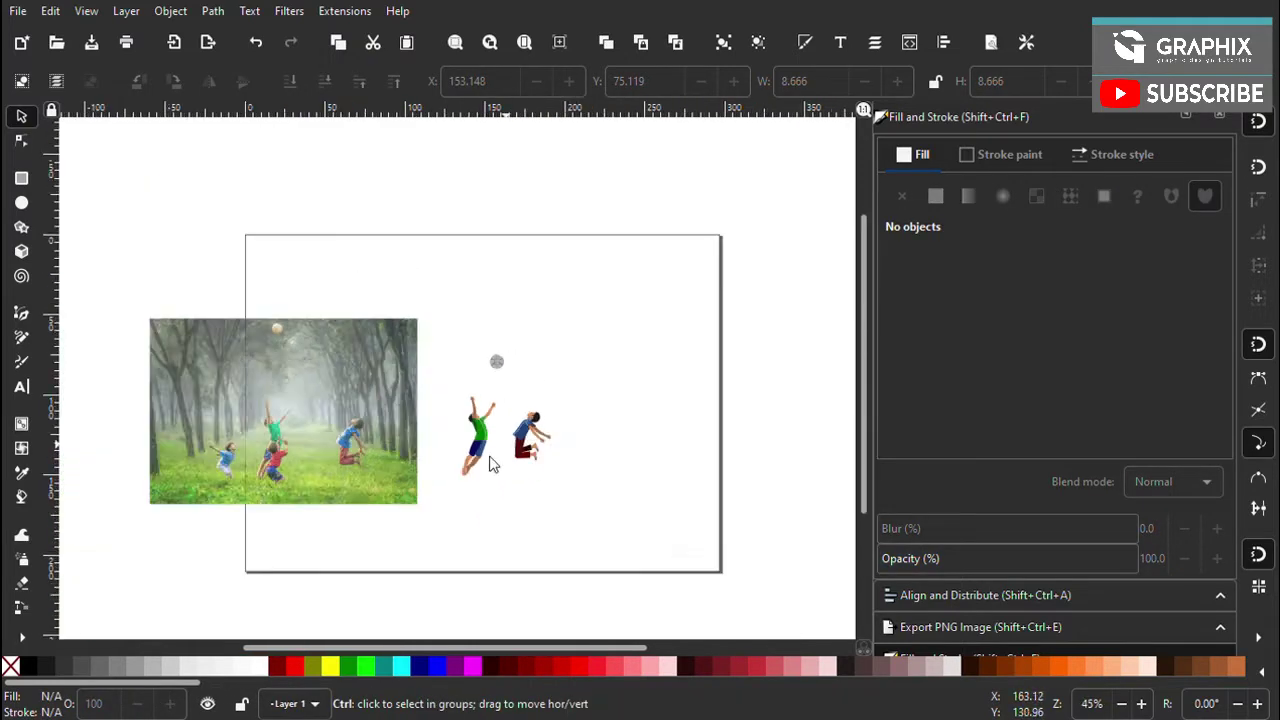
scroll(308, 478, up, 2)
scroll(515, 452, up, 2)
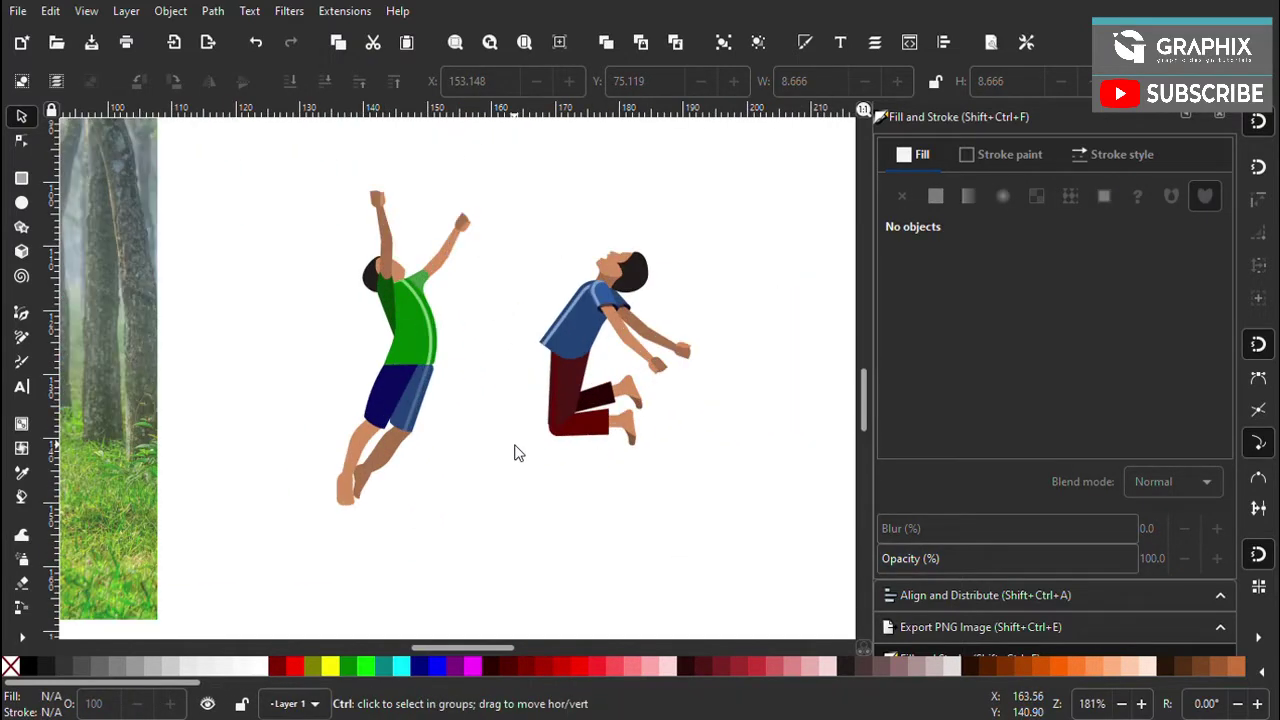
Drag a guide down to ground level and draw a flat ellipse beneath the right boy
click(21, 202)
drag(516, 481, 504, 472)
scroll(320, 511, up, 1)
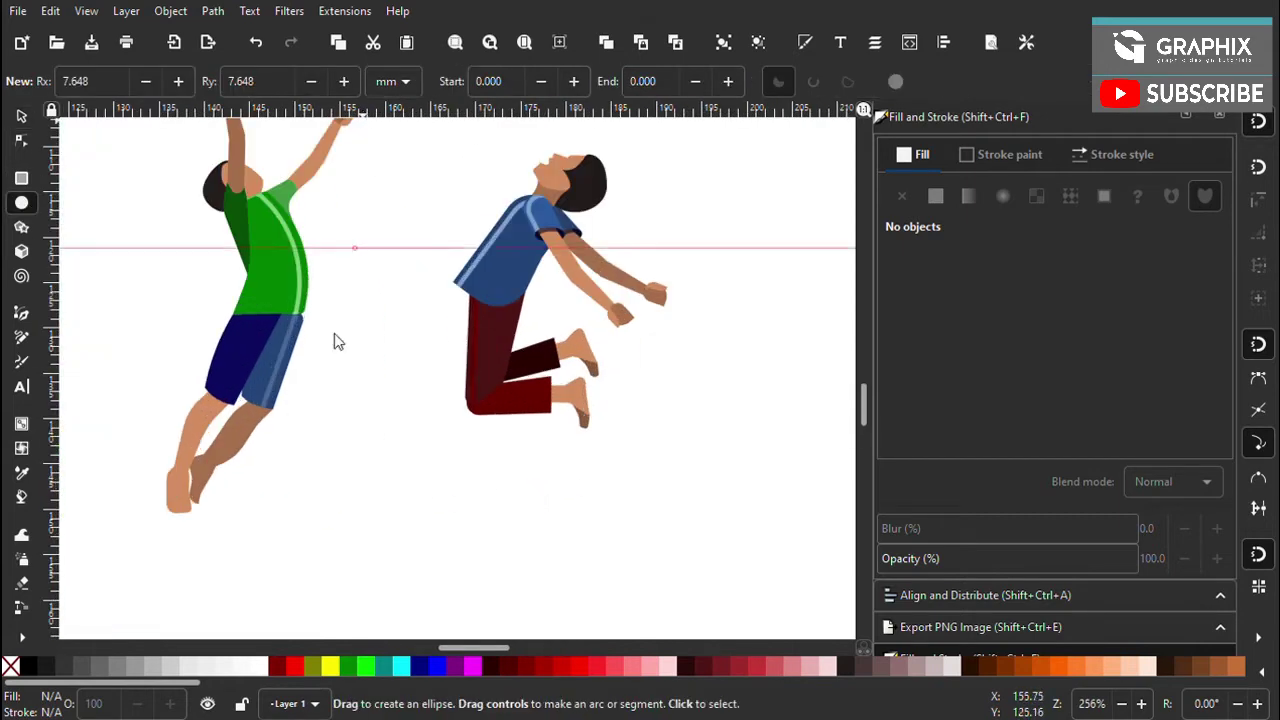
drag(330, 247, 302, 515)
drag(463, 467, 632, 513)
Fill the ellipse black at about 36% opacity
click(119, 667)
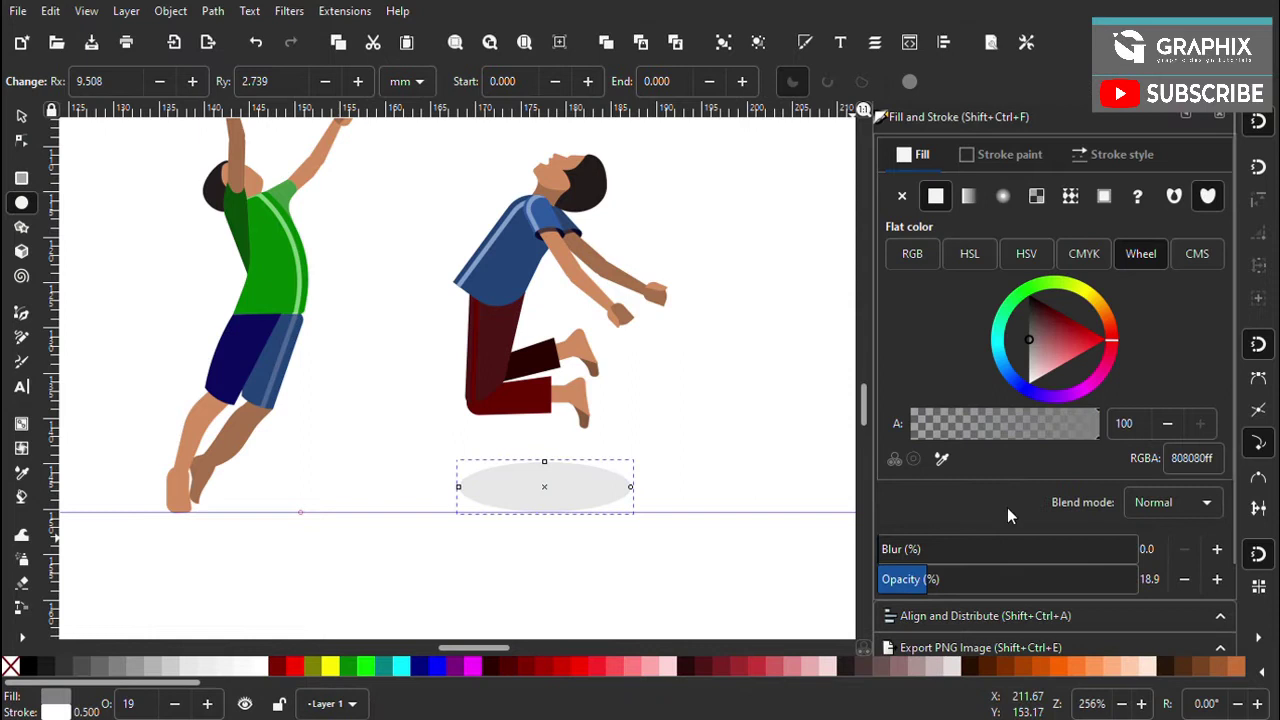
click(53, 668)
drag(931, 578, 970, 579)
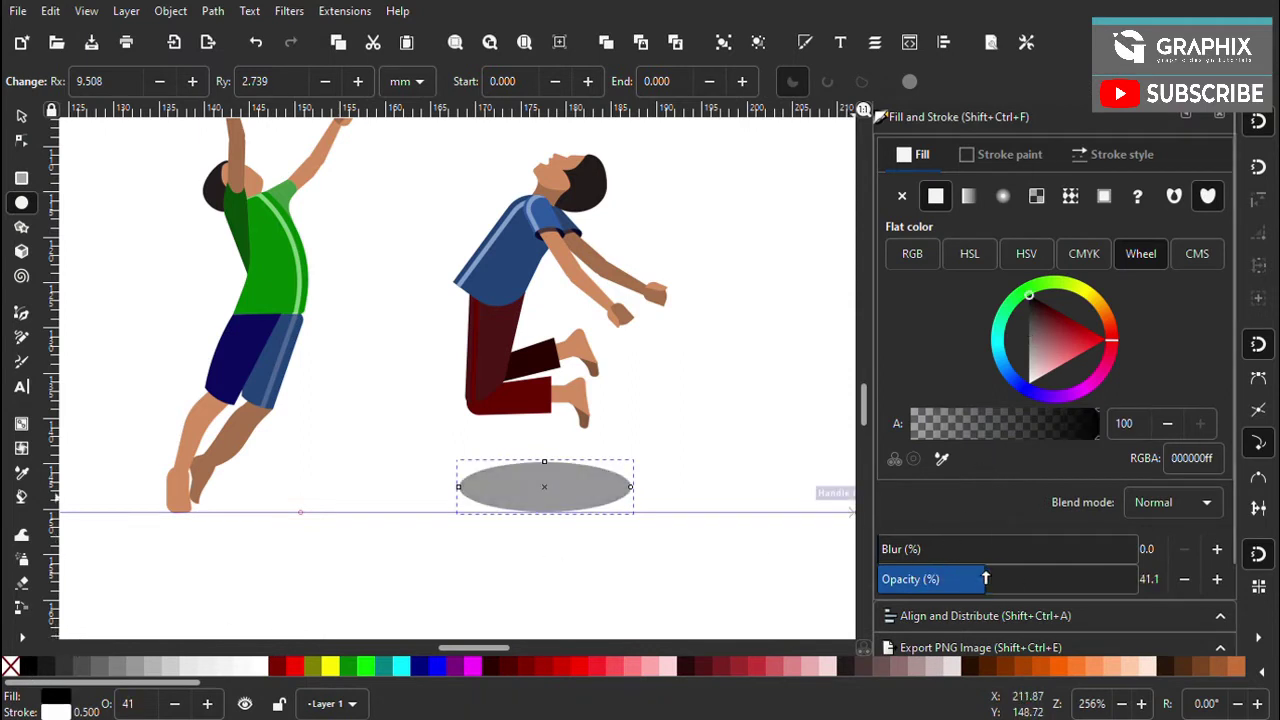
key(s)
Reshape the ellipse into an egg-like shadow and stretch it wider to the right
click(21, 142)
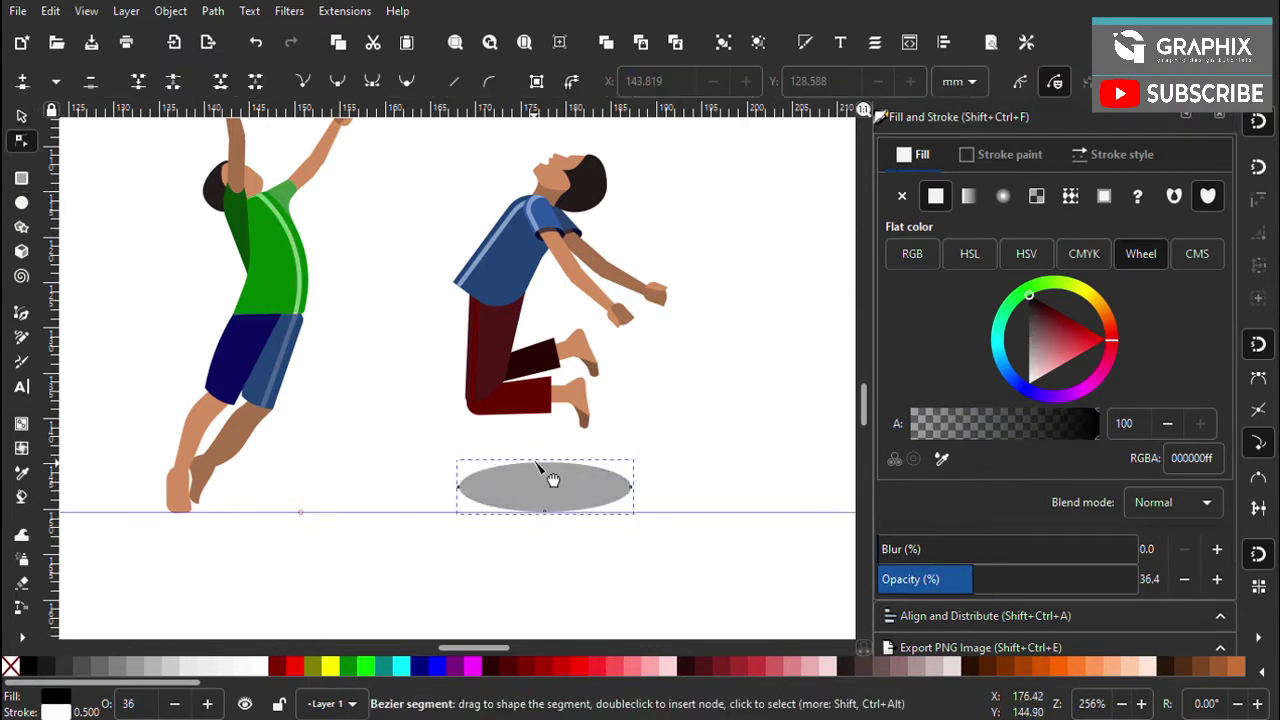
drag(509, 516, 617, 530)
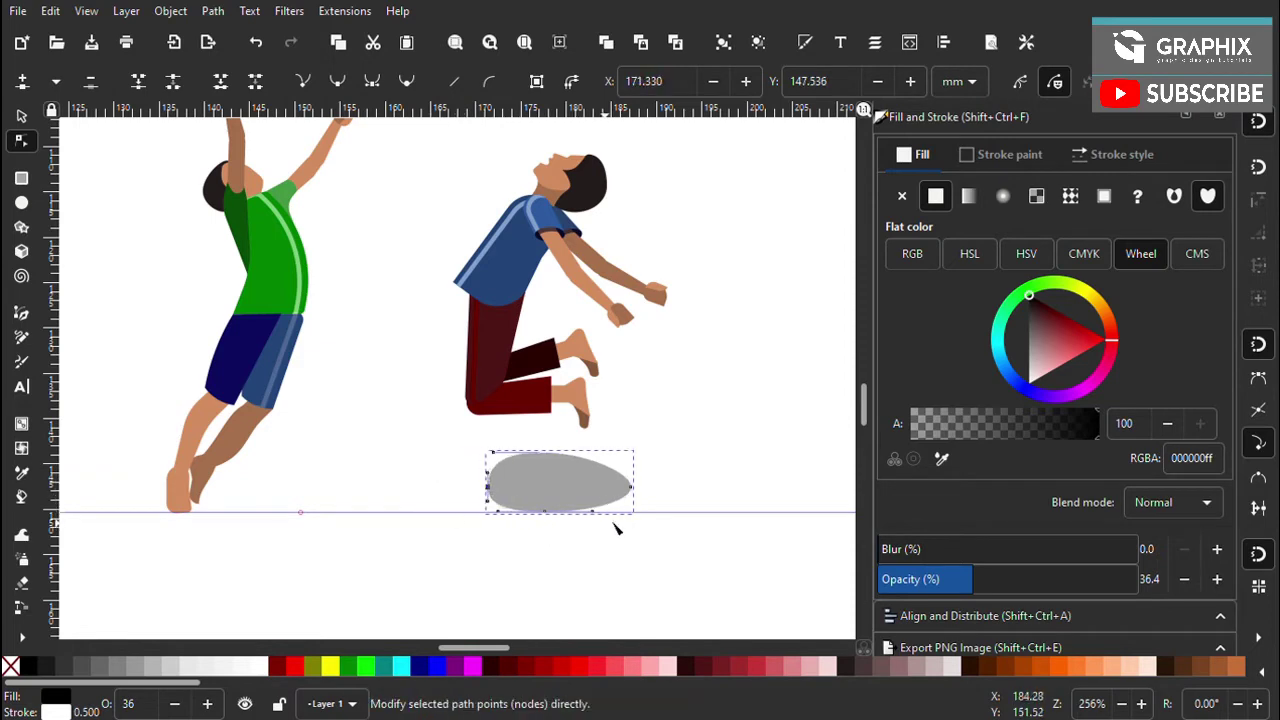
click(18, 117)
click(634, 457)
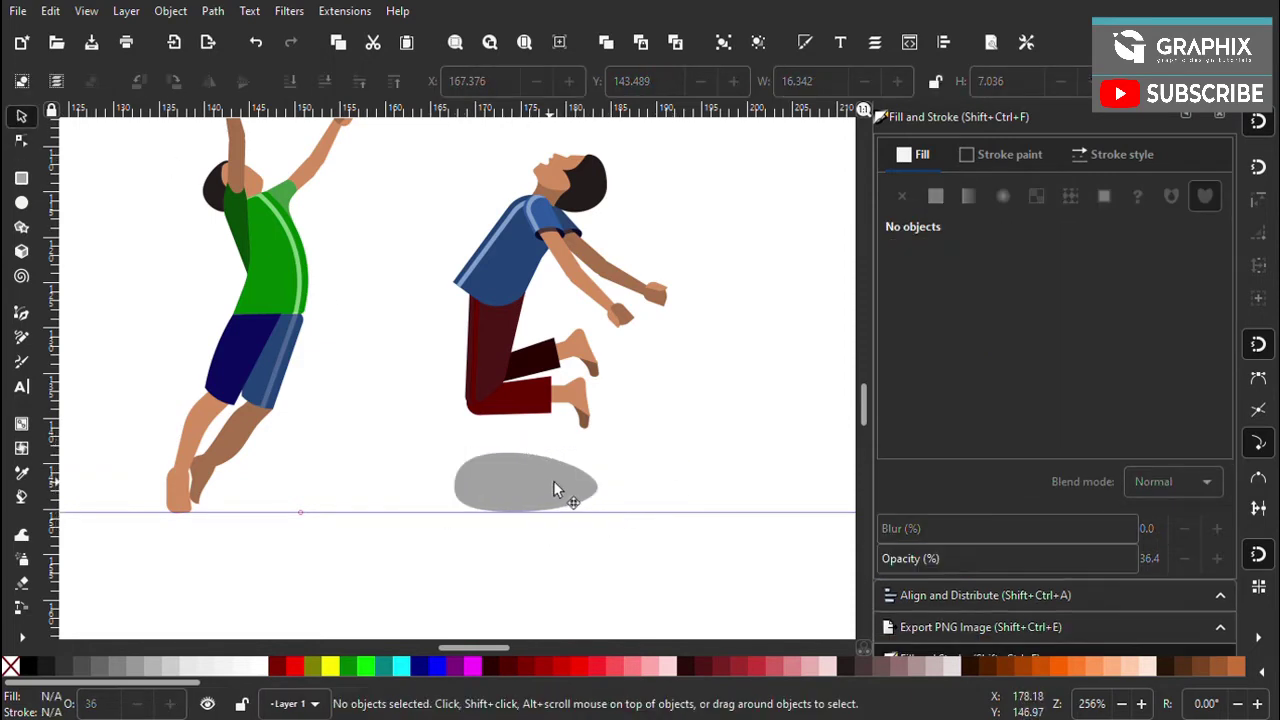
click(557, 486)
drag(606, 484, 630, 484)
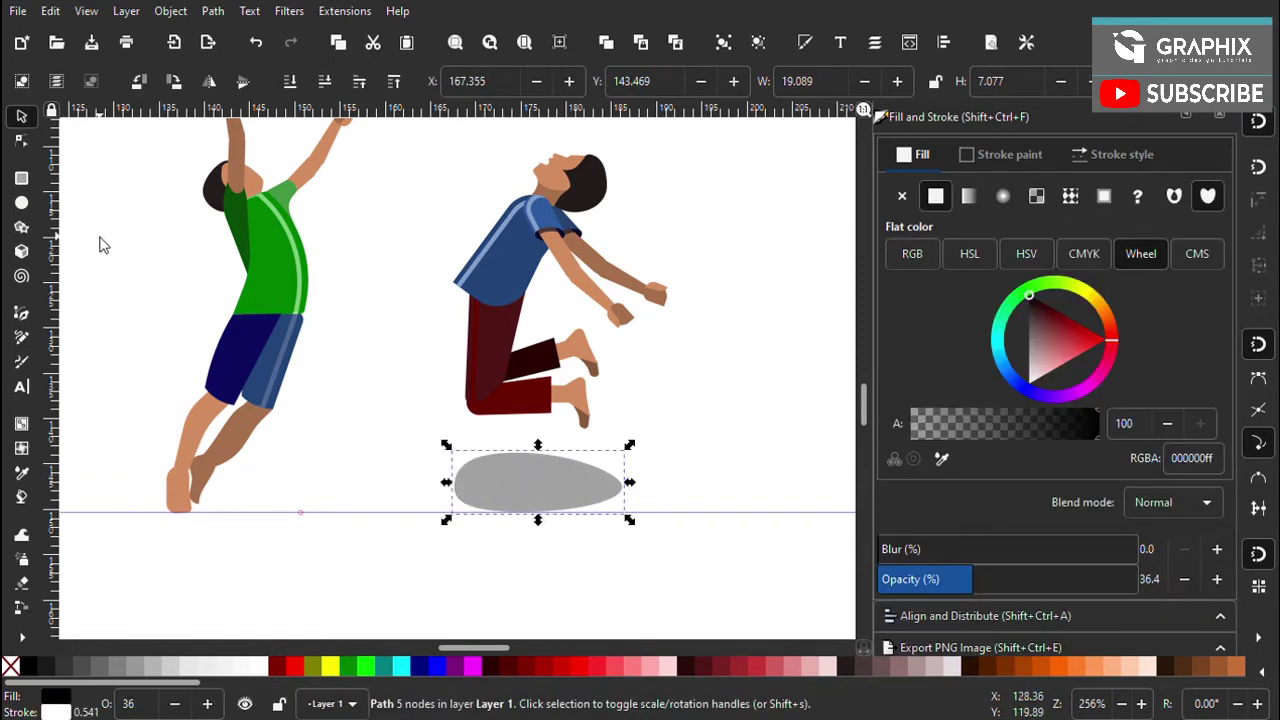
click(21, 140)
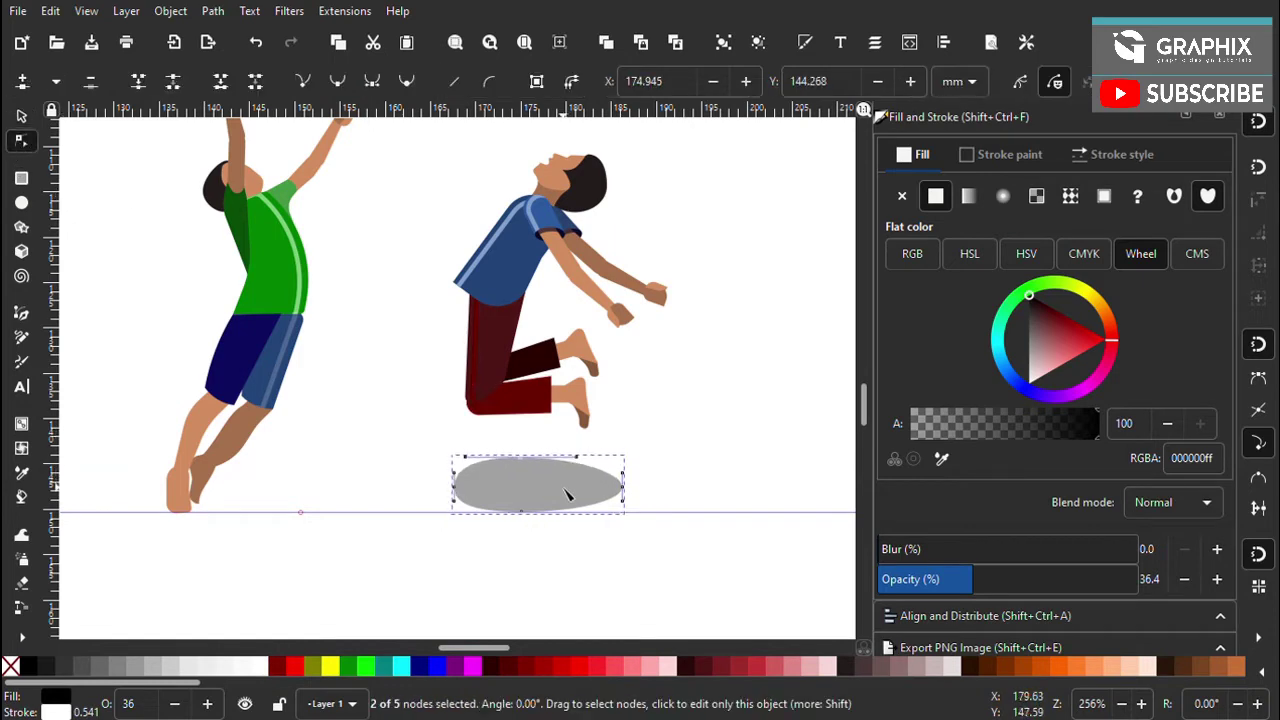
click(21, 117)
key(Escape)
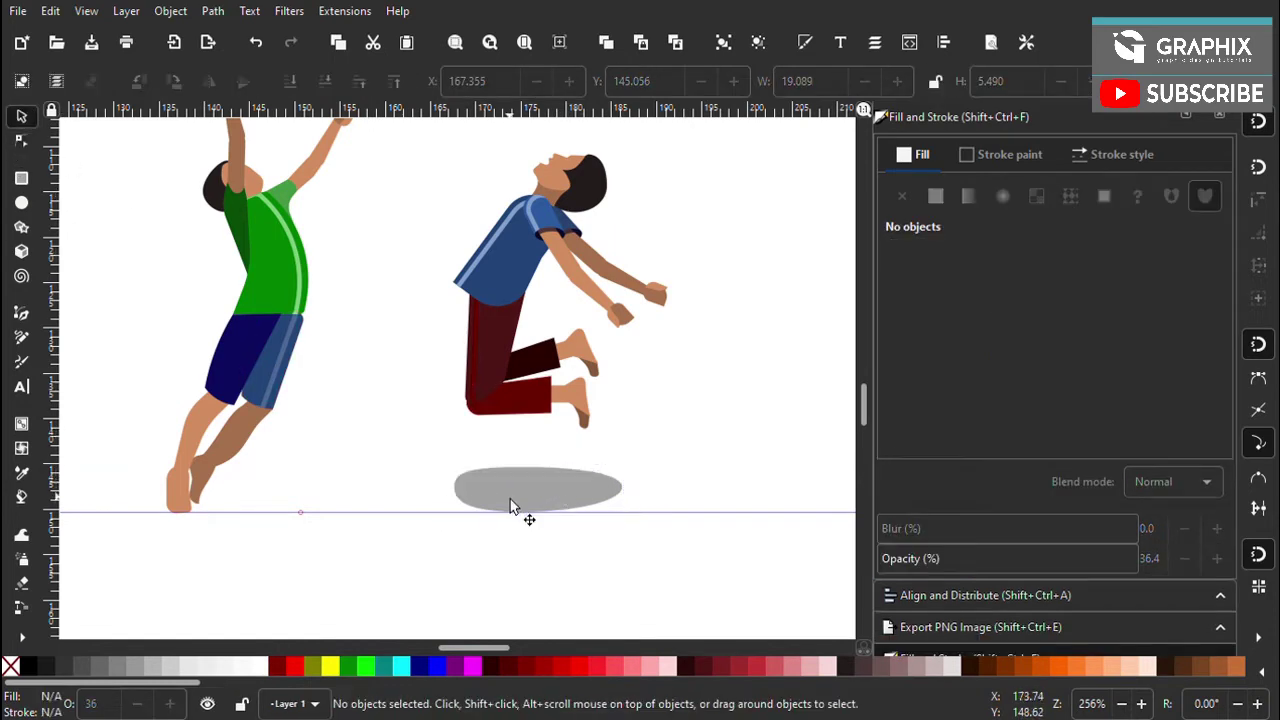
Try the shadow under the left boy, then move it back beneath the right boy
ctrl+scroll(600, 503, down, 3)
ctrl+scroll(612, 525, up, 3)
drag(640, 505, 176, 521)
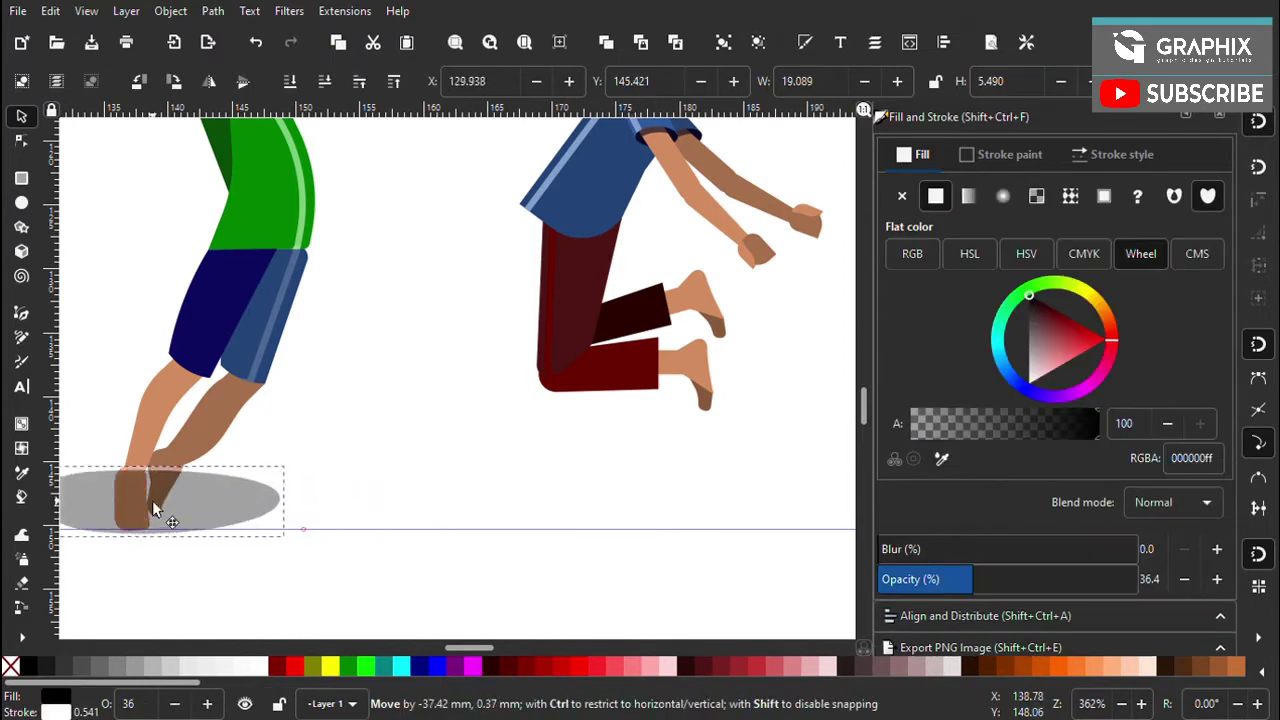
click(198, 533)
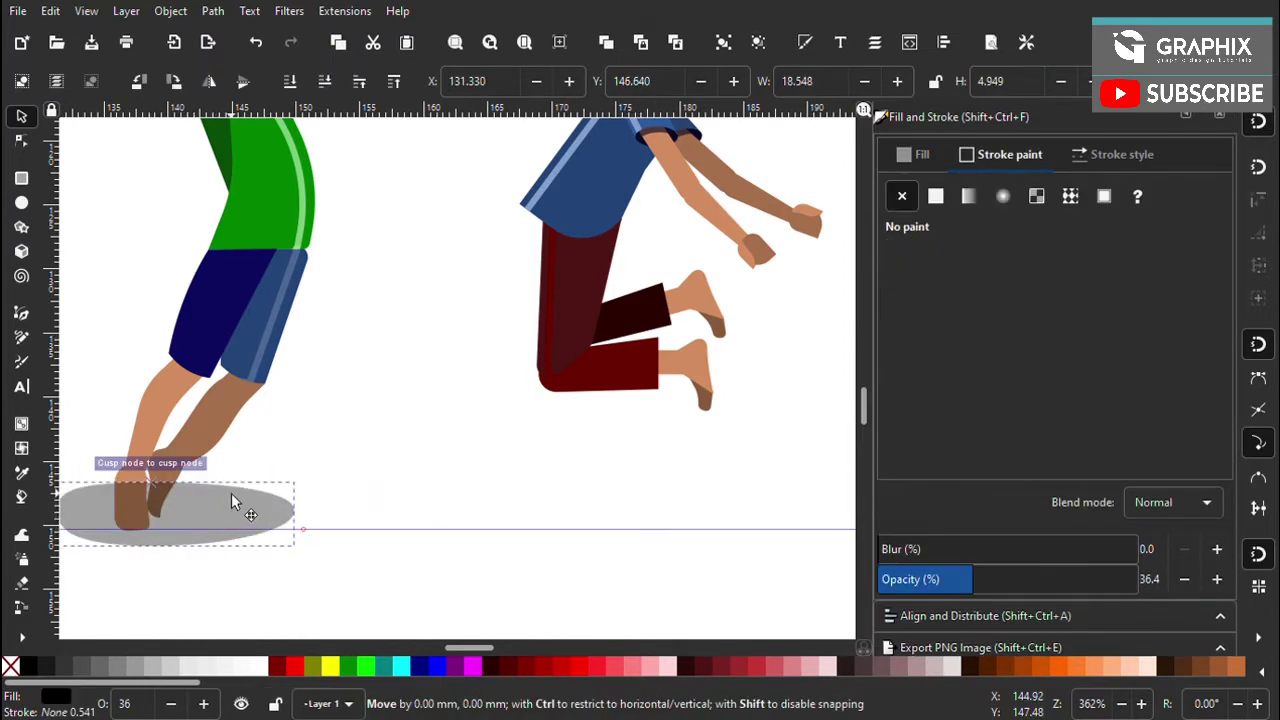
drag(258, 533, 720, 523)
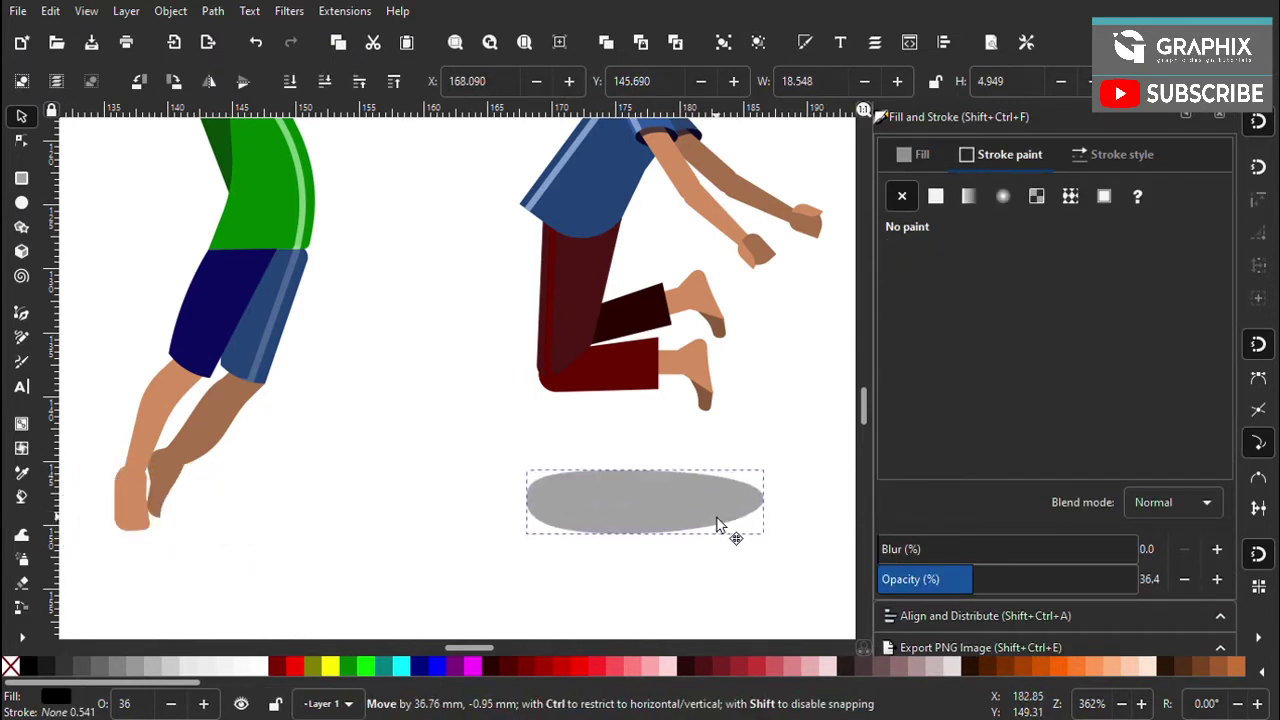
click(363, 526)
scroll(523, 494, down, 3)
scroll(470, 538, up, 1)
Duplicate the right boy's grey shadow and shift the copy under the left boy
scroll(470, 538, up, 1)
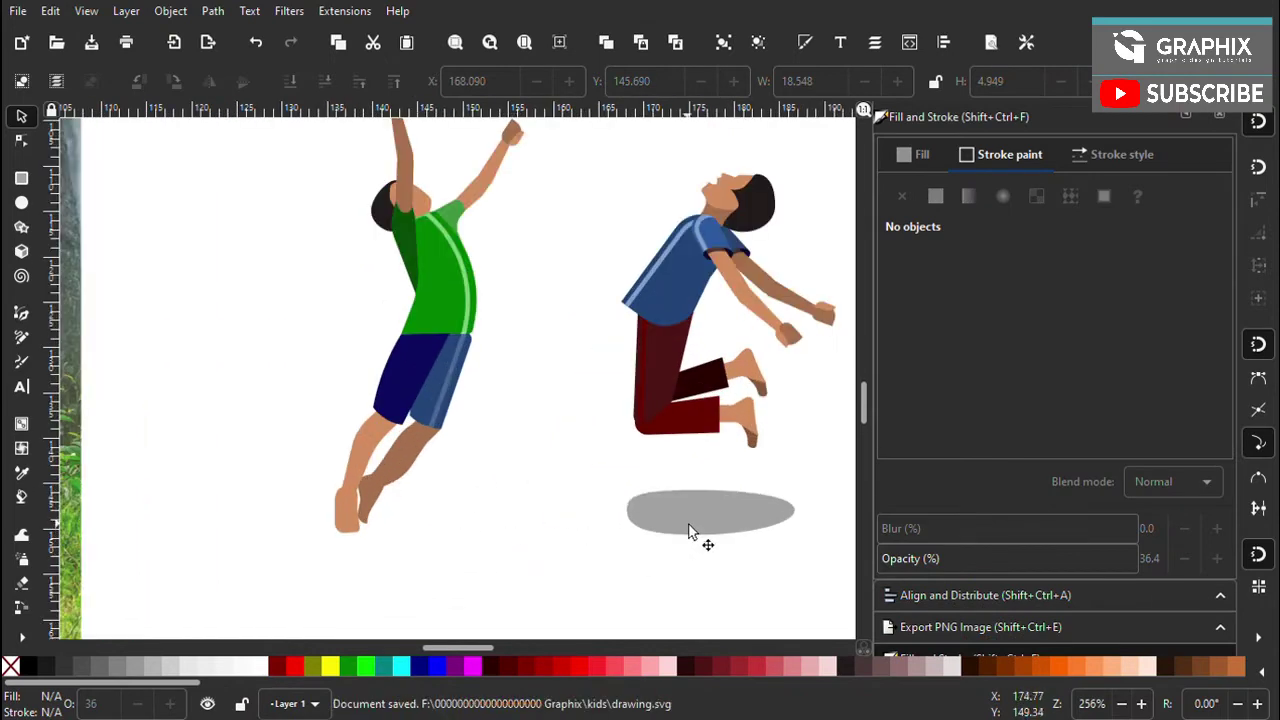
click(730, 528)
key(ctrl+d)
key(shift+Left)
key(shift+Left)
key(shift+Left)
key(shift+Left)
key(shift+Left)
key(shift+Left)
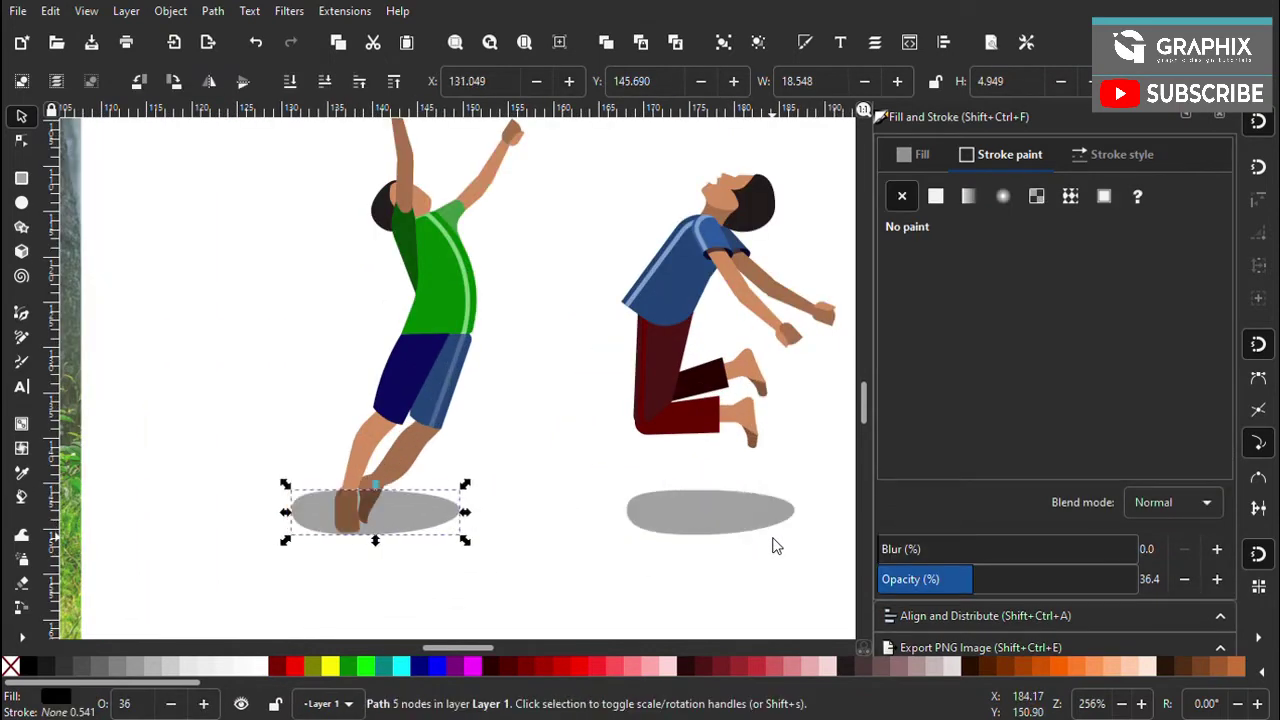
click(526, 457)
scroll(371, 537, up, 3)
click(457, 488)
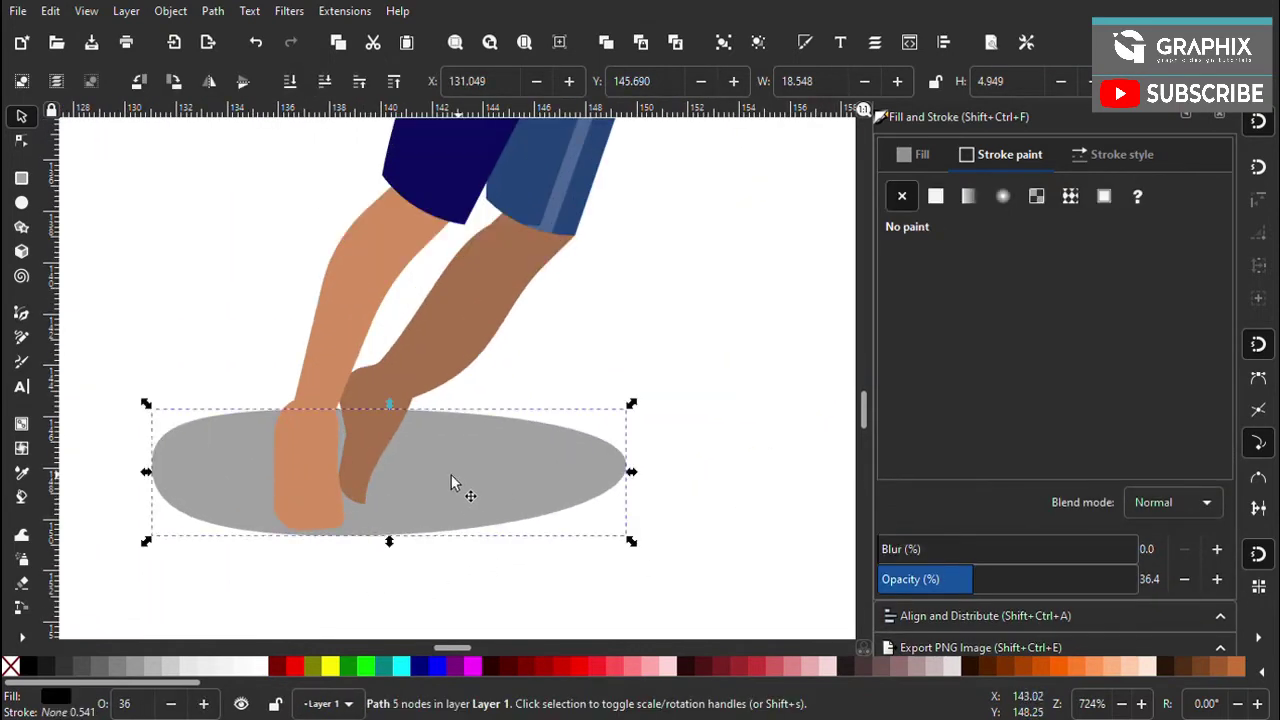
Squeeze the left boy's shadow narrower from its left side
click(24, 142)
drag(152, 465, 276, 533)
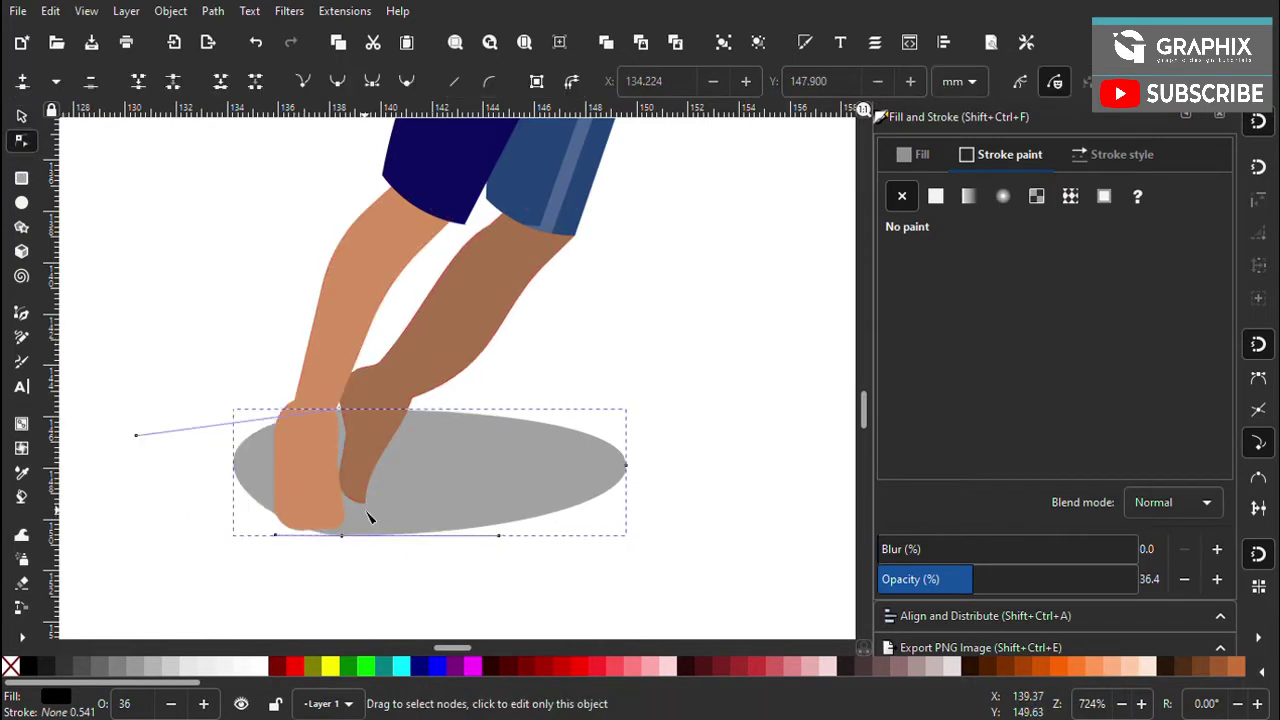
key(ctrl+z)
scroll(470, 455, down, 2)
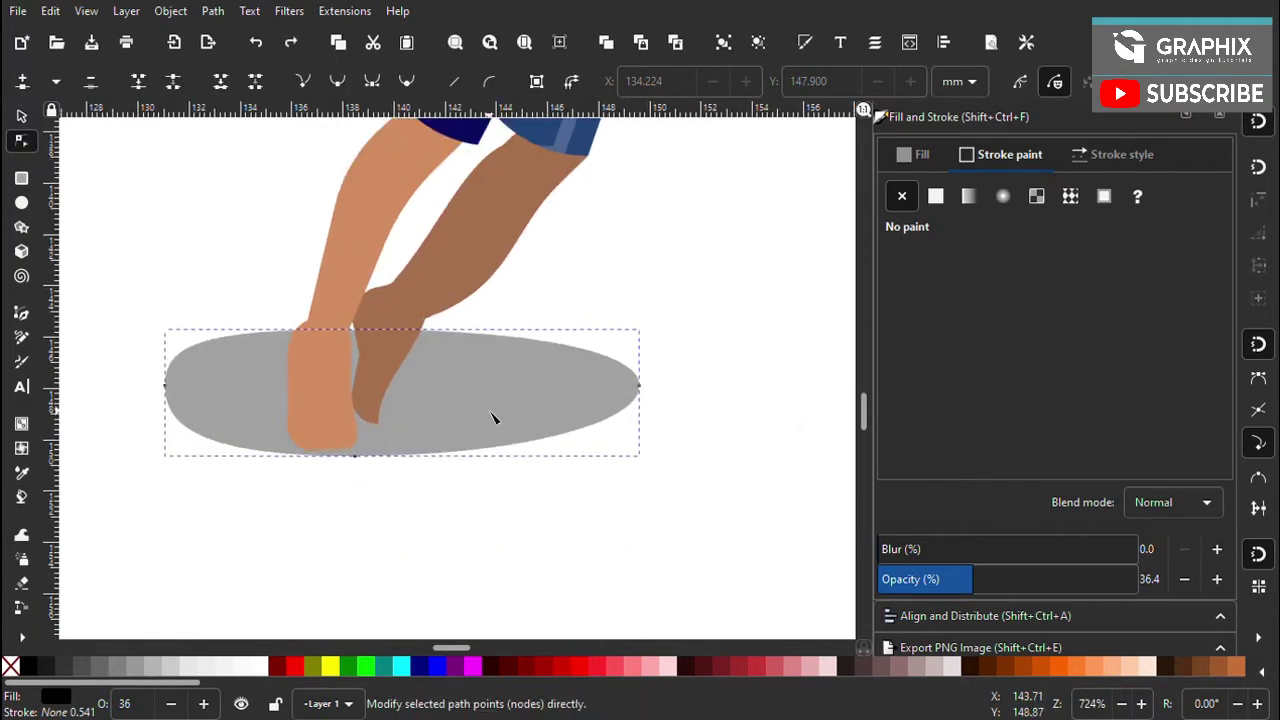
click(25, 115)
drag(165, 392, 251, 420)
scroll(386, 494, down, 2)
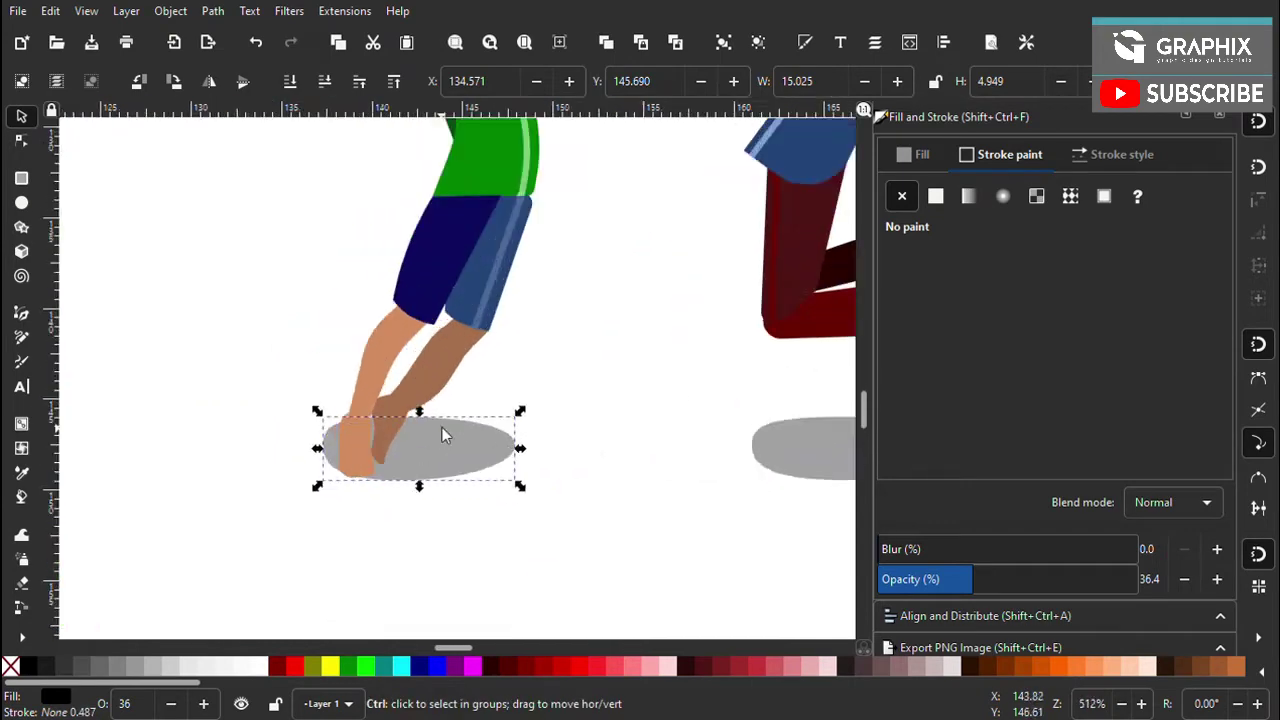
scroll(443, 429, up, 2)
drag(205, 465, 250, 465)
scroll(254, 465, down, 5)
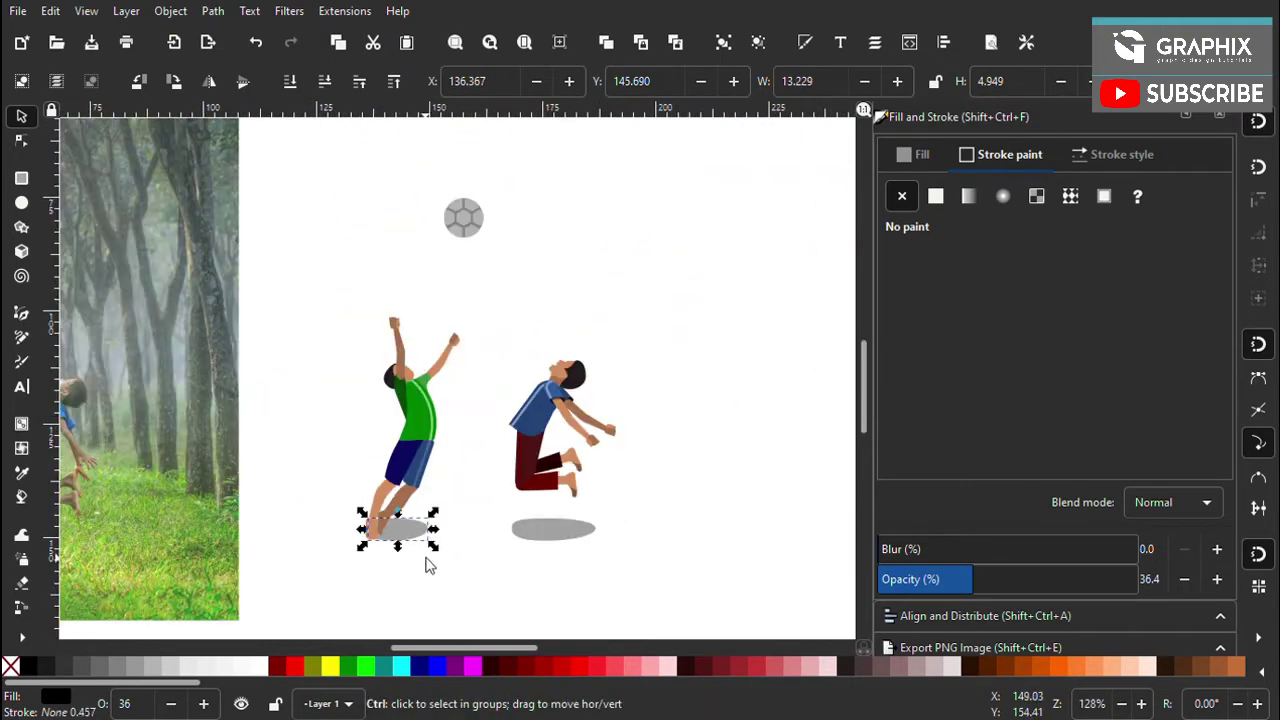
scroll(410, 540, up, 3)
scroll(393, 516, up, 1)
Node-edit the curve at the right end of the left boy's shadow
key(n)
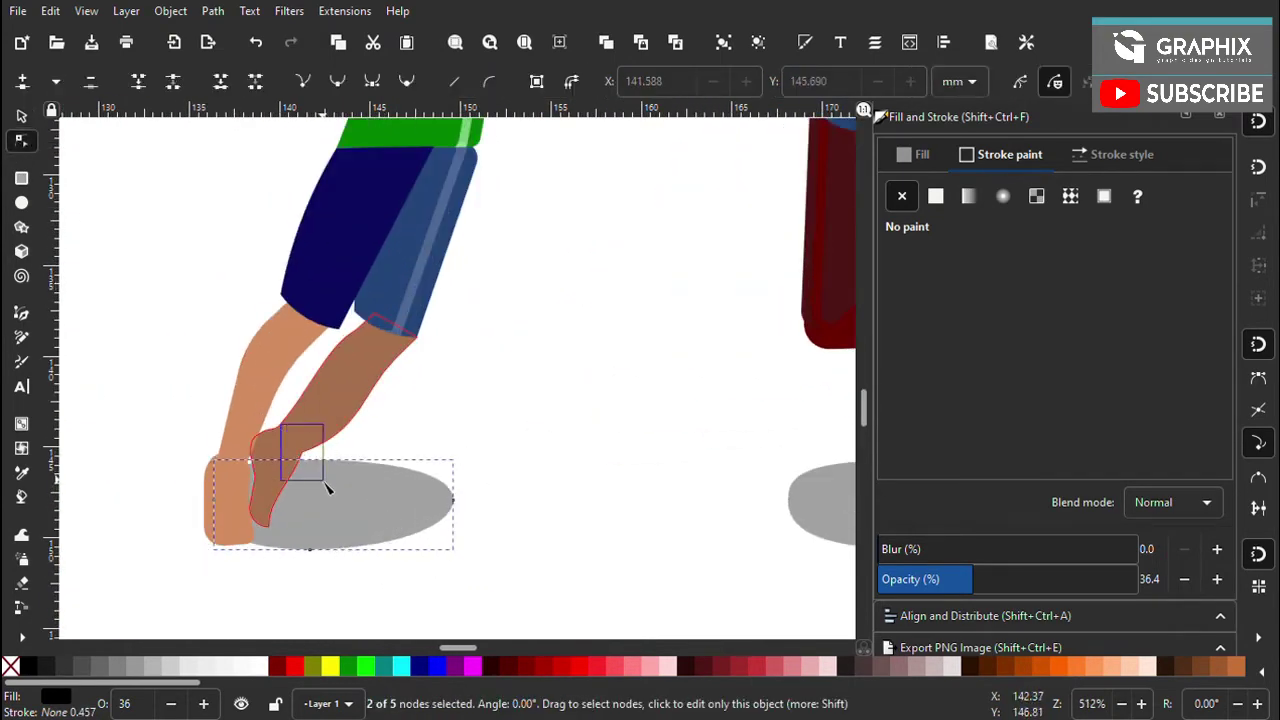
drag(280, 428, 323, 480)
click(453, 499)
drag(456, 476, 450, 482)
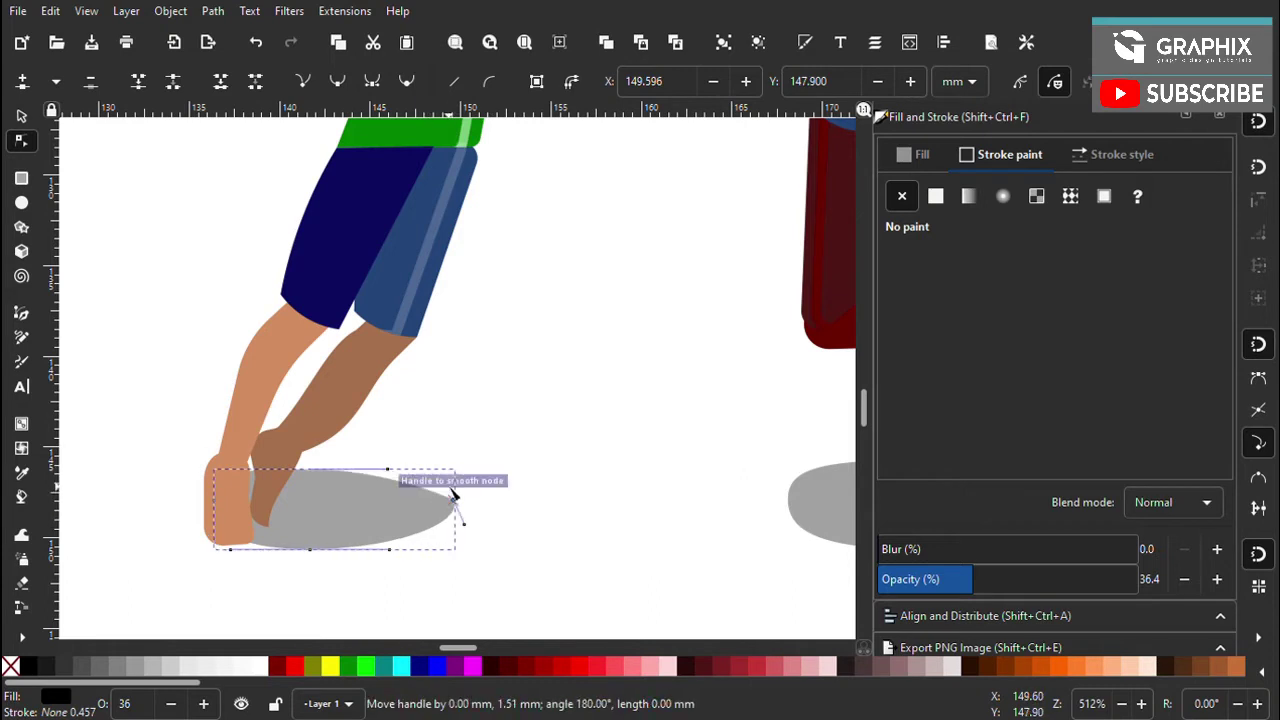
click(264, 537)
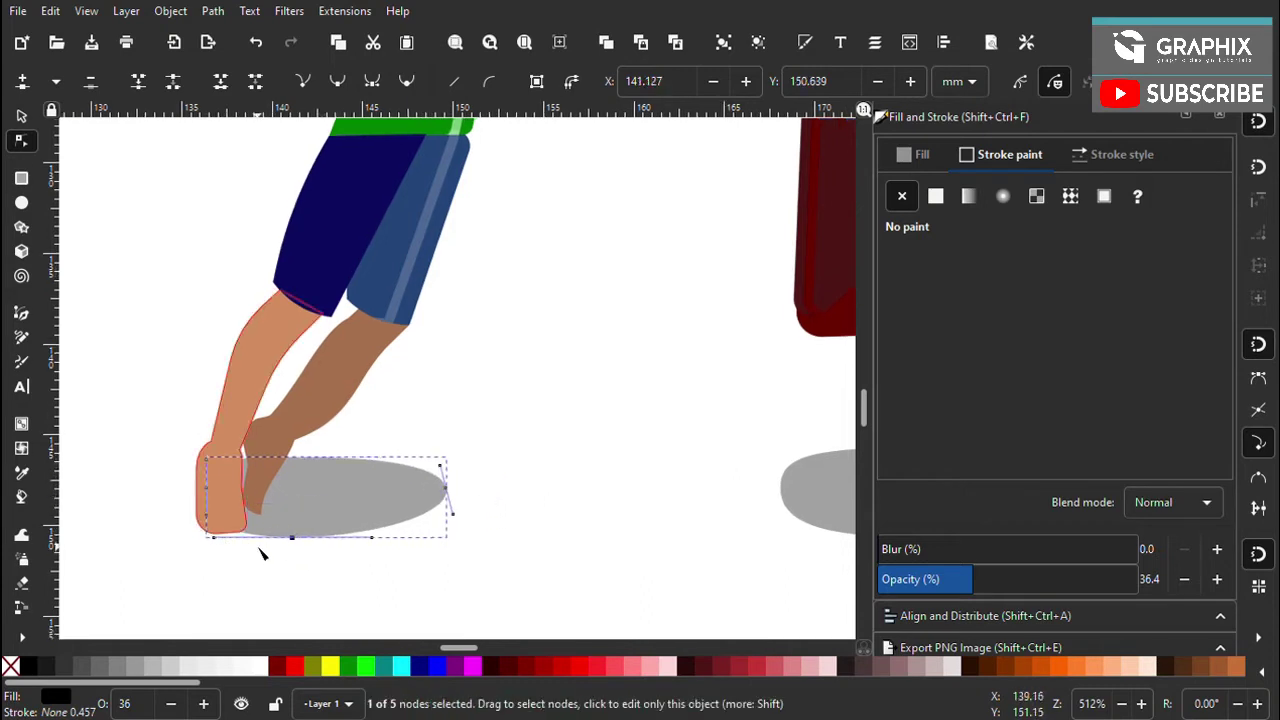
key(Escape)
key(s)
Stretch the right boy's shadow wider
ctrl+scroll(450, 500, down, 4)
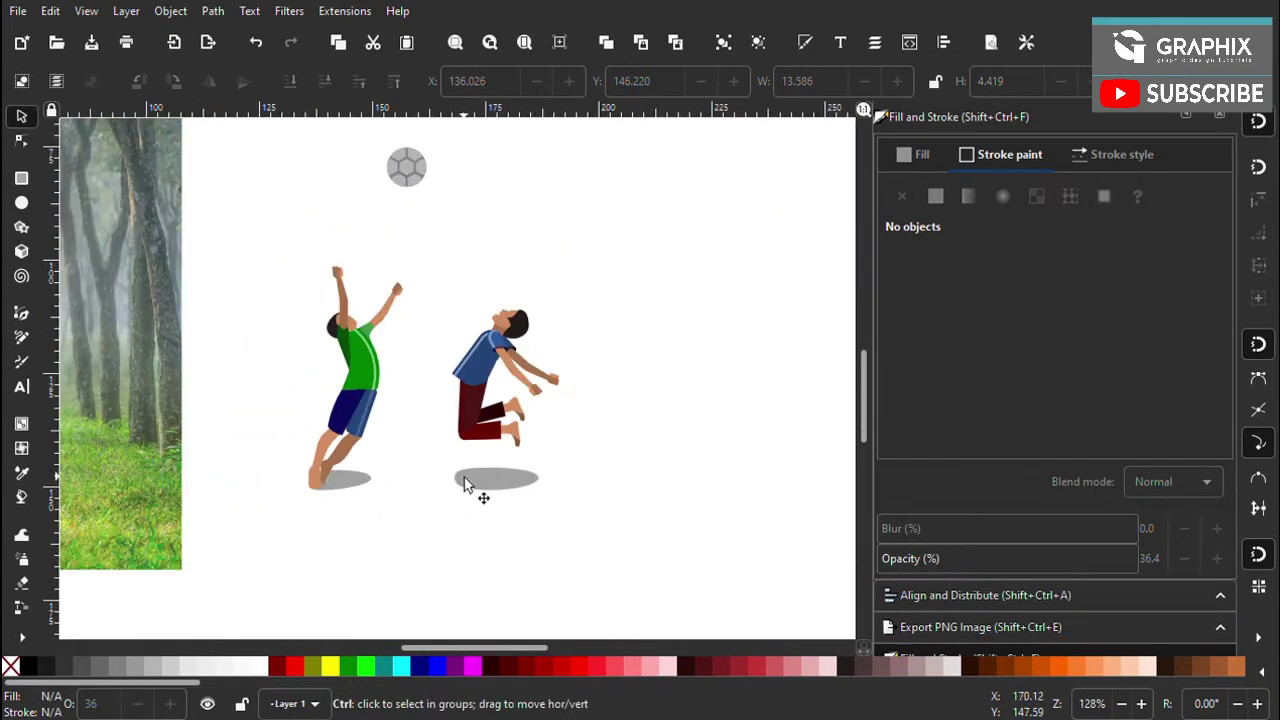
ctrl+scroll(545, 495, up, 2)
click(557, 494)
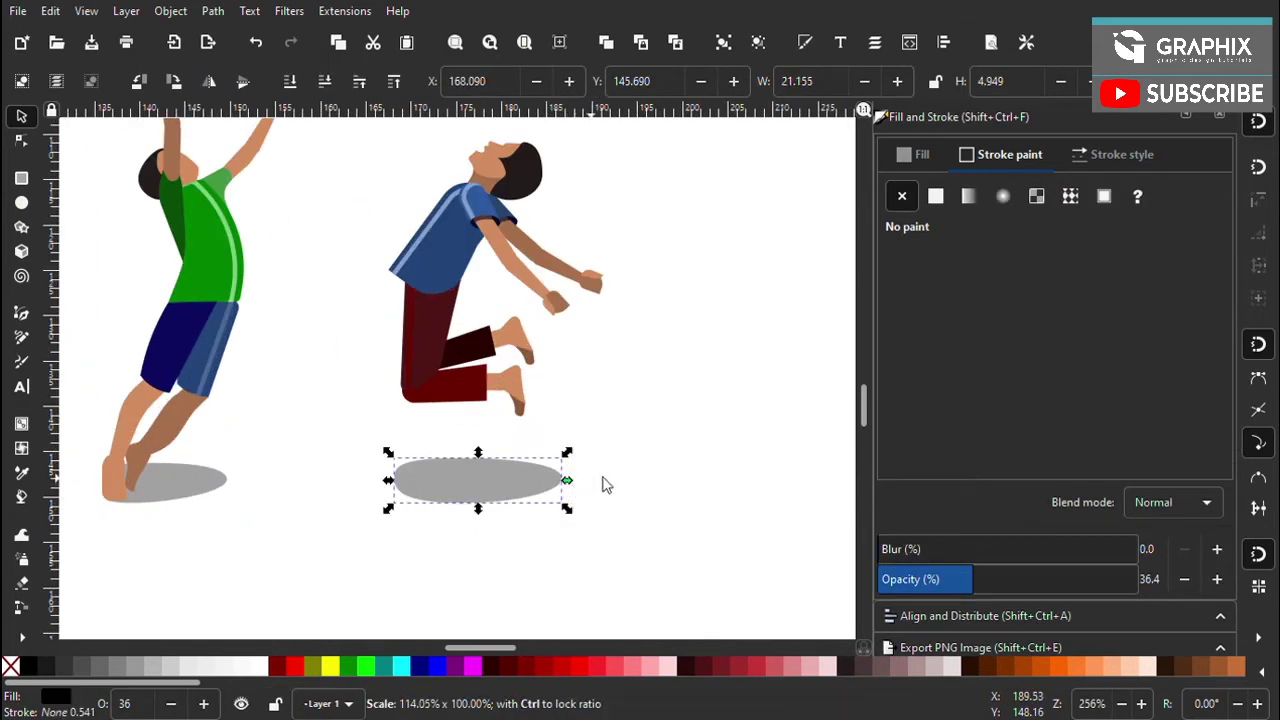
drag(603, 485, 614, 480)
key(Escape)
ctrl+scroll(509, 451, down, 2)
ctrl+scroll(475, 430, up, 2)
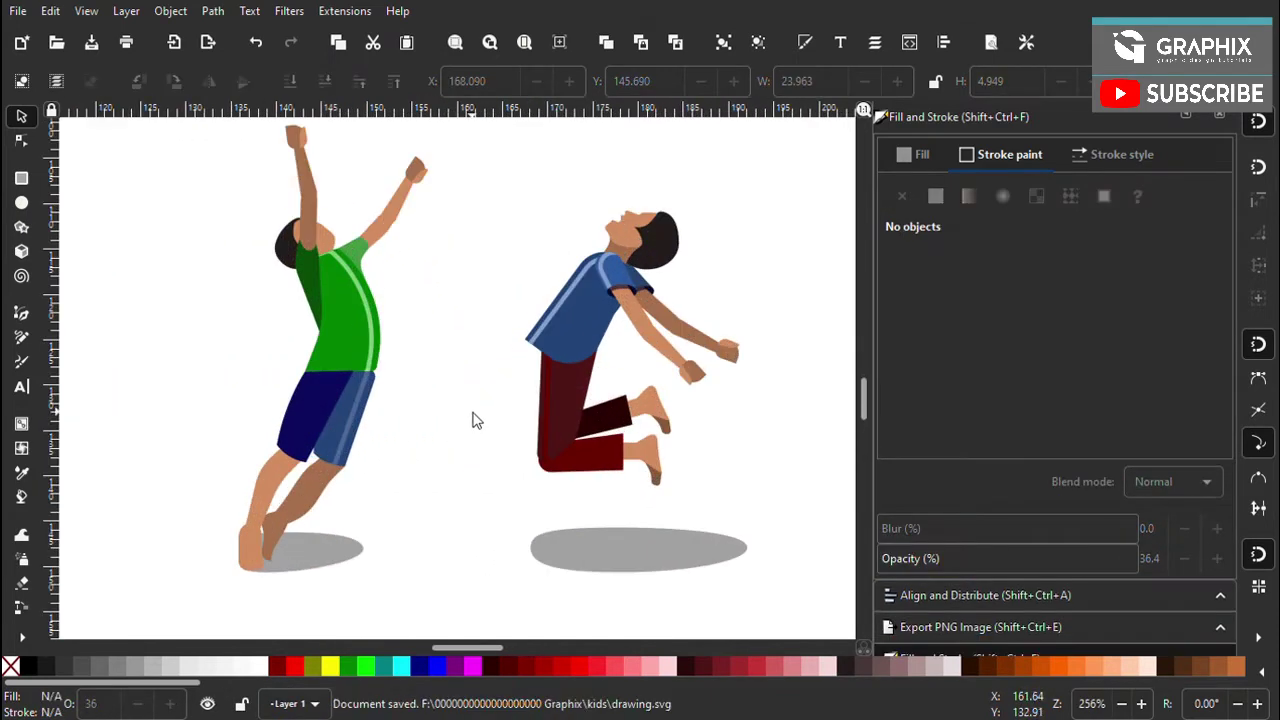
Duplicate the soccer ball and move the copy off to the left
ctrl+scroll(475, 420, down, 3)
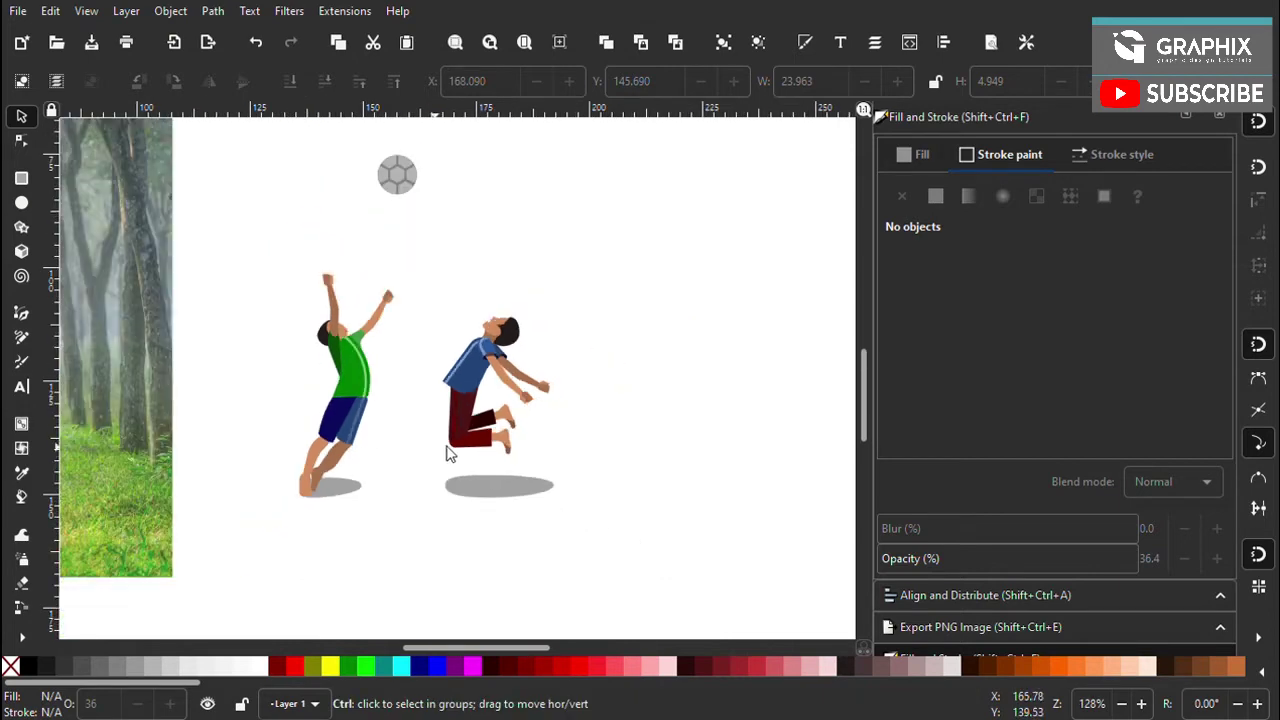
ctrl+scroll(494, 400, up, 1)
ctrl+scroll(500, 234, up, 1)
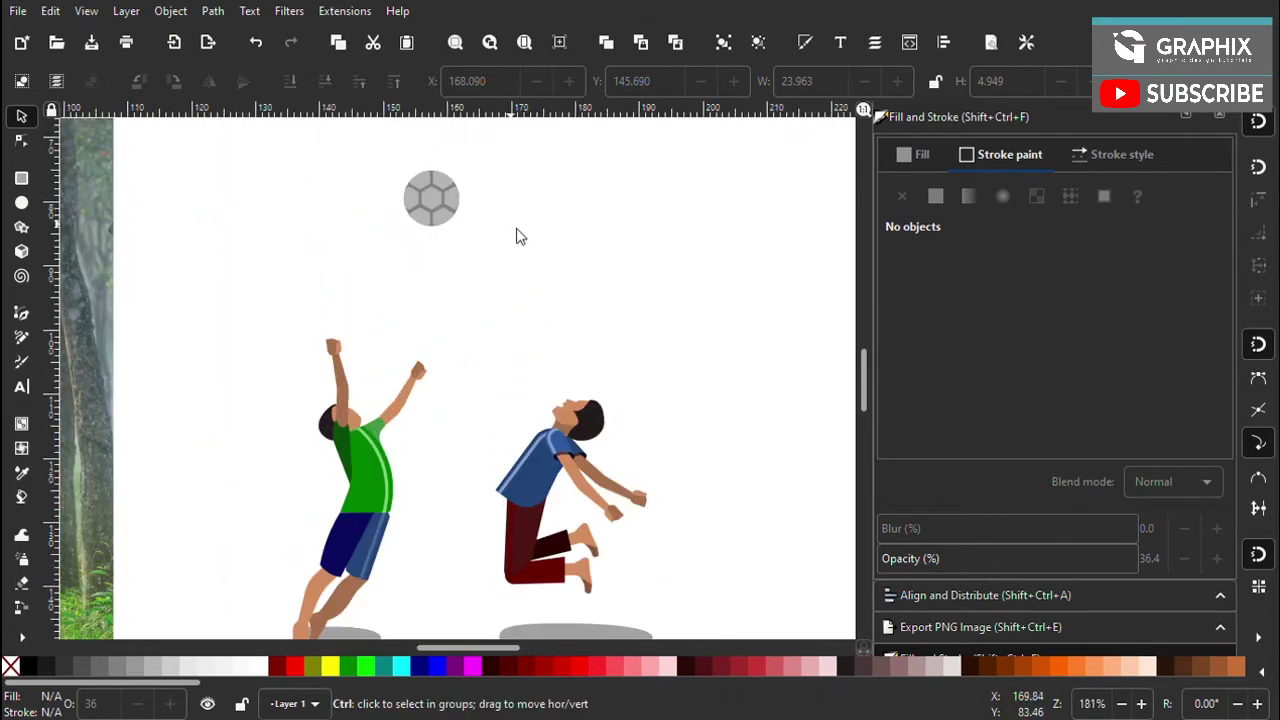
ctrl+scroll(420, 149, up, 4)
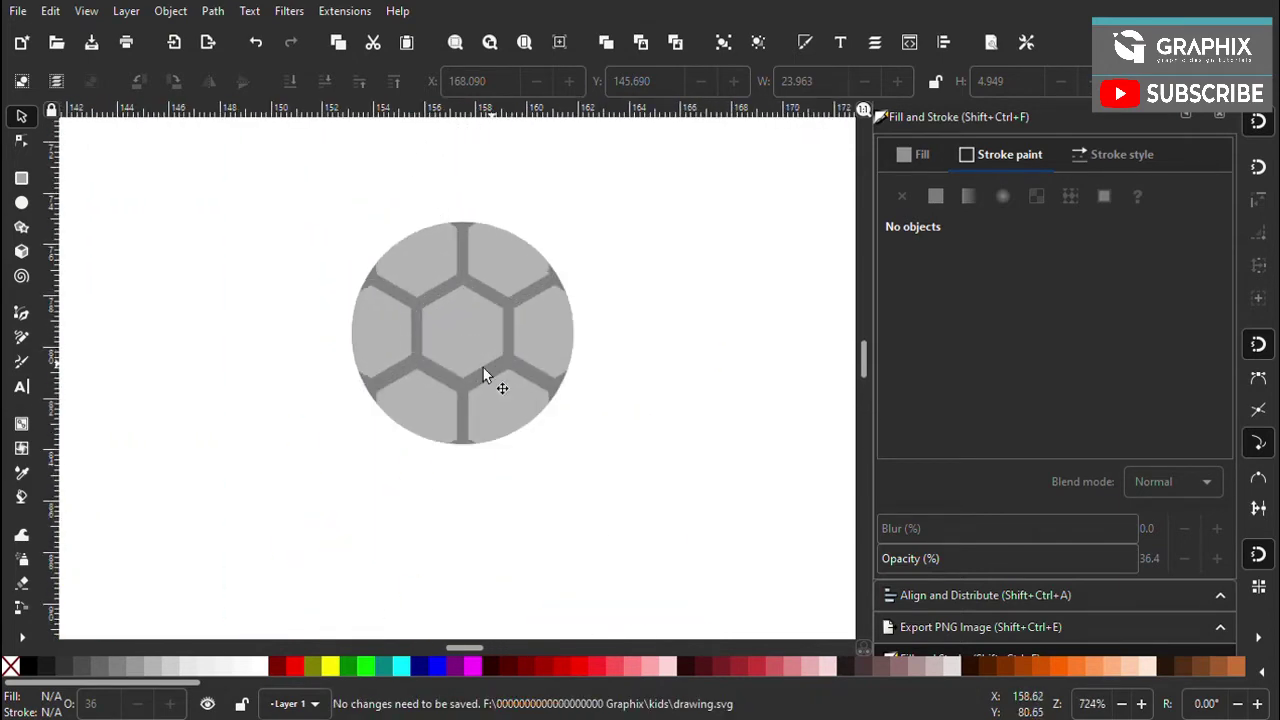
click(545, 280)
ctrl+scroll(545, 280, down, 2)
scroll(528, 300, up, 2)
key(ctrl+d)
mouse_move(531, 360)
mouse_down()
mouse_move(340, 370)
mouse_move(323, 292)
mouse_up()
click(394, 572)
Delete the copy's hexagon pattern, leaving a plain grey circle
key(Delete)
click(352, 363)
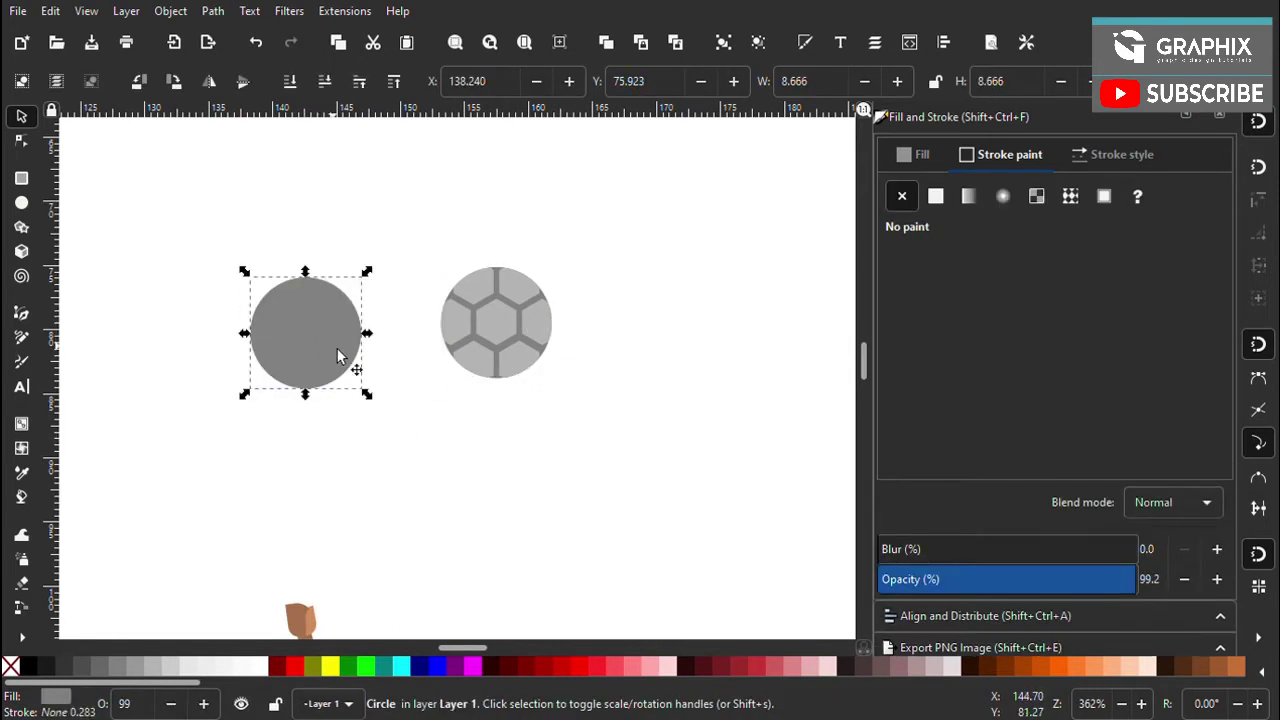
ctrl+scroll(352, 363, up, 1)
mouse_move(284, 382)
mouse_down()
mouse_move(310, 415)
mouse_move(400, 457)
mouse_move(327, 445)
mouse_up()
Make a black copy of the grey circle, about 19 mm, overlapping the grey one
key(ctrl+d)
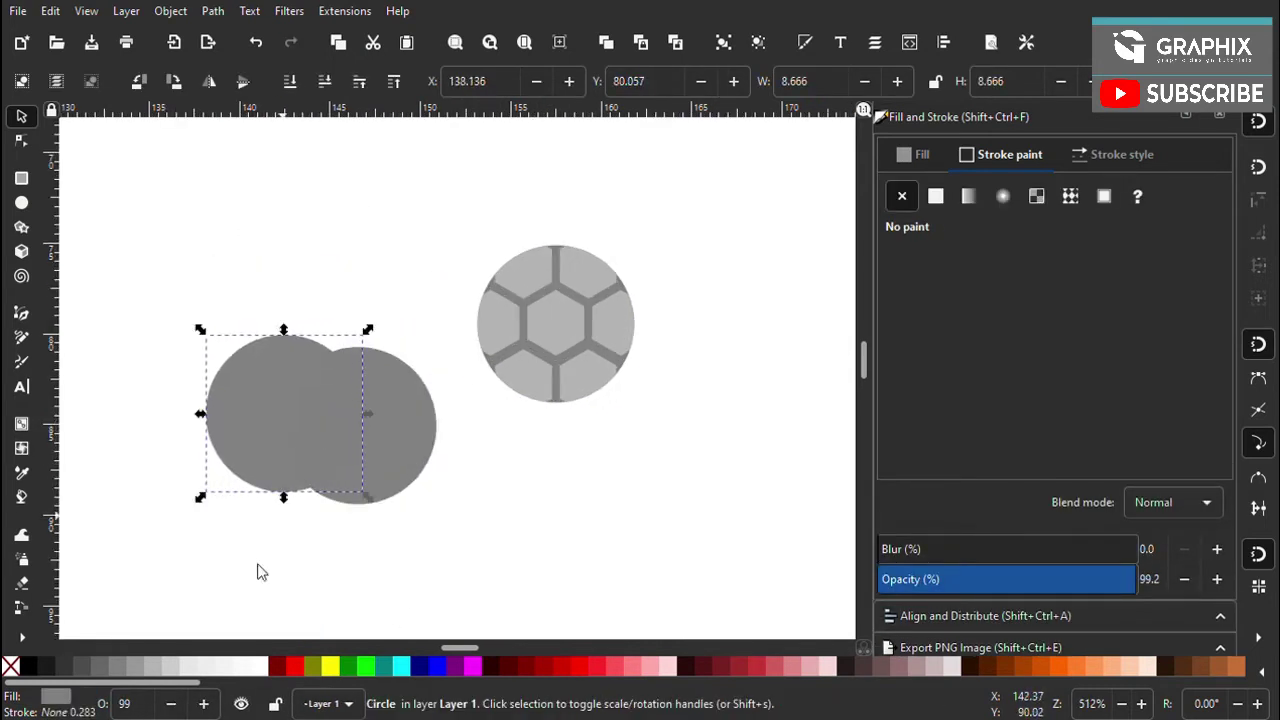
click(30, 665)
ctrl+scroll(370, 375, down, 1)
drag(371, 346, 455, 265)
drag(390, 450, 372, 397)
Try cutting the black circle out of the grey one, then undo it
shift+click(412, 448)
key(ctrl+minus)
click(549, 486)
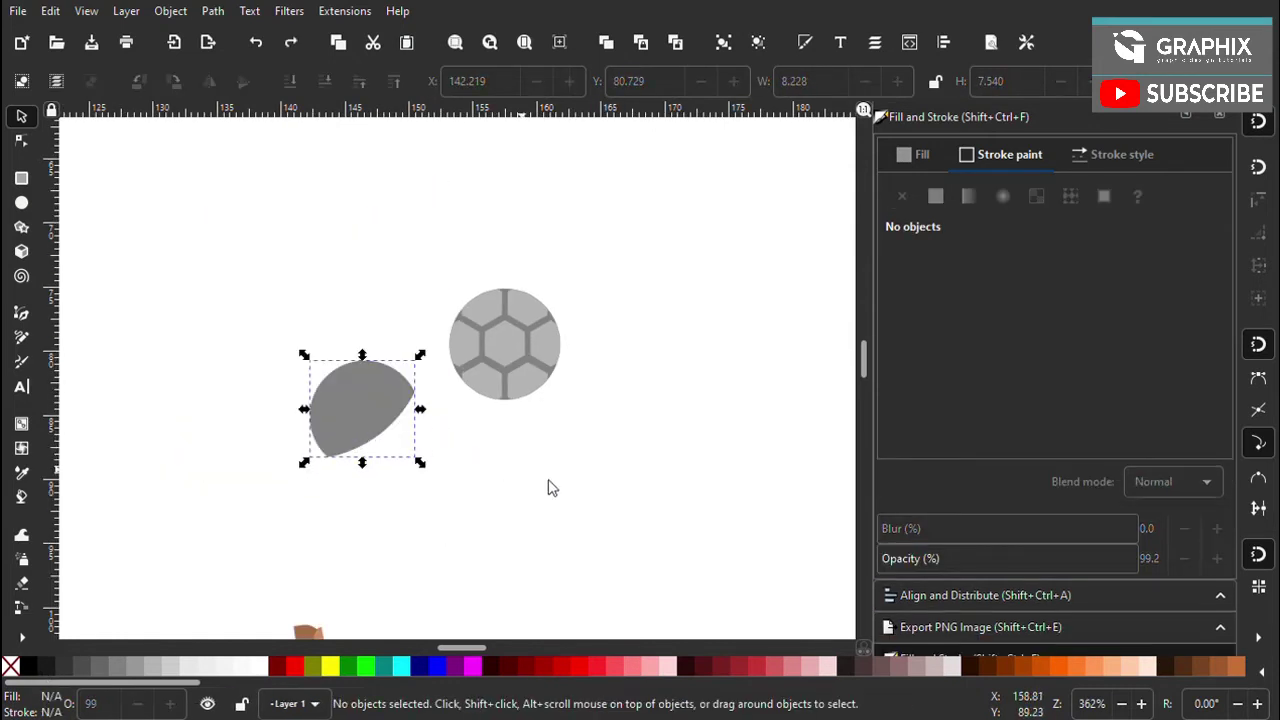
key(ctrl+z)
Try filling the circles' overlap and moving the grey circle, undo, and save
ctrl+scroll(430, 440, up, 2)
click(395, 470)
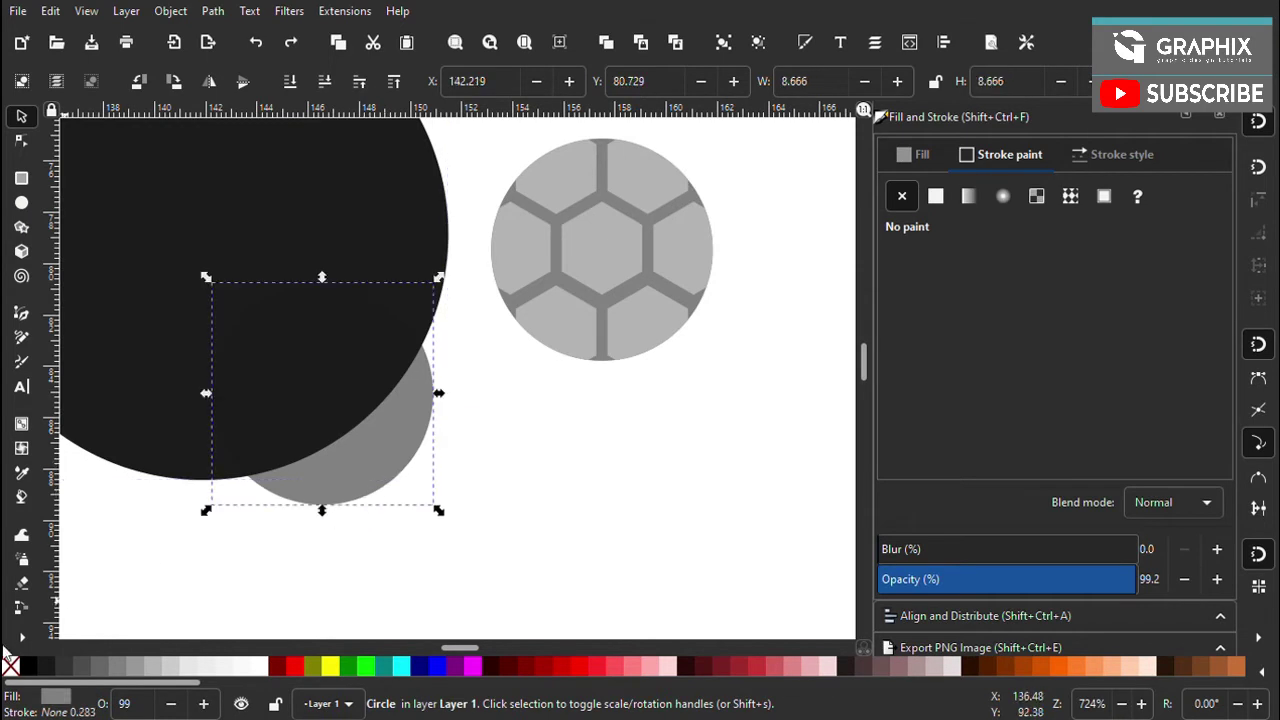
click(21, 498)
click(383, 458)
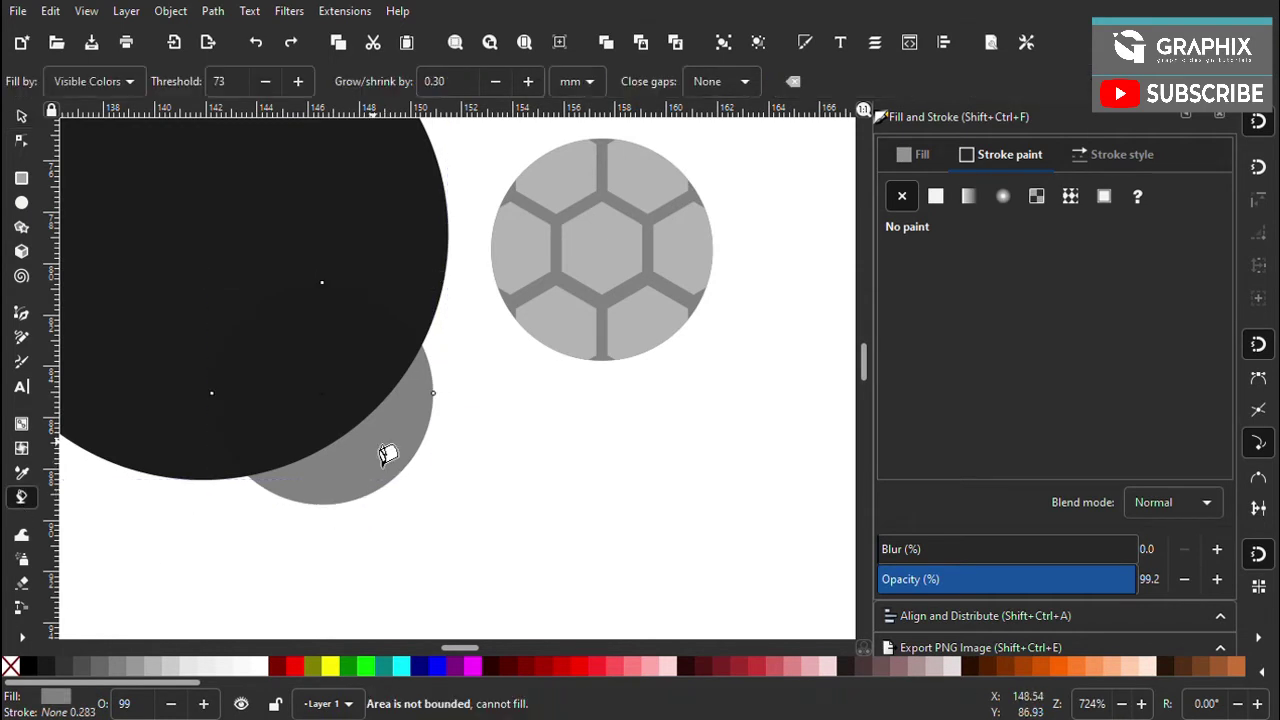
click(21, 116)
mouse_move(362, 455)
mouse_down()
mouse_move(503, 509)
mouse_move(568, 506)
mouse_up()
key(ctrl+z)
scroll(640, 470, down, 1)
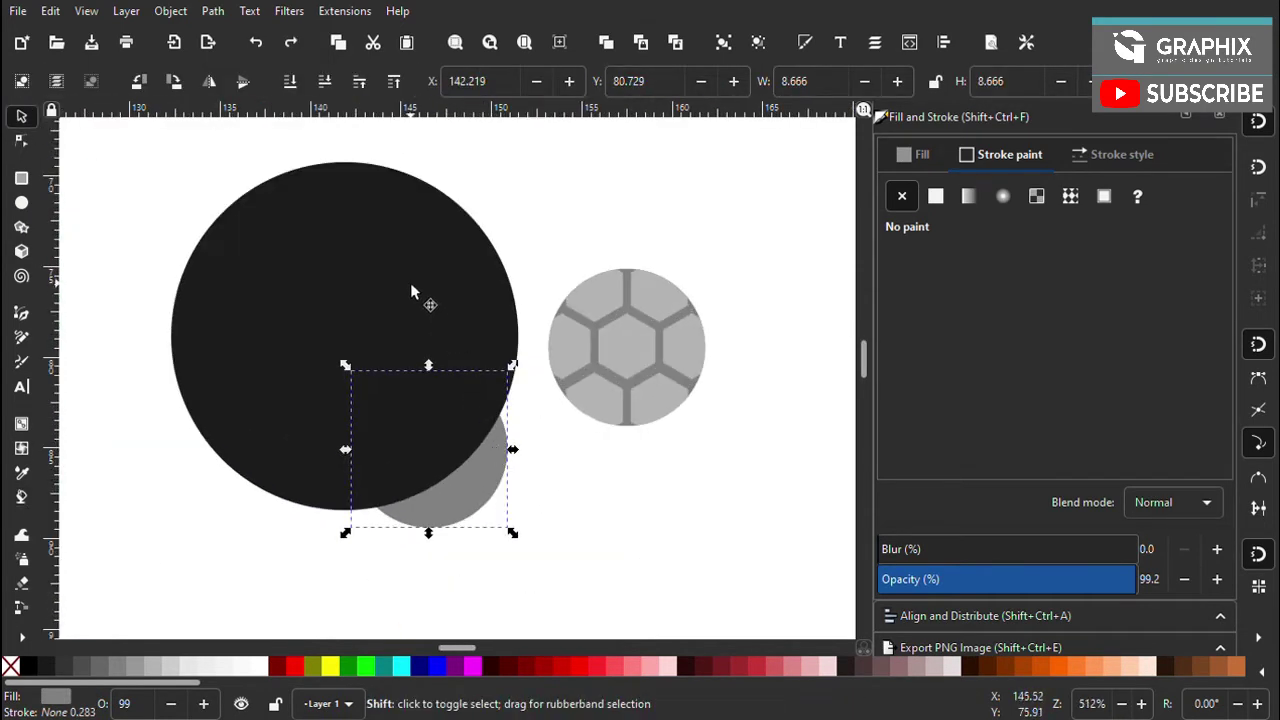
click(517, 305)
key(ctrl+s)
Try an intersection of the grey and black circles
click(479, 510)
shift+click(416, 292)
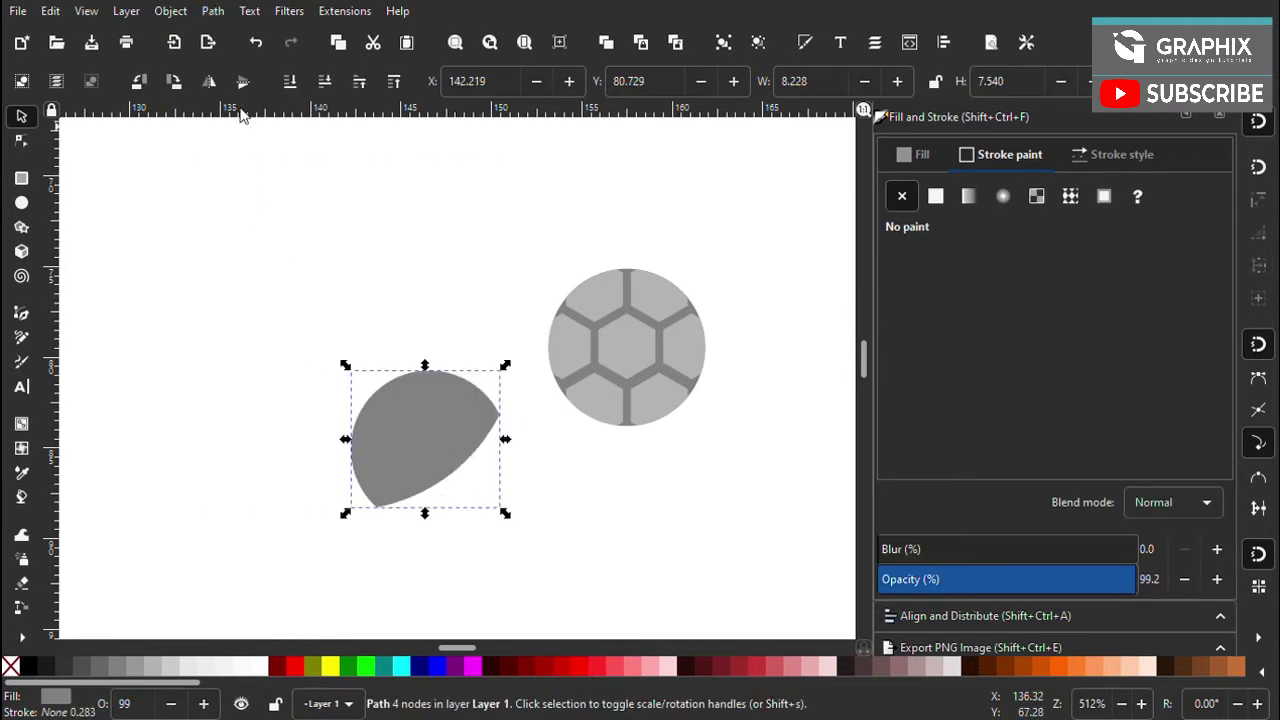
click(255, 42)
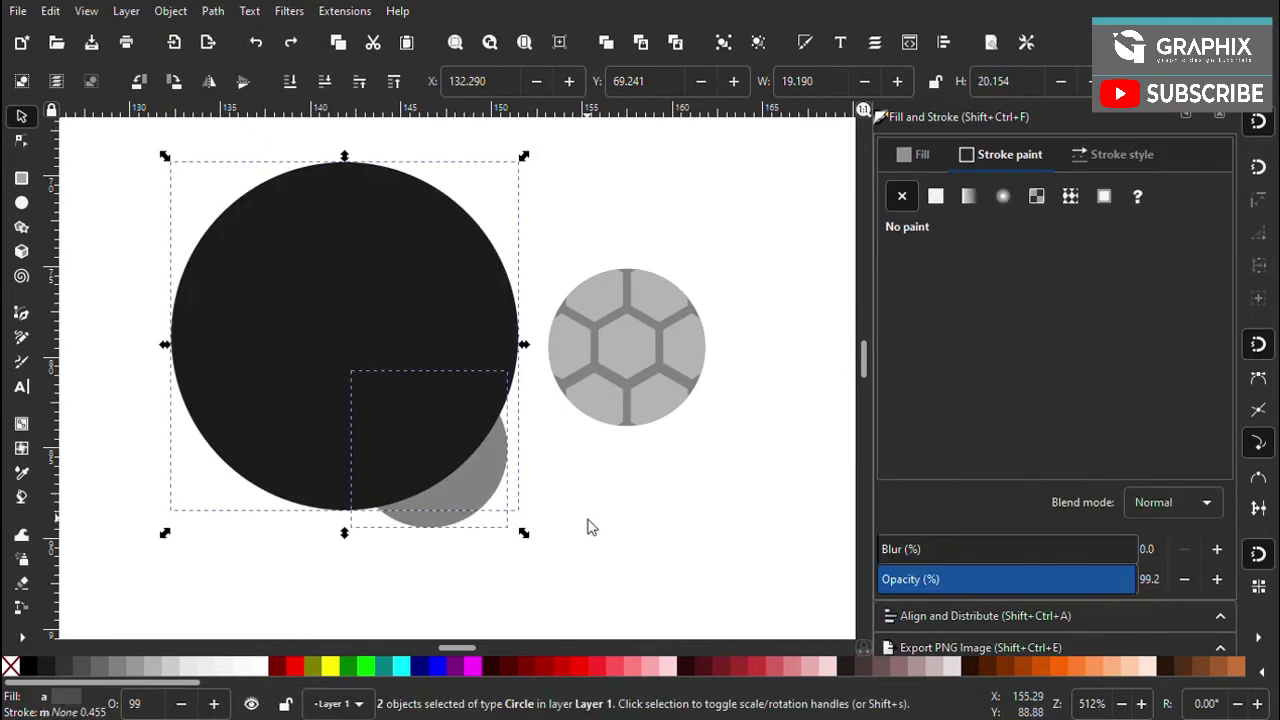
click(590, 527)
click(472, 479)
scroll(535, 525, up, 4)
Draw a small rectangle at the black circle's edge and union it with the grey circle
key(r)
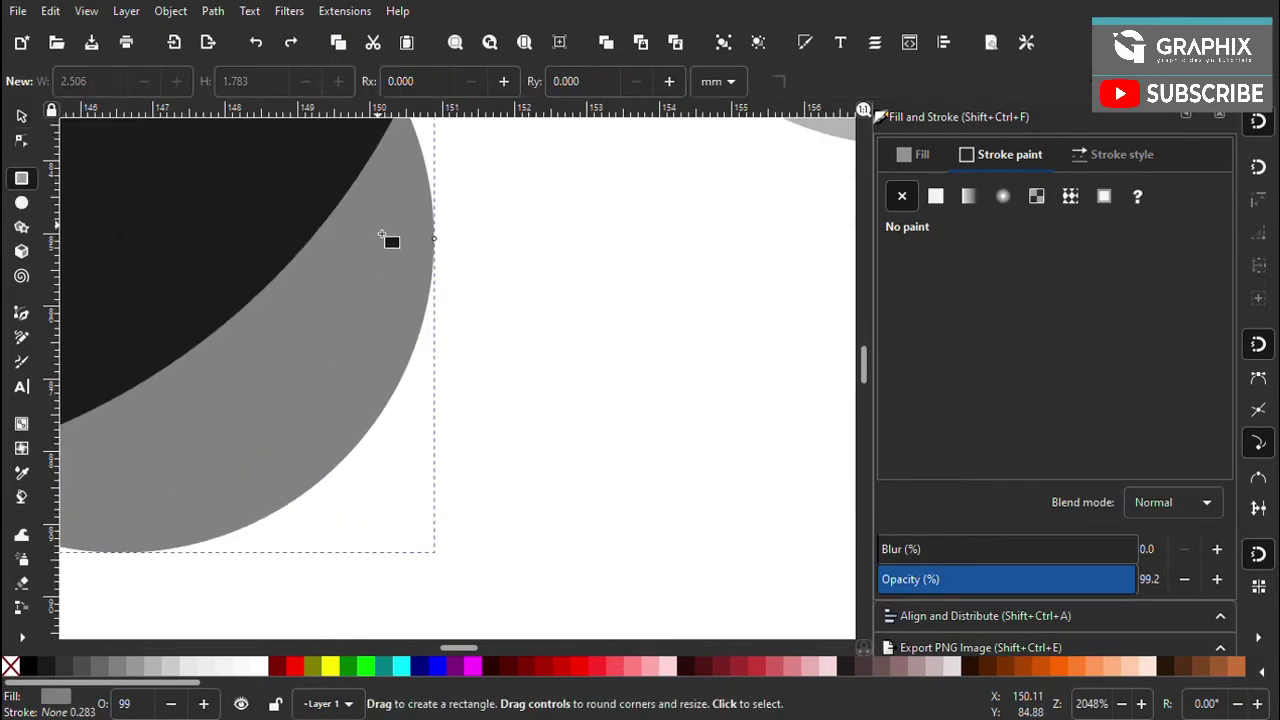
scroll(389, 239, down, 1)
scroll(357, 352, down, 2)
drag(307, 189, 375, 358)
click(21, 115)
key(minus)
key(minus)
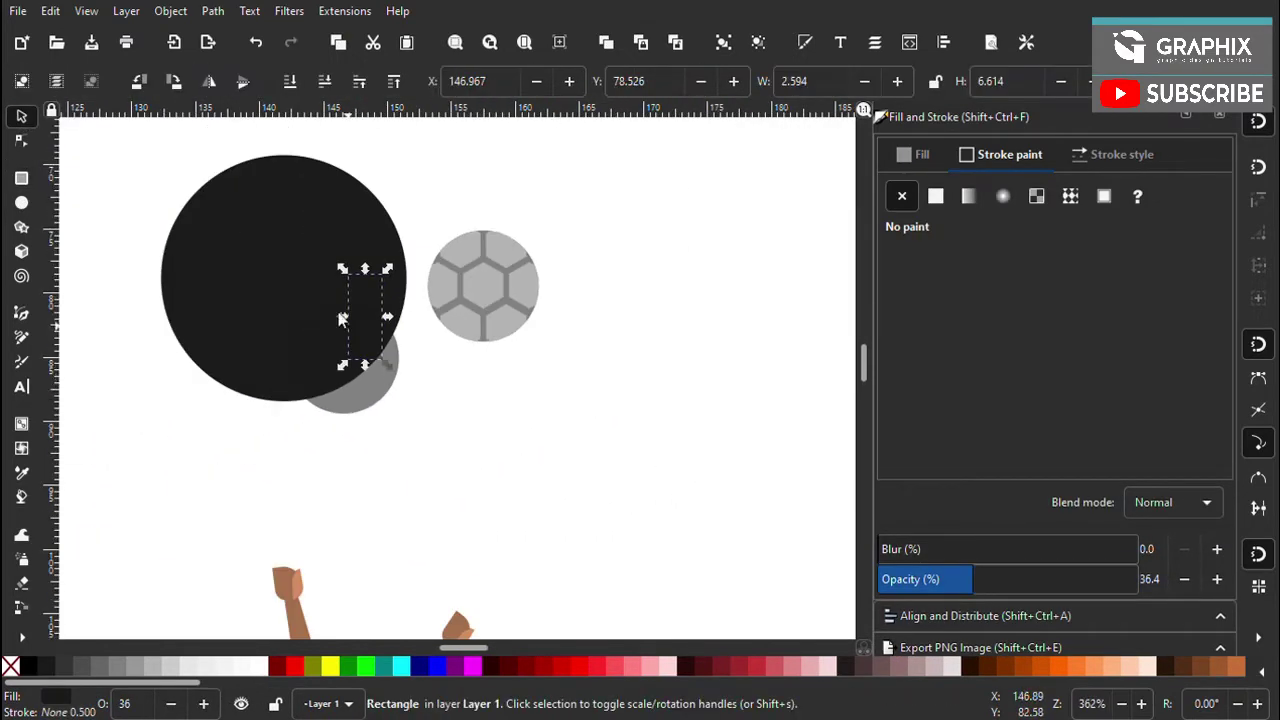
click(171, 250)
click(349, 413)
key(ctrl+plus)
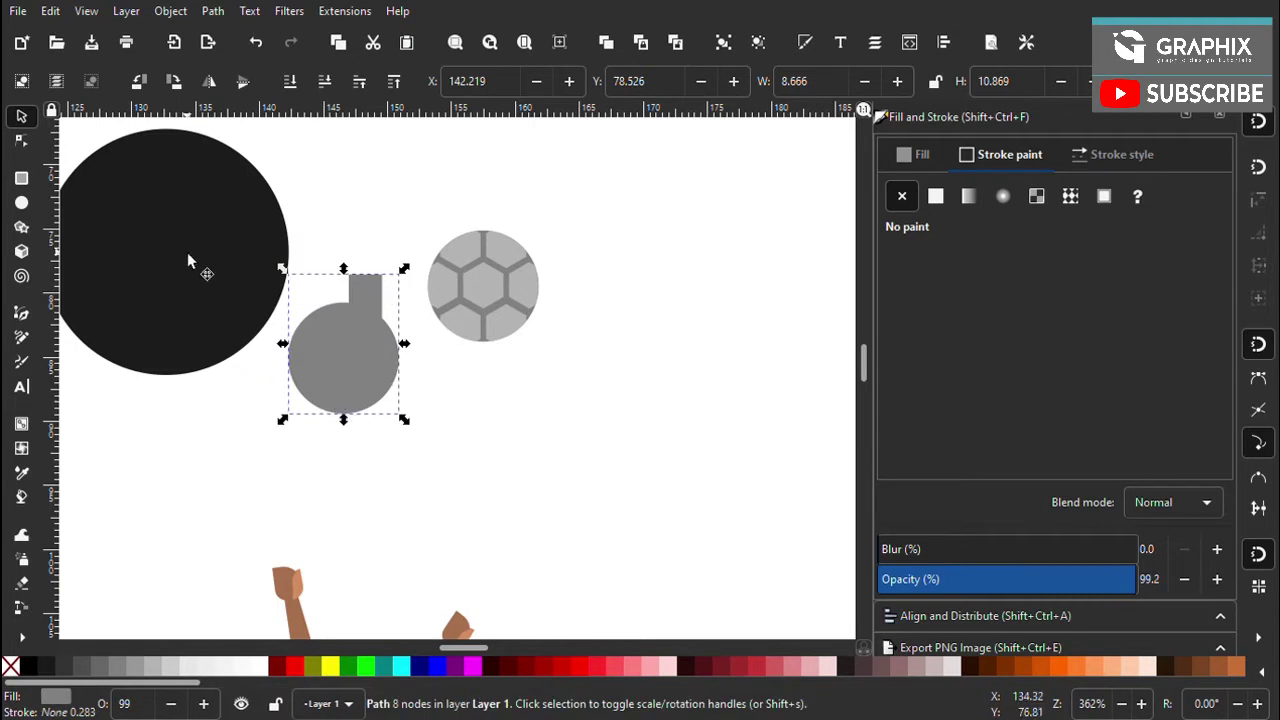
Try combining the shapes, then undo back to black circle over grey circle
mouse_move(182, 300)
mouse_down()
mouse_move(277, 308)
mouse_move(309, 420)
mouse_up()
shift+click(340, 420)
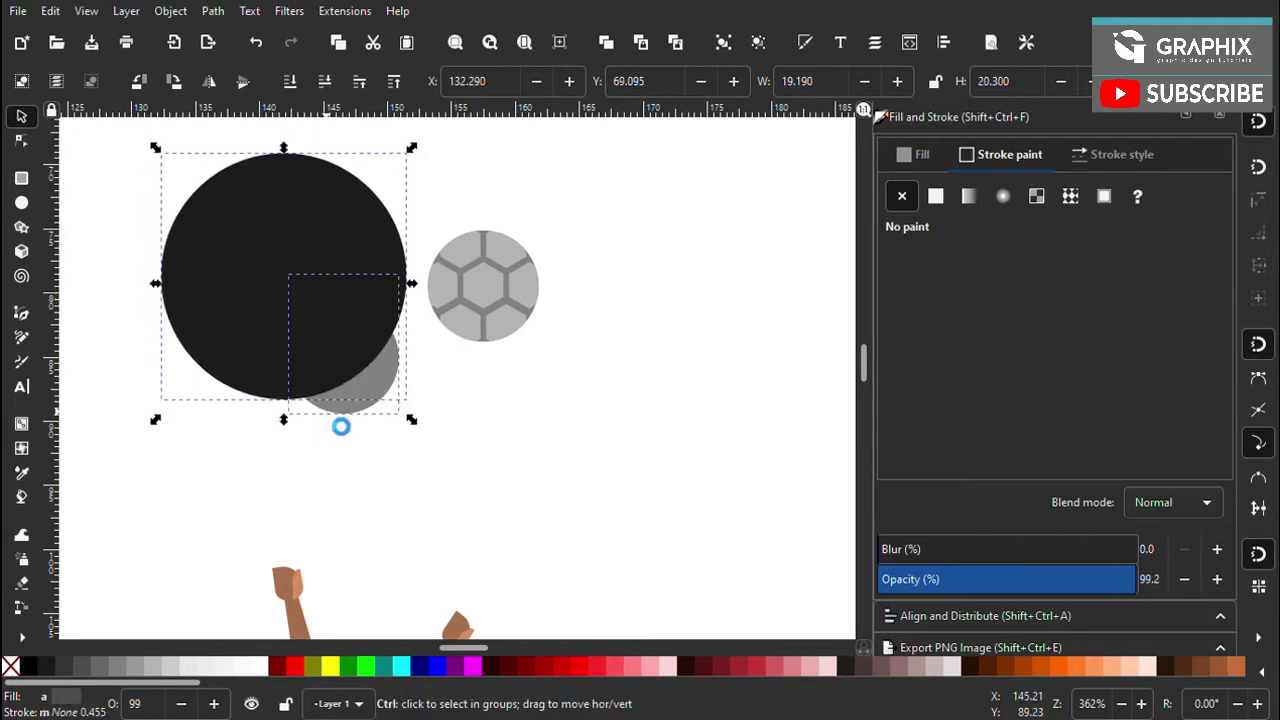
key(ctrl+minus)
key(ctrl+z)
key(ctrl+z)
key(plus)
Split the two circles with Path > Division and delete the upper piece
click(349, 371)
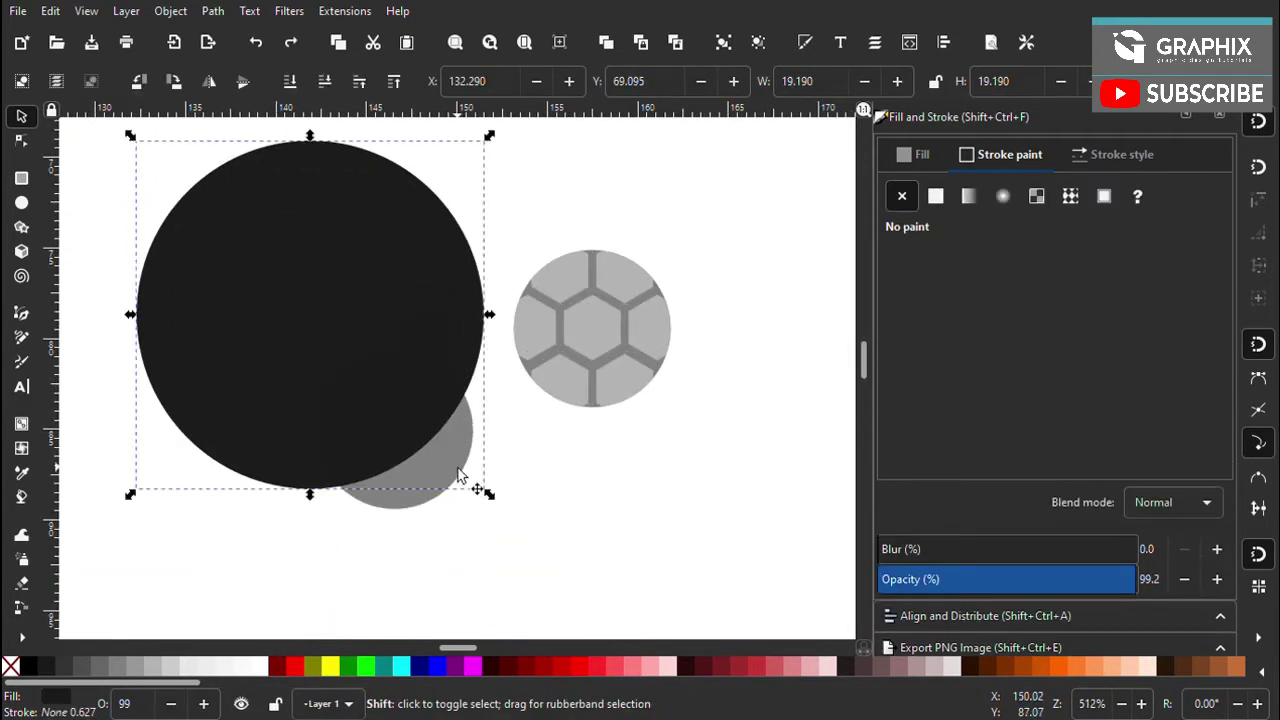
shift+click(457, 480)
key(minus)
key(plus)
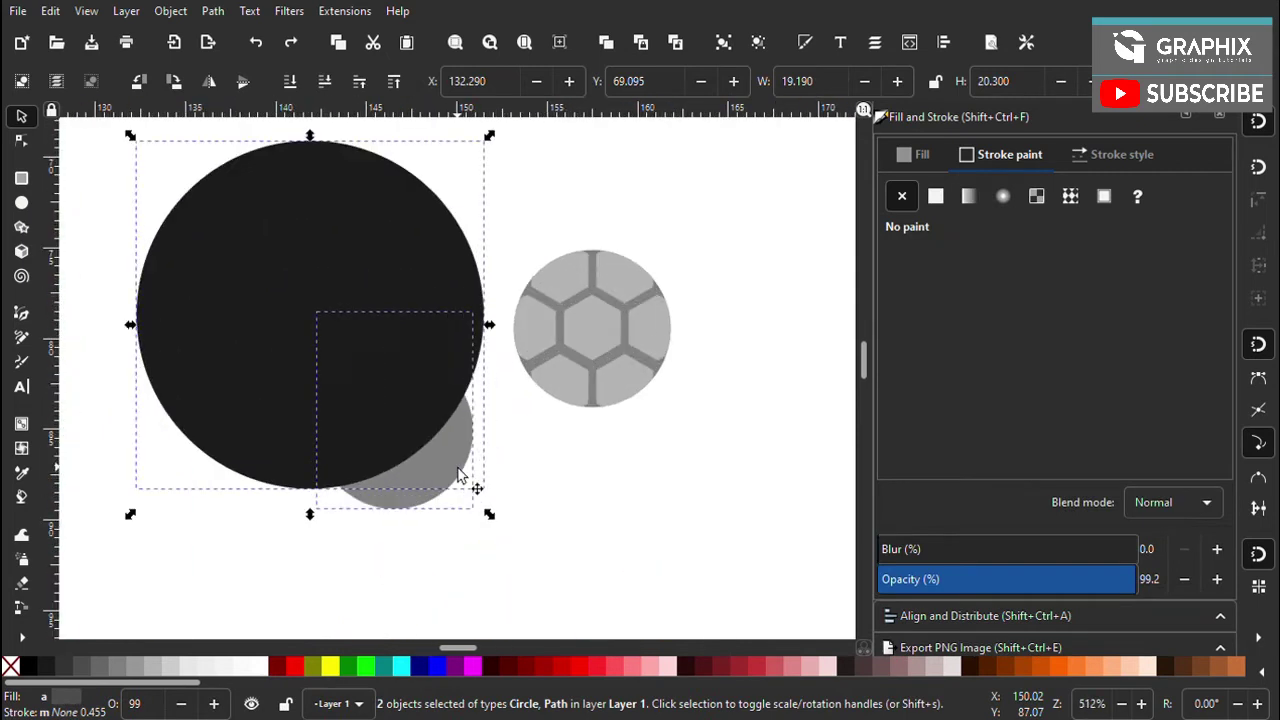
click(212, 12)
click(259, 187)
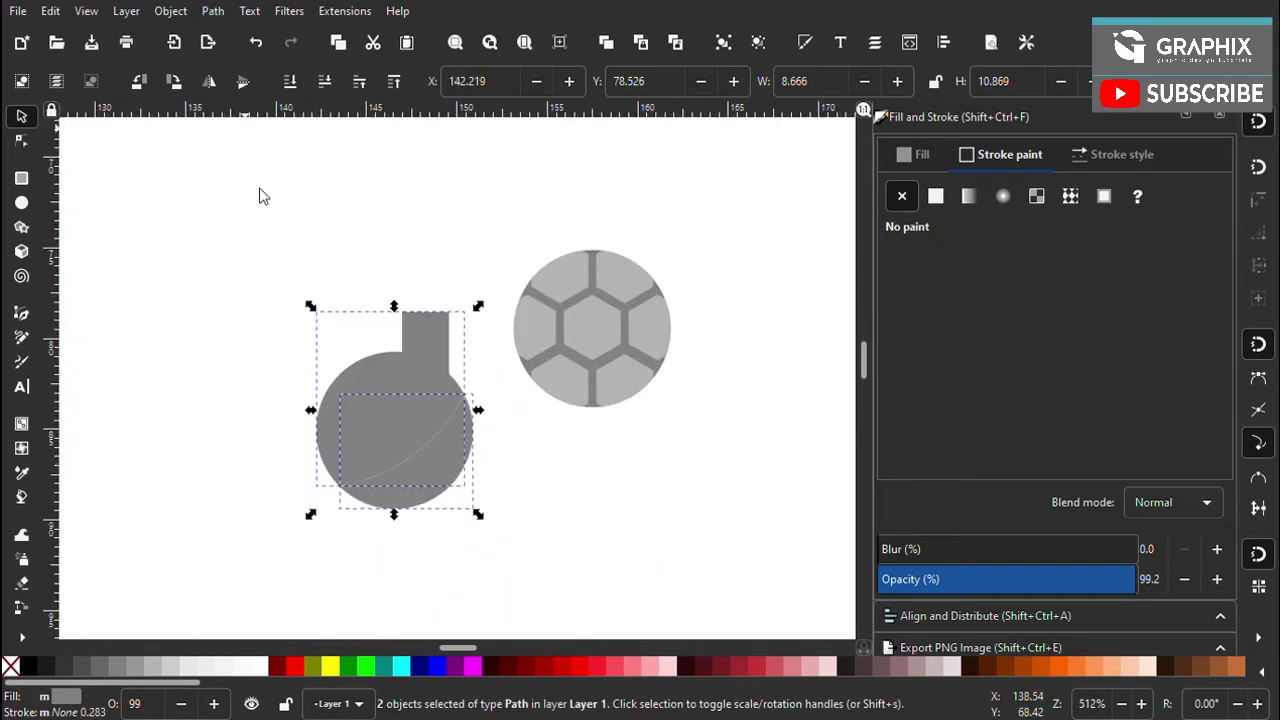
drag(414, 437, 365, 370)
key(Delete)
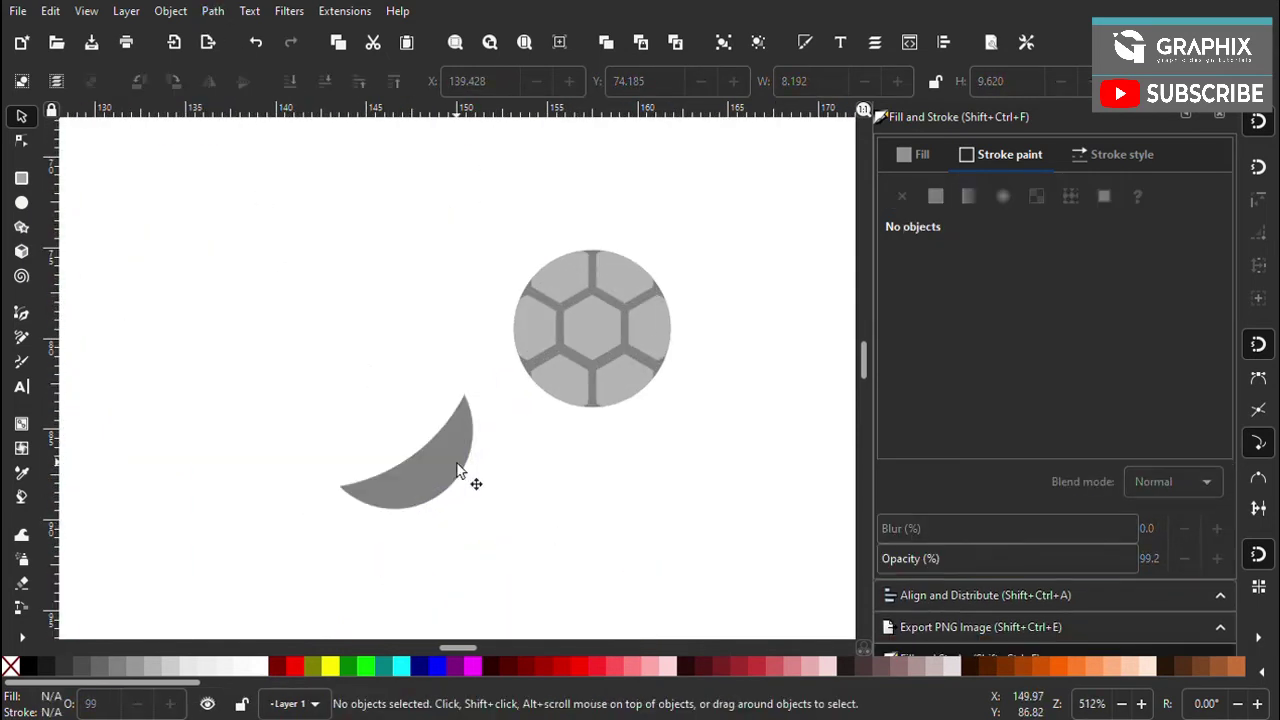
Place the crescent on the ball, fill it black, and set opacity to about 22%
drag(466, 477, 666, 377)
scroll(660, 371, up, 5)
scroll(660, 371, down, 2)
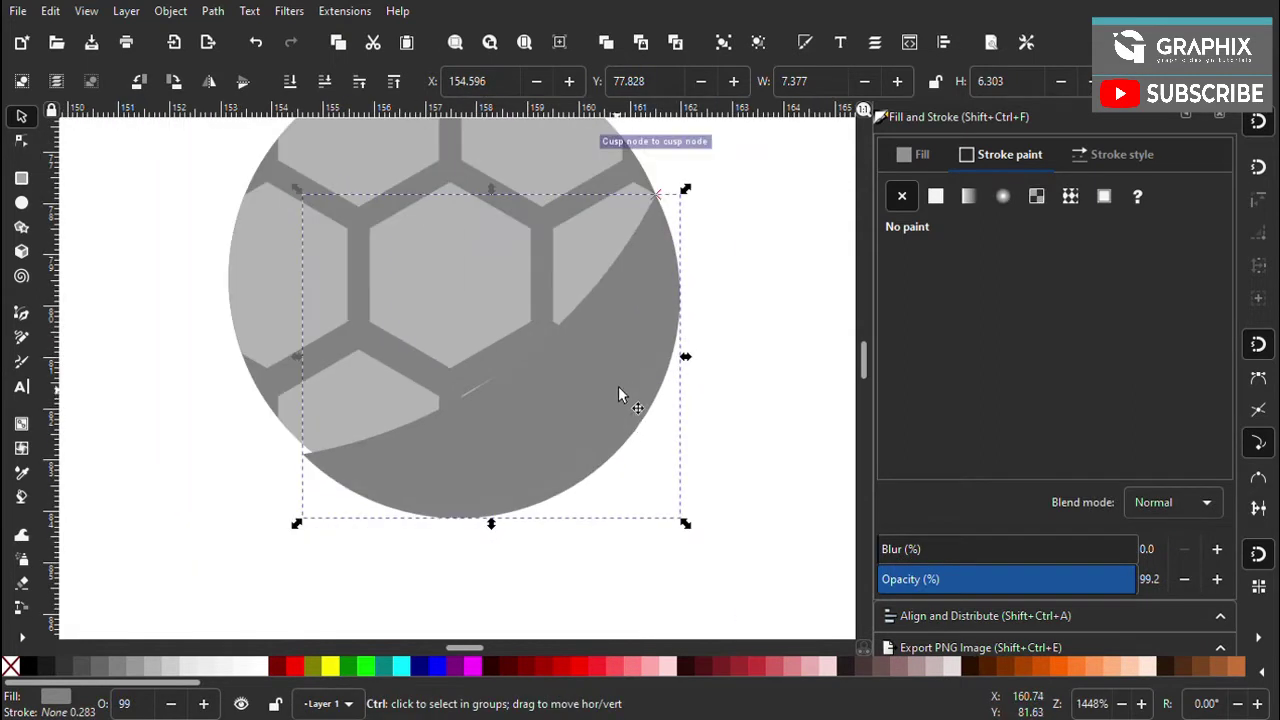
click(28, 666)
mouse_move(1130, 579)
mouse_down()
mouse_move(883, 590)
mouse_move(940, 584)
mouse_up()
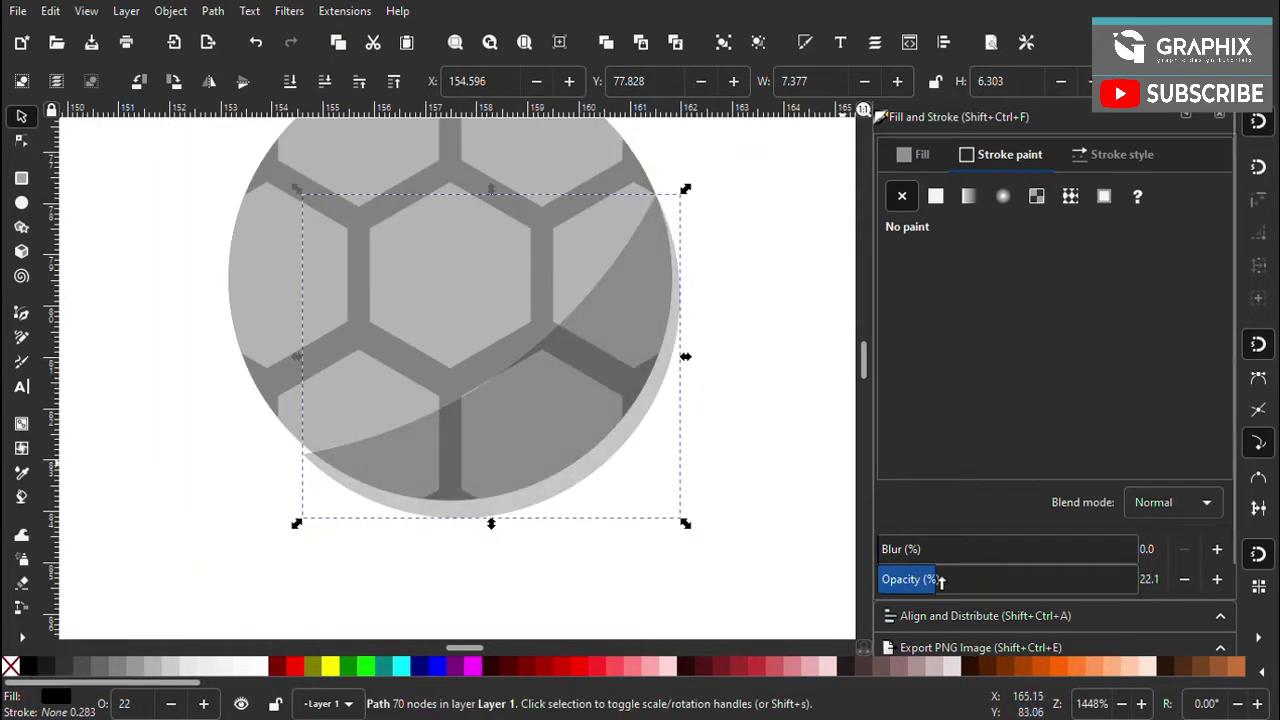
click(741, 538)
Align the crescent's top and bottom edges with the soccer ball's
click(618, 409)
shift+click(457, 206)
click(909, 42)
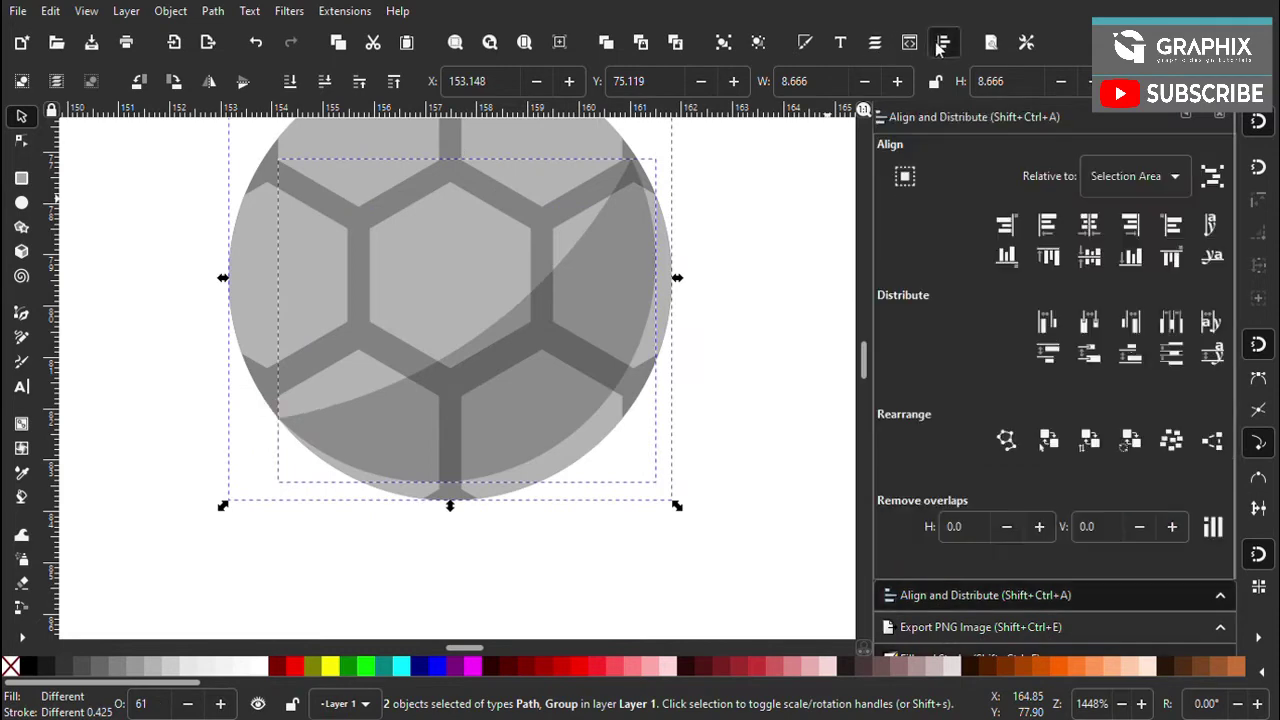
click(1128, 258)
click(1130, 225)
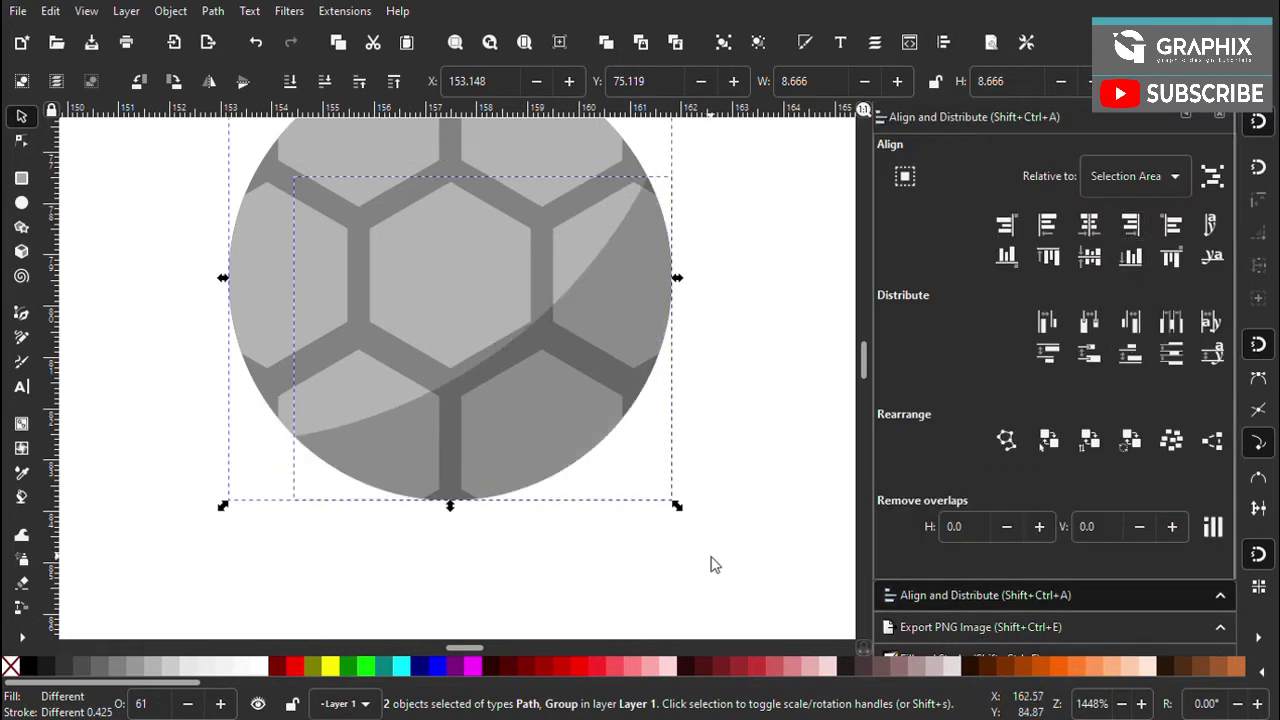
click(709, 563)
scroll(543, 443, down, 1)
scroll(514, 420, down, 6)
scroll(468, 348, up, 2)
Group the soccer ball with its crescent shading and save drawing.svg
drag(383, 235, 600, 410)
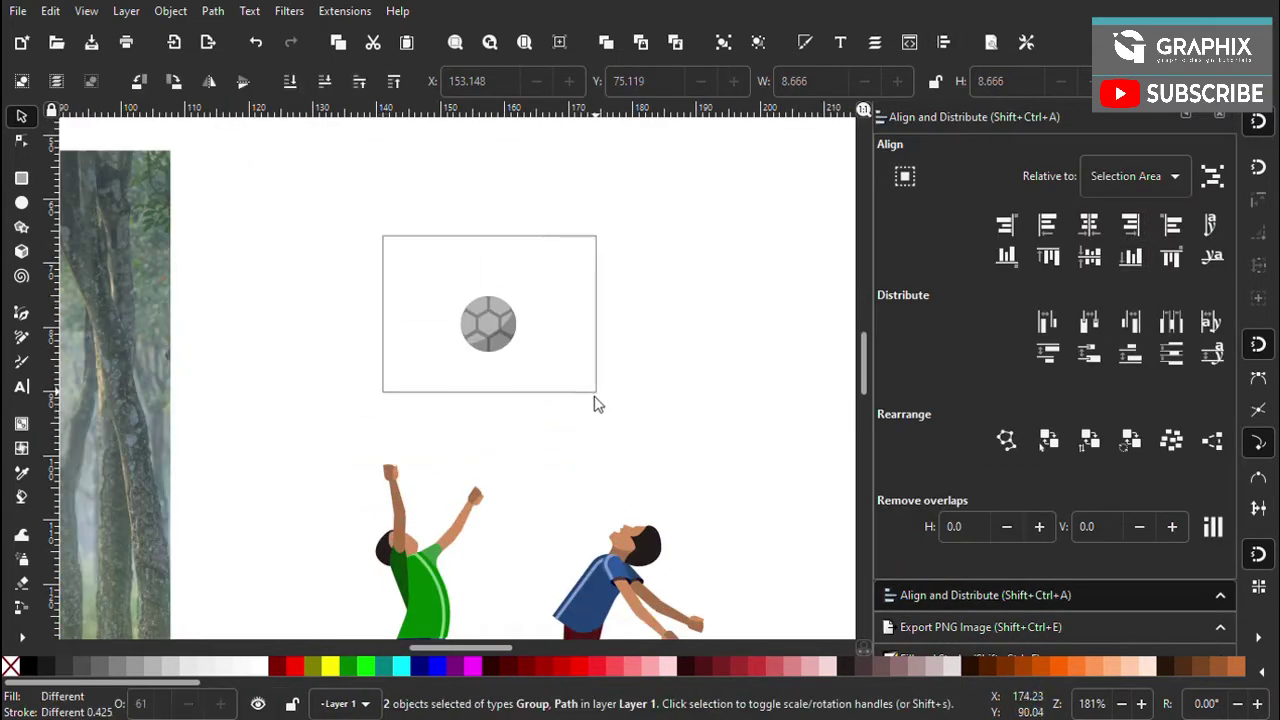
key(ctrl+g)
click(458, 392)
scroll(458, 392, down, 2)
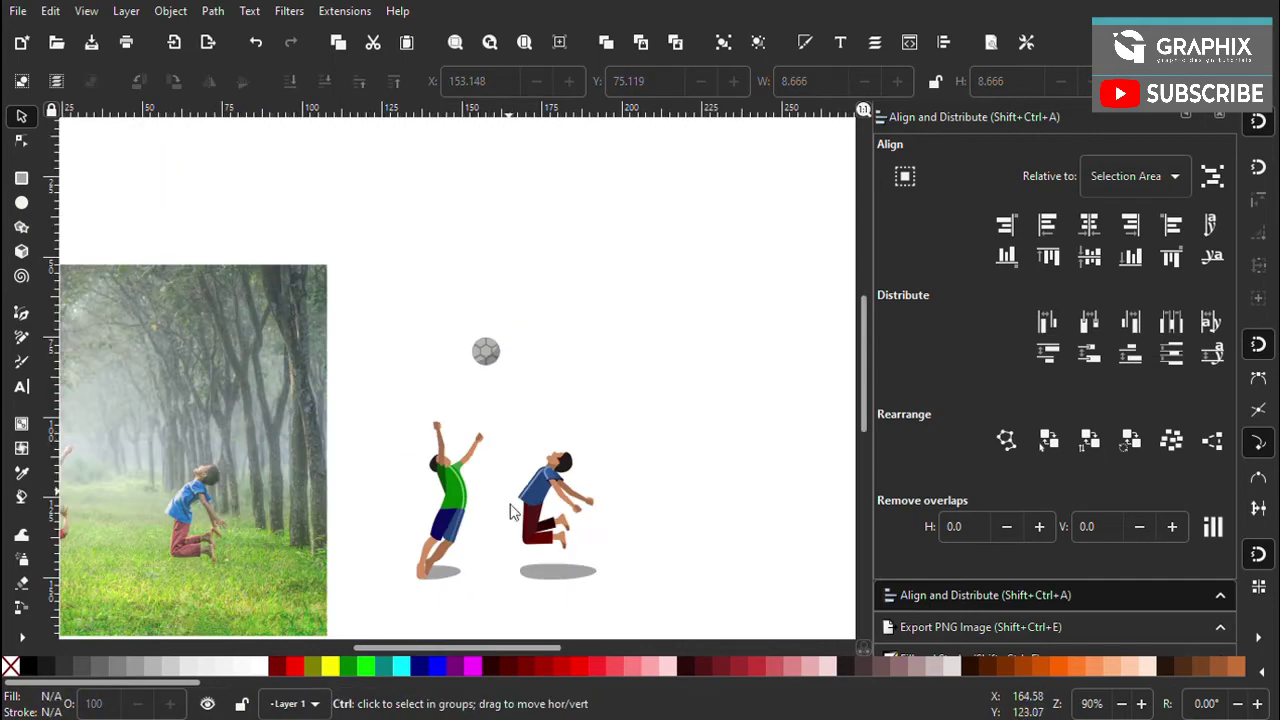
scroll(511, 508, up, 2)
key(ctrl+s)
scroll(517, 386, down, 2)
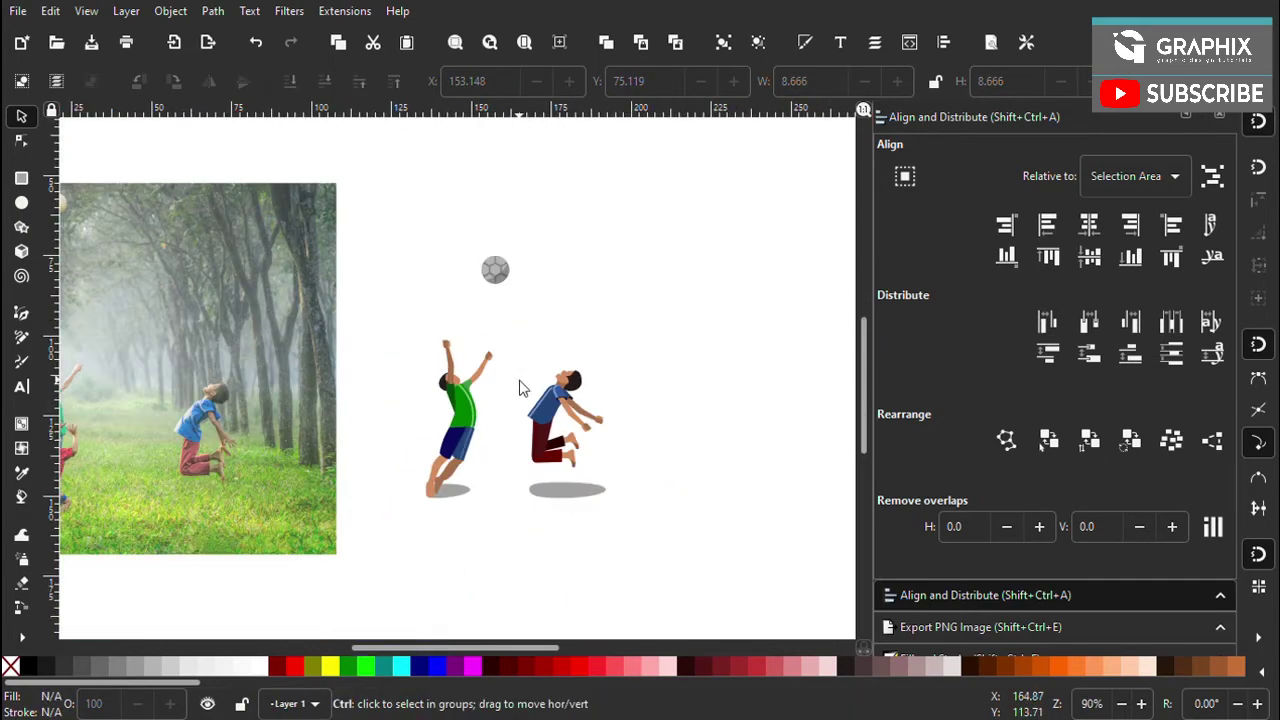
scroll(510, 420, up, 1)
scroll(500, 457, down, 3)
scroll(503, 431, up, 1)
scroll(503, 431, up, 1)
key(ctrl+s)
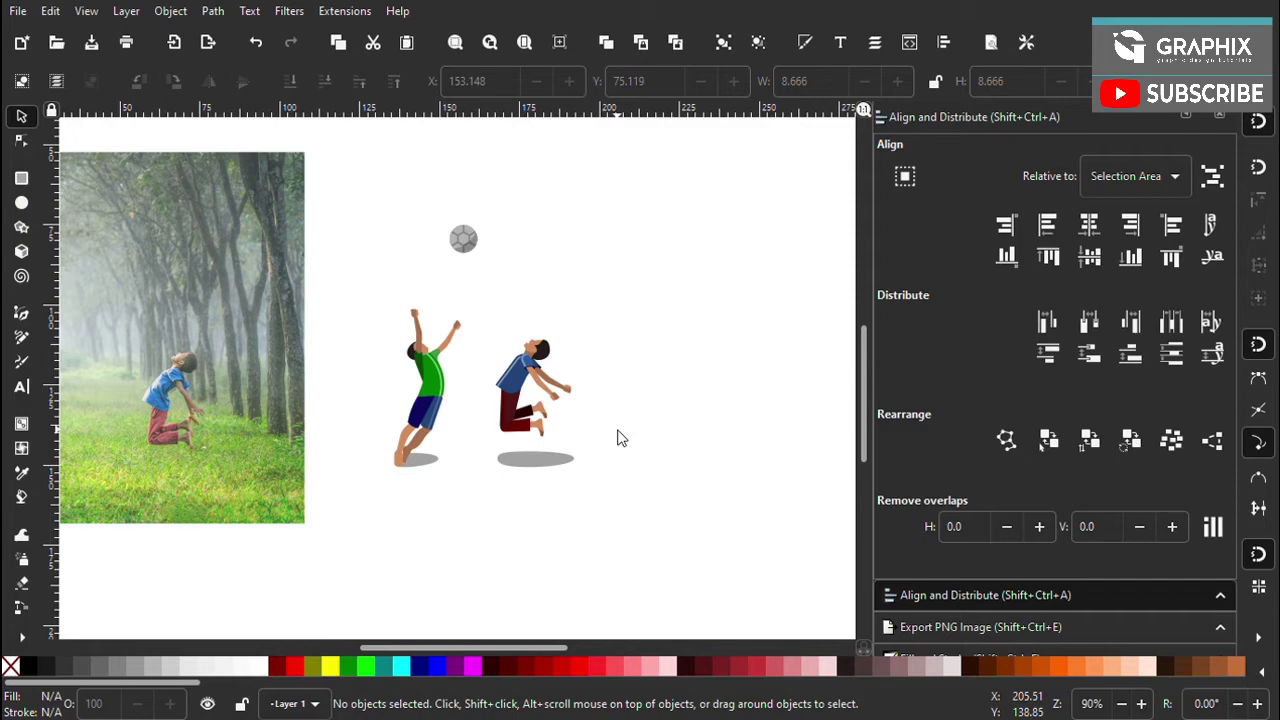
Save the drawing
scroll(582, 460, up, 3)
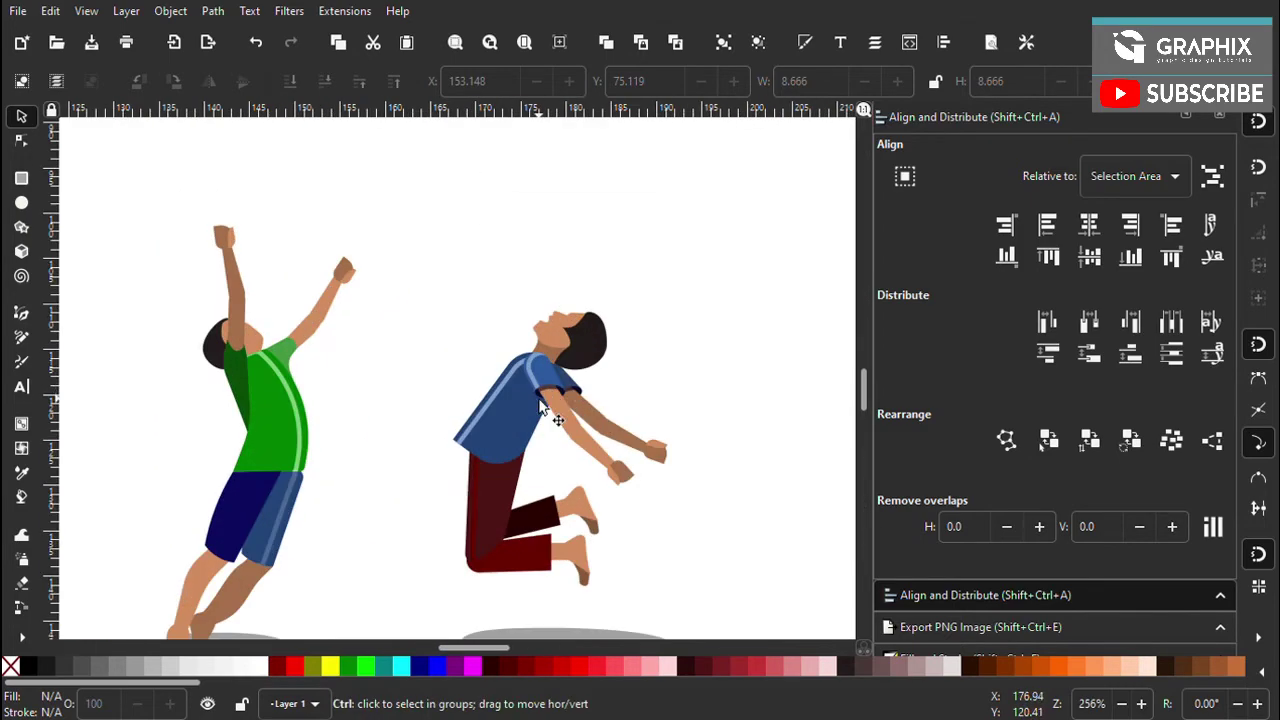
scroll(588, 430, down, 2)
key(ctrl+s)
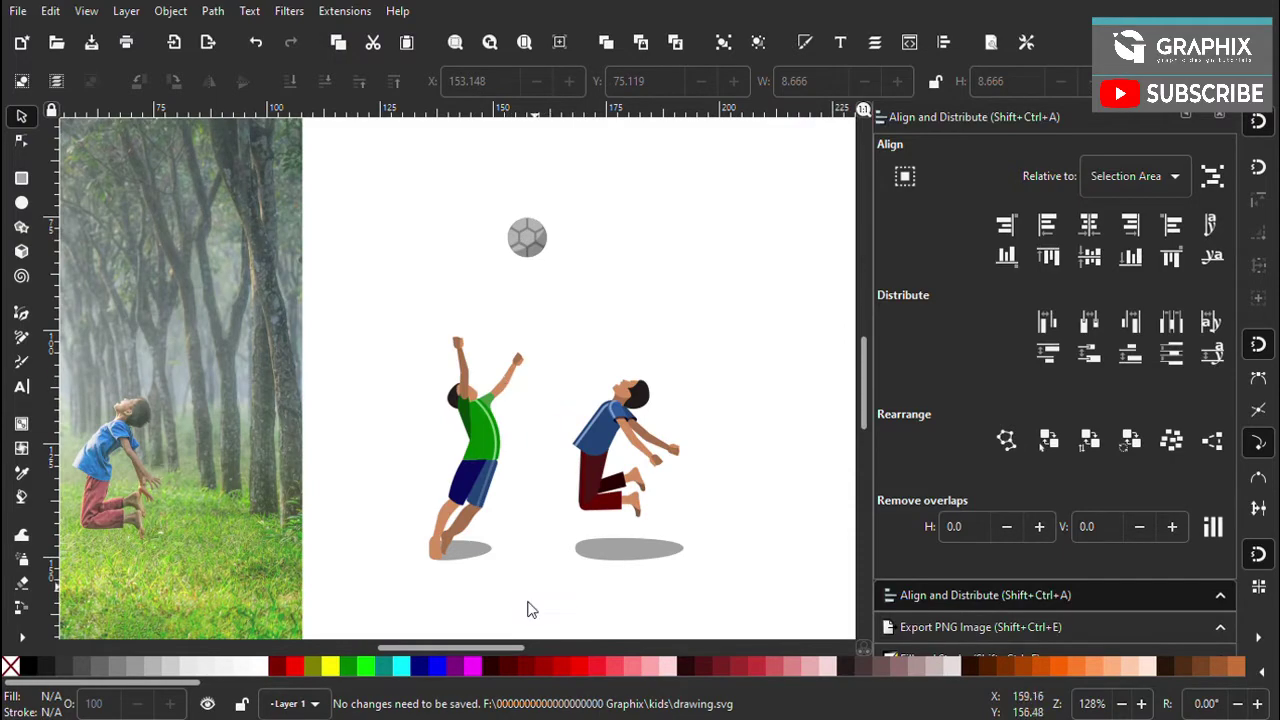
Enlarge the left boy's shadow ellipse
scroll(540, 570, down, 2)
scroll(457, 491, up, 2)
scroll(443, 506, up, 2)
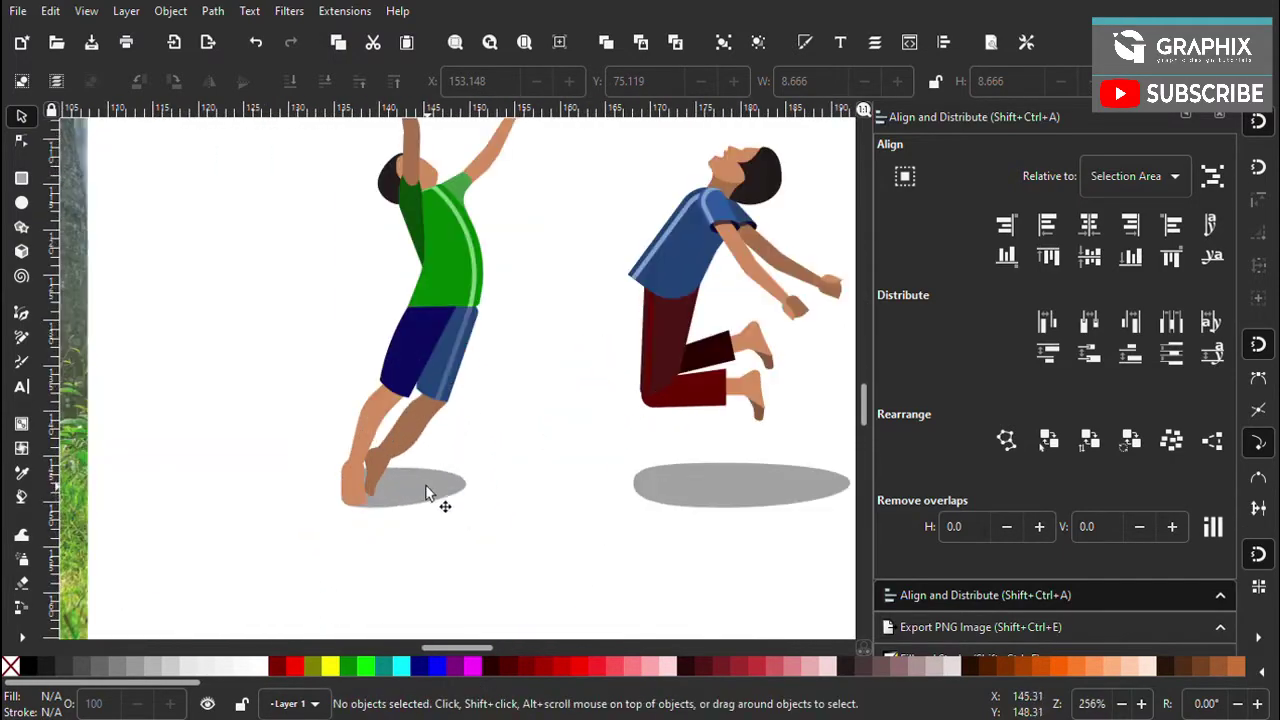
click(450, 495)
drag(471, 462, 551, 444)
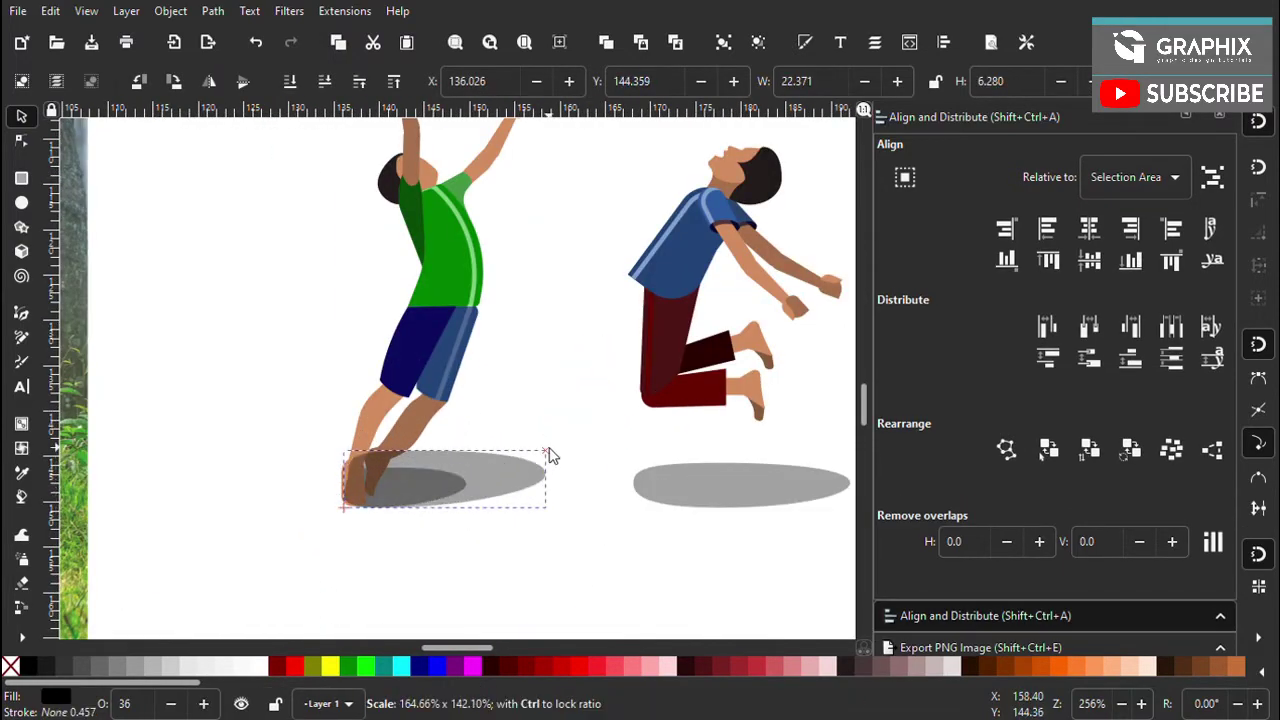
Set the left boy's shadow opacity to 20 in Fill and Stroke
click(806, 43)
mouse_move(975, 578)
mouse_down()
mouse_move(884, 578)
mouse_move(905, 572)
mouse_up()
click(320, 500)
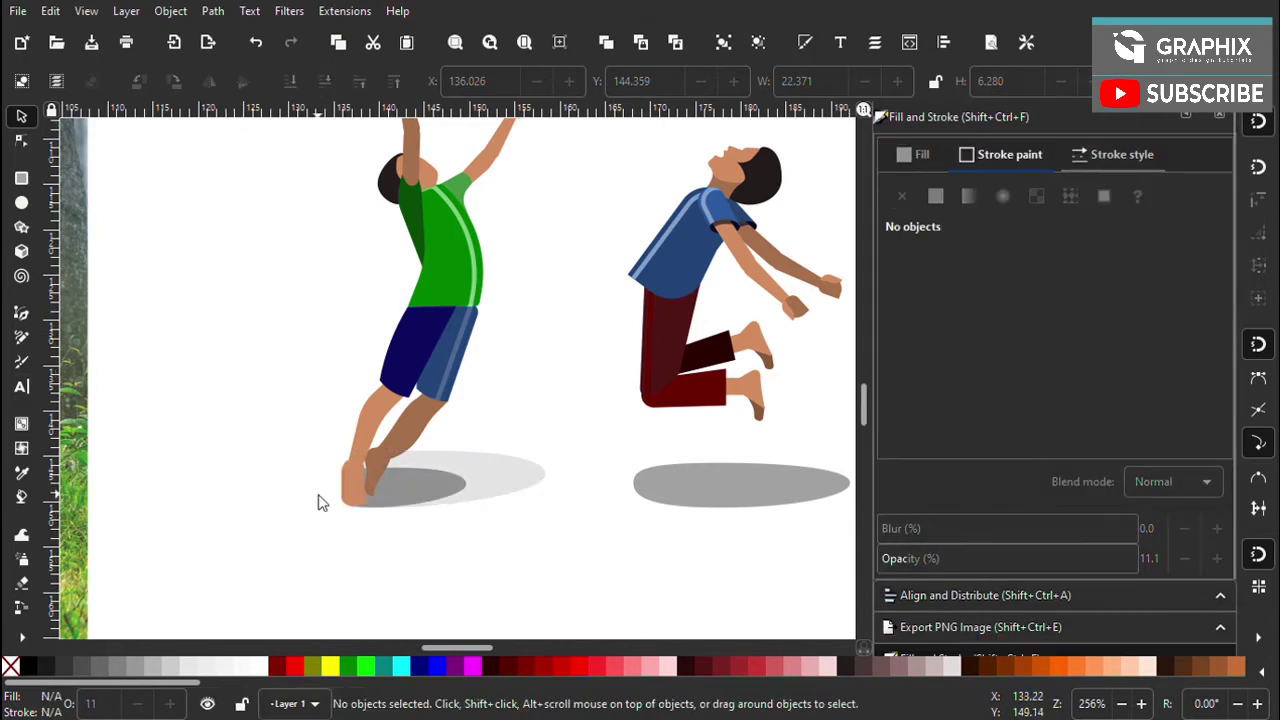
ctrl+scroll(400, 523, up, 1)
click(400, 520)
drag(972, 579, 939, 583)
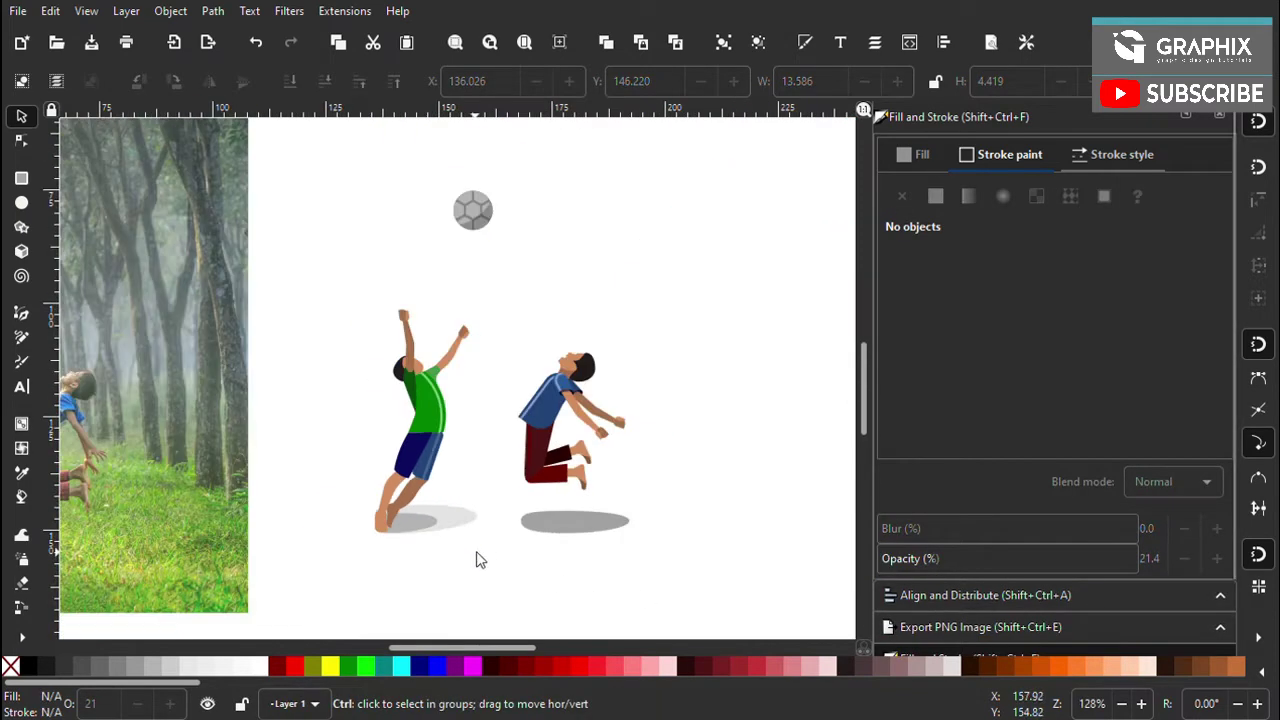
click(370, 520)
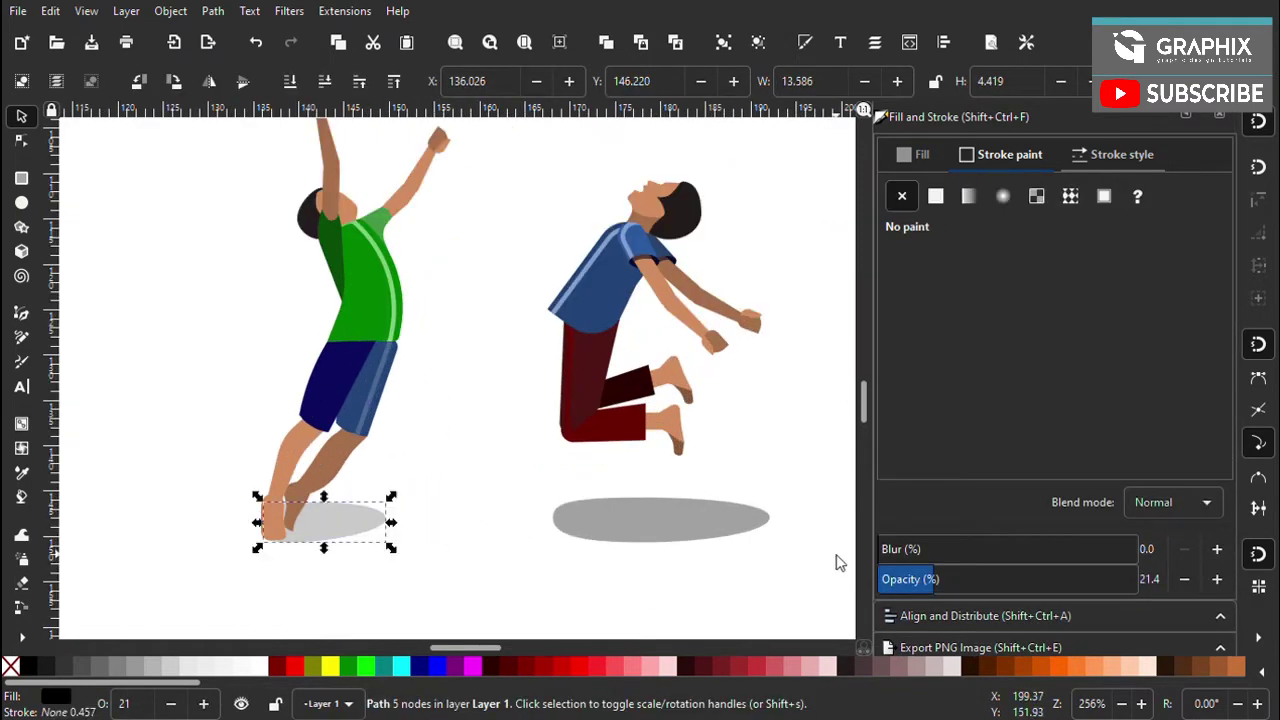
drag(932, 580, 937, 582)
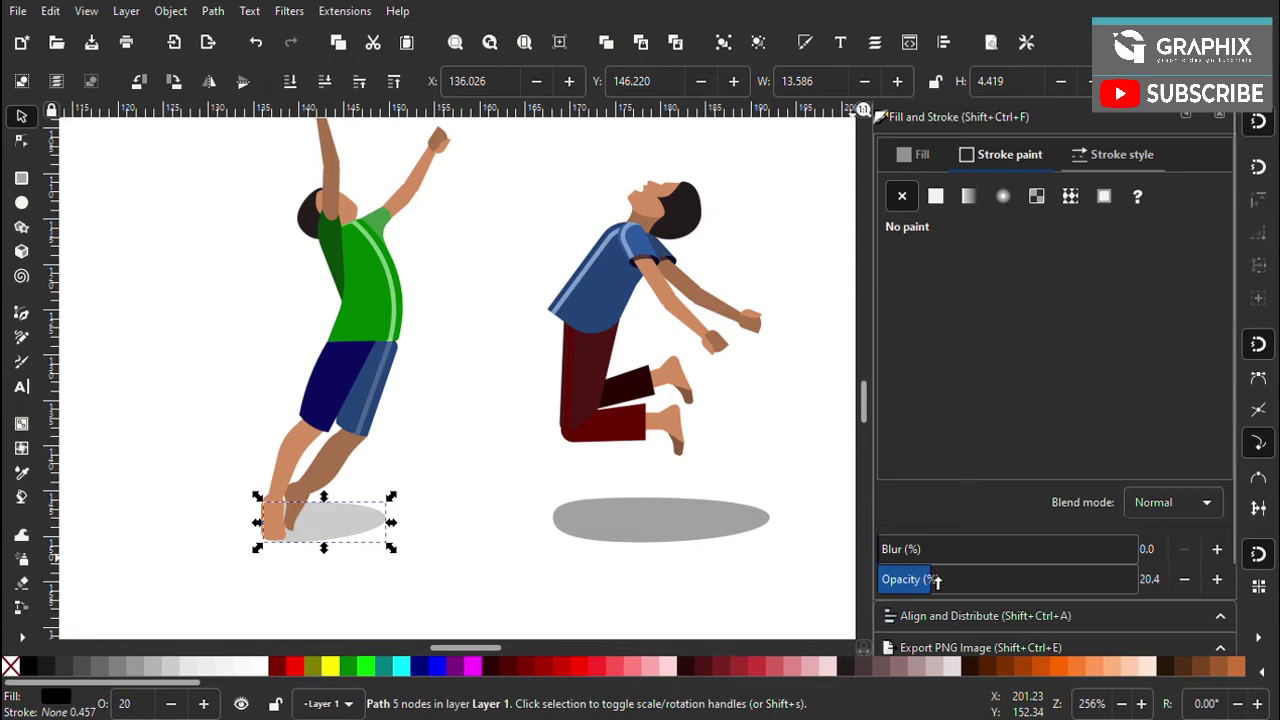
Set the right boy's shadow opacity to 20
click(770, 520)
text(20)
key(Return)
click(494, 594)
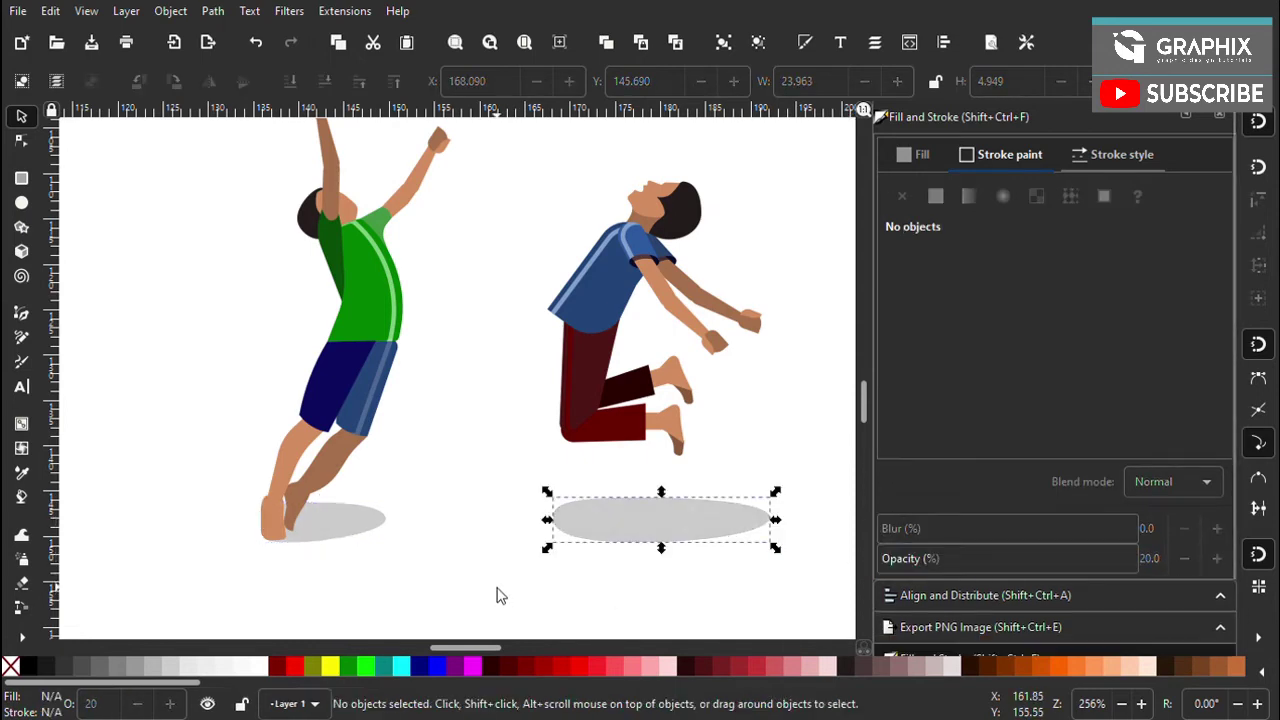
Review the fainter shadows and save the drawing
scroll(506, 509, down, 3)
scroll(532, 452, up, 2)
scroll(530, 465, up, 2)
scroll(606, 449, down, 2)
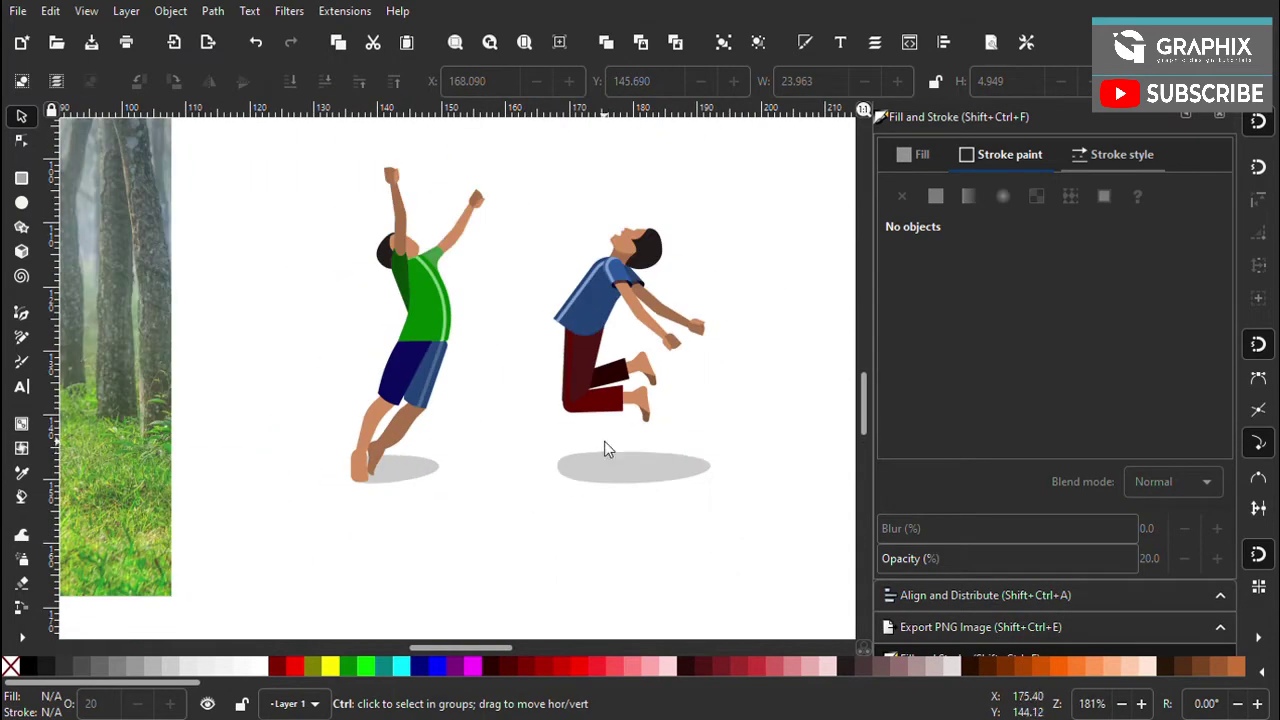
scroll(615, 470, up, 1)
key(ctrl+s)
Flatten the blue-shirted boy's shadow to 4.419 tall by adjusting its top nodes
click(622, 484)
click(587, 520)
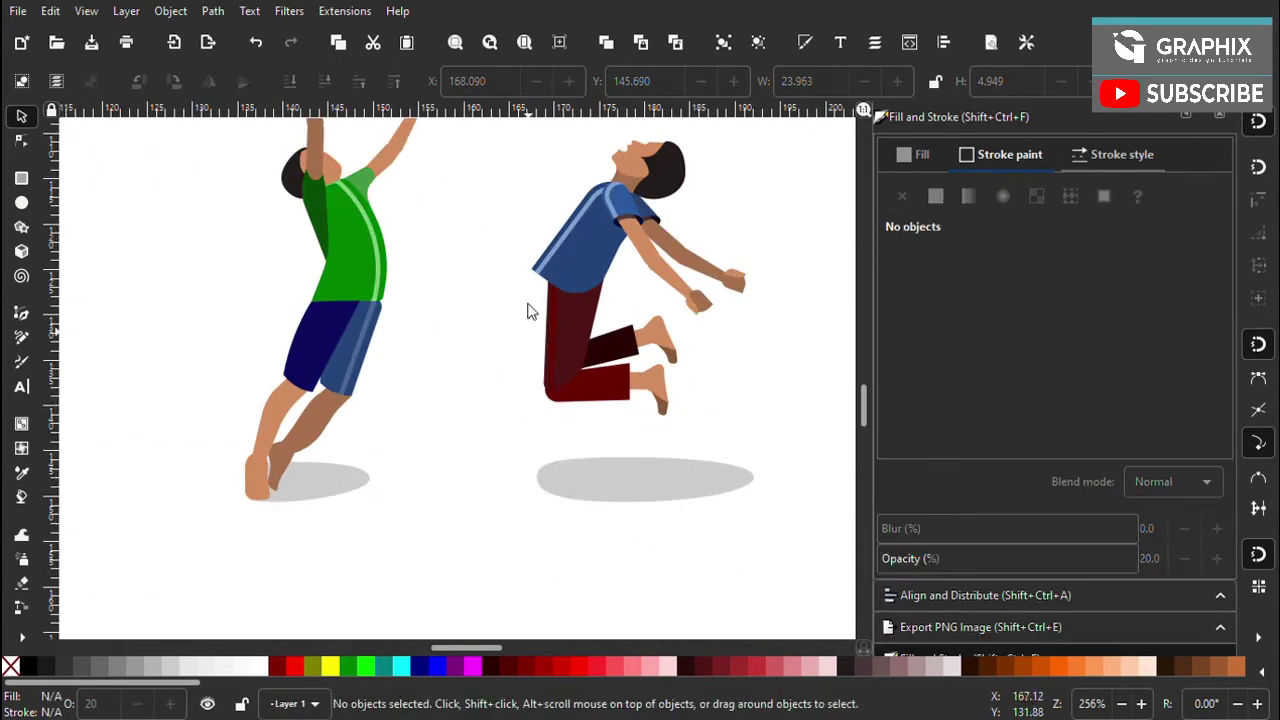
click(628, 466)
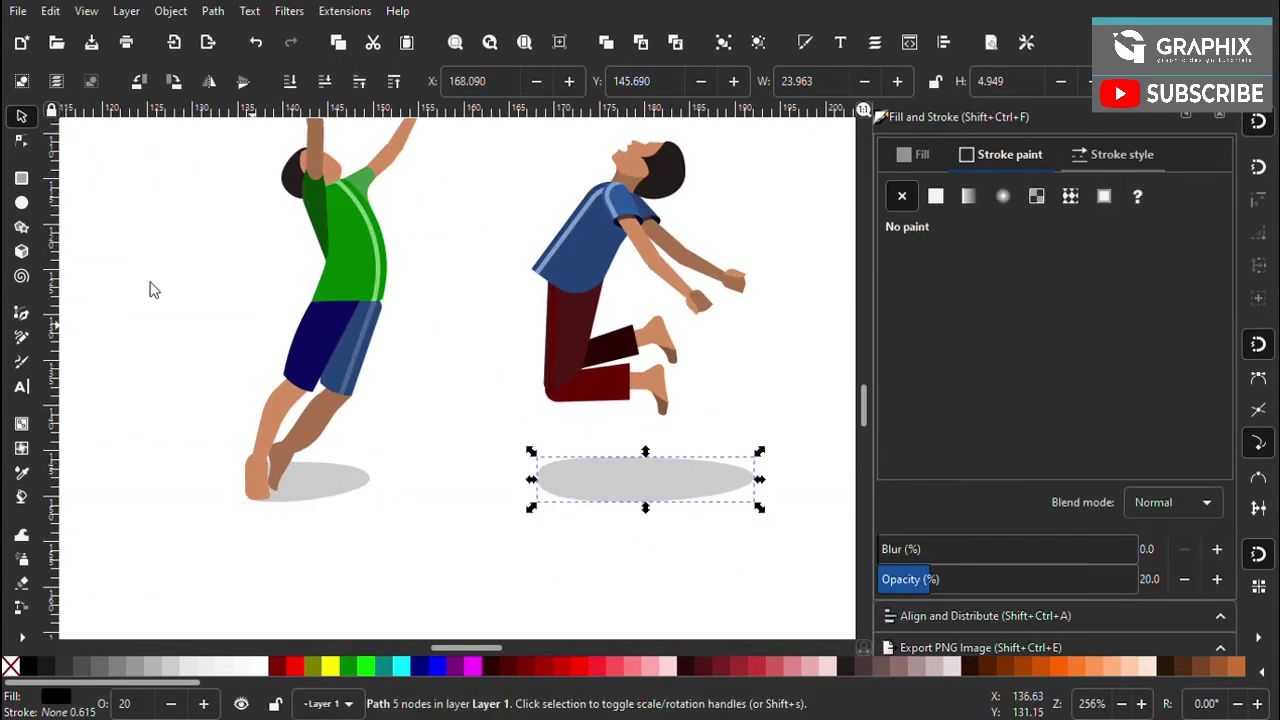
key(n)
click(666, 479)
key(s)
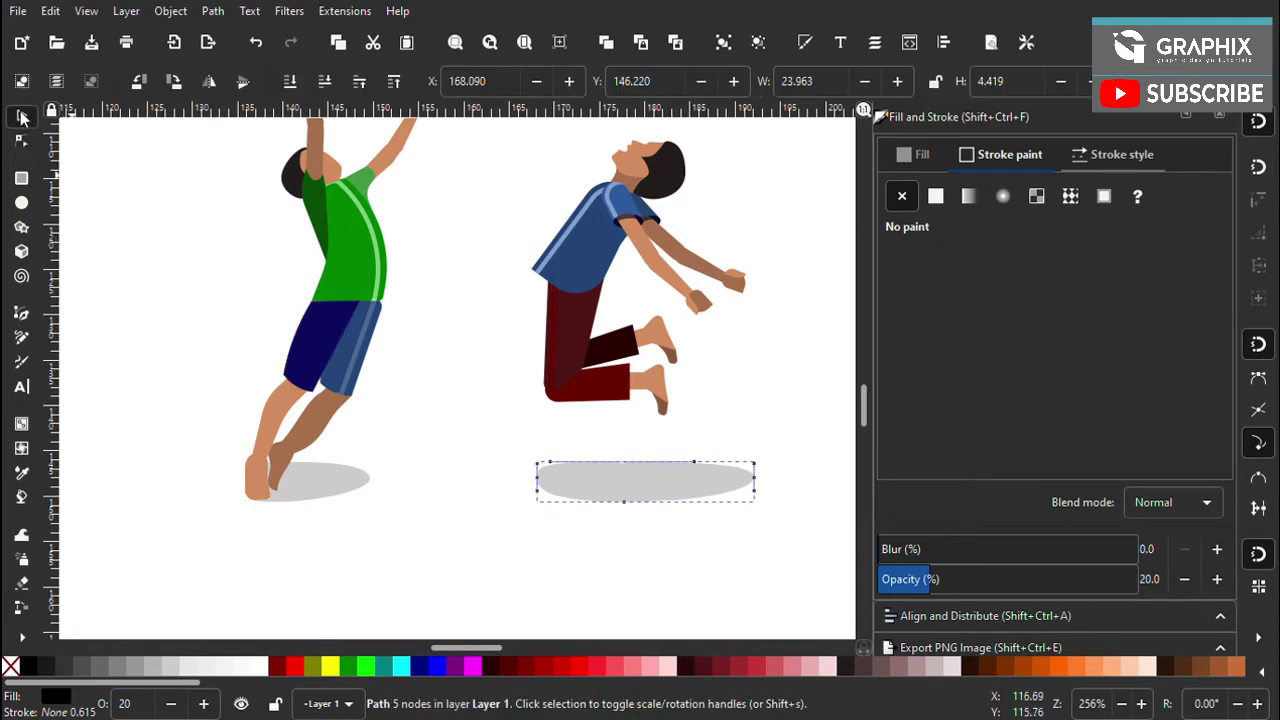
click(457, 586)
Save the drawing with the flattened shadow
scroll(586, 514, down, 5)
scroll(612, 495, up, 4)
key(ctrl+s)
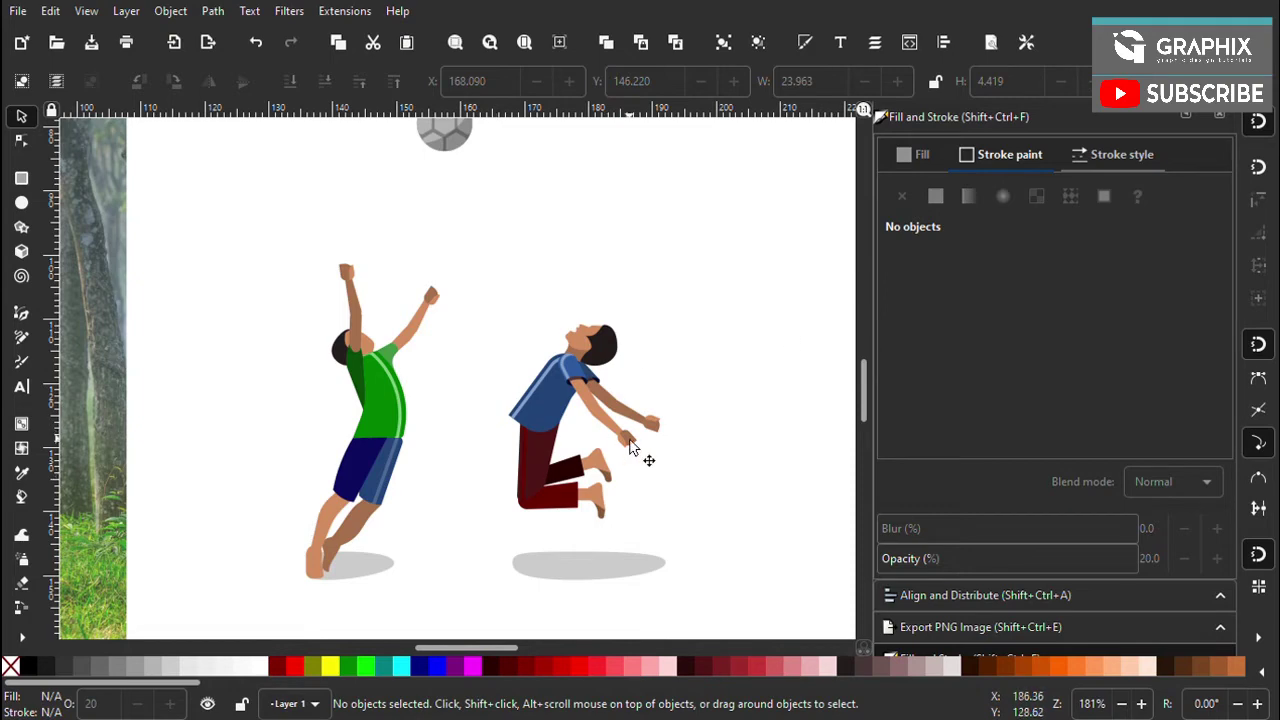
scroll(629, 447, down, 4)
scroll(400, 450, up, 3)
Move the reference photo further left off the page
scroll(182, 449, down, 2)
click(182, 449)
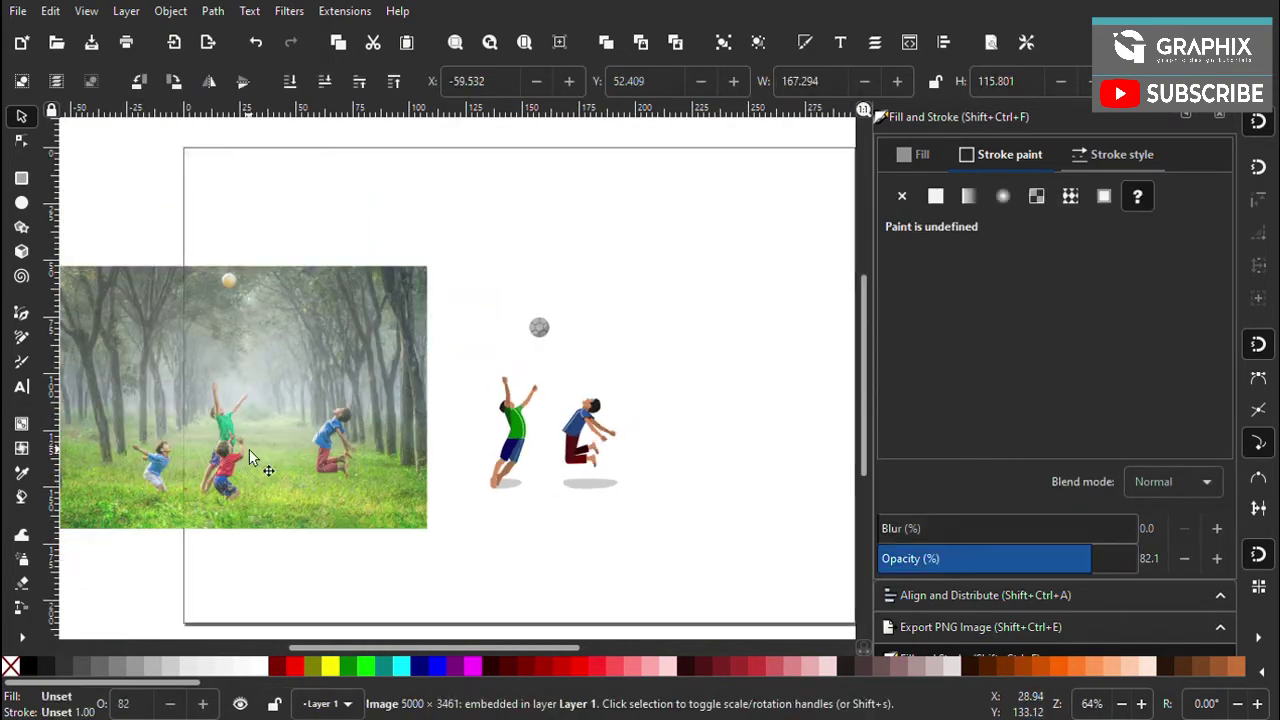
drag(182, 449, 49, 443)
click(357, 543)
scroll(450, 470, up, 2)
scroll(478, 476, down, 1)
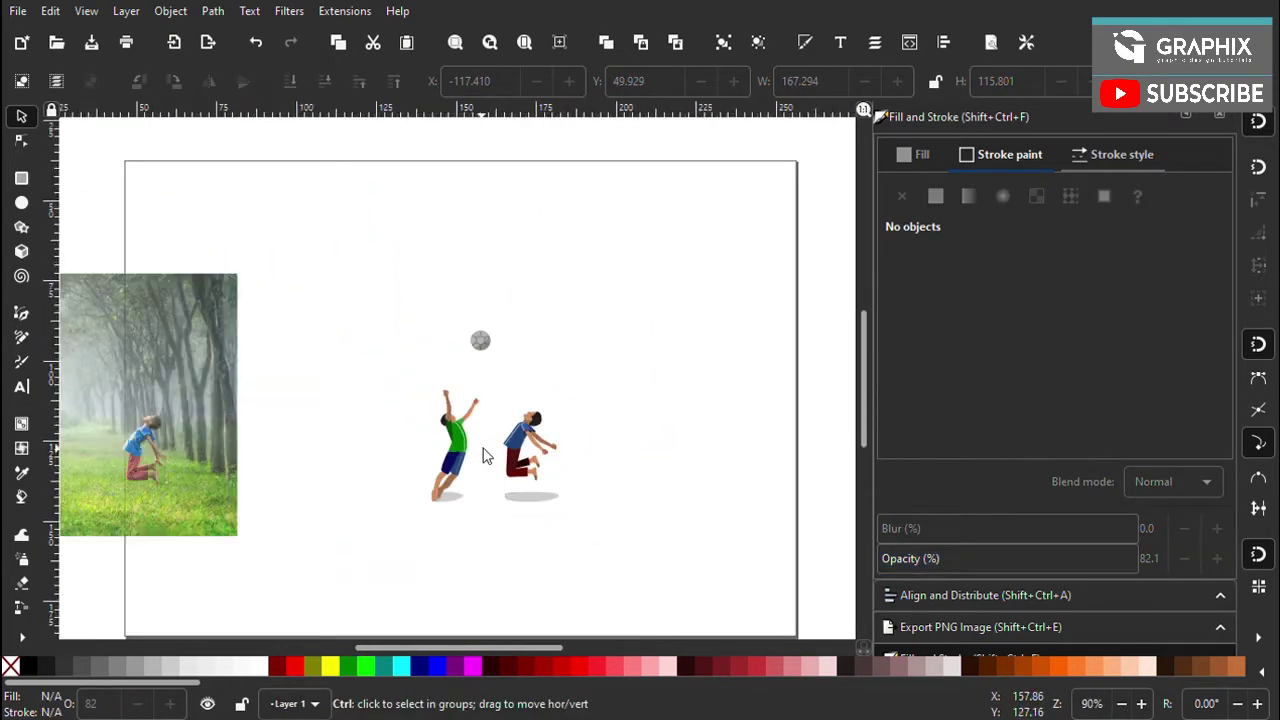
scroll(478, 476, down, 1)
scroll(478, 476, up, 2)
Draw a closed freehand ground outline beneath both boys' feet
key(ctrl+shift+a)
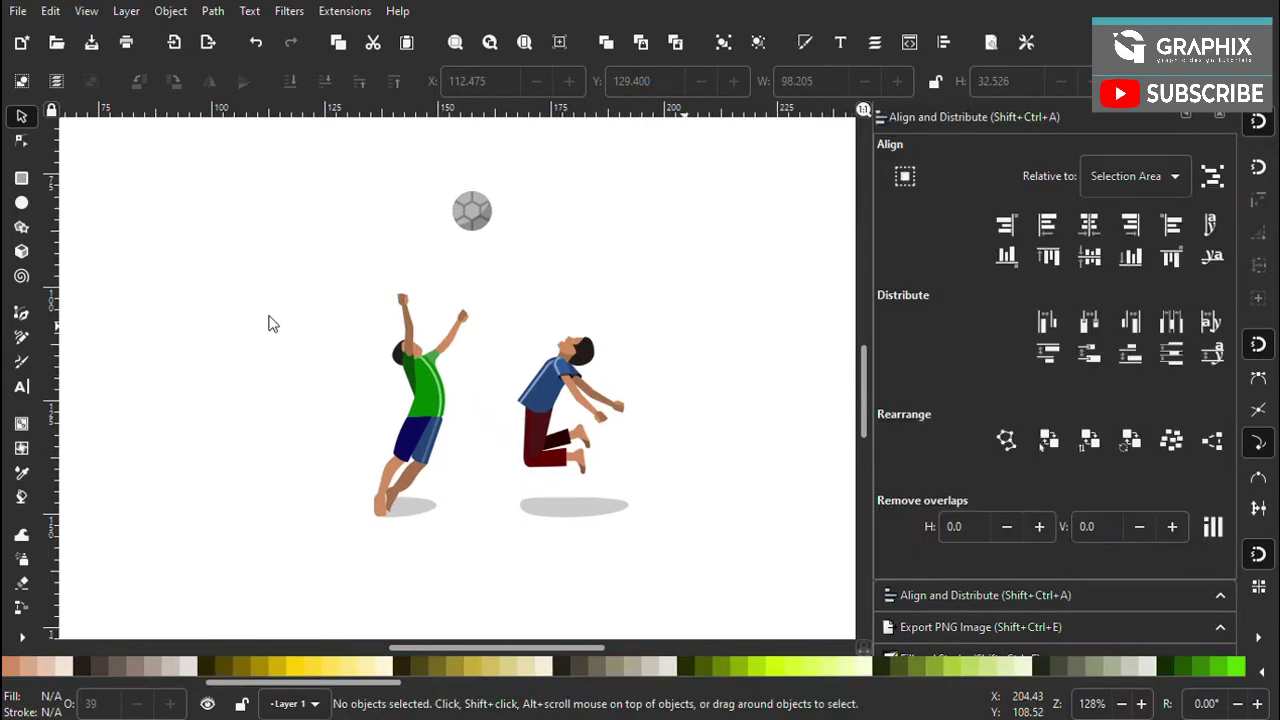
click(21, 338)
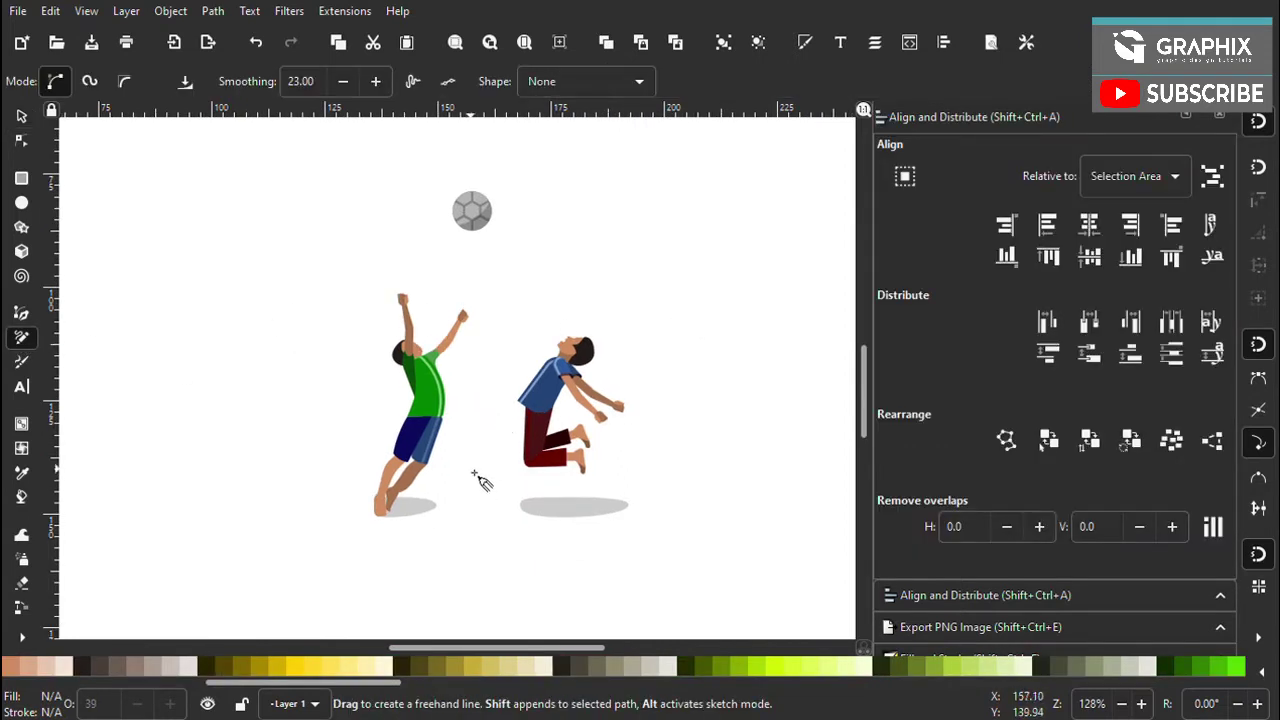
scroll(480, 480, up, 1)
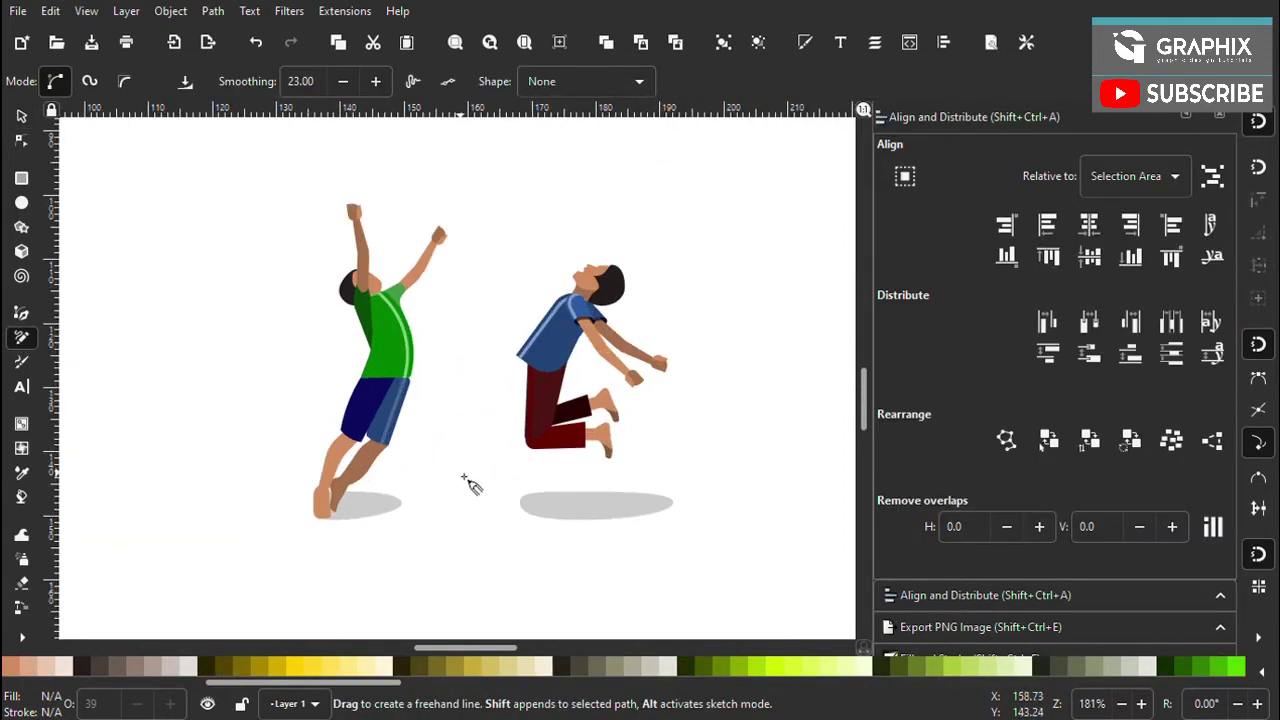
drag(462, 477, 265, 472)
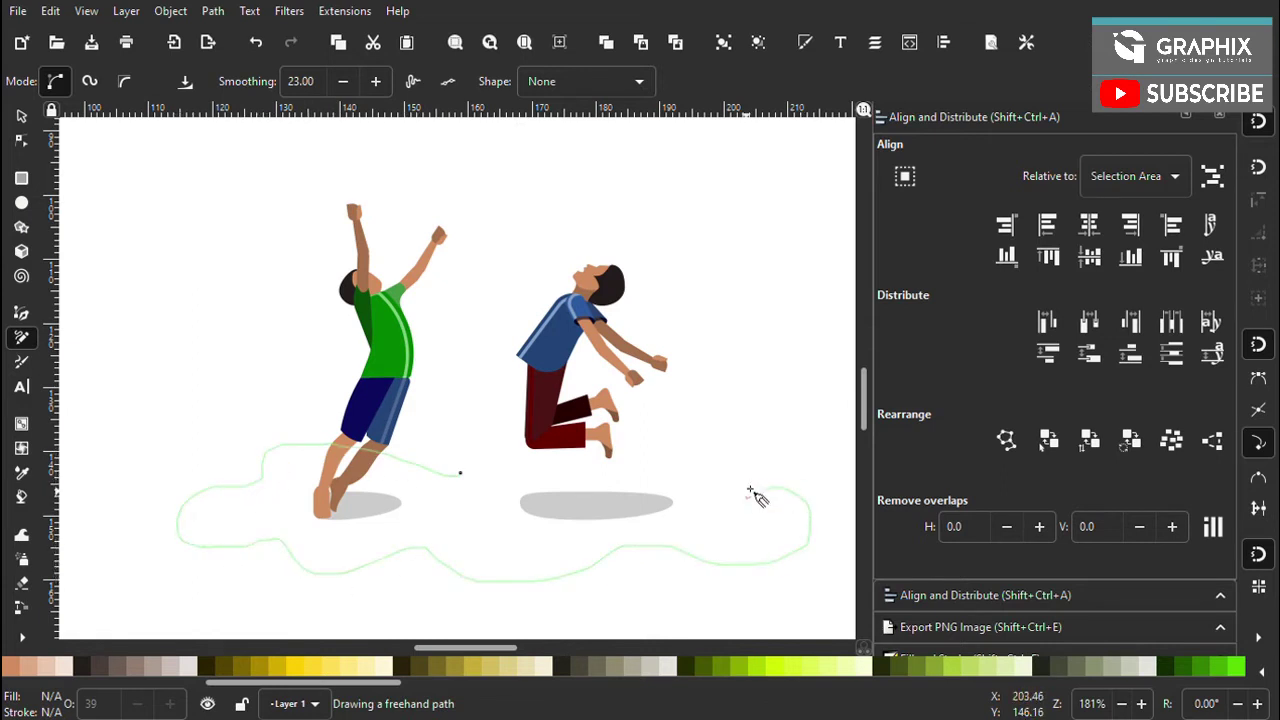
drag(462, 477, 460, 474)
scroll(460, 474, down, 1)
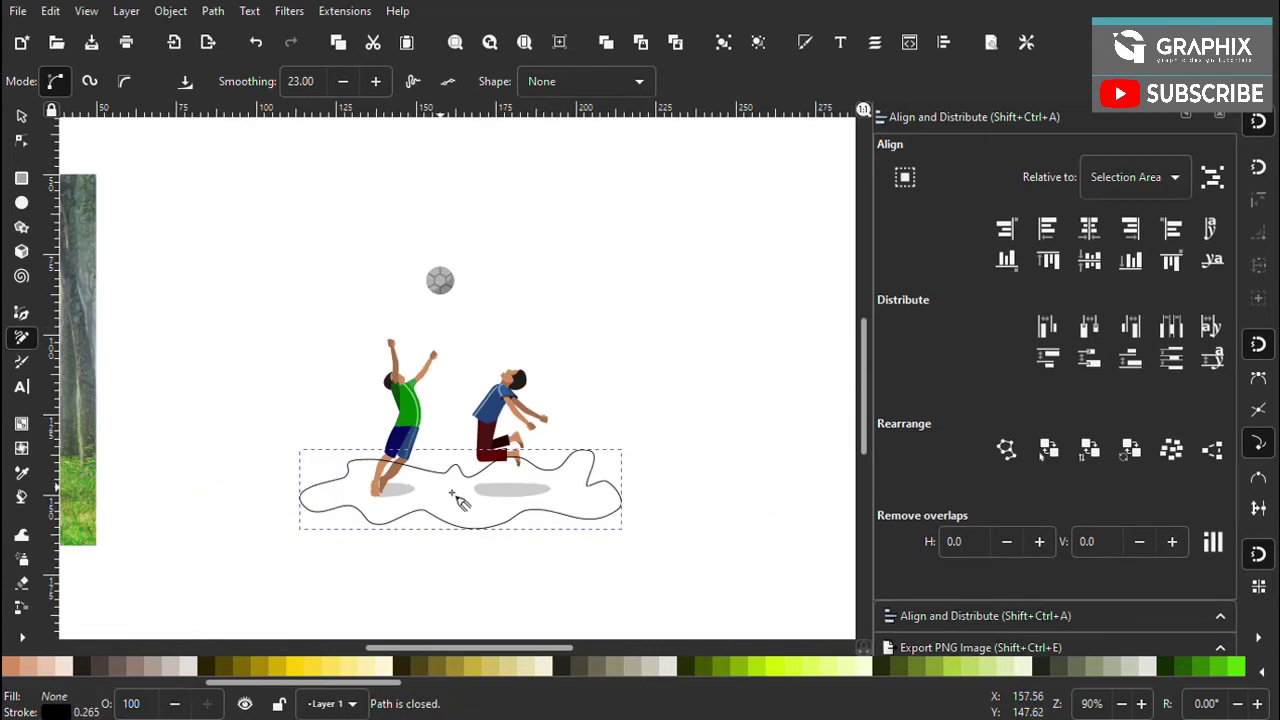
Give the ground shape a light green flat fill, no stroke and 58.6% opacity
key(ctrl+shift+f)
click(912, 154)
click(935, 196)
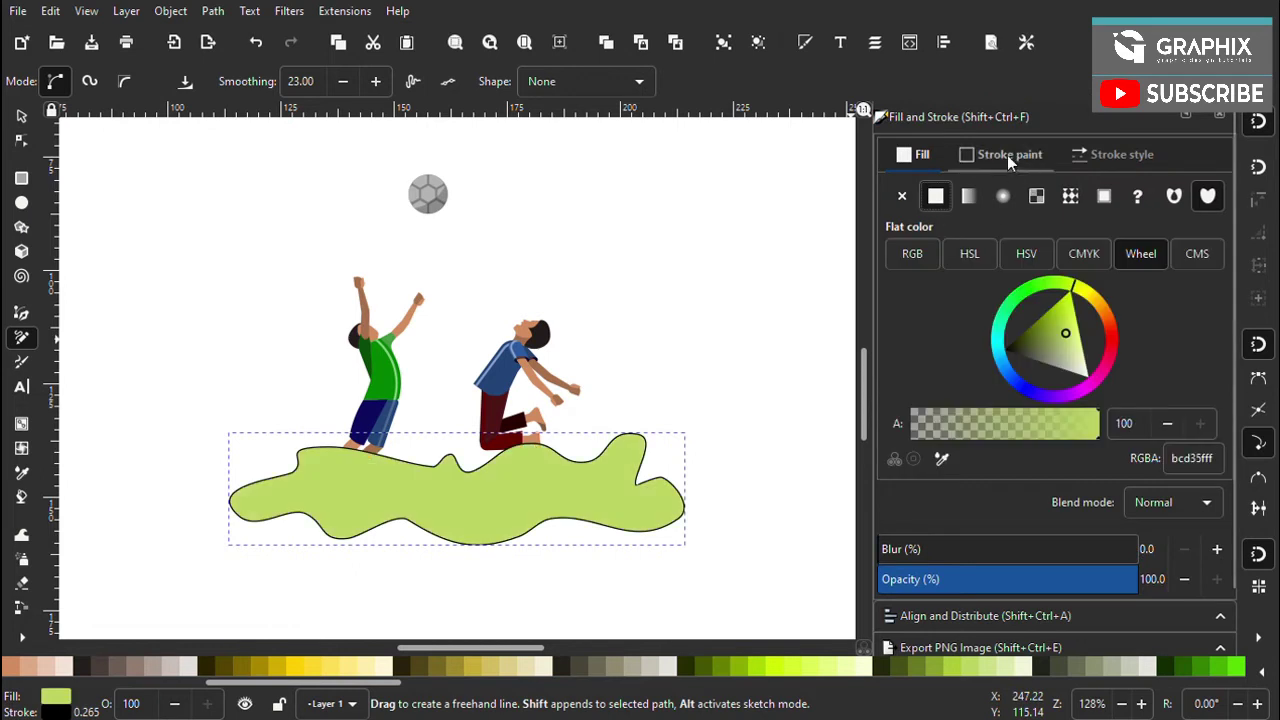
click(1000, 154)
click(901, 196)
click(21, 116)
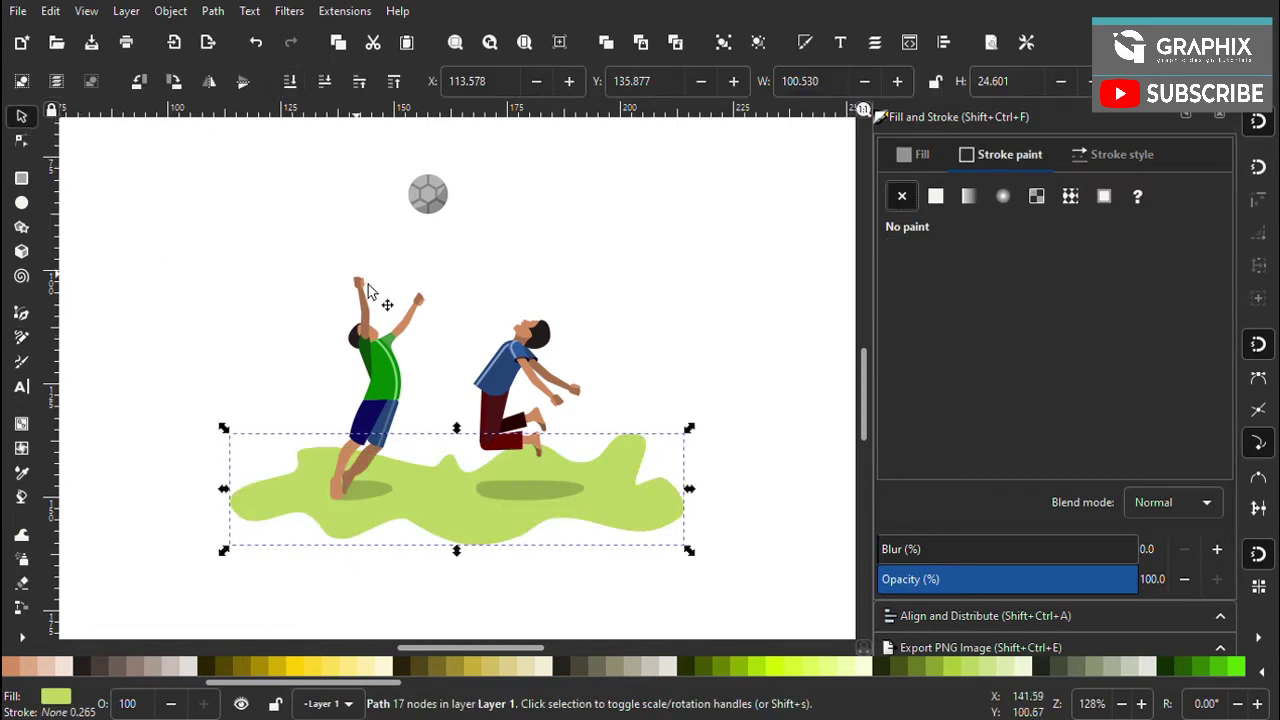
drag(963, 579, 1037, 579)
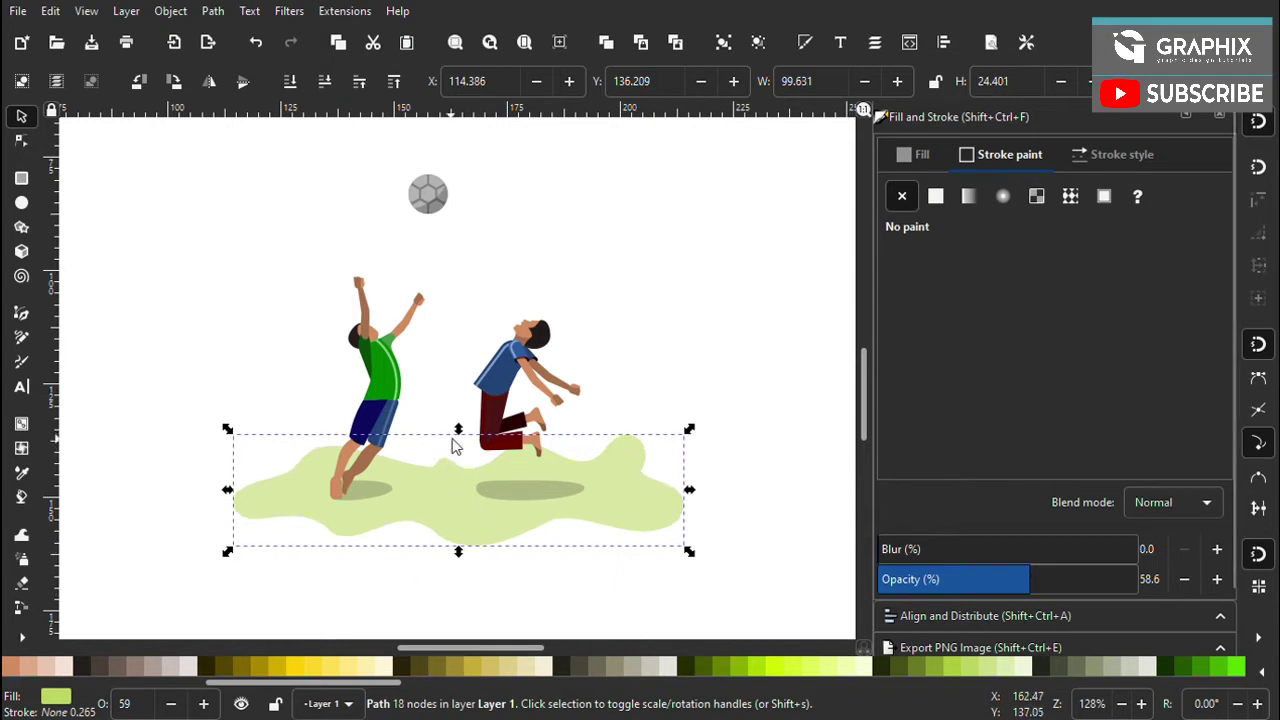
Flatten the ground patch to 18.954 tall and simplify its path
drag(452, 445, 457, 457)
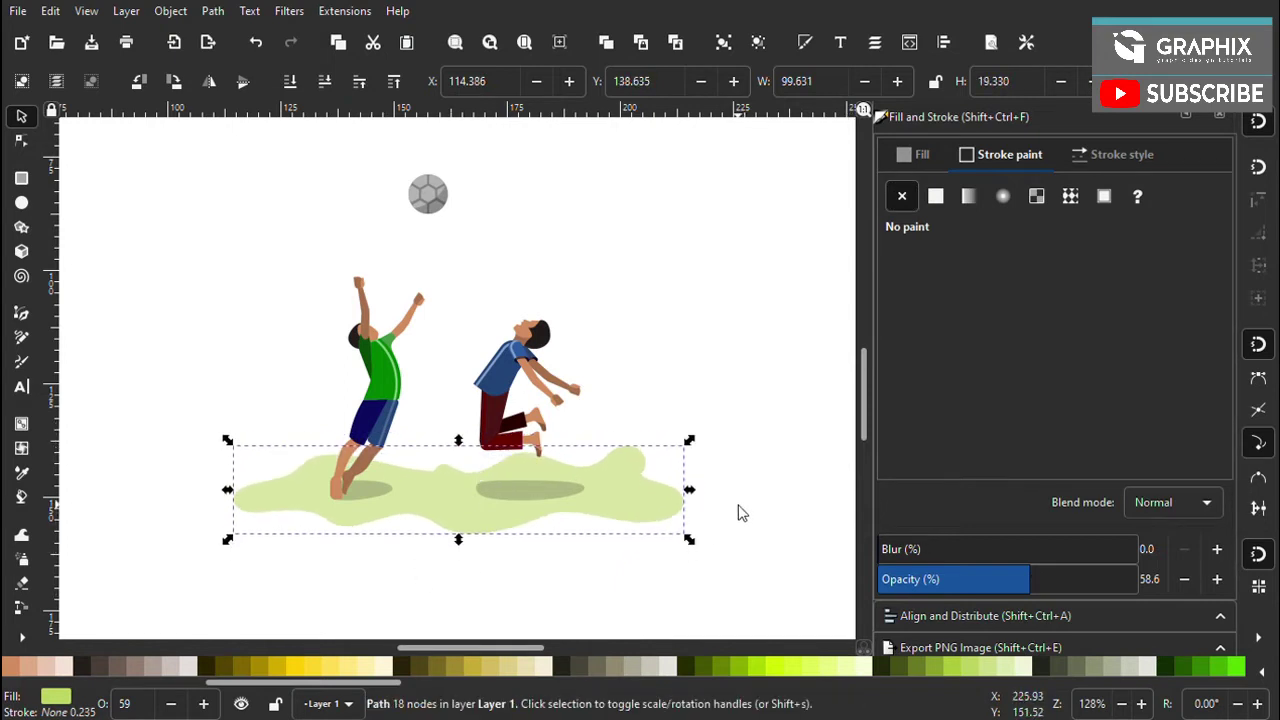
key(ctrl+l)
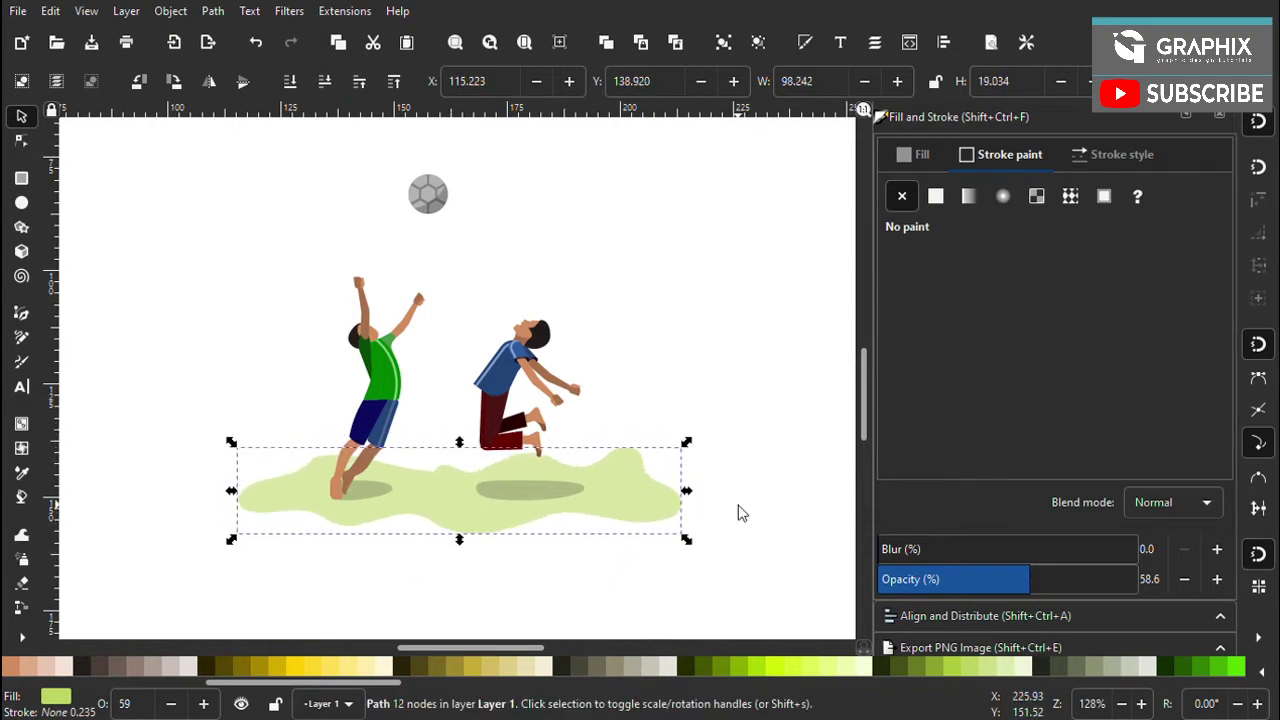
scroll(451, 527, up, 2)
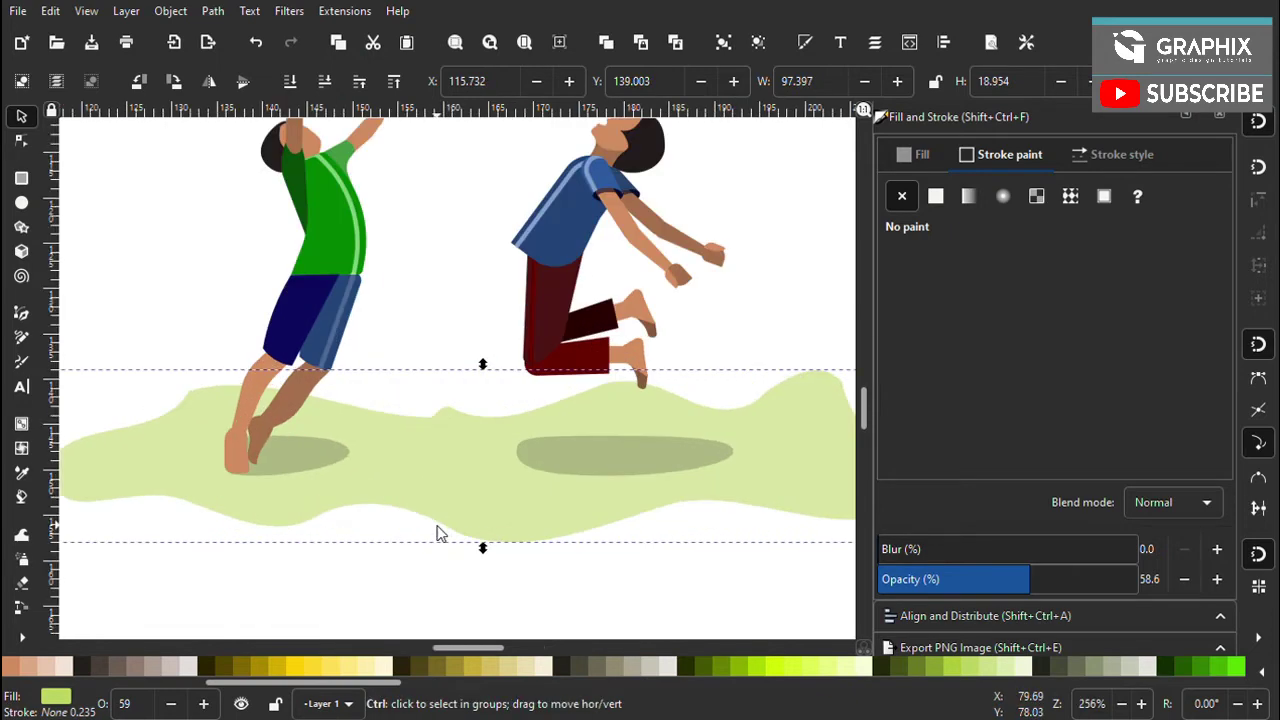
Inspect the ground patch's nodes, then deselect and review the scene
key(n)
click(462, 440)
scroll(493, 501, down, 3)
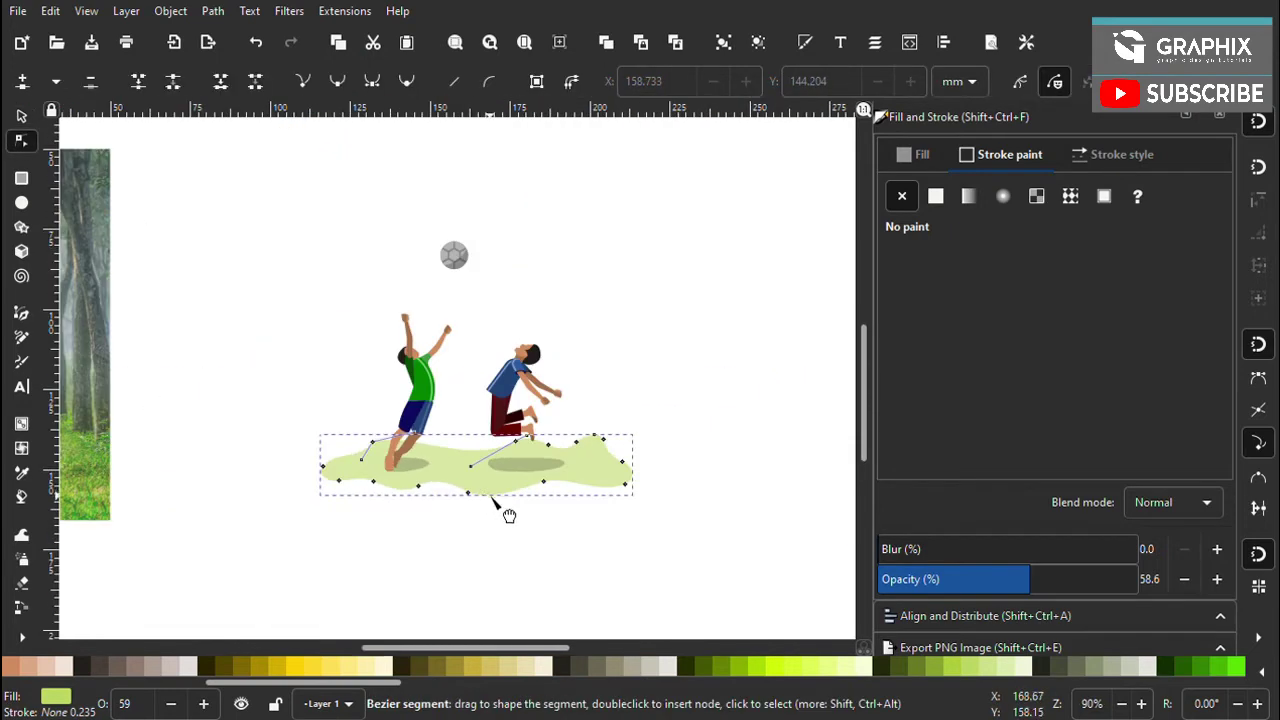
scroll(493, 501, up, 1)
key(s)
key(Escape)
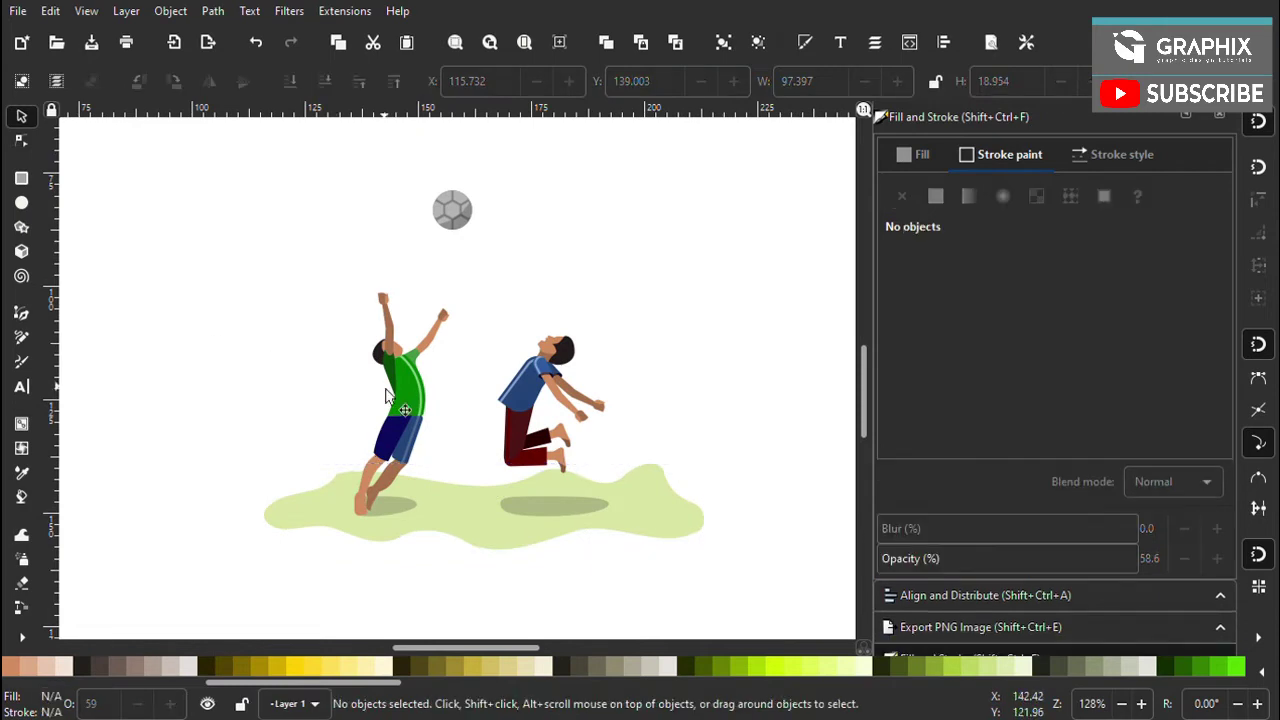
scroll(491, 515, up, 1)
scroll(420, 453, up, 2)
scroll(420, 462, left, 1)
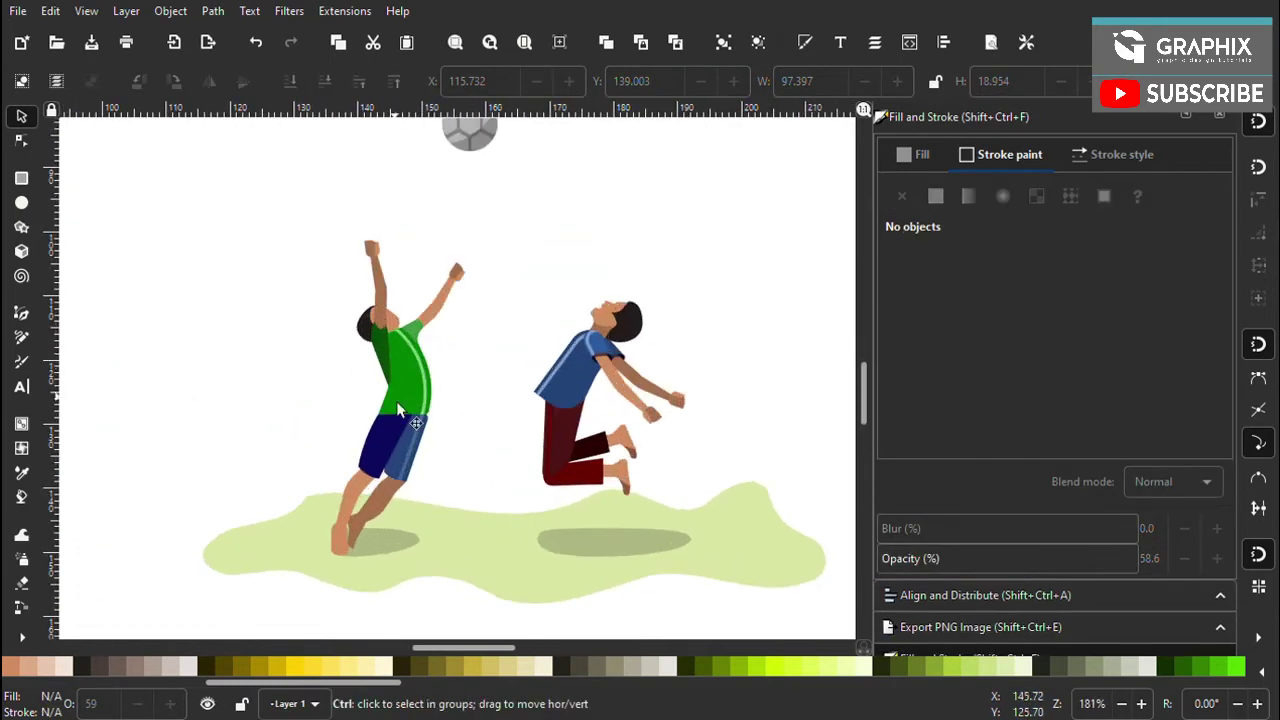
scroll(396, 401, down, 1)
Draw a closed freehand blob around the players
key(p)
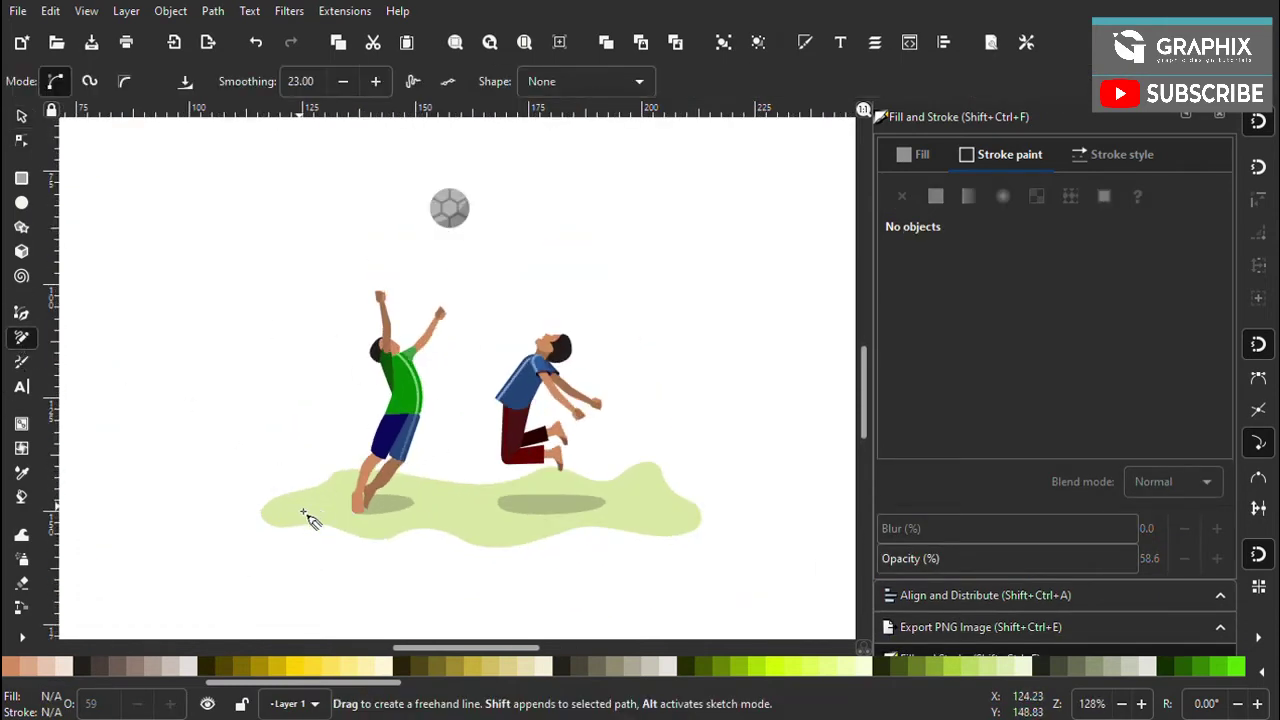
mouse_move(308, 517)
mouse_down()
mouse_move(251, 371)
mouse_move(363, 409)
mouse_up()
key(ctrl+z)
scroll(392, 596, down, 2)
scroll(370, 552, up, 2)
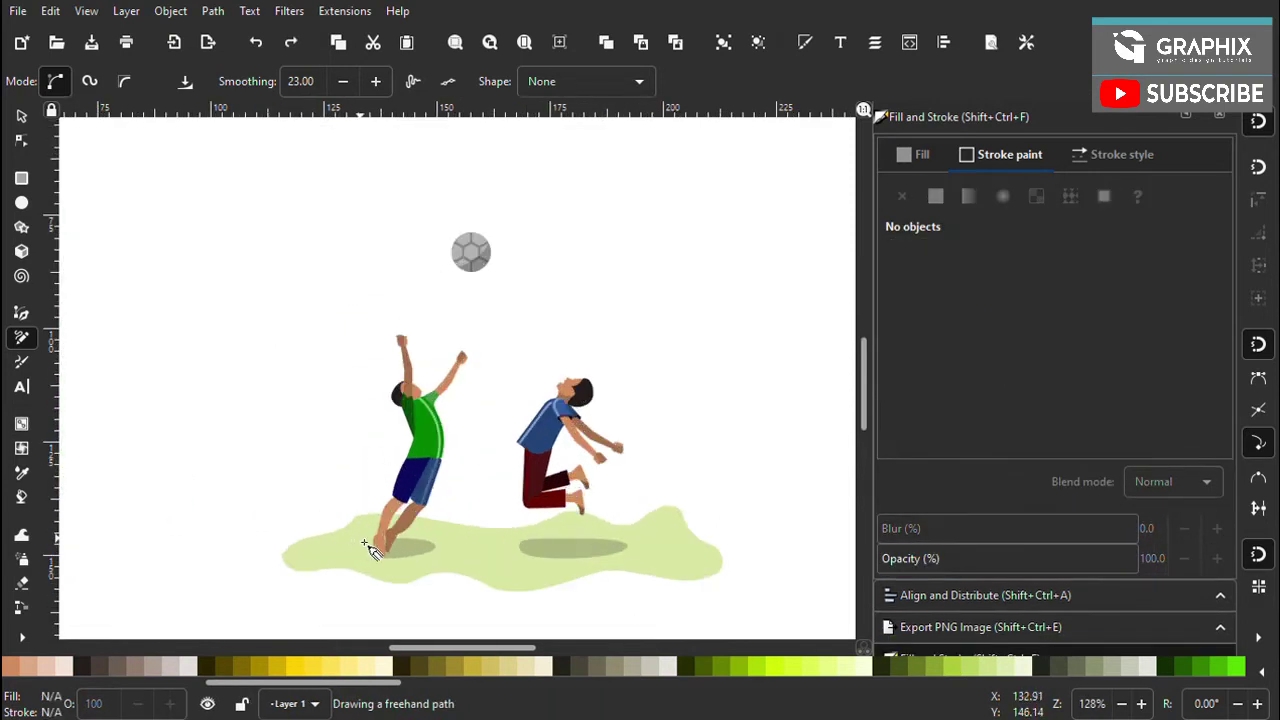
drag(587, 236, 764, 410)
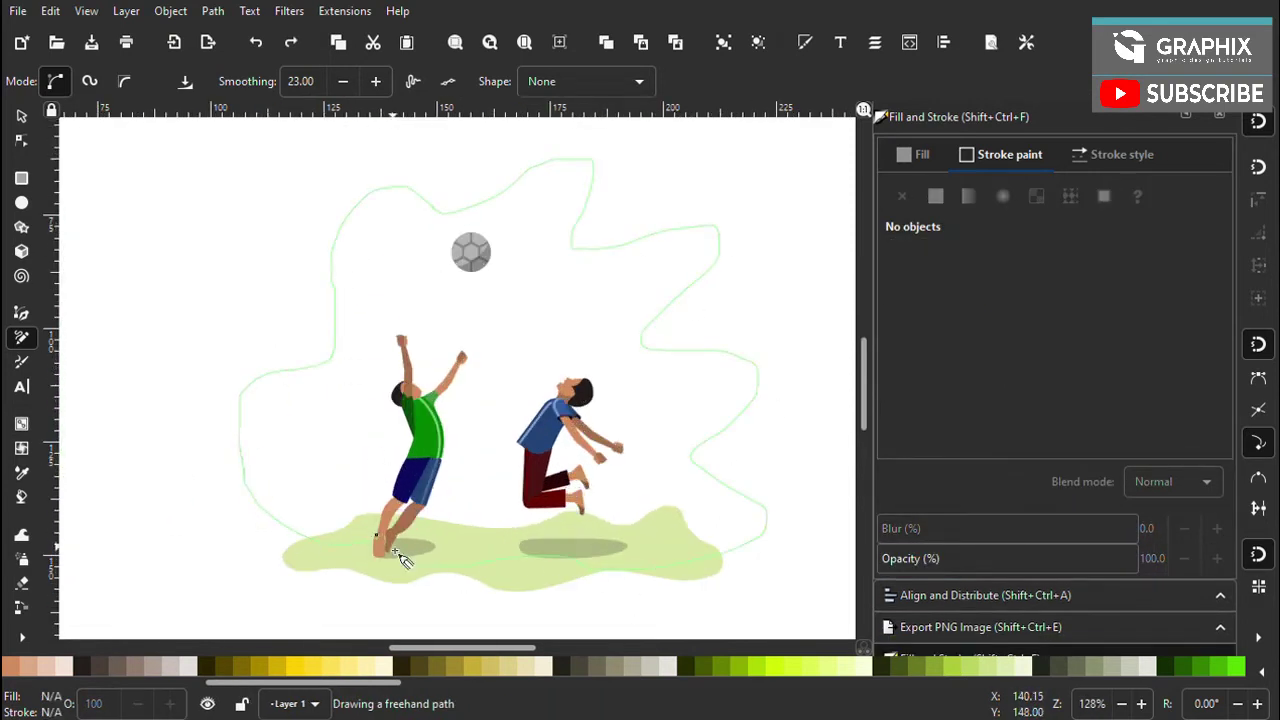
drag(401, 560, 378, 540)
Remove the blob's outline and fill it pale blue
key(s)
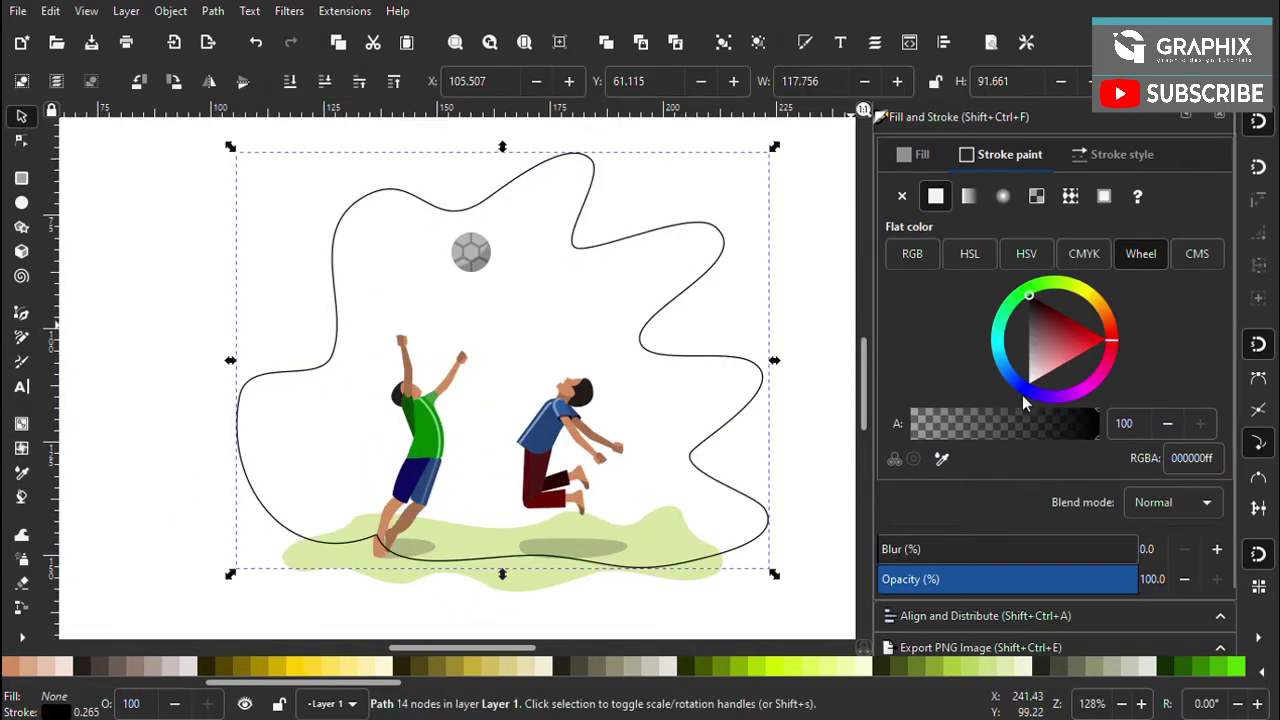
click(997, 374)
click(1022, 333)
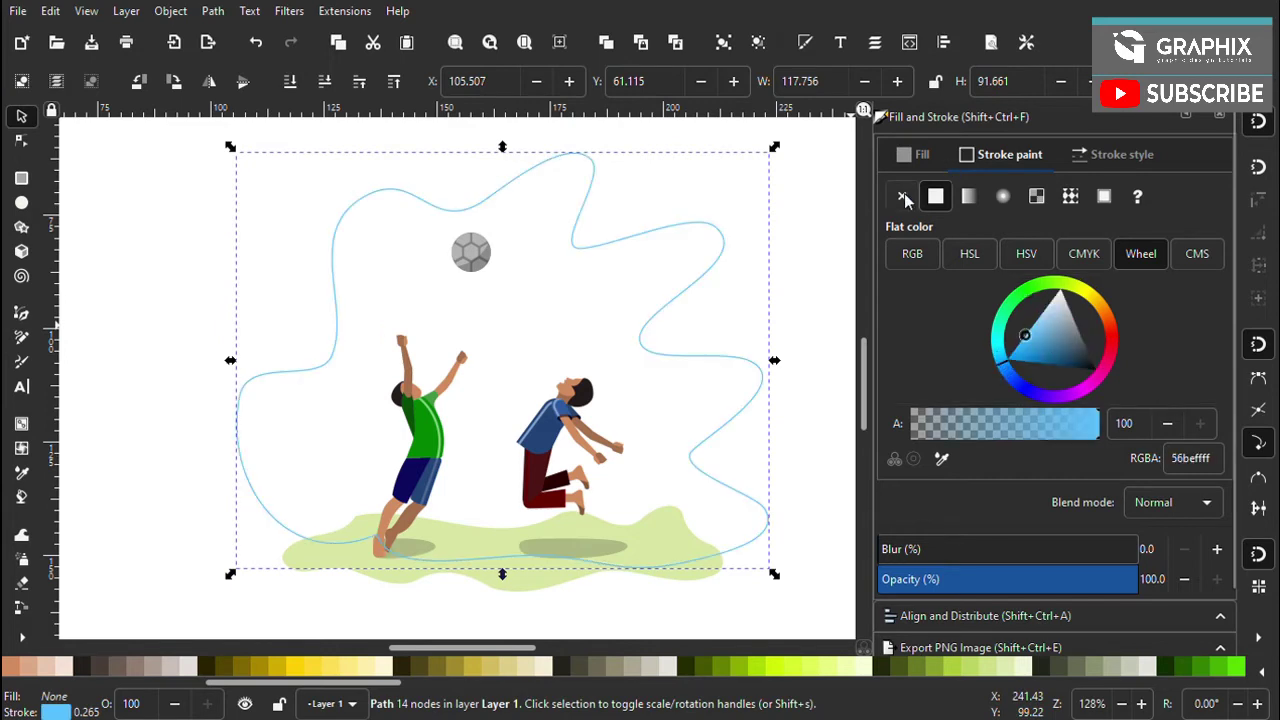
click(903, 197)
click(935, 196)
click(1020, 385)
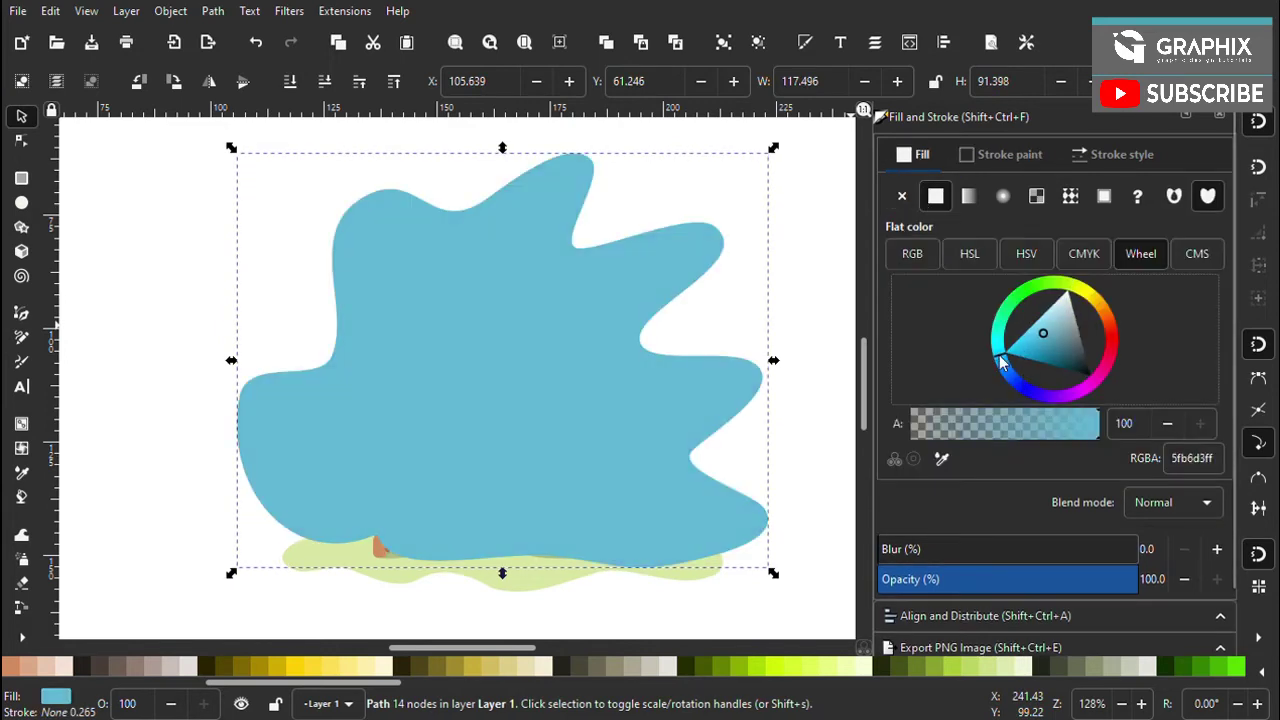
click(1060, 317)
Send the blue blob to the bottom, set 39.3% opacity and shrink it to about 66 by 60
click(287, 84)
scroll(474, 414, up, 1)
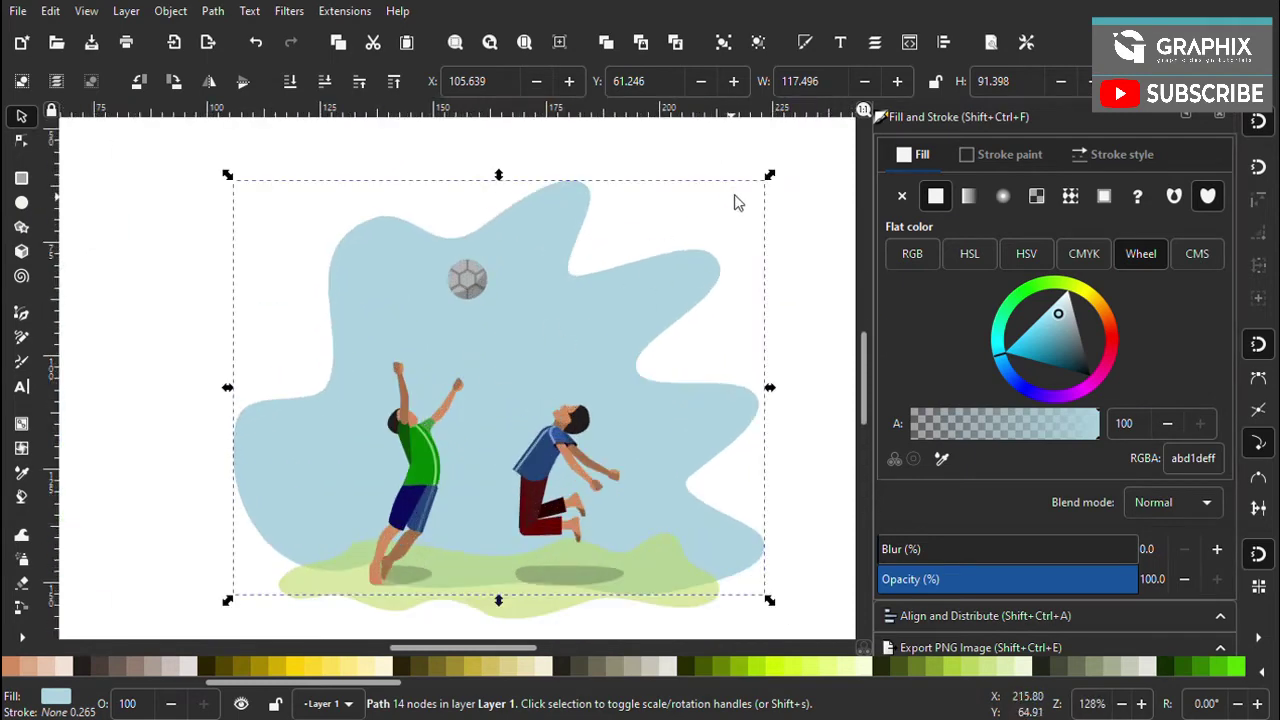
drag(1100, 579, 984, 579)
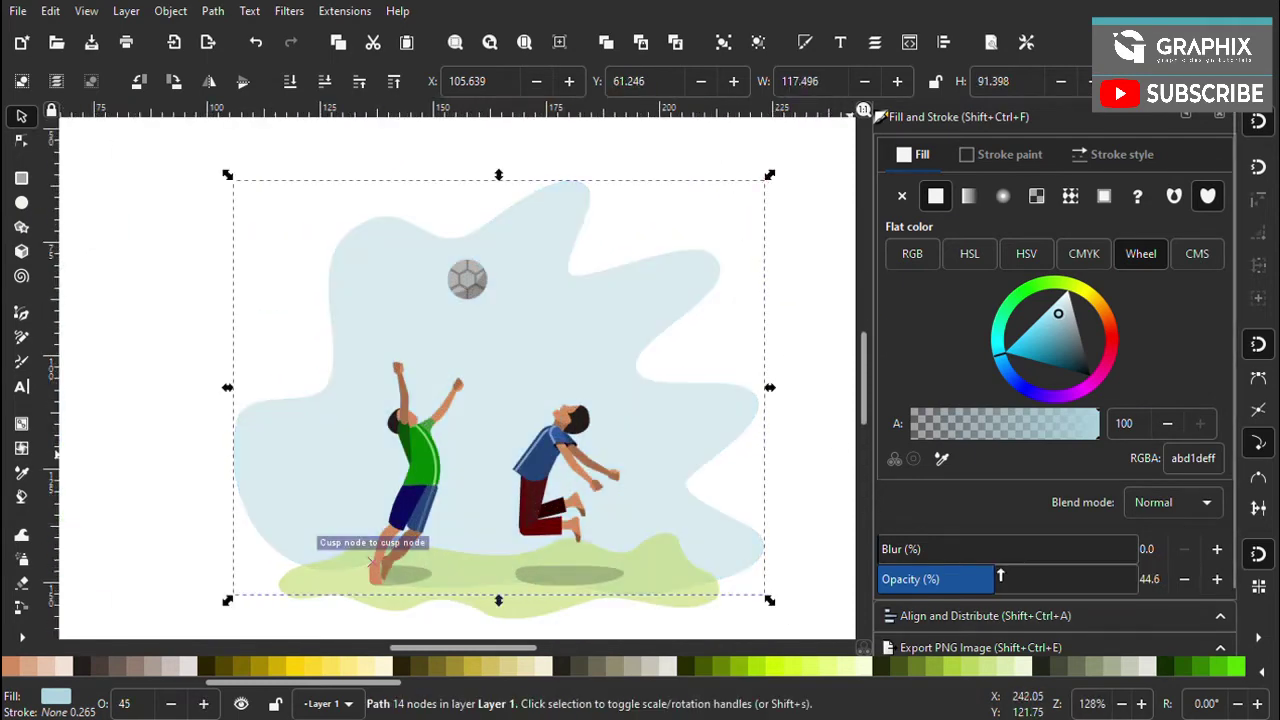
drag(769, 176, 541, 315)
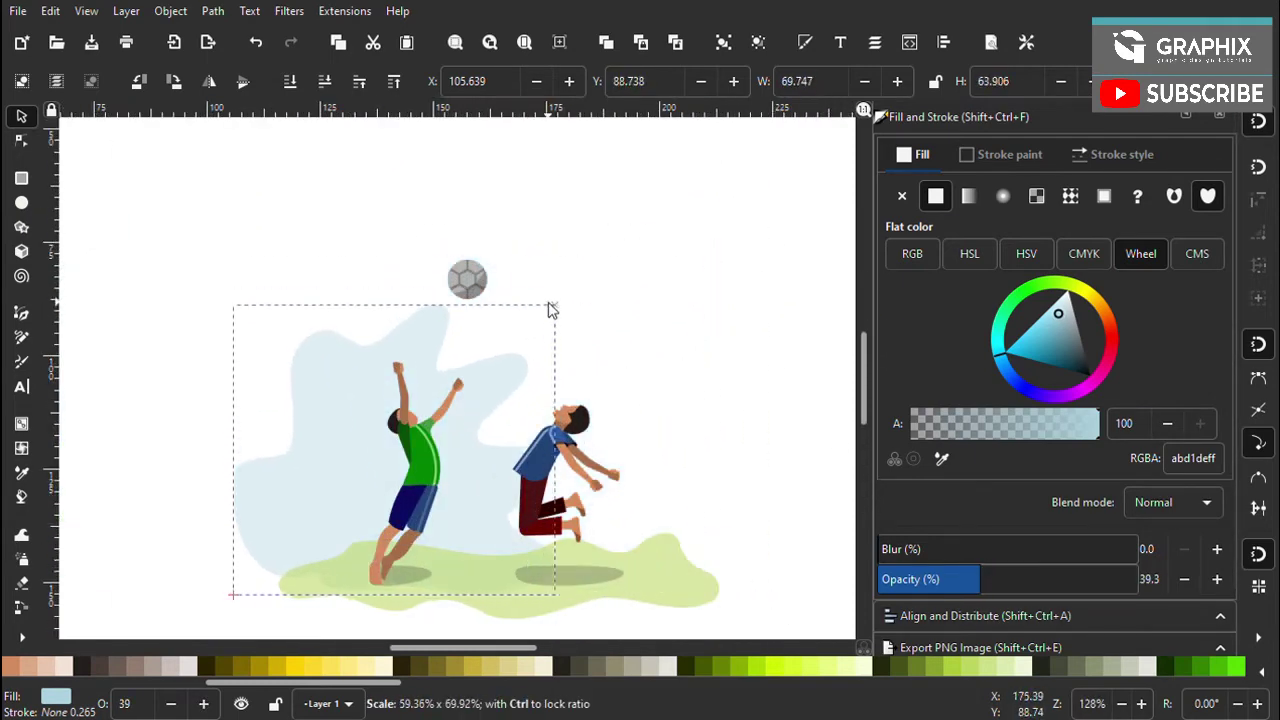
ctrl+scroll(480, 467, up, 1)
ctrl+scroll(465, 485, up, 1)
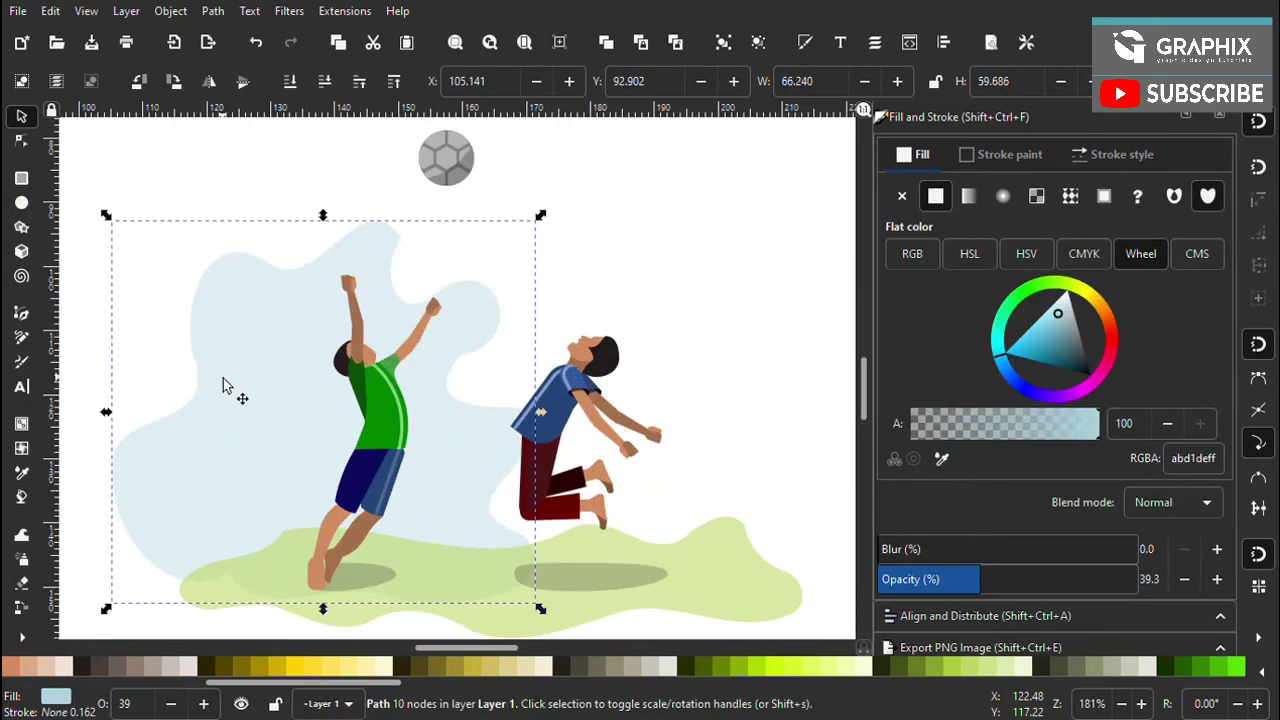
scroll(400, 423, down, 2)
scroll(411, 540, down, 3)
key(Escape)
scroll(396, 503, up, 4)
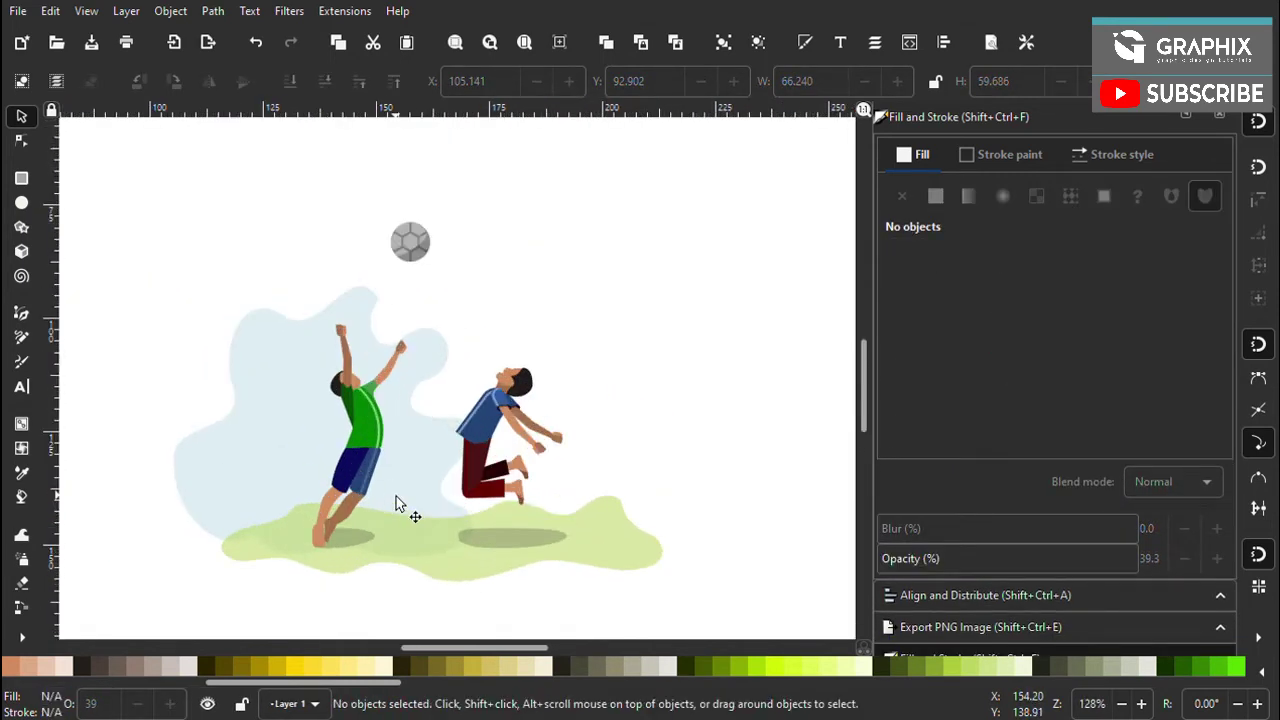
click(20, 343)
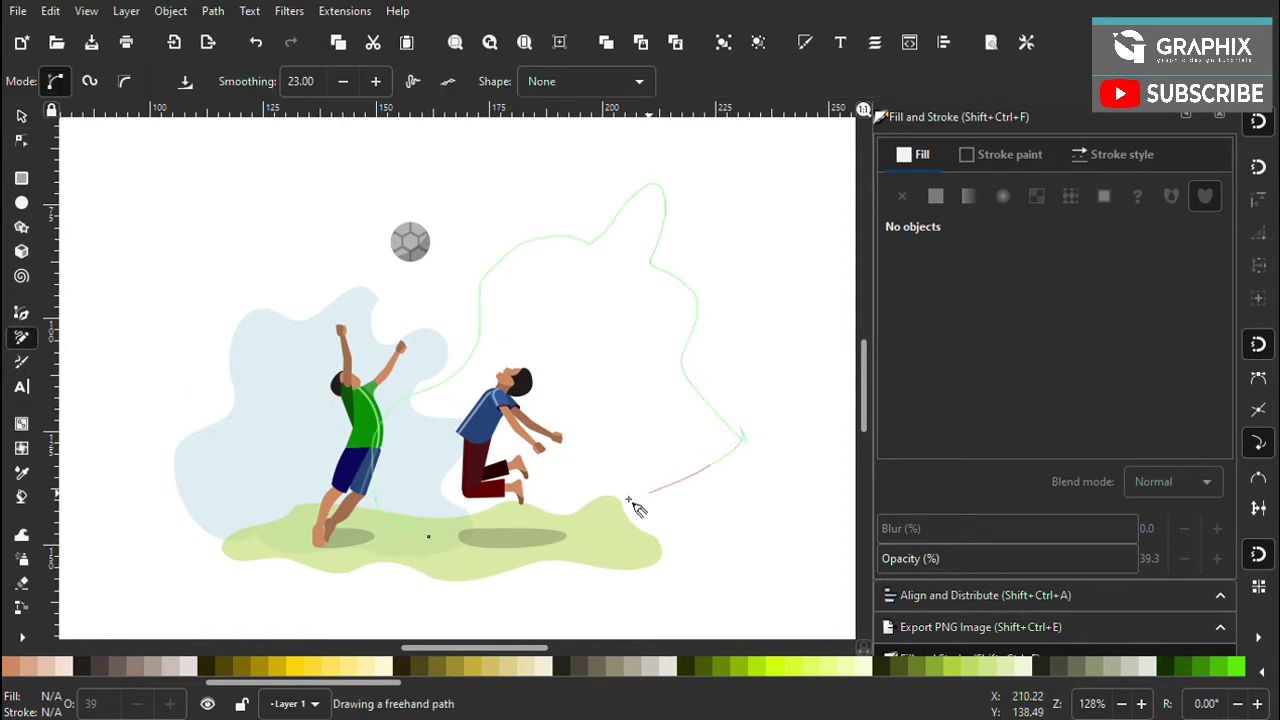
Draw a leaf-shaped freehand blob around the jumping blue-shirted player
mouse_move(628, 500)
mouse_down()
mouse_move(428, 535)
mouse_move(407, 411)
mouse_up()
key(ctrl+z)
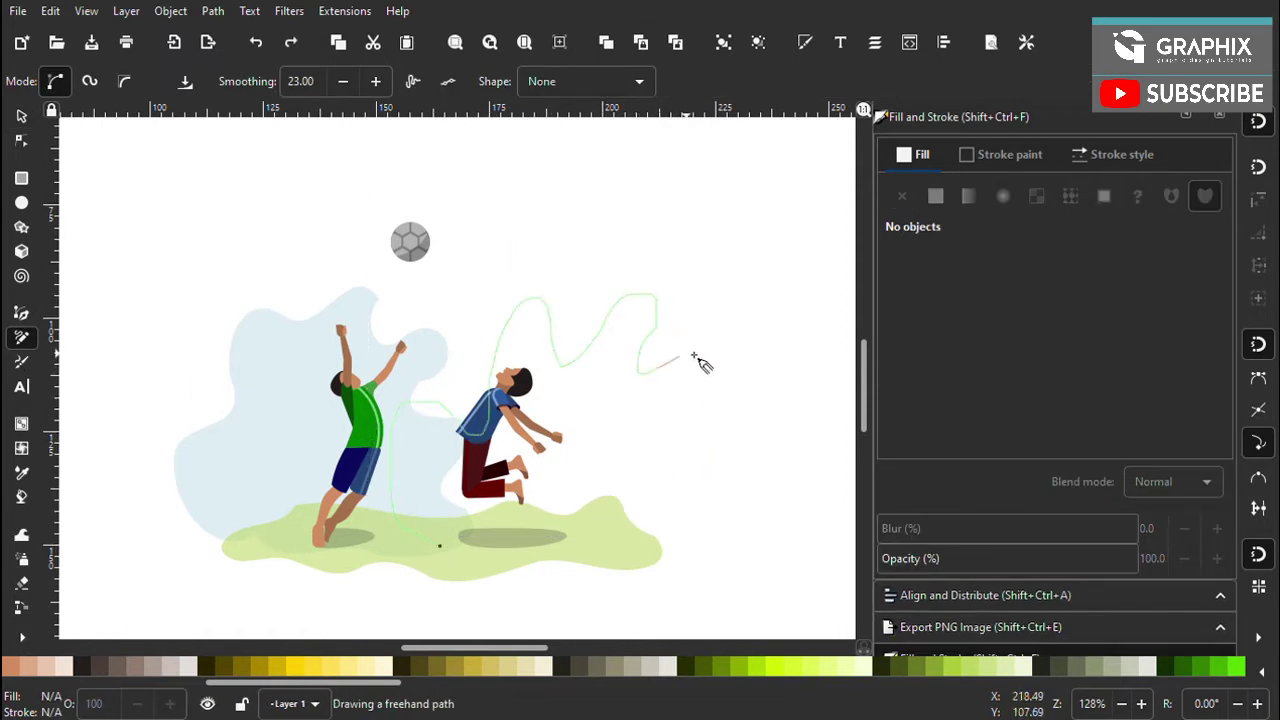
drag(540, 548, 455, 558)
scroll(486, 571, up, 3)
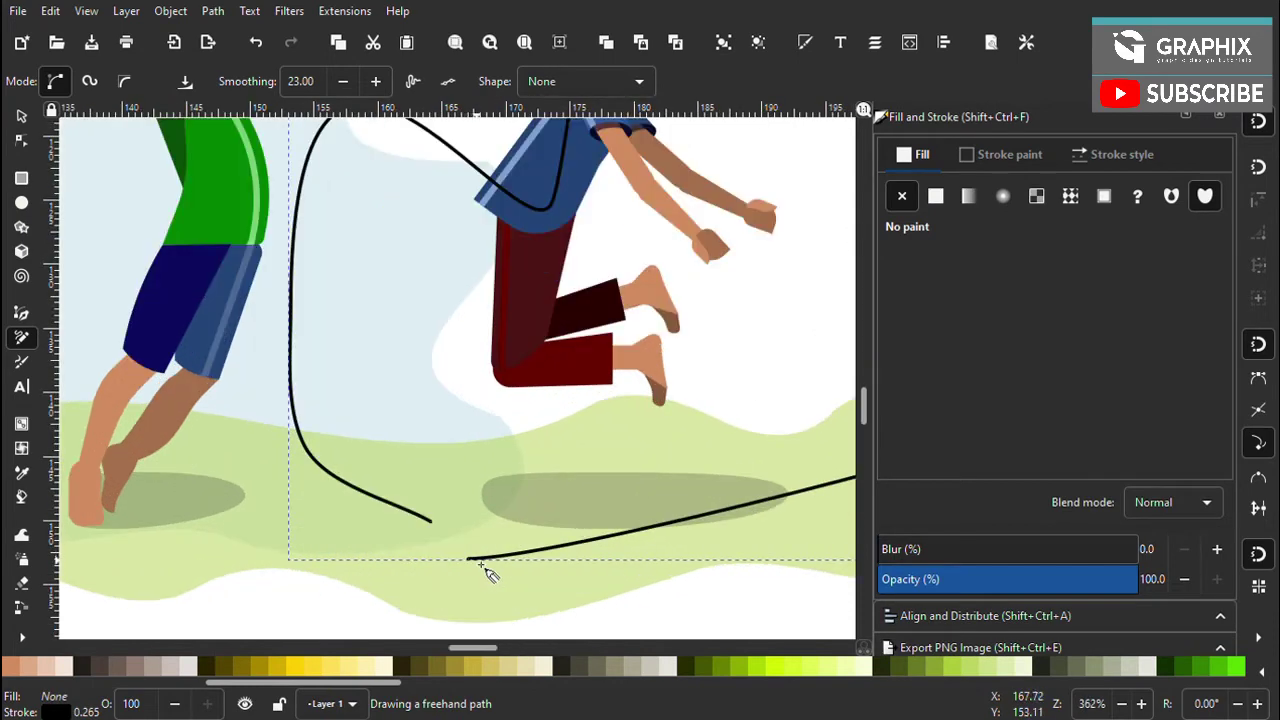
scroll(470, 575, down, 3)
scroll(450, 590, up, 2)
key(ctrl+z)
drag(463, 586, 362, 425)
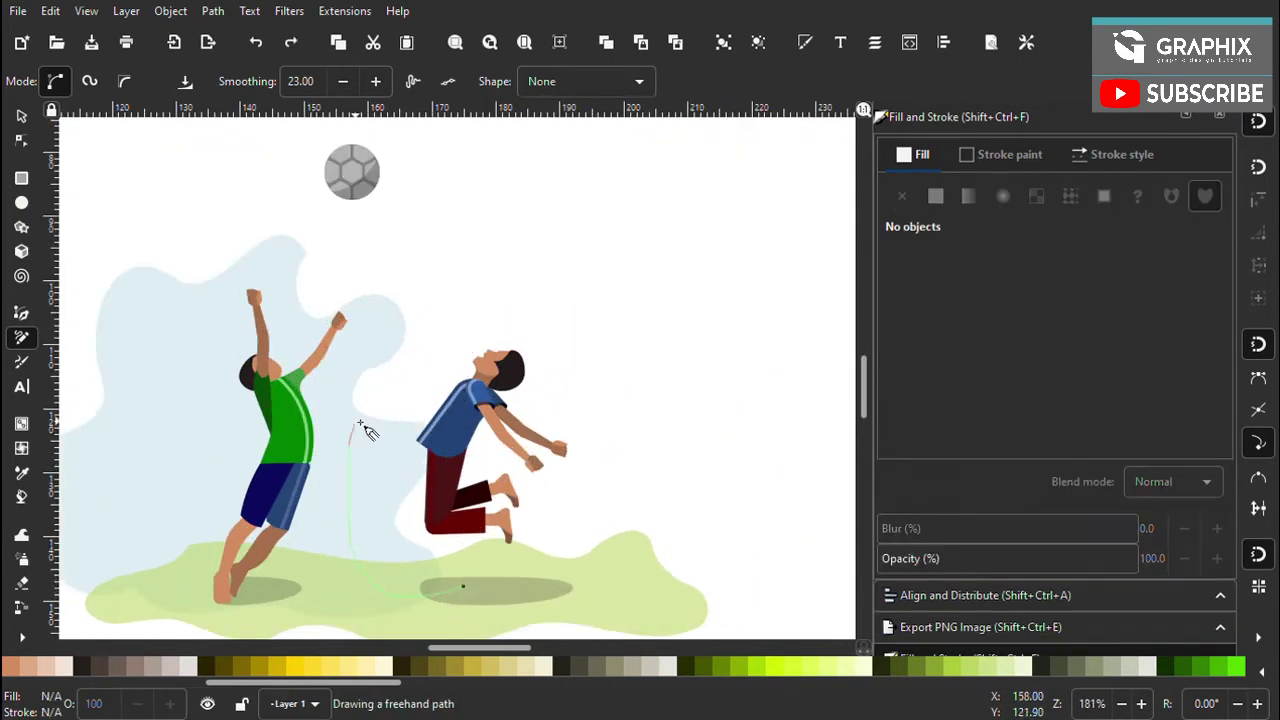
drag(517, 290, 452, 598)
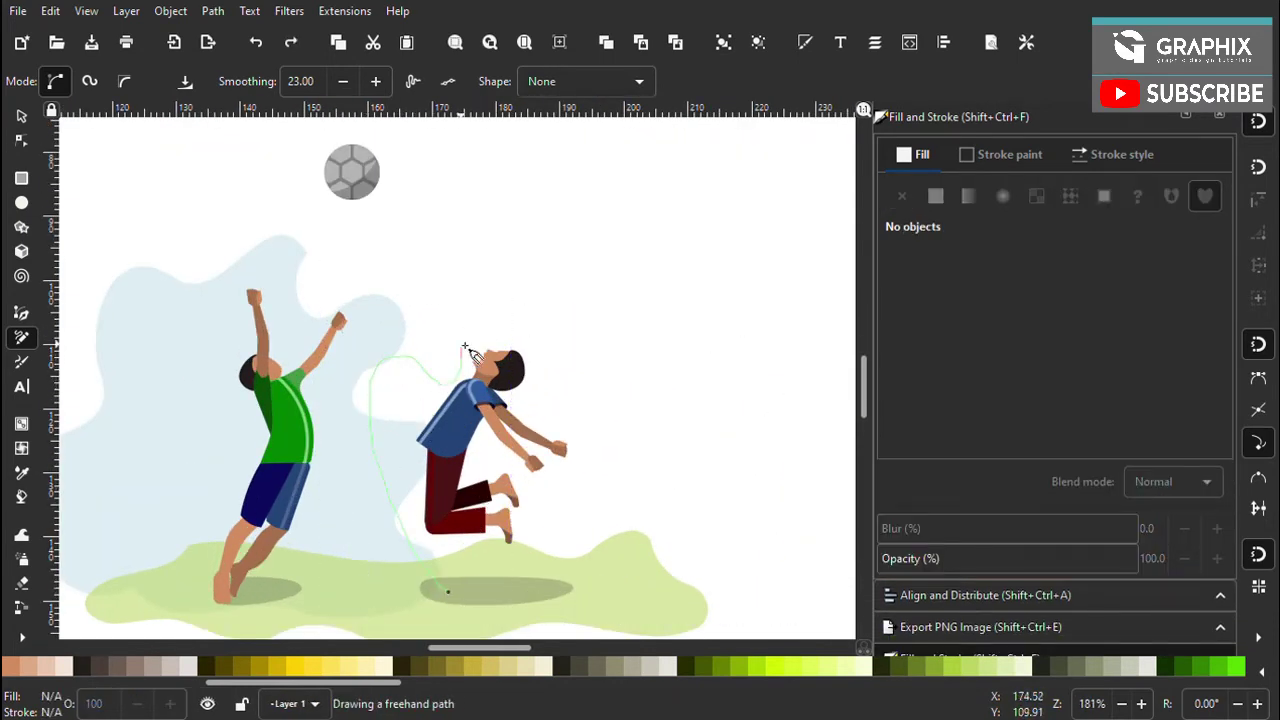
mouse_move(517, 320)
mouse_down()
mouse_move(447, 590)
mouse_move(367, 440)
mouse_up()
key(ctrl+z)
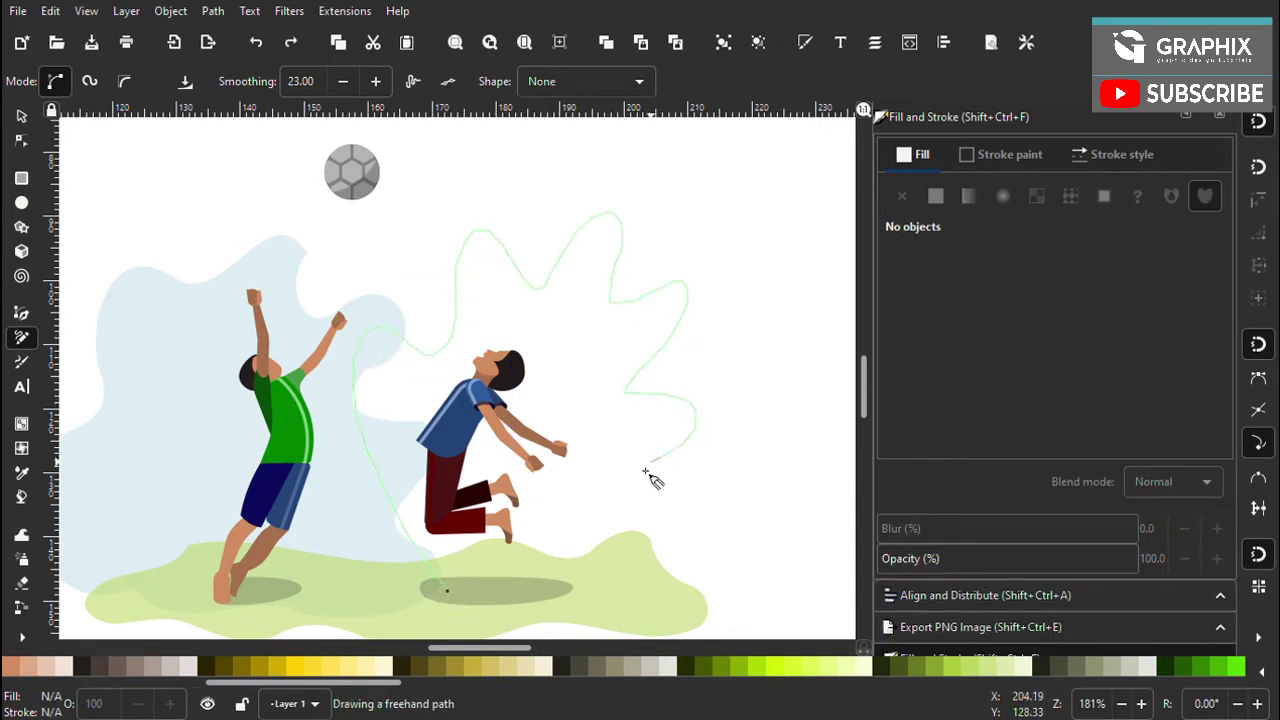
drag(457, 600, 449, 592)
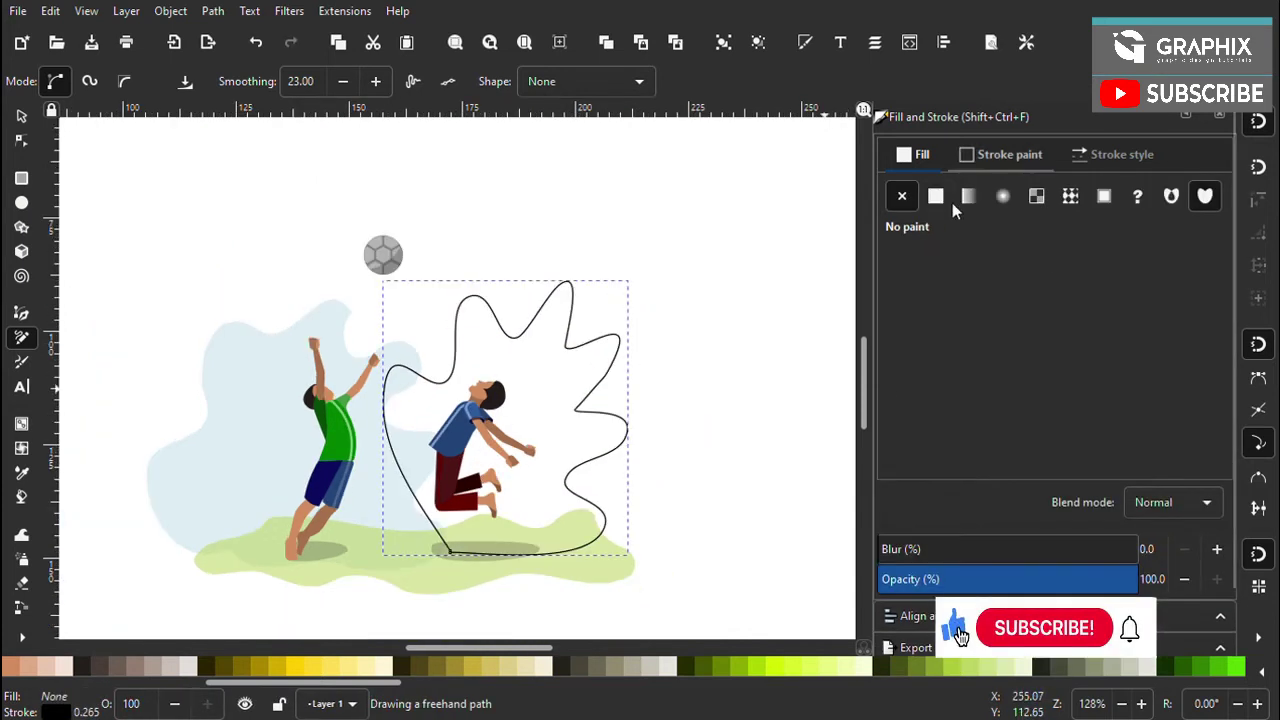
Lower the leaf blob one level, remove its stroke and set opacity to 56.4%
click(22, 118)
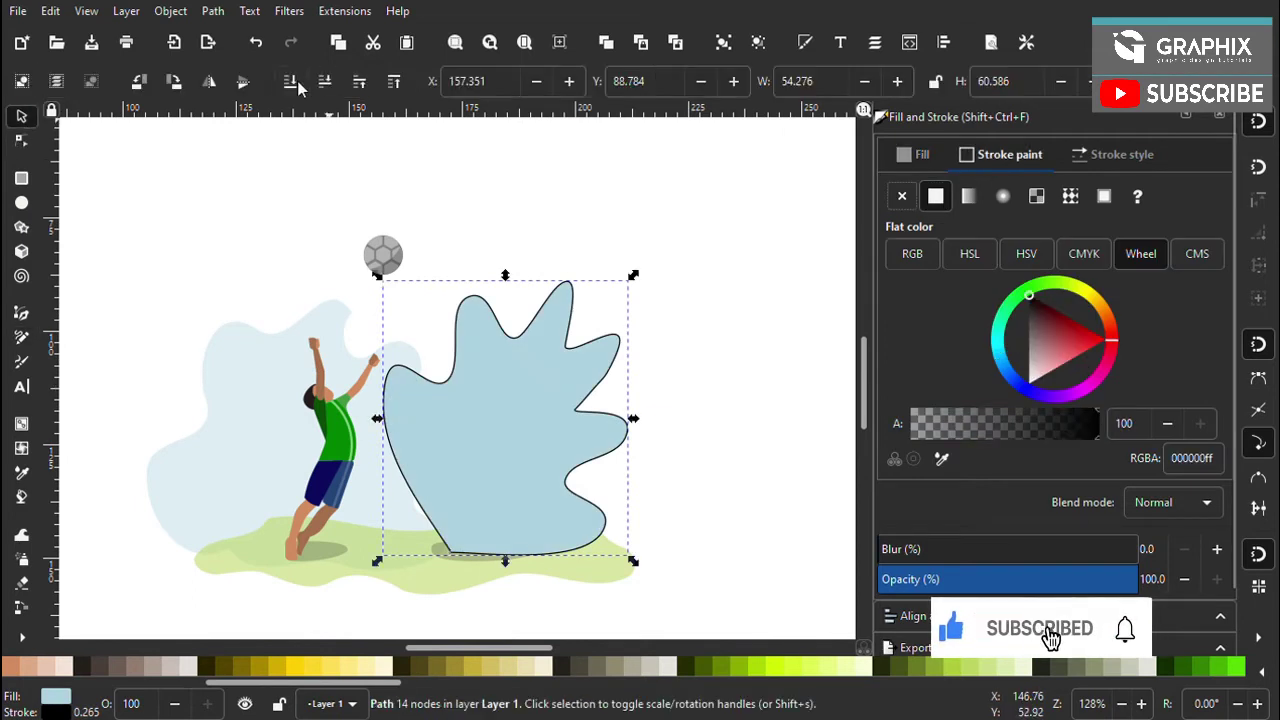
key(Page_Down)
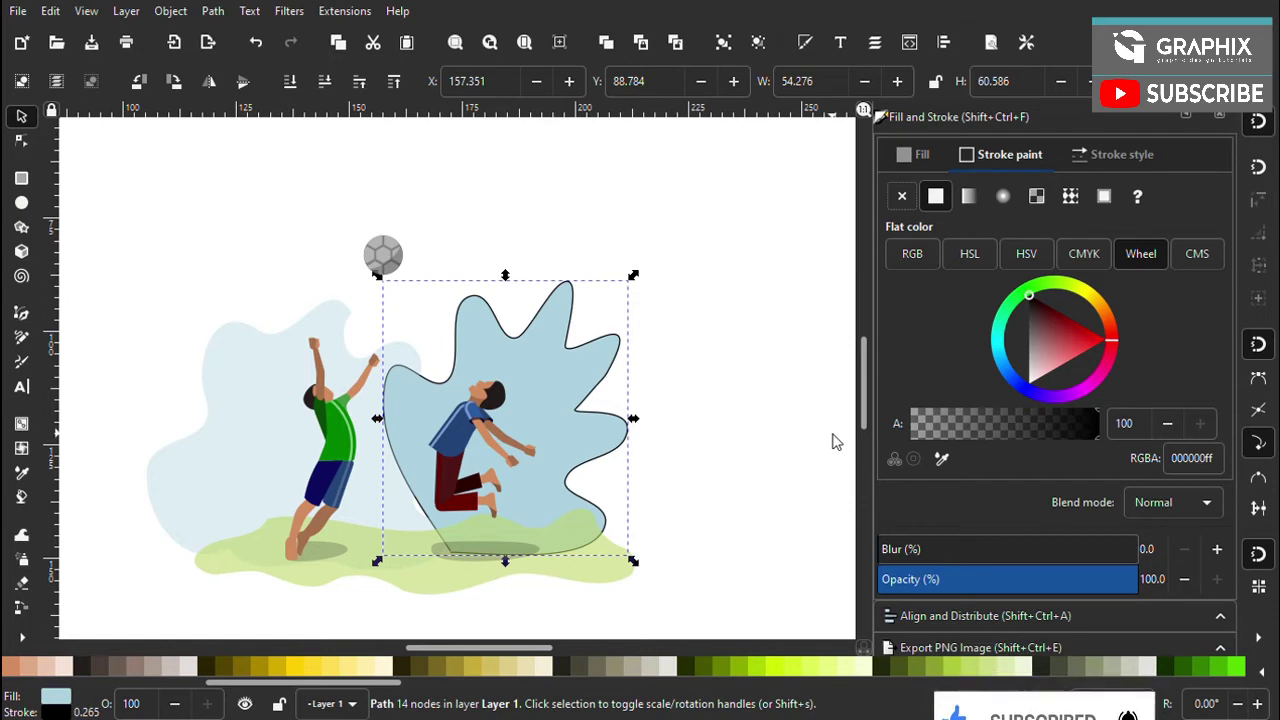
click(901, 196)
click(912, 154)
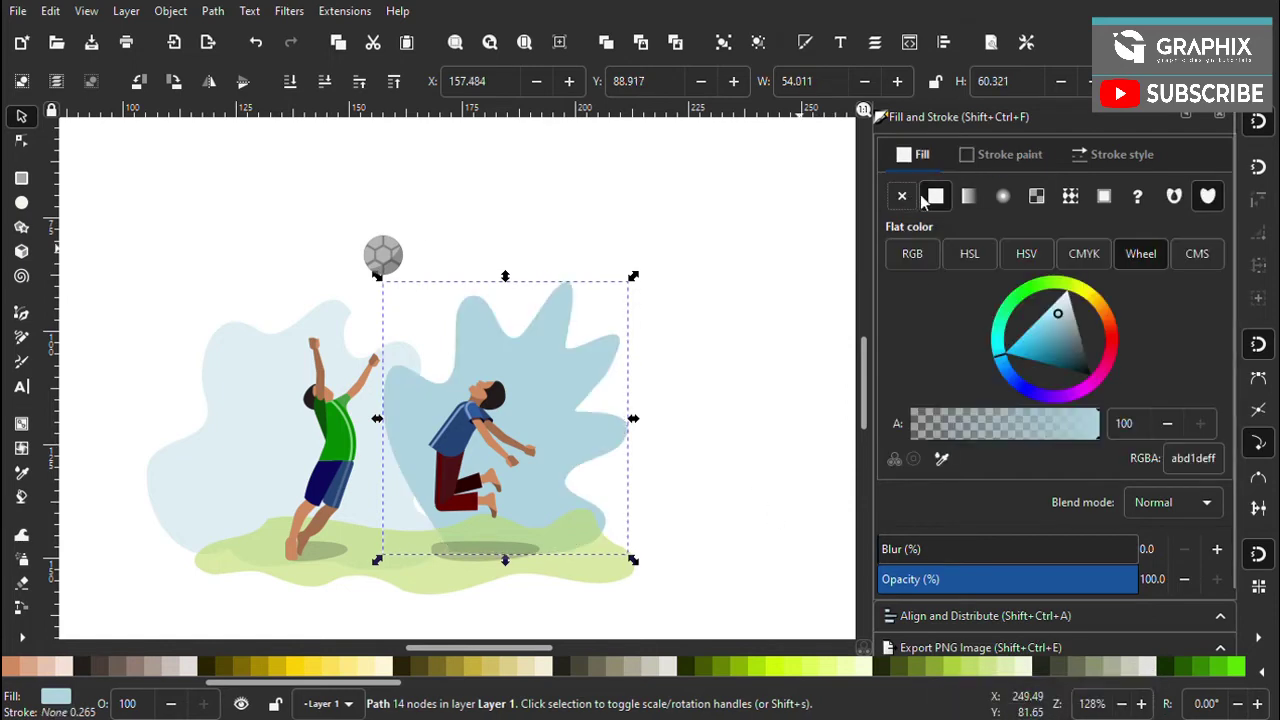
drag(1035, 589, 1024, 587)
click(716, 487)
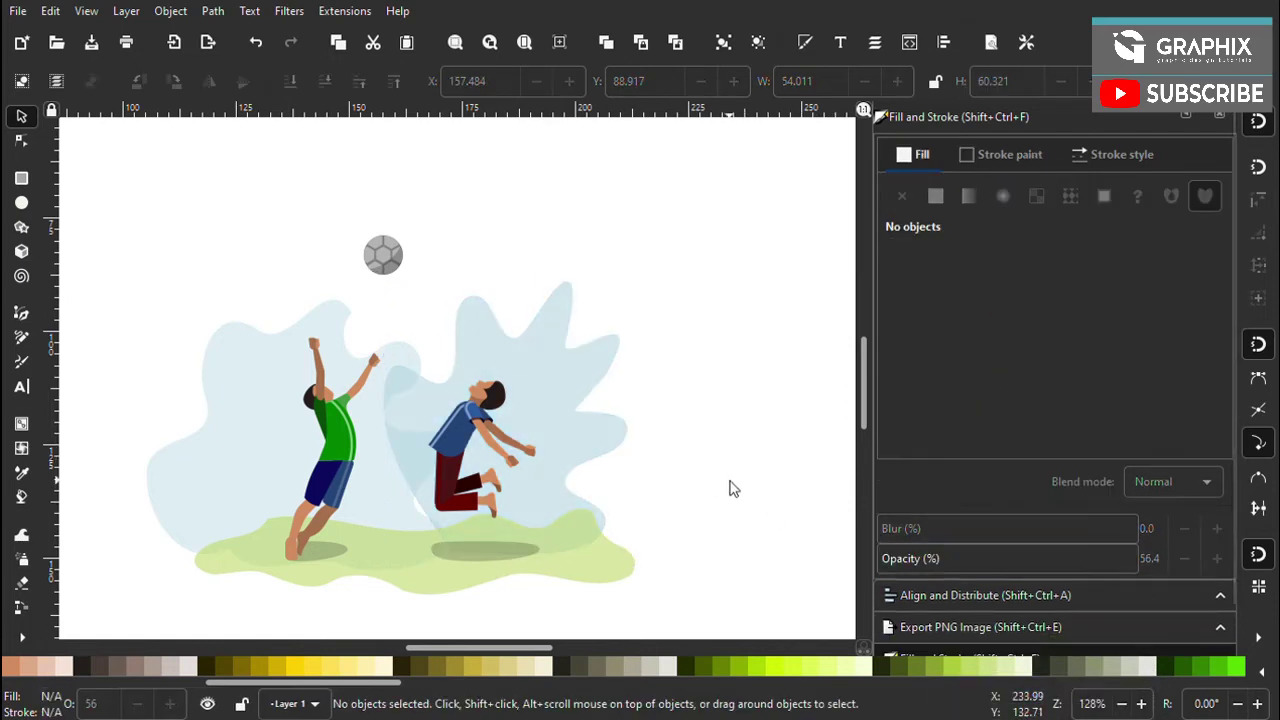
Nudge the blue blob slightly left and tweak its pale blue fill
scroll(720, 480, down, 1)
ctrl+scroll(560, 370, up, 1)
click(626, 370)
drag(626, 370, 600, 372)
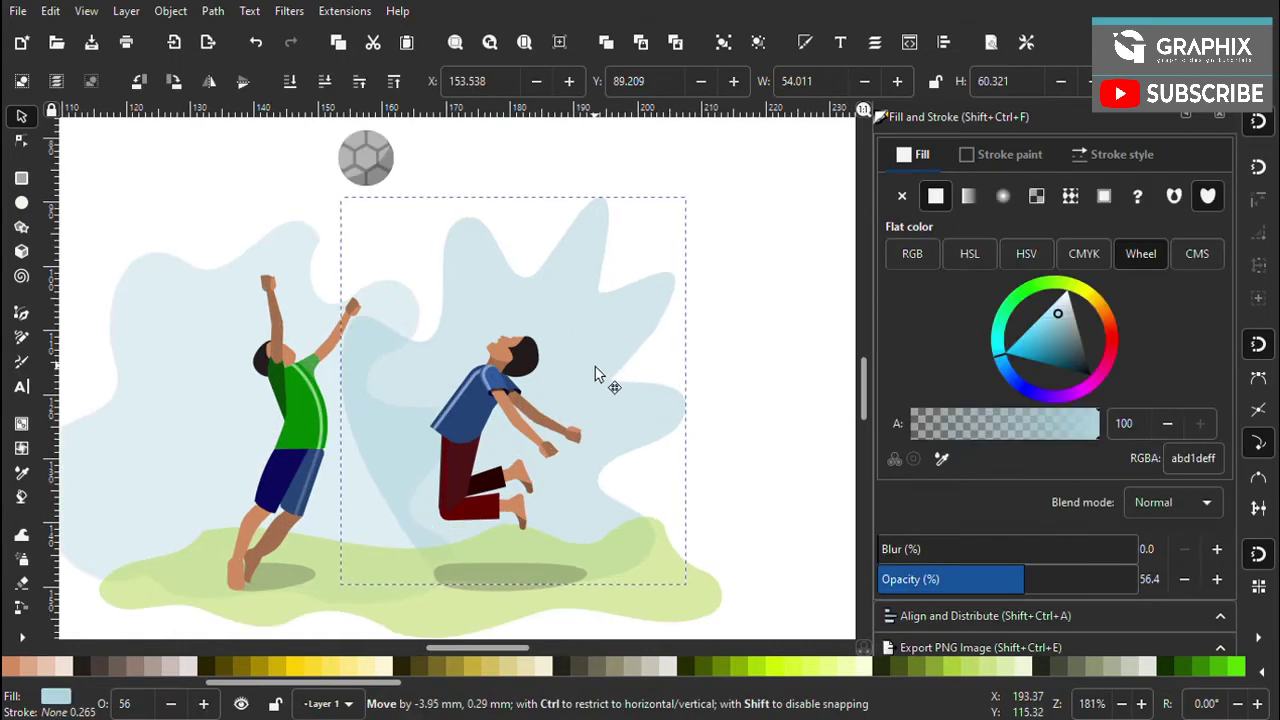
drag(1067, 318, 1057, 316)
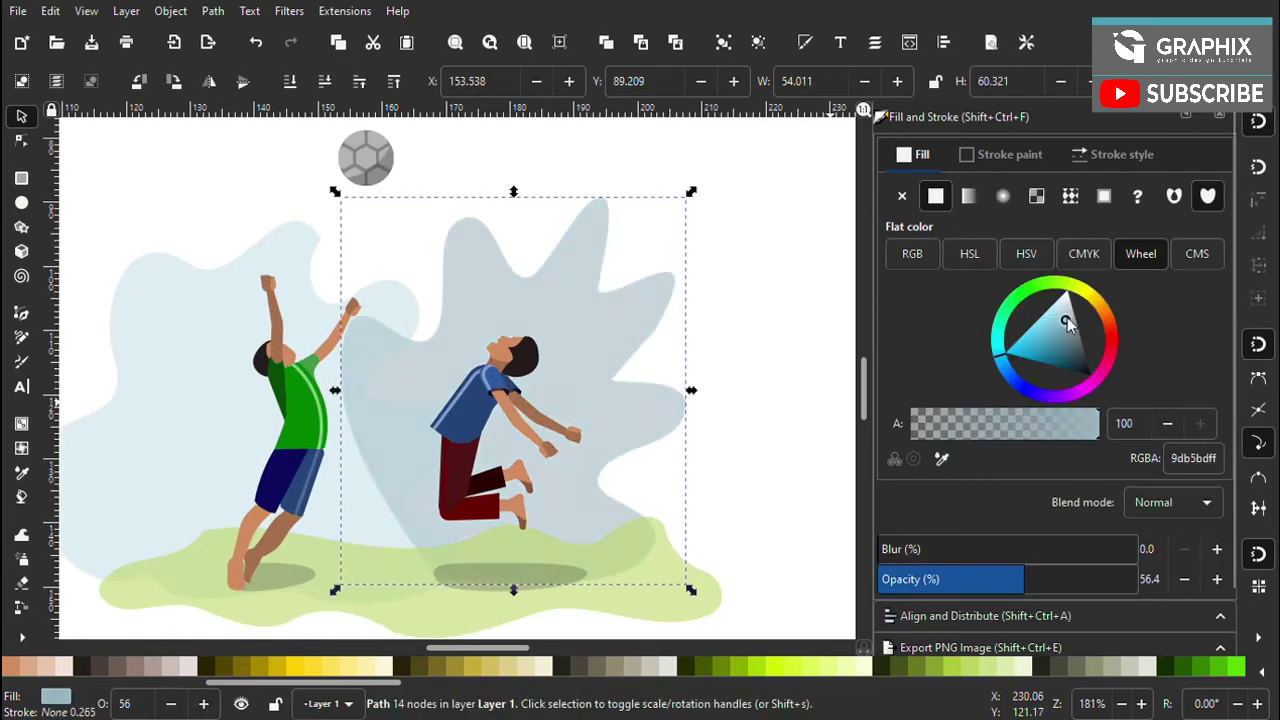
click(709, 480)
Save the document
ctrl+scroll(571, 508, down, 3)
ctrl+scroll(500, 506, up, 1)
ctrl+scroll(510, 411, up, 1)
key(ctrl+s)
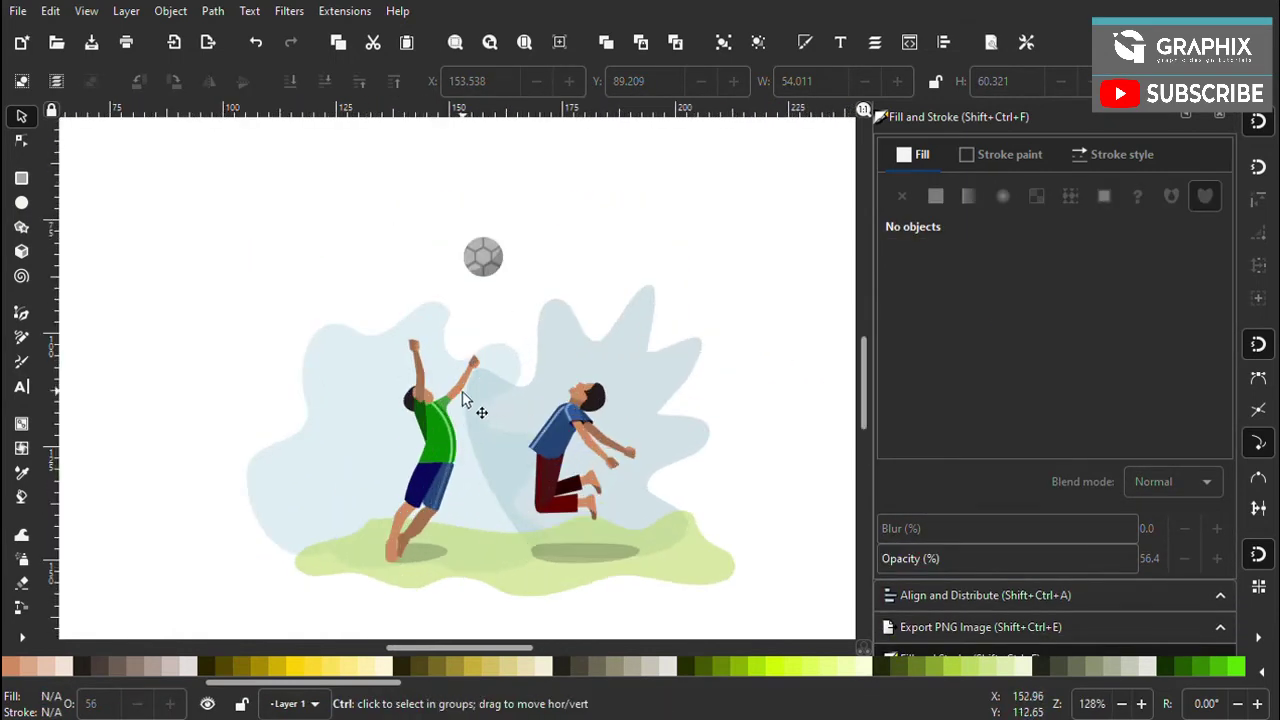
scroll(463, 398, down, 1)
key(p)
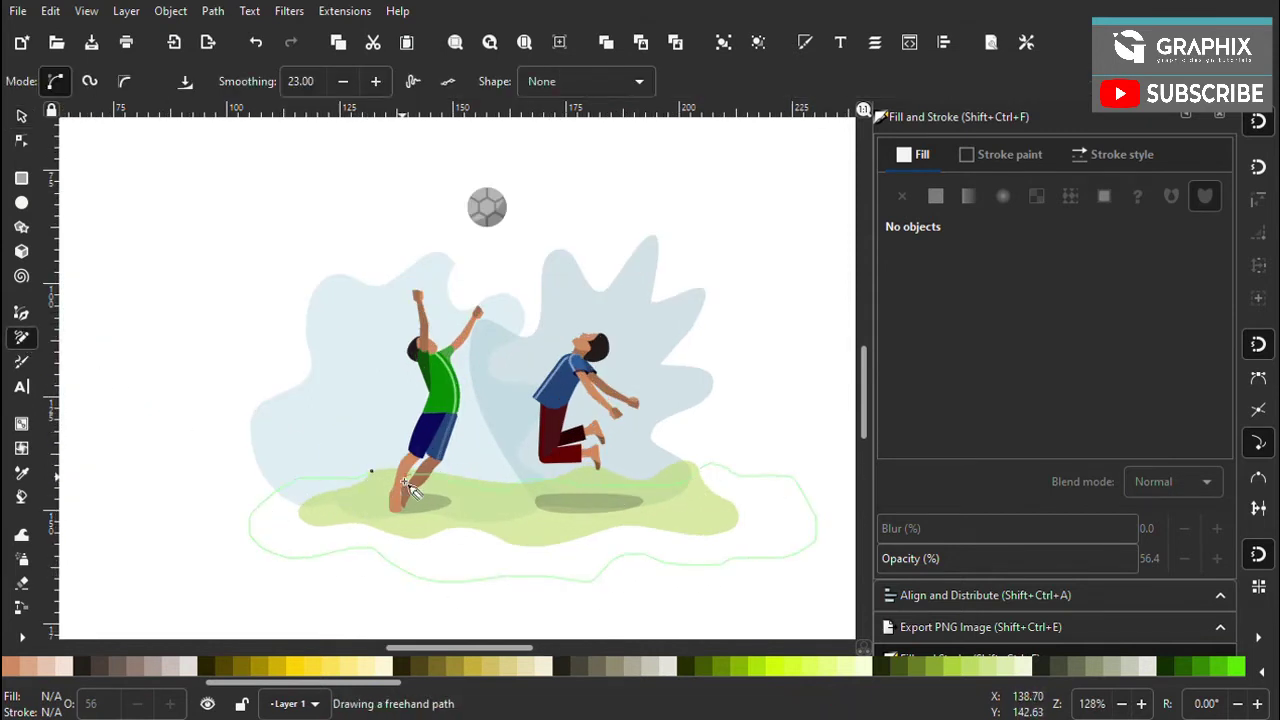
Make the new ground blob pale translucent yellow-green with no outline, at the bottom of the stack
drag(380, 477, 372, 472)
click(21, 118)
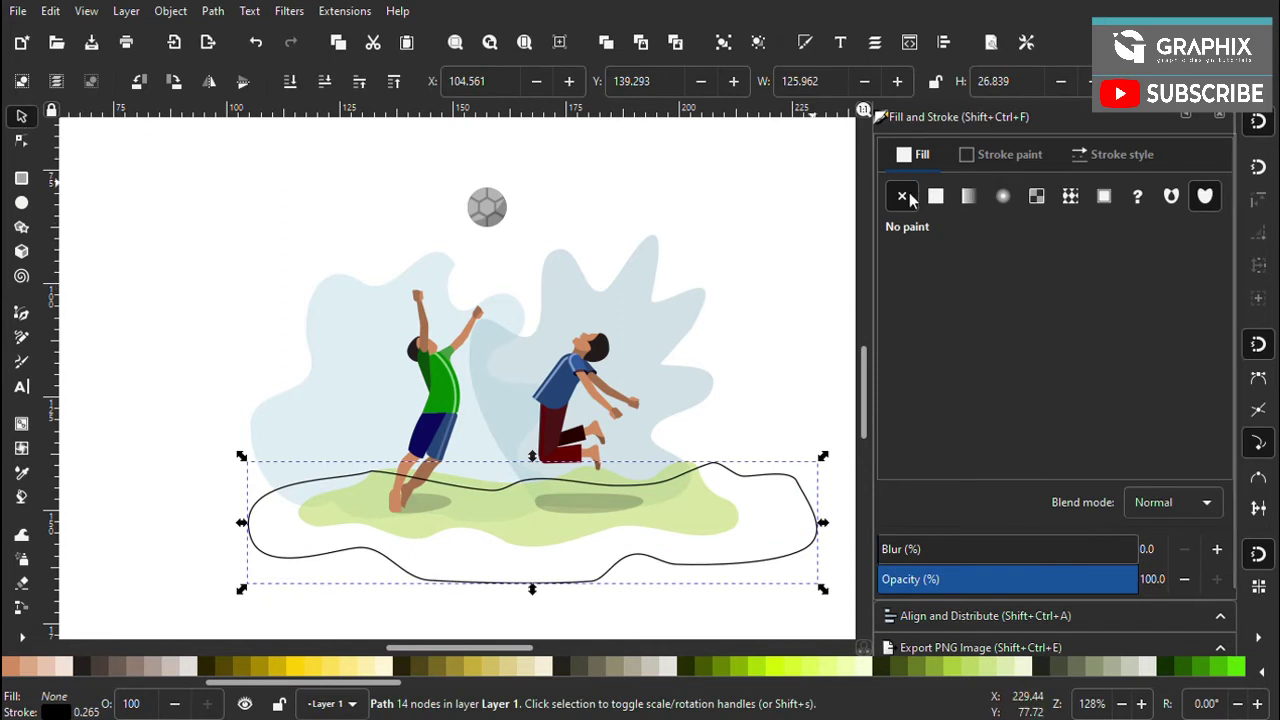
click(935, 197)
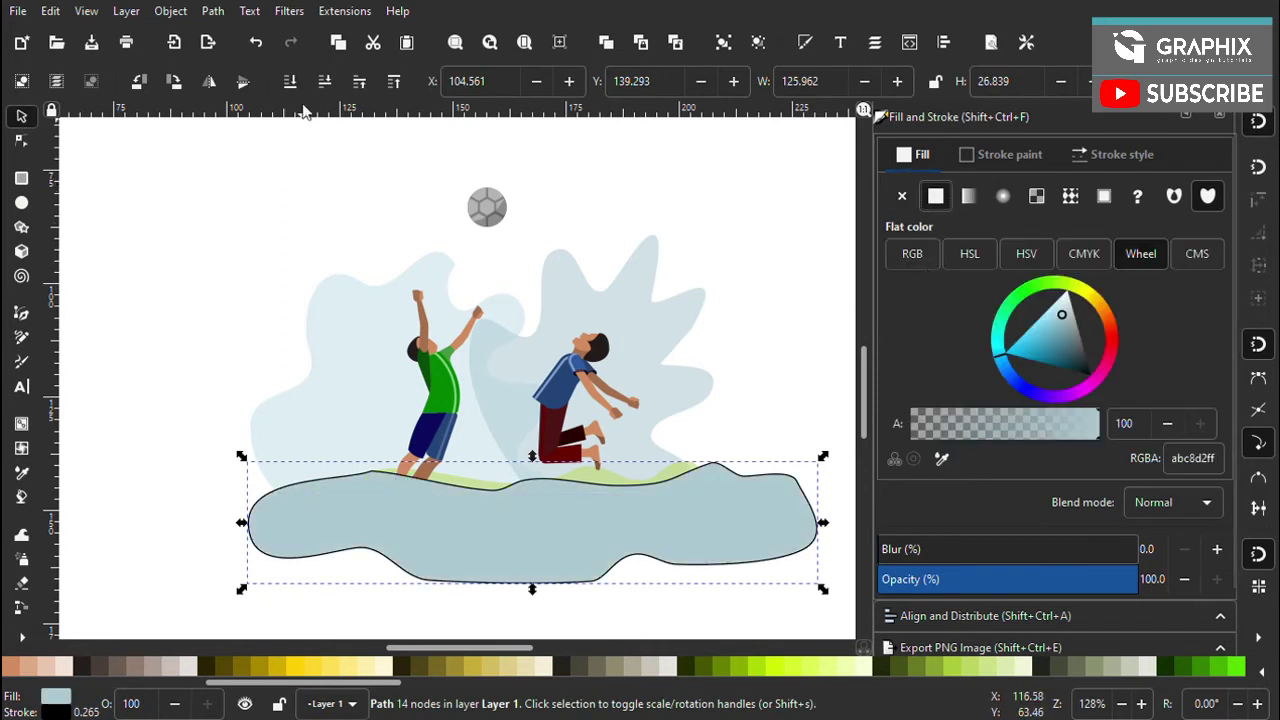
key(End)
click(1000, 154)
click(902, 196)
click(915, 154)
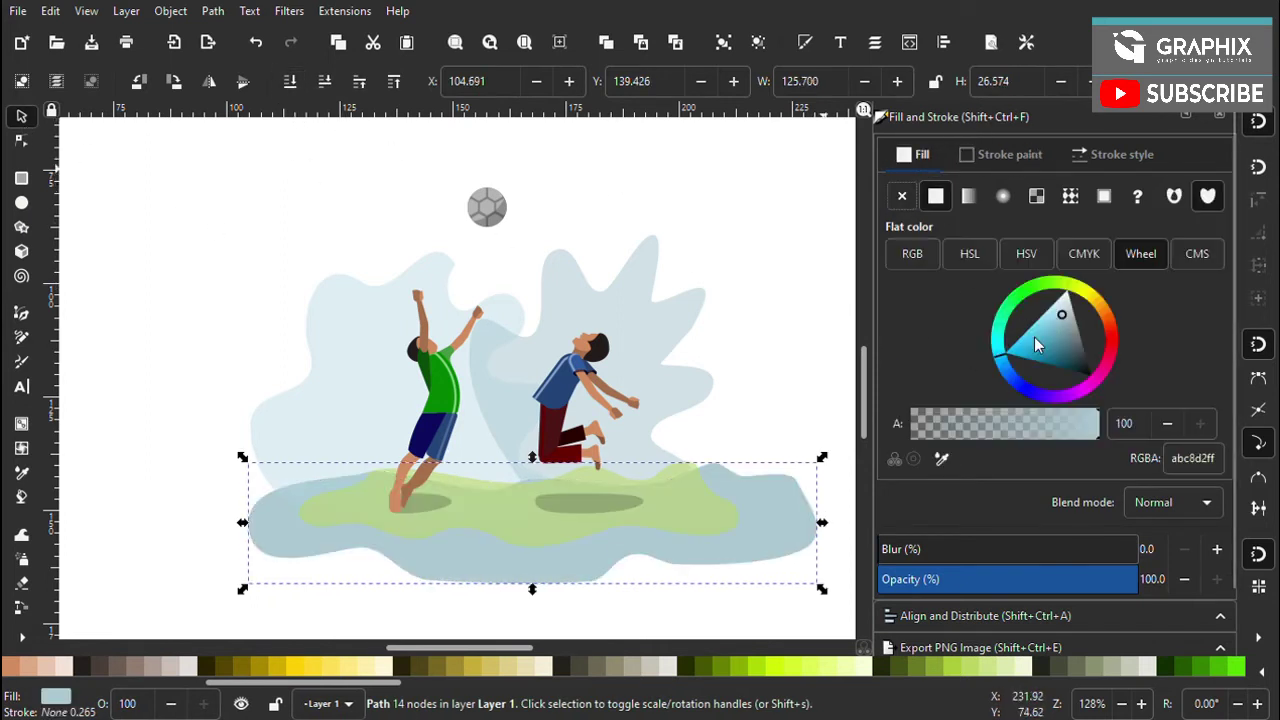
click(938, 459)
key(s)
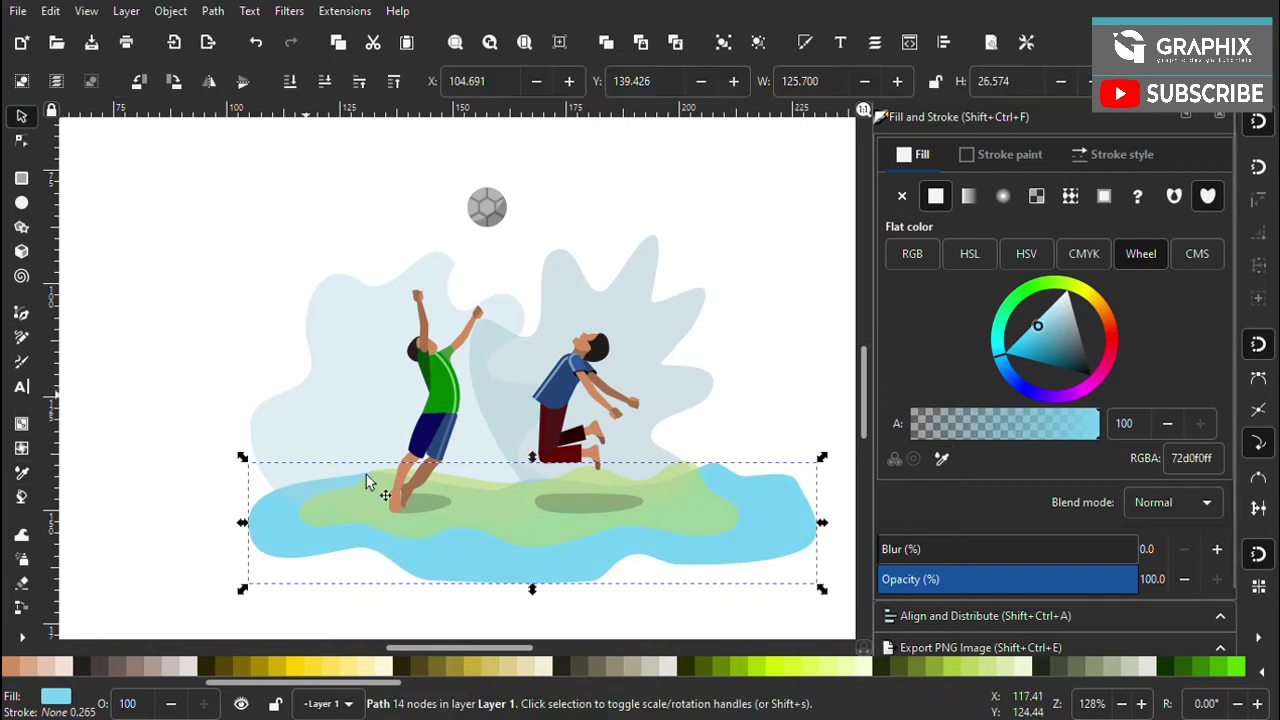
click(763, 668)
drag(1022, 598, 962, 580)
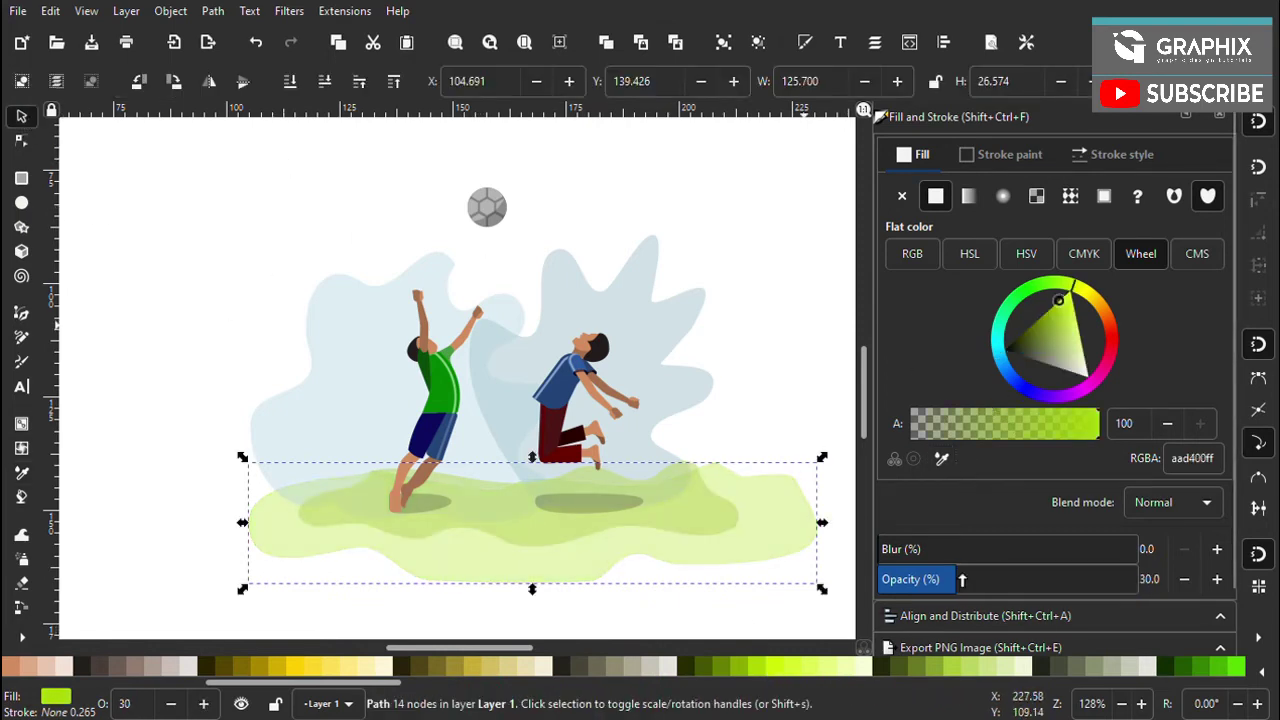
Shrink the translucent grass shape to 108.130 by 23.060 beneath the children and save
click(117, 458)
click(700, 550)
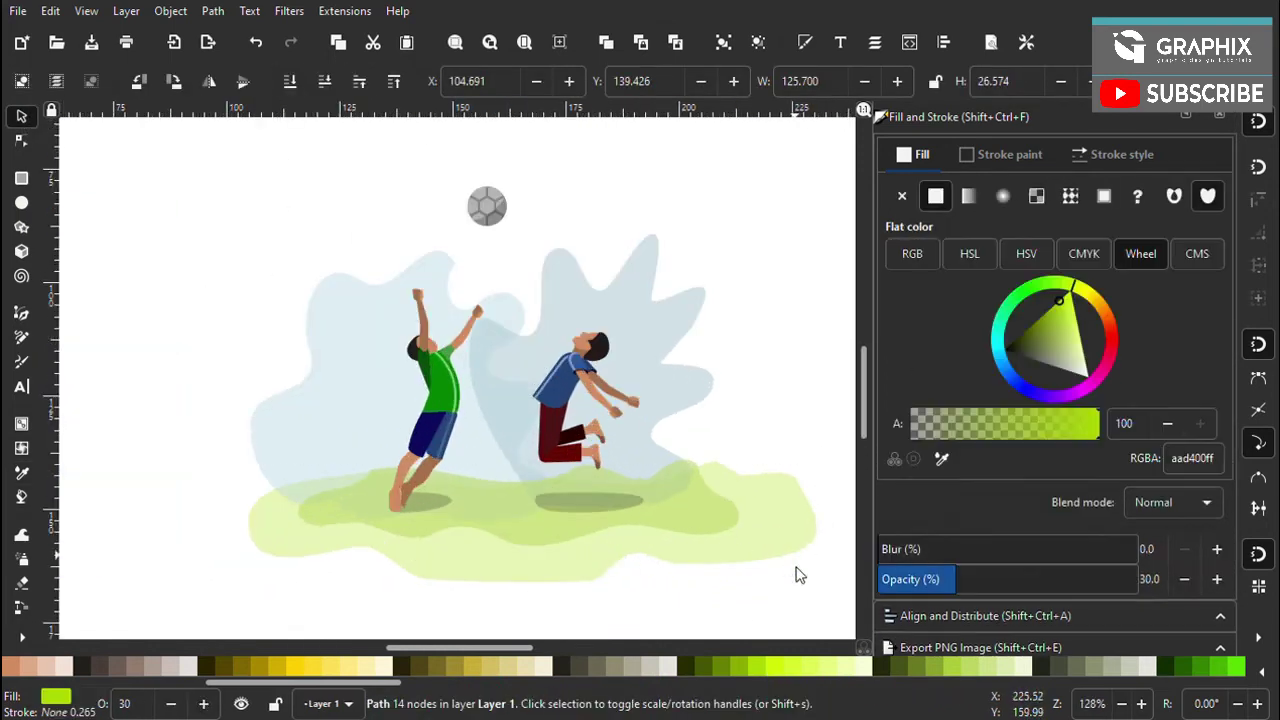
mouse_move(822, 589)
mouse_down()
mouse_move(737, 572)
mouse_move(808, 591)
mouse_up()
scroll(790, 590, up, 3)
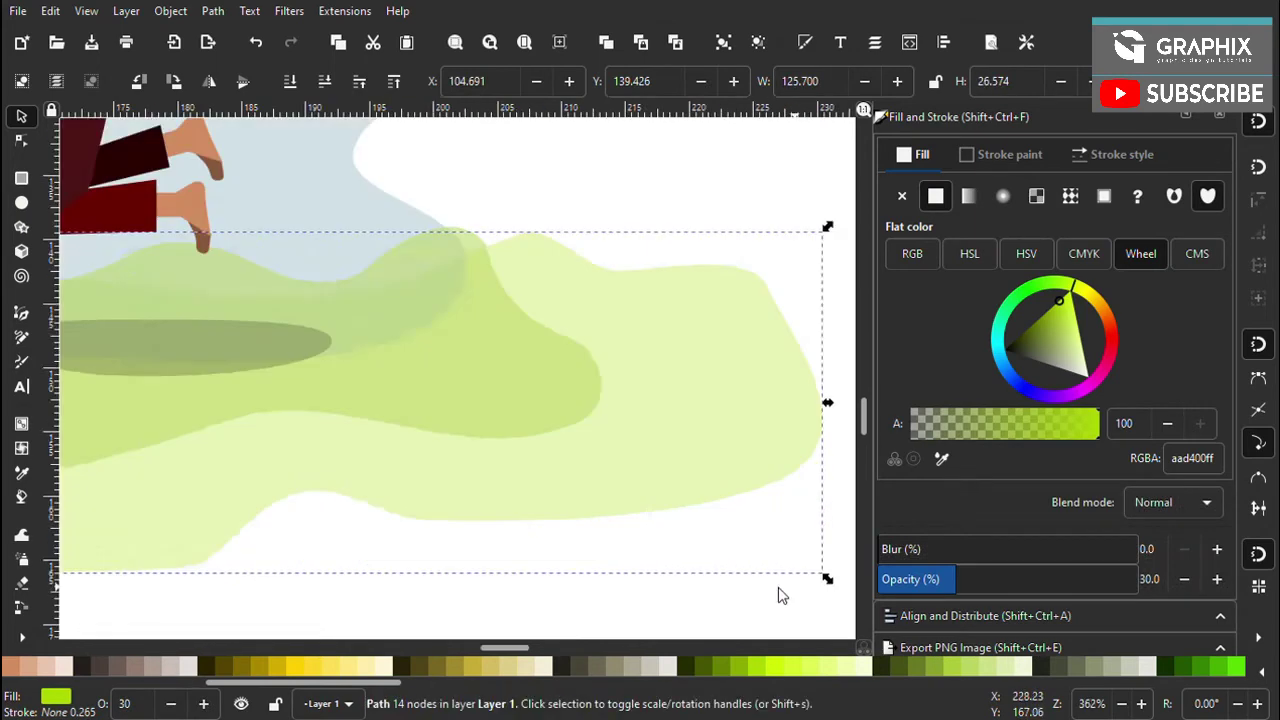
scroll(777, 594, down, 1)
mouse_move(757, 551)
mouse_down()
mouse_move(615, 481)
mouse_move(597, 524)
mouse_up()
scroll(560, 457, down, 1)
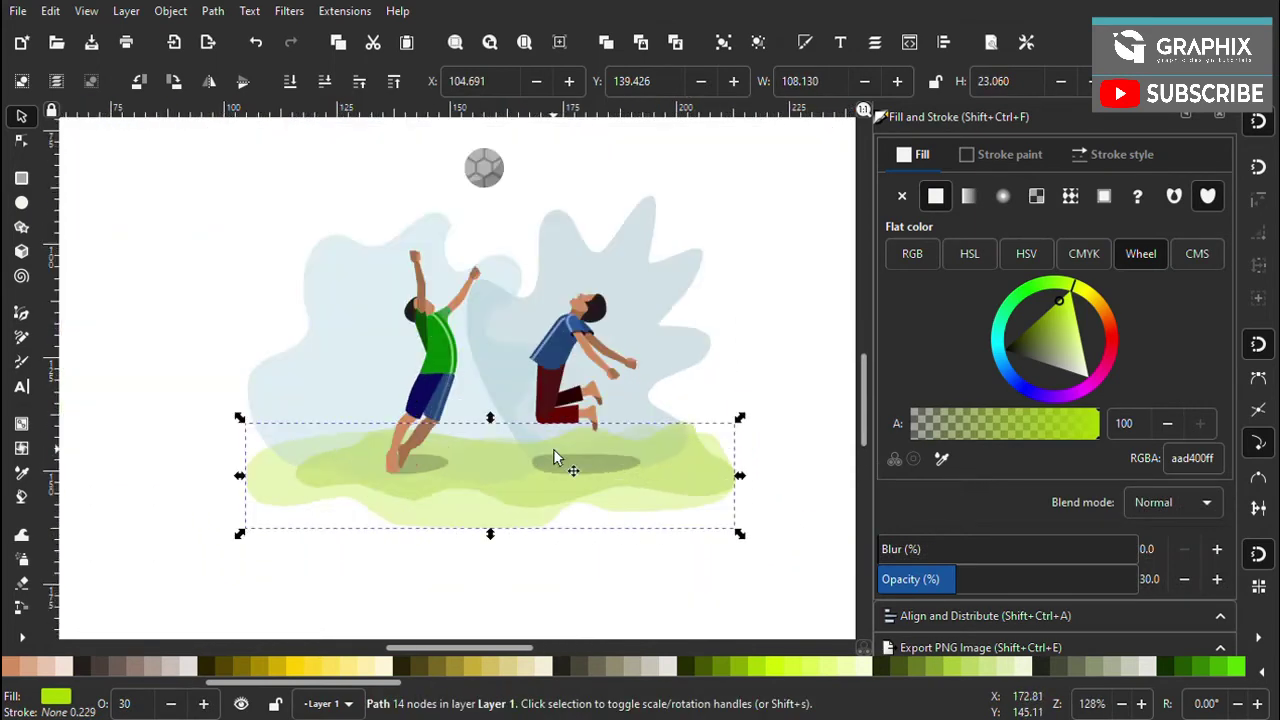
key(Escape)
scroll(497, 377, down, 1)
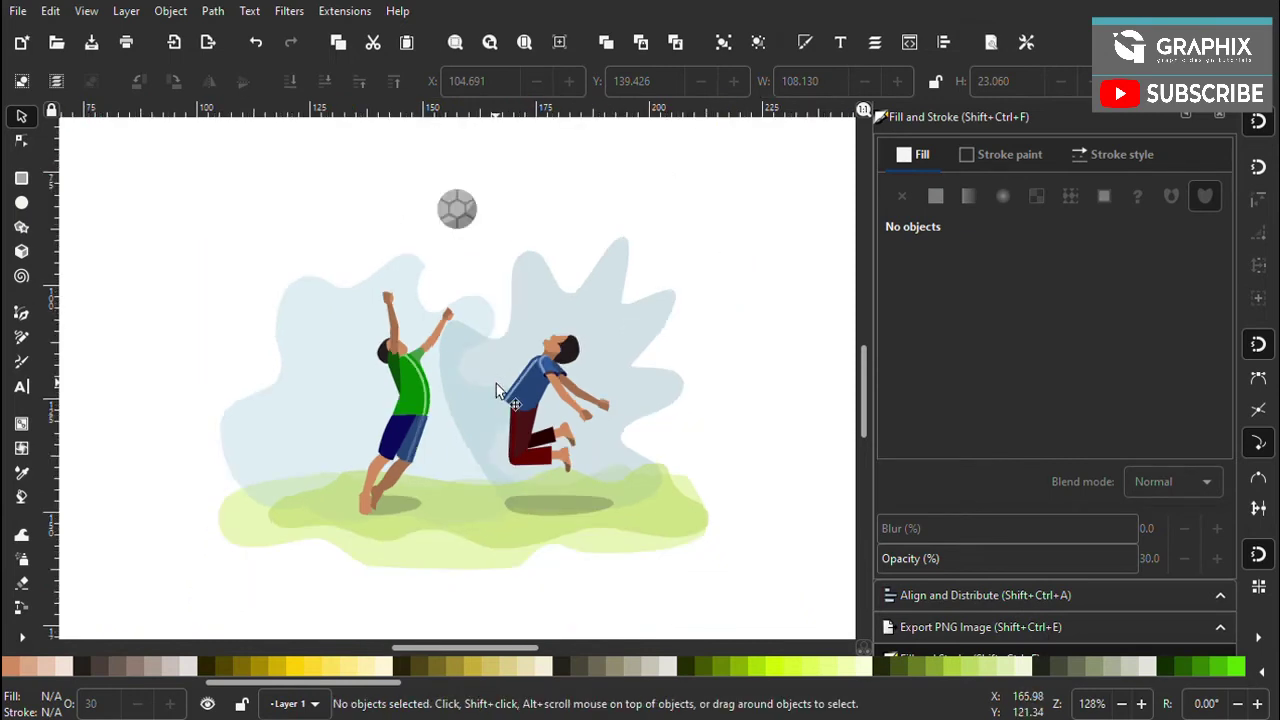
key(ctrl+s)
scroll(600, 430, down, 1)
scroll(530, 460, down, 1)
scroll(483, 451, up, 4)
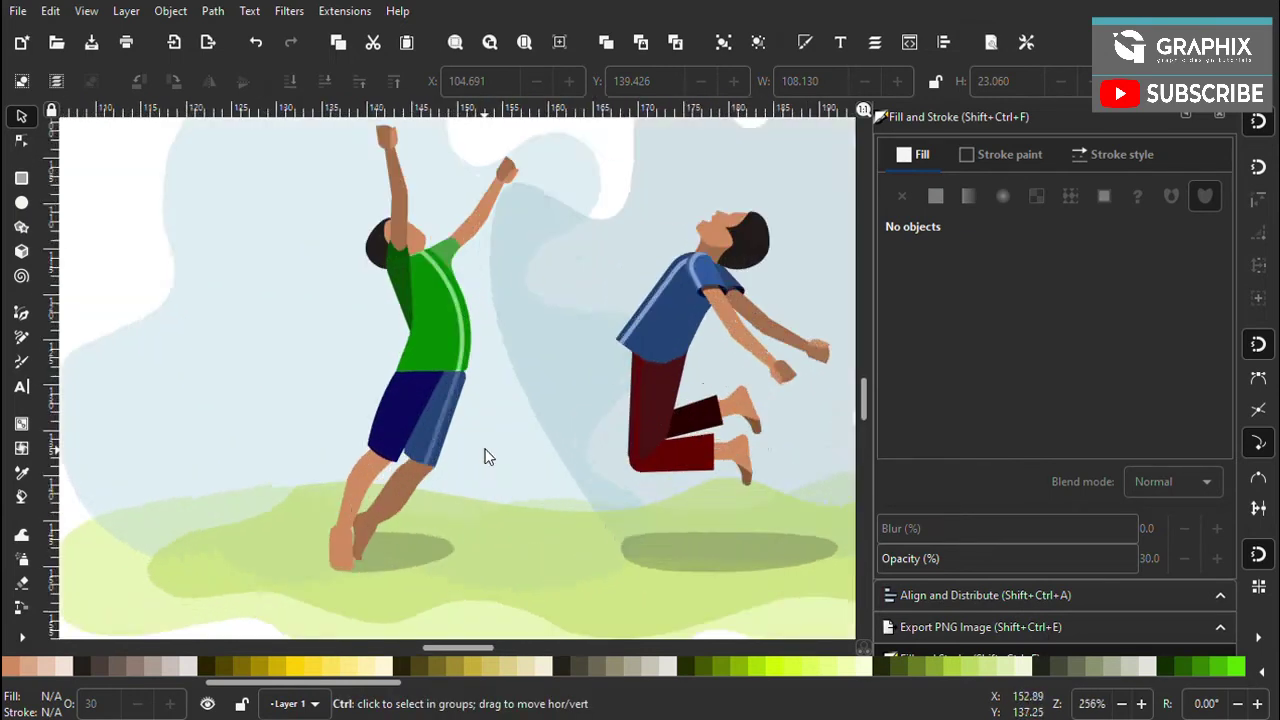
scroll(470, 455, down, 4)
scroll(461, 457, up, 3)
scroll(466, 457, down, 2)
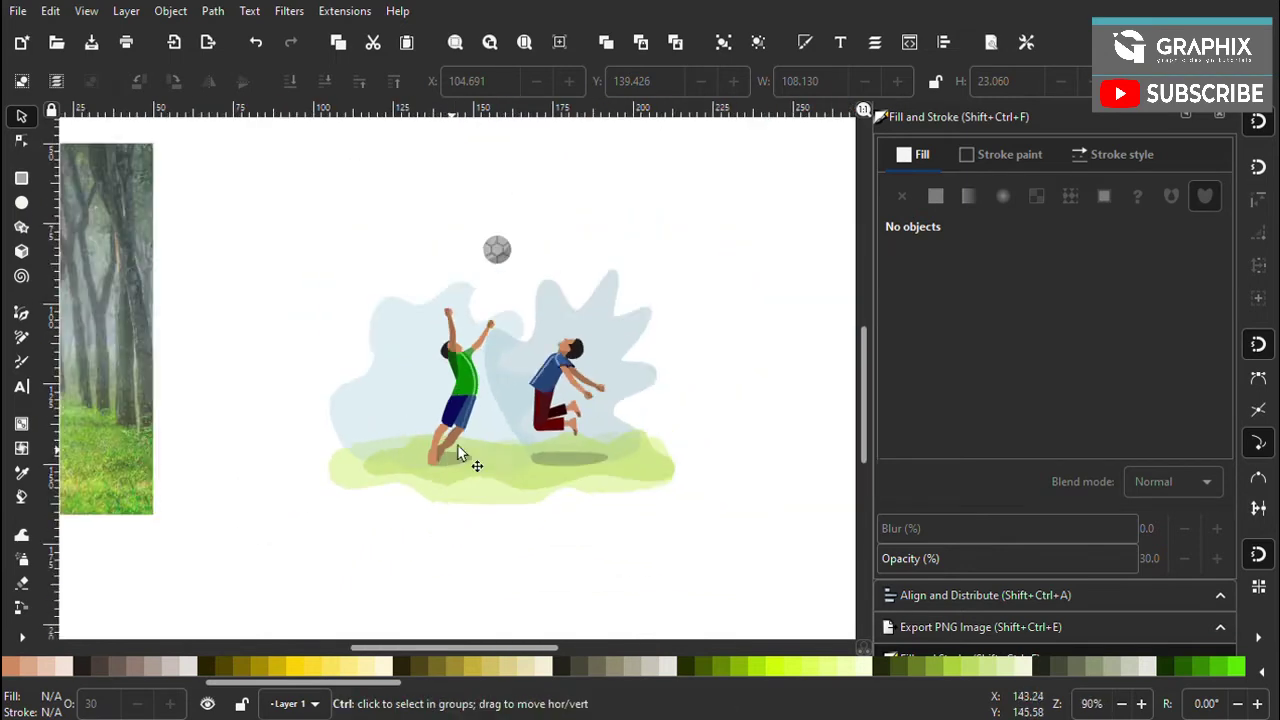
scroll(520, 490, up, 1)
scroll(474, 449, down, 1)
scroll(528, 437, up, 1)
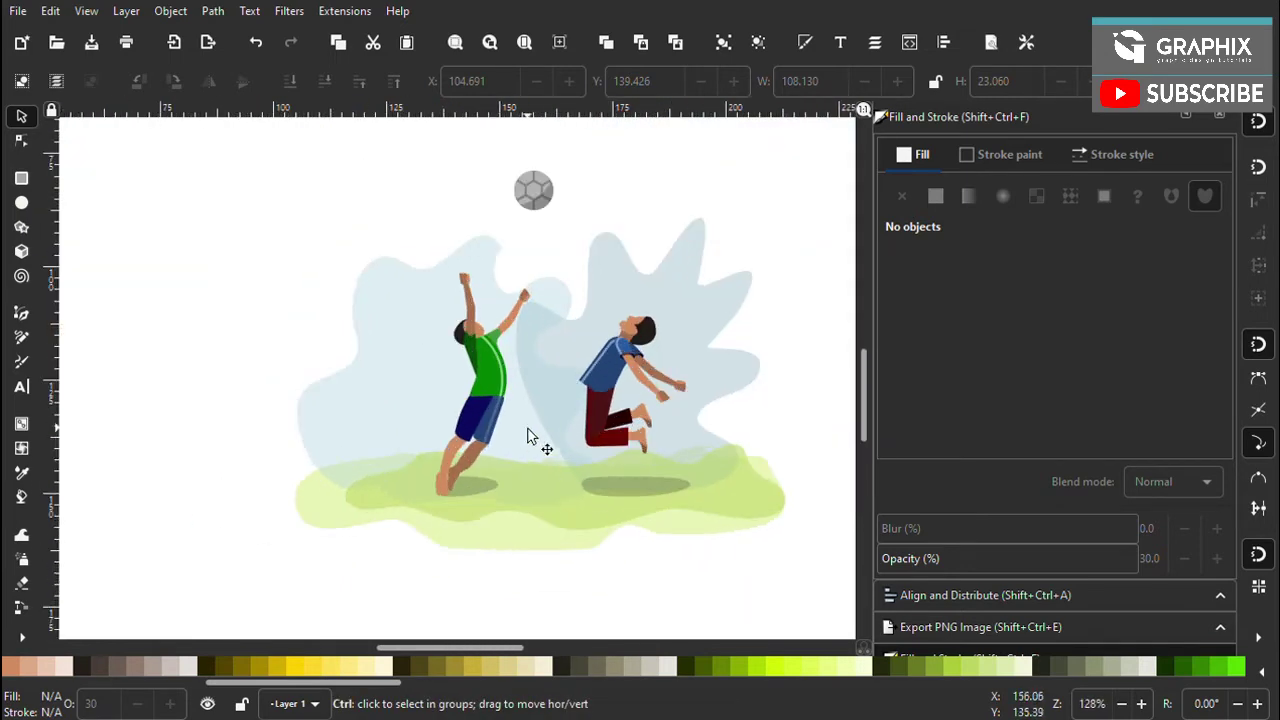
scroll(539, 405, up, 1)
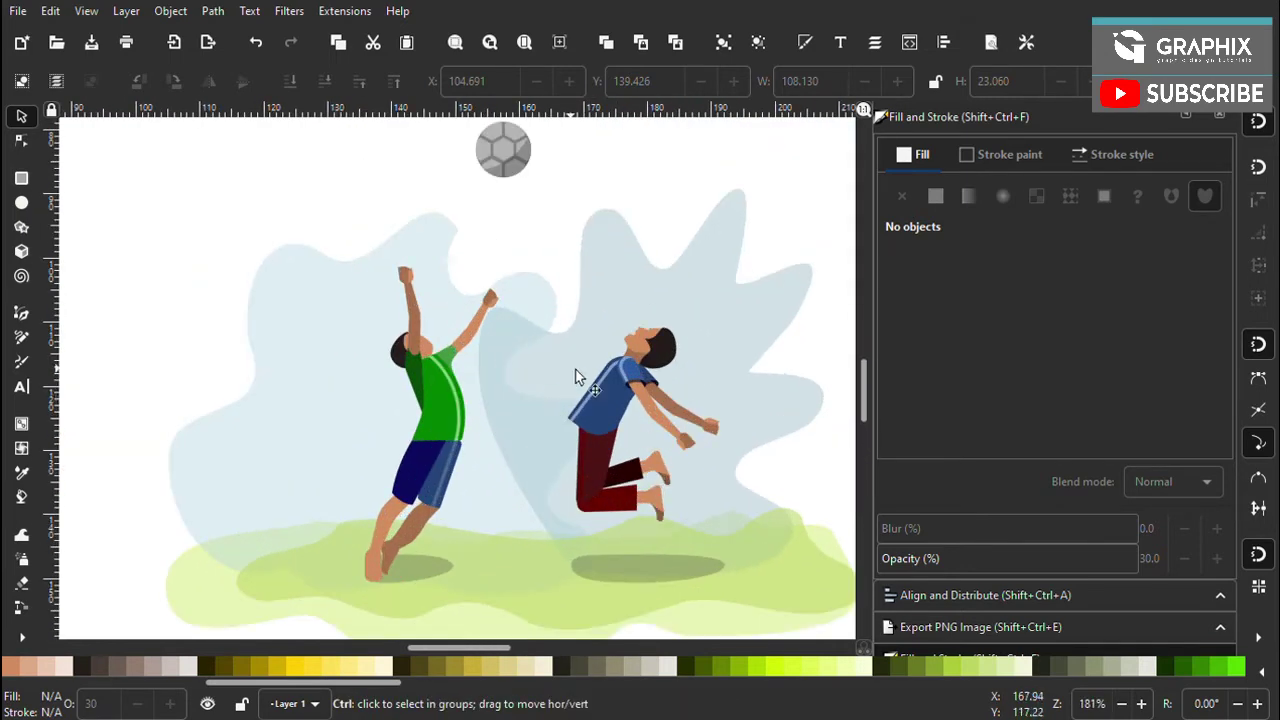
ctrl+scroll(575, 377, down, 2)
ctrl+scroll(450, 410, up, 3)
click(22, 340)
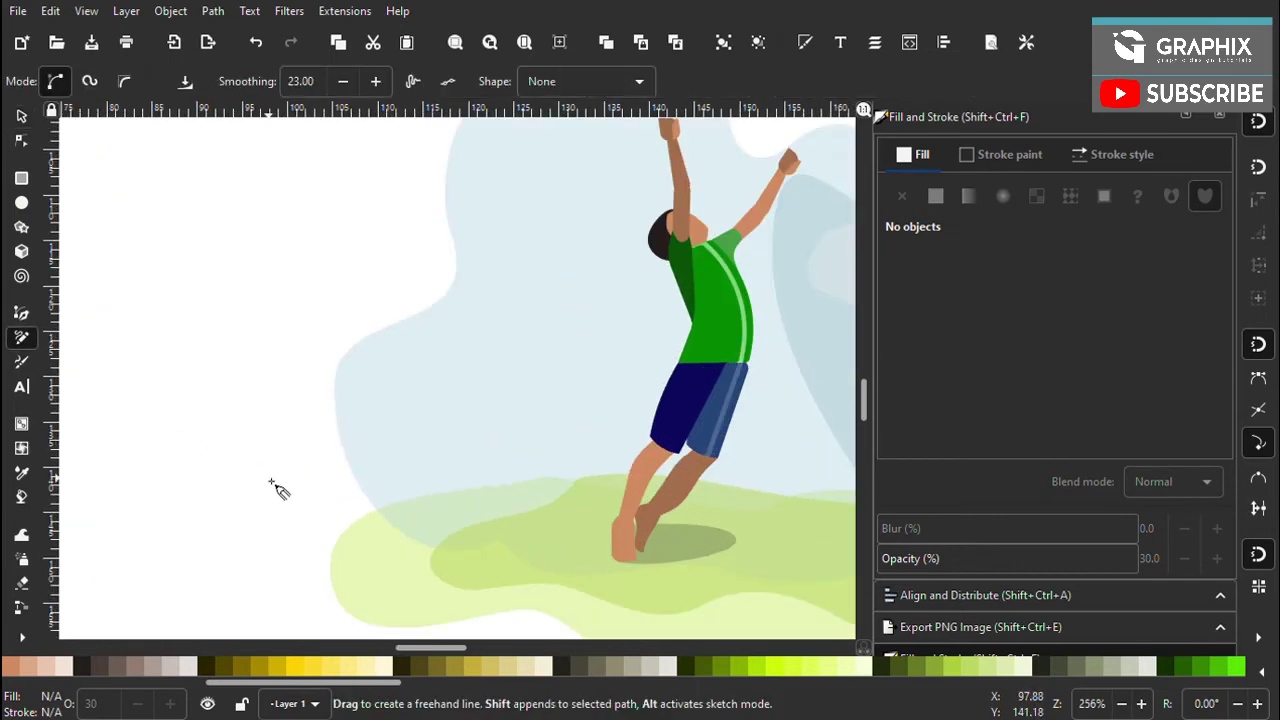
drag(268, 478, 229, 349)
key(ctrl+z)
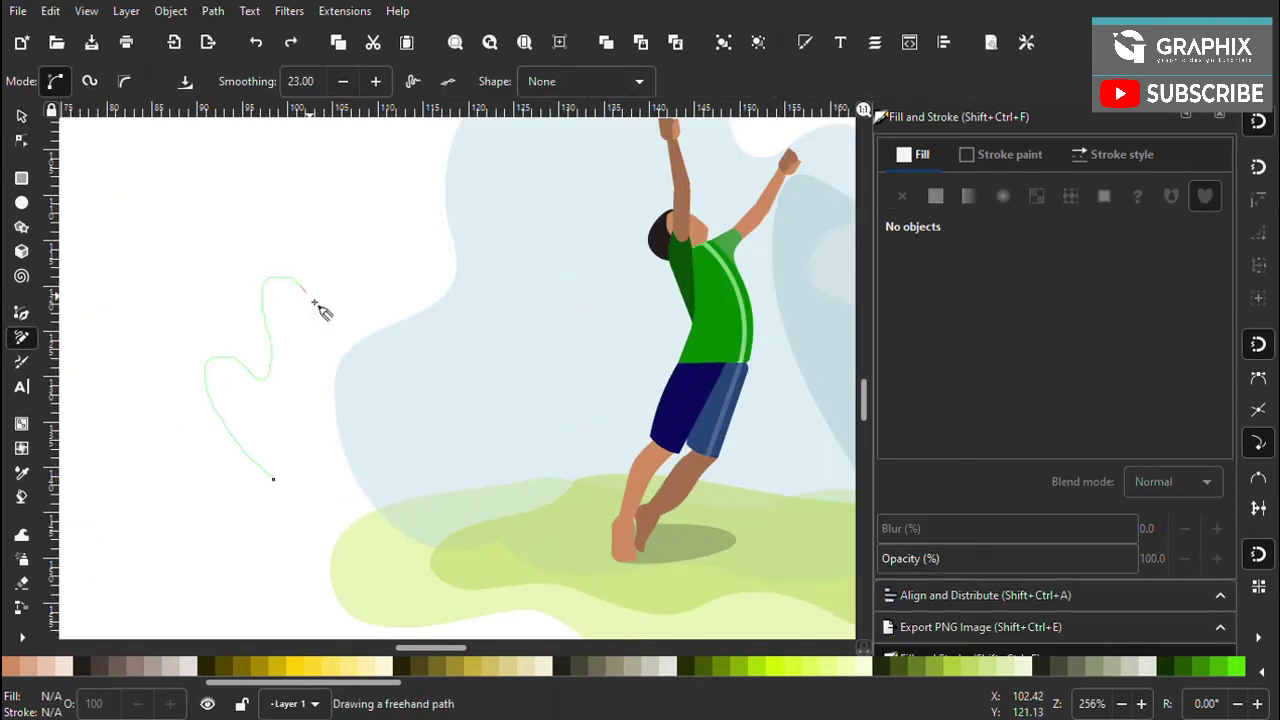
drag(420, 242, 420, 242)
key(ctrl+z)
drag(305, 498, 268, 476)
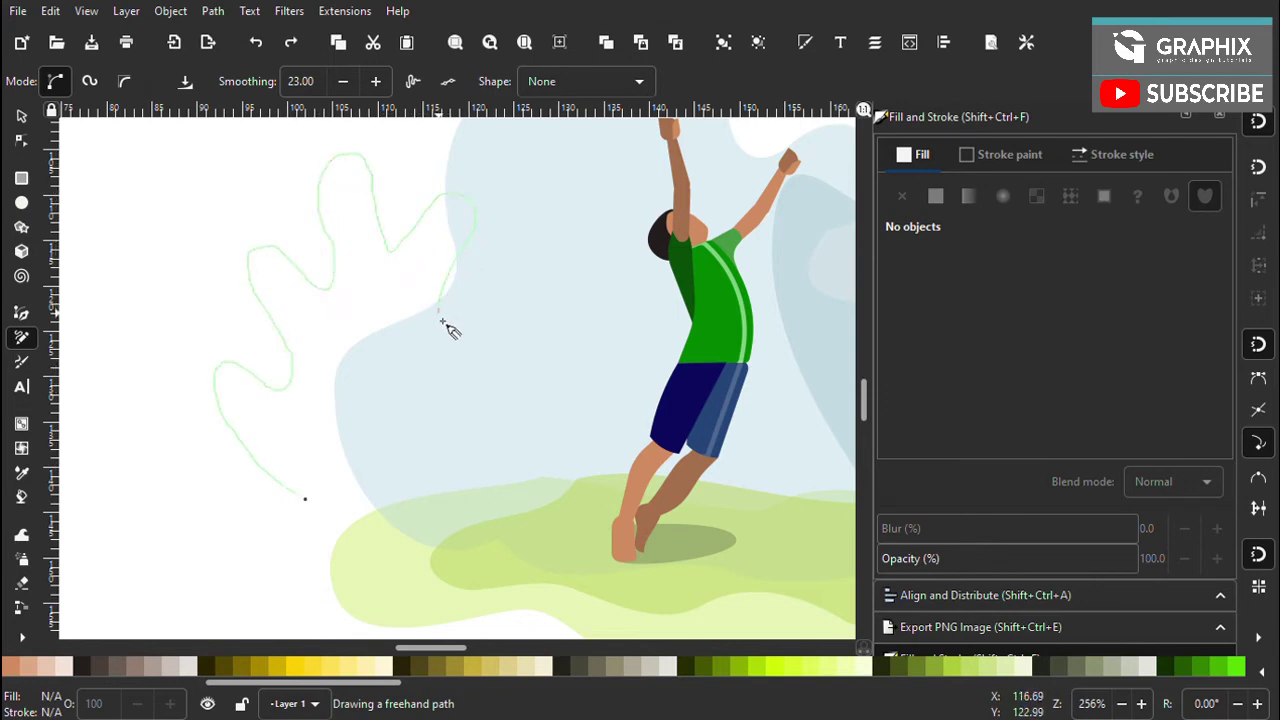
drag(318, 513, 307, 500)
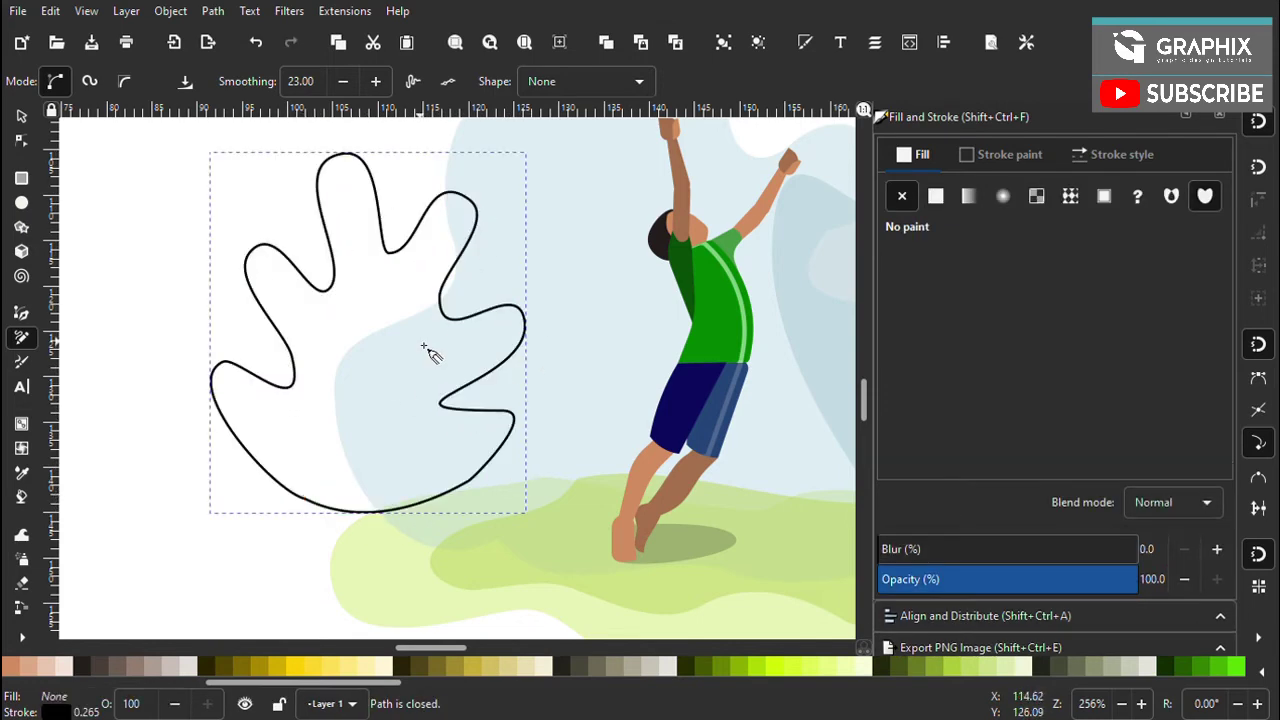
click(20, 117)
mouse_move(437, 200)
mouse_down()
mouse_move(400, 297)
mouse_move(289, 449)
mouse_up()
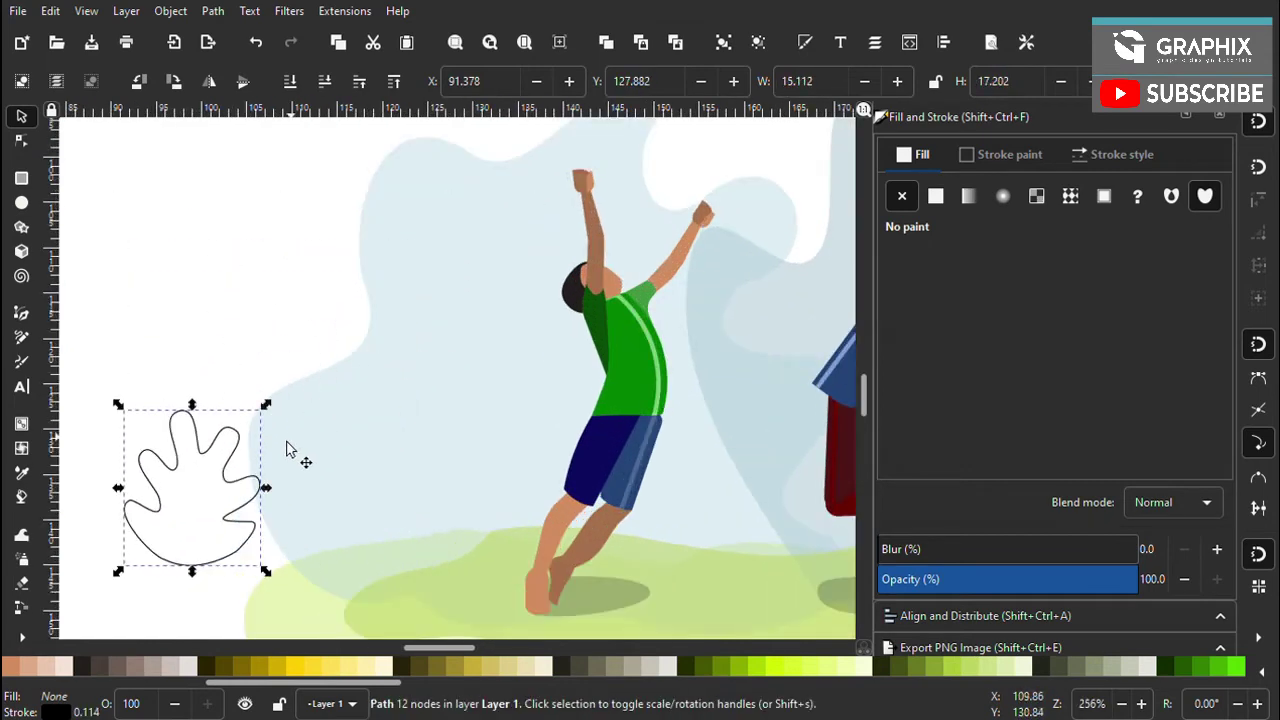
scroll(215, 485, up, 1)
scroll(215, 485, left, 3)
key(Delete)
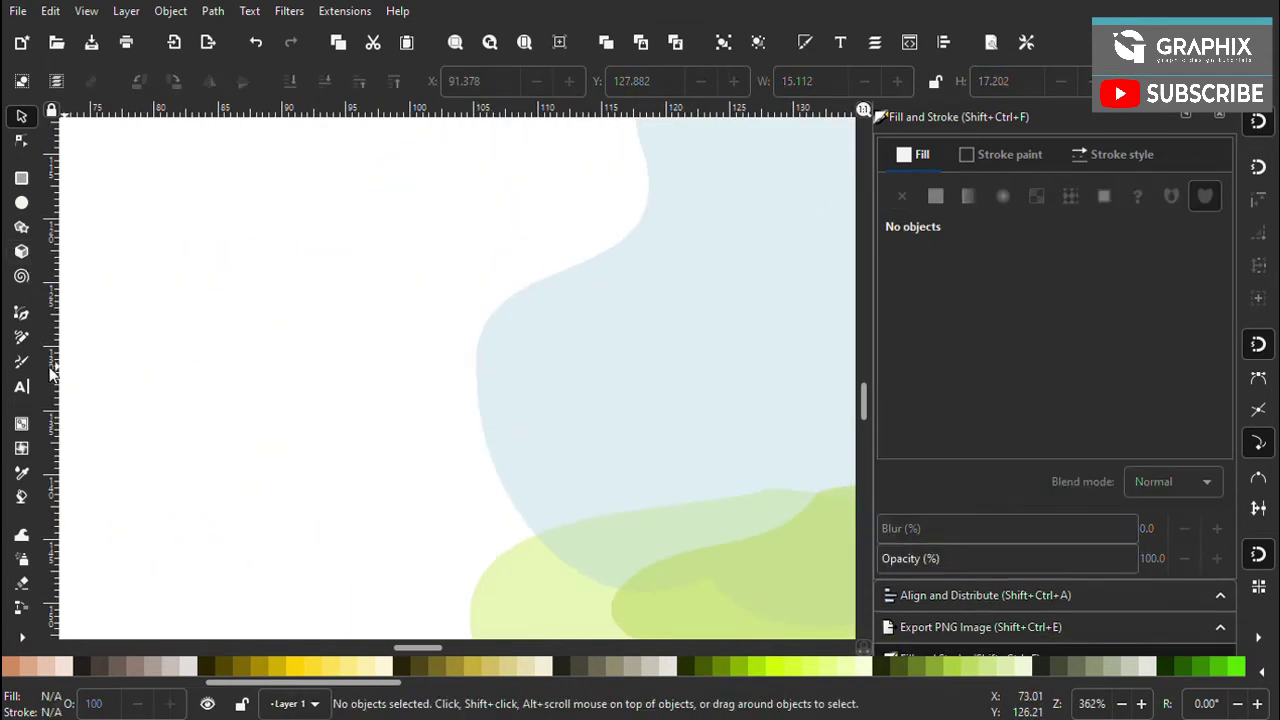
Draw a wavy black freehand line, about 8.776 by 26.306, then remove the vertical guide
click(21, 337)
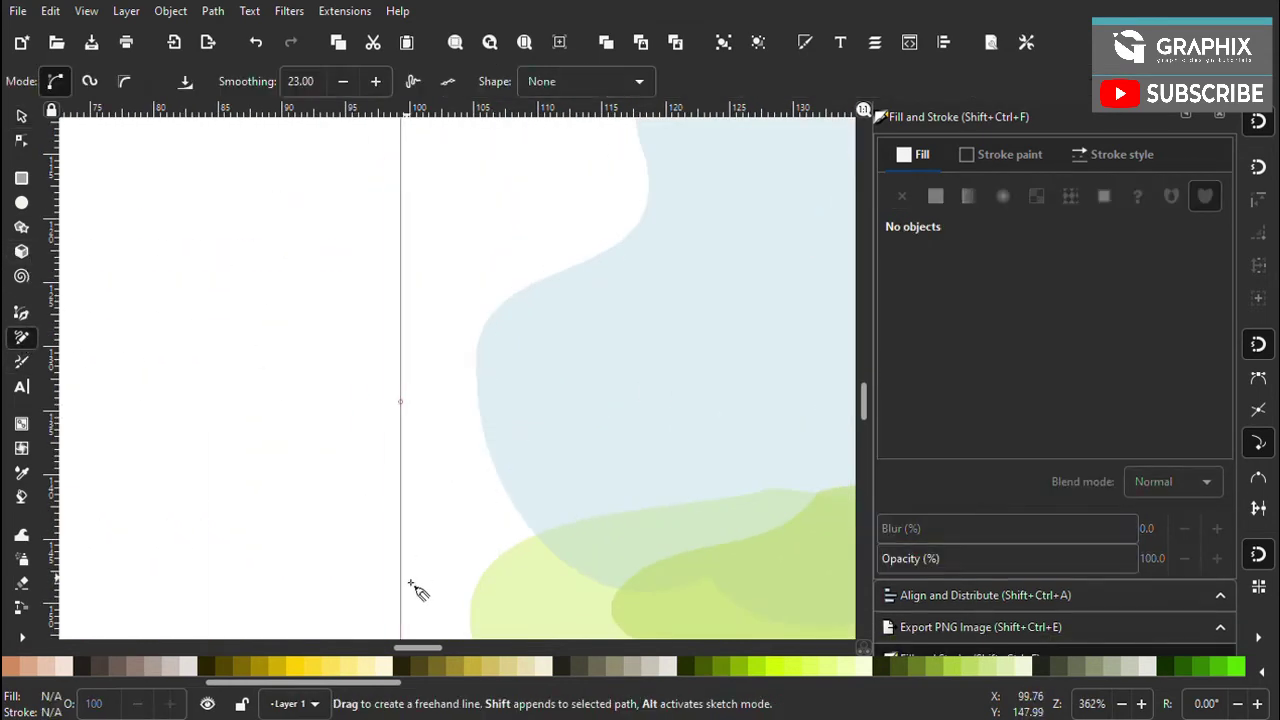
drag(400, 571, 300, 434)
key(ctrl+z)
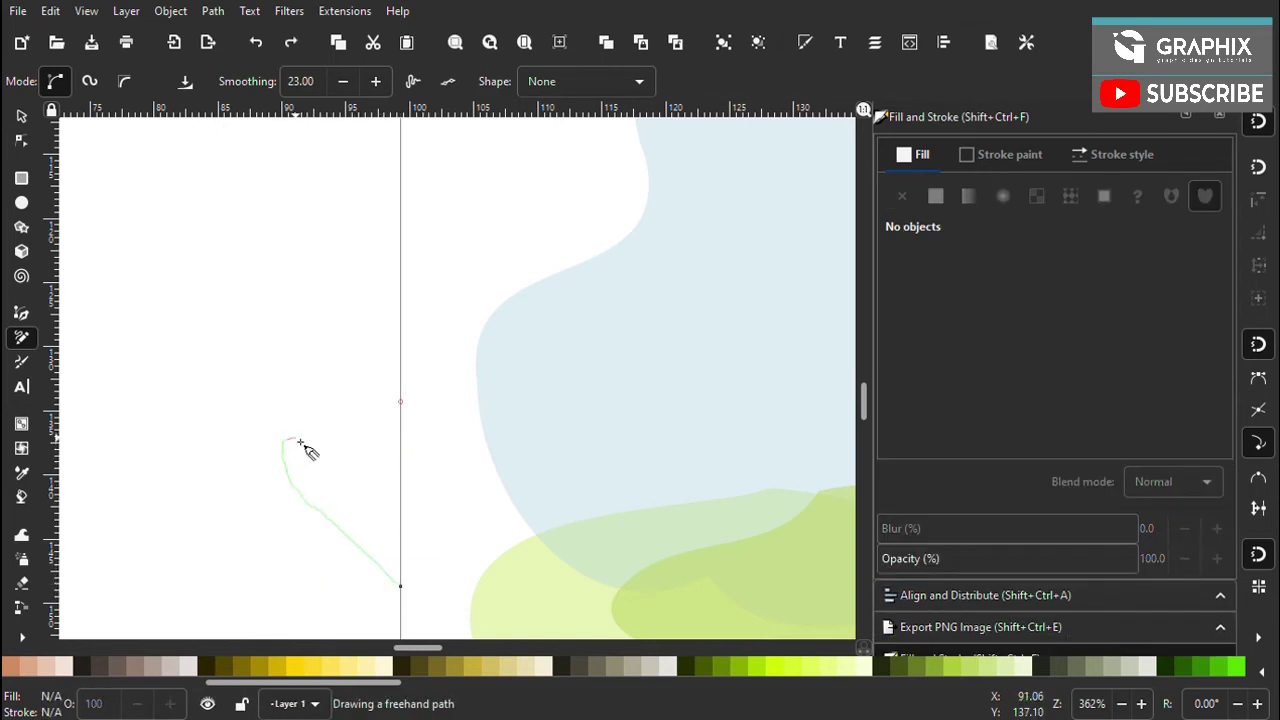
drag(378, 268, 391, 245)
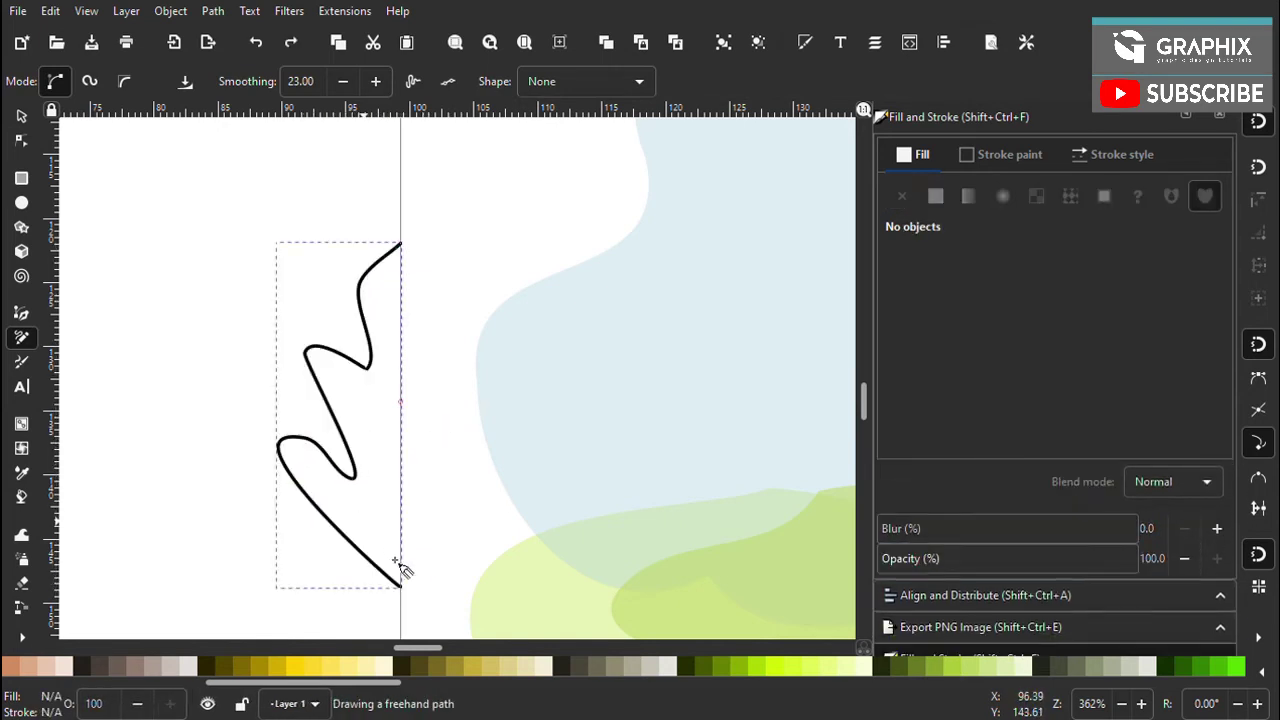
key(ctrl+z)
drag(400, 585, 358, 564)
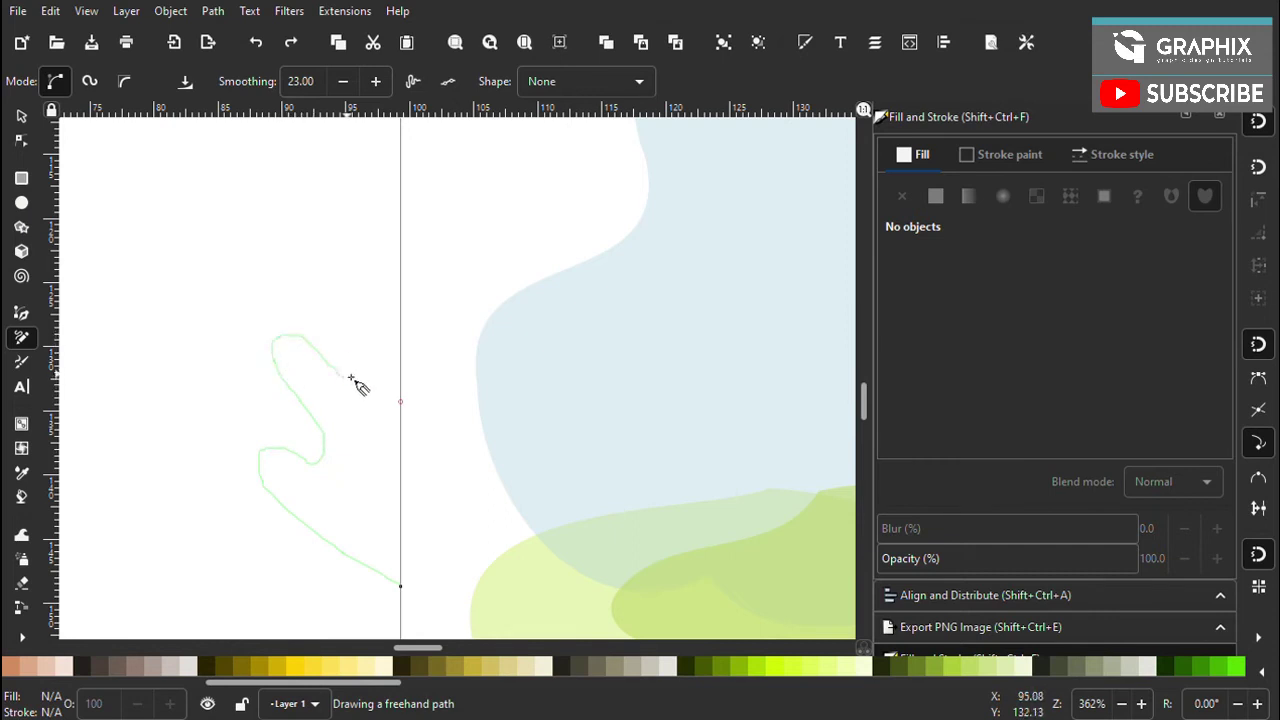
drag(401, 258, 401, 212)
key(ctrl+z)
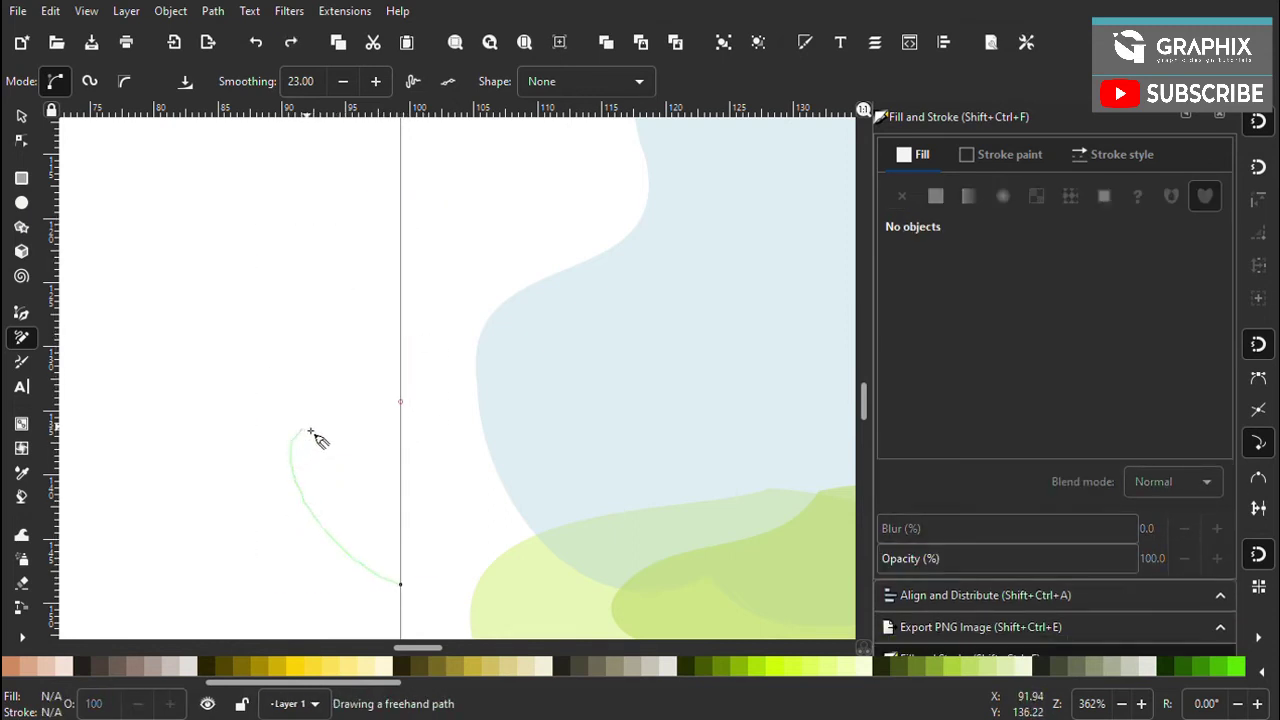
drag(404, 258, 401, 257)
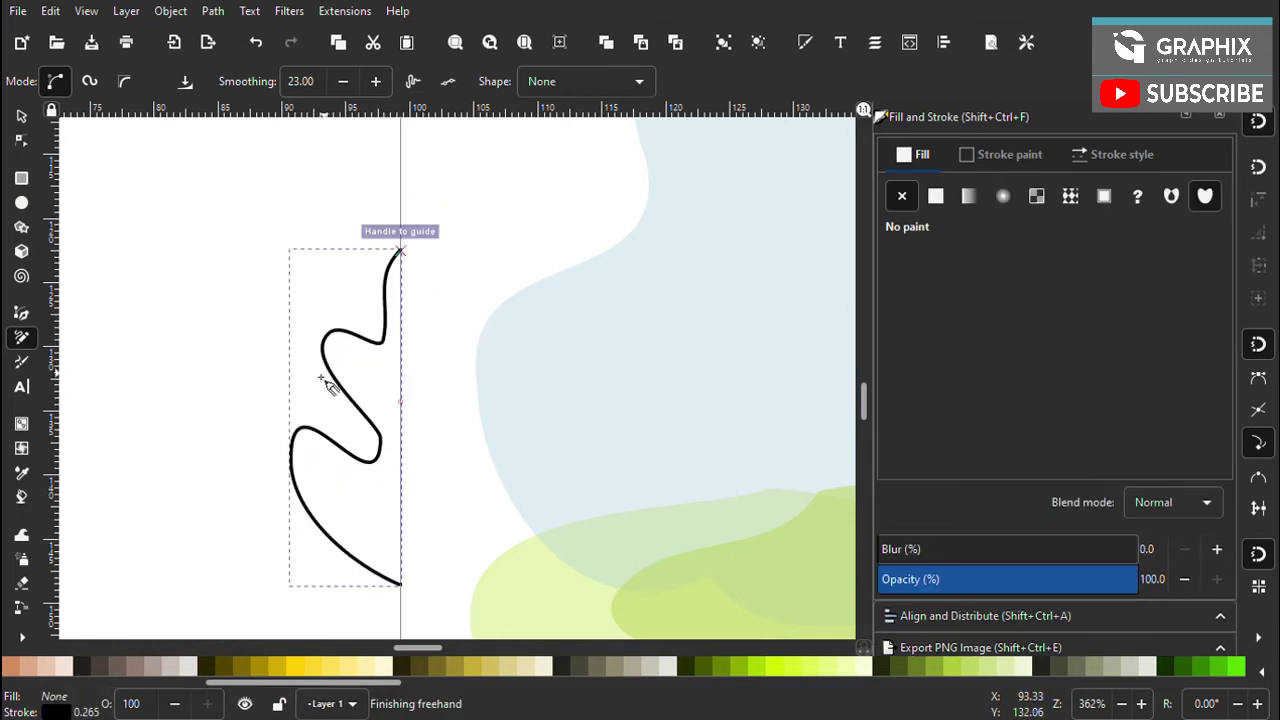
click(21, 116)
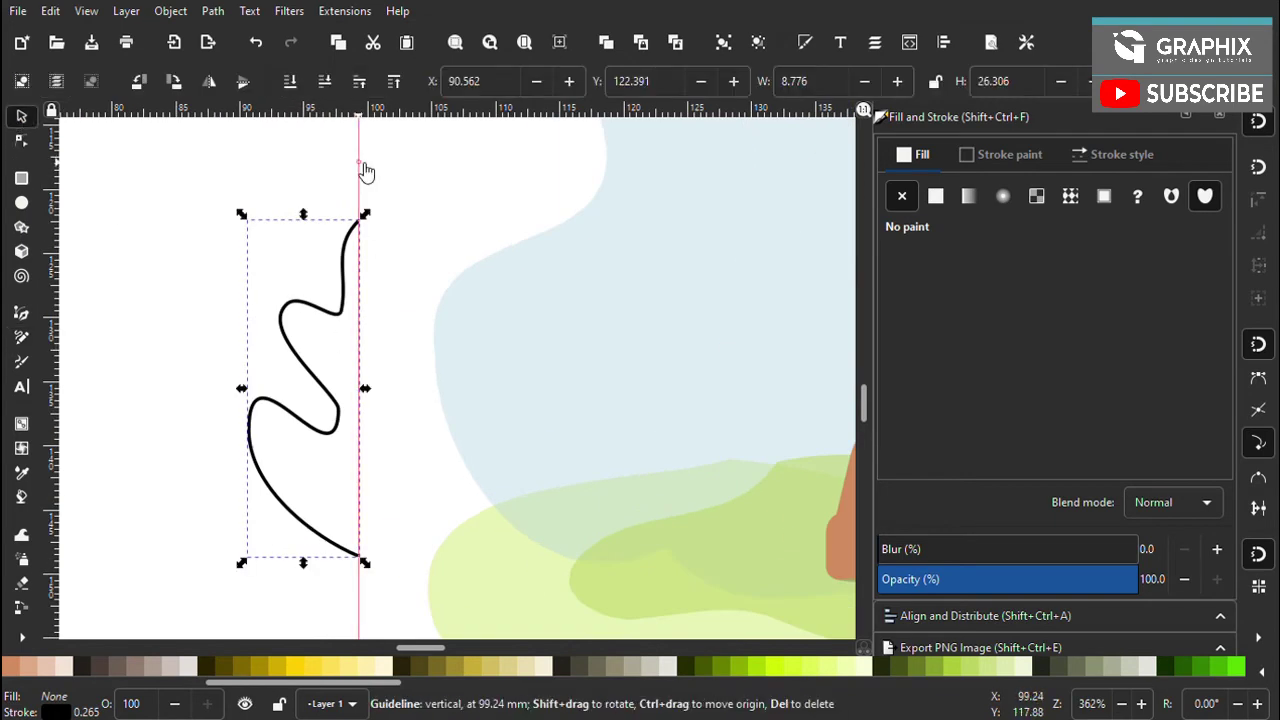
mouse_move(333, 352)
mouse_down()
mouse_move(360, 378)
mouse_move(325, 400)
mouse_up()
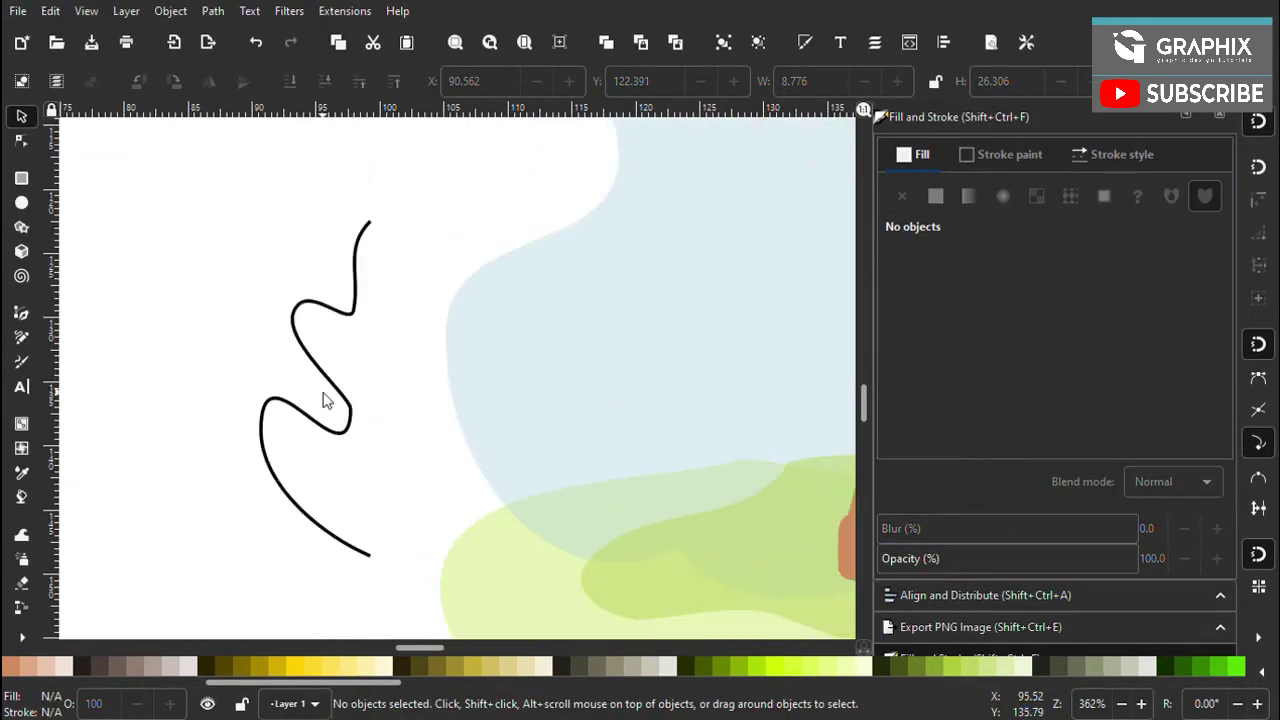
Drag the wavy line's top nodes and handles to smooth its upper bends, to about 9.234 by 26.357
click(333, 388)
key(n)
scroll(330, 395, up, 3)
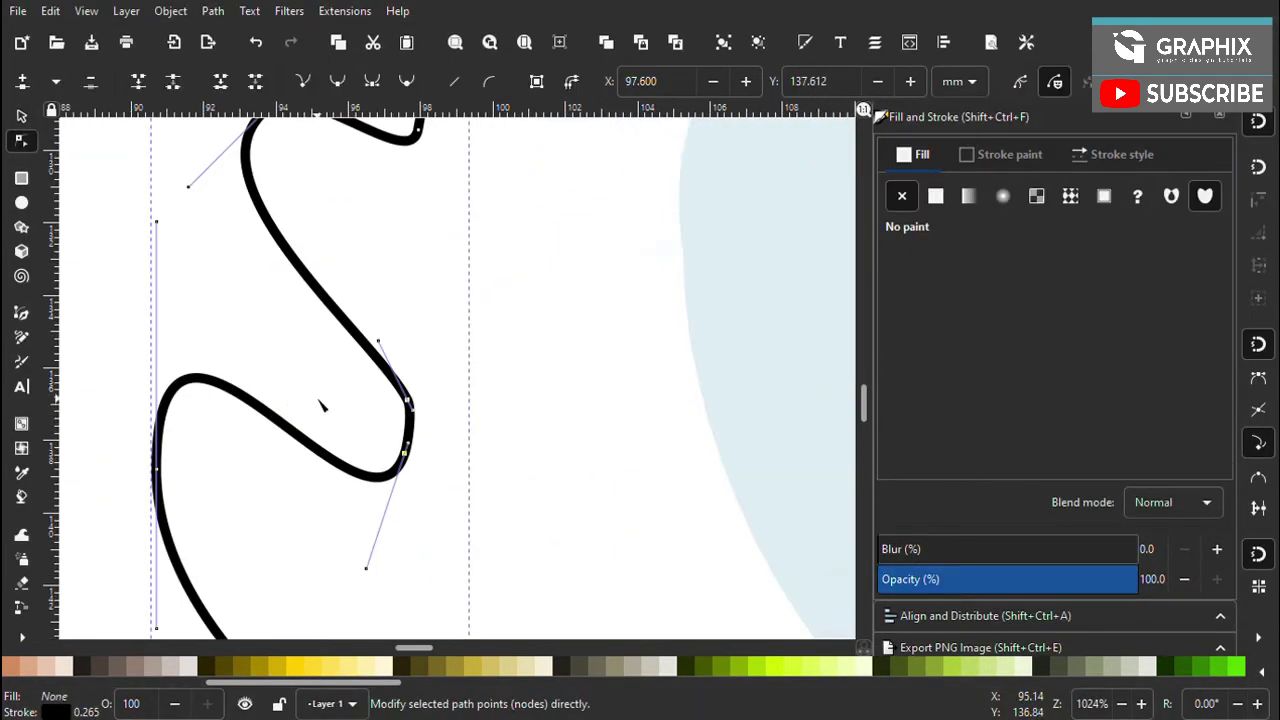
scroll(414, 410, down, 3)
drag(371, 349, 373, 287)
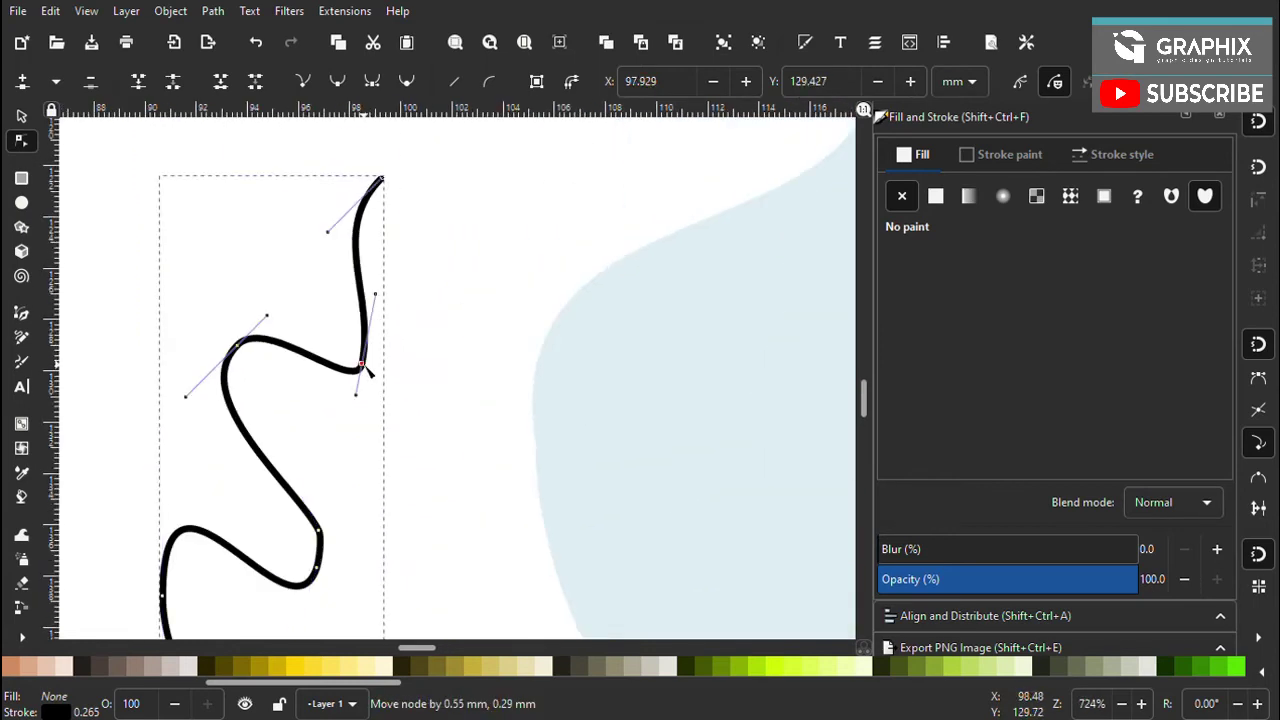
scroll(370, 286, up, 2)
click(374, 227)
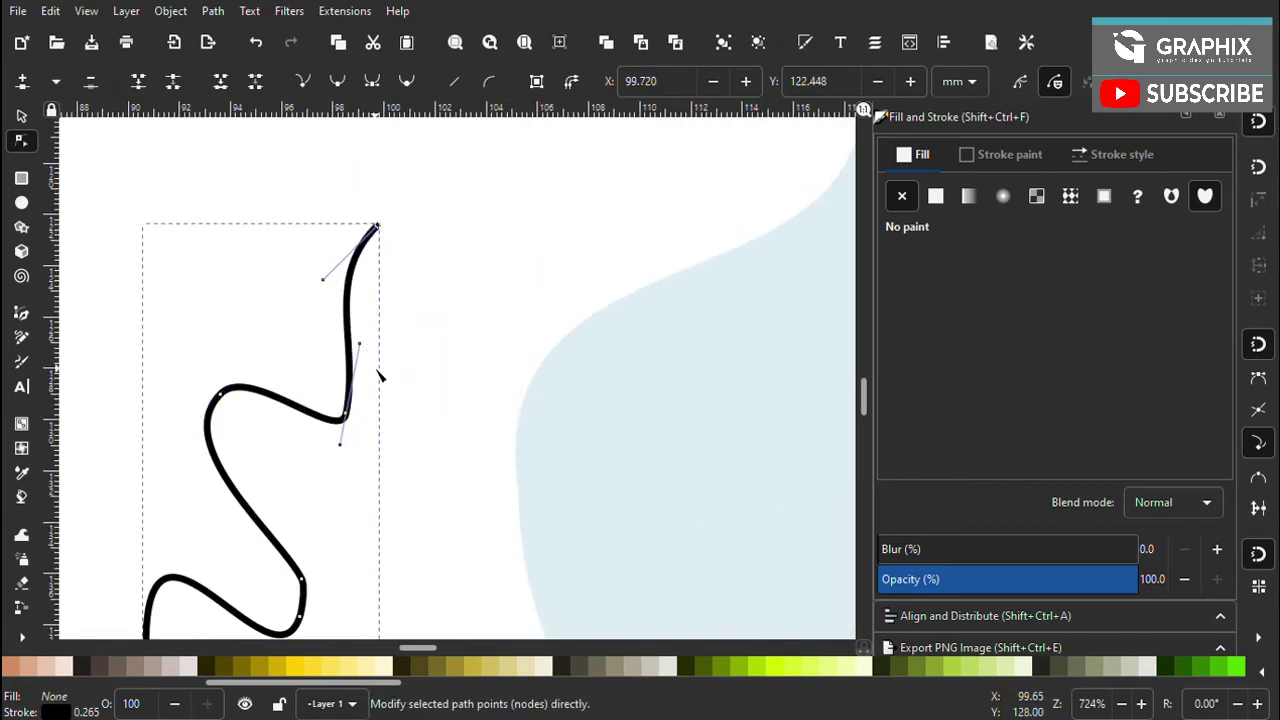
drag(365, 349, 372, 395)
drag(322, 279, 286, 291)
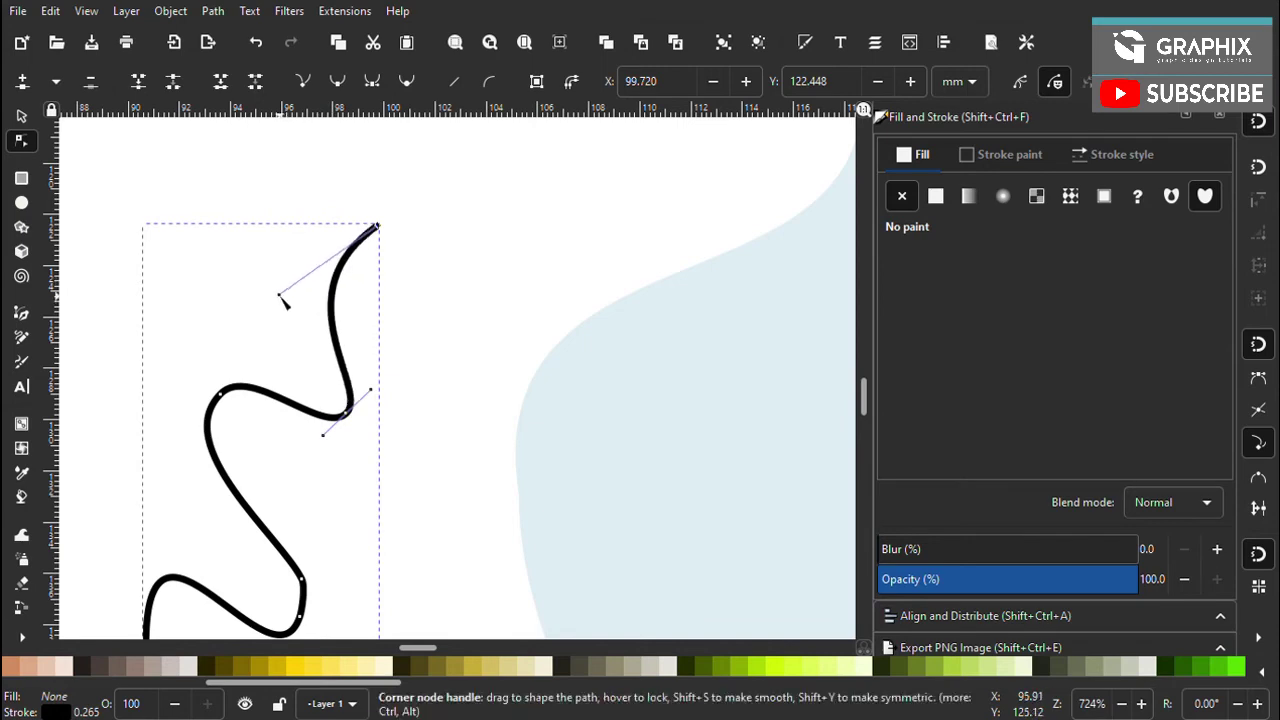
scroll(366, 427, down, 2)
click(21, 116)
Duplicate the wavy line, mirror the copy horizontally and nudge it right as the other leaf half
click(114, 206)
scroll(340, 420, down, 3)
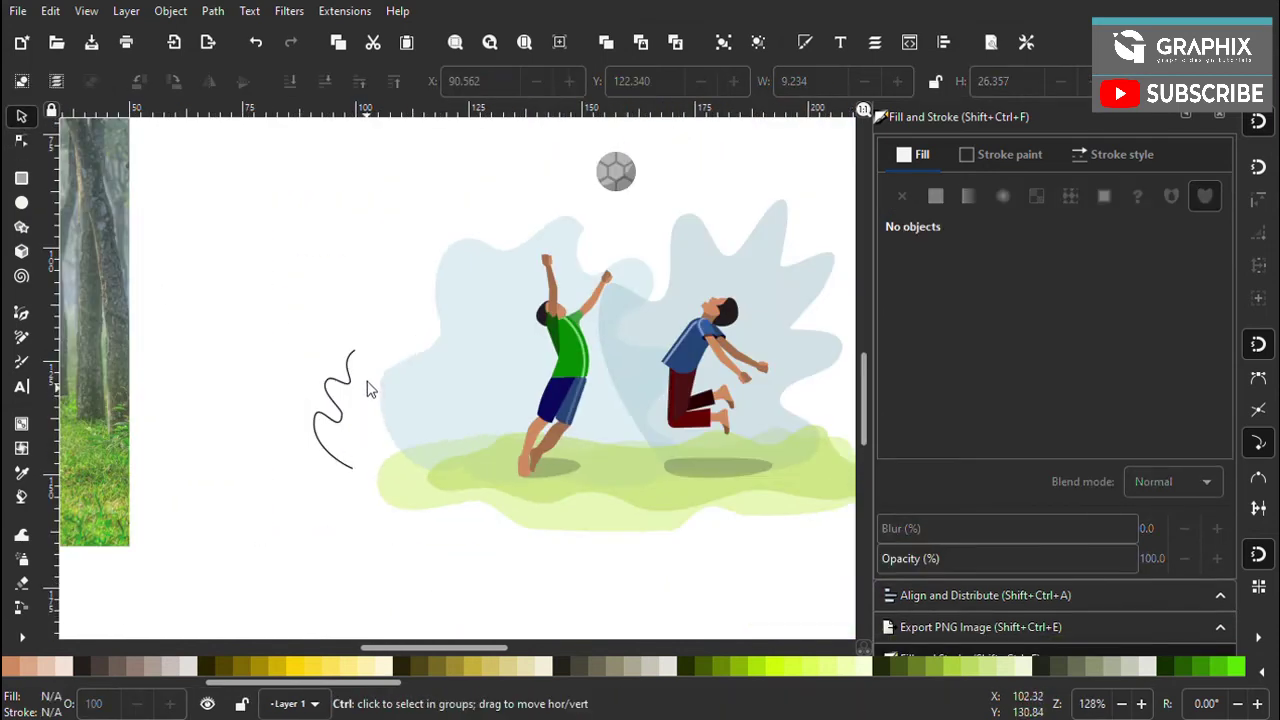
scroll(318, 425, up, 1)
scroll(318, 425, down, 2)
scroll(386, 423, up, 2)
scroll(317, 463, up, 2)
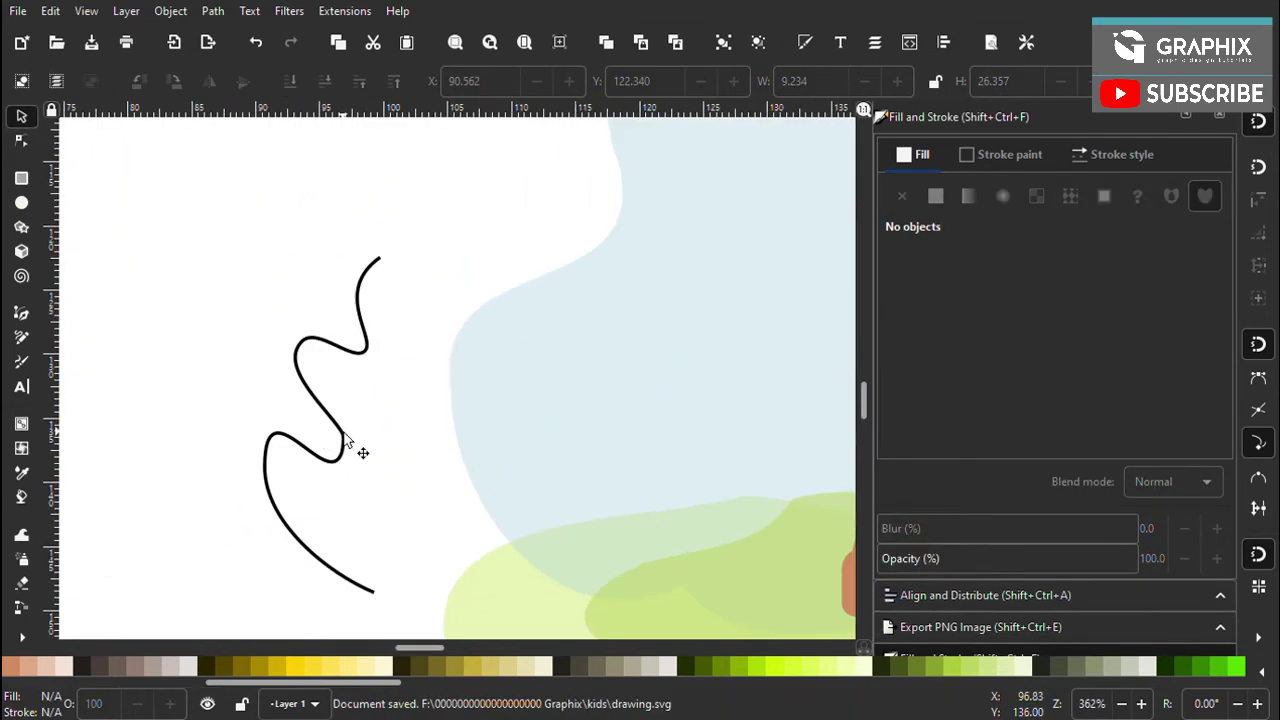
click(352, 448)
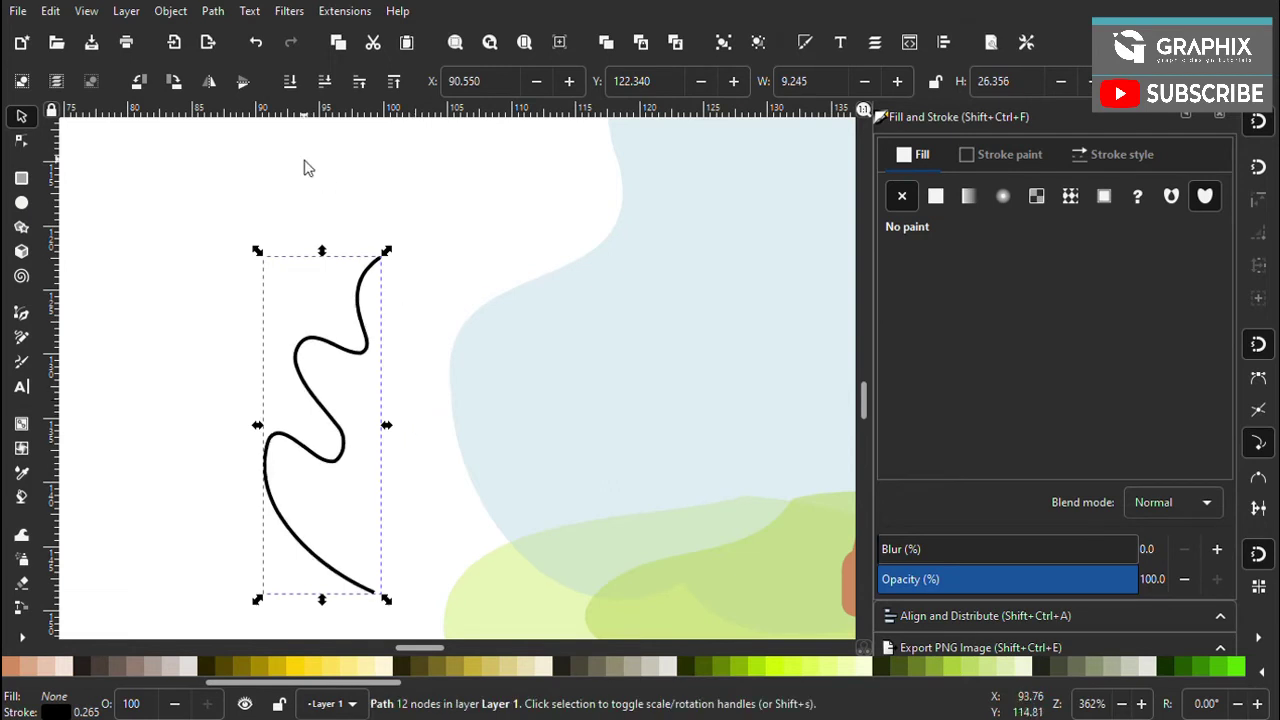
key(ctrl+d)
key(h)
key(Right)
key(Right)
key(Right)
key(Right)
key(Right)
key(Right)
key(Right)
key(Right)
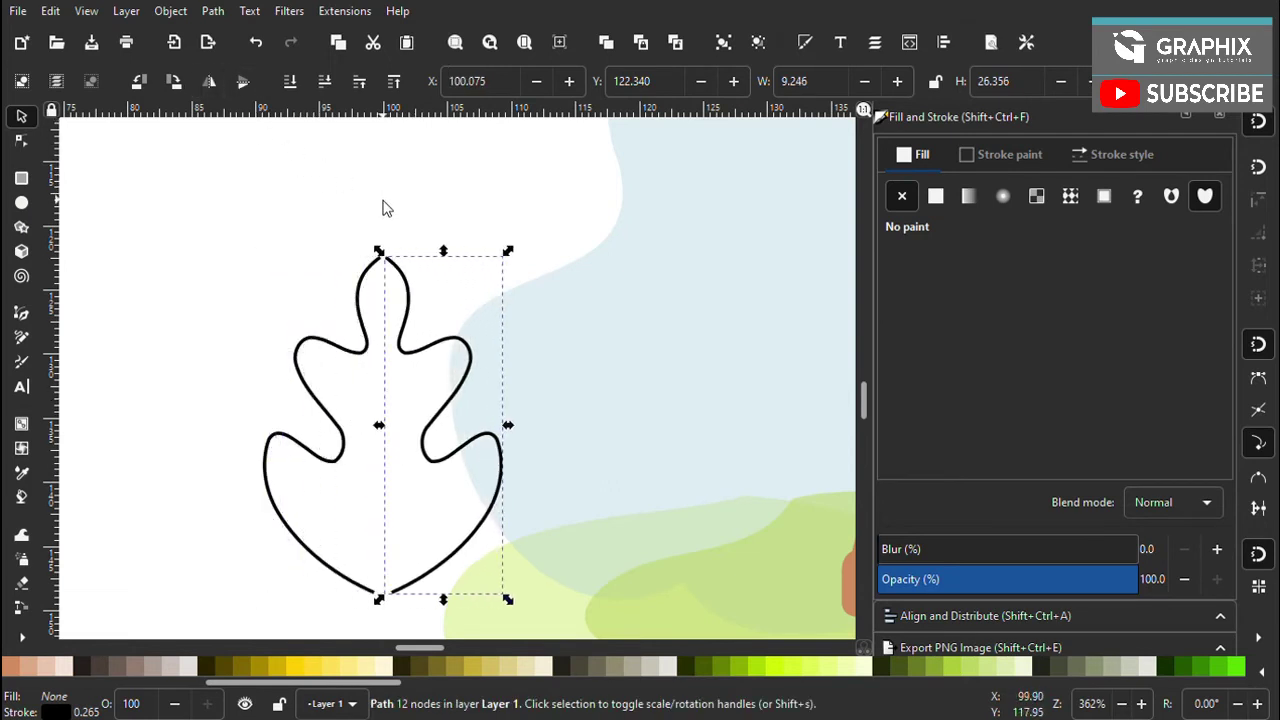
key(Right)
shift+click(364, 286)
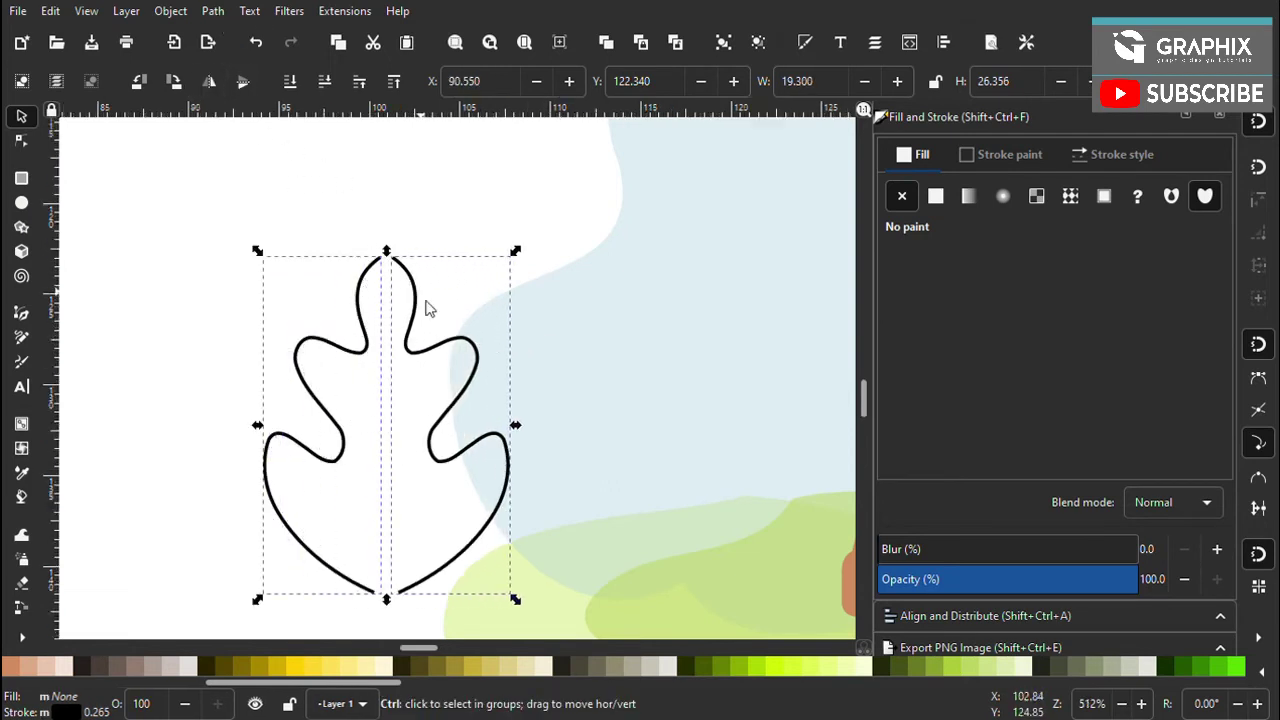
scroll(400, 486, down, 2)
scroll(386, 343, up, 5)
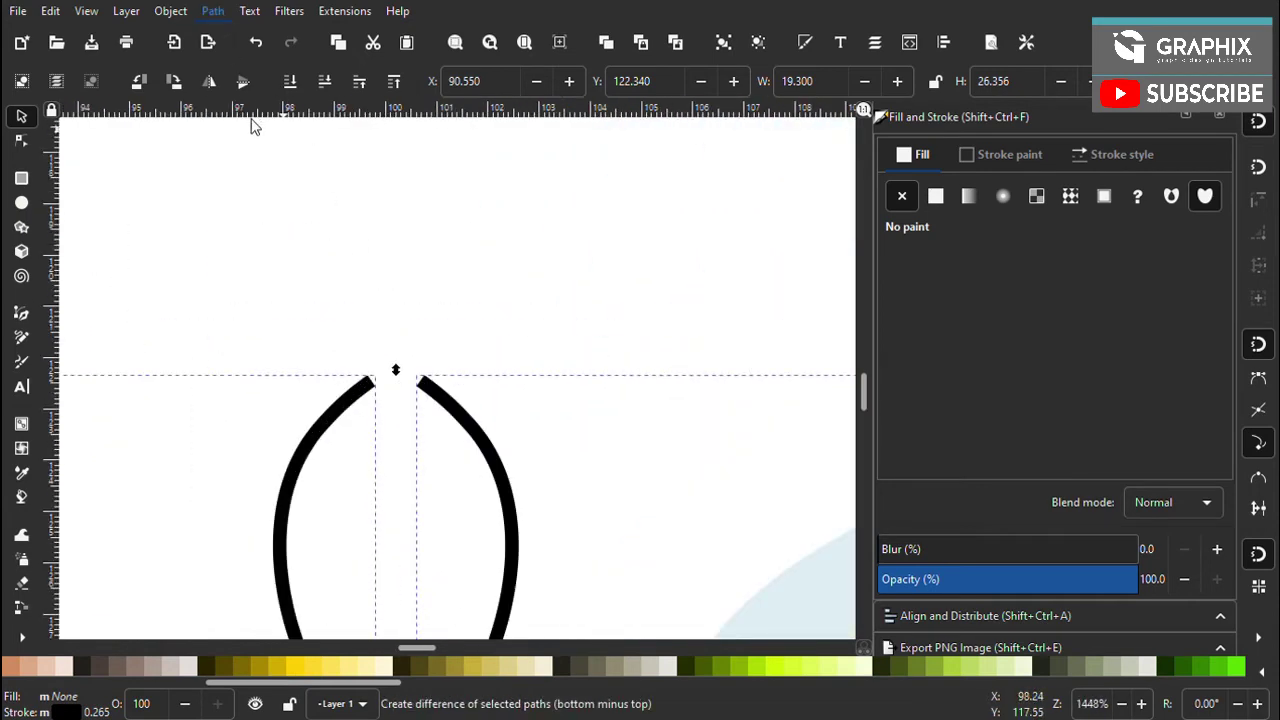
key(ctrl+z)
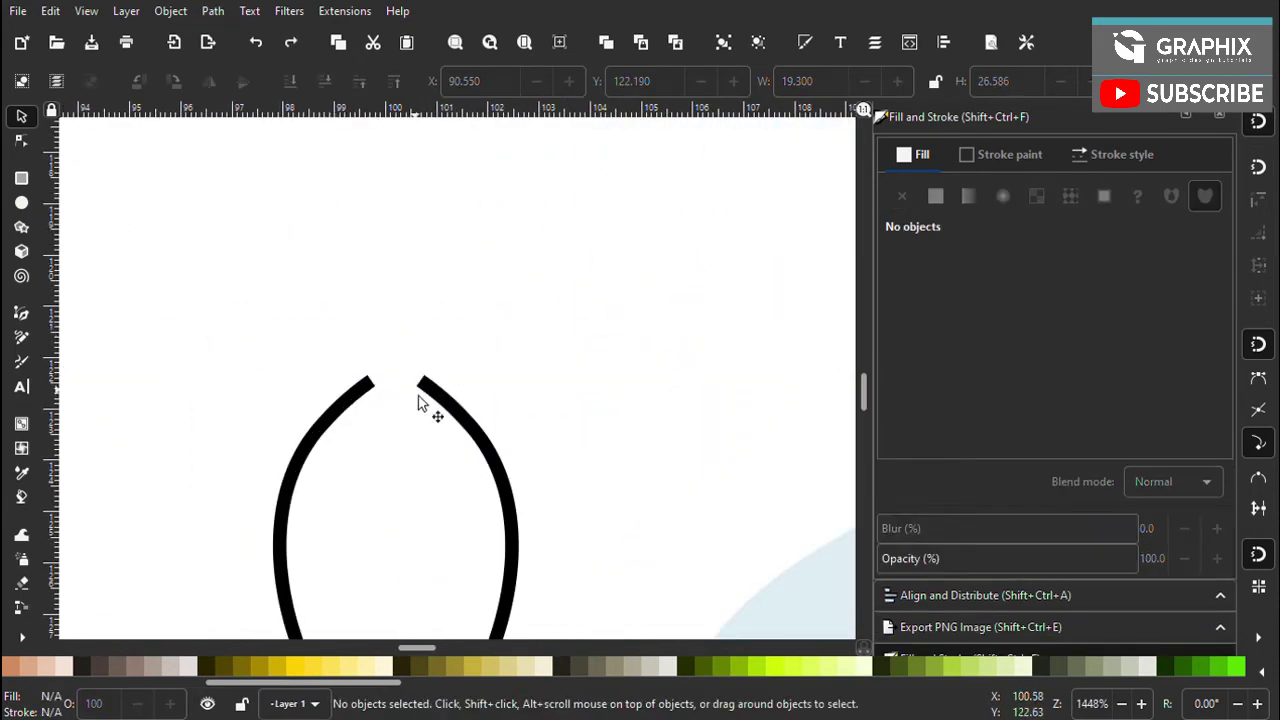
Join the two halves' top tips into one node and nudge it upward
click(423, 400)
shift+click(349, 408)
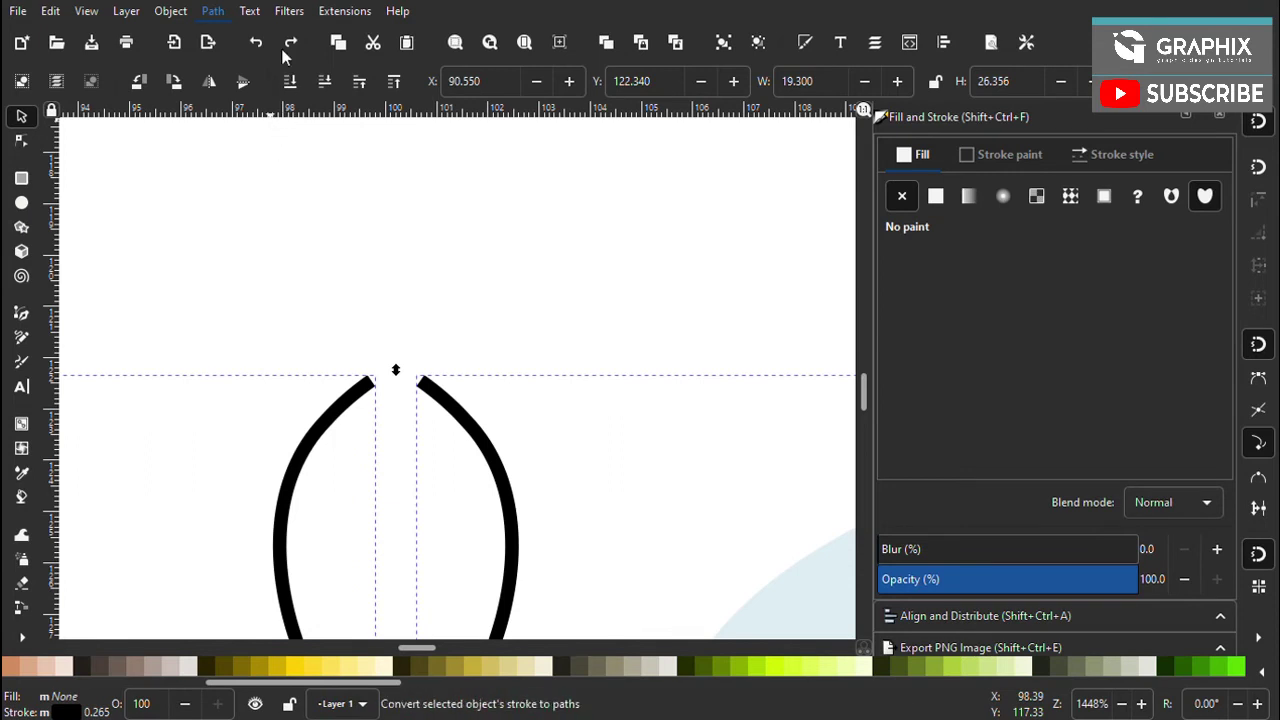
key(n)
drag(314, 328, 438, 418)
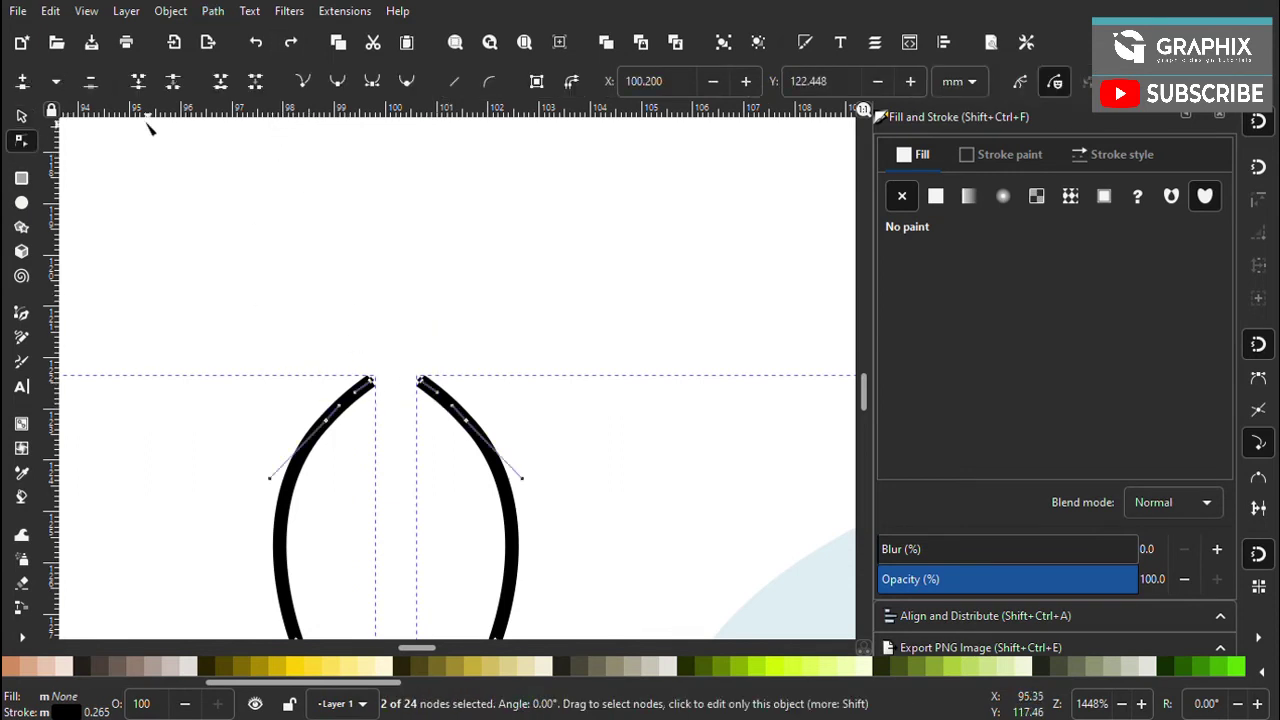
click(142, 87)
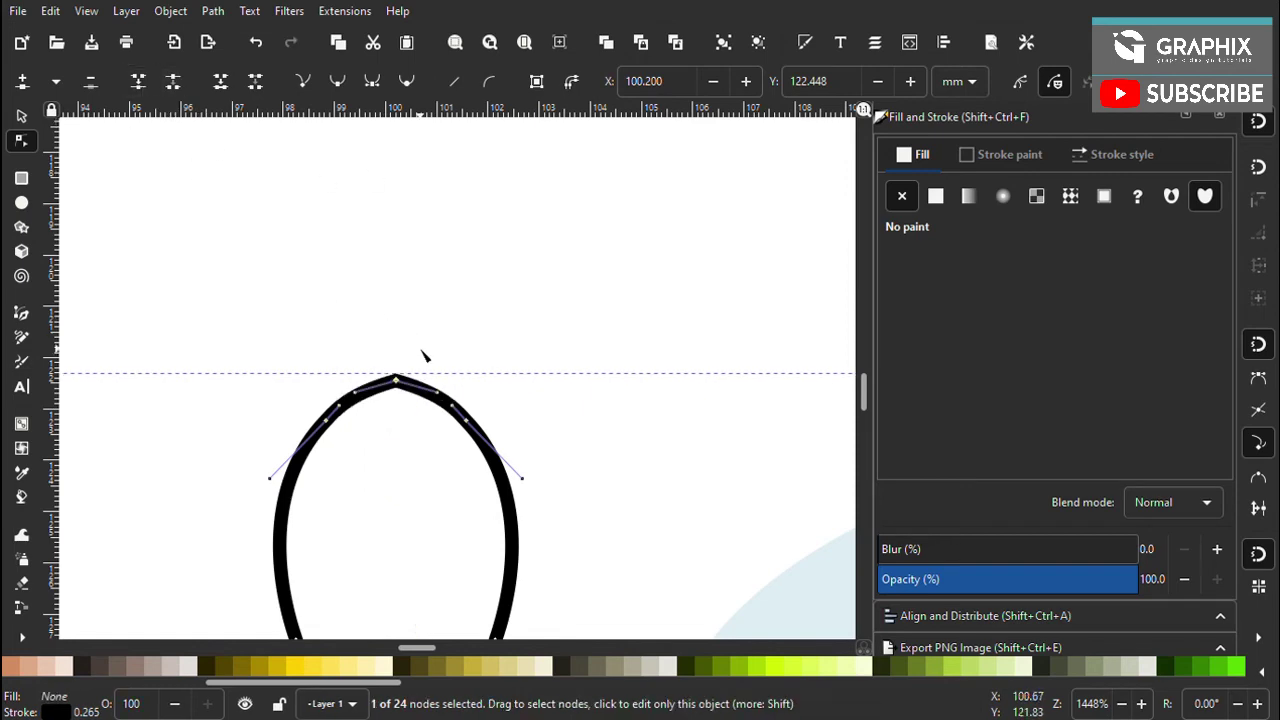
key(Up)
Join the bottom end nodes to close the leaf, about 19.300 by 26.849
scroll(423, 371, down, 1)
scroll(392, 257, up, 3)
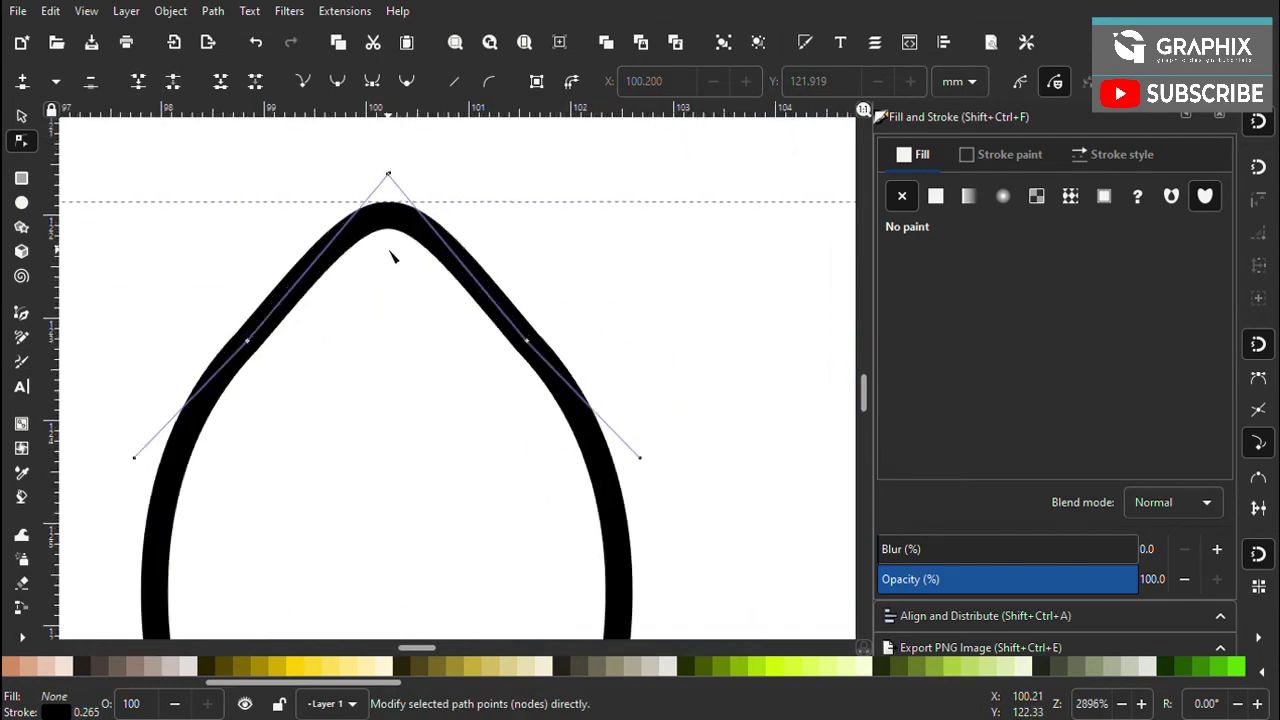
scroll(392, 257, down, 10)
scroll(240, 428, up, 8)
key(ctrl+a)
click(142, 87)
scroll(340, 527, down, 5)
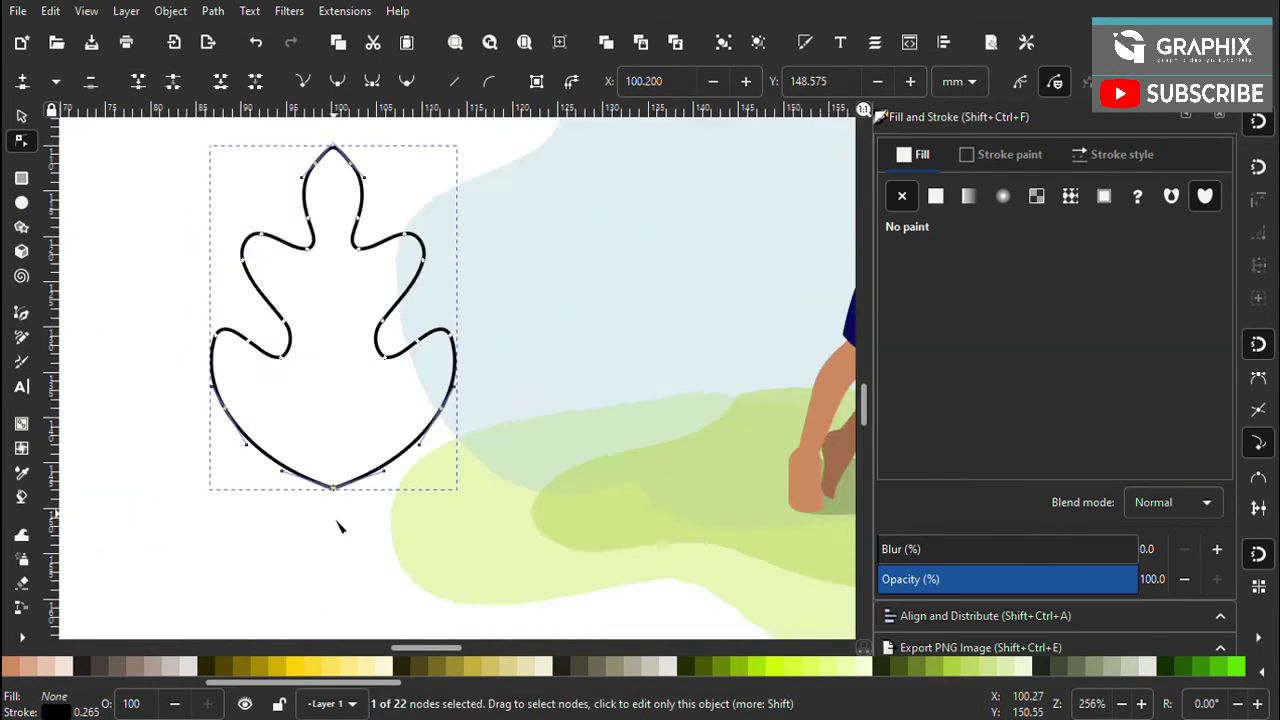
key(s)
scroll(371, 443, right, 2)
Fill the leaf yellow-green, remove its black outline and move it beside the green-shirted child
click(340, 395)
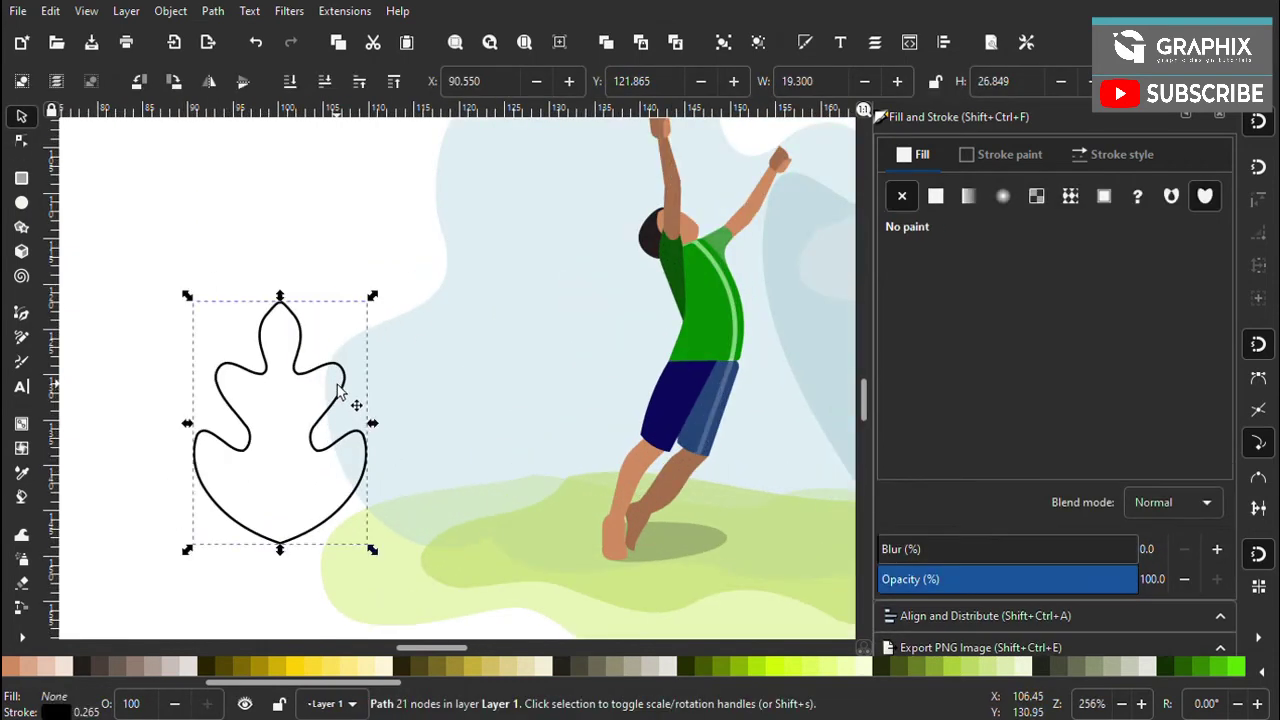
click(935, 196)
click(1000, 154)
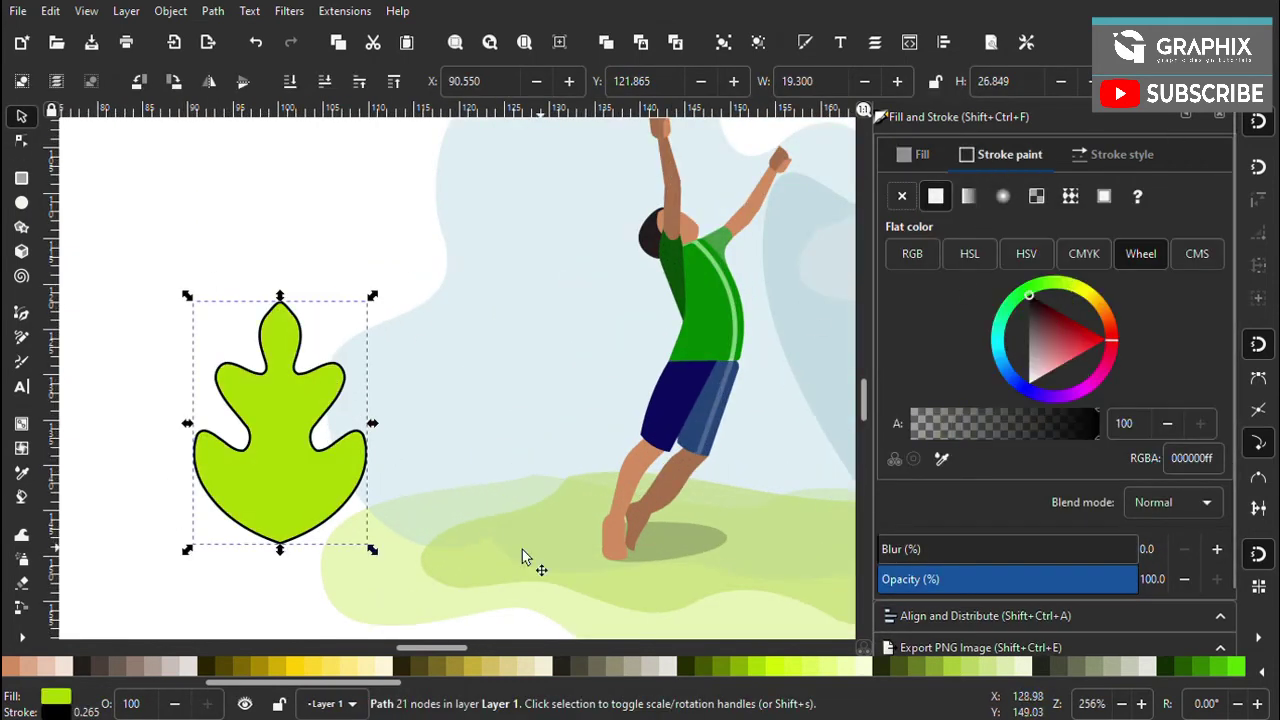
drag(357, 480, 557, 500)
scroll(557, 500, down, 3)
key(Escape)
scroll(443, 466, up, 3)
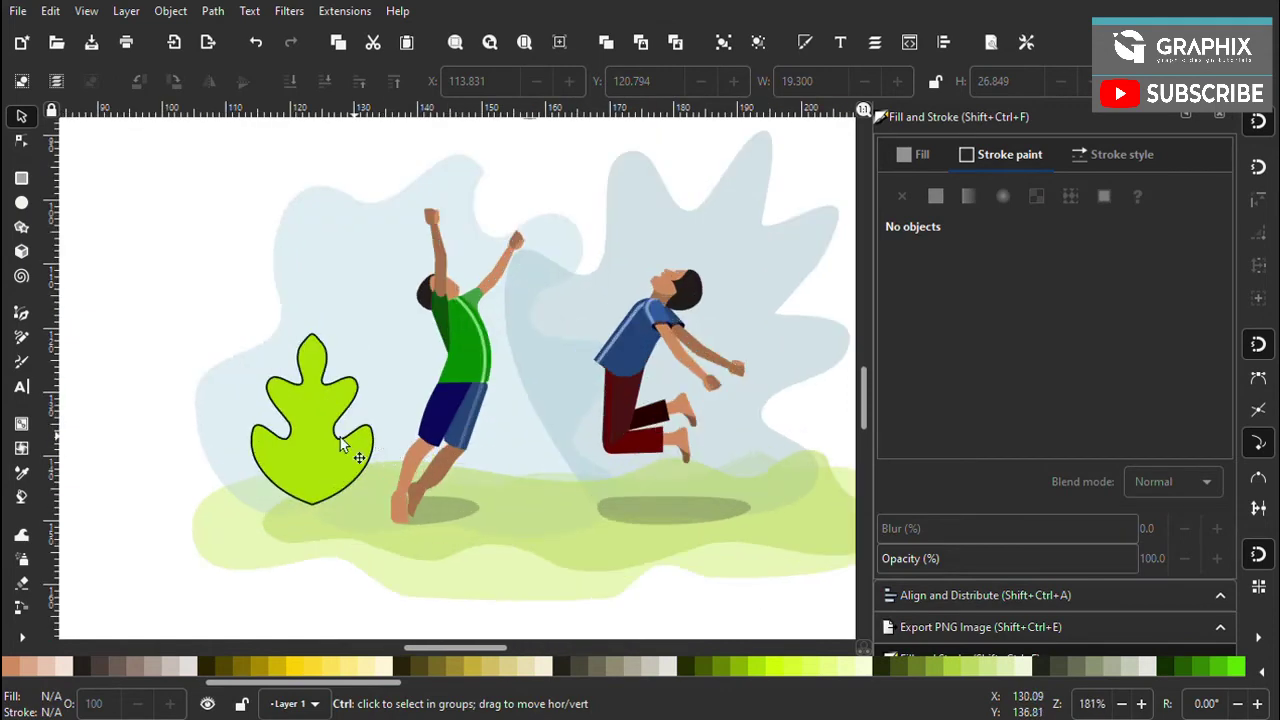
click(340, 445)
click(901, 196)
click(910, 154)
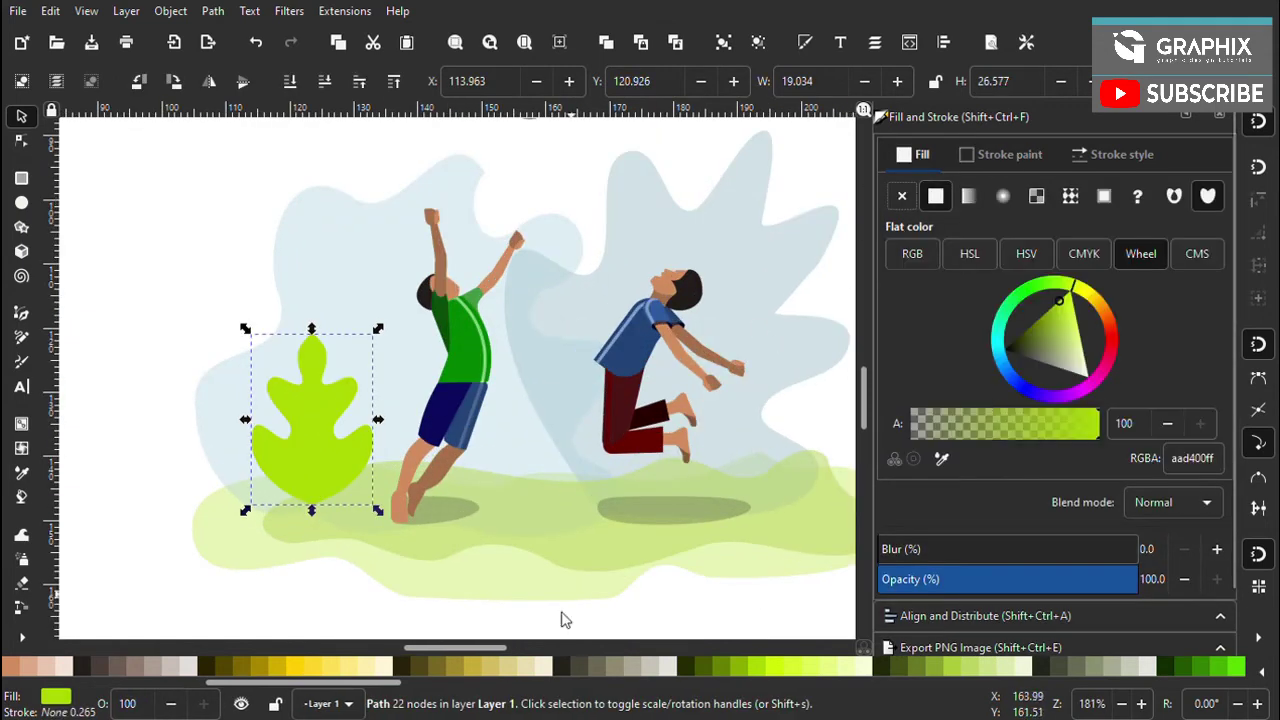
Change the leaf's fill to dark green #217844
scroll(660, 668, down, 5)
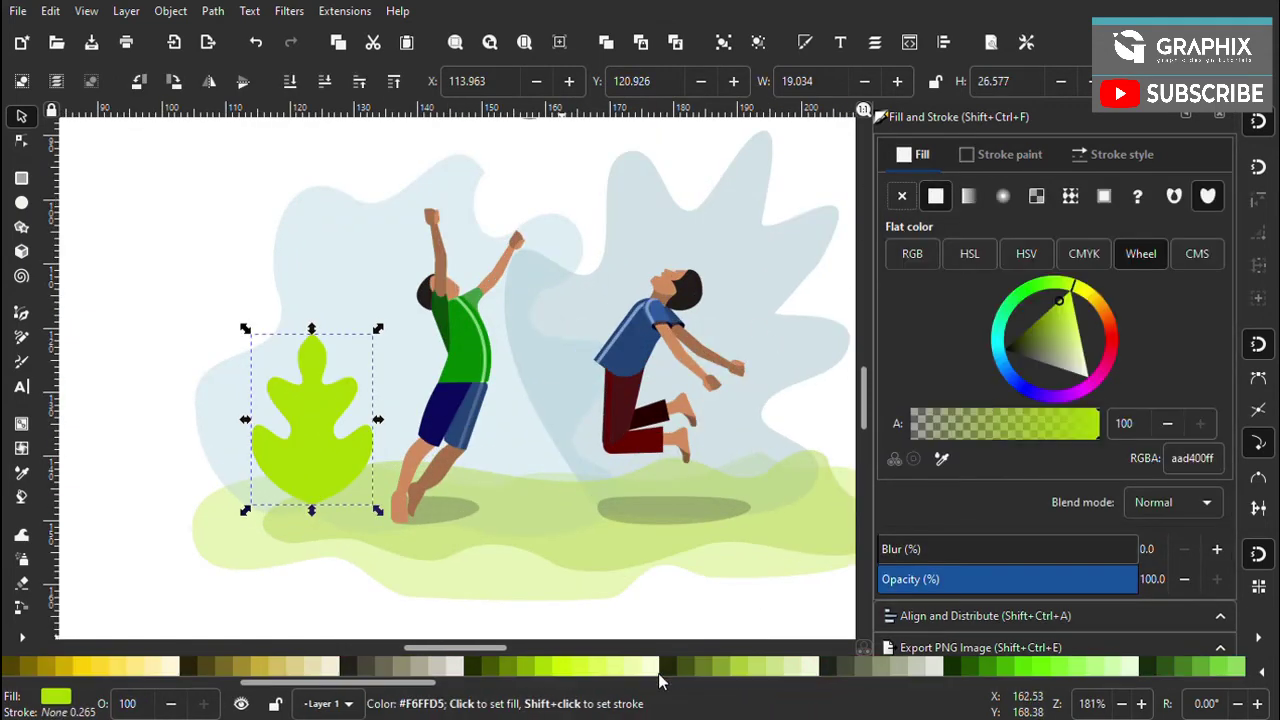
scroll(659, 675, down, 3)
scroll(670, 678, down, 3)
scroll(690, 682, down, 2)
scroll(710, 686, down, 3)
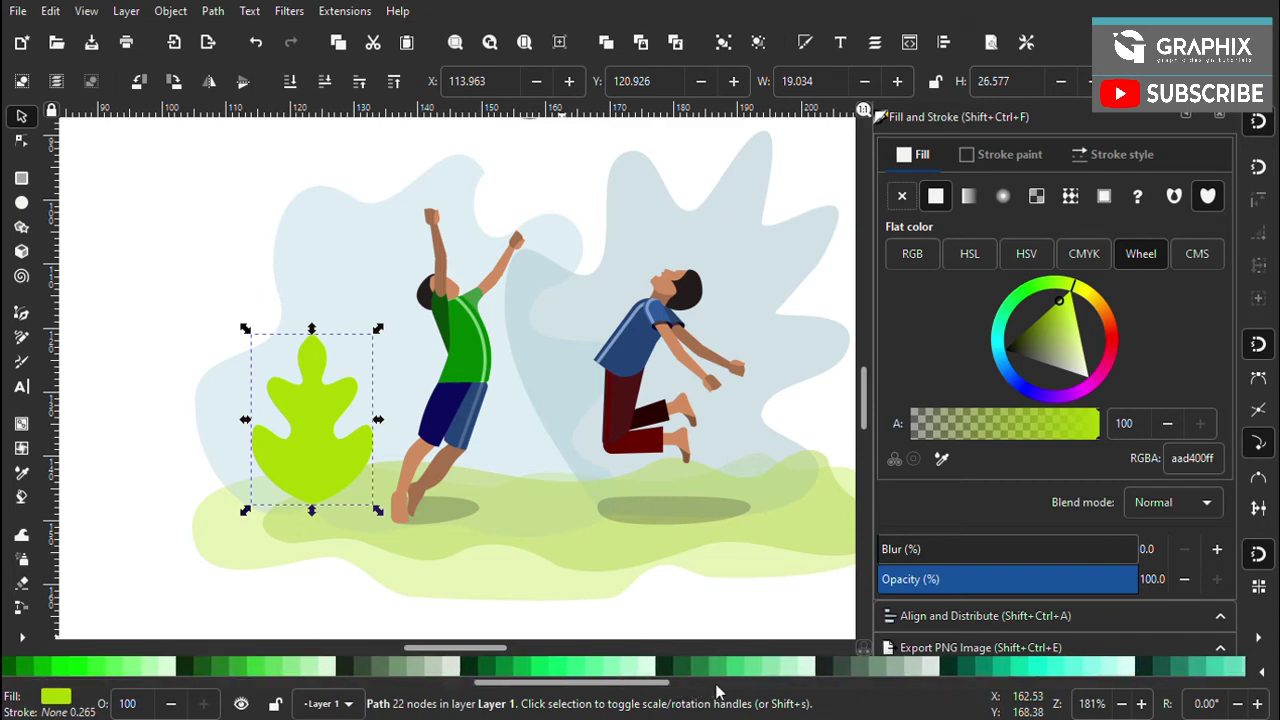
click(703, 668)
click(350, 620)
scroll(361, 427, down, 1)
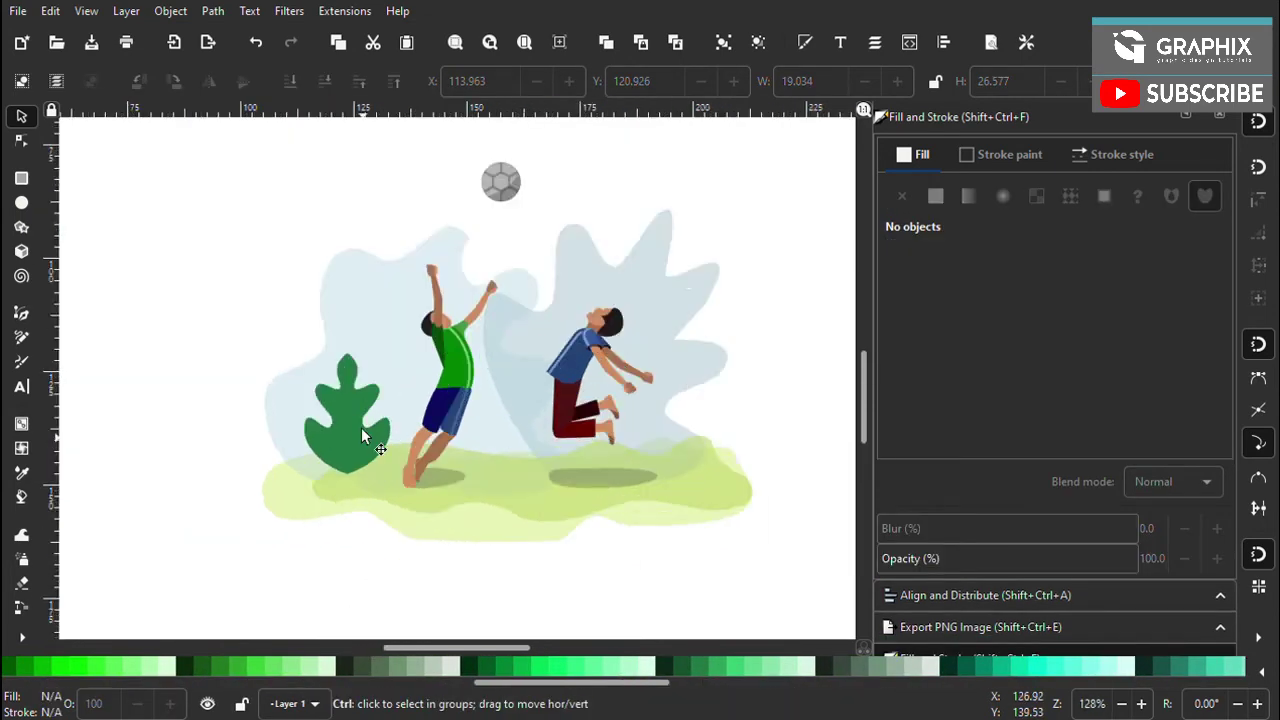
scroll(328, 398, up, 3)
Tilt the leaf slightly and set its opacity to about 41%
click(328, 398)
click(370, 270)
drag(450, 216, 409, 209)
scroll(420, 330, down, 3)
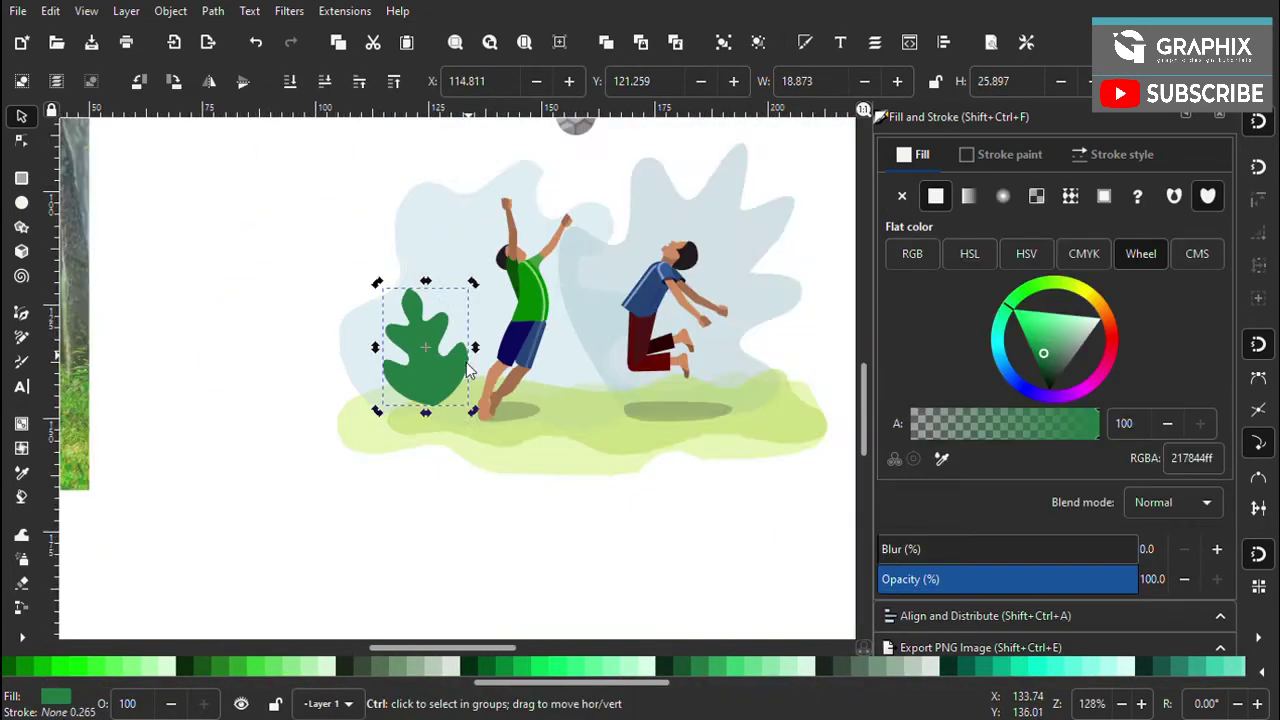
scroll(420, 330, up, 3)
mouse_move(1130, 579)
mouse_down()
mouse_move(965, 585)
mouse_move(984, 585)
mouse_up()
scroll(286, 423, down, 3)
click(271, 394)
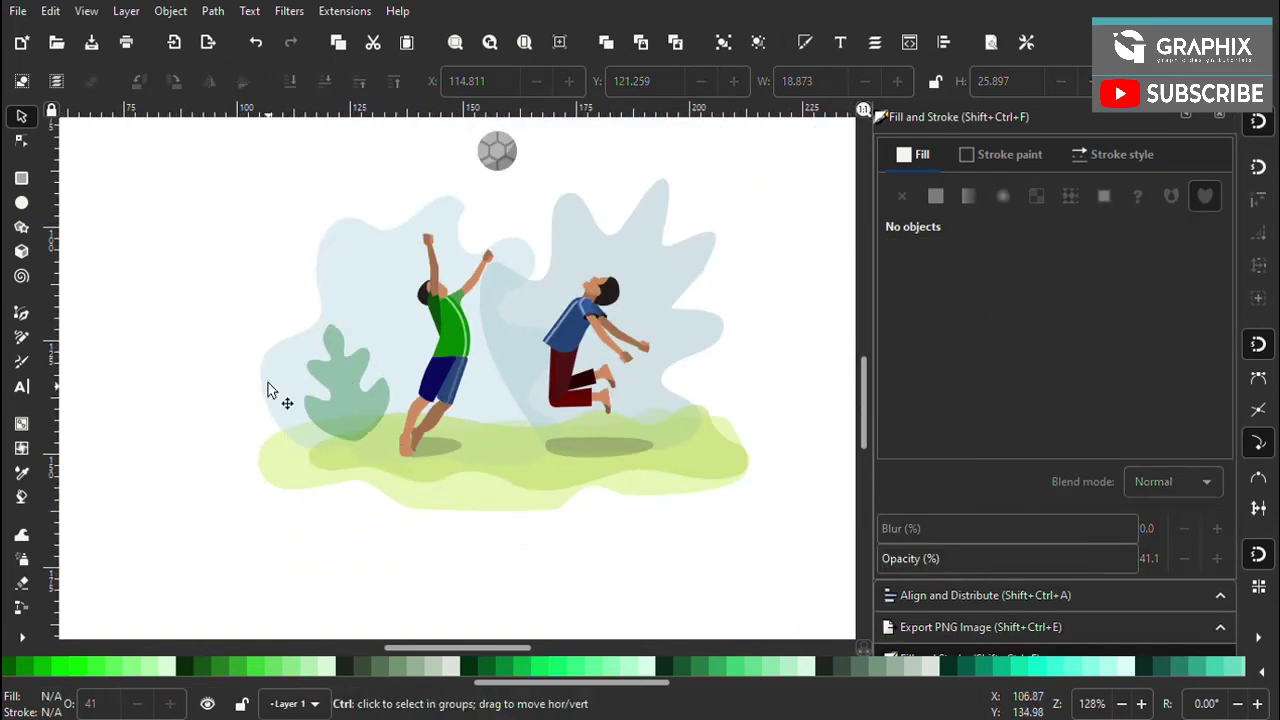
scroll(466, 491, up, 3)
Duplicate the leaf, rotate, shrink and overlap the copy, raising its opacity to about 58
drag(416, 496, 466, 500)
key(ctrl+d)
click(466, 500)
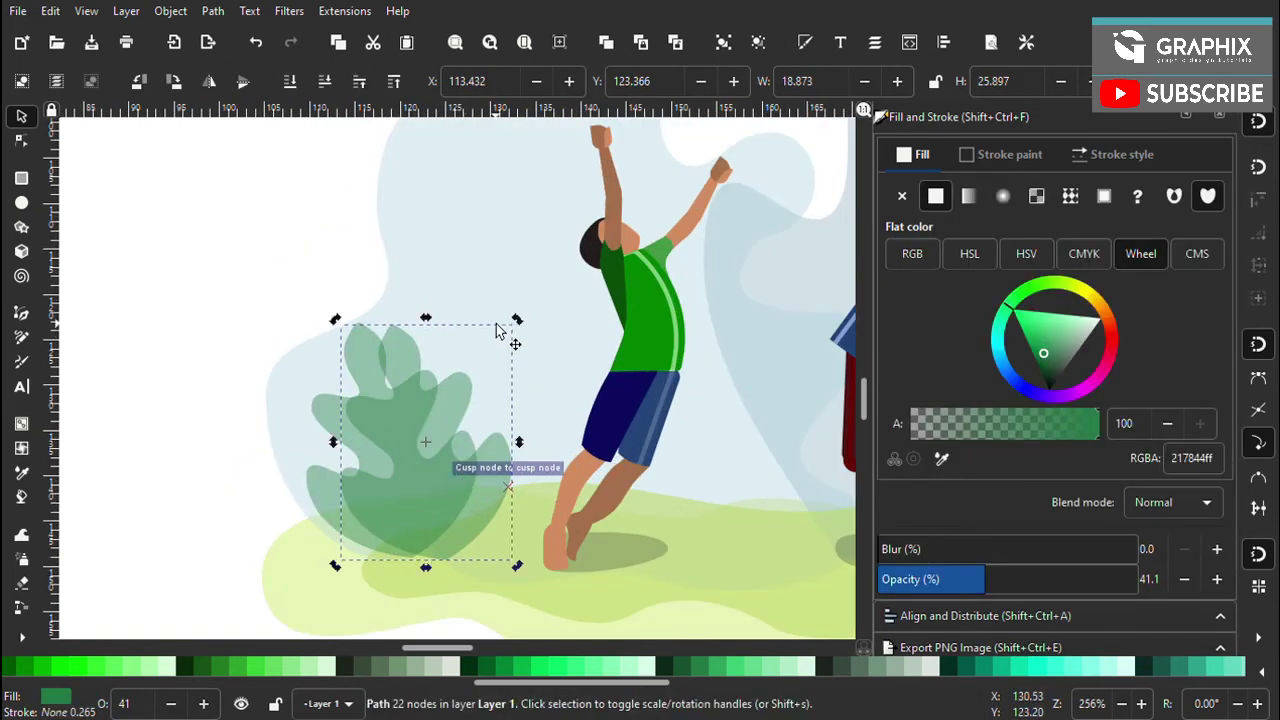
drag(497, 325, 552, 351)
drag(470, 506, 505, 502)
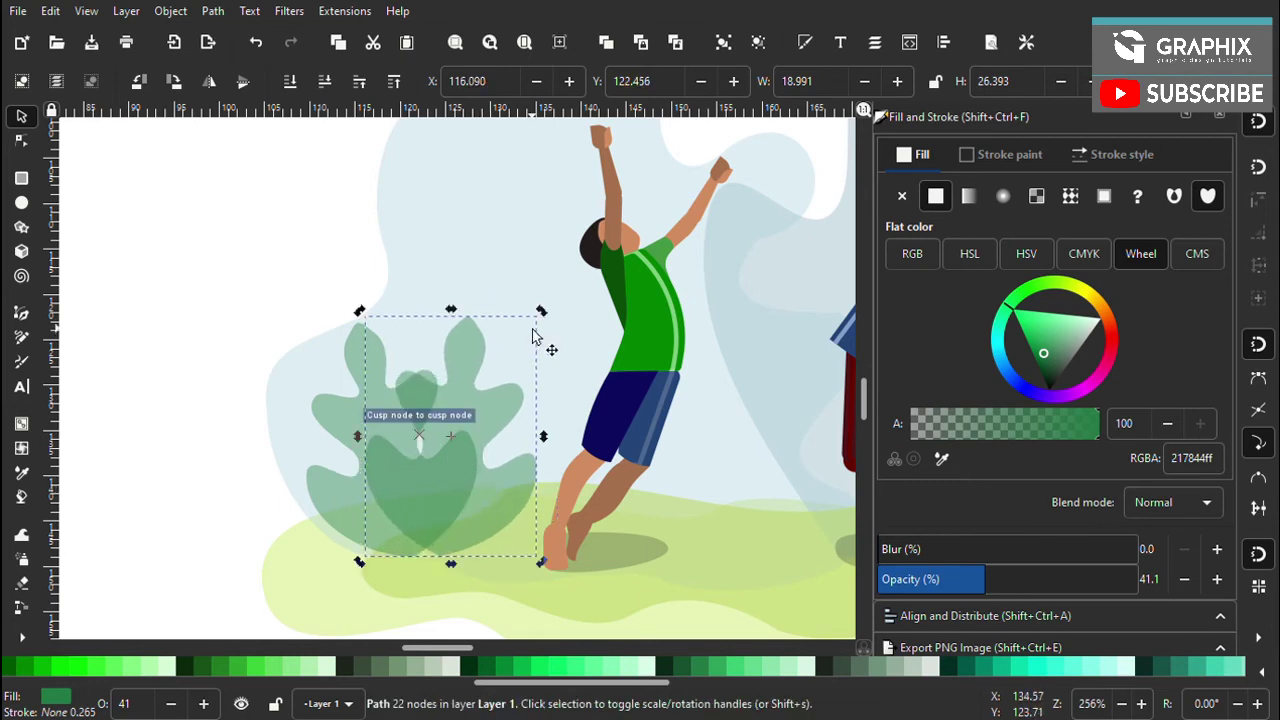
drag(541, 311, 490, 305)
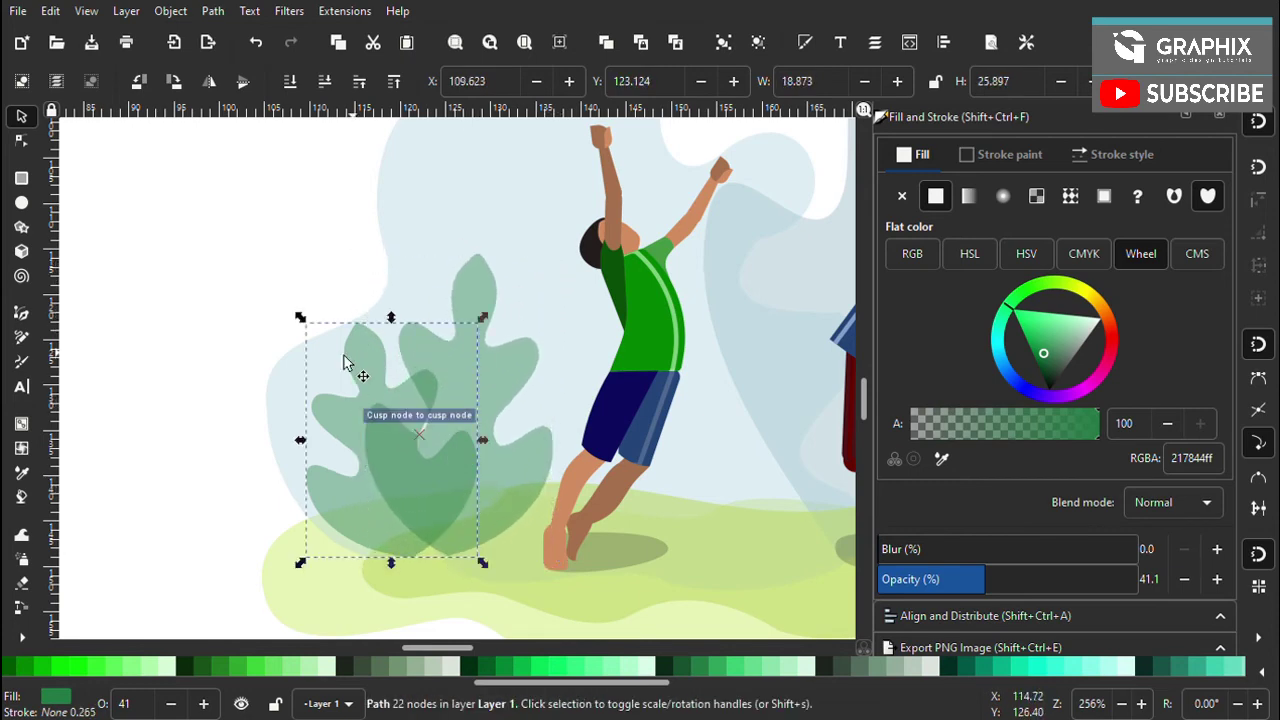
drag(300, 312, 307, 347)
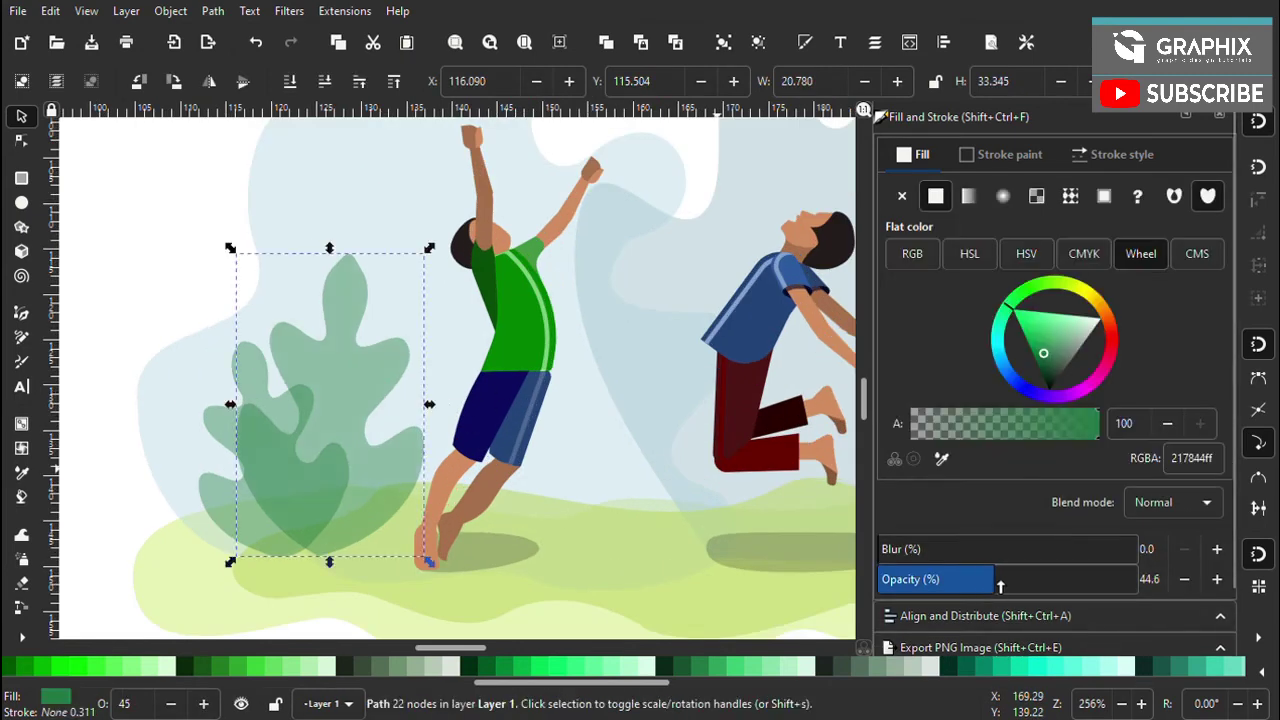
drag(1020, 585, 1028, 582)
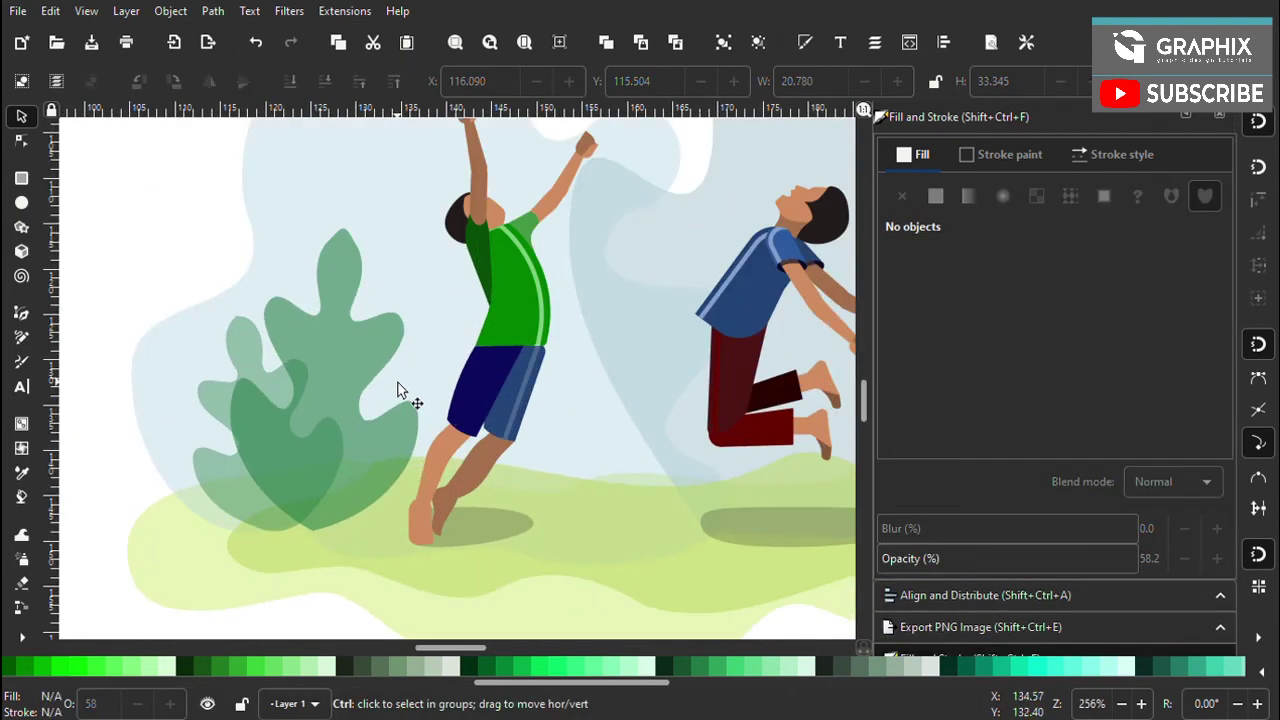
Scale both leaves shorter, group them as one bush and shift it slightly up-right
click(205, 407)
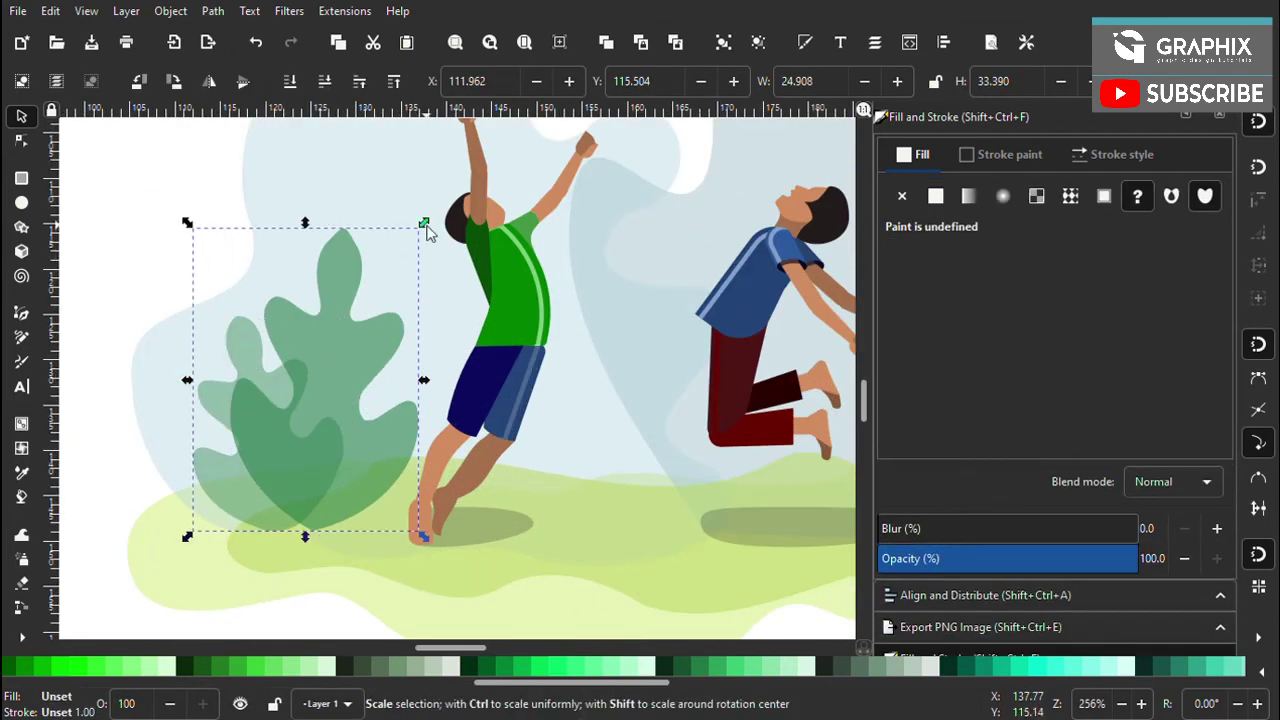
drag(428, 224, 417, 263)
key(minus)
key(minus)
key(Escape)
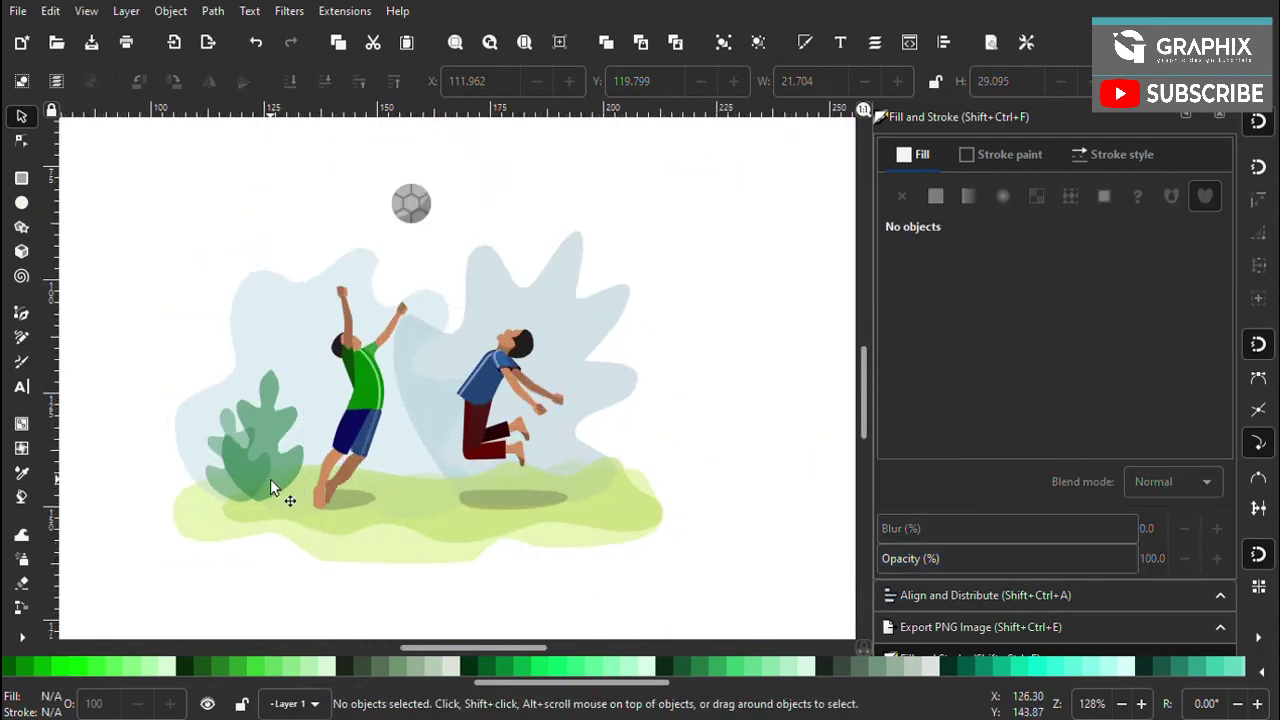
click(270, 479)
drag(250, 478, 258, 472)
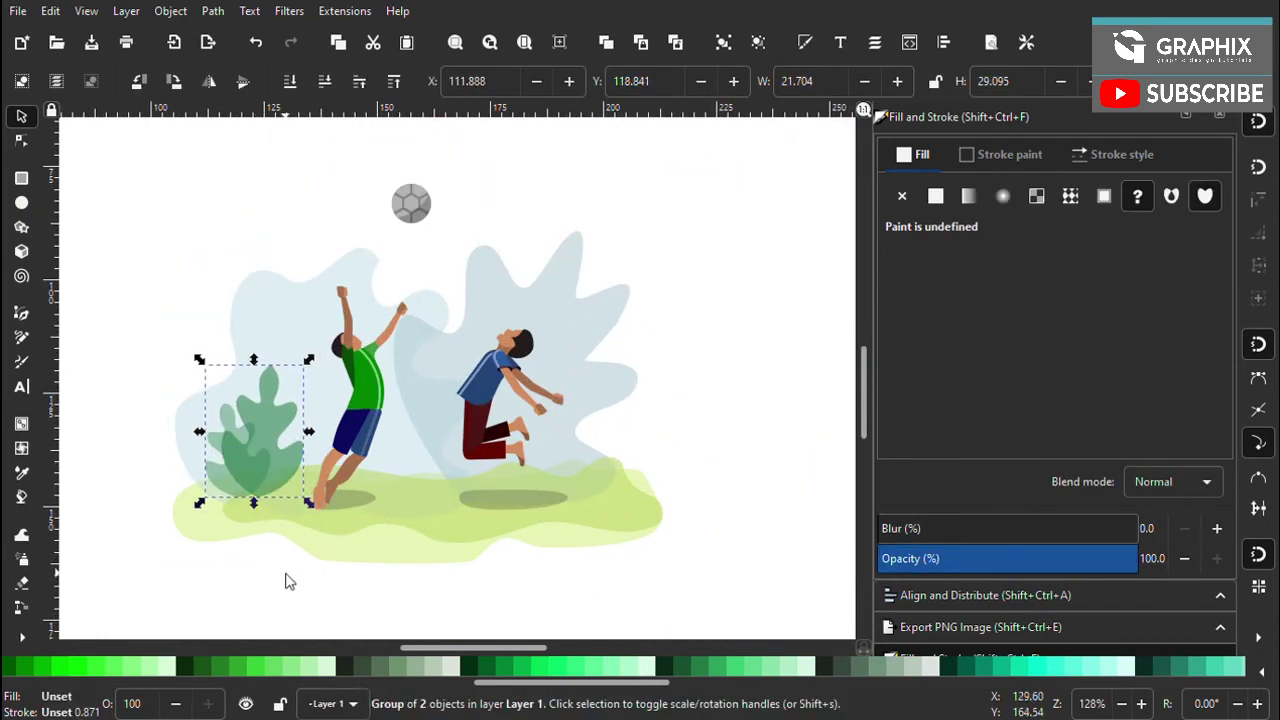
key(Escape)
Save the drawing, then move the bush copy over to the right of the grass
key(minus)
key(minus)
key(minus)
key(plus)
key(plus)
key(plus)
key(plus)
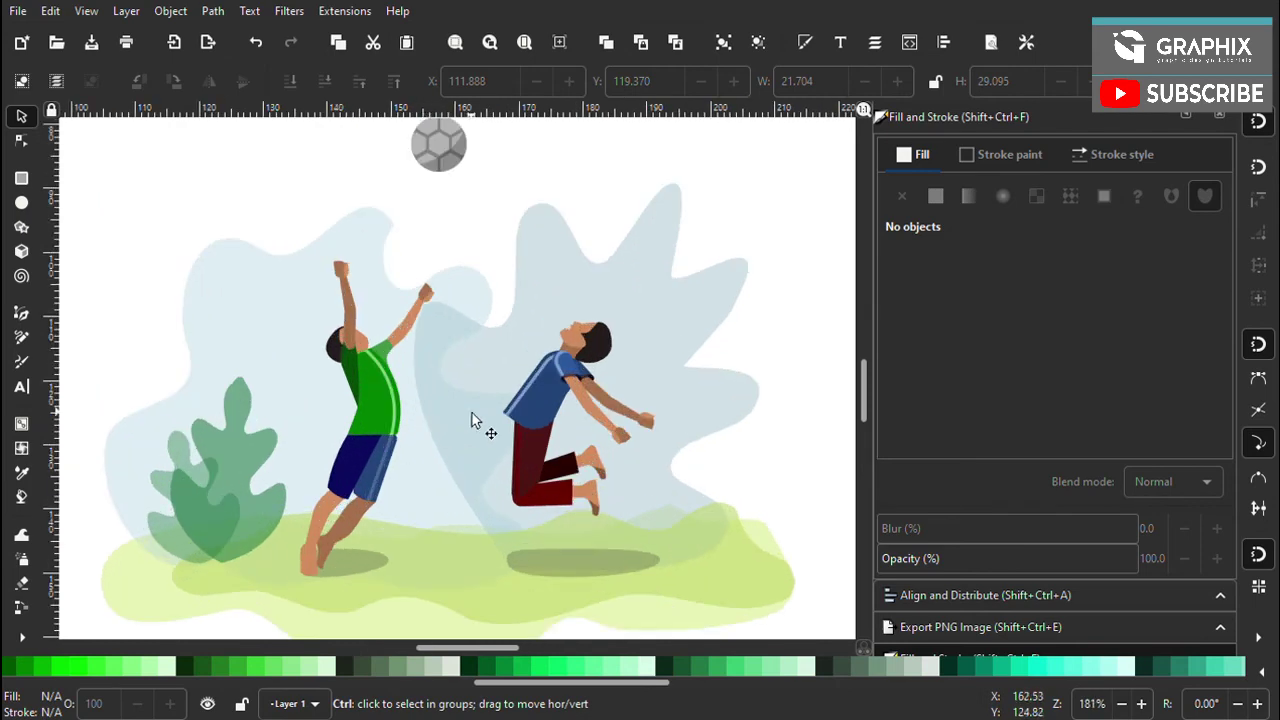
key(minus)
key(minus)
key(ctrl+s)
ctrl+scroll(459, 313, up, 2)
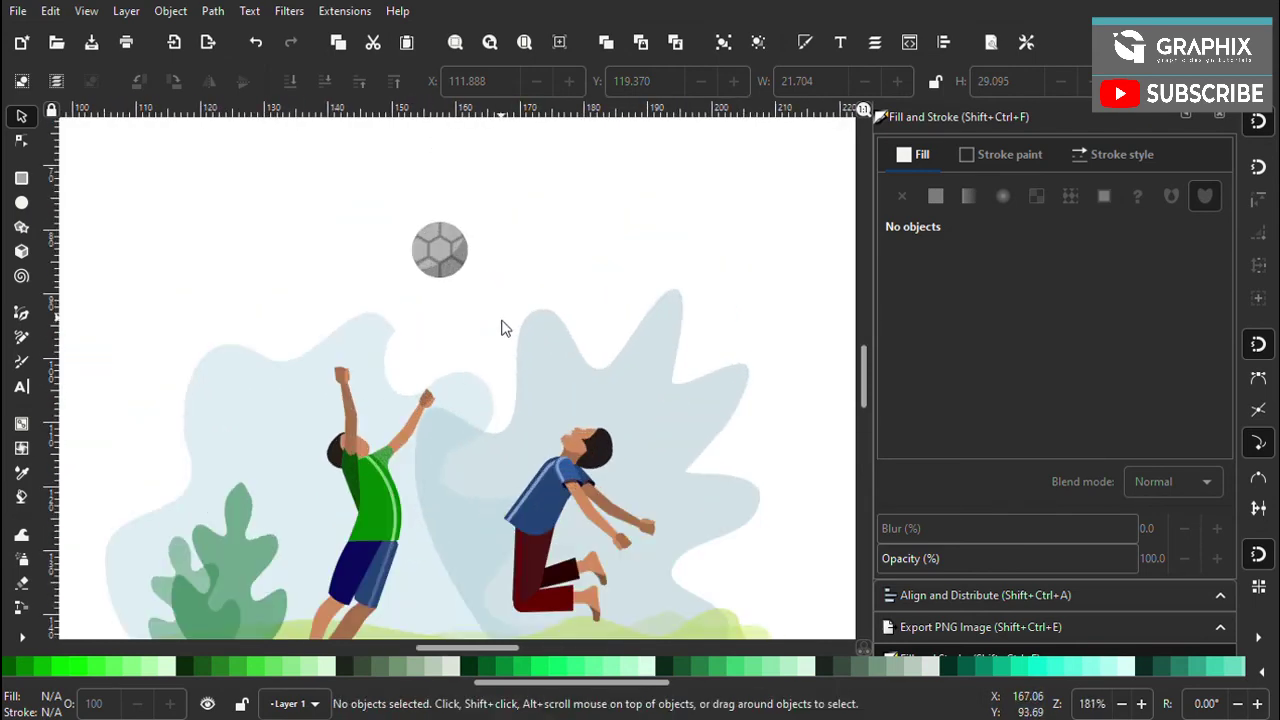
ctrl+scroll(474, 443, down, 2)
ctrl+scroll(484, 453, down, 2)
ctrl+scroll(510, 459, up, 3)
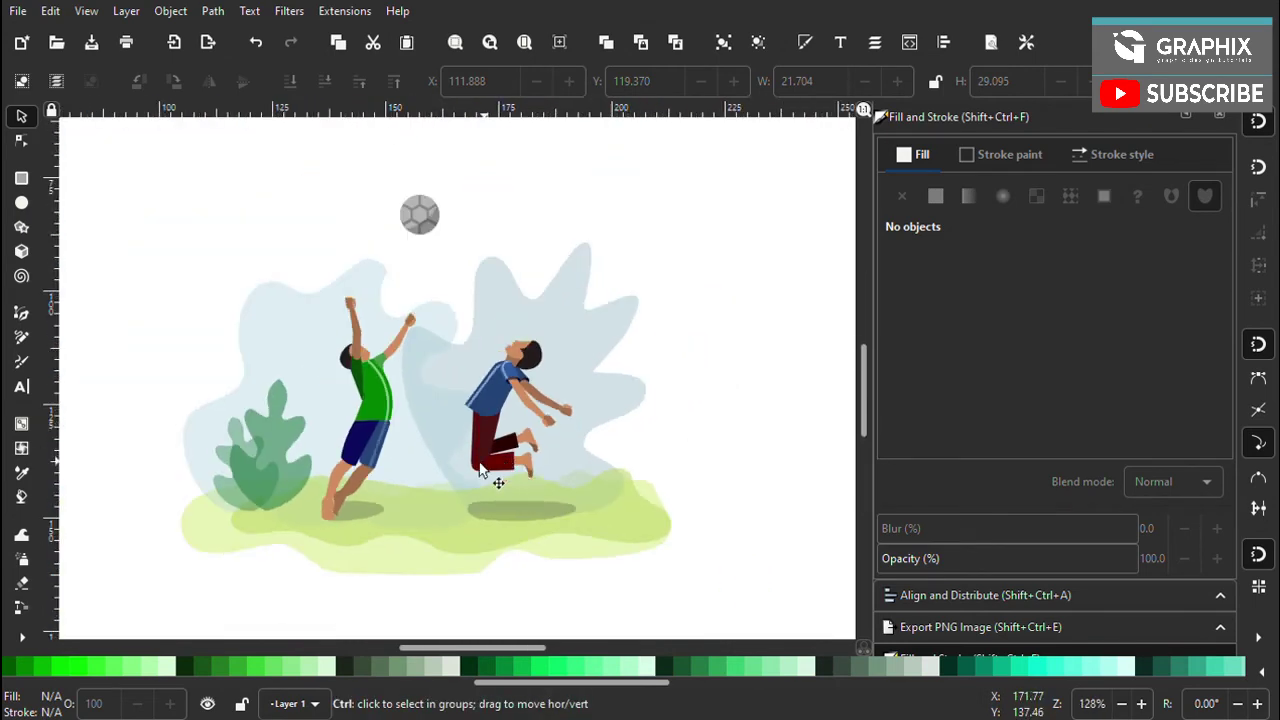
click(262, 448)
drag(262, 448, 645, 472)
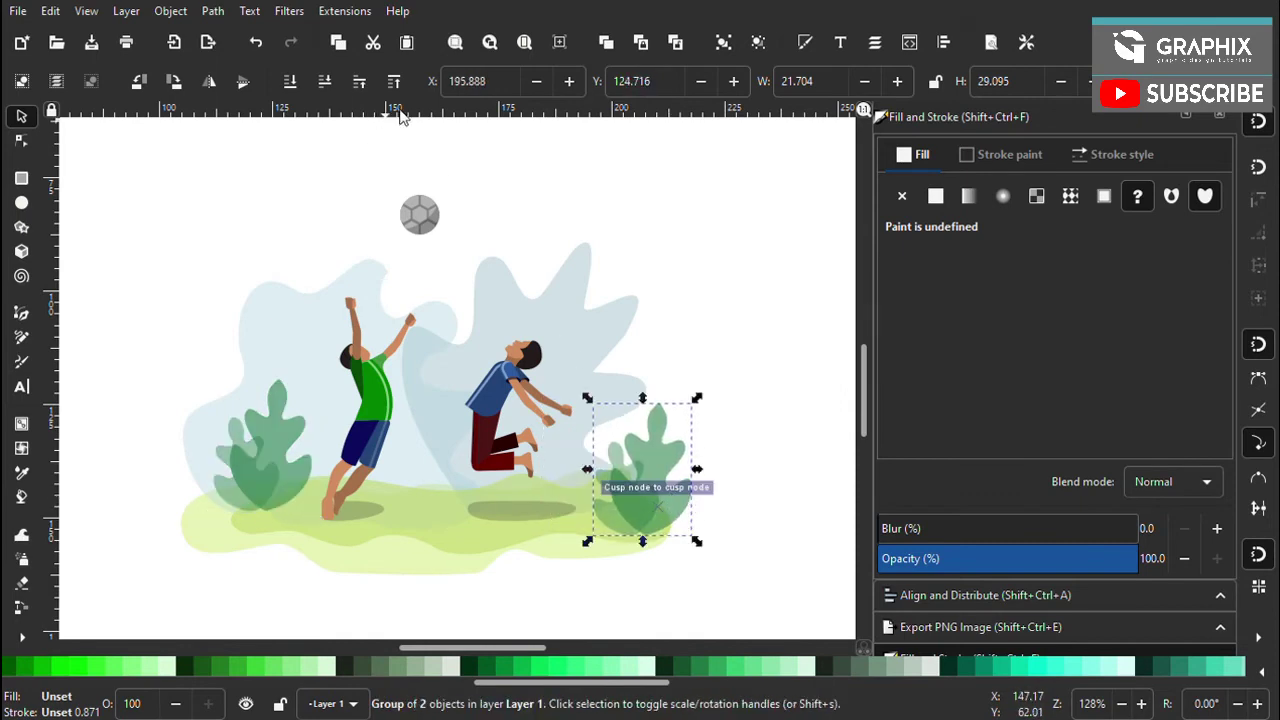
Nudge a leaf within the right bush, mirror it horizontally, and shrink it from its corner
click(735, 575)
ctrl+click(672, 445)
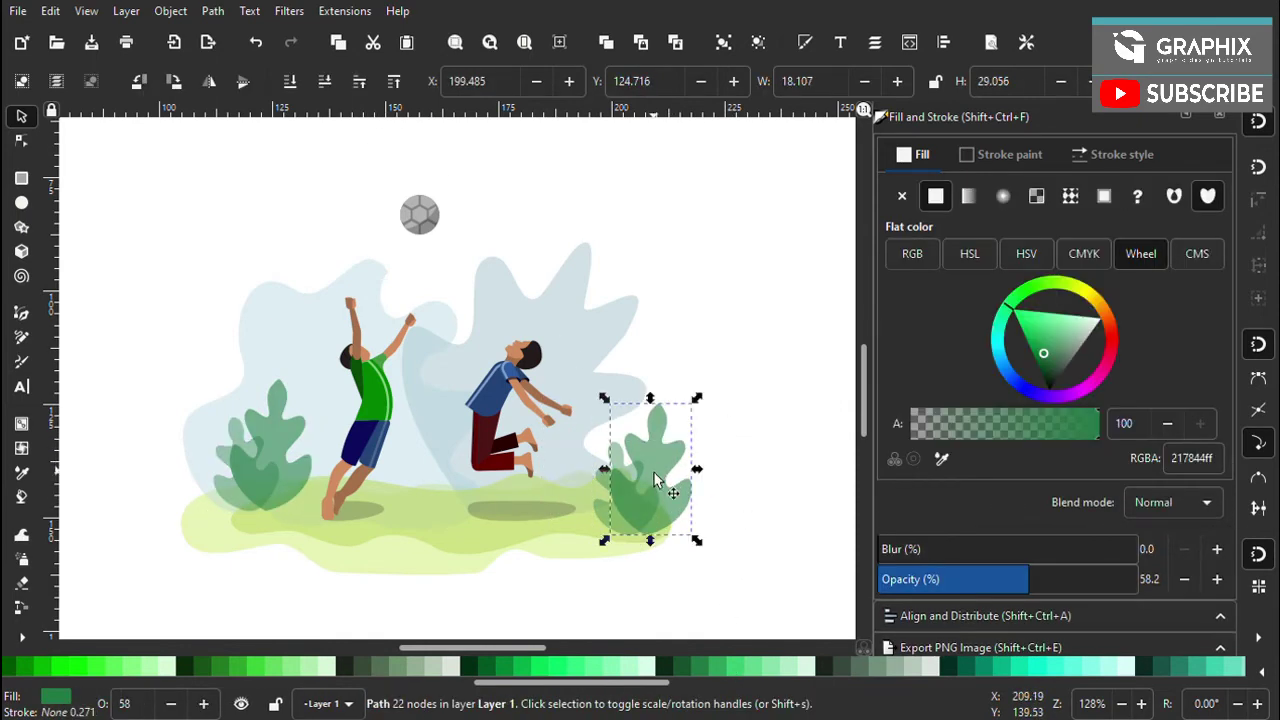
drag(605, 525, 662, 465)
ctrl+scroll(662, 465, up, 2)
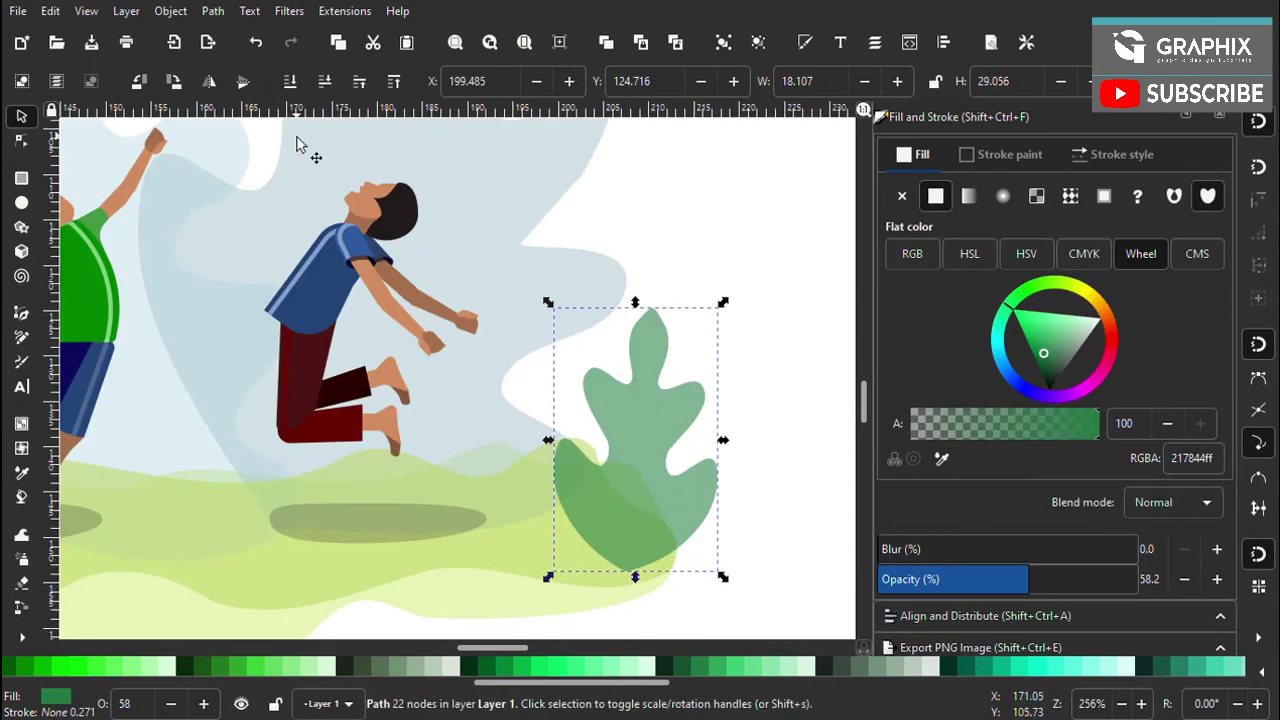
click(209, 81)
drag(548, 302, 565, 353)
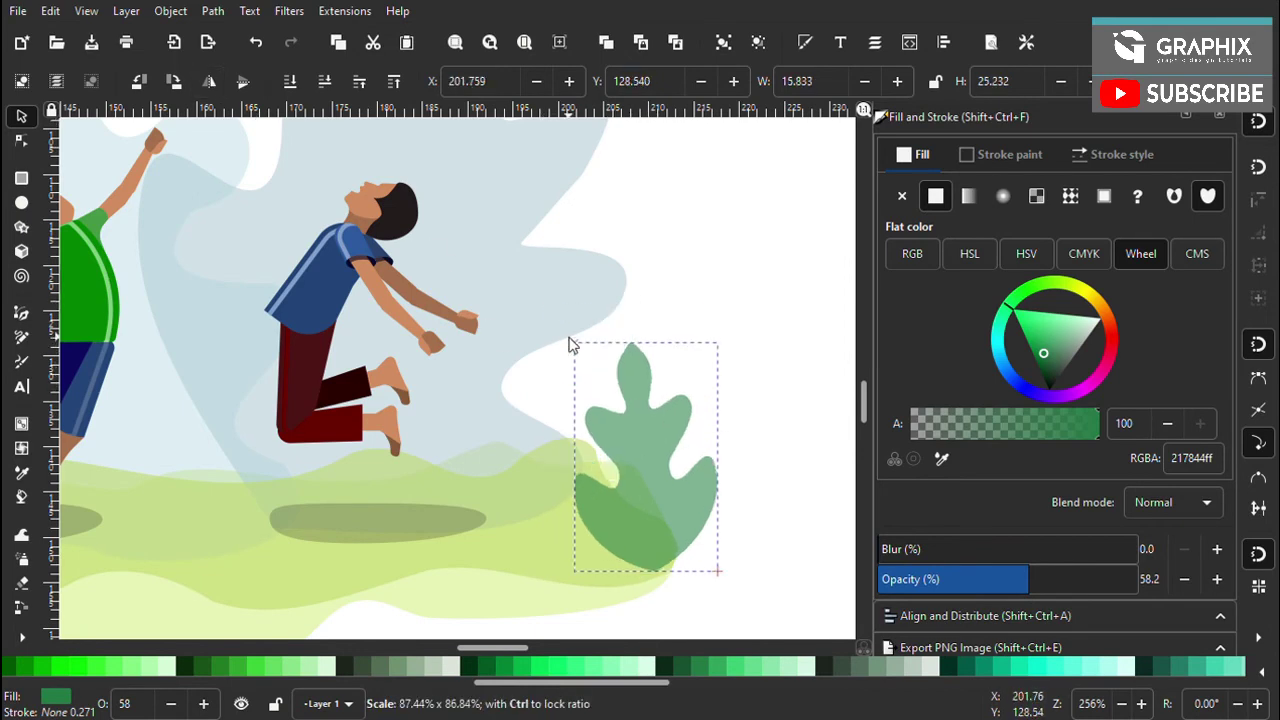
ctrl+scroll(640, 470, down, 2)
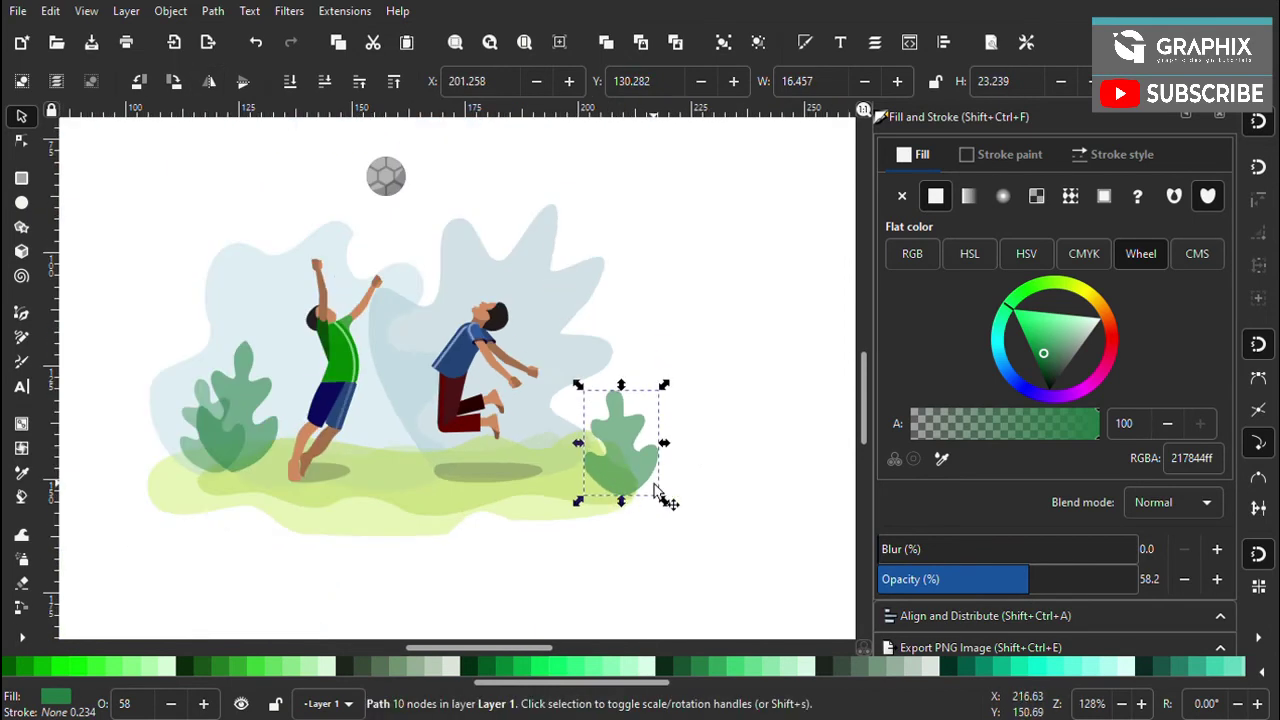
Resize the mirrored leaf slightly, undoing an accidental squeeze
click(686, 477)
ctrl+scroll(655, 480, up, 2)
click(639, 476)
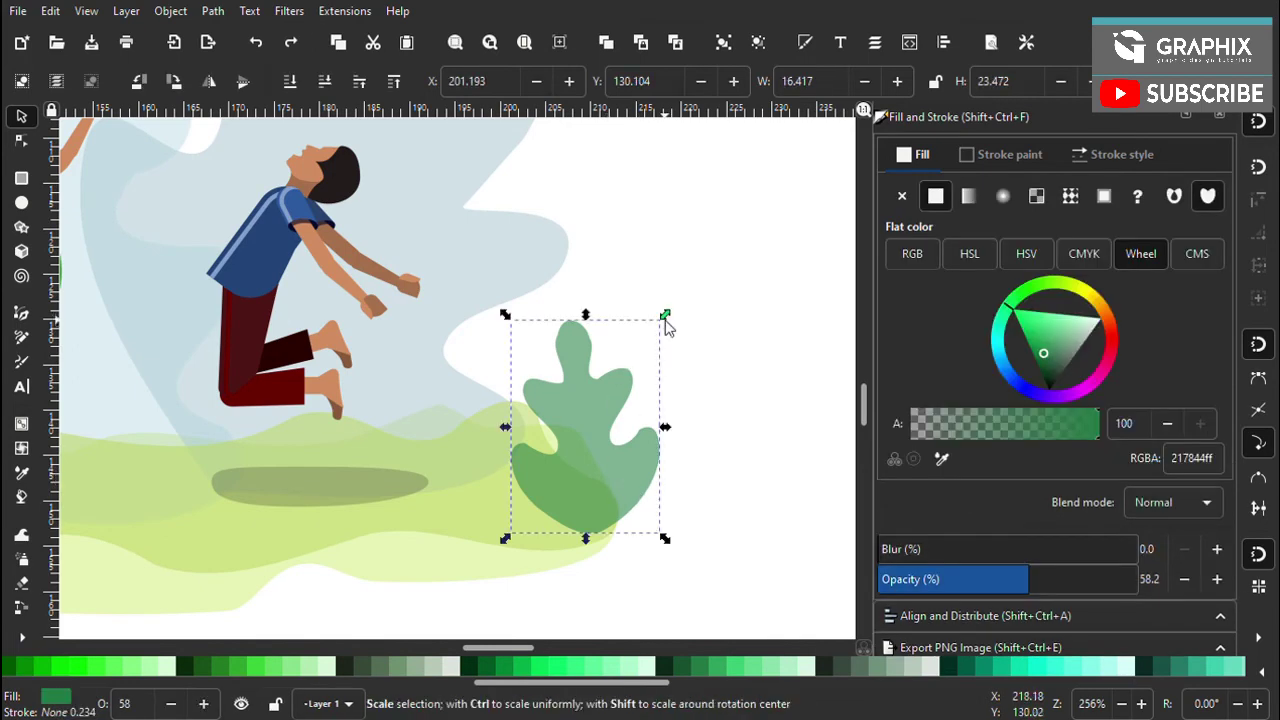
mouse_move(666, 317)
mouse_down()
mouse_move(534, 320)
mouse_move(500, 366)
mouse_up()
key(Escape)
click(587, 377)
key(Escape)
ctrl+scroll(605, 503, down, 5)
ctrl+scroll(561, 457, up, 4)
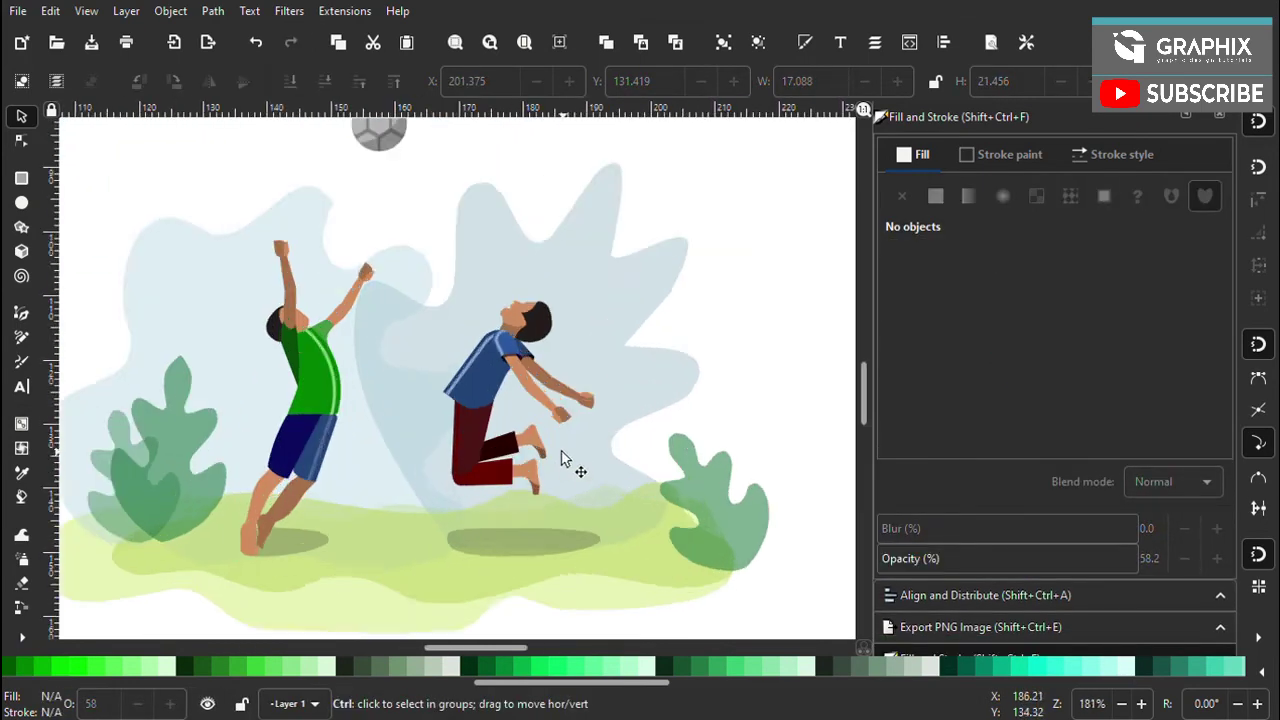
ctrl+scroll(590, 485, down, 1)
ctrl+scroll(574, 506, down, 1)
ctrl+scroll(480, 471, up, 2)
ctrl+scroll(486, 460, down, 1)
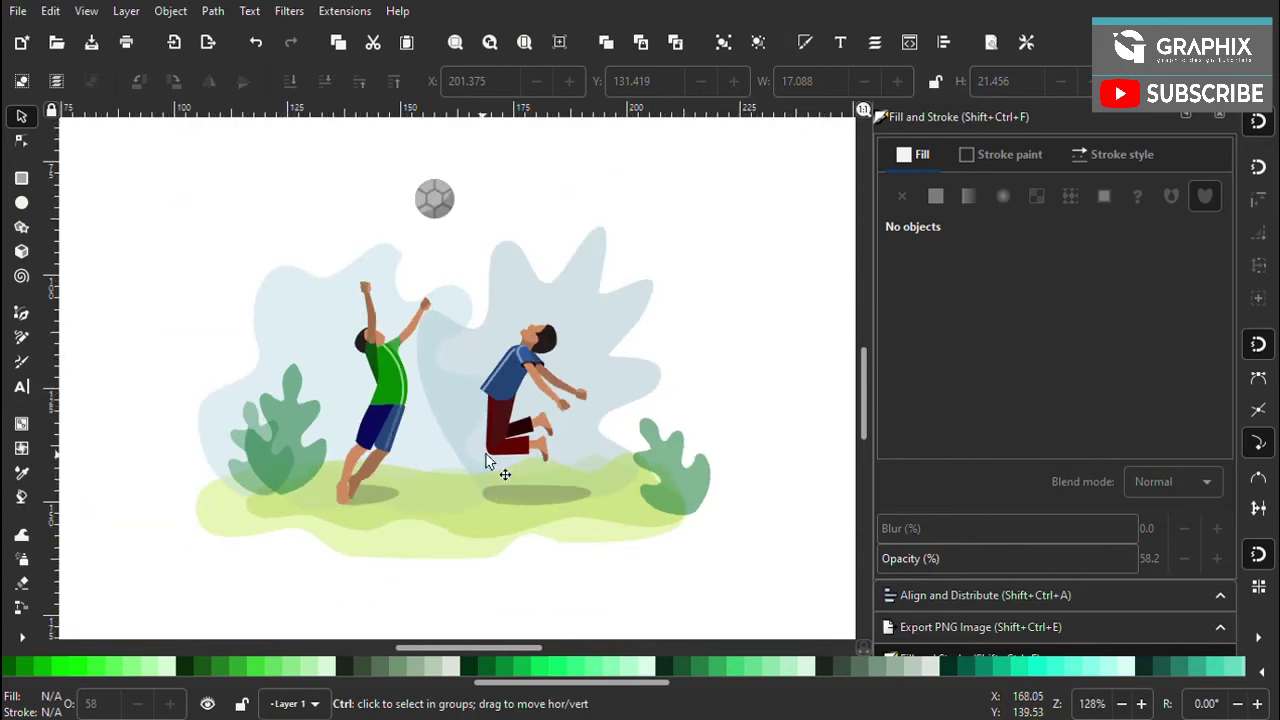
ctrl+scroll(486, 460, up, 1)
Move the leaf down and left, then rotate it about 6 degrees and a bit further
drag(748, 468, 720, 483)
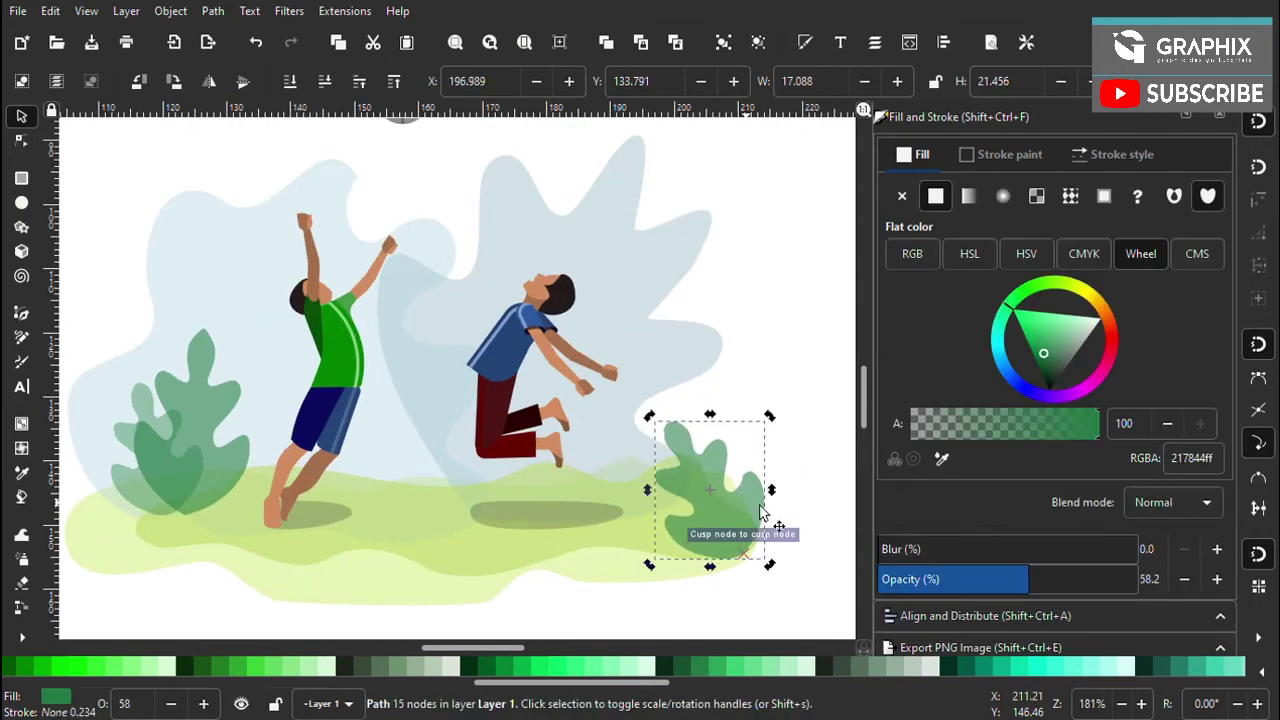
click(720, 483)
drag(769, 415, 794, 466)
ctrl+scroll(794, 466, up, 3)
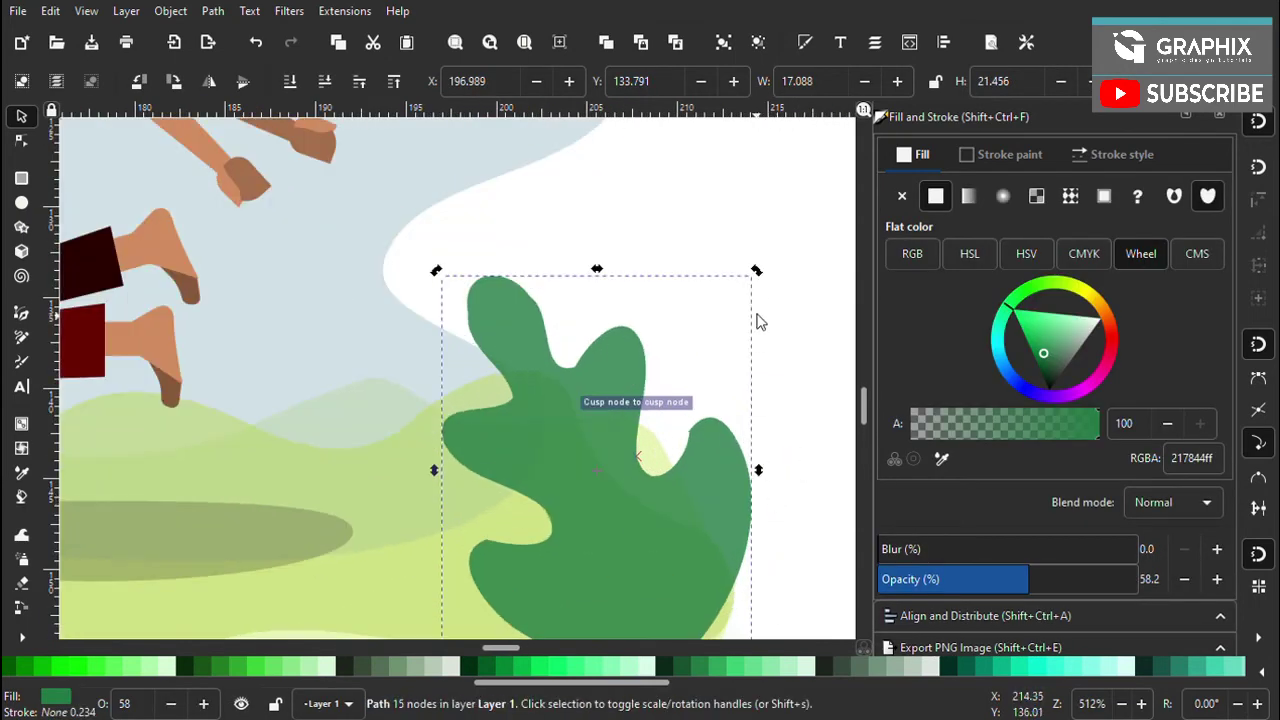
mouse_move(757, 270)
mouse_down()
mouse_move(797, 331)
mouse_move(752, 399)
mouse_move(671, 456)
mouse_up()
ctrl+scroll(700, 486, down, 5)
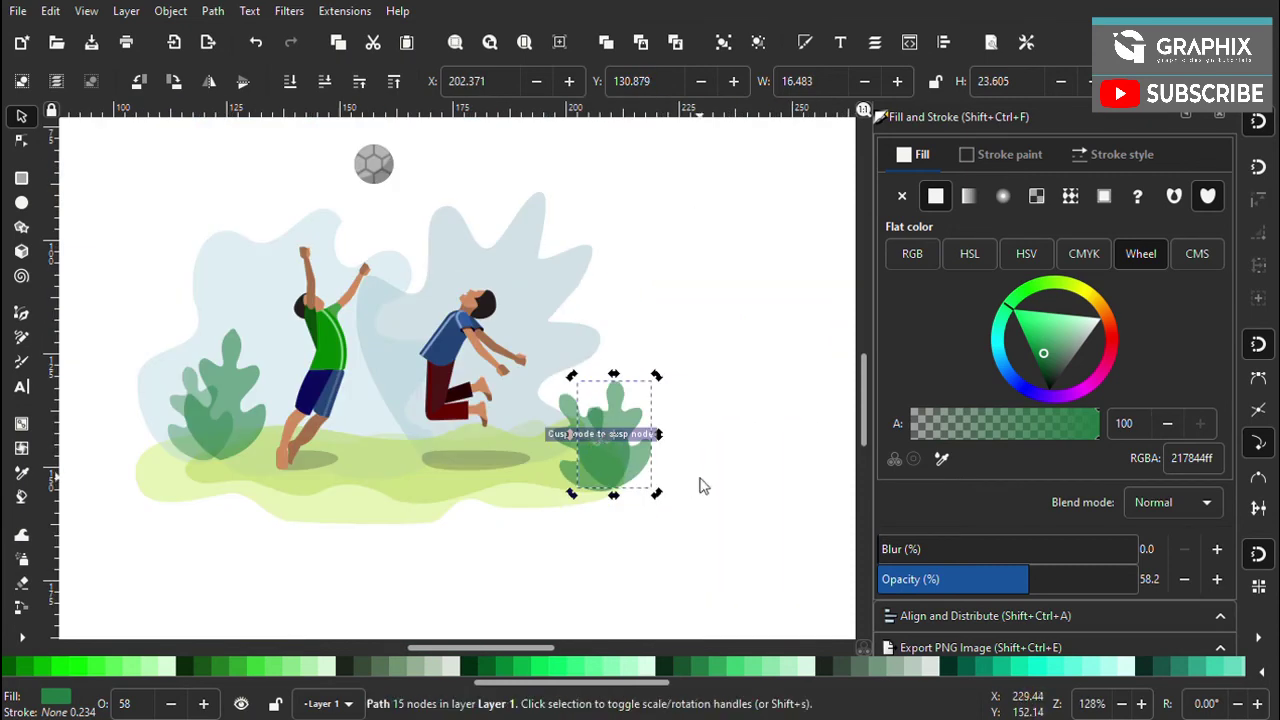
ctrl+scroll(634, 480, down, 2)
key(Escape)
ctrl+scroll(640, 432, up, 5)
Make the bush's left leaf more transparent, then duplicate it, move the copy up and shrink it to about 77%
click(636, 432)
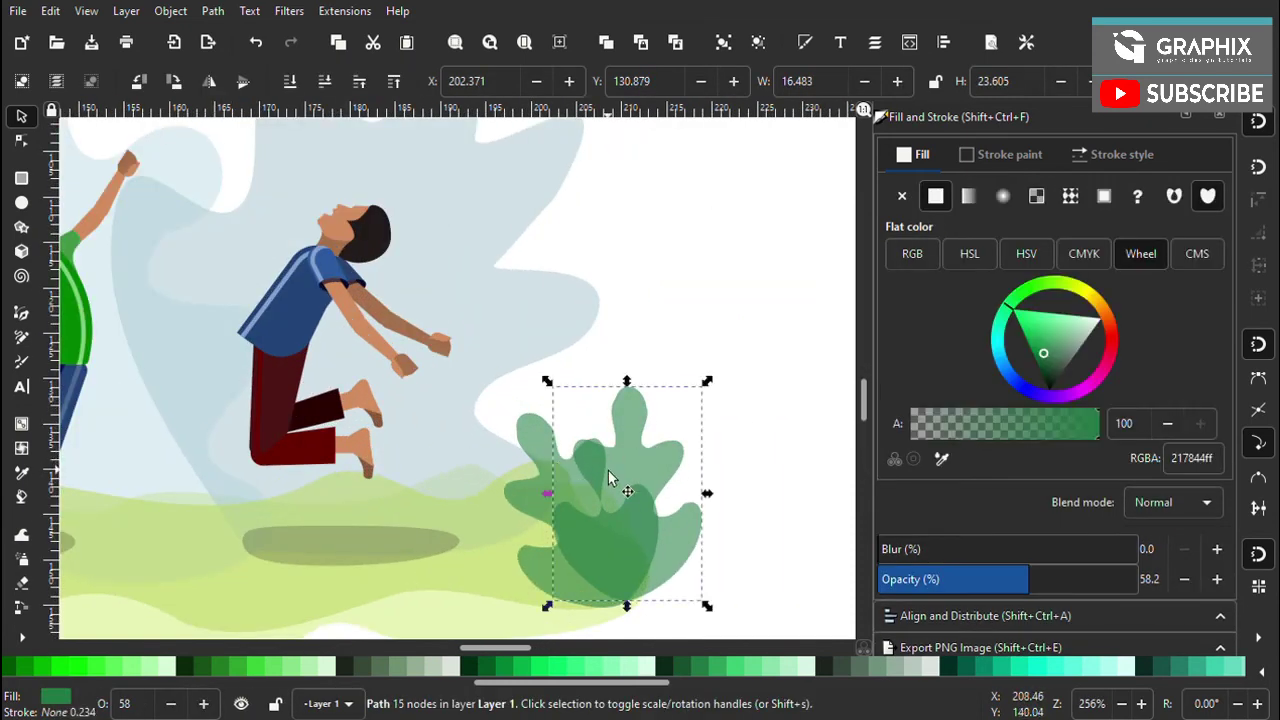
click(533, 443)
drag(1027, 588, 1000, 588)
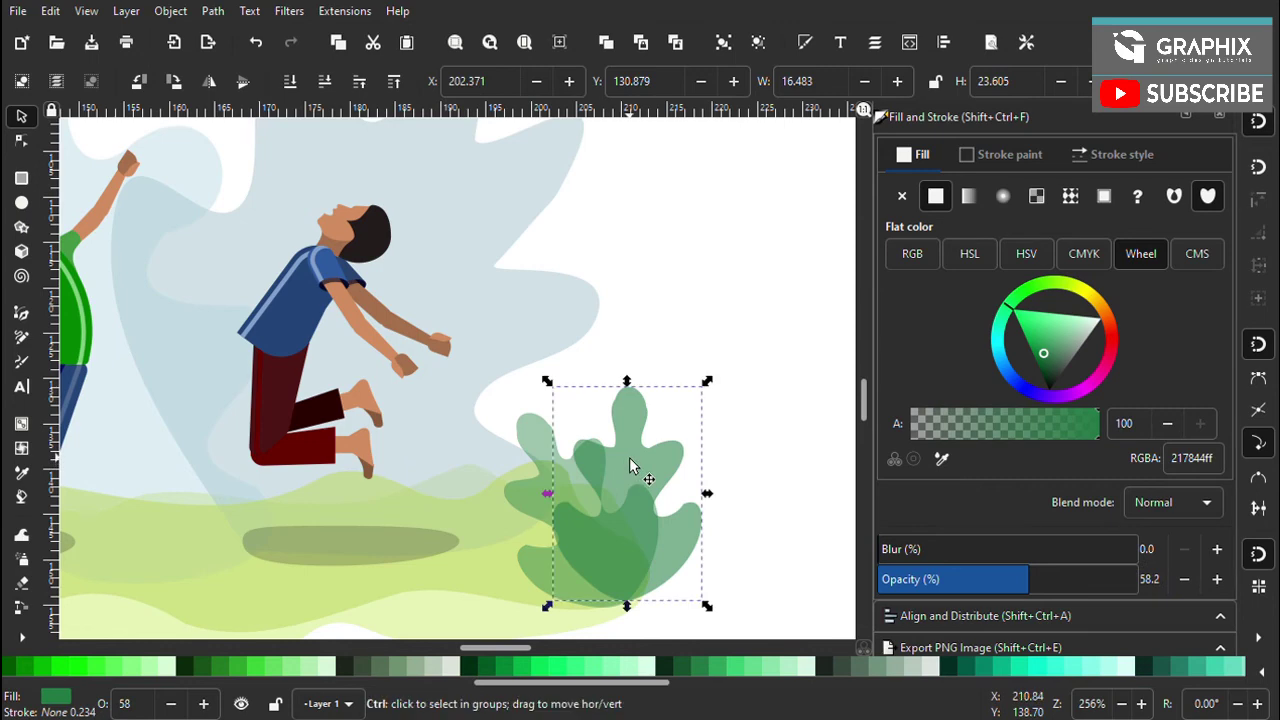
key(ctrl+d)
drag(620, 472, 632, 335)
drag(691, 470, 678, 462)
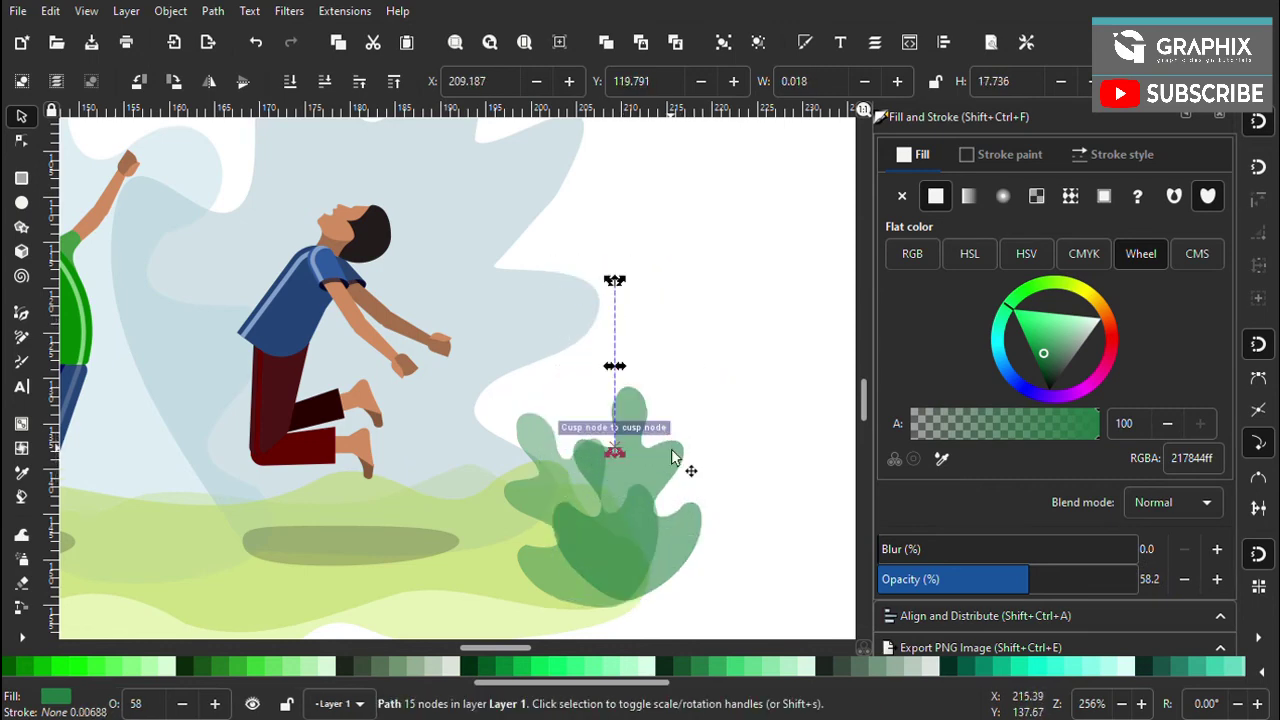
Shrink the small top leaf further and combine it with the larger leaf into one path
scroll(651, 406, up, 2)
mouse_move(733, 552)
mouse_down()
mouse_move(605, 370)
mouse_move(652, 498)
mouse_up()
scroll(617, 459, down, 2)
key(Escape)
click(663, 491)
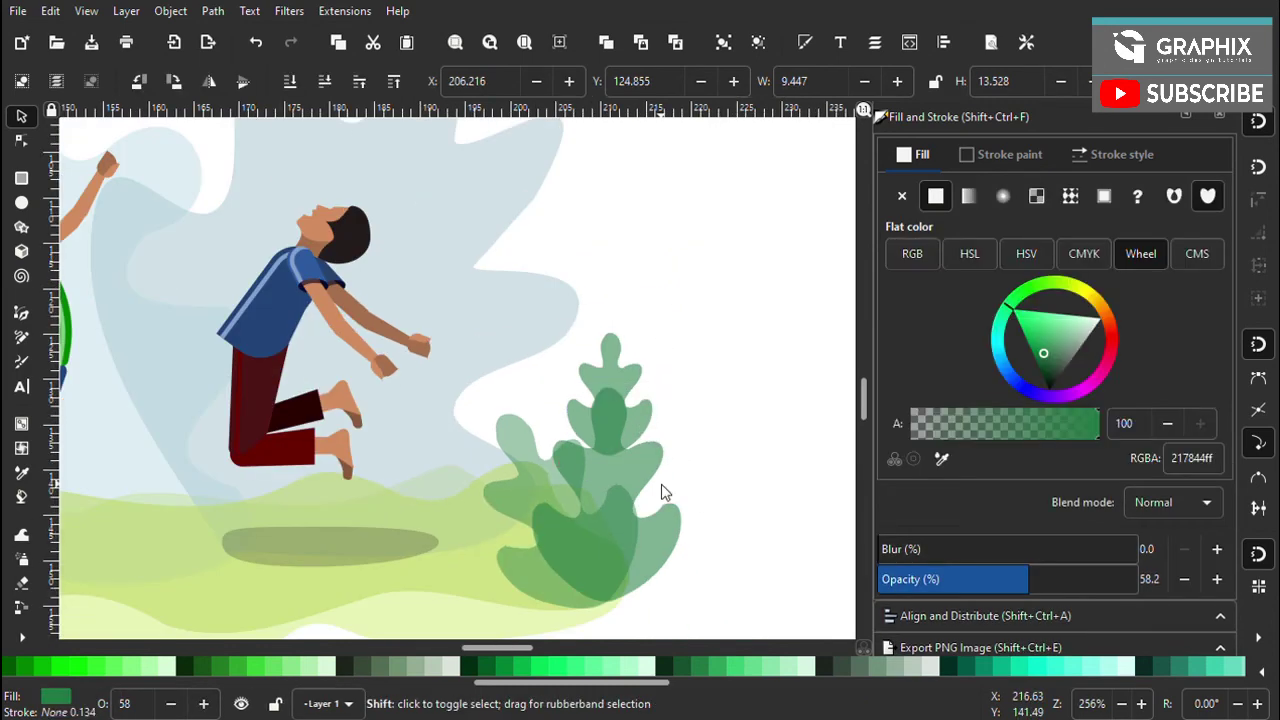
shift+click(666, 528)
key(ctrl+k)
key(Escape)
scroll(690, 520, down, 5)
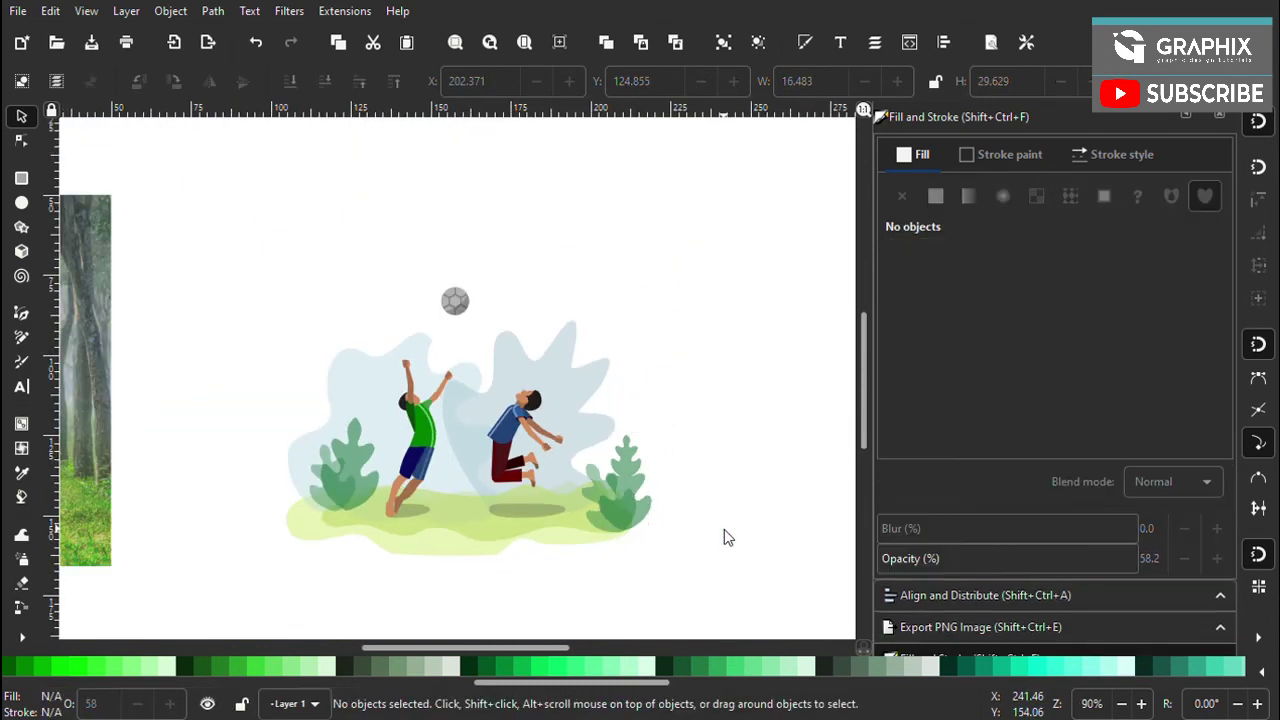
scroll(649, 491, up, 2)
scroll(649, 491, up, 1)
scroll(630, 497, down, 2)
Save, then shrink the right bush to about 81% and shift it slightly left and up
scroll(617, 503, up, 1)
key(ctrl+s)
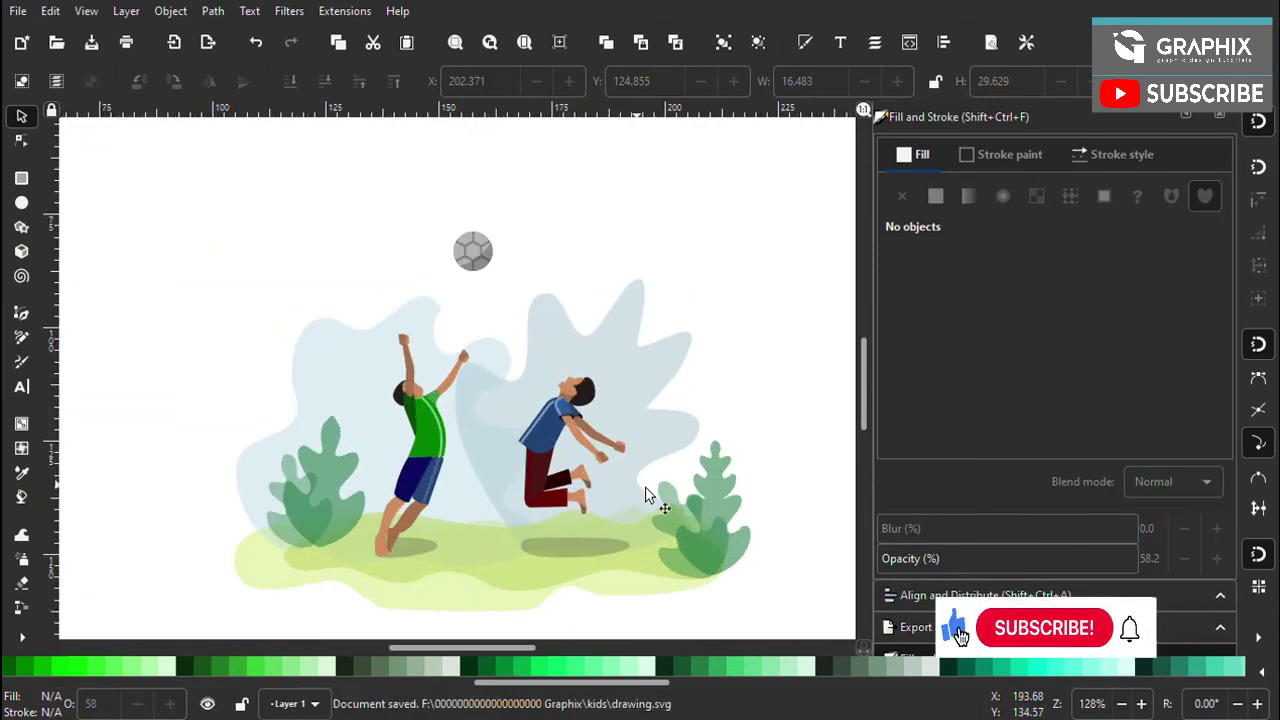
click(689, 508)
drag(645, 437, 665, 464)
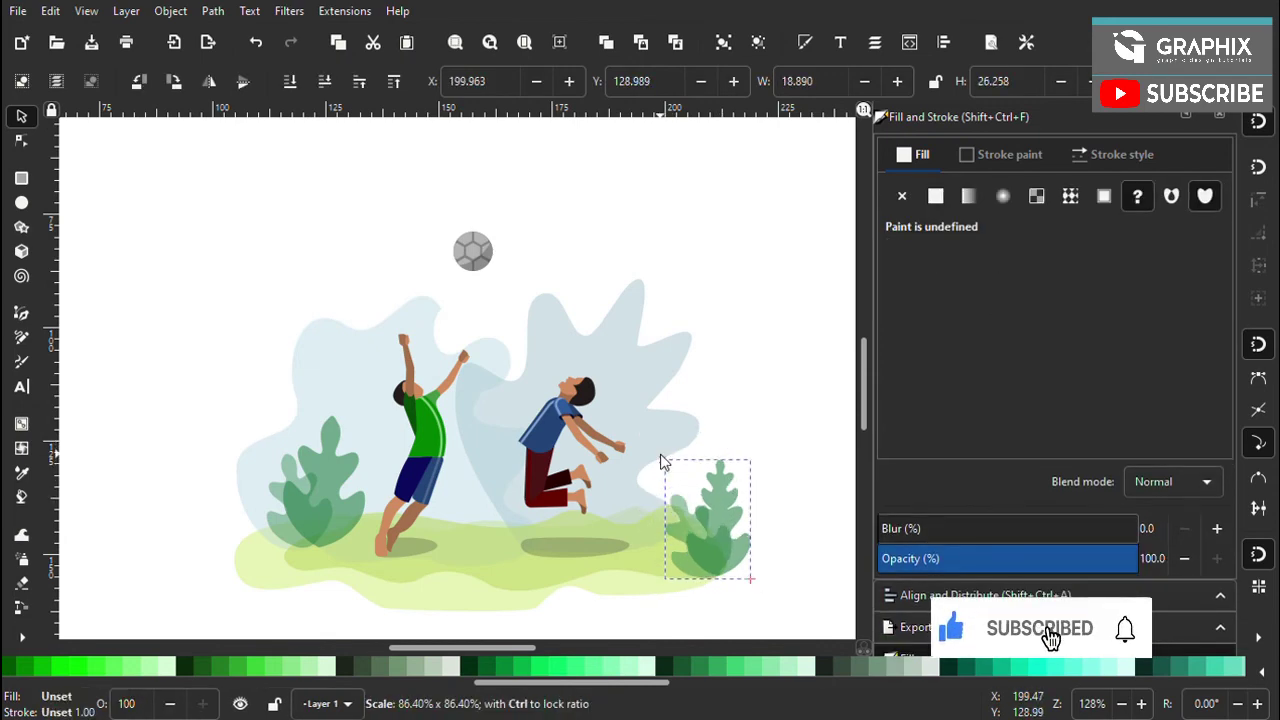
click(666, 466)
drag(708, 541, 685, 533)
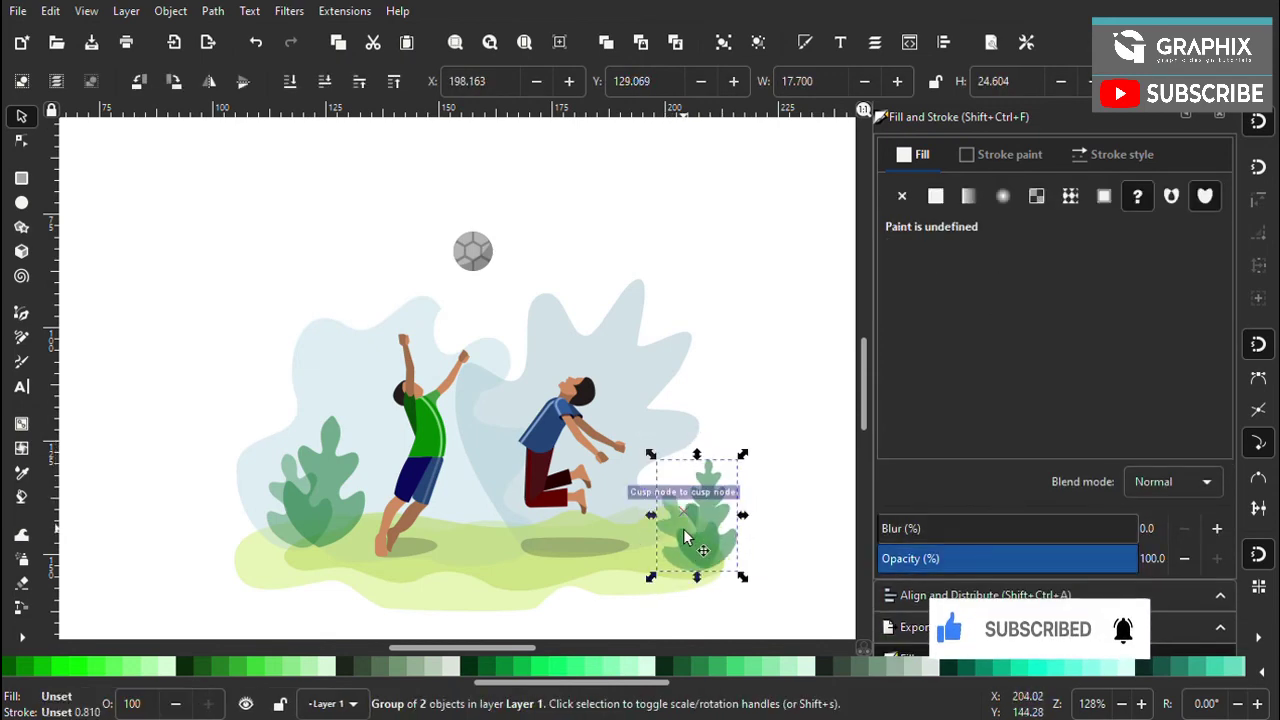
key(Escape)
Shift the left bush slightly to the left
click(312, 518)
drag(312, 518, 303, 523)
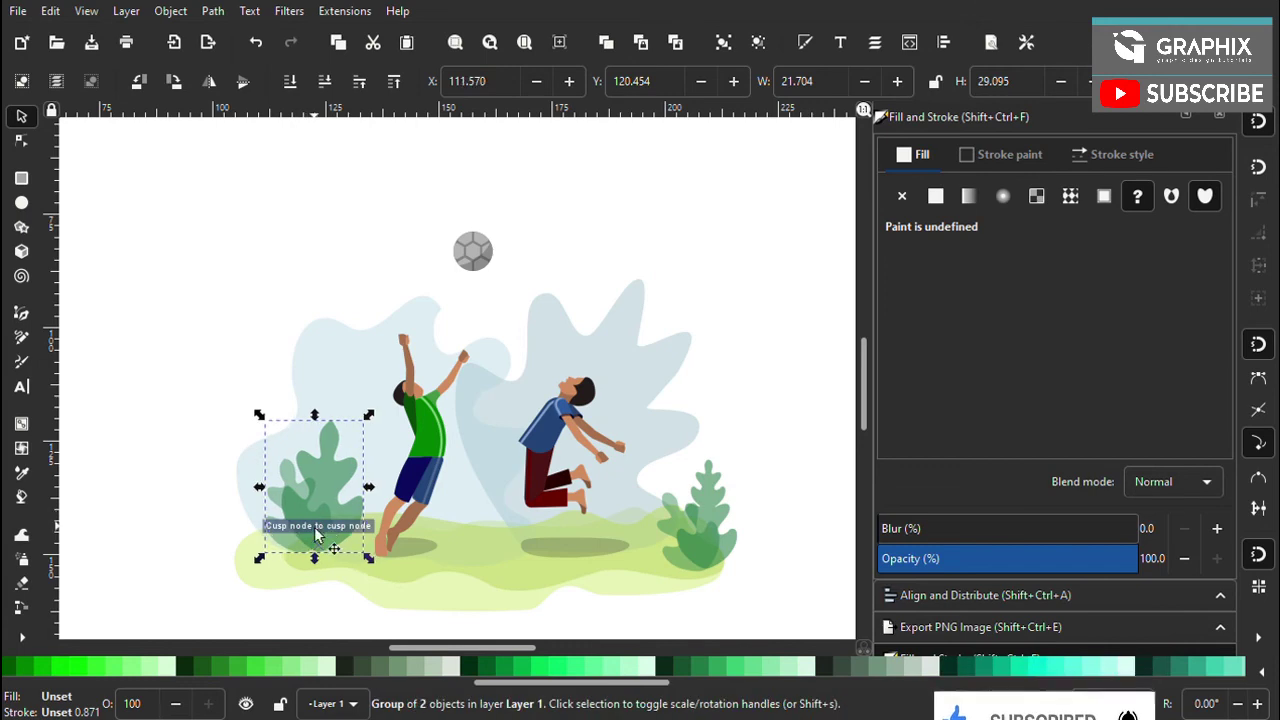
click(214, 440)
scroll(549, 571, down, 3)
scroll(529, 560, up, 4)
scroll(529, 560, down, 4)
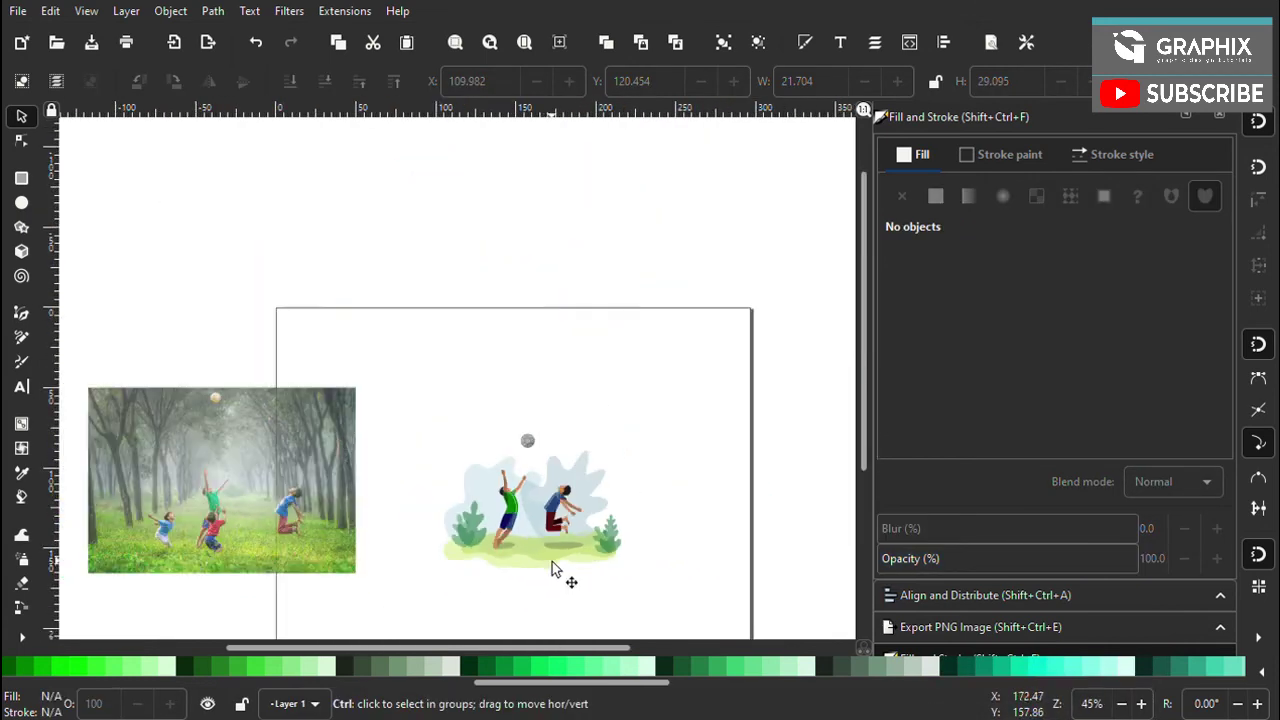
scroll(563, 574, down, 1)
scroll(563, 509, up, 1)
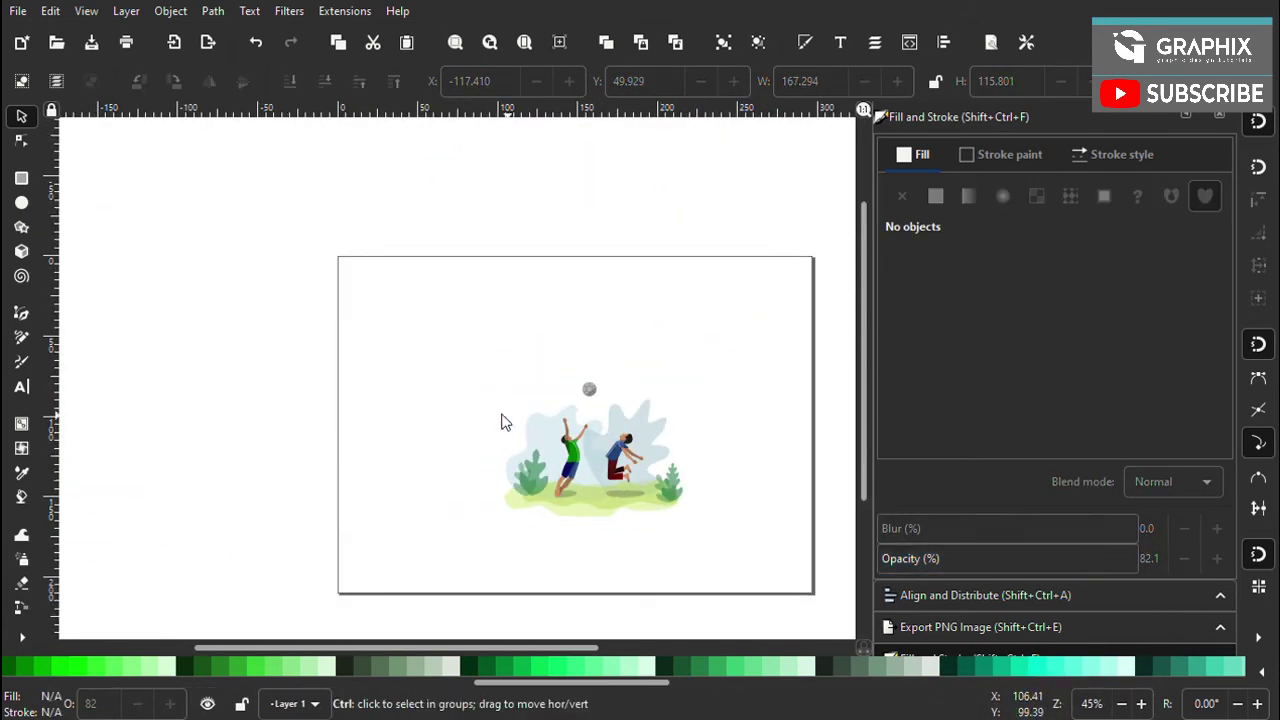
Select the whole illustration, enlarge it to fill the page, and save
drag(408, 348, 780, 586)
mouse_move(499, 377)
mouse_down()
mouse_move(383, 274)
mouse_move(351, 206)
mouse_move(365, 255)
mouse_up()
drag(688, 525, 777, 583)
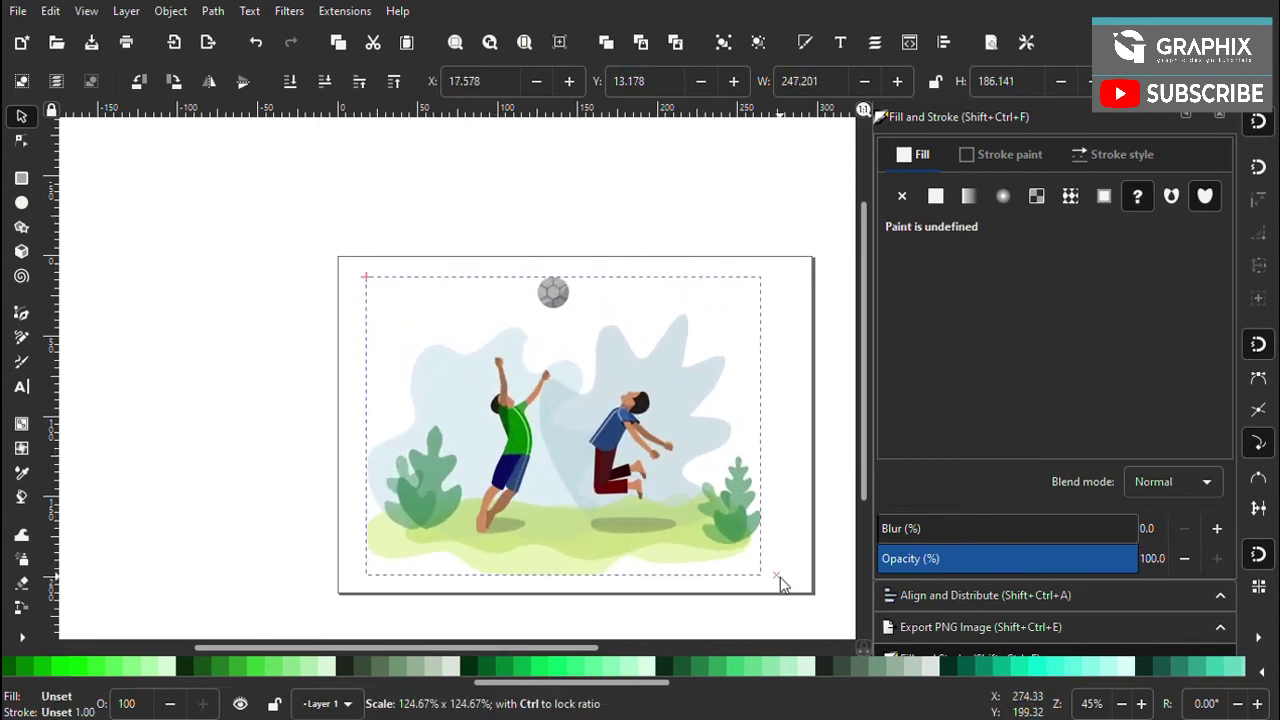
key(Escape)
scroll(536, 456, down, 1)
scroll(536, 456, up, 1)
scroll(536, 456, up, 1)
key(ctrl+s)
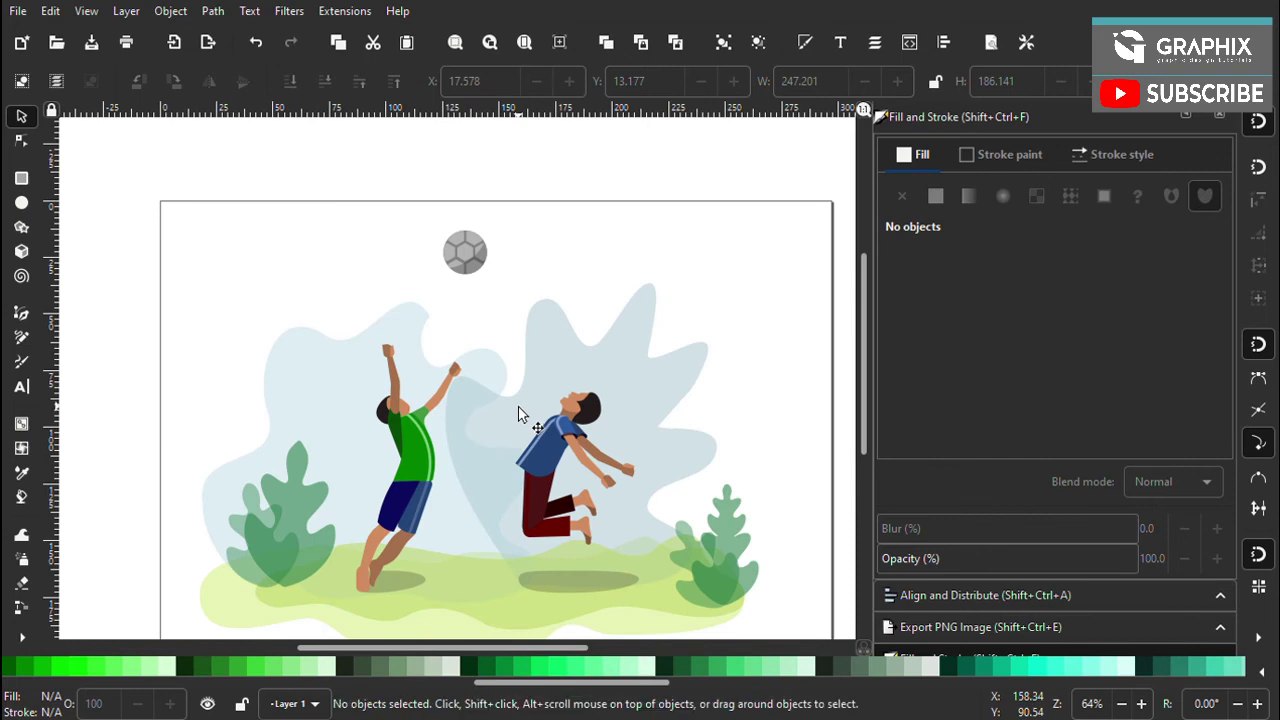
Nudge the illustration 5.26 mm to centre it on the page, save, and reselect the group
scroll(519, 414, down, 2)
scroll(519, 414, up, 1)
drag(532, 425, 541, 423)
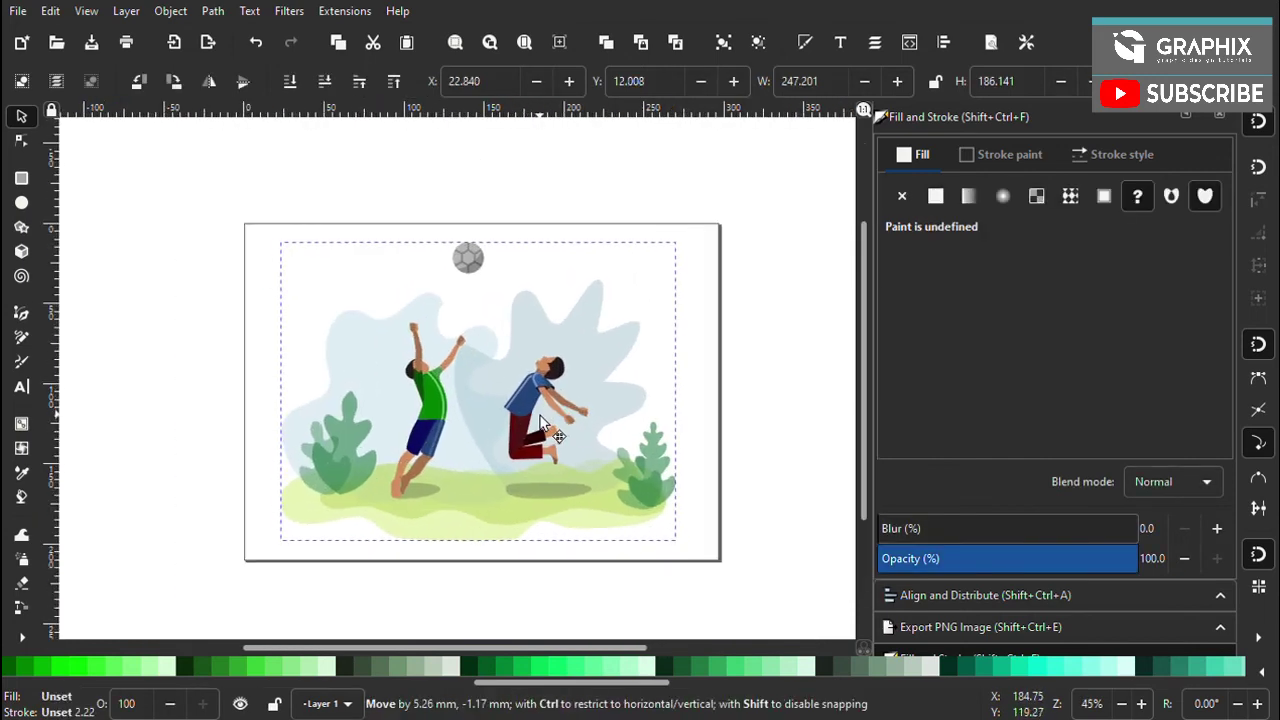
click(797, 431)
scroll(543, 509, down, 2)
scroll(533, 428, up, 3)
key(ctrl+s)
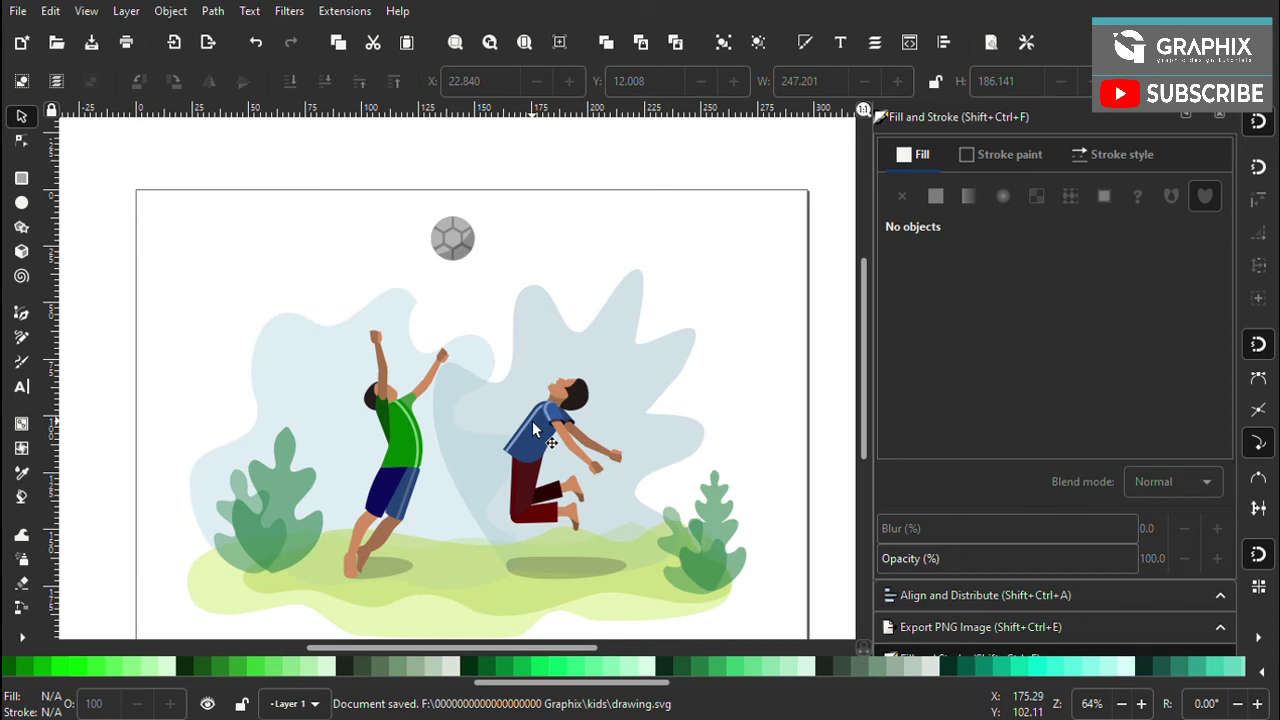
scroll(449, 371, down, 2)
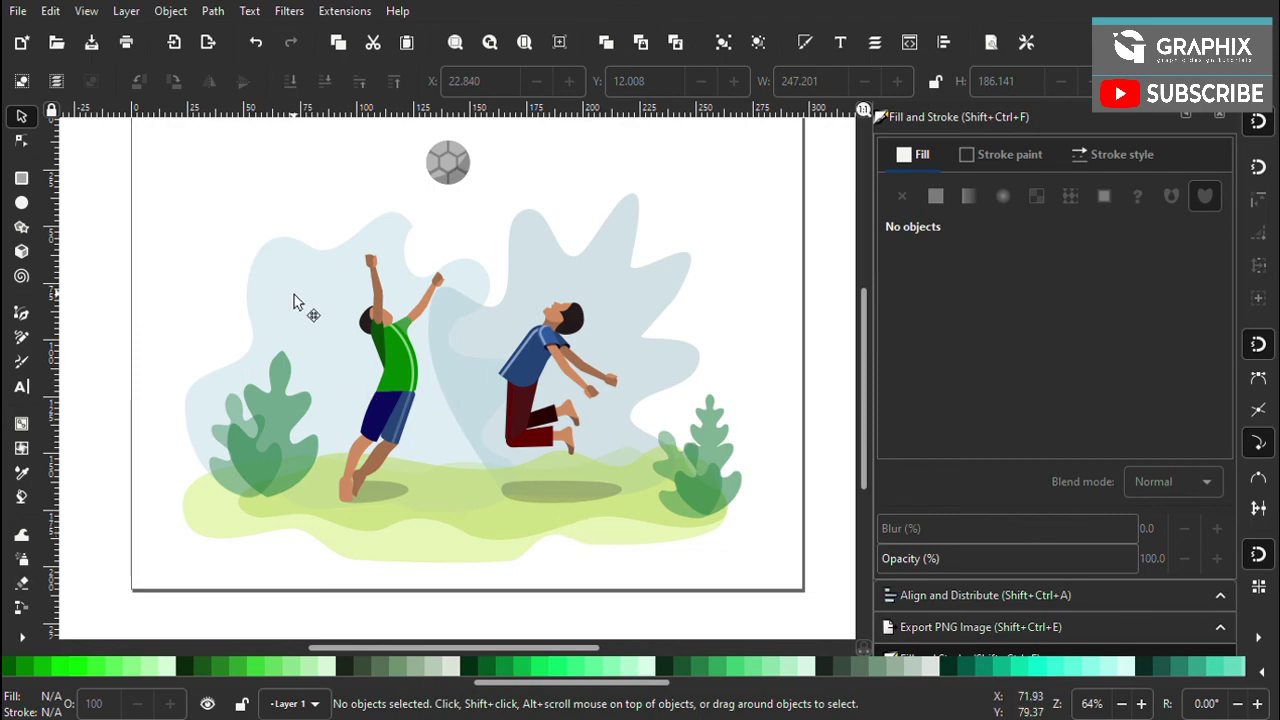
click(376, 417)
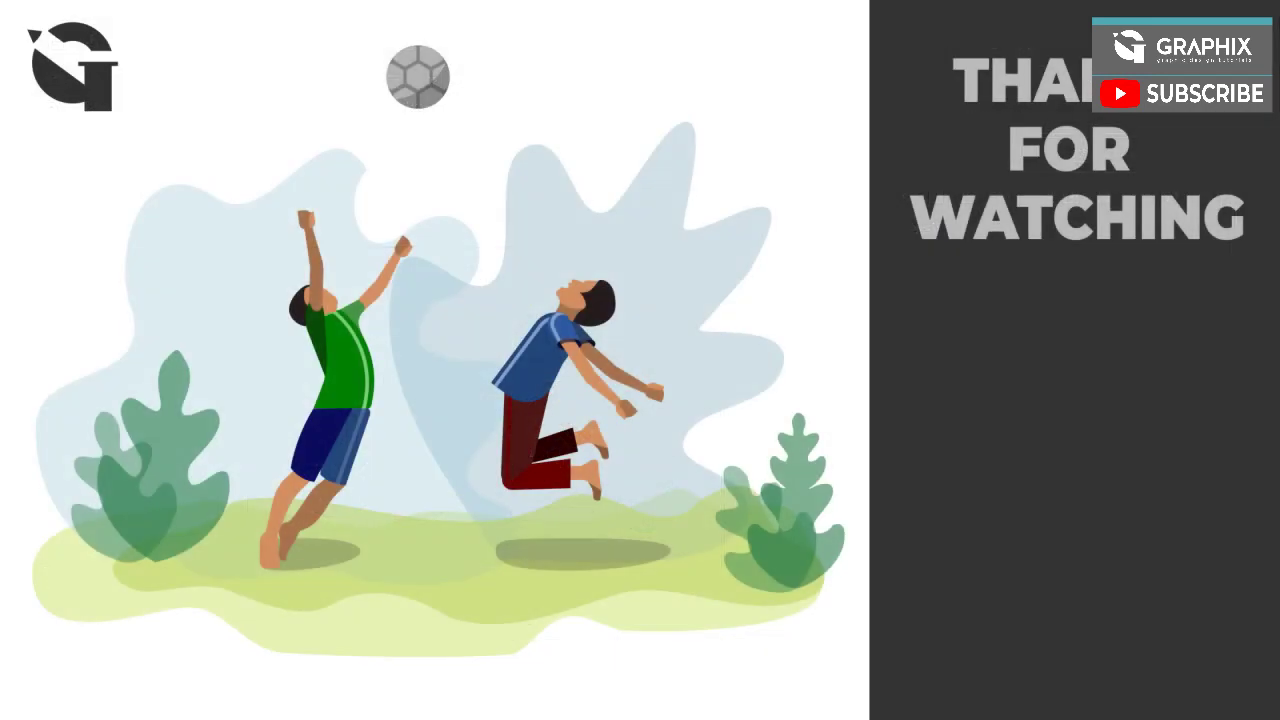